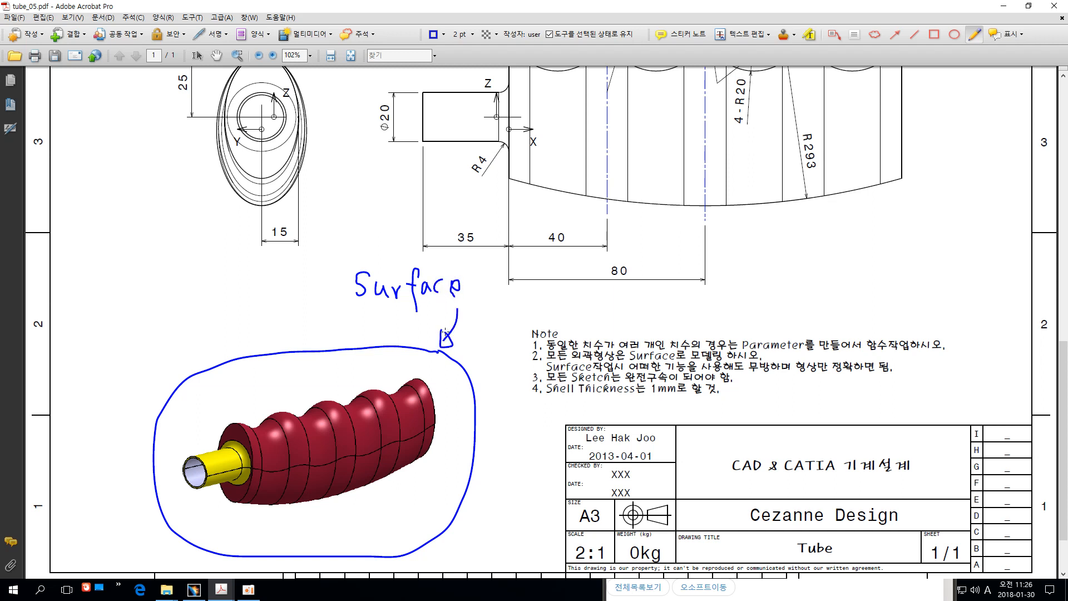
Undo the handwritten "Surface" note, its arrow and the outline around the shaded tube model
{"action": "scroll", "coordinate": [446, 333], "scroll_direction": "up", "scroll_amount": 1, "text": "ctrl"}
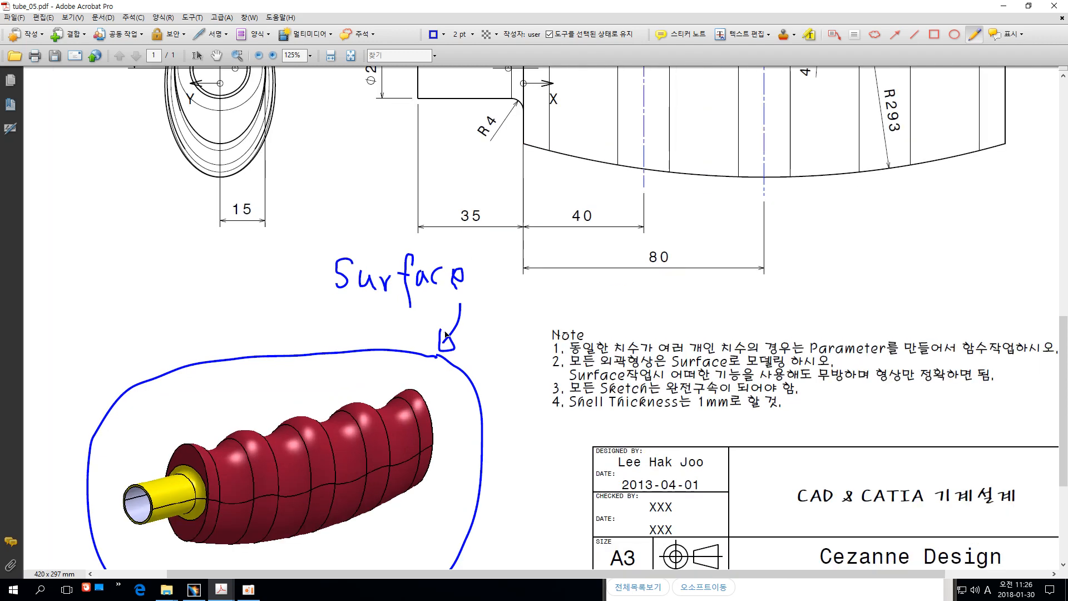
{"action": "scroll", "coordinate": [446, 332], "scroll_direction": "down", "scroll_amount": 3}
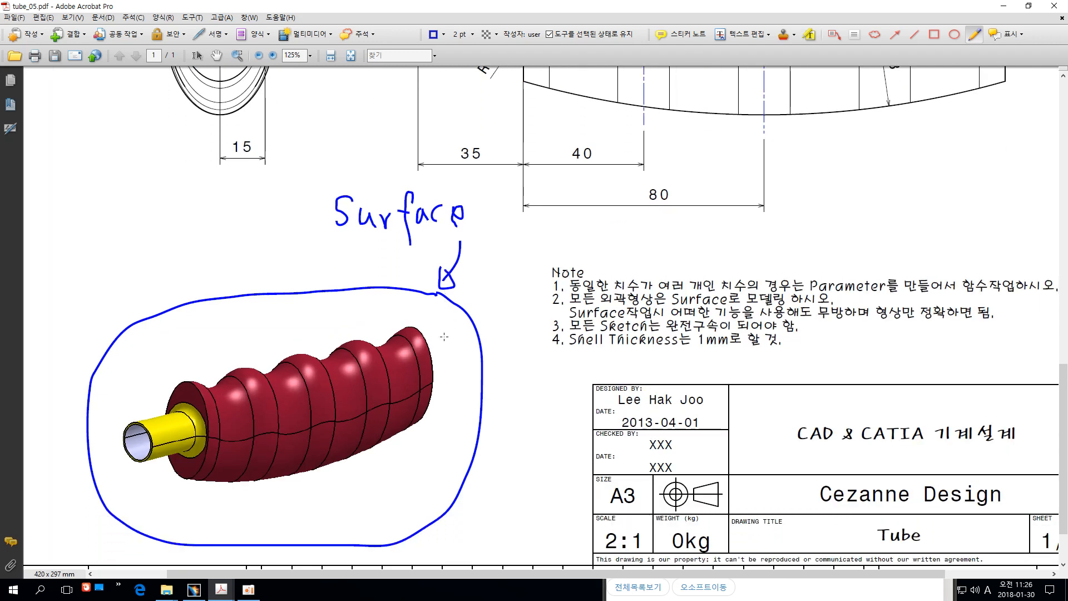
{"action": "key", "text": "ctrl+z"}
{"action": "key", "text": "ctrl+z"}
{"action": "key", "text": "ctrl+z"}
{"action": "key", "text": "ctrl+z"}
{"action": "key", "text": "ctrl+z"}
{"action": "key", "text": "ctrl+z"}
{"action": "key", "text": "ctrl+z"}
{"action": "key", "text": "ctrl+z"}
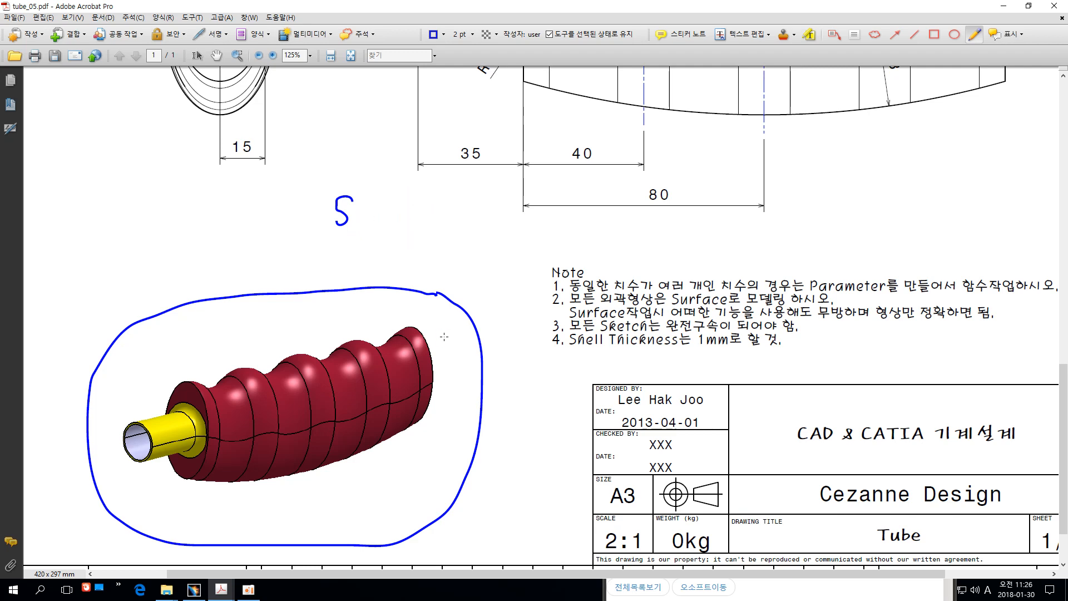
{"action": "scroll", "coordinate": [445, 338], "scroll_direction": "down", "scroll_amount": 1, "text": "ctrl"}
{"action": "scroll", "coordinate": [282, 484], "scroll_direction": "up", "scroll_amount": 4, "text": "ctrl"}
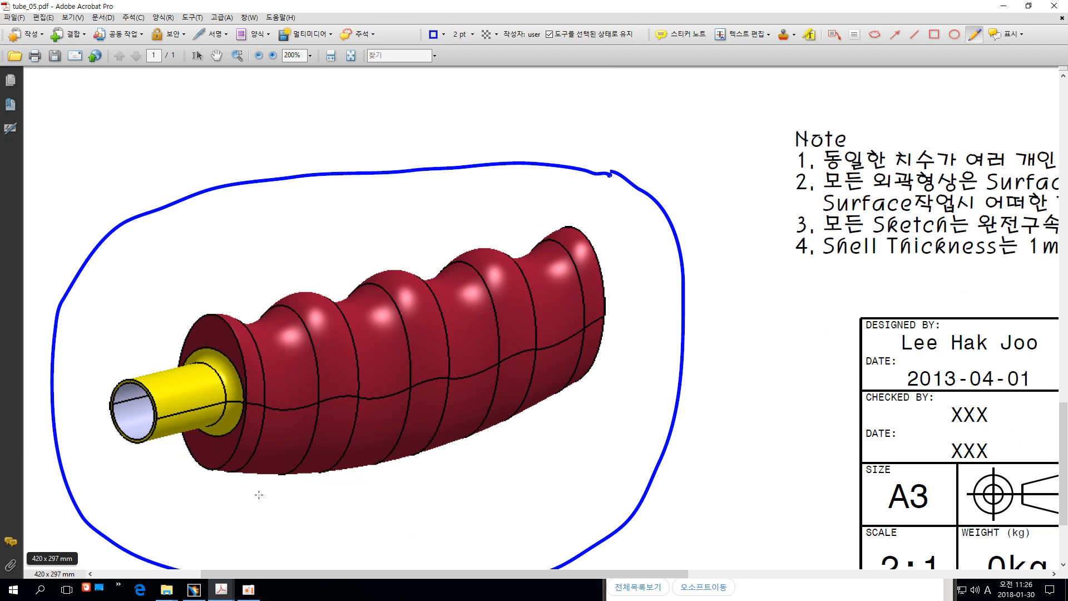
{"action": "key", "text": "ctrl+z"}
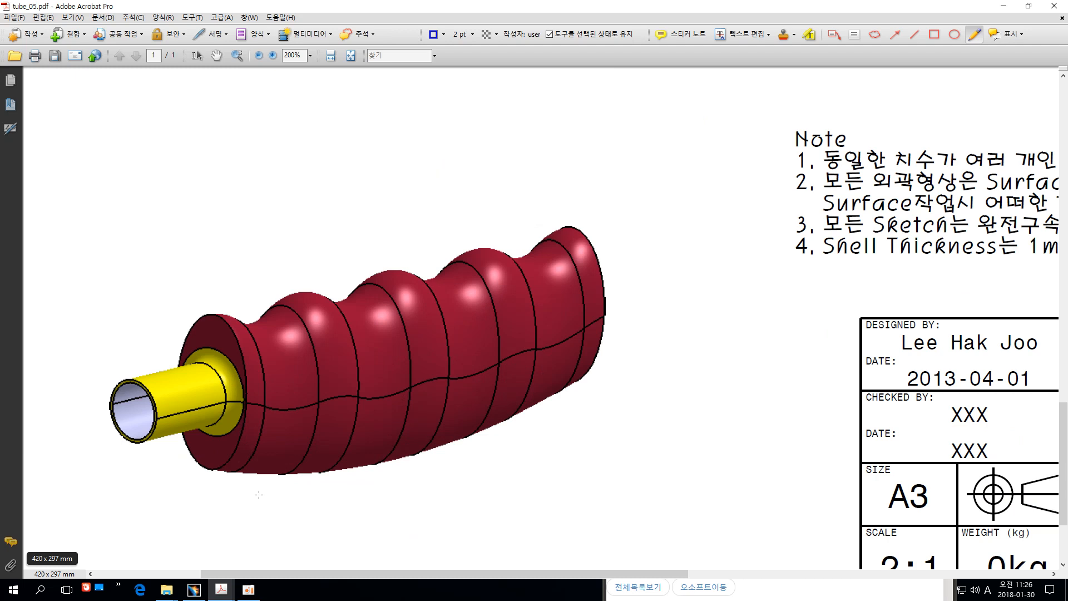
{"action": "mouse_move", "coordinate": [596, 190]}
{"action": "left_mouse_down"}
{"action": "mouse_move", "coordinate": [334, 205]}
{"action": "mouse_move", "coordinate": [102, 328]}
{"action": "mouse_move", "coordinate": [245, 515]}
{"action": "mouse_move", "coordinate": [728, 245]}
{"action": "mouse_move", "coordinate": [593, 199]}
{"action": "left_mouse_up"}
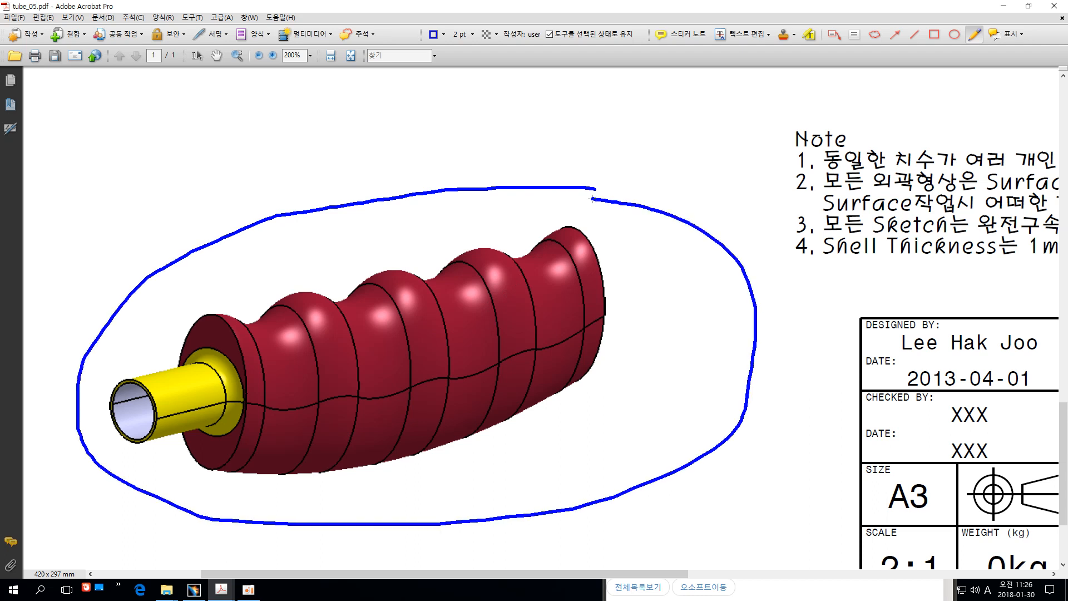
{"action": "key", "text": "ctrl+z"}
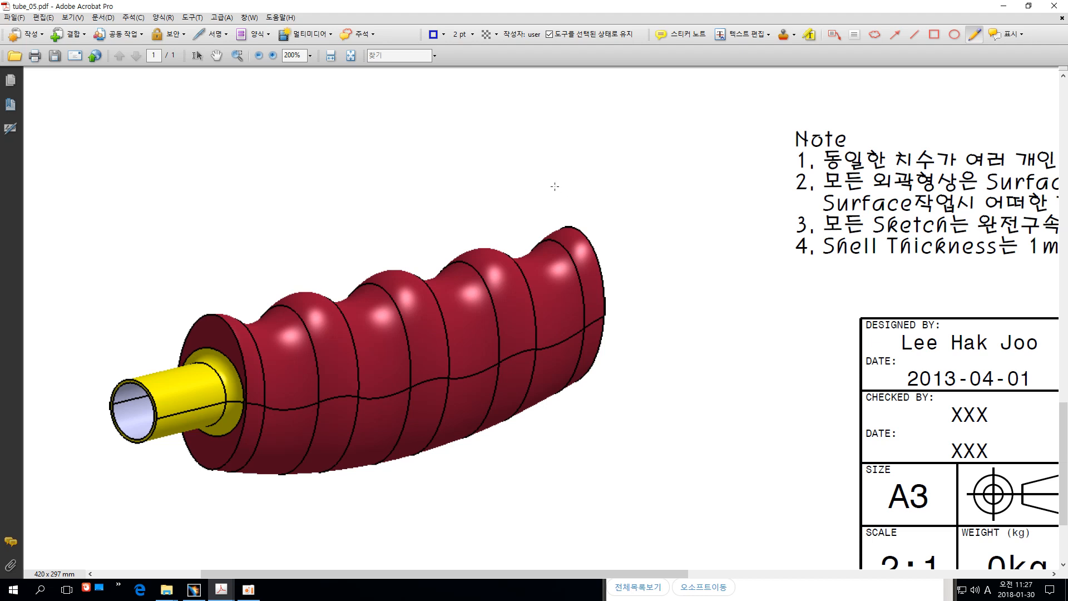
{"action": "mouse_move", "coordinate": [445, 114]}
{"action": "left_mouse_down"}
{"action": "mouse_move", "coordinate": [443, 145]}
{"action": "mouse_move", "coordinate": [476, 146]}
{"action": "left_mouse_up"}
{"action": "mouse_move", "coordinate": [496, 115]}
{"action": "left_mouse_down"}
{"action": "mouse_move", "coordinate": [521, 120]}
{"action": "mouse_move", "coordinate": [497, 135]}
{"action": "mouse_move", "coordinate": [533, 144]}
{"action": "left_mouse_up"}
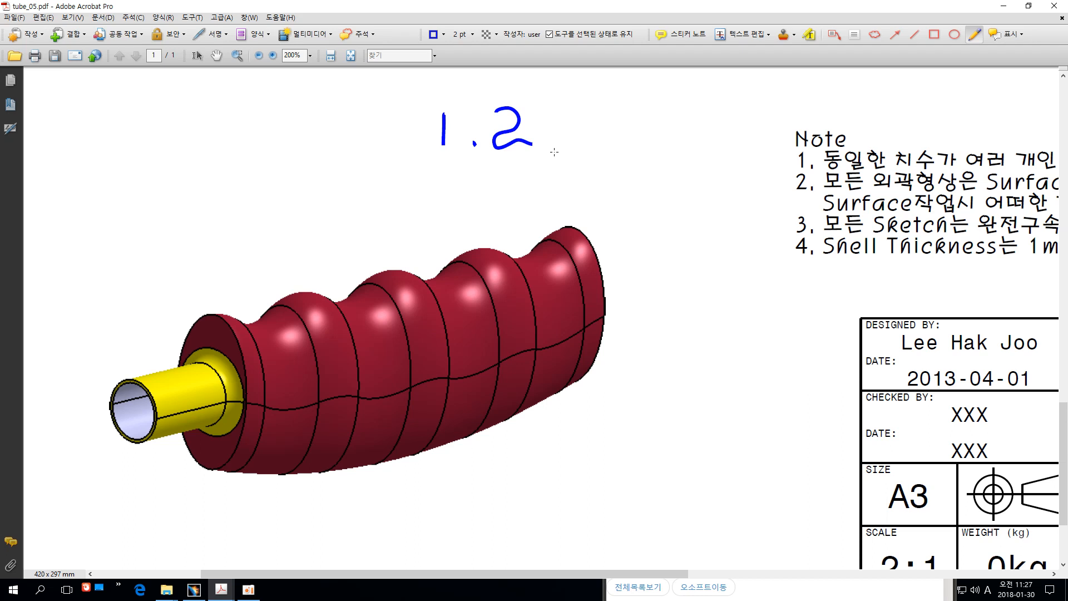
{"action": "key", "text": "ctrl+z"}
{"action": "key", "text": "ctrl+z"}
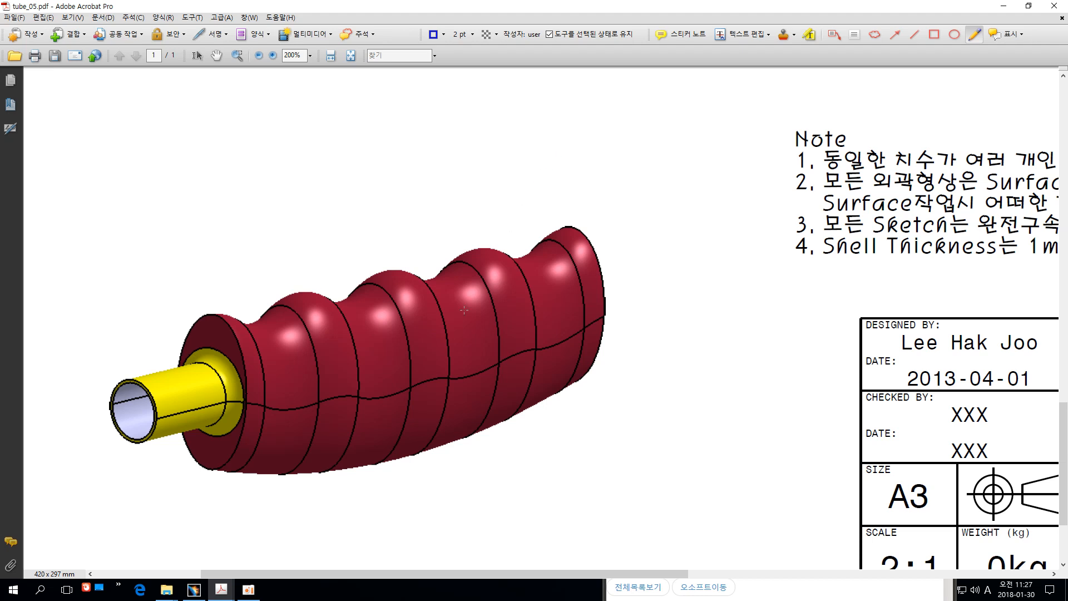
Circle the yellow tube end of the shaded model freehand and draw an arrow upward from it
{"action": "scroll", "coordinate": [155, 488], "scroll_direction": "up", "scroll_amount": 1, "text": "ctrl"}
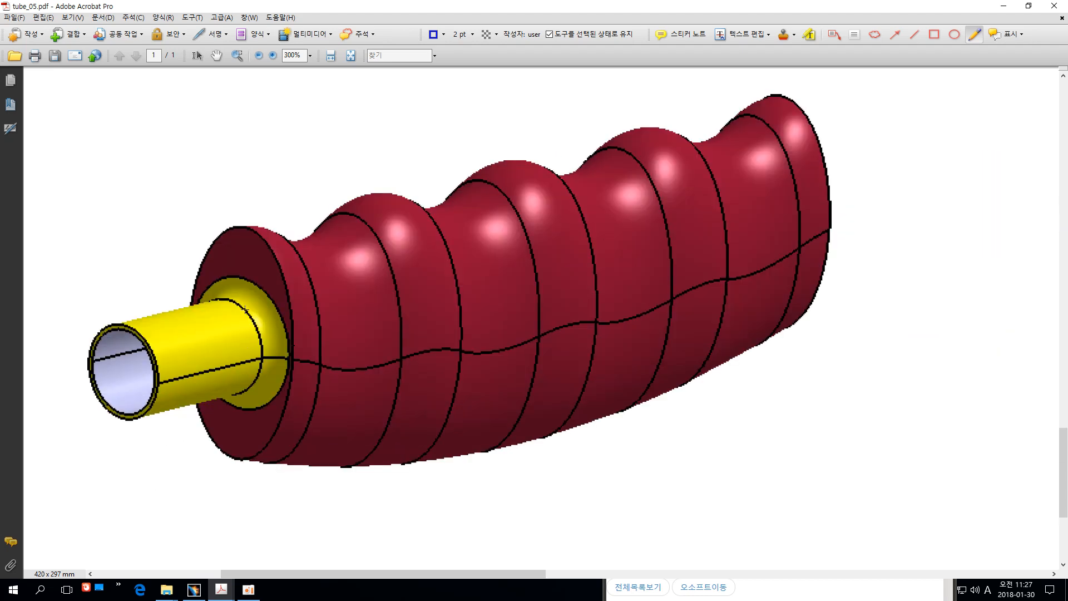
{"action": "mouse_move", "coordinate": [245, 308]}
{"action": "left_mouse_down"}
{"action": "mouse_move", "coordinate": [228, 293]}
{"action": "mouse_move", "coordinate": [145, 288]}
{"action": "mouse_move", "coordinate": [71, 359]}
{"action": "mouse_move", "coordinate": [144, 434]}
{"action": "mouse_move", "coordinate": [247, 392]}
{"action": "mouse_move", "coordinate": [242, 308]}
{"action": "left_mouse_up"}
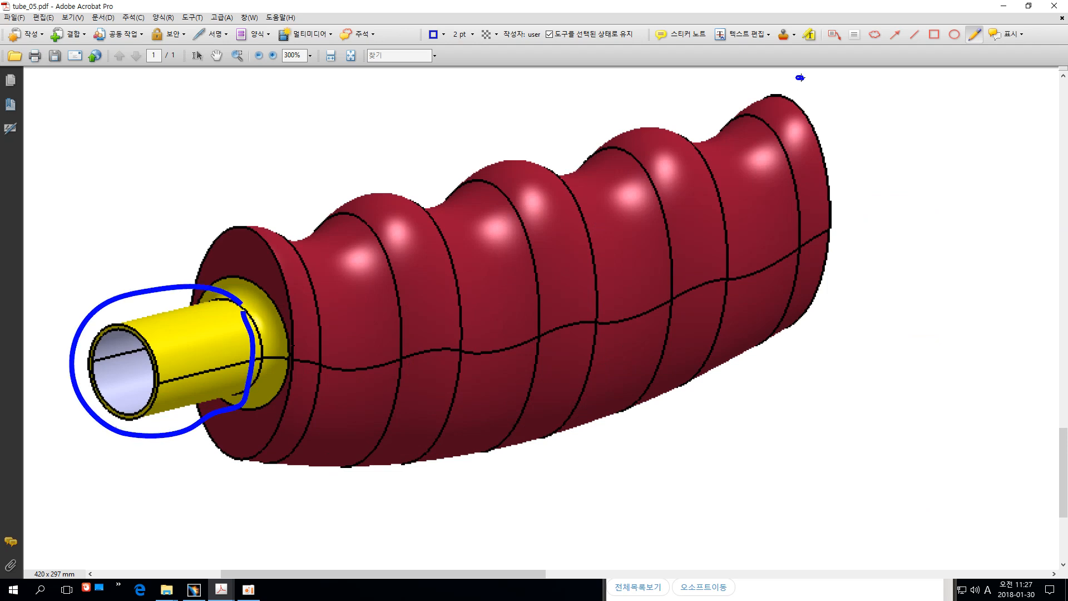
{"action": "mouse_move", "coordinate": [801, 77]}
{"action": "left_mouse_down"}
{"action": "mouse_move", "coordinate": [374, 117]}
{"action": "mouse_move", "coordinate": [215, 191]}
{"action": "mouse_move", "coordinate": [265, 398]}
{"action": "mouse_move", "coordinate": [580, 437]}
{"action": "mouse_move", "coordinate": [862, 95]}
{"action": "mouse_move", "coordinate": [839, 83]}
{"action": "left_mouse_up"}
{"action": "key", "text": "ctrl+z"}
{"action": "scroll", "coordinate": [159, 464], "scroll_direction": "up", "scroll_amount": 1, "text": "ctrl"}
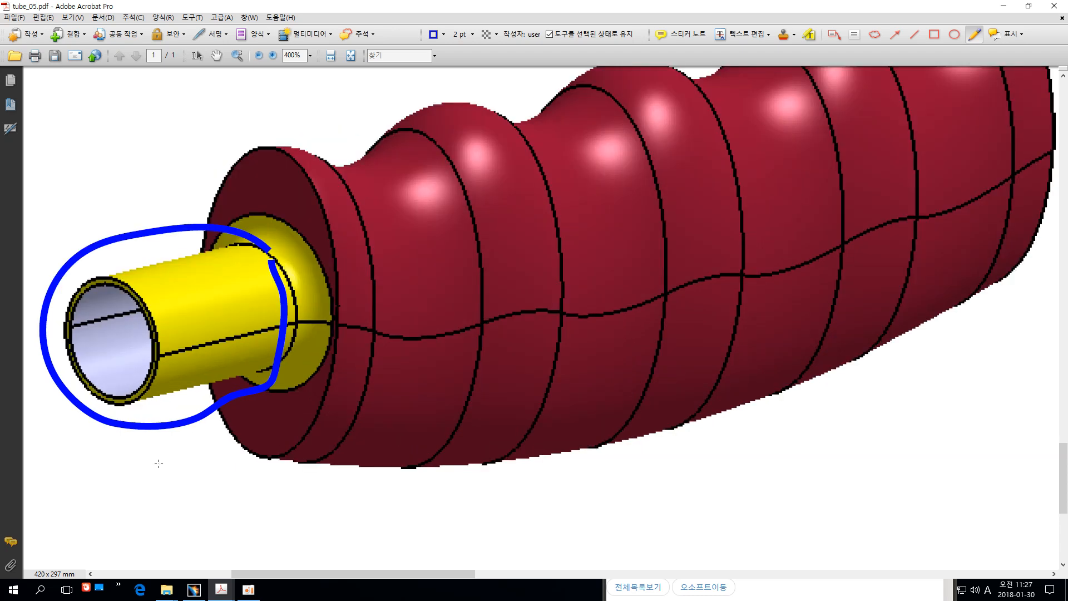
{"action": "mouse_move", "coordinate": [171, 313]}
{"action": "left_mouse_down"}
{"action": "mouse_move", "coordinate": [148, 220]}
{"action": "mouse_move", "coordinate": [176, 143]}
{"action": "left_mouse_up"}
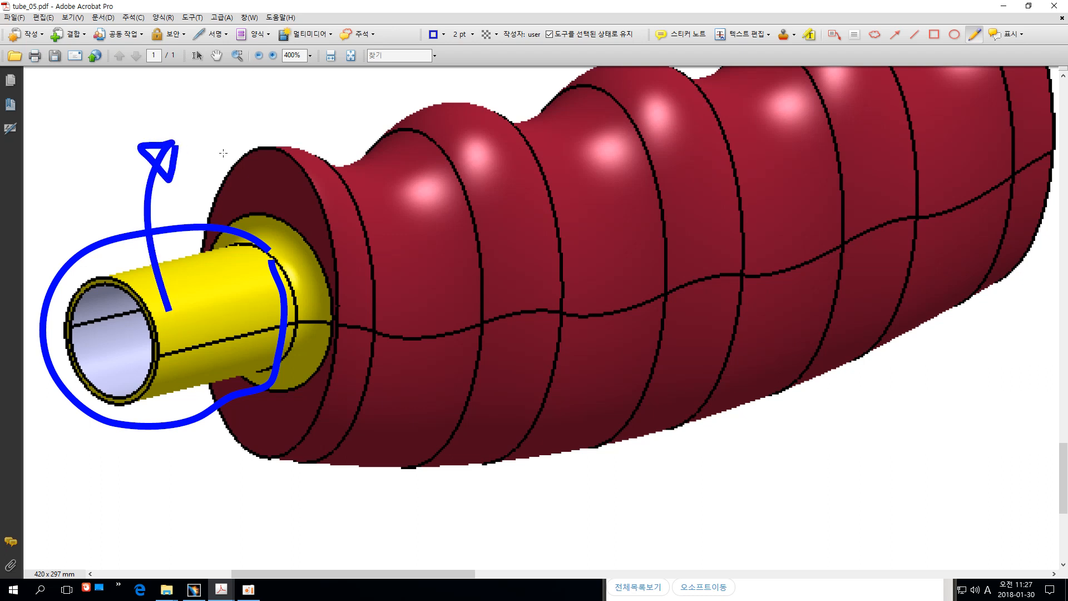
Handwrite "pad. shaft" above the arrow that leads from the yellow tube end
{"action": "scroll", "coordinate": [330, 189], "scroll_direction": "down", "scroll_amount": 1, "text": "ctrl"}
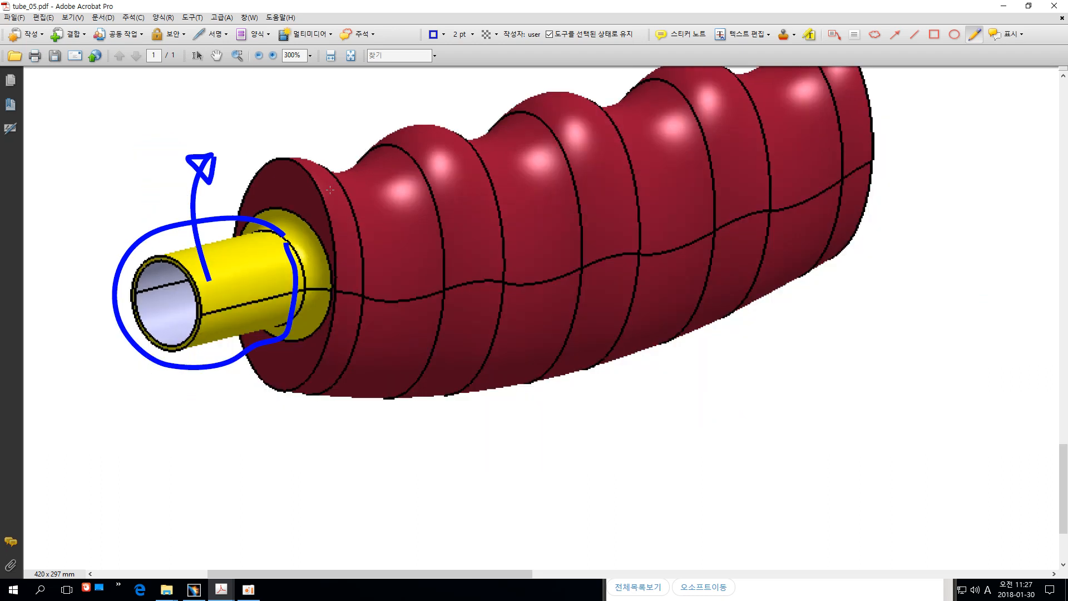
{"action": "scroll", "coordinate": [330, 190], "scroll_direction": "down", "scroll_amount": 1, "text": "ctrl"}
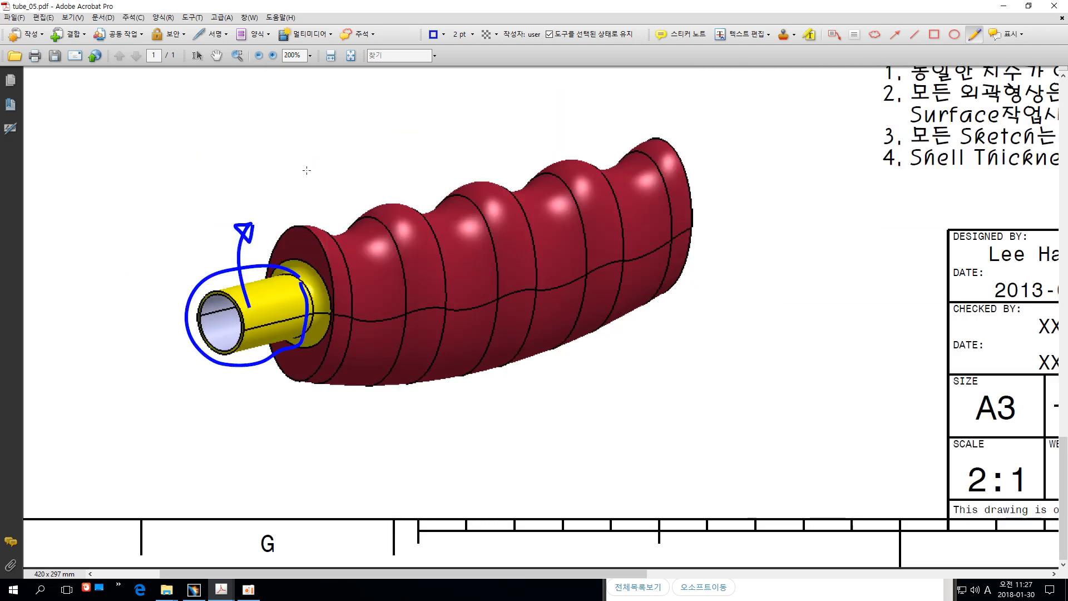
{"action": "mouse_move", "coordinate": [260, 149]}
{"action": "left_mouse_down"}
{"action": "mouse_move", "coordinate": [272, 148]}
{"action": "mouse_move", "coordinate": [264, 166]}
{"action": "mouse_move", "coordinate": [299, 167]}
{"action": "left_mouse_up"}
{"action": "mouse_move", "coordinate": [307, 160]}
{"action": "left_mouse_down"}
{"action": "mouse_move", "coordinate": [323, 146]}
{"action": "mouse_move", "coordinate": [340, 172]}
{"action": "mouse_move", "coordinate": [361, 142]}
{"action": "mouse_move", "coordinate": [359, 165]}
{"action": "mouse_move", "coordinate": [384, 142]}
{"action": "mouse_move", "coordinate": [394, 141]}
{"action": "mouse_move", "coordinate": [387, 158]}
{"action": "mouse_move", "coordinate": [416, 143]}
{"action": "left_mouse_up"}
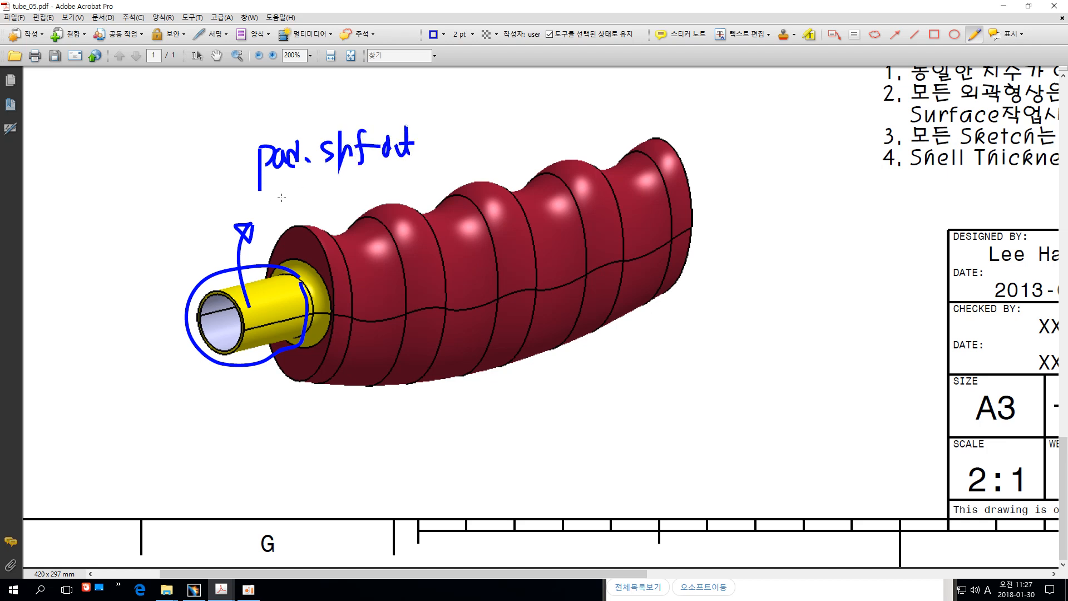
Circle the handwritten "pad" and draw an arrow from it to an underlined handwritten note "Extrude"
{"action": "mouse_move", "coordinate": [284, 183]}
{"action": "left_mouse_down"}
{"action": "mouse_move", "coordinate": [309, 163]}
{"action": "mouse_move", "coordinate": [286, 122]}
{"action": "mouse_move", "coordinate": [231, 161]}
{"action": "mouse_move", "coordinate": [260, 197]}
{"action": "mouse_move", "coordinate": [290, 184]}
{"action": "mouse_move", "coordinate": [202, 143]}
{"action": "mouse_move", "coordinate": [178, 150]}
{"action": "mouse_move", "coordinate": [187, 163]}
{"action": "left_mouse_up"}
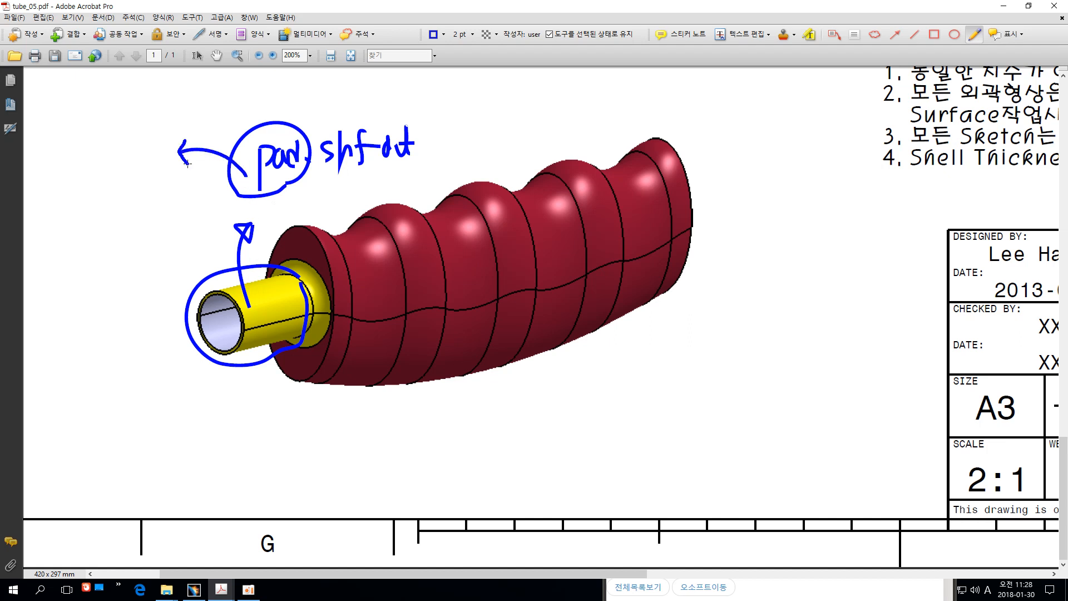
{"action": "mouse_move", "coordinate": [84, 135]}
{"action": "left_mouse_down"}
{"action": "mouse_move", "coordinate": [65, 136]}
{"action": "mouse_move", "coordinate": [61, 149]}
{"action": "mouse_move", "coordinate": [75, 171]}
{"action": "mouse_move", "coordinate": [89, 161]}
{"action": "mouse_move", "coordinate": [96, 172]}
{"action": "mouse_move", "coordinate": [79, 174]}
{"action": "mouse_move", "coordinate": [118, 168]}
{"action": "mouse_move", "coordinate": [119, 155]}
{"action": "left_mouse_up"}
{"action": "mouse_move", "coordinate": [125, 153]}
{"action": "left_mouse_down"}
{"action": "mouse_move", "coordinate": [128, 169]}
{"action": "mouse_move", "coordinate": [138, 154]}
{"action": "mouse_move", "coordinate": [150, 171]}
{"action": "mouse_move", "coordinate": [168, 162]}
{"action": "mouse_move", "coordinate": [72, 179]}
{"action": "left_mouse_up"}
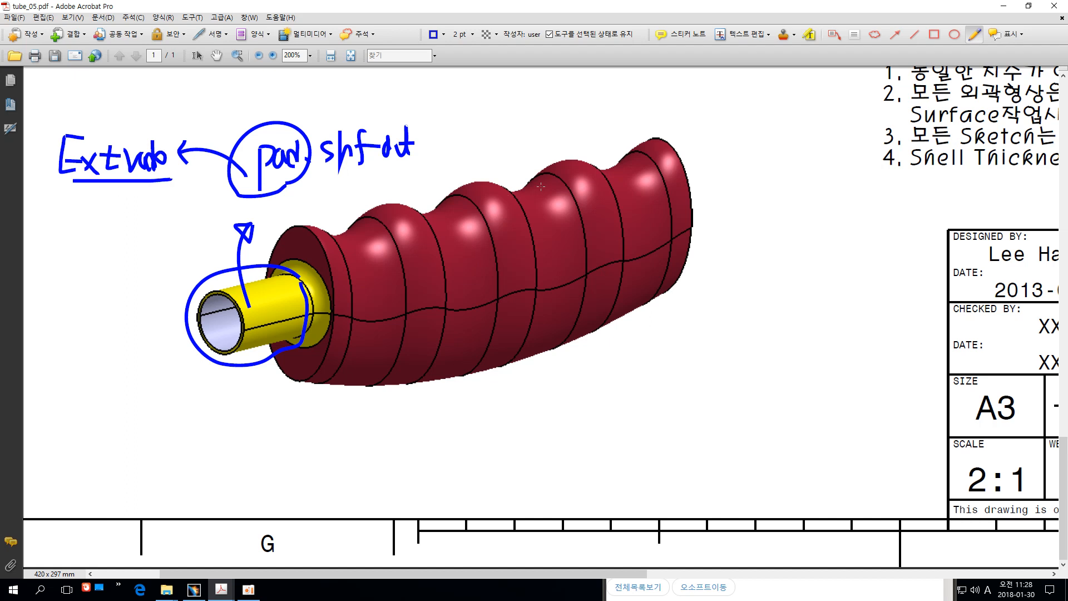
Outline the red grip body freehand and handwrite "Sweep" beside it, followed by an opening bracket
{"action": "mouse_move", "coordinate": [667, 120]}
{"action": "left_mouse_down"}
{"action": "mouse_move", "coordinate": [540, 161]}
{"action": "mouse_move", "coordinate": [312, 195]}
{"action": "mouse_move", "coordinate": [295, 320]}
{"action": "mouse_move", "coordinate": [620, 399]}
{"action": "mouse_move", "coordinate": [718, 184]}
{"action": "mouse_move", "coordinate": [674, 134]}
{"action": "left_mouse_up"}
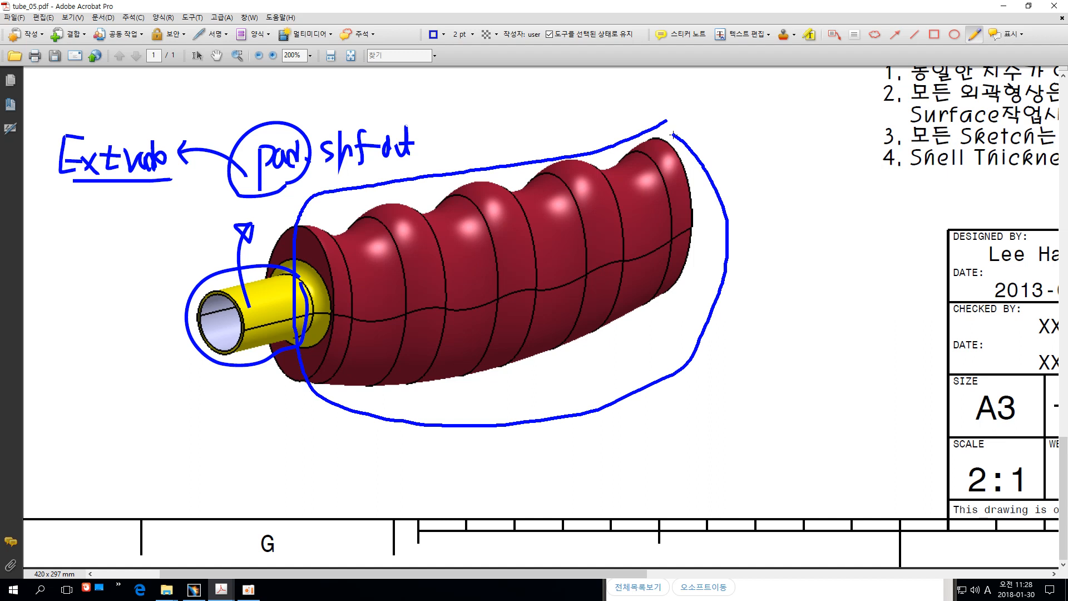
{"action": "mouse_move", "coordinate": [761, 149]}
{"action": "left_mouse_down"}
{"action": "mouse_move", "coordinate": [748, 176]}
{"action": "mouse_move", "coordinate": [809, 162]}
{"action": "mouse_move", "coordinate": [811, 202]}
{"action": "left_mouse_up"}
{"action": "mouse_move", "coordinate": [812, 163]}
{"action": "left_mouse_down"}
{"action": "mouse_move", "coordinate": [821, 167]}
{"action": "mouse_move", "coordinate": [812, 179]}
{"action": "mouse_move", "coordinate": [836, 159]}
{"action": "mouse_move", "coordinate": [836, 229]}
{"action": "mouse_move", "coordinate": [857, 237]}
{"action": "left_mouse_up"}
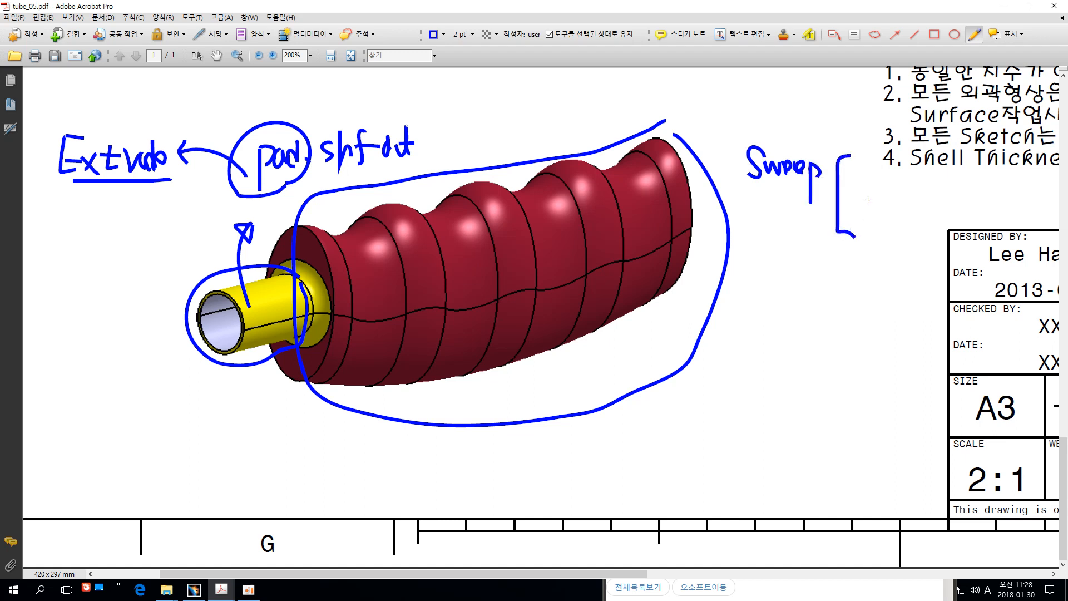
Handwrite "profile" and "Guide" as the two entries of the bracket beside "Sweep"
{"action": "left_click_drag", "start_coordinate": [863, 130], "coordinate": [862, 172]}
{"action": "mouse_move", "coordinate": [861, 128]}
{"action": "left_mouse_down"}
{"action": "mouse_move", "coordinate": [879, 145]}
{"action": "mouse_move", "coordinate": [890, 127]}
{"action": "mouse_move", "coordinate": [889, 146]}
{"action": "mouse_move", "coordinate": [908, 124]}
{"action": "mouse_move", "coordinate": [902, 157]}
{"action": "mouse_move", "coordinate": [905, 140]}
{"action": "mouse_move", "coordinate": [942, 148]}
{"action": "left_mouse_up"}
{"action": "left_click_drag", "start_coordinate": [882, 204], "coordinate": [884, 227]}
{"action": "left_click_drag", "start_coordinate": [889, 215], "coordinate": [900, 227]}
{"action": "mouse_move", "coordinate": [904, 204]}
{"action": "left_mouse_down"}
{"action": "mouse_move", "coordinate": [910, 228]}
{"action": "mouse_move", "coordinate": [939, 210]}
{"action": "mouse_move", "coordinate": [946, 225]}
{"action": "left_mouse_up"}
{"action": "mouse_move", "coordinate": [949, 148]}
{"action": "left_mouse_down"}
{"action": "mouse_move", "coordinate": [885, 173]}
{"action": "mouse_move", "coordinate": [849, 122]}
{"action": "mouse_move", "coordinate": [935, 119]}
{"action": "mouse_move", "coordinate": [953, 151]}
{"action": "left_mouse_up"}
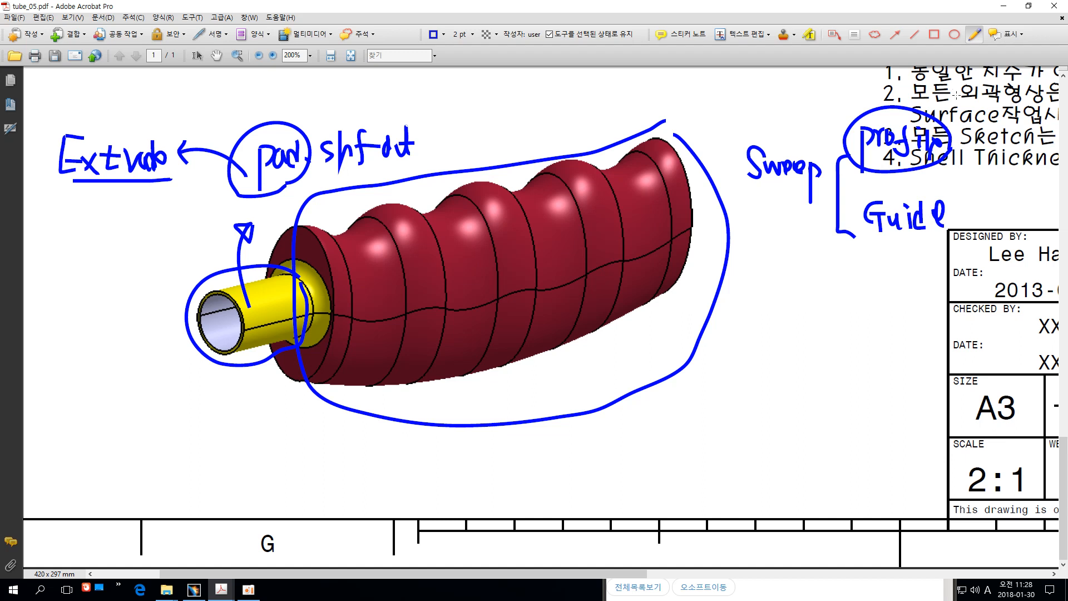
{"action": "key", "text": "ctrl+z"}
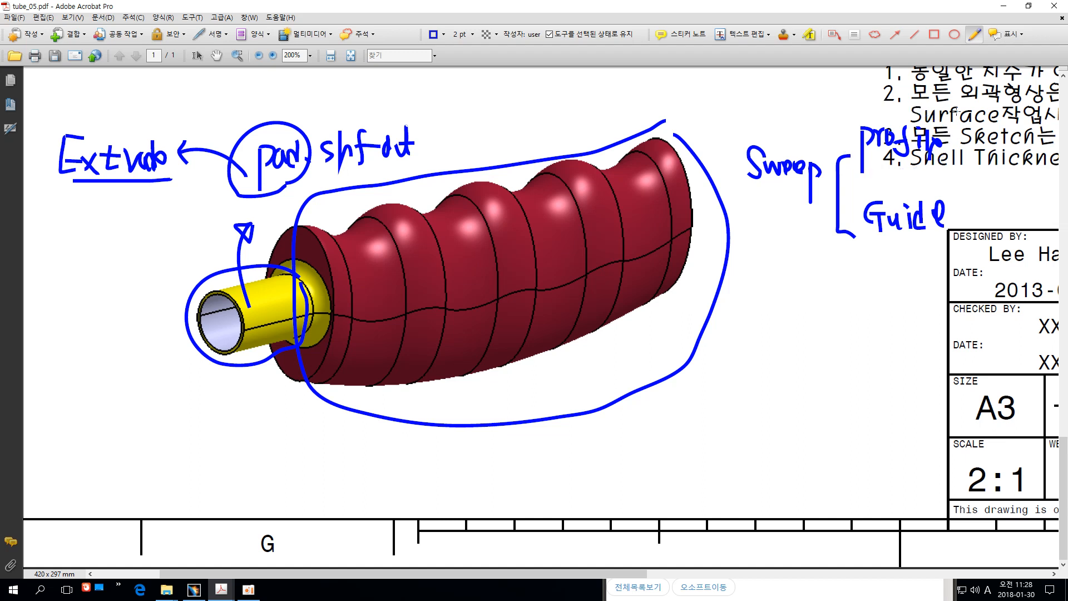
{"action": "mouse_move", "coordinate": [952, 127]}
{"action": "left_mouse_down"}
{"action": "mouse_move", "coordinate": [997, 104]}
{"action": "mouse_move", "coordinate": [968, 175]}
{"action": "mouse_move", "coordinate": [996, 183]}
{"action": "left_mouse_up"}
{"action": "key", "text": "ctrl+z"}
{"action": "key", "text": "ctrl+z"}
{"action": "key", "text": "ctrl+z"}
{"action": "key", "text": "ctrl+z"}
{"action": "key", "text": "ctrl+z"}
Circle the handwritten words "profile" and "Guide" beside the bracket
{"action": "mouse_move", "coordinate": [967, 167]}
{"action": "left_mouse_down"}
{"action": "mouse_move", "coordinate": [875, 179]}
{"action": "mouse_move", "coordinate": [847, 117]}
{"action": "mouse_move", "coordinate": [946, 108]}
{"action": "mouse_move", "coordinate": [961, 157]}
{"action": "left_mouse_up"}
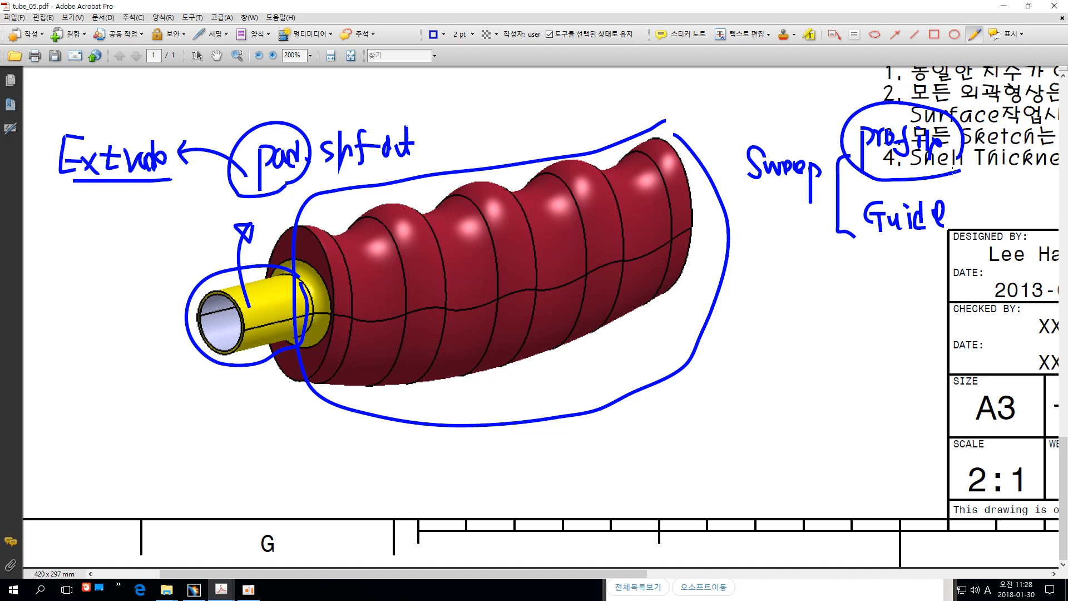
{"action": "mouse_move", "coordinate": [953, 183]}
{"action": "left_mouse_down"}
{"action": "mouse_move", "coordinate": [924, 187]}
{"action": "mouse_move", "coordinate": [844, 241]}
{"action": "mouse_move", "coordinate": [954, 234]}
{"action": "left_mouse_up"}
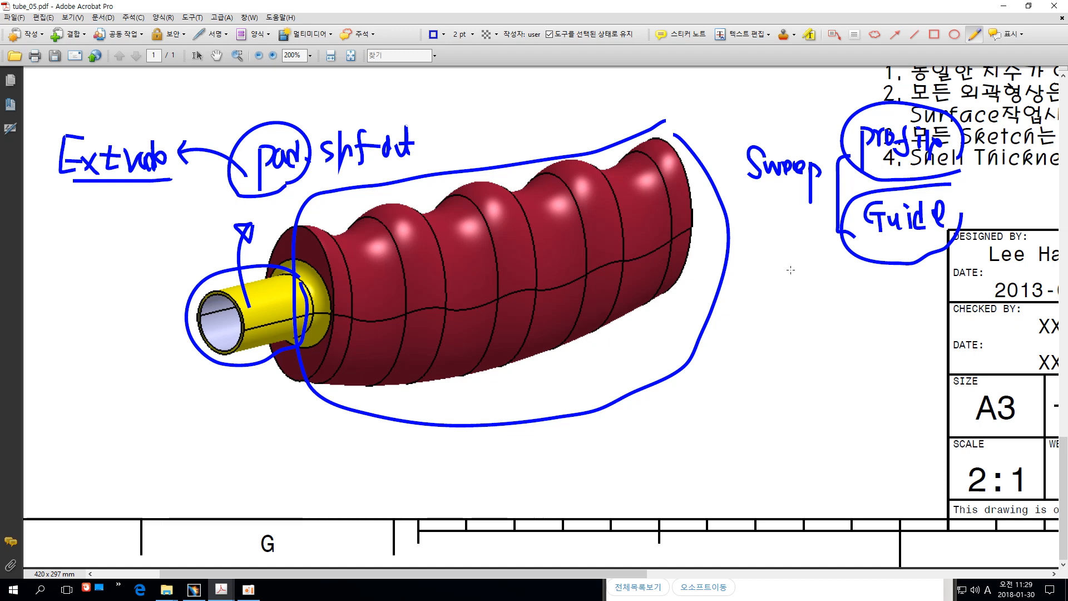
{"action": "key", "text": "ctrl+minus"}
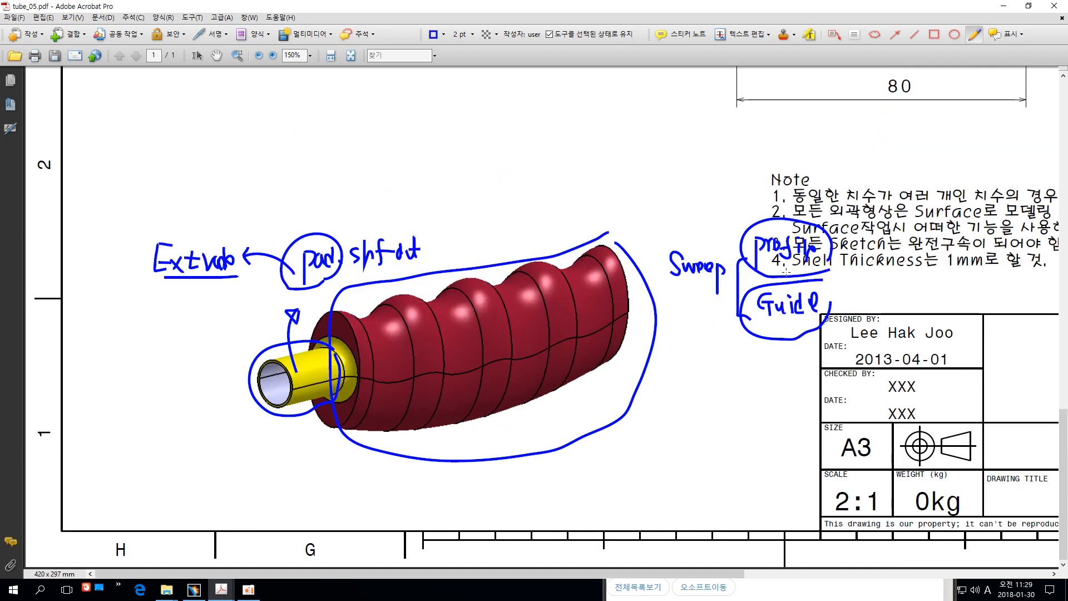
{"action": "key", "text": "ctrl+0"}
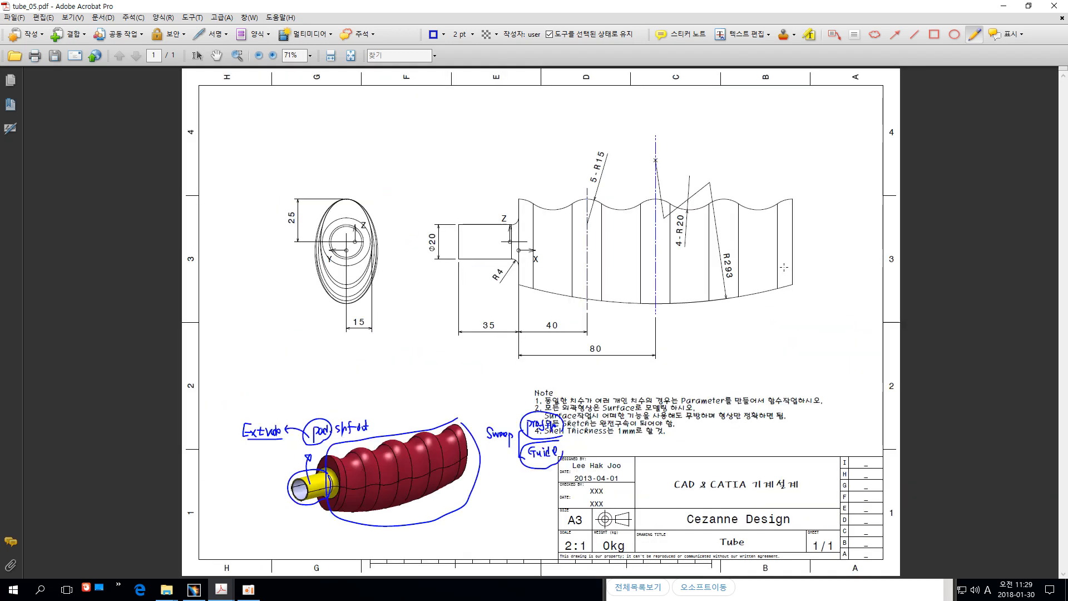
{"action": "scroll", "coordinate": [785, 267], "scroll_direction": "up", "scroll_amount": 2, "text": "ctrl"}
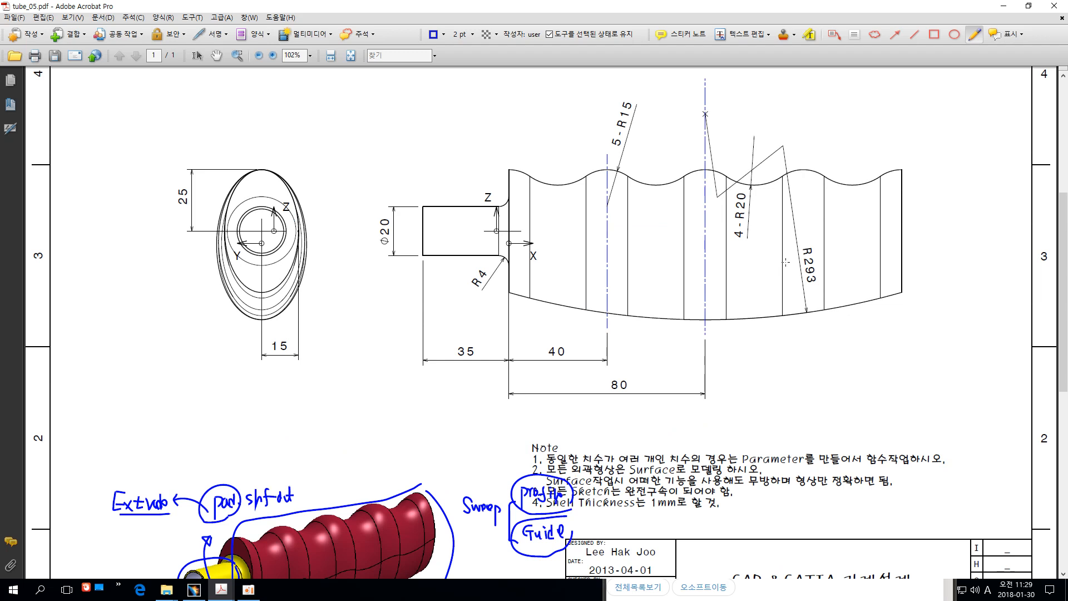
{"action": "mouse_move", "coordinate": [902, 150]}
{"action": "left_mouse_down"}
{"action": "mouse_move", "coordinate": [518, 151]}
{"action": "mouse_move", "coordinate": [503, 197]}
{"action": "mouse_move", "coordinate": [504, 278]}
{"action": "mouse_move", "coordinate": [582, 343]}
{"action": "mouse_move", "coordinate": [879, 319]}
{"action": "mouse_move", "coordinate": [922, 196]}
{"action": "mouse_move", "coordinate": [906, 149]}
{"action": "left_mouse_up"}
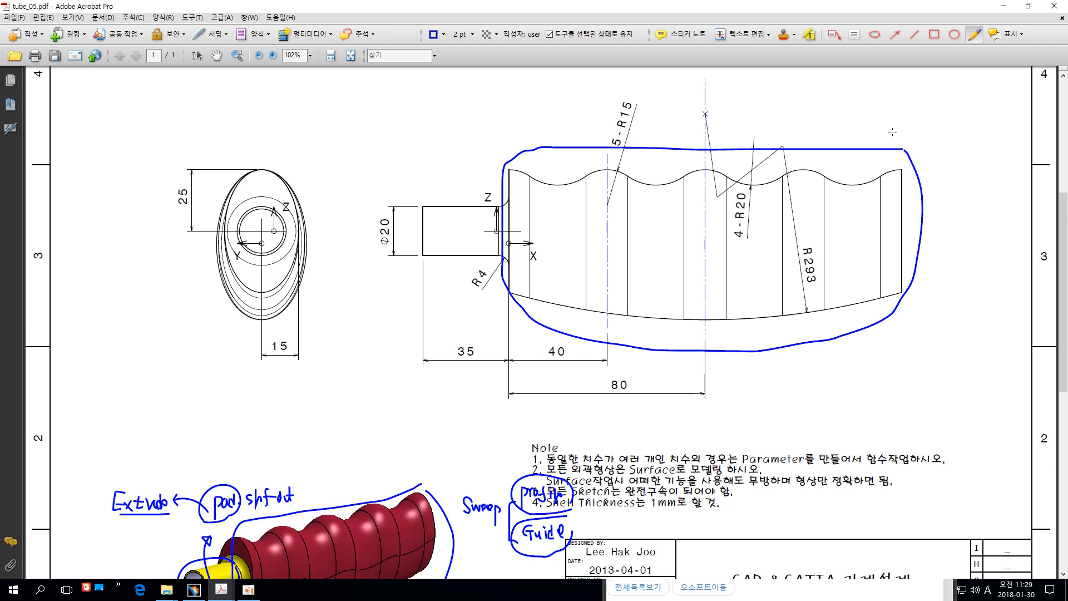
{"action": "key", "text": "ctrl+z"}
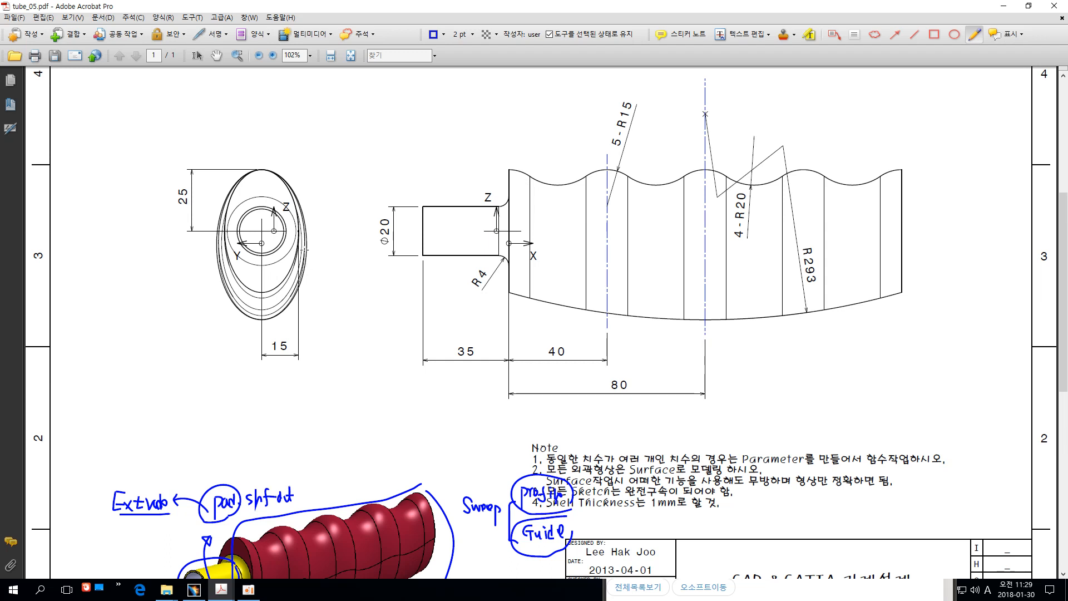
Trace the outer ellipse of the end view freehand and circle its 25 and 15 dimensions
{"action": "mouse_move", "coordinate": [304, 250]}
{"action": "left_mouse_down"}
{"action": "mouse_move", "coordinate": [286, 179]}
{"action": "mouse_move", "coordinate": [262, 166]}
{"action": "mouse_move", "coordinate": [241, 174]}
{"action": "mouse_move", "coordinate": [221, 208]}
{"action": "mouse_move", "coordinate": [216, 253]}
{"action": "mouse_move", "coordinate": [231, 307]}
{"action": "mouse_move", "coordinate": [270, 315]}
{"action": "mouse_move", "coordinate": [304, 274]}
{"action": "mouse_move", "coordinate": [307, 242]}
{"action": "left_mouse_up"}
{"action": "mouse_move", "coordinate": [205, 187]}
{"action": "left_mouse_down"}
{"action": "mouse_move", "coordinate": [170, 184]}
{"action": "mouse_move", "coordinate": [174, 216]}
{"action": "mouse_move", "coordinate": [204, 186]}
{"action": "left_mouse_up"}
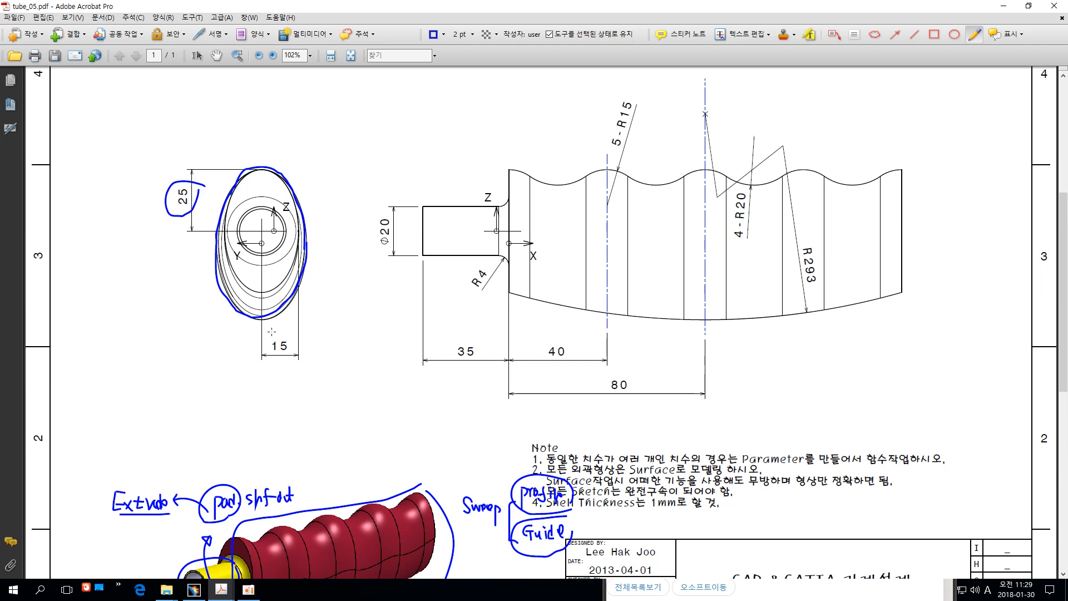
{"action": "mouse_move", "coordinate": [272, 331]}
{"action": "left_mouse_down"}
{"action": "mouse_move", "coordinate": [264, 356]}
{"action": "mouse_move", "coordinate": [297, 350]}
{"action": "mouse_move", "coordinate": [275, 325]}
{"action": "left_mouse_up"}
Mark the centre of the concentric circles in the end view with a pencil dot
{"action": "scroll", "coordinate": [265, 280], "scroll_direction": "up", "scroll_amount": 1, "text": "ctrl"}
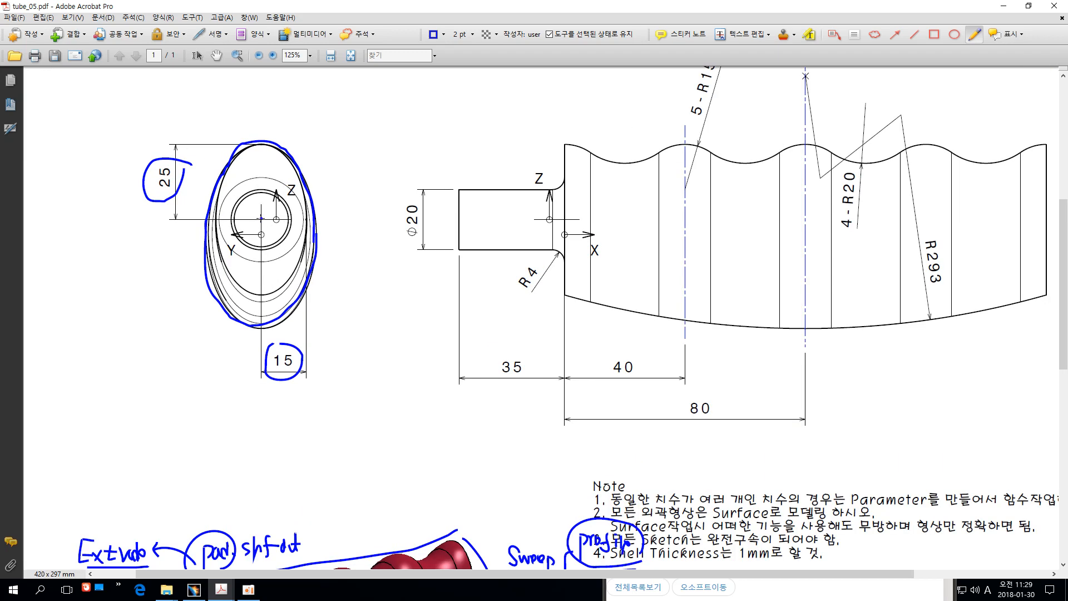
{"action": "left_click_drag", "start_coordinate": [261, 218], "coordinate": [261, 219]}
{"action": "key", "text": "ctrl+z"}
{"action": "left_click_drag", "start_coordinate": [260, 216], "coordinate": [260, 218]}
Draw an arrow from the end view's ellipse to the side view, dot the matching centre there, and darken the end view's centre dot
{"action": "scroll", "coordinate": [315, 219], "scroll_direction": "down", "scroll_amount": 5, "text": "ctrl"}
{"action": "scroll", "coordinate": [427, 329], "scroll_direction": "up", "scroll_amount": 4, "text": "ctrl"}
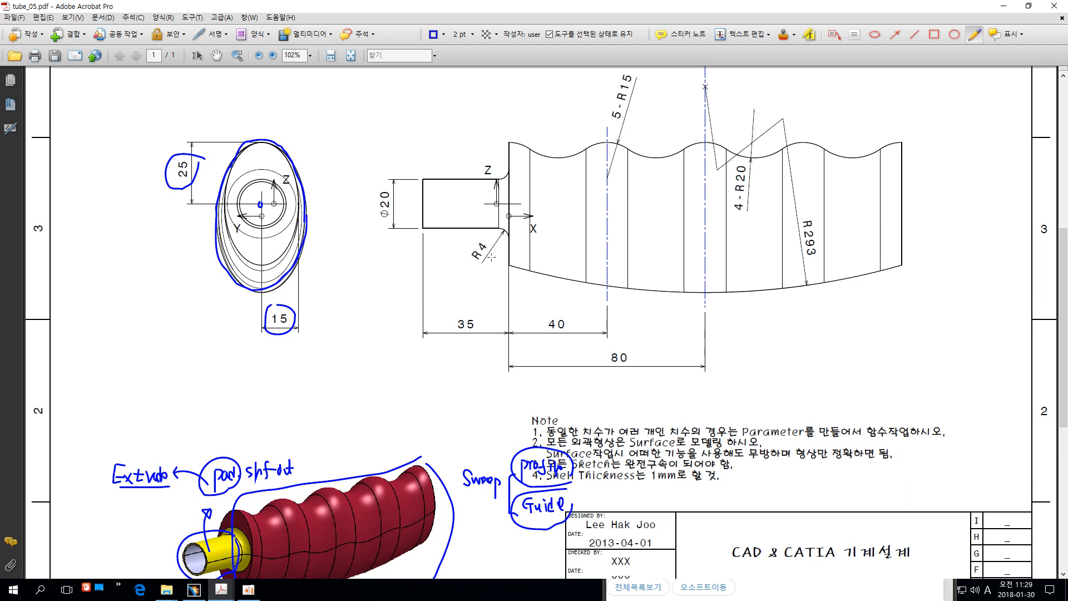
{"action": "mouse_move", "coordinate": [326, 159]}
{"action": "left_mouse_down"}
{"action": "mouse_move", "coordinate": [298, 176]}
{"action": "mouse_move", "coordinate": [337, 152]}
{"action": "mouse_move", "coordinate": [461, 152]}
{"action": "mouse_move", "coordinate": [508, 205]}
{"action": "left_mouse_up"}
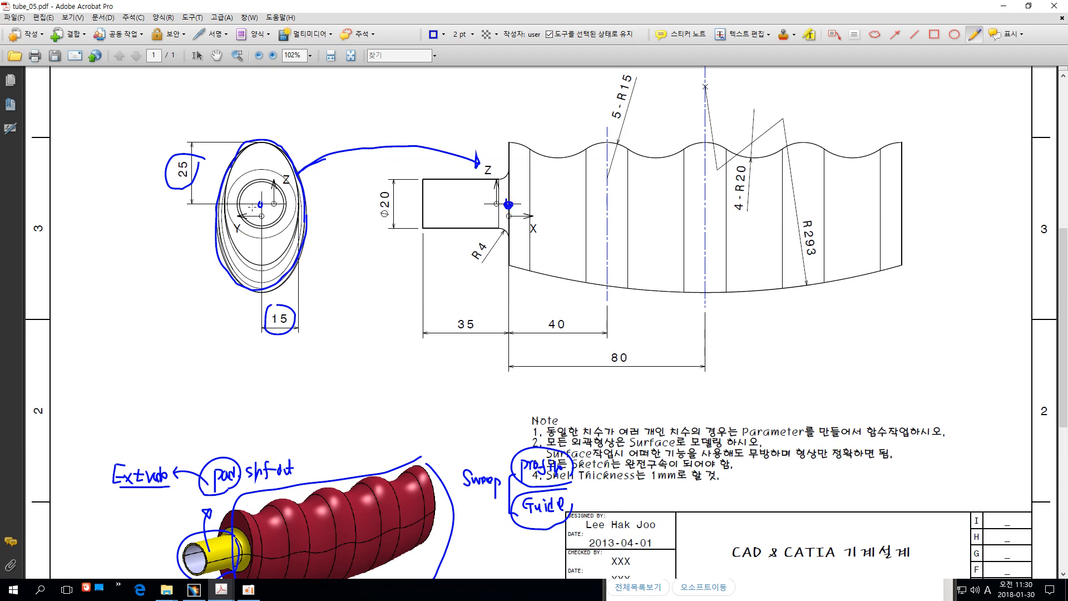
{"action": "left_click_drag", "start_coordinate": [260, 204], "coordinate": [262, 205]}
Trace the grip's left vertical edge in the side view and label it "profile" with an arrow
{"action": "left_click_drag", "start_coordinate": [510, 140], "coordinate": [510, 270]}
{"action": "left_click_drag", "start_coordinate": [481, 131], "coordinate": [500, 160]}
{"action": "mouse_move", "coordinate": [462, 114]}
{"action": "left_mouse_down"}
{"action": "mouse_move", "coordinate": [461, 145]}
{"action": "mouse_move", "coordinate": [476, 117]}
{"action": "mouse_move", "coordinate": [483, 131]}
{"action": "mouse_move", "coordinate": [491, 117]}
{"action": "mouse_move", "coordinate": [511, 122]}
{"action": "left_mouse_up"}
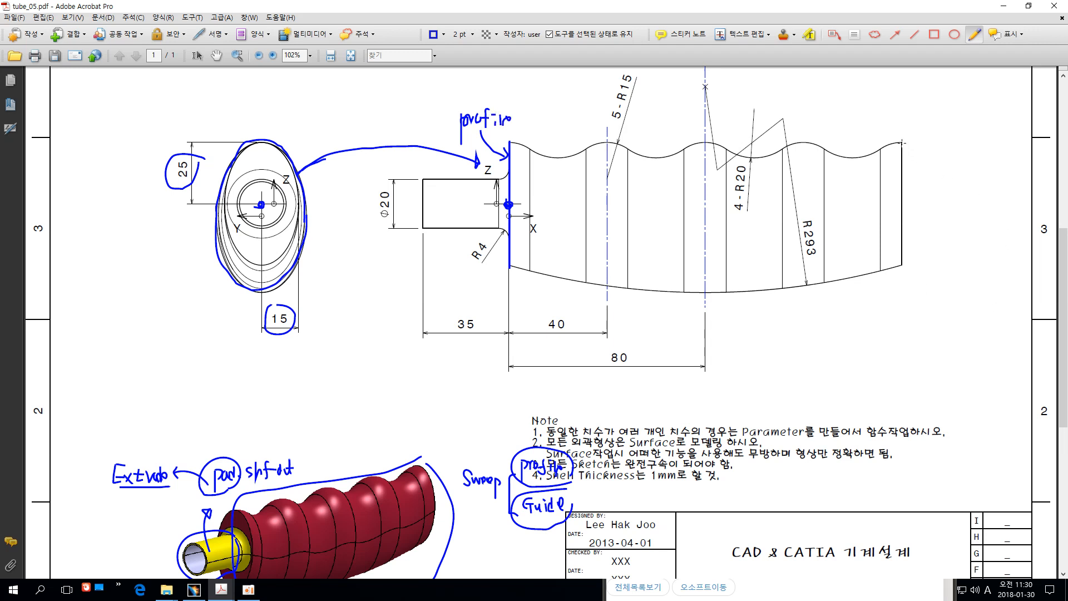
Trace the grip's right vertical edge and wavy upper edge in the side view, and mark the lower end of its left edge
{"action": "left_click_drag", "start_coordinate": [902, 143], "coordinate": [904, 264]}
{"action": "mouse_move", "coordinate": [510, 143]}
{"action": "left_mouse_down"}
{"action": "mouse_move", "coordinate": [564, 158]}
{"action": "mouse_move", "coordinate": [600, 145]}
{"action": "mouse_move", "coordinate": [773, 158]}
{"action": "mouse_move", "coordinate": [802, 144]}
{"action": "mouse_move", "coordinate": [836, 158]}
{"action": "mouse_move", "coordinate": [897, 148]}
{"action": "left_mouse_up"}
{"action": "left_click_drag", "start_coordinate": [516, 273], "coordinate": [510, 261]}
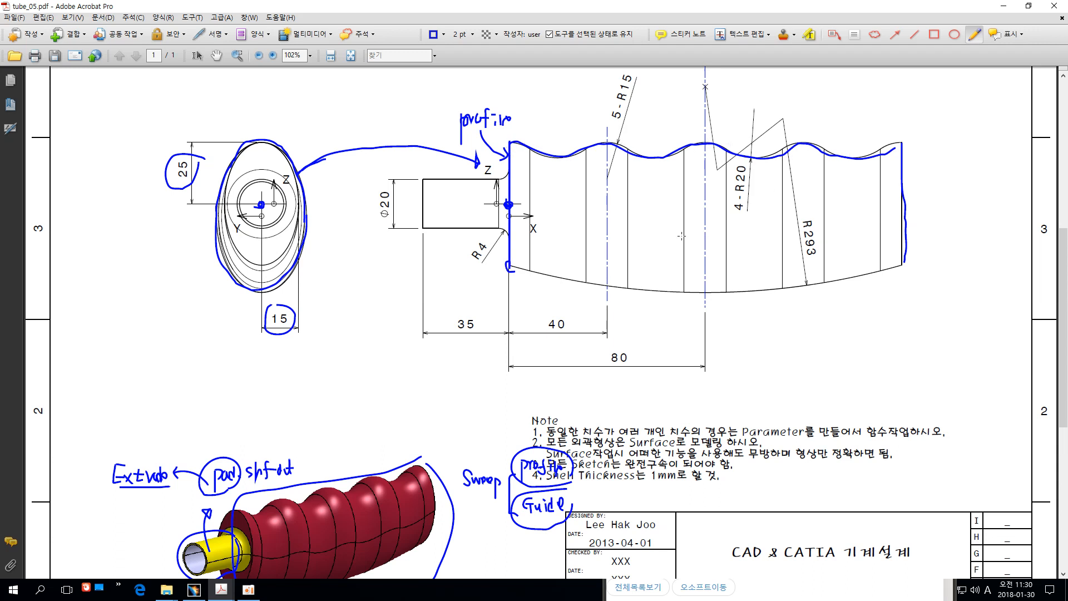
Trace the grip's lower edge in the side view and write "two Guide" beneath it
{"action": "mouse_move", "coordinate": [496, 265]}
{"action": "left_mouse_down"}
{"action": "mouse_move", "coordinate": [734, 291]}
{"action": "mouse_move", "coordinate": [904, 267]}
{"action": "left_mouse_up"}
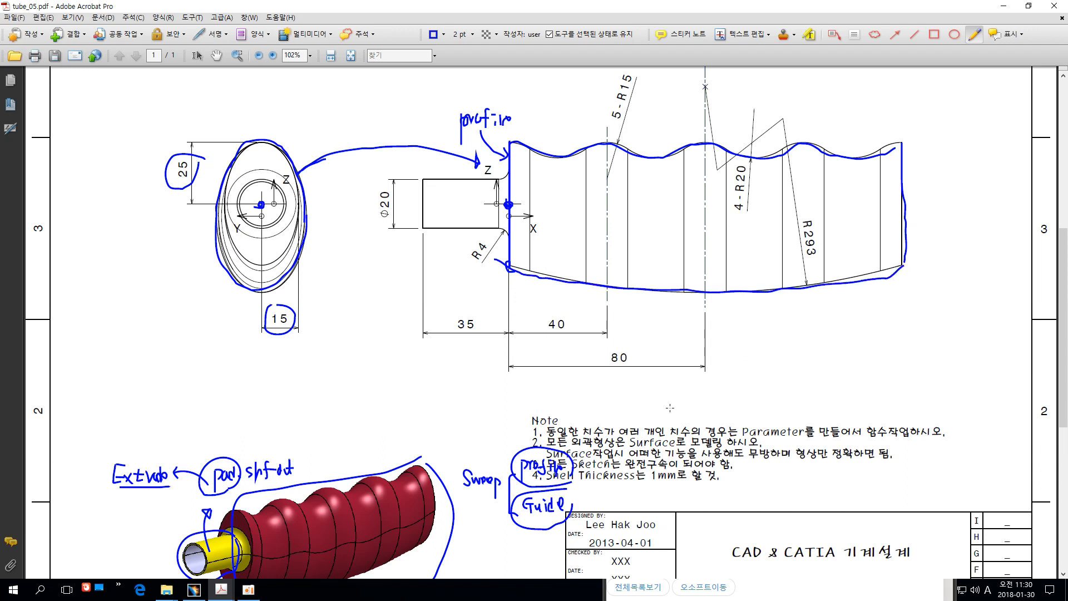
{"action": "mouse_move", "coordinate": [585, 321]}
{"action": "left_mouse_down"}
{"action": "mouse_move", "coordinate": [593, 341]}
{"action": "mouse_move", "coordinate": [581, 333]}
{"action": "mouse_move", "coordinate": [595, 328]}
{"action": "mouse_move", "coordinate": [602, 341]}
{"action": "mouse_move", "coordinate": [611, 326]}
{"action": "mouse_move", "coordinate": [615, 338]}
{"action": "mouse_move", "coordinate": [618, 326]}
{"action": "mouse_move", "coordinate": [646, 338]}
{"action": "mouse_move", "coordinate": [673, 320]}
{"action": "mouse_move", "coordinate": [662, 340]}
{"action": "mouse_move", "coordinate": [685, 338]}
{"action": "mouse_move", "coordinate": [692, 318]}
{"action": "mouse_move", "coordinate": [693, 338]}
{"action": "mouse_move", "coordinate": [711, 314]}
{"action": "mouse_move", "coordinate": [711, 338]}
{"action": "mouse_move", "coordinate": [719, 331]}
{"action": "left_mouse_up"}
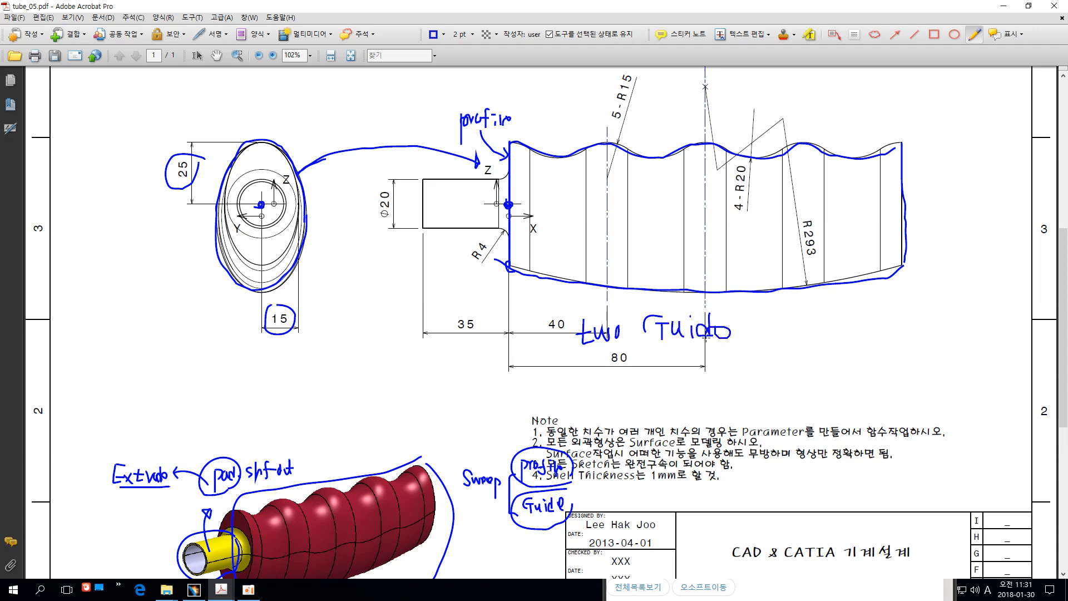
Label the grip's lower and wavy upper edges "G" as guide curves and circle the "profile" label
{"action": "mouse_move", "coordinate": [680, 261]}
{"action": "left_mouse_down"}
{"action": "mouse_move", "coordinate": [661, 283]}
{"action": "mouse_move", "coordinate": [679, 281]}
{"action": "mouse_move", "coordinate": [707, 251]}
{"action": "mouse_move", "coordinate": [701, 269]}
{"action": "left_mouse_up"}
{"action": "mouse_move", "coordinate": [669, 158]}
{"action": "left_mouse_down"}
{"action": "mouse_move", "coordinate": [666, 187]}
{"action": "mouse_move", "coordinate": [648, 194]}
{"action": "mouse_move", "coordinate": [668, 179]}
{"action": "mouse_move", "coordinate": [657, 200]}
{"action": "left_mouse_up"}
{"action": "mouse_move", "coordinate": [501, 105]}
{"action": "left_mouse_down"}
{"action": "mouse_move", "coordinate": [457, 136]}
{"action": "mouse_move", "coordinate": [506, 120]}
{"action": "mouse_move", "coordinate": [512, 146]}
{"action": "mouse_move", "coordinate": [577, 156]}
{"action": "mouse_move", "coordinate": [662, 146]}
{"action": "left_mouse_up"}
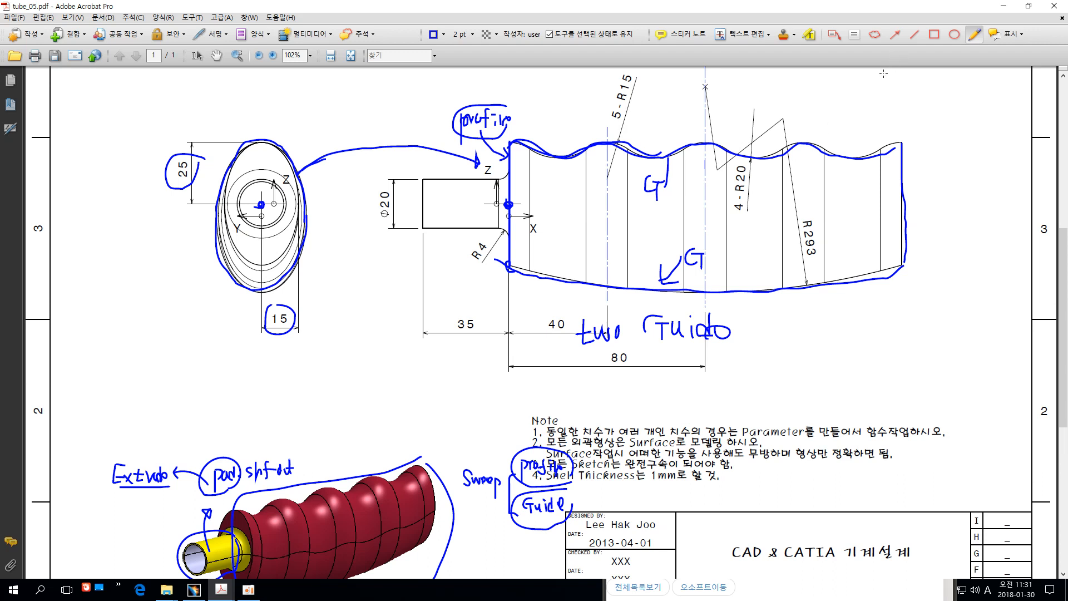
Undo the pencil annotations on the side and end views, keeping the notes around the 3D picture
{"action": "mouse_move", "coordinate": [867, 85]}
{"action": "left_mouse_down"}
{"action": "mouse_move", "coordinate": [818, 115]}
{"action": "mouse_move", "coordinate": [846, 117]}
{"action": "mouse_move", "coordinate": [894, 87]}
{"action": "mouse_move", "coordinate": [898, 101]}
{"action": "left_mouse_up"}
{"action": "key", "text": "ctrl+z"}
{"action": "key", "text": "ctrl+z"}
{"action": "key", "text": "ctrl+z"}
{"action": "key", "text": "ctrl+z"}
{"action": "key", "text": "ctrl+z"}
{"action": "key", "text": "ctrl+z"}
{"action": "key", "text": "ctrl+z"}
{"action": "key", "text": "ctrl+z"}
{"action": "key", "text": "ctrl+z"}
{"action": "key", "text": "ctrl+z"}
{"action": "key", "text": "ctrl+z"}
{"action": "key", "text": "ctrl+z"}
{"action": "key", "text": "ctrl+z"}
{"action": "key", "text": "ctrl+z"}
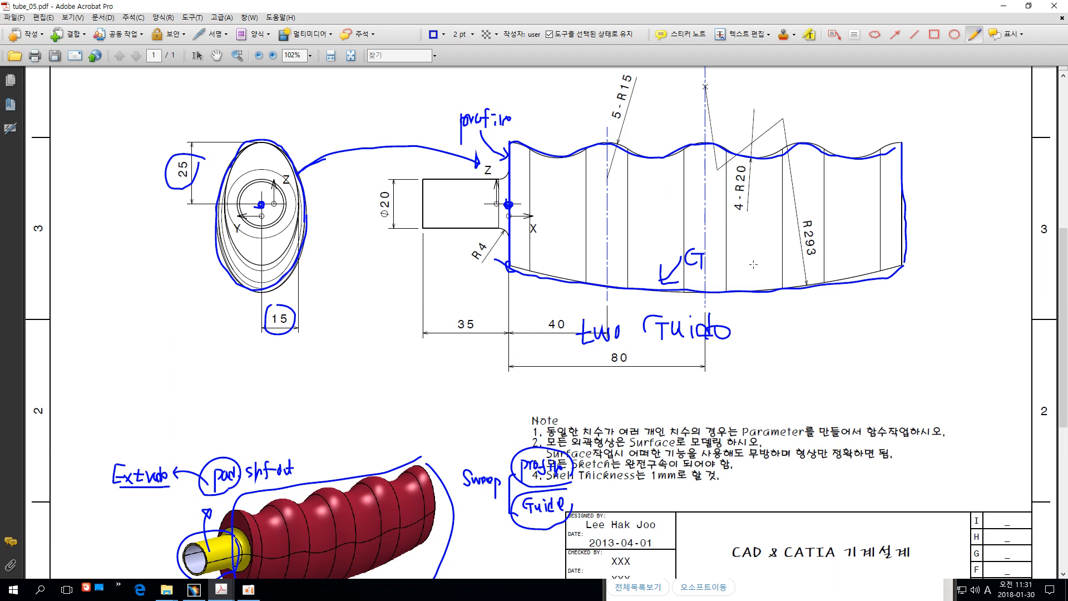
{"action": "key", "text": "ctrl+z"}
{"action": "key", "text": "ctrl+z"}
{"action": "key", "text": "ctrl+z"}
{"action": "key", "text": "ctrl+z"}
{"action": "key", "text": "ctrl+z"}
{"action": "key", "text": "ctrl+z"}
{"action": "key", "text": "ctrl+z"}
{"action": "key", "text": "ctrl+z"}
{"action": "key", "text": "ctrl+z"}
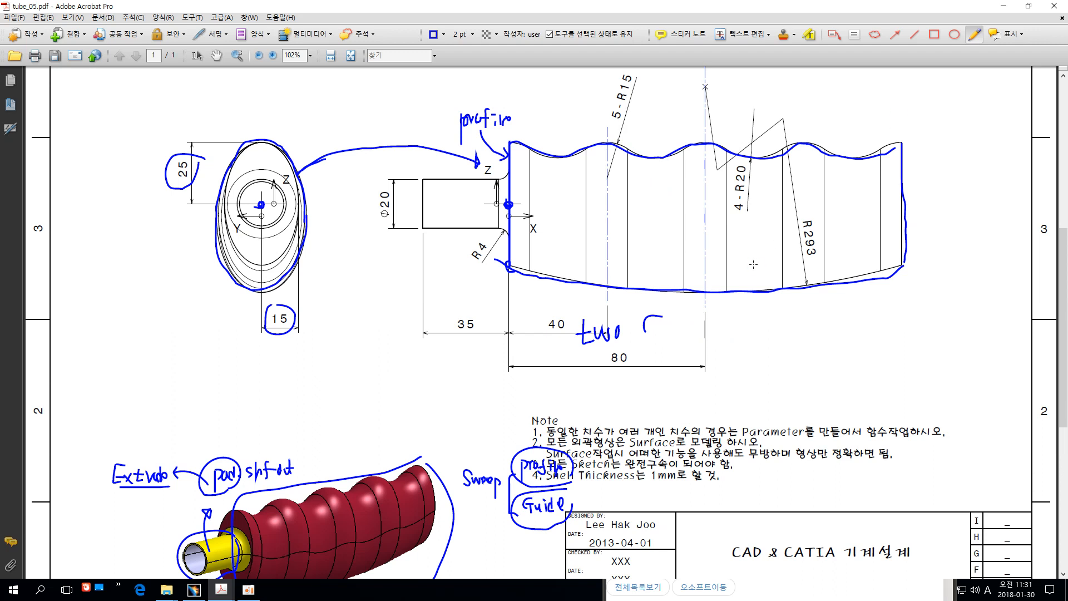
{"action": "key", "text": "ctrl+z"}
{"action": "key", "text": "ctrl+z"}
{"action": "key", "text": "ctrl+z"}
{"action": "key", "text": "ctrl+z"}
{"action": "key", "text": "ctrl+z"}
{"action": "key", "text": "ctrl+z"}
{"action": "key", "text": "ctrl+z"}
{"action": "key", "text": "ctrl+z"}
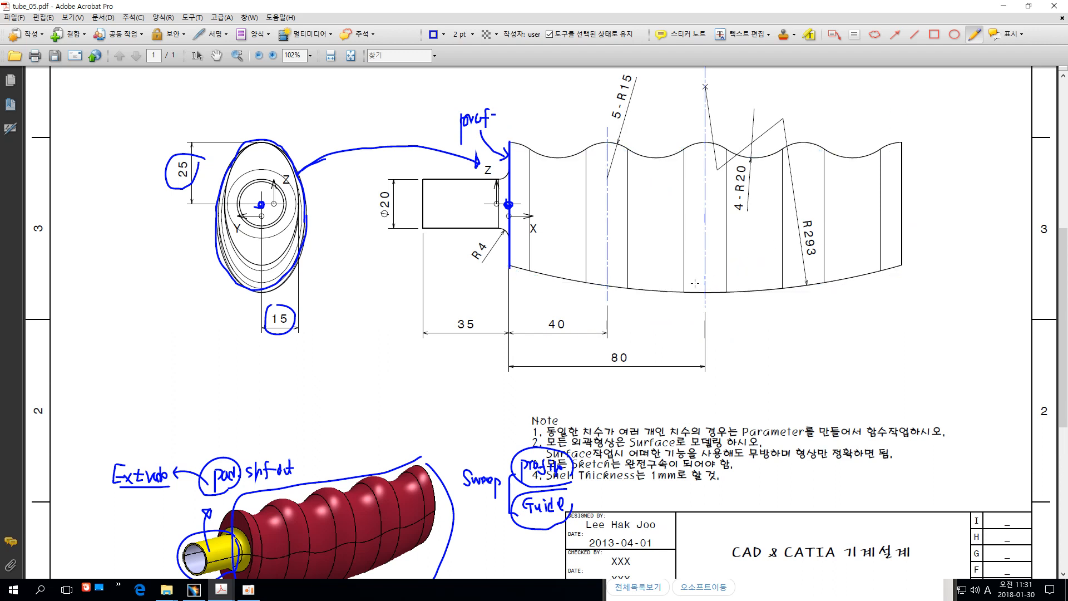
{"action": "key", "text": "ctrl+z"}
{"action": "key", "text": "ctrl+z"}
{"action": "key", "text": "ctrl+z"}
{"action": "key", "text": "ctrl+z"}
{"action": "key", "text": "ctrl+z"}
{"action": "key", "text": "ctrl+z"}
{"action": "key", "text": "ctrl+z"}
{"action": "key", "text": "ctrl+z"}
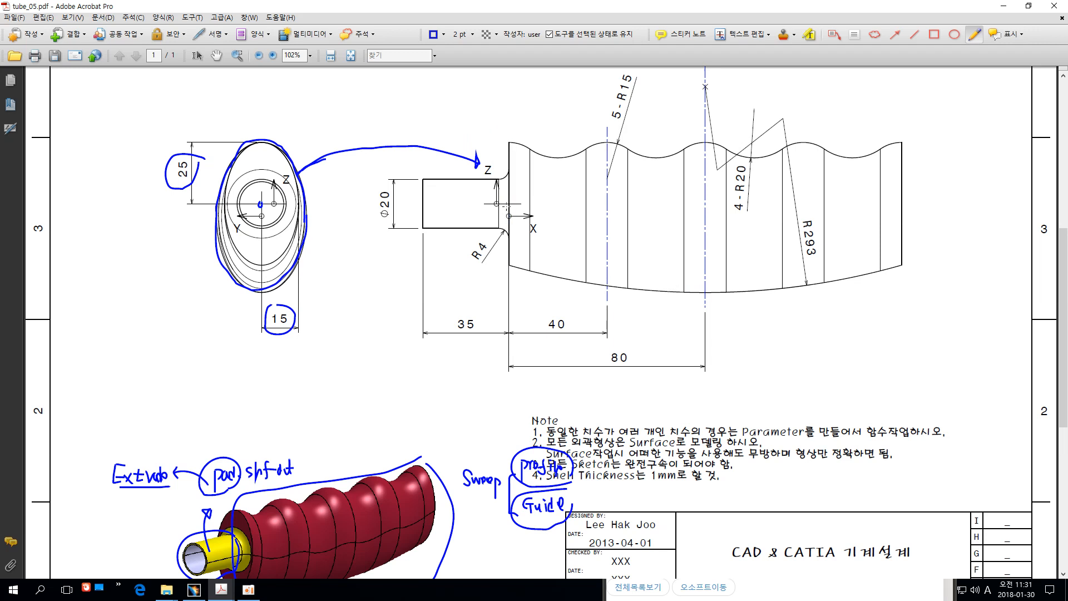
{"action": "key", "text": "ctrl+z"}
Mark the origin in the side view and draw short vertical plane lines at three grip crests and the grip's far end
{"action": "left_click_drag", "start_coordinate": [507, 199], "coordinate": [510, 204]}
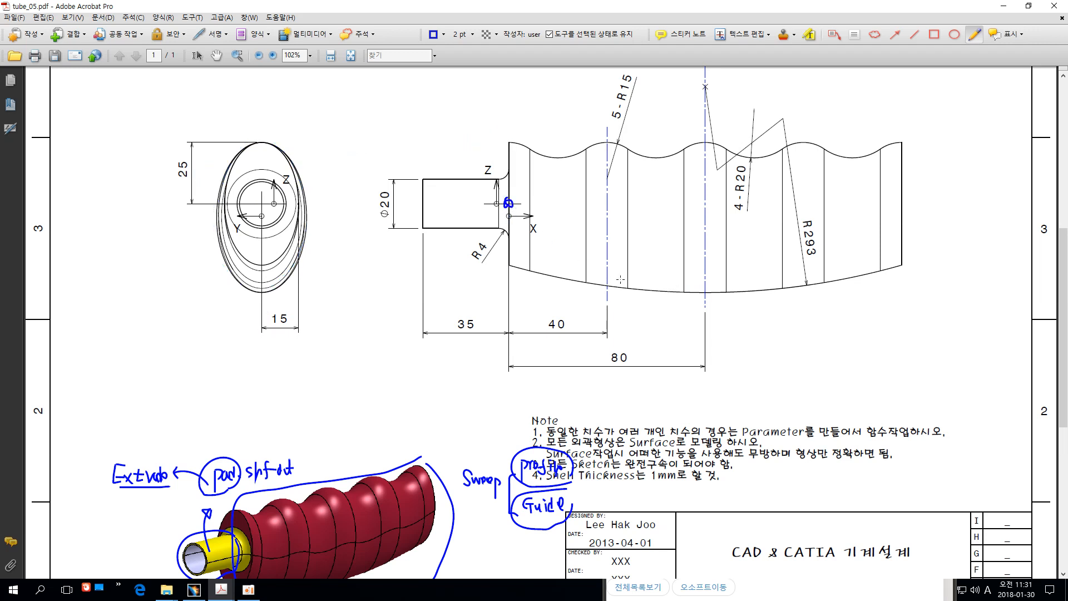
{"action": "key", "text": "ctrl+0"}
{"action": "left_click_drag", "start_coordinate": [587, 222], "coordinate": [586, 279]}
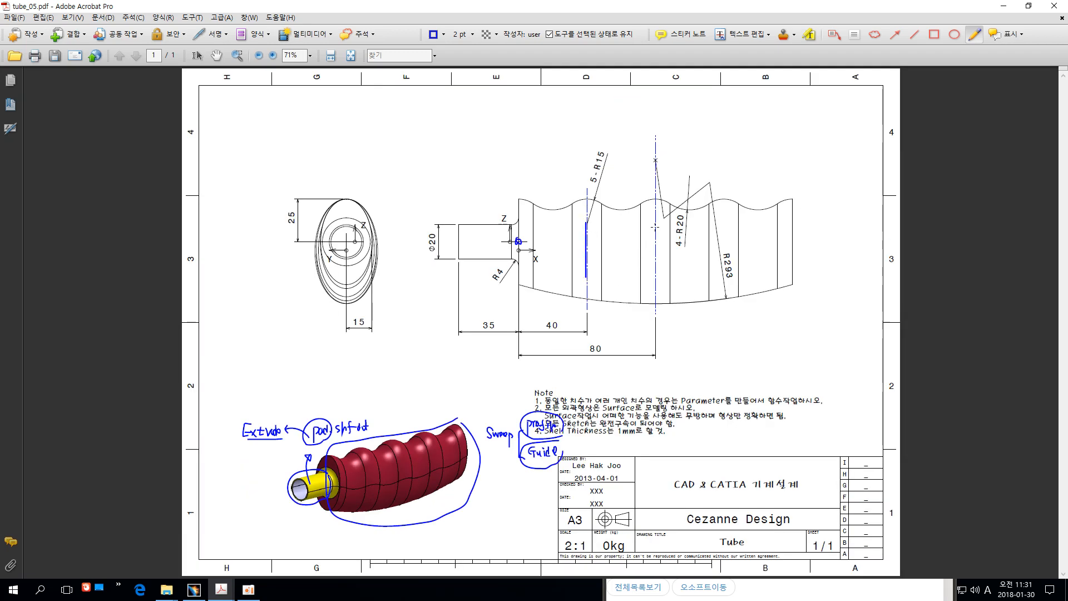
{"action": "left_click_drag", "start_coordinate": [656, 226], "coordinate": [655, 274]}
{"action": "left_click_drag", "start_coordinate": [721, 226], "coordinate": [722, 265]}
{"action": "left_click_drag", "start_coordinate": [792, 219], "coordinate": [792, 255]}
Draw arcs spanning the four equal grip intervals and the 35 mm tube length in the side view
{"action": "scroll", "coordinate": [528, 273], "scroll_direction": "up", "scroll_amount": 2, "text": "ctrl"}
{"action": "mouse_move", "coordinate": [511, 270]}
{"action": "left_mouse_down"}
{"action": "mouse_move", "coordinate": [538, 291]}
{"action": "mouse_move", "coordinate": [591, 276]}
{"action": "mouse_move", "coordinate": [617, 295]}
{"action": "mouse_move", "coordinate": [696, 274]}
{"action": "mouse_move", "coordinate": [730, 296]}
{"action": "mouse_move", "coordinate": [785, 262]}
{"action": "mouse_move", "coordinate": [827, 282]}
{"action": "mouse_move", "coordinate": [896, 251]}
{"action": "left_mouse_up"}
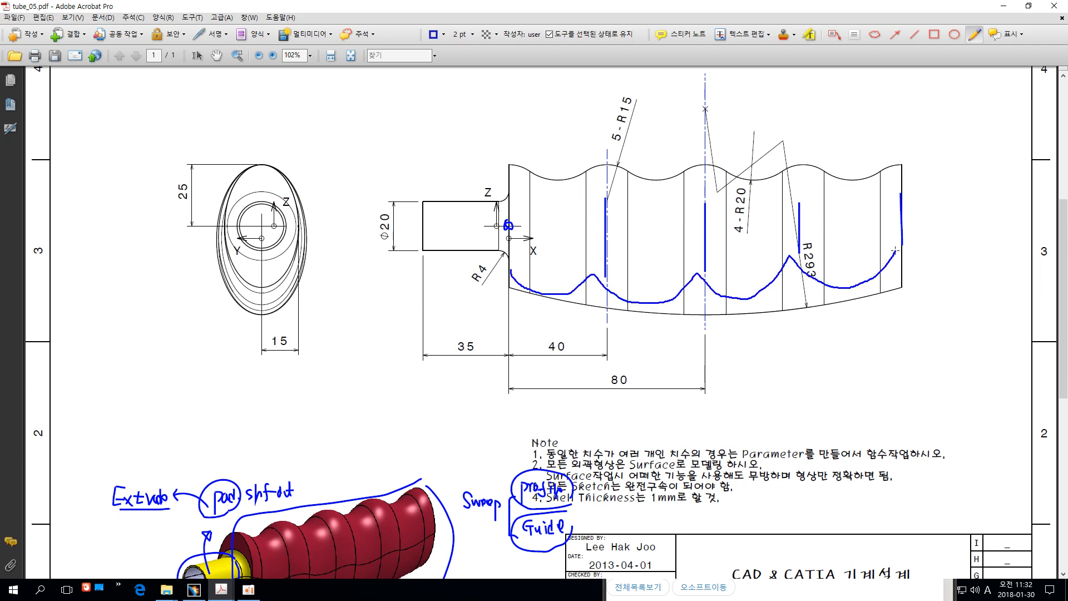
{"action": "mouse_move", "coordinate": [506, 259]}
{"action": "left_mouse_down"}
{"action": "mouse_move", "coordinate": [448, 289]}
{"action": "mouse_move", "coordinate": [427, 274]}
{"action": "left_mouse_up"}
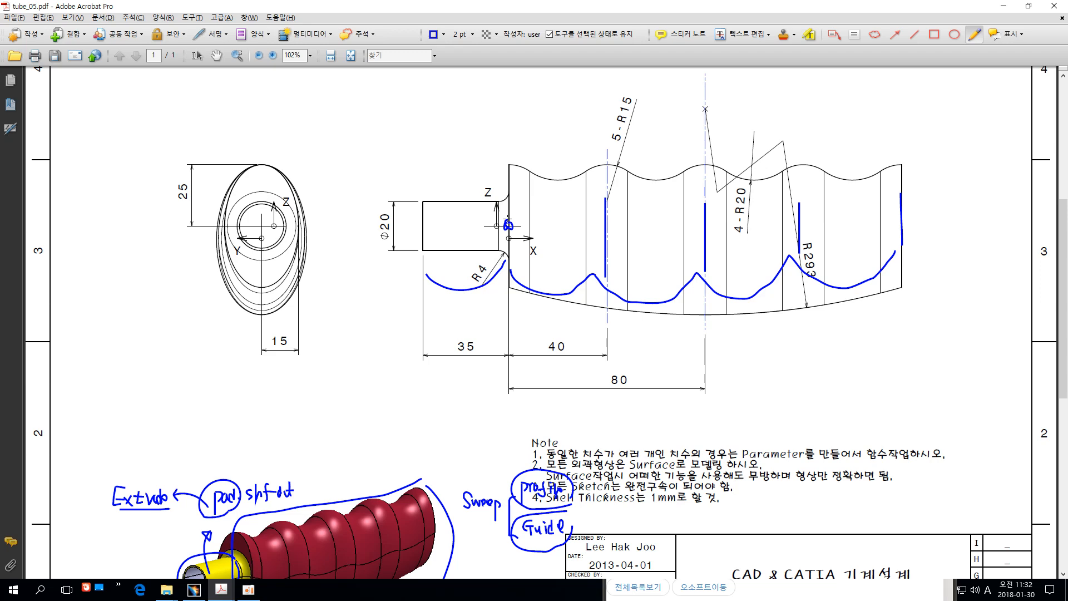
Switch to CATIA and create a new part document named Tube
{"action": "left_click", "coordinate": [784, 590]}
{"action": "key", "text": "alt+Tab"}
{"action": "left_click", "coordinate": [194, 589]}
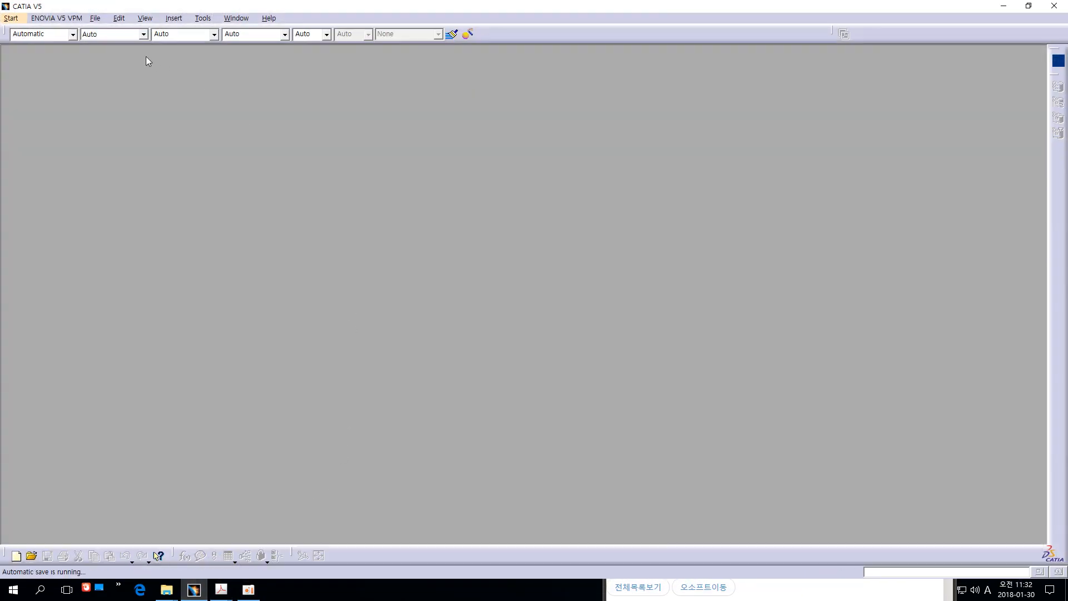
{"action": "left_click", "coordinate": [95, 18]}
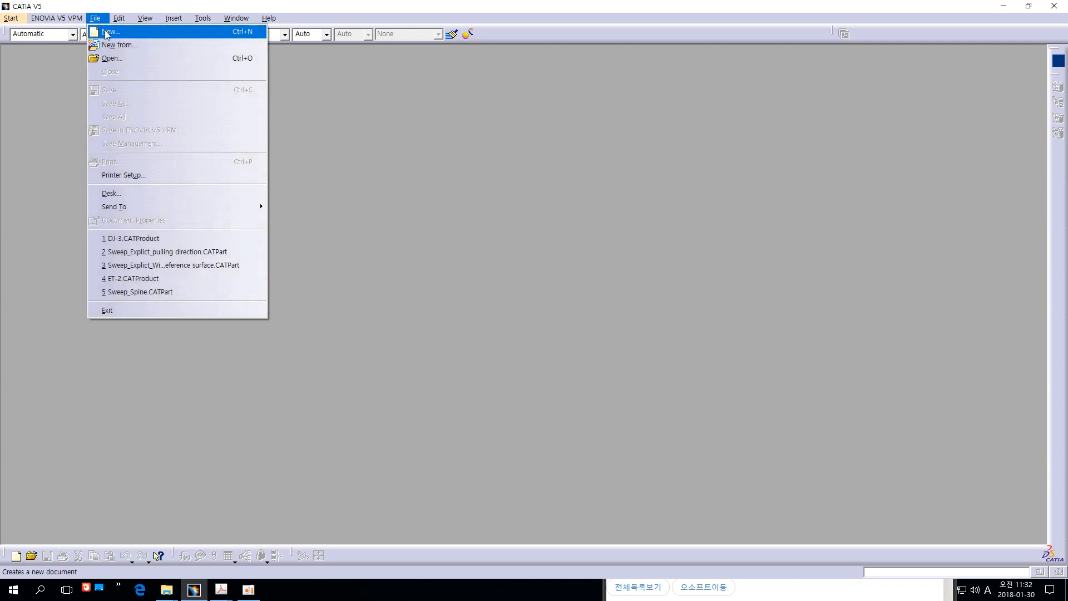
{"action": "left_click", "coordinate": [106, 35]}
{"action": "type", "text": "p"}
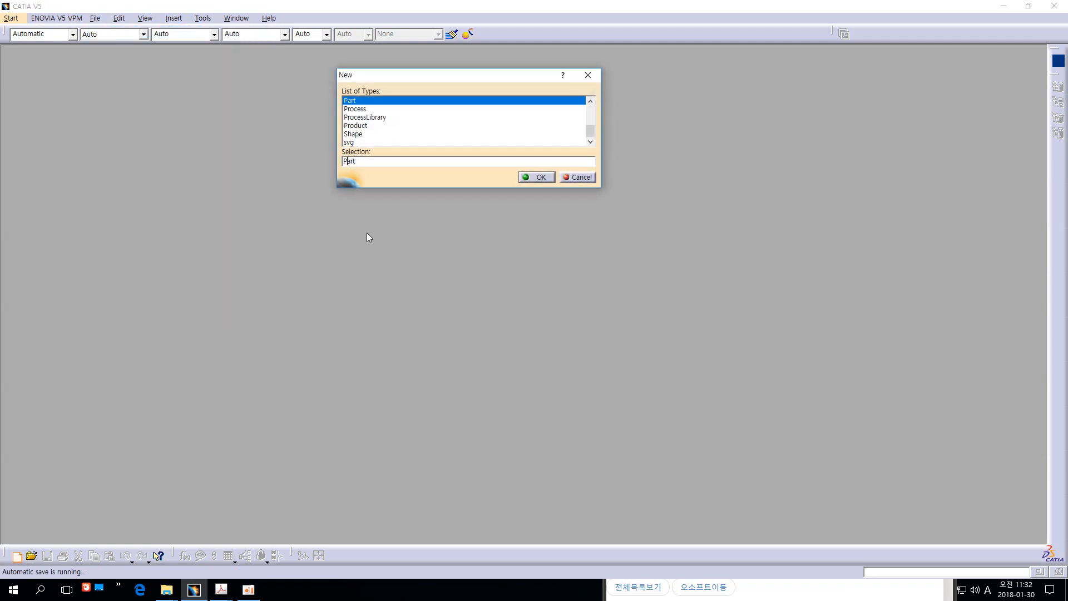
{"action": "key", "text": "Return"}
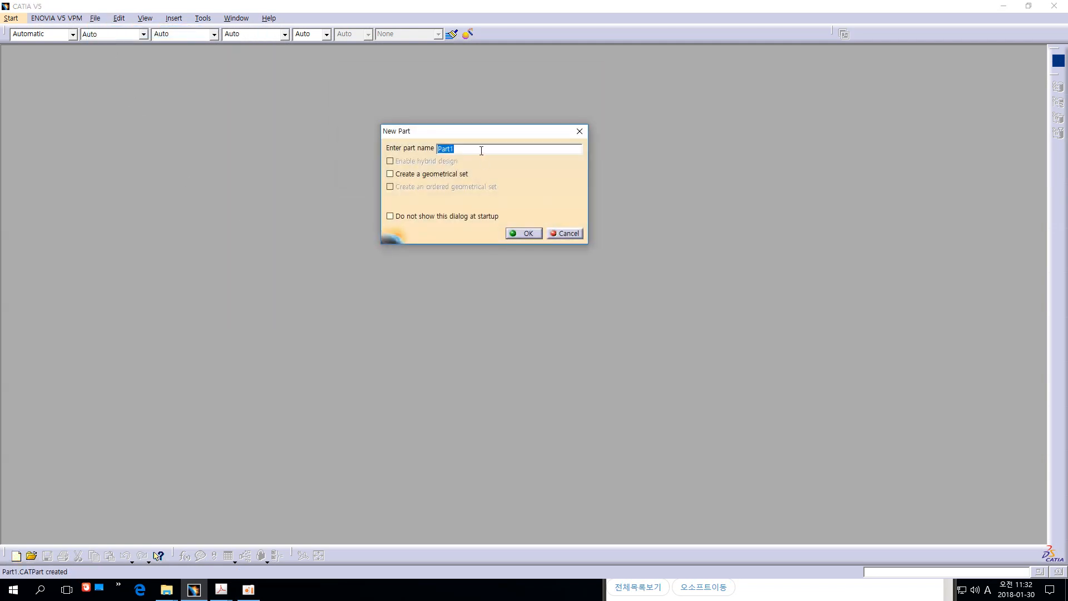
{"action": "type", "text": "Tude"}
{"action": "key", "text": "BackSpace"}
{"action": "key", "text": "BackSpace"}
{"action": "type", "text": "be"}
{"action": "left_click", "coordinate": [527, 234]}
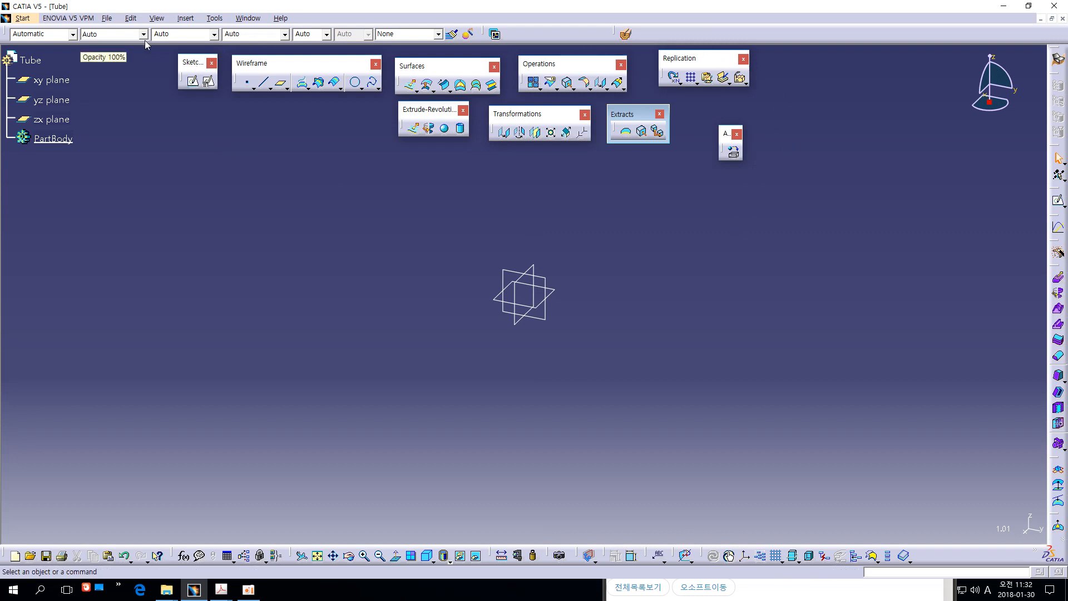
Insert a geometrical set under the Tube part
{"action": "left_click", "coordinate": [184, 19]}
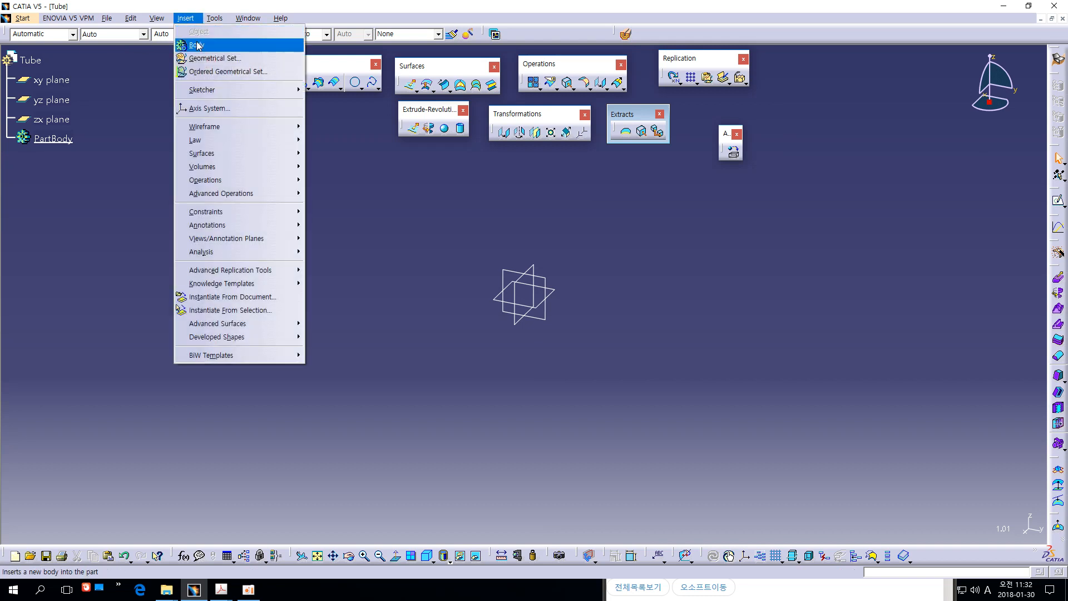
{"action": "left_click", "coordinate": [209, 59]}
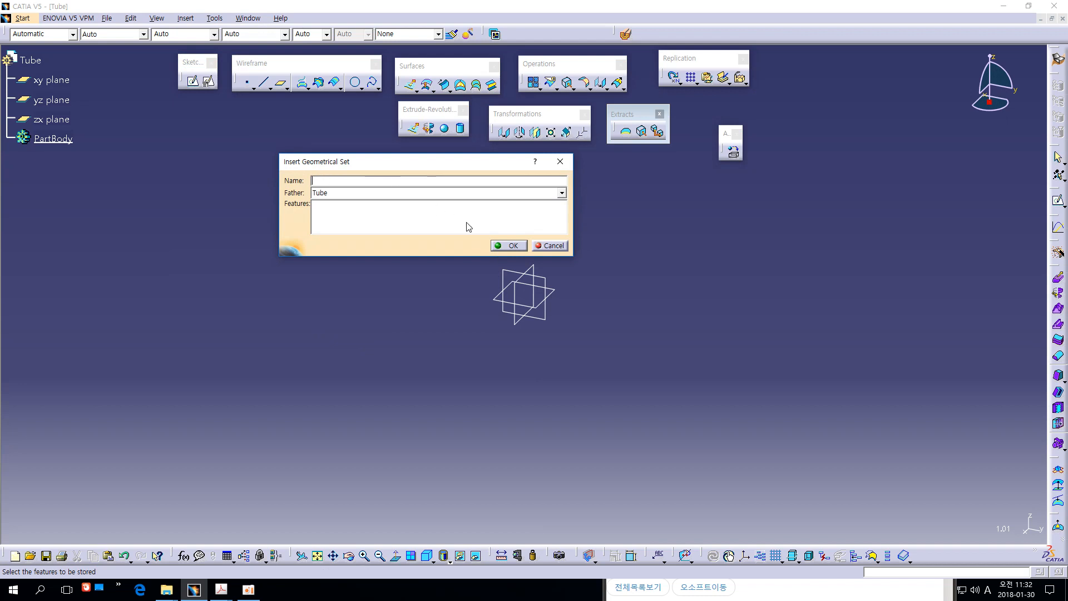
{"action": "left_click", "coordinate": [503, 244]}
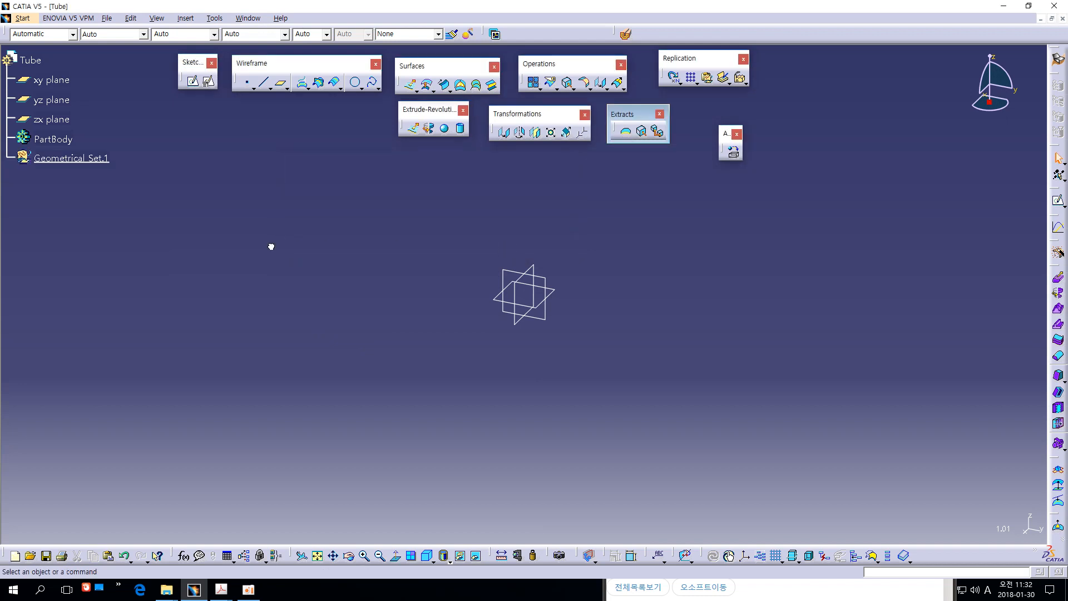
{"action": "left_click", "coordinate": [62, 139]}
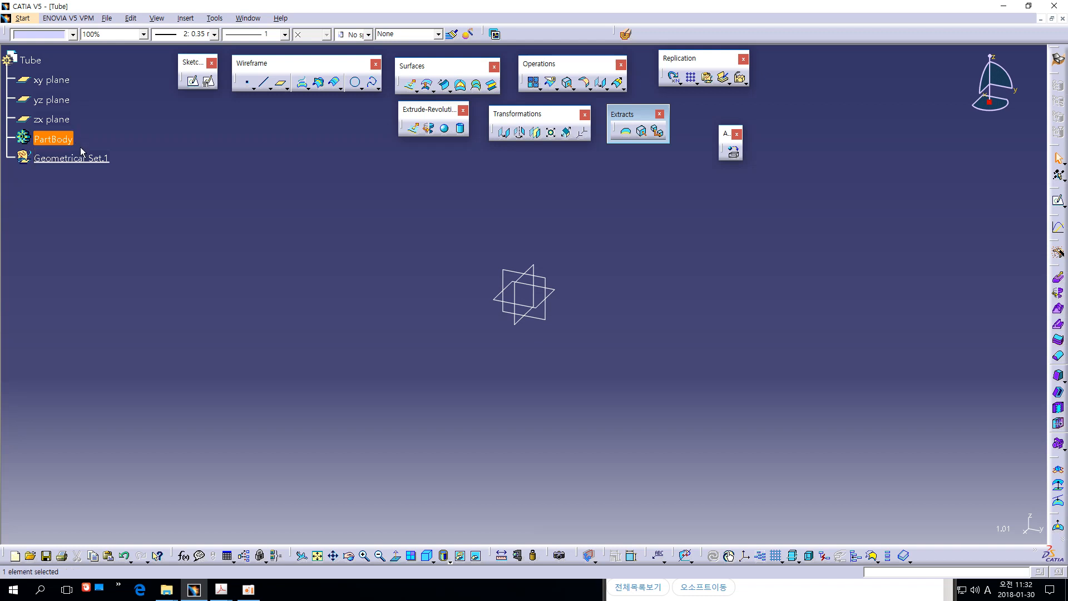
{"action": "left_click", "coordinate": [82, 159]}
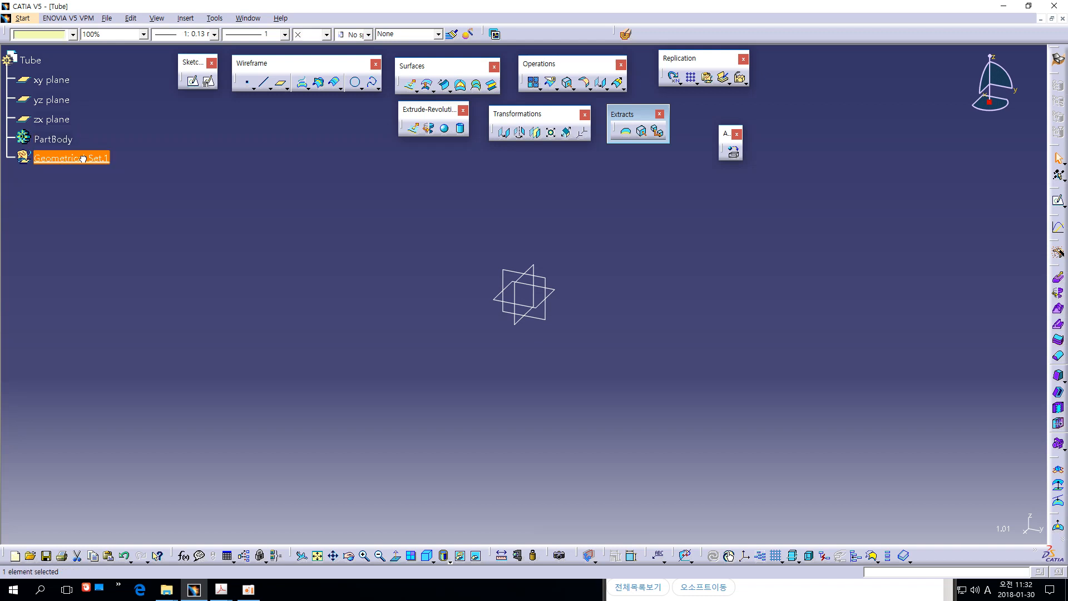
{"action": "left_click", "coordinate": [144, 221]}
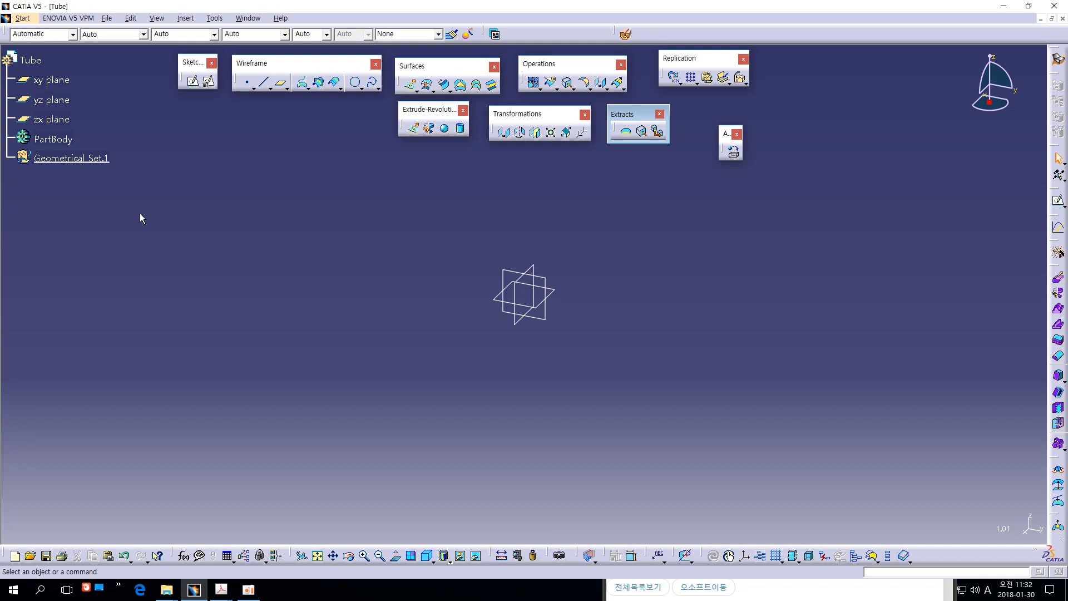
{"action": "left_click", "coordinate": [89, 158]}
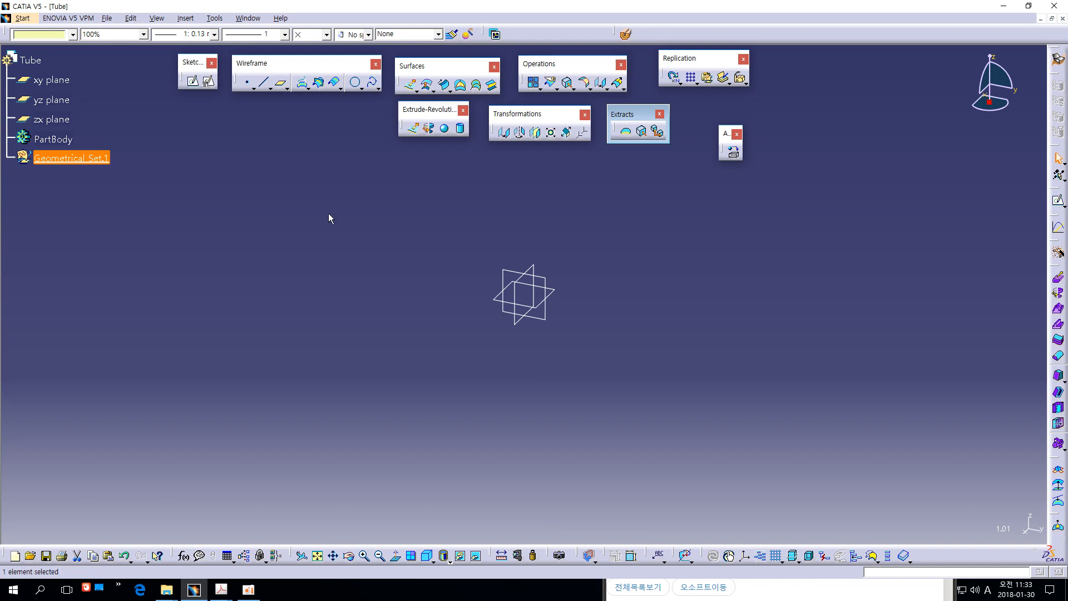
{"action": "left_click", "coordinate": [348, 218]}
Orient the model to the front named view
{"action": "middle_click_drag", "start_coordinate": [707, 259], "coordinate": [646, 252]}
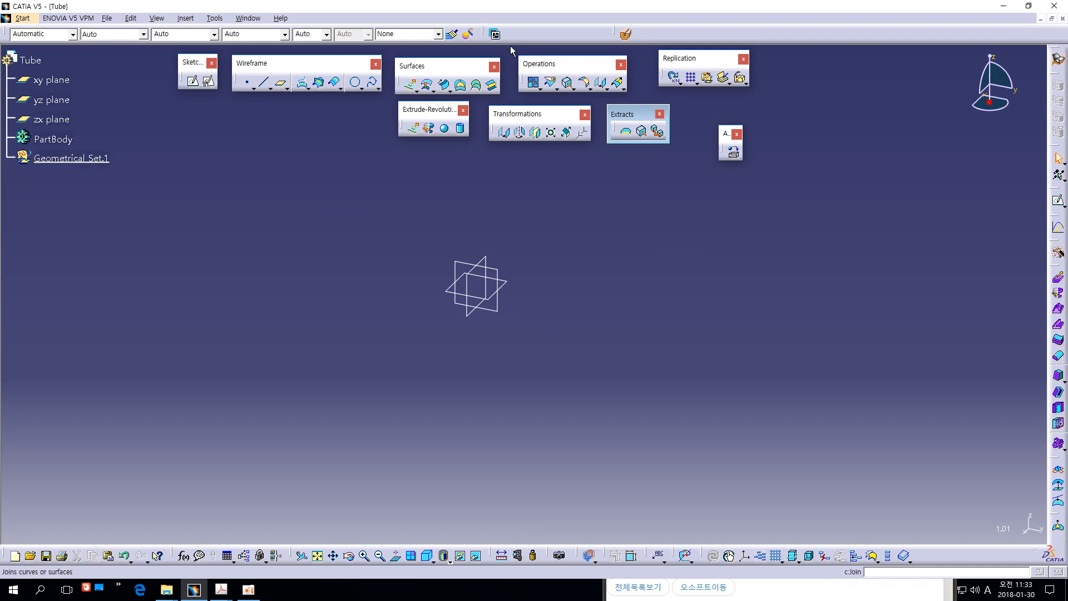
{"action": "left_click", "coordinate": [495, 34]}
{"action": "left_click_drag", "start_coordinate": [920, 173], "coordinate": [872, 176]}
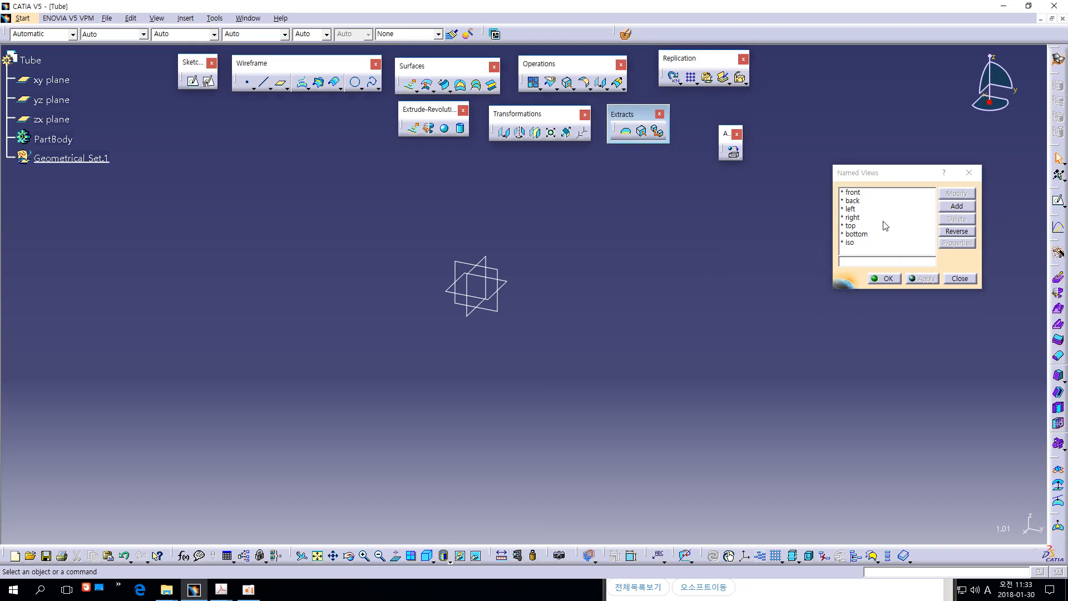
{"action": "left_click", "coordinate": [854, 193]}
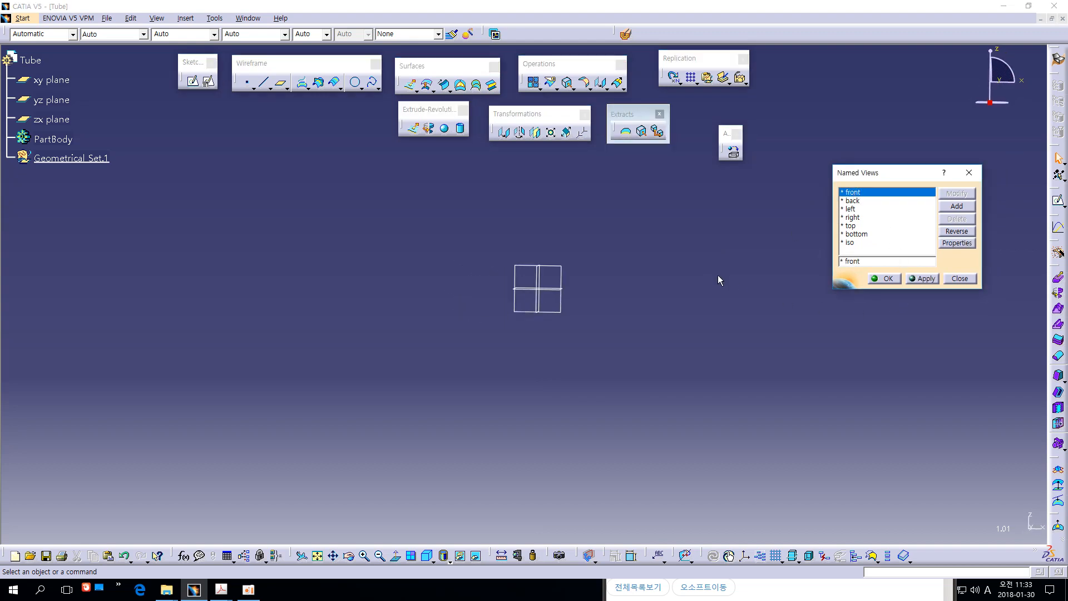
Switch to the tube drawing in Acrobat, add pencil strokes along and above the grip's side view, and return to CATIA
{"action": "key", "text": "alt+Tab"}
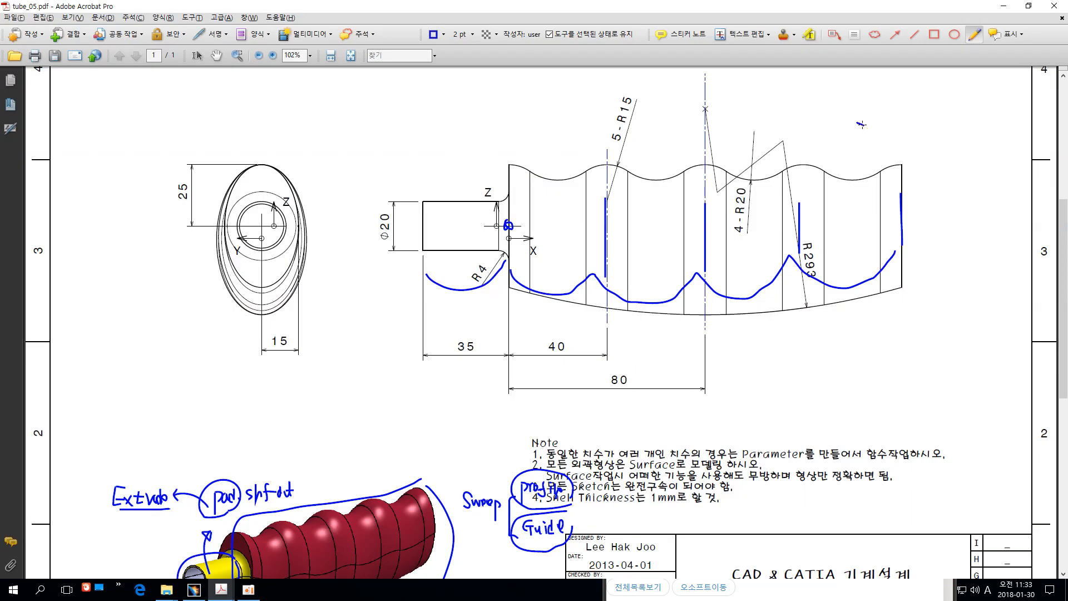
{"action": "mouse_move", "coordinate": [861, 124]}
{"action": "left_mouse_down"}
{"action": "mouse_move", "coordinate": [362, 267]}
{"action": "mouse_move", "coordinate": [891, 127]}
{"action": "mouse_move", "coordinate": [880, 141]}
{"action": "left_mouse_up"}
{"action": "mouse_move", "coordinate": [528, 217]}
{"action": "left_mouse_down"}
{"action": "mouse_move", "coordinate": [543, 207]}
{"action": "mouse_move", "coordinate": [603, 221]}
{"action": "mouse_move", "coordinate": [658, 205]}
{"action": "mouse_move", "coordinate": [726, 220]}
{"action": "mouse_move", "coordinate": [897, 216]}
{"action": "left_mouse_up"}
{"action": "mouse_move", "coordinate": [748, 127]}
{"action": "left_mouse_down"}
{"action": "mouse_move", "coordinate": [774, 144]}
{"action": "mouse_move", "coordinate": [746, 155]}
{"action": "left_mouse_up"}
{"action": "key", "text": "alt+Tab"}
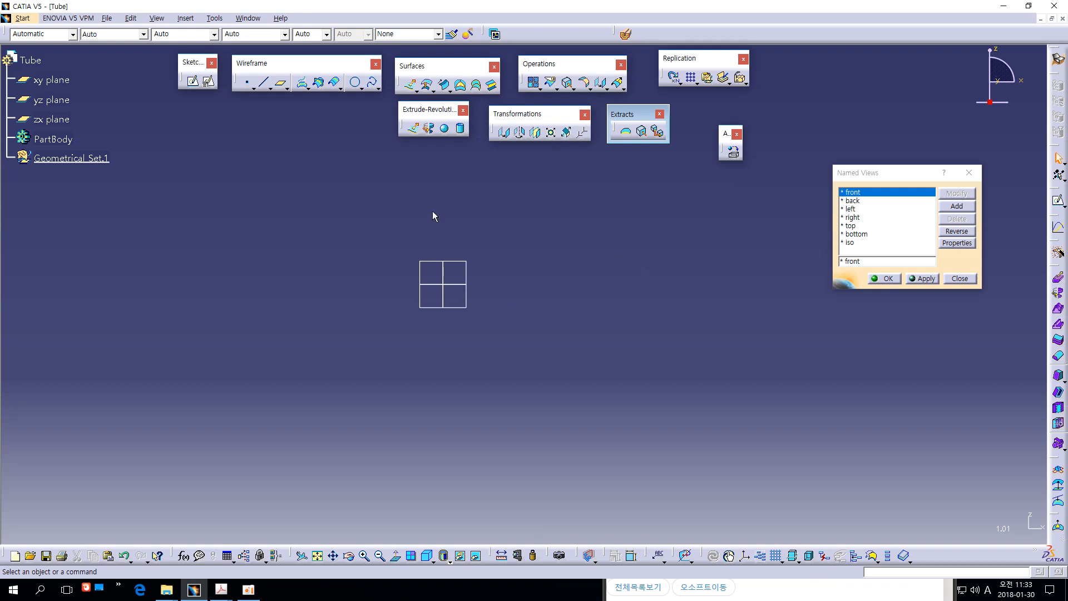
Define a reference plane offset 40 mm from the yz plane
{"action": "left_click", "coordinate": [280, 84]}
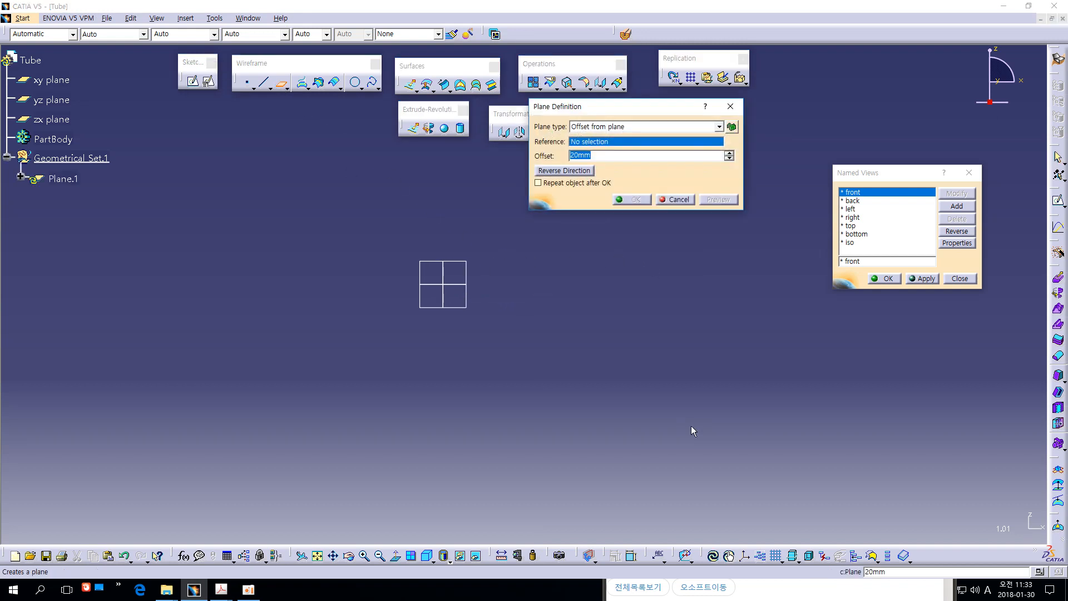
{"action": "middle_click_drag", "start_coordinate": [665, 382], "coordinate": [661, 349]}
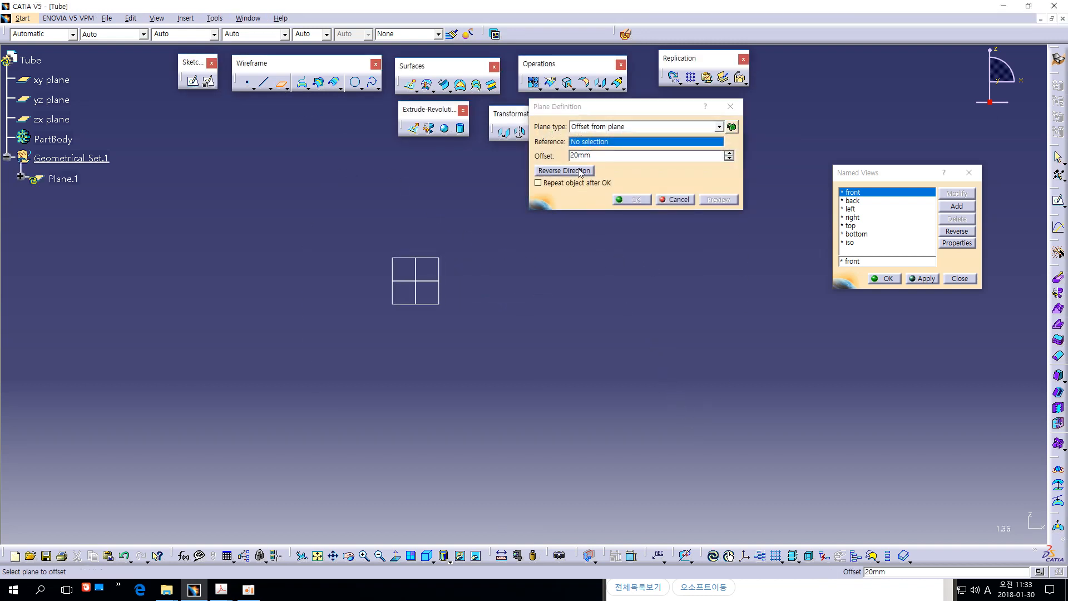
{"action": "left_click", "coordinate": [595, 142]}
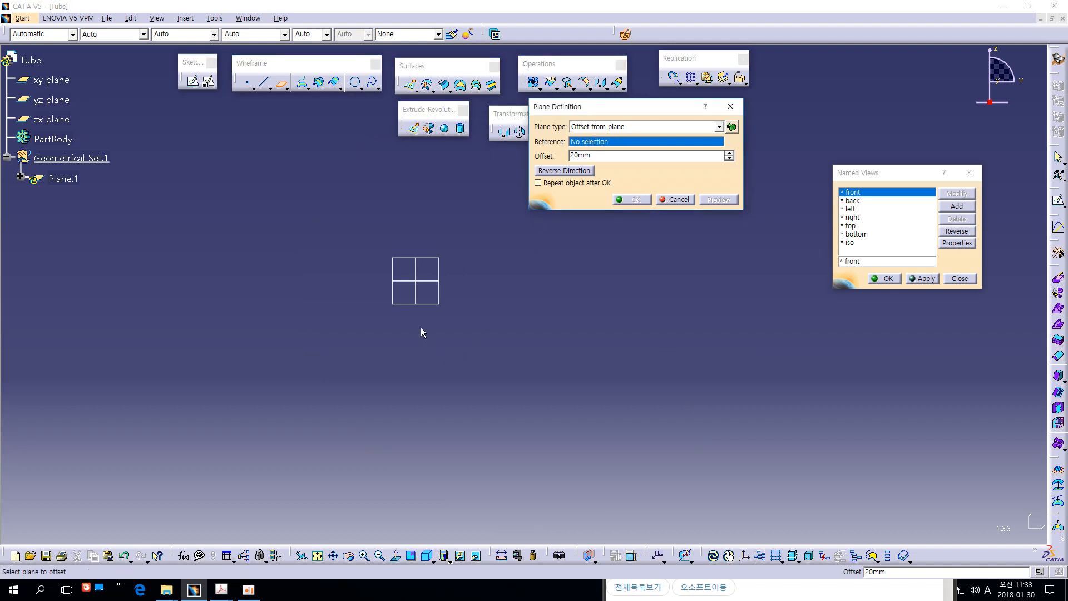
{"action": "left_click", "coordinate": [421, 298]}
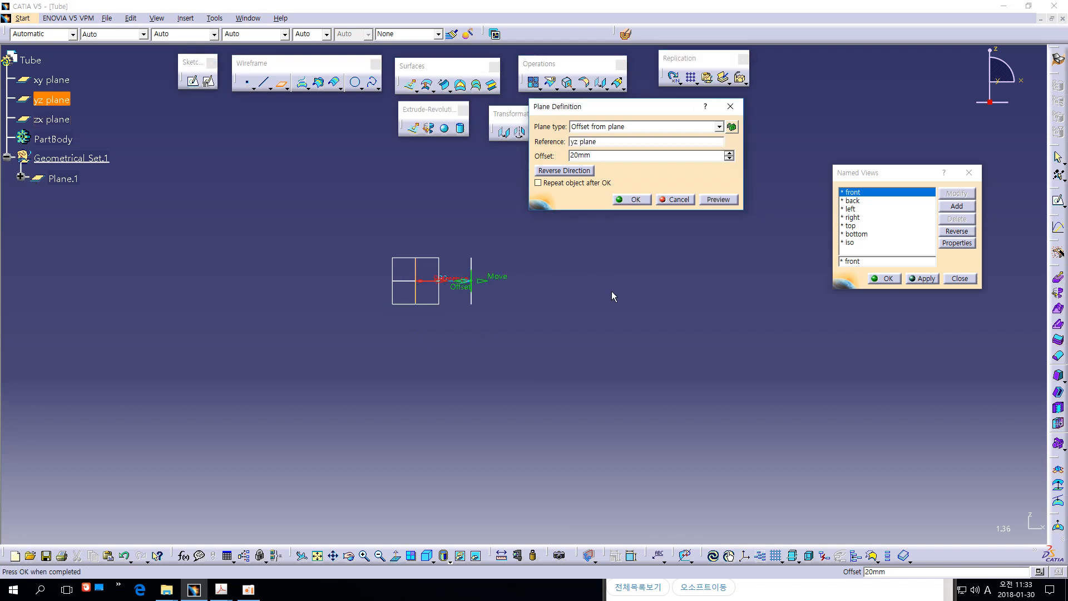
{"action": "left_click_drag", "start_coordinate": [603, 153], "coordinate": [553, 156]}
{"action": "type", "text": "40"}
{"action": "left_click", "coordinate": [576, 255]}
{"action": "middle_click_drag", "start_coordinate": [683, 270], "coordinate": [668, 286]}
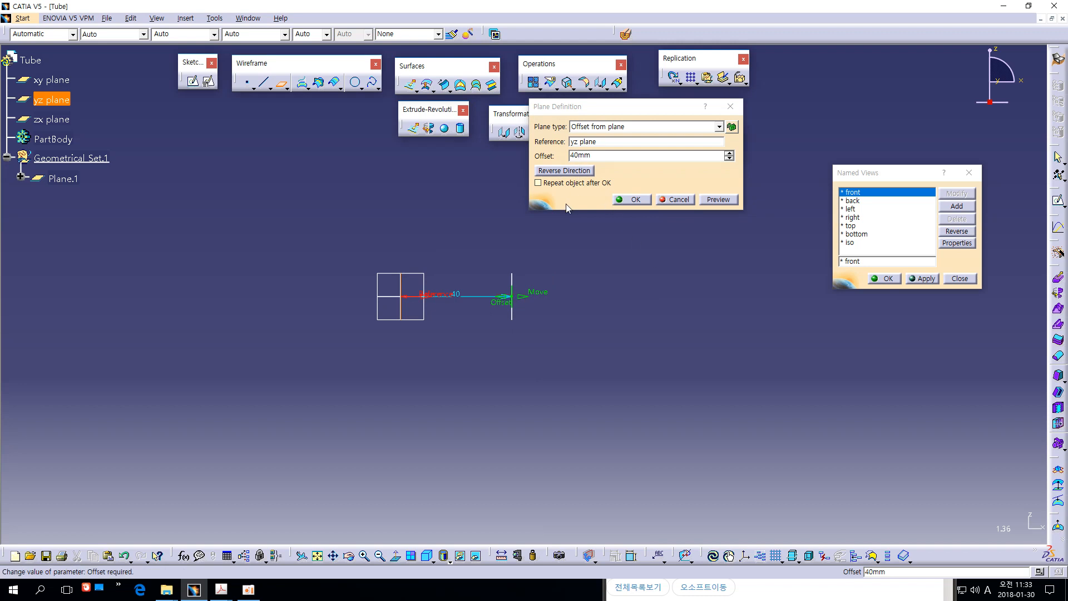
Repeat the offset plane with 3 additional instances in absolute mode, keeping them in the current geometrical set instead of a new body
{"action": "left_click", "coordinate": [538, 183]}
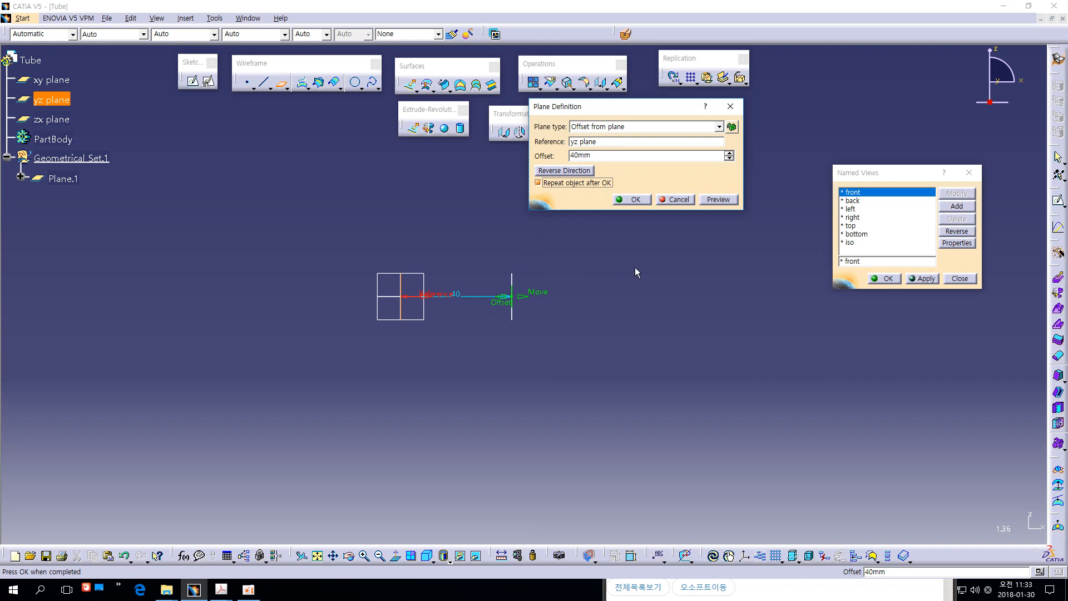
{"action": "middle_click_drag", "start_coordinate": [783, 296], "coordinate": [768, 303]}
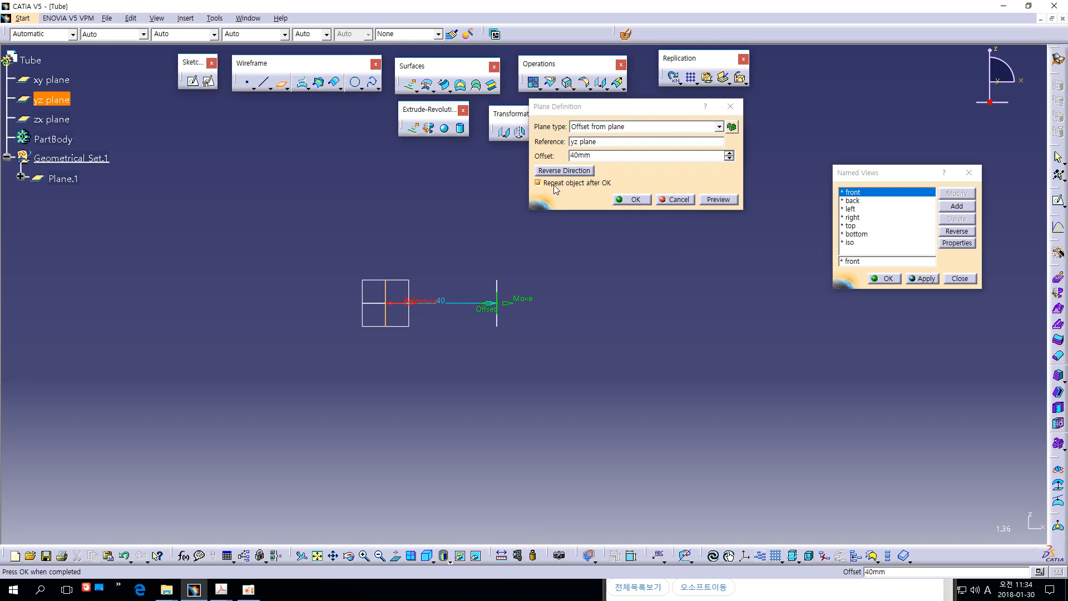
{"action": "left_click", "coordinate": [633, 199]}
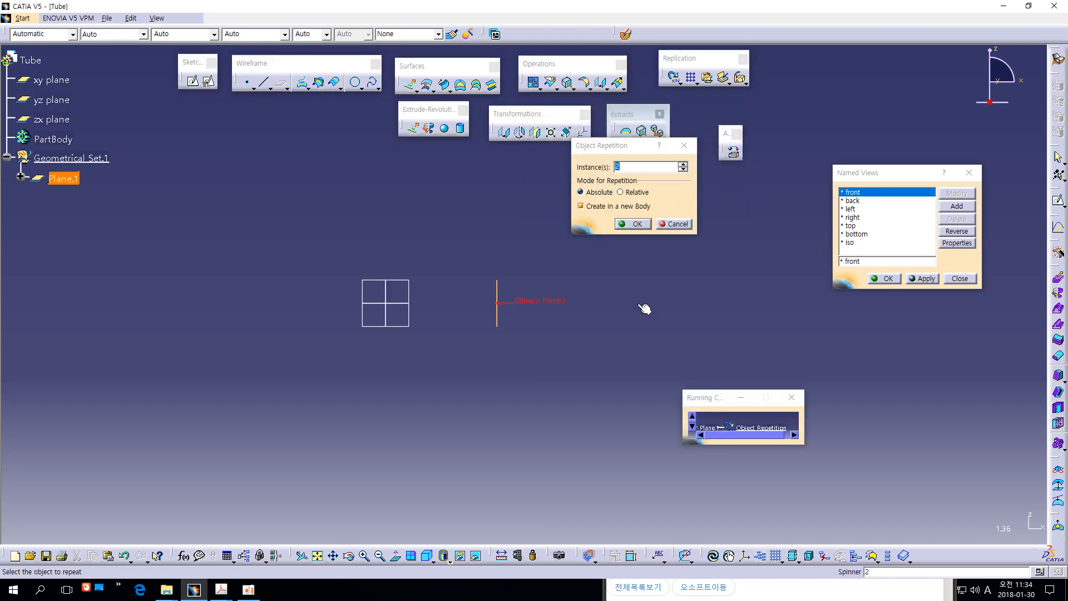
{"action": "left_click", "coordinate": [683, 163]}
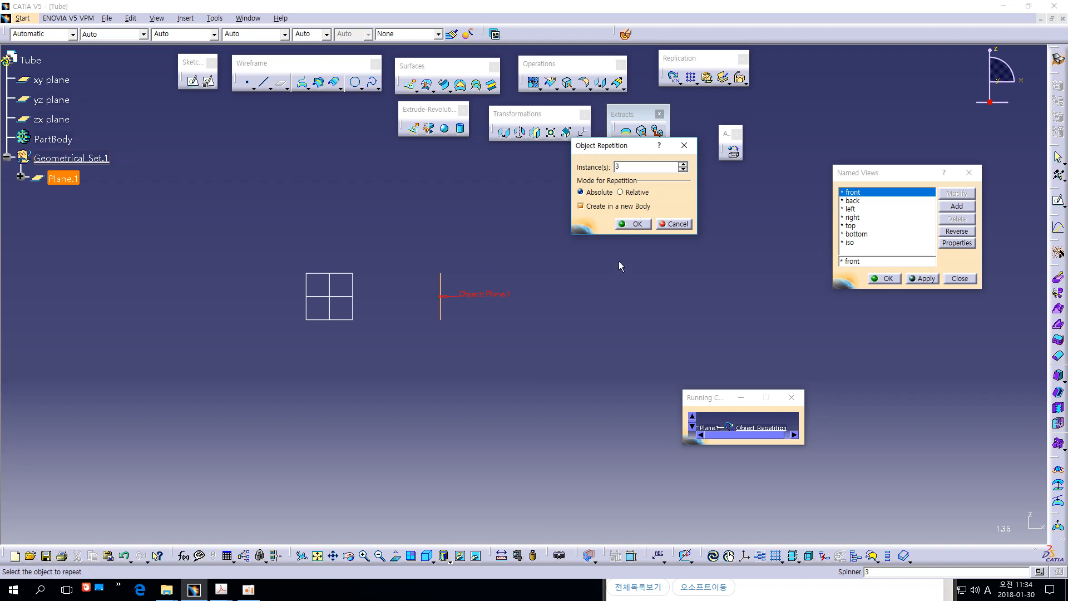
{"action": "left_click", "coordinate": [594, 211]}
{"action": "left_click", "coordinate": [593, 210]}
{"action": "left_click", "coordinate": [584, 207]}
{"action": "left_click", "coordinate": [636, 224]}
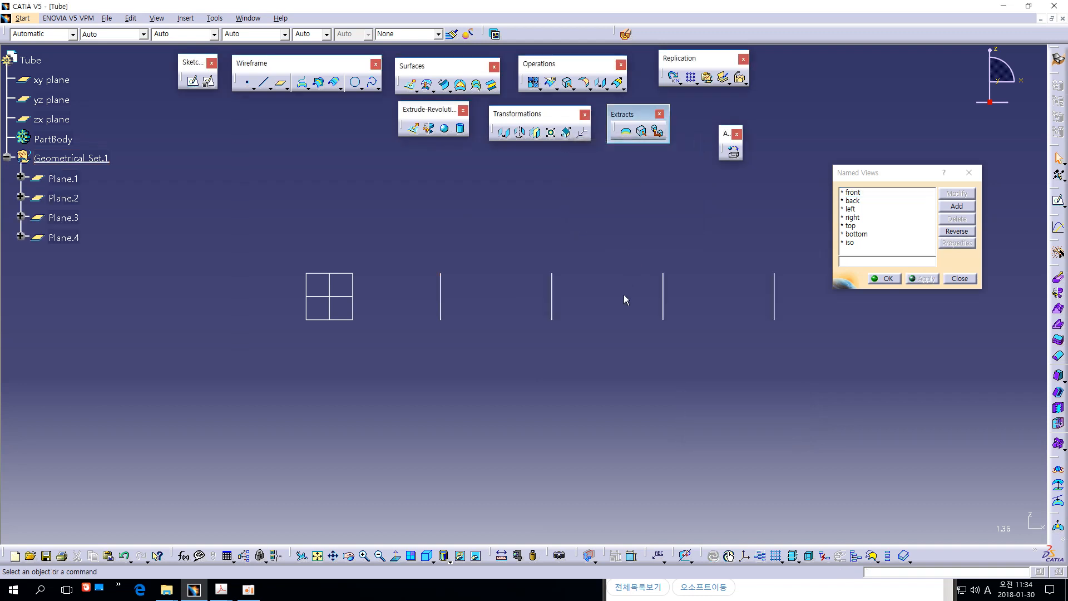
Start another plane offset from the yz plane and reverse its direction away from the repeated planes
{"action": "middle_click_drag", "start_coordinate": [598, 368], "coordinate": [703, 351], "text": "ctrl"}
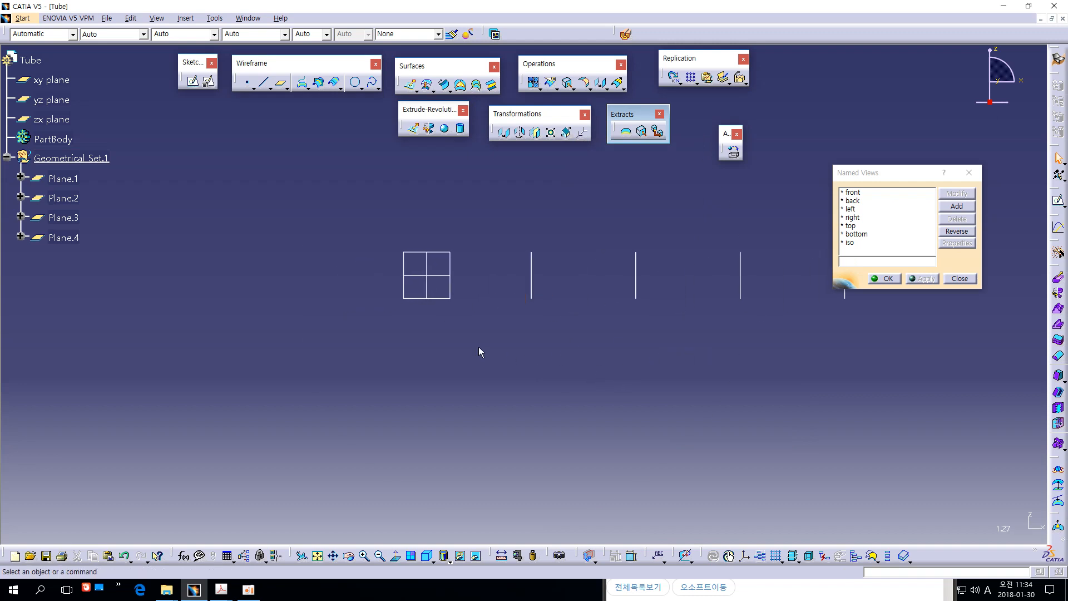
{"action": "left_click", "coordinate": [280, 85]}
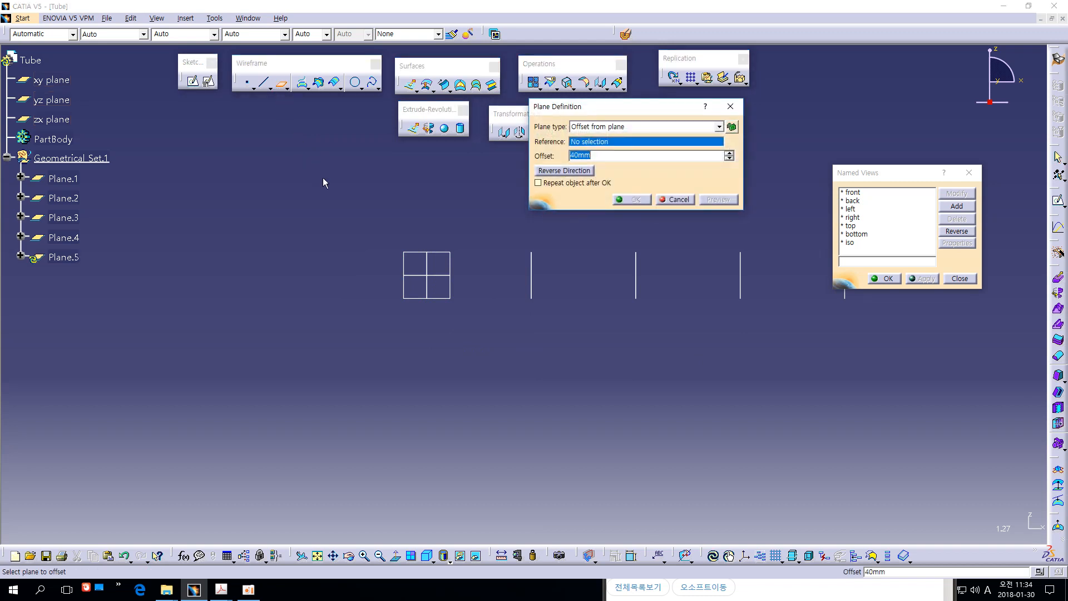
{"action": "left_click", "coordinate": [427, 265]}
{"action": "left_click", "coordinate": [547, 171]}
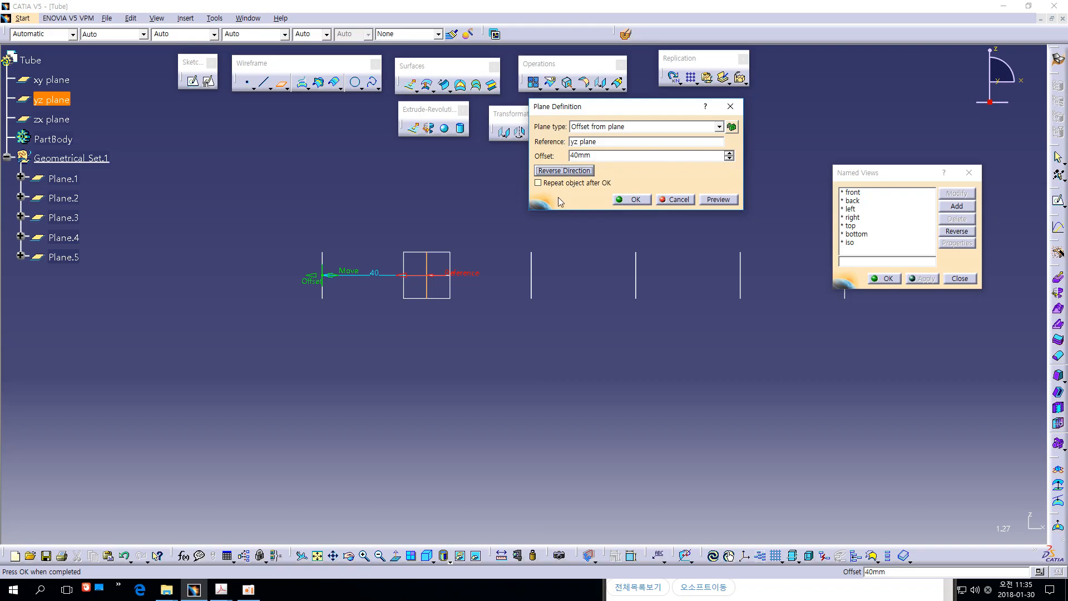
Switch to the drawing in Acrobat, circle the 35 dimension, mark the tube's free end in pencil, and return to CATIA
{"action": "key", "text": "alt+Tab"}
{"action": "mouse_move", "coordinate": [464, 359]}
{"action": "left_mouse_down"}
{"action": "mouse_move", "coordinate": [467, 331]}
{"action": "mouse_move", "coordinate": [474, 353]}
{"action": "left_mouse_up"}
{"action": "left_click_drag", "start_coordinate": [424, 201], "coordinate": [424, 252]}
{"action": "key", "text": "alt+Tab"}
Set the reversed plane's offset to 35 mm and create it
{"action": "double_click", "coordinate": [607, 158]}
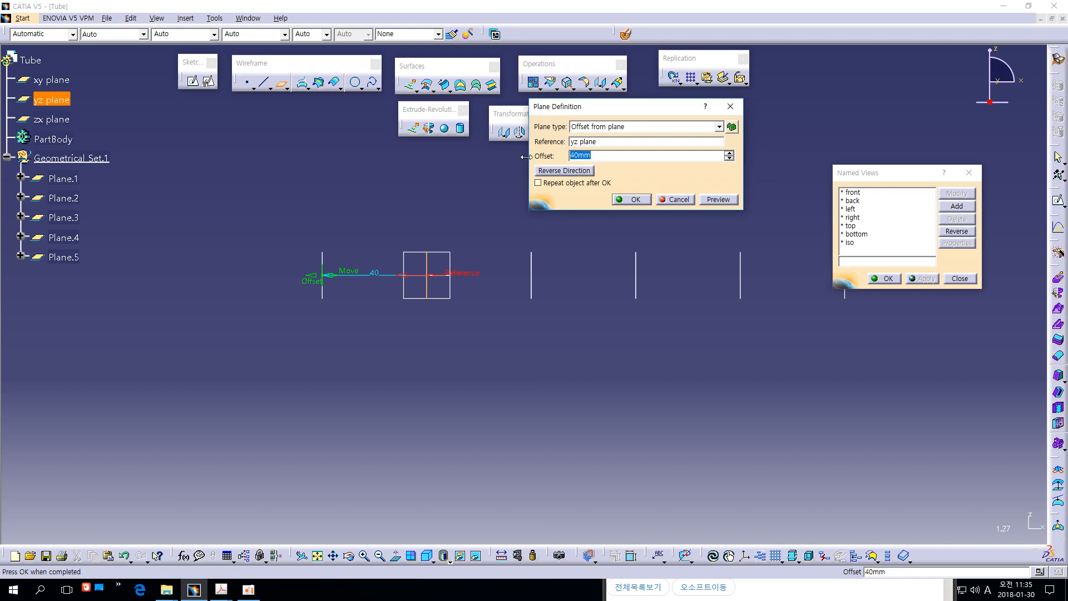
{"action": "type", "text": "35"}
{"action": "left_click", "coordinate": [579, 266]}
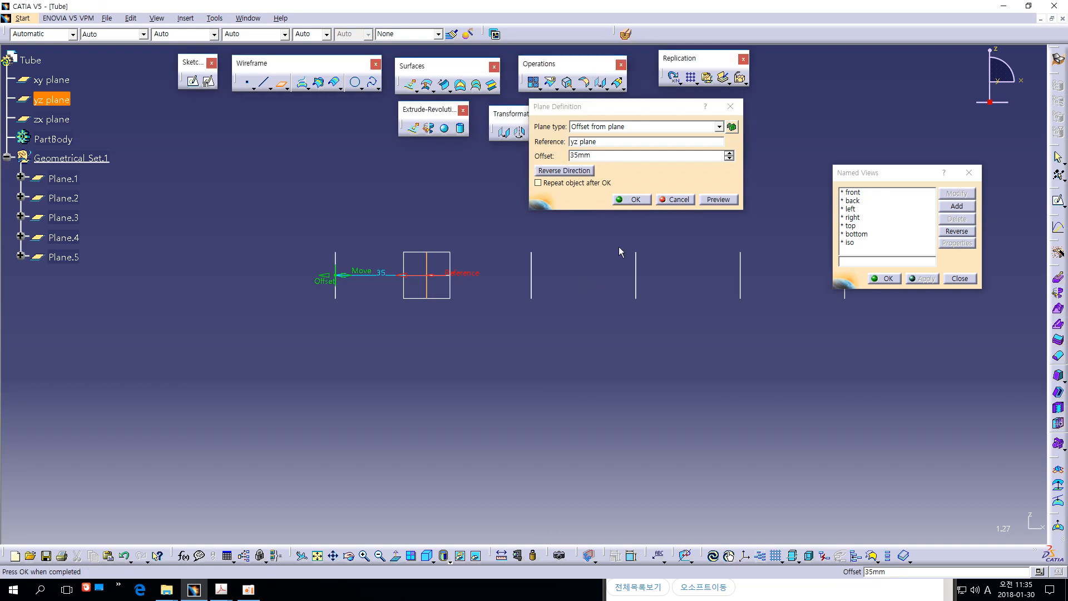
{"action": "left_click", "coordinate": [634, 200]}
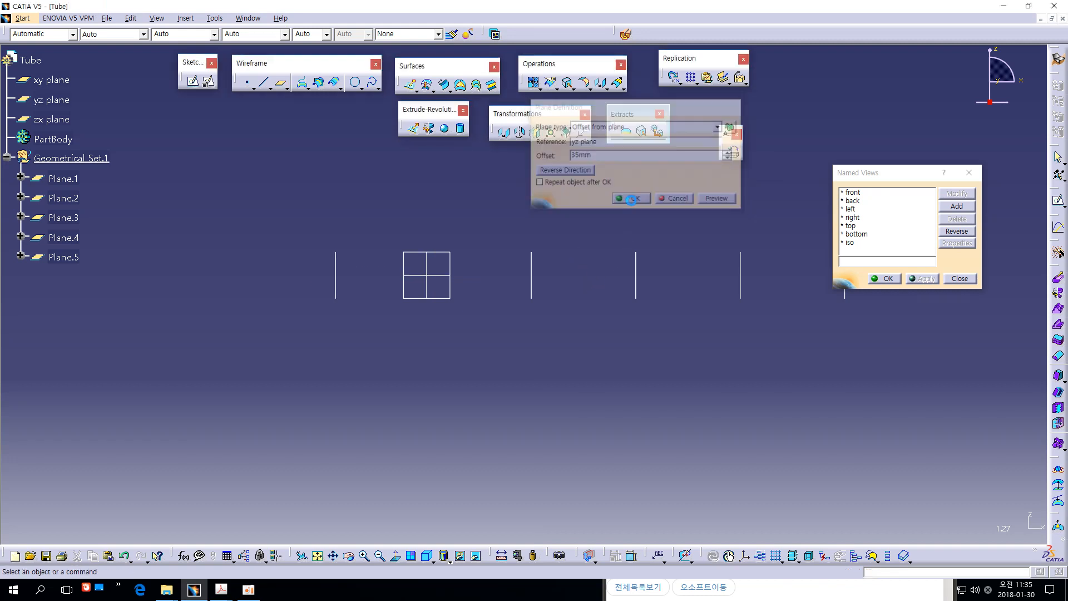
{"action": "middle_click_drag", "start_coordinate": [617, 220], "coordinate": [516, 240]}
{"action": "middle_click_drag", "start_coordinate": [669, 236], "coordinate": [612, 220]}
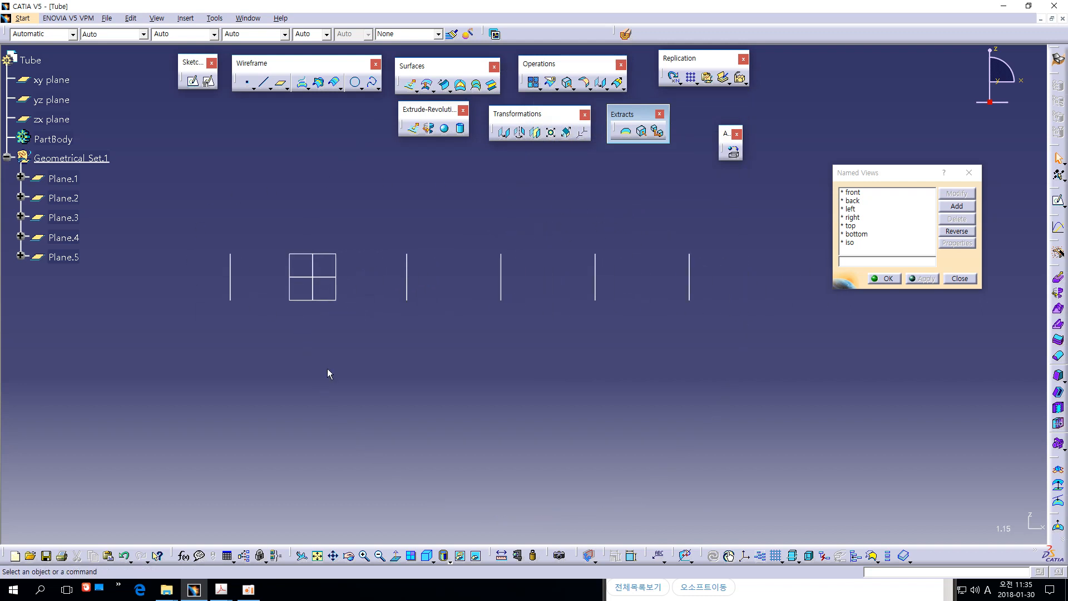
Switch to the drawing in Acrobat, undo the recent pencil marks around the tube and grip side view, and return to CATIA
{"action": "key", "text": "alt+Tab"}
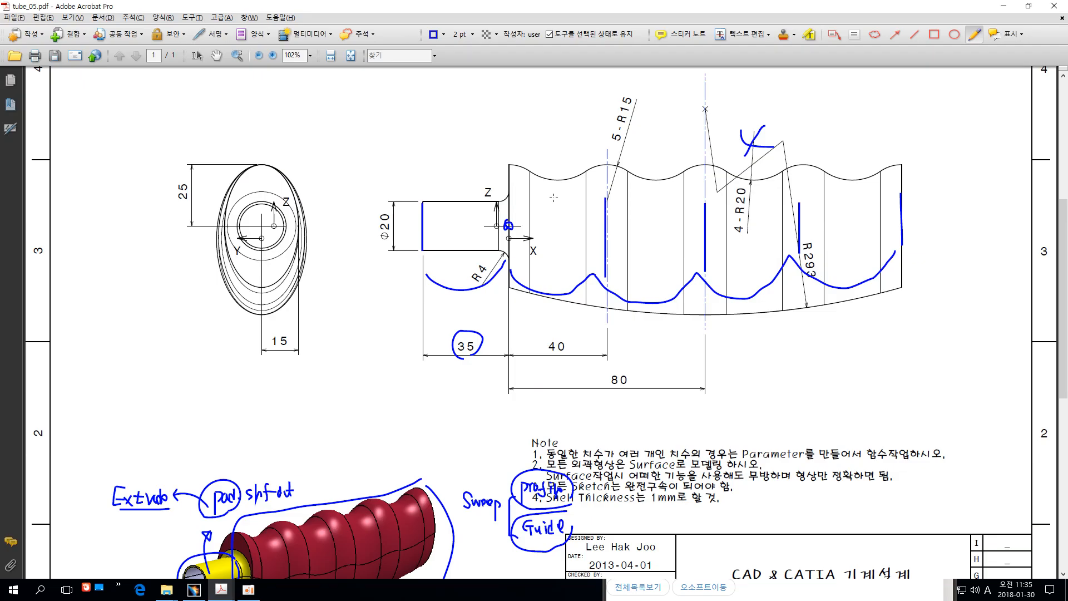
{"action": "left_click_drag", "start_coordinate": [513, 161], "coordinate": [803, 171]}
{"action": "key", "text": "ctrl+z"}
{"action": "key", "text": "ctrl+z"}
{"action": "key", "text": "ctrl+z"}
{"action": "key", "text": "ctrl+z"}
{"action": "key", "text": "ctrl+z"}
{"action": "key", "text": "ctrl+z"}
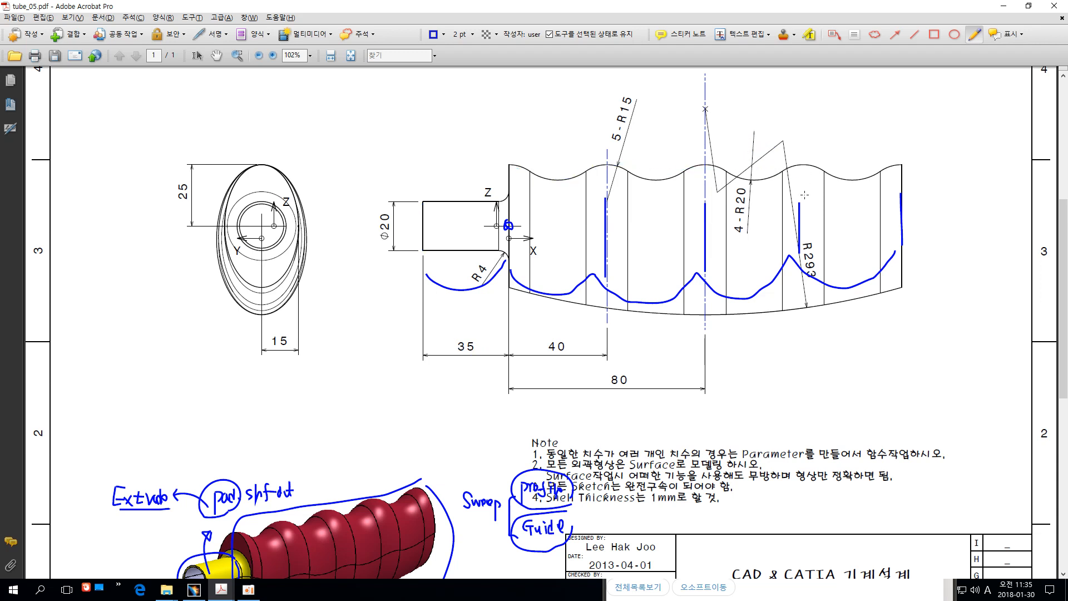
{"action": "key", "text": "ctrl+z"}
{"action": "key", "text": "ctrl+z"}
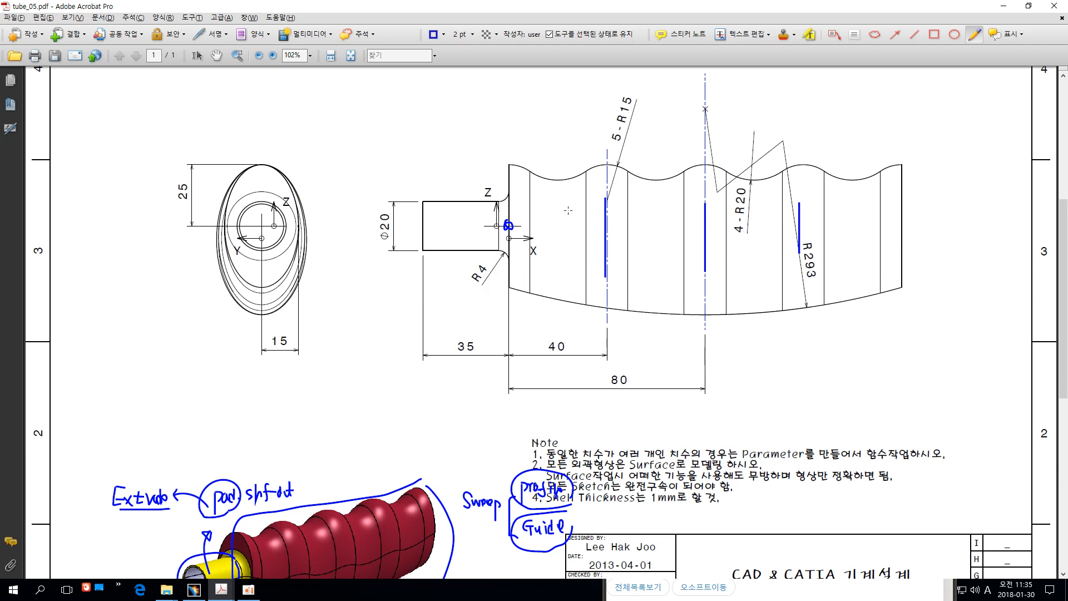
{"action": "key", "text": "ctrl+z"}
{"action": "key", "text": "ctrl+z"}
{"action": "key", "text": "alt+Tab"}
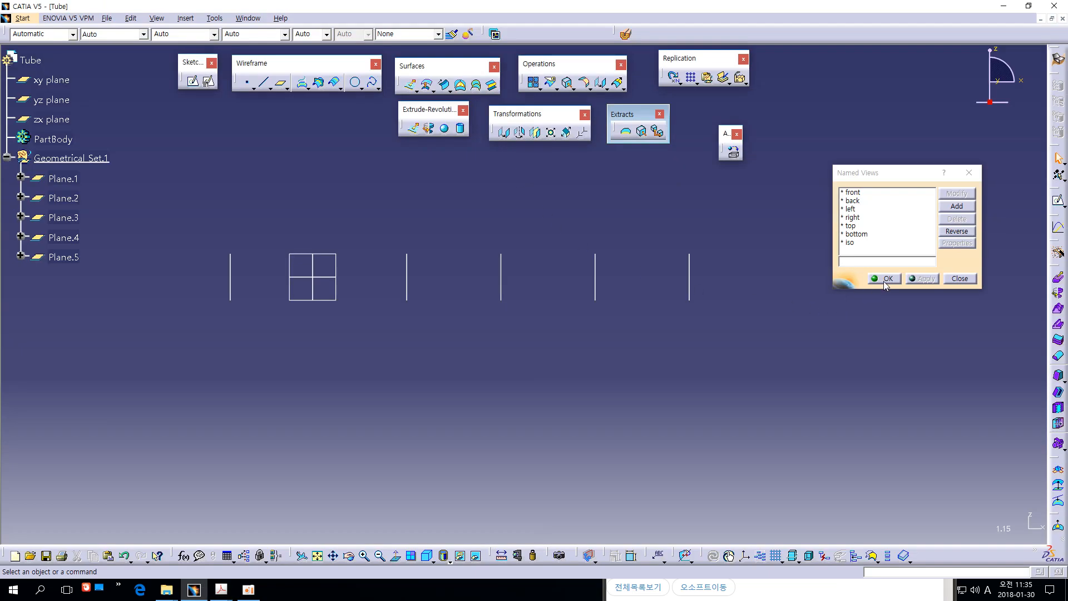
Orient the model to the left named view
{"action": "left_click", "coordinate": [851, 209]}
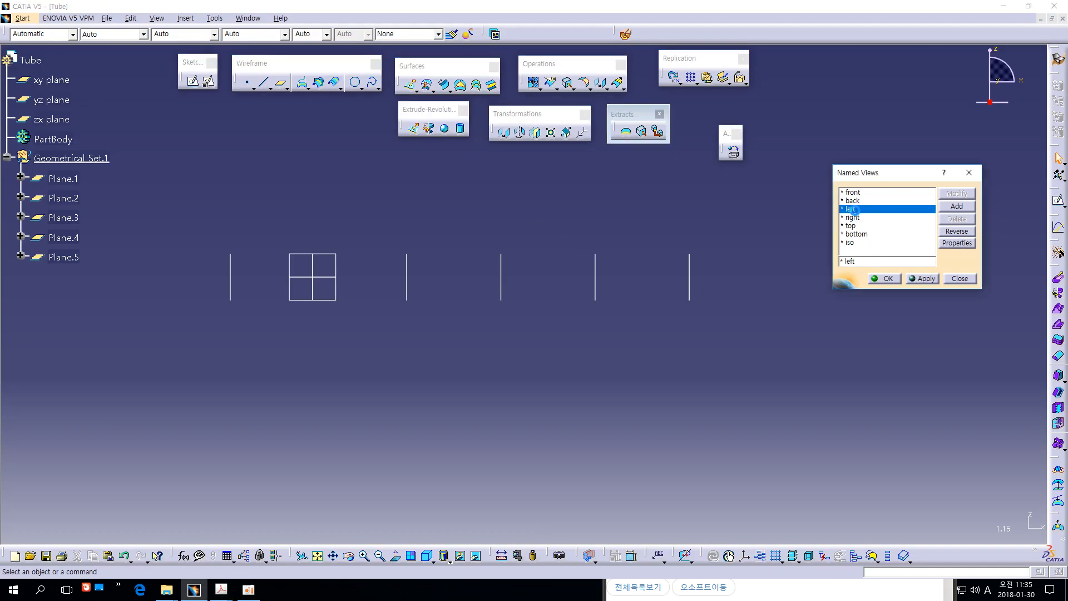
{"action": "middle_click_drag", "start_coordinate": [766, 332], "coordinate": [677, 331]}
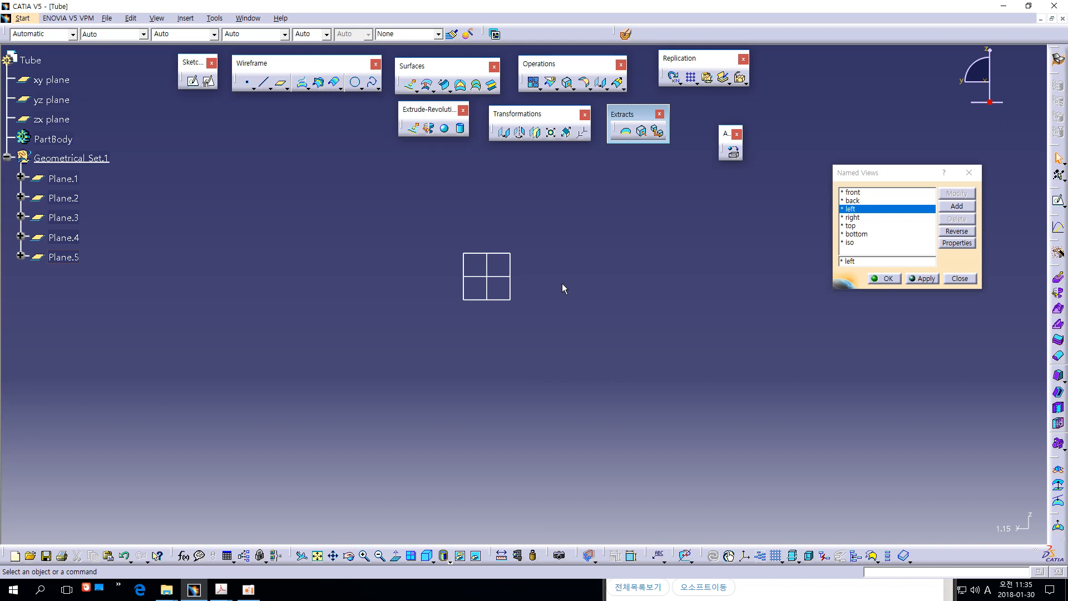
{"action": "left_click", "coordinate": [511, 270]}
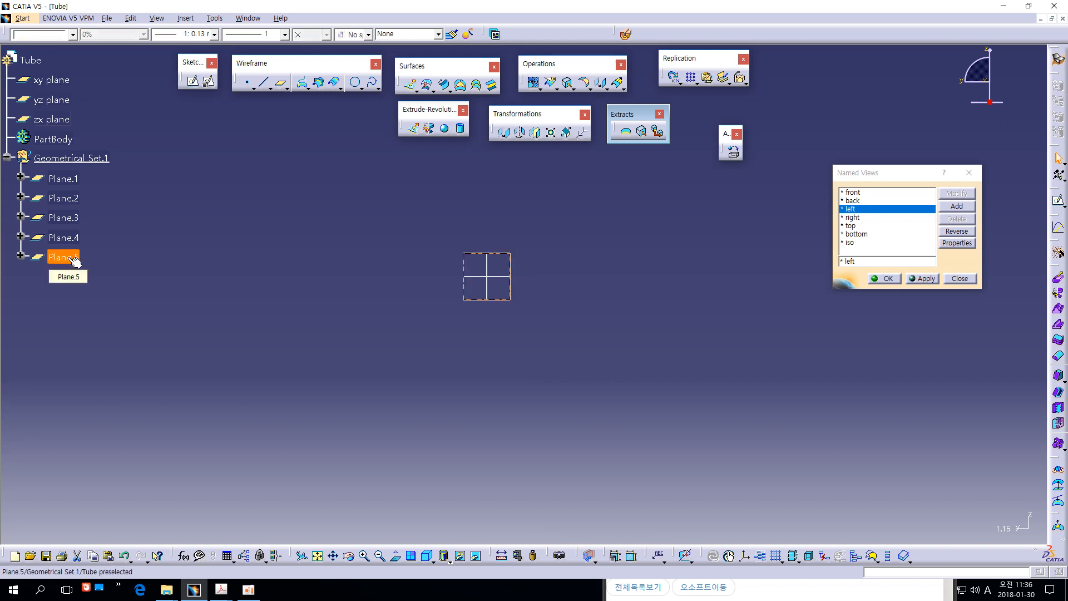
{"action": "left_click", "coordinate": [232, 306]}
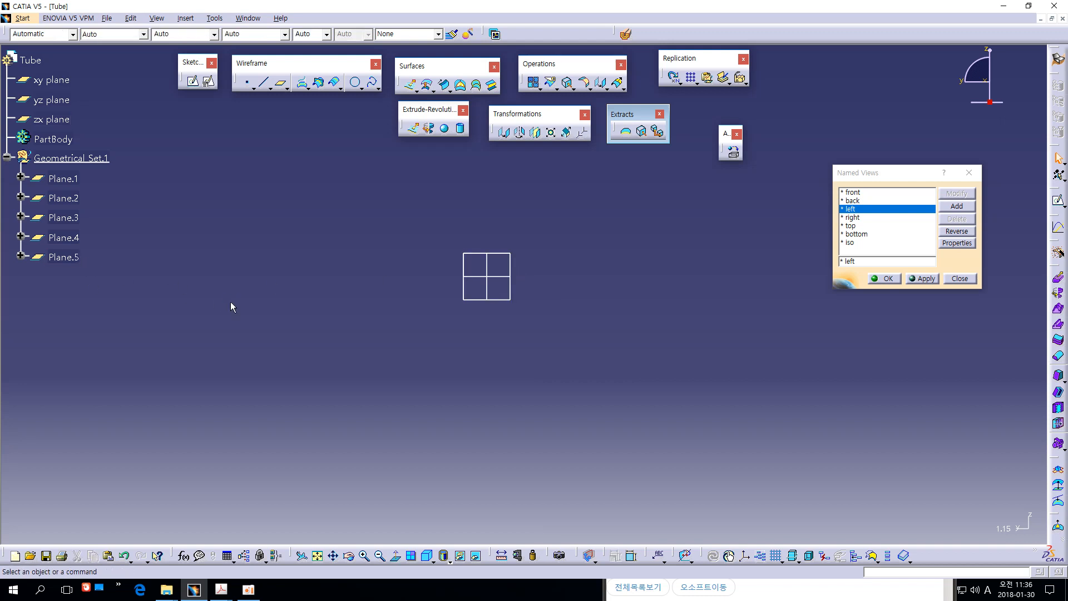
{"action": "left_click", "coordinate": [56, 101]}
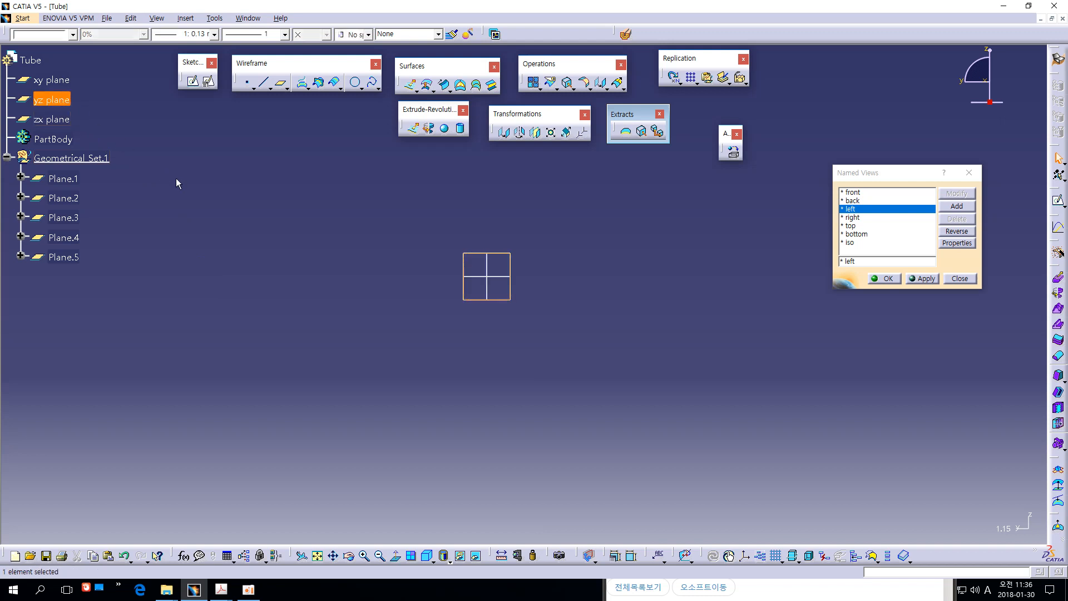
{"action": "left_click", "coordinate": [181, 186]}
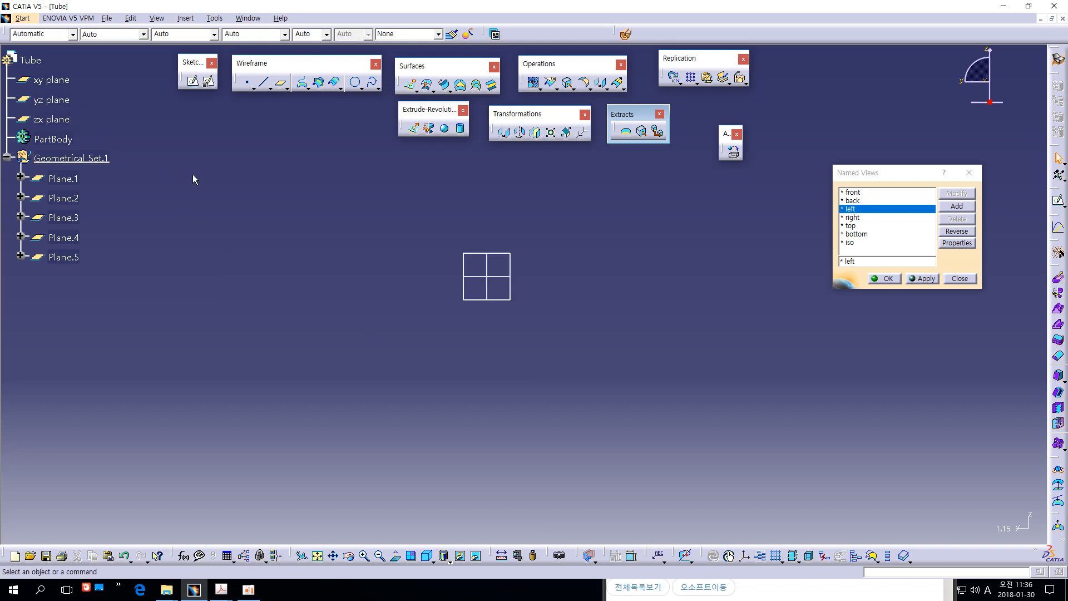
{"action": "left_click", "coordinate": [56, 100]}
{"action": "left_click", "coordinate": [283, 234]}
Pick the yz plane from the overlapping planes and create a positioned sketch on it with the H direction reversed
{"action": "mouse_move", "coordinate": [509, 300]}
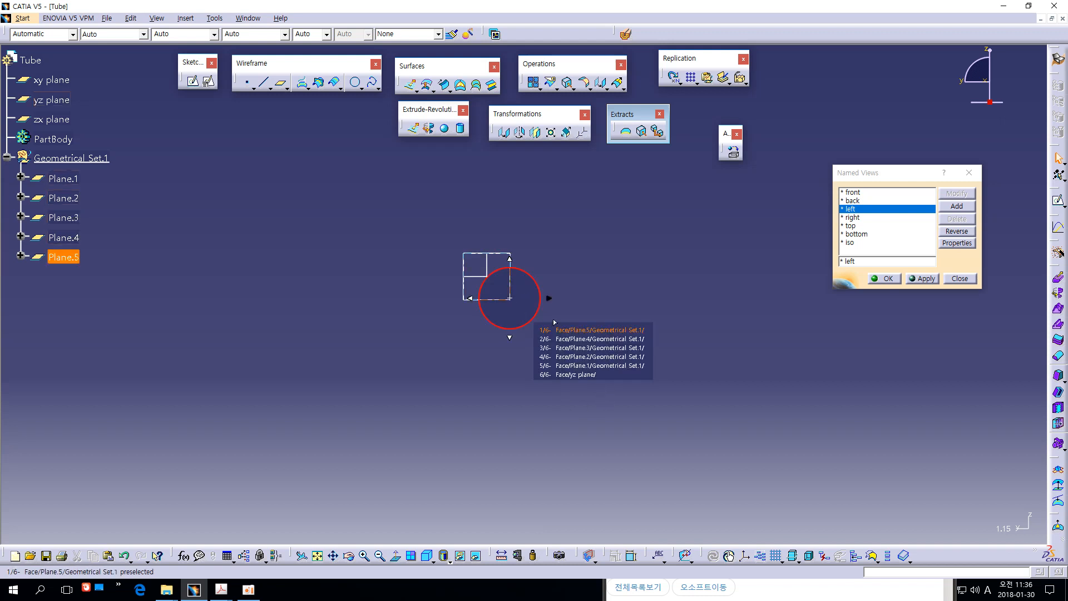
{"action": "left_click", "coordinate": [576, 375]}
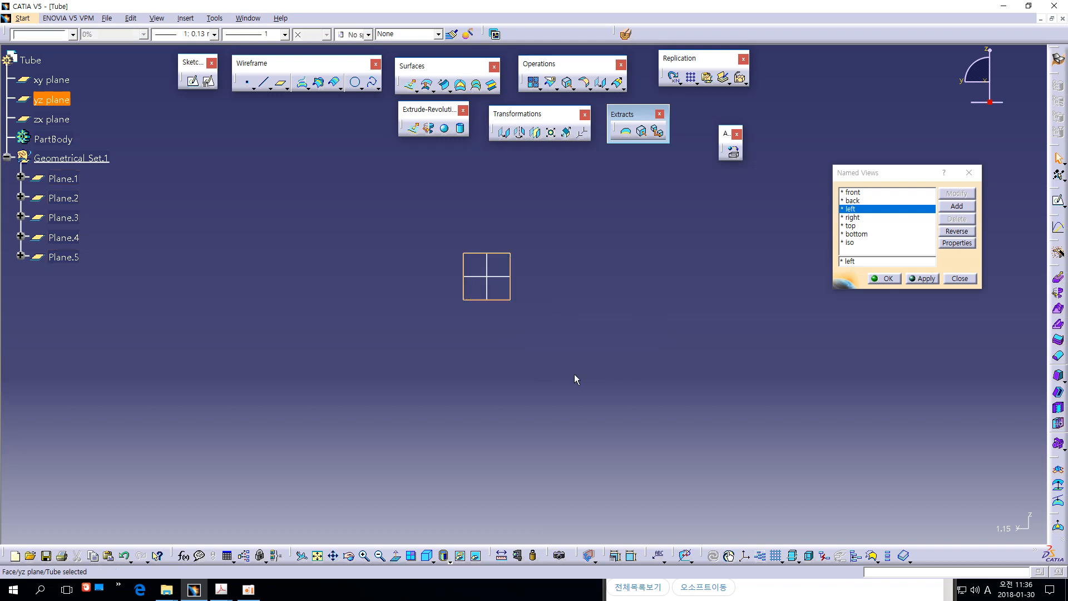
{"action": "left_click", "coordinate": [208, 83]}
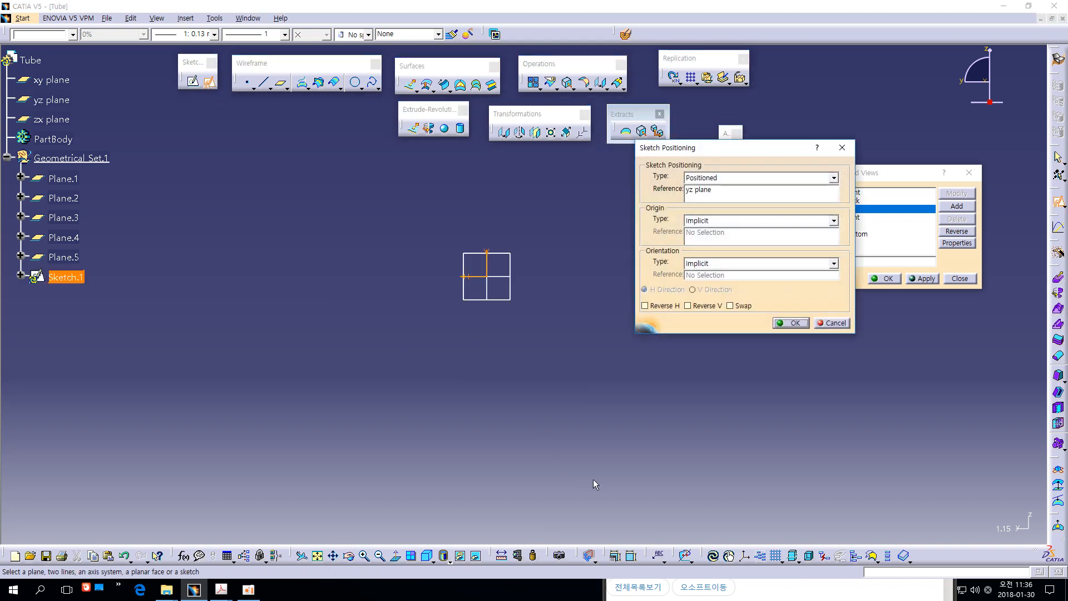
{"action": "left_click", "coordinate": [667, 306]}
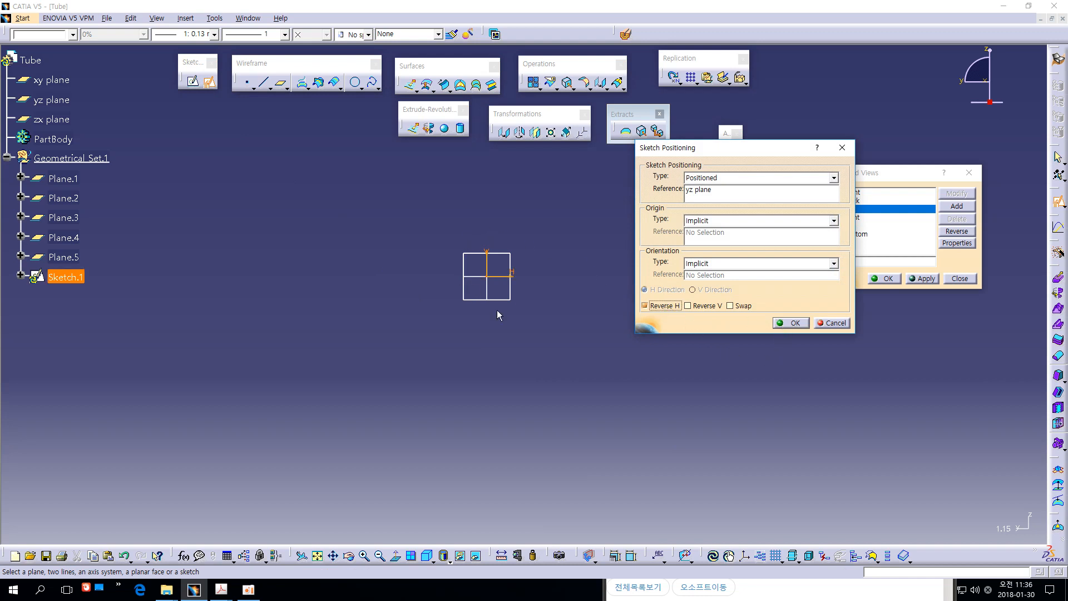
{"action": "left_click", "coordinate": [791, 323]}
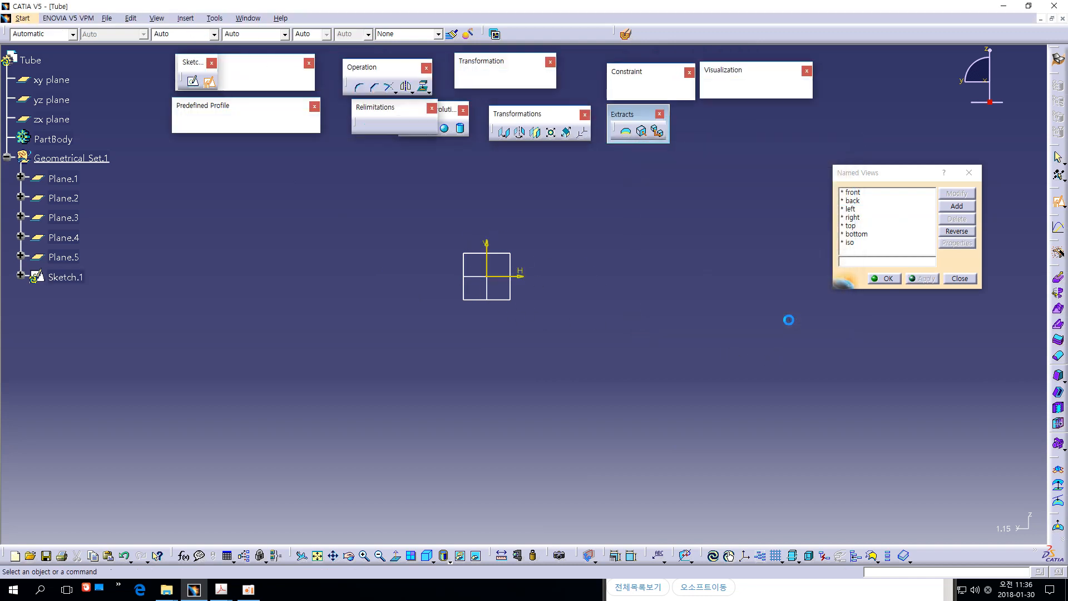
Switch to the drawing in Acrobat, circle the 25 and 15 dimensions of the elliptical end view, and return to CATIA
{"action": "key", "text": "alt+Tab"}
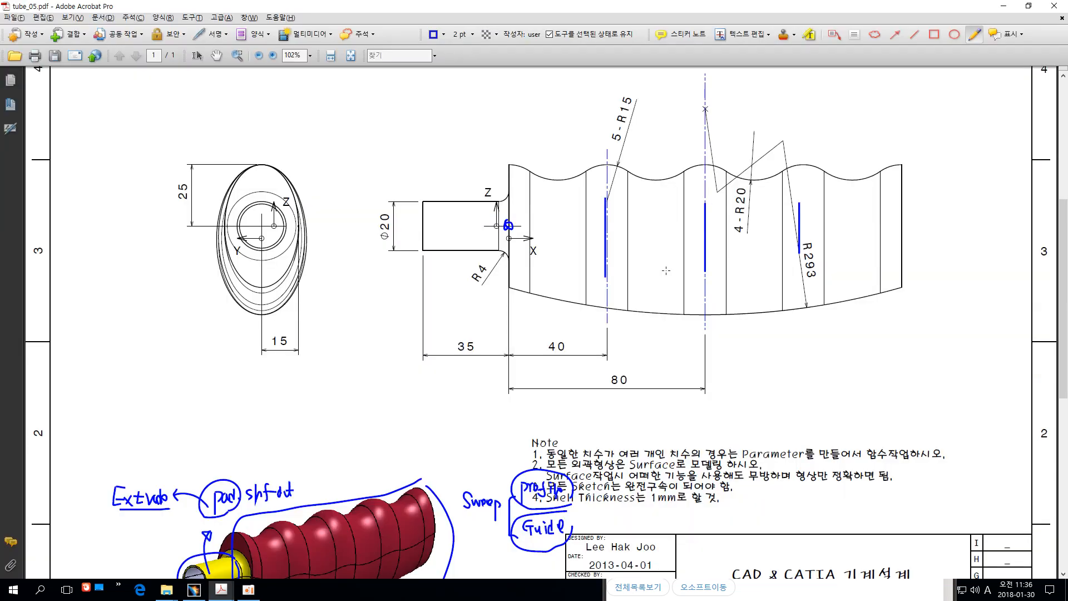
{"action": "mouse_move", "coordinate": [184, 173]}
{"action": "left_mouse_down"}
{"action": "mouse_move", "coordinate": [167, 194]}
{"action": "mouse_move", "coordinate": [196, 209]}
{"action": "mouse_move", "coordinate": [181, 175]}
{"action": "left_mouse_up"}
{"action": "mouse_move", "coordinate": [285, 325]}
{"action": "left_mouse_down"}
{"action": "mouse_move", "coordinate": [266, 337]}
{"action": "mouse_move", "coordinate": [298, 354]}
{"action": "left_mouse_up"}
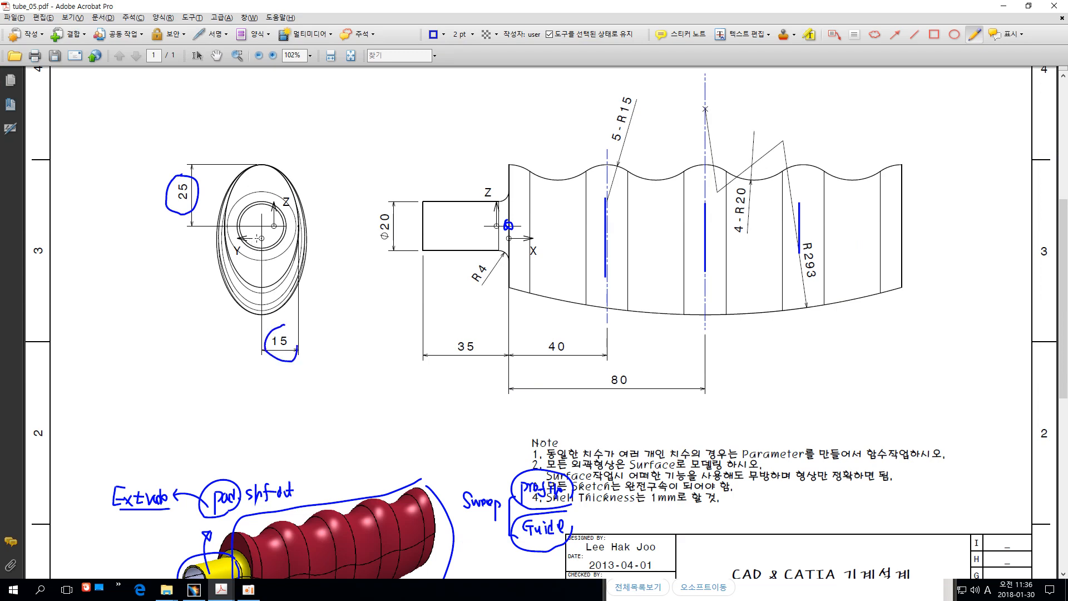
{"action": "key", "text": "alt+Tab"}
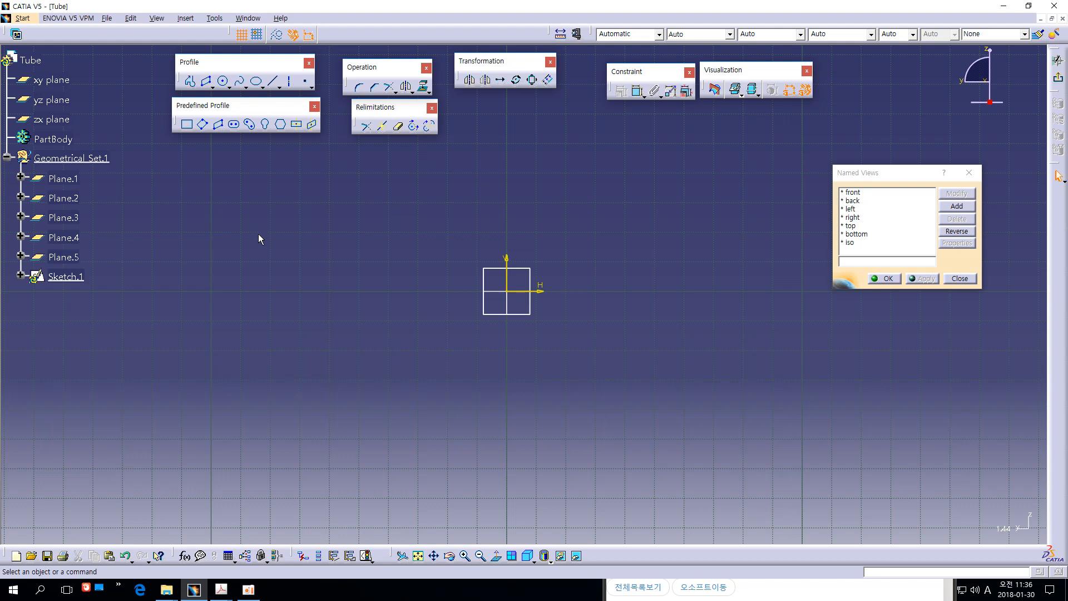
Sketch an upright ellipse centred on the origin, with a major radius of about 28.5 mm and a minor radius of about 19.6 mm
{"action": "left_click", "coordinate": [256, 82]}
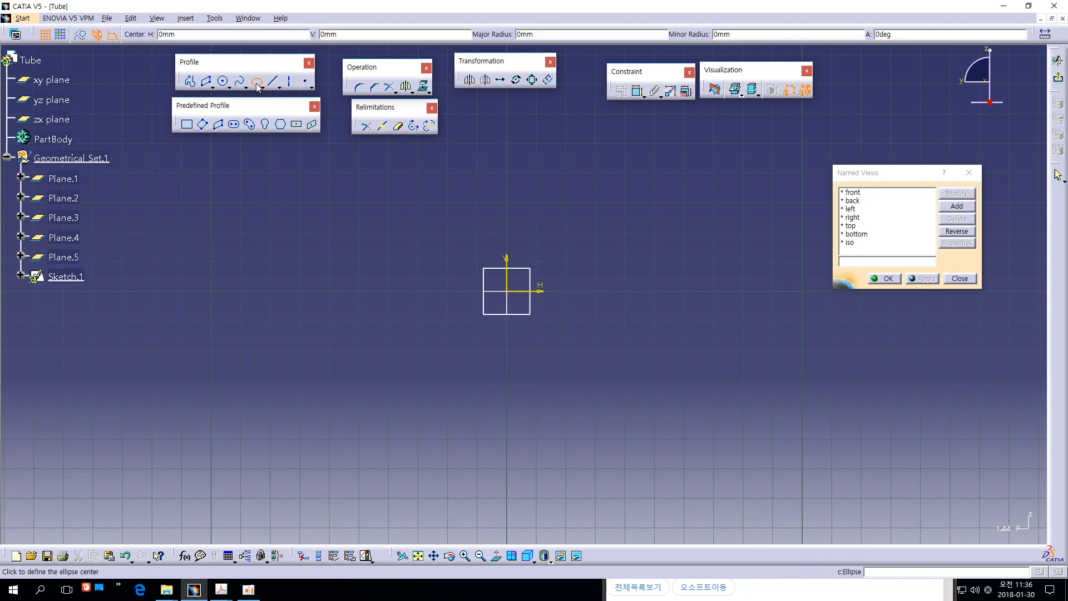
{"action": "left_click", "coordinate": [506, 289]}
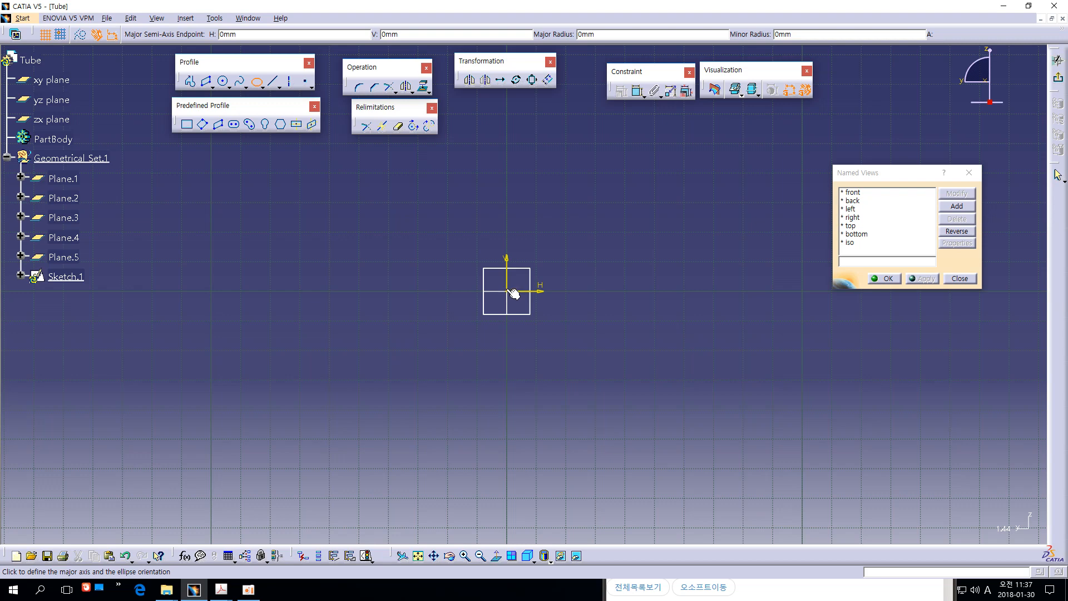
{"action": "left_click", "coordinate": [507, 208]}
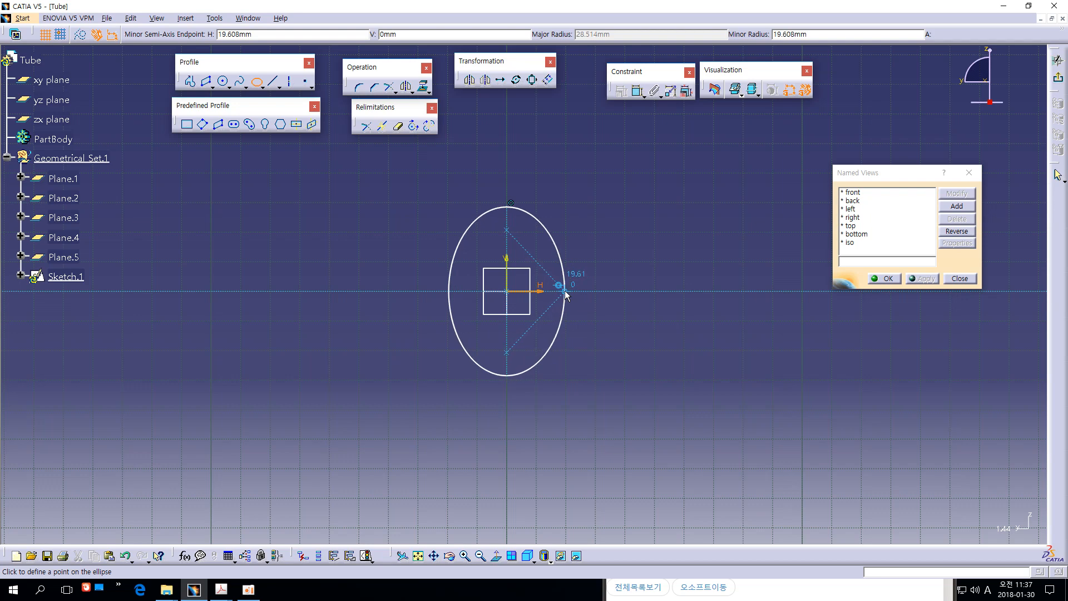
{"action": "left_click", "coordinate": [566, 290]}
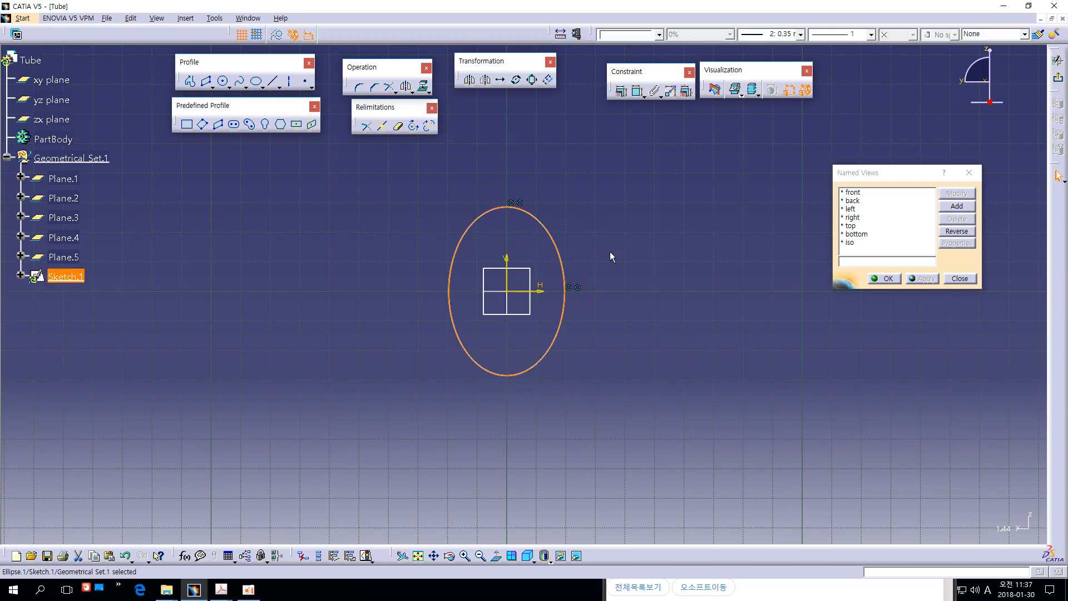
Dimension the ellipse's vertical major axis and set its diameter to 50 mm
{"action": "mouse_move", "coordinate": [692, 405]}
{"action": "middle_mouse_down"}
{"action": "mouse_move", "coordinate": [696, 366]}
{"action": "mouse_move", "coordinate": [672, 315]}
{"action": "mouse_move", "coordinate": [670, 339]}
{"action": "middle_mouse_up"}
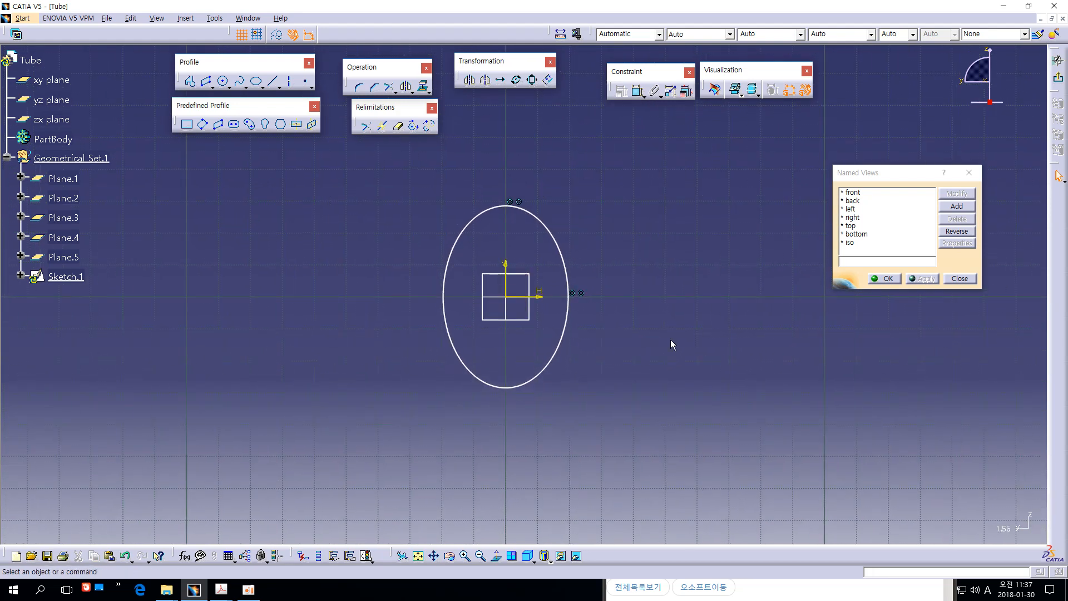
{"action": "left_click", "coordinate": [638, 93]}
{"action": "left_click", "coordinate": [568, 263]}
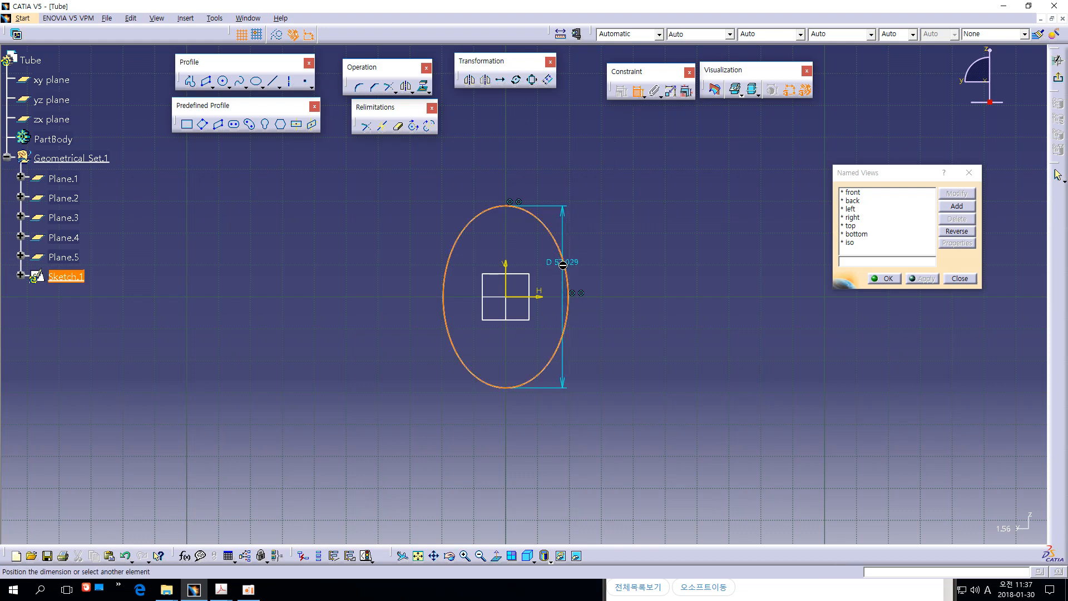
{"action": "left_click", "coordinate": [389, 302]}
{"action": "double_click", "coordinate": [398, 303]}
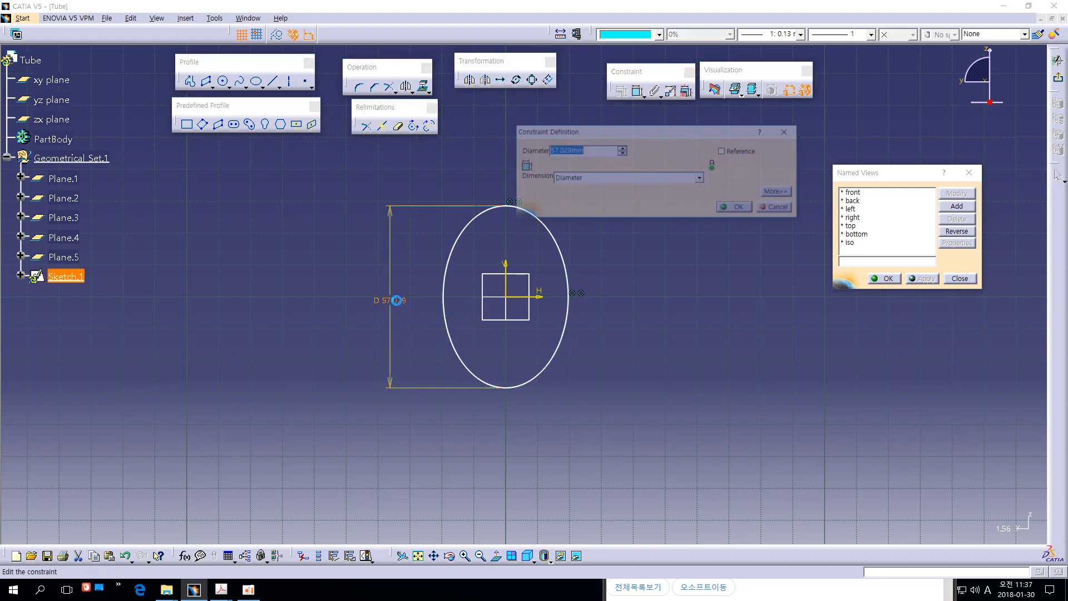
{"action": "type", "text": "50"}
{"action": "key", "text": "Return"}
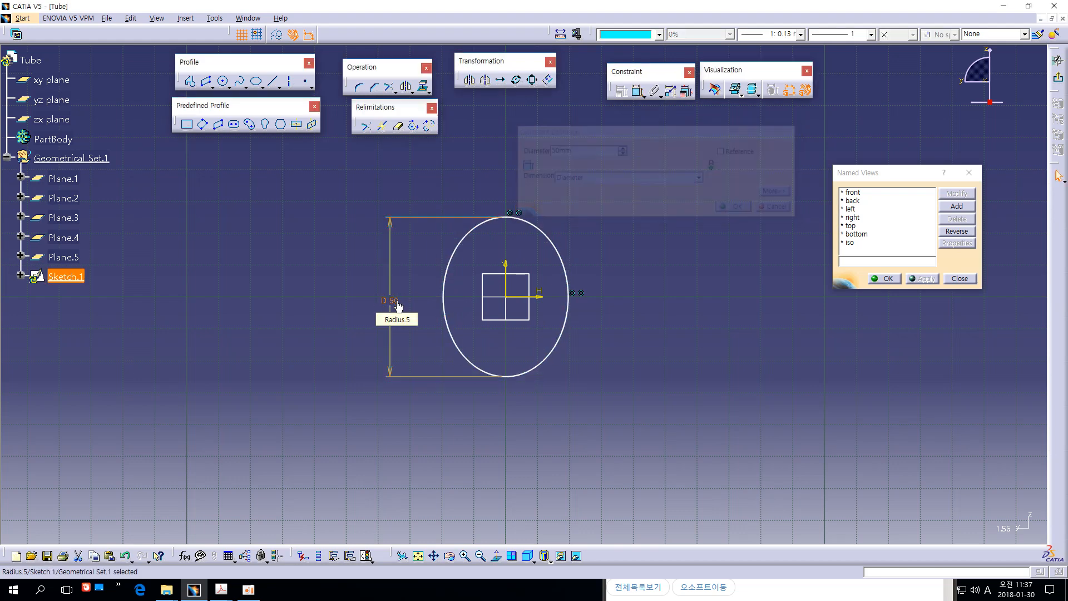
{"action": "left_click", "coordinate": [707, 248]}
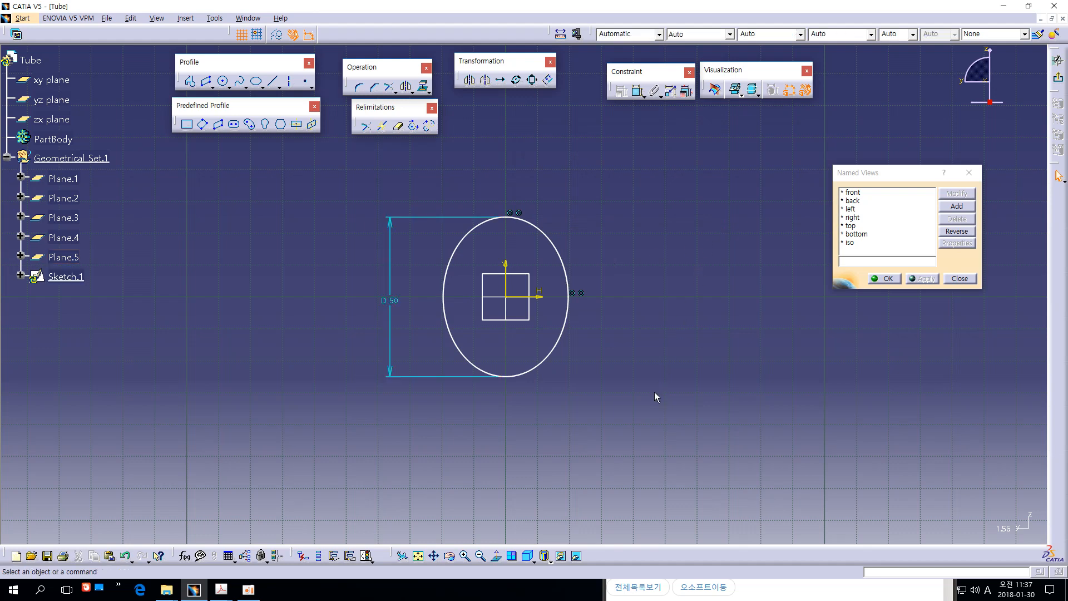
Try to add a second axis dimension to the ellipse, and delete that dimension
{"action": "middle_click_drag", "start_coordinate": [655, 396], "coordinate": [661, 303], "text": "ctrl"}
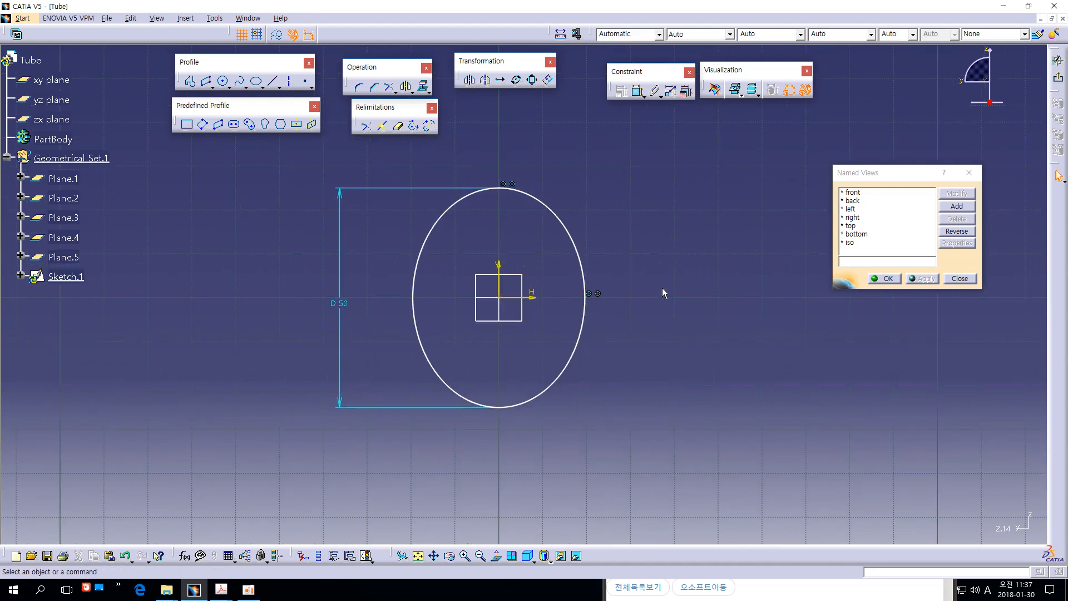
{"action": "left_click", "coordinate": [638, 92]}
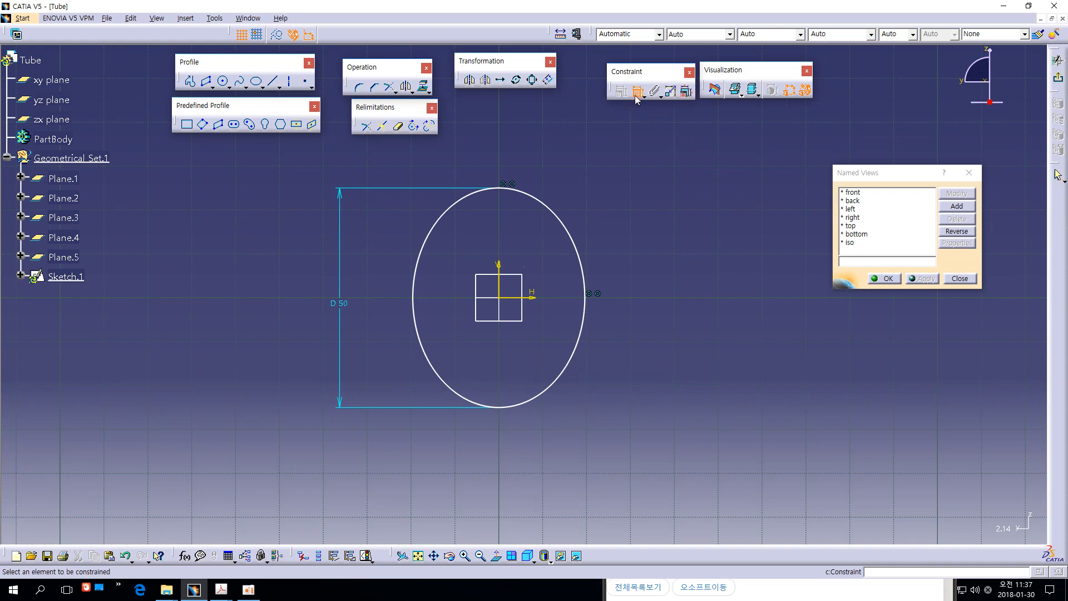
{"action": "left_click", "coordinate": [582, 252]}
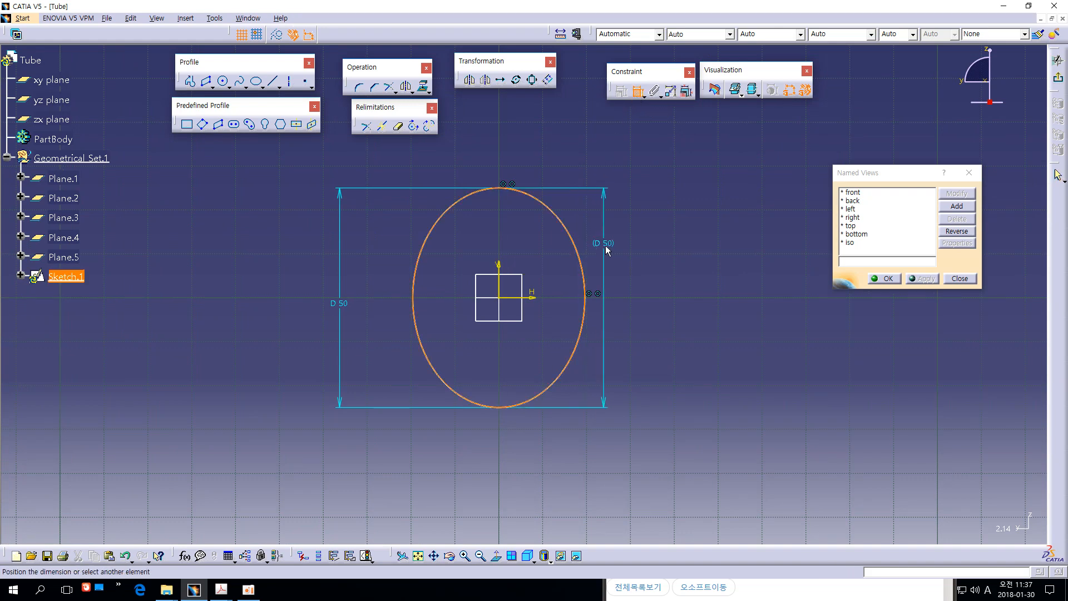
{"action": "left_click", "coordinate": [607, 250]}
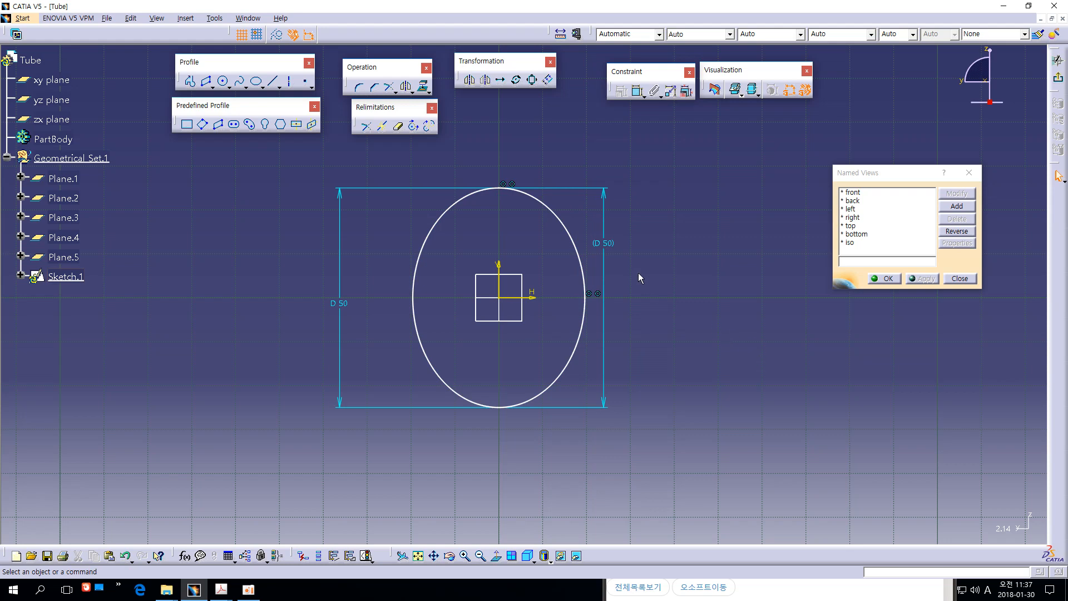
{"action": "left_click", "coordinate": [607, 258]}
{"action": "key", "text": "Delete"}
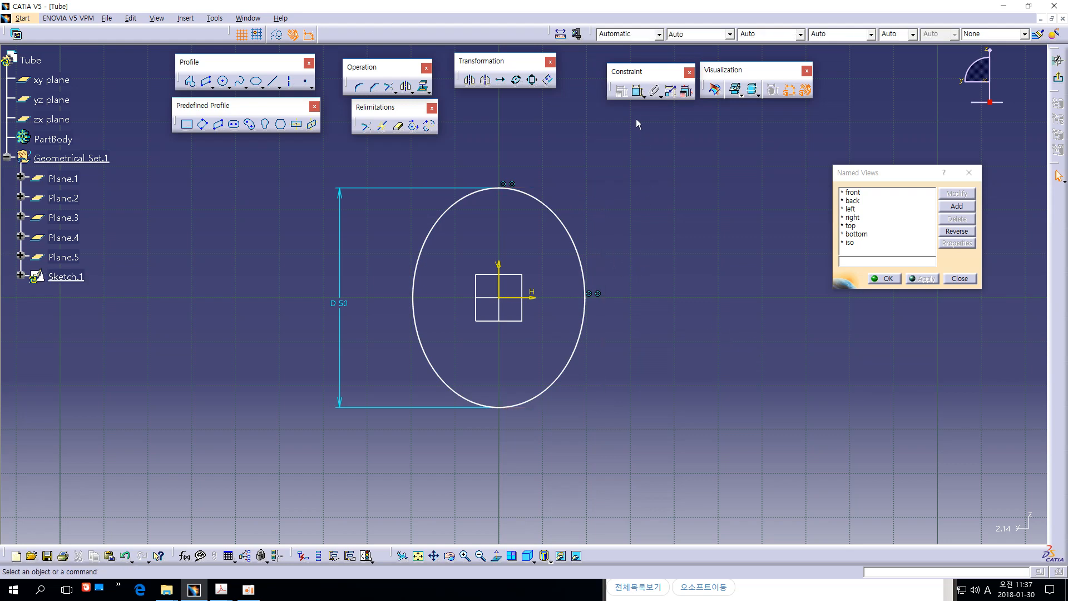
Dimension the ellipse's horizontal axis with the Semiminor axis option and set its diameter to 30 mm
{"action": "left_click", "coordinate": [639, 92]}
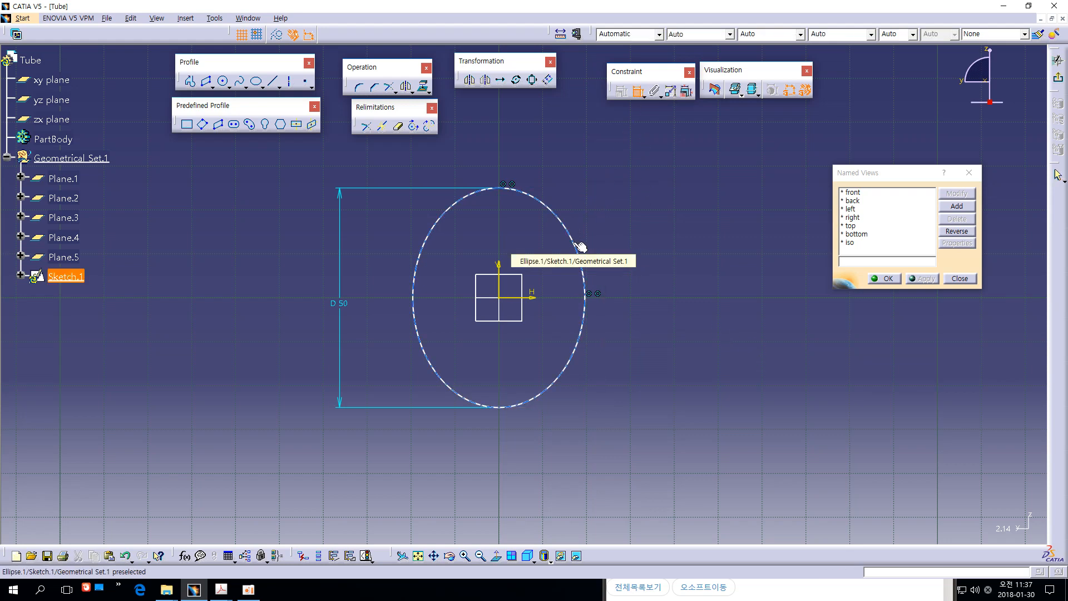
{"action": "left_click", "coordinate": [581, 247]}
{"action": "right_click", "coordinate": [625, 238]}
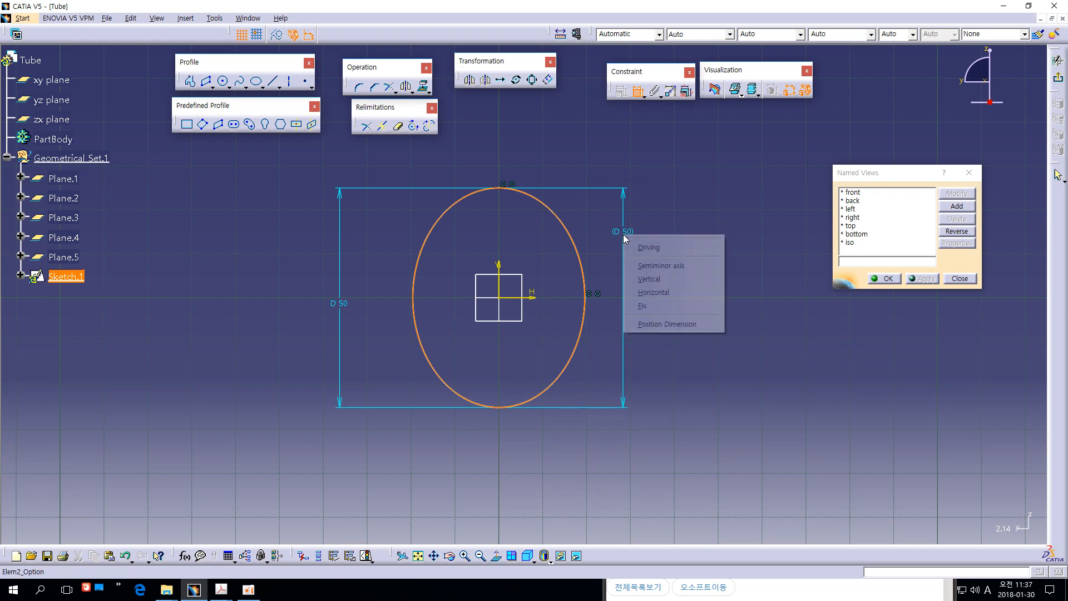
{"action": "left_click", "coordinate": [662, 266]}
{"action": "left_click", "coordinate": [507, 146]}
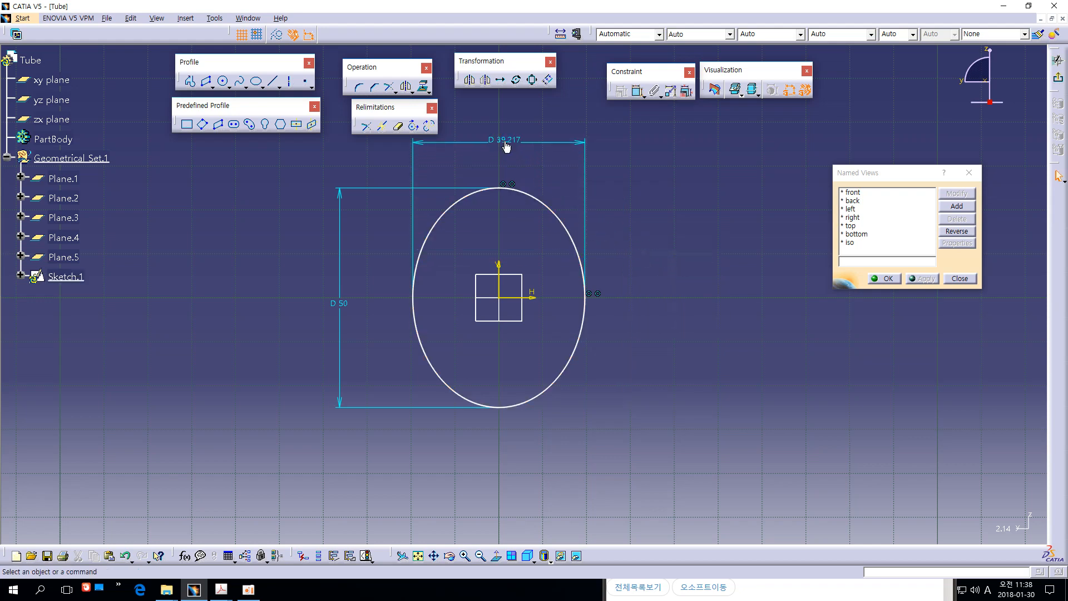
{"action": "double_click", "coordinate": [507, 143]}
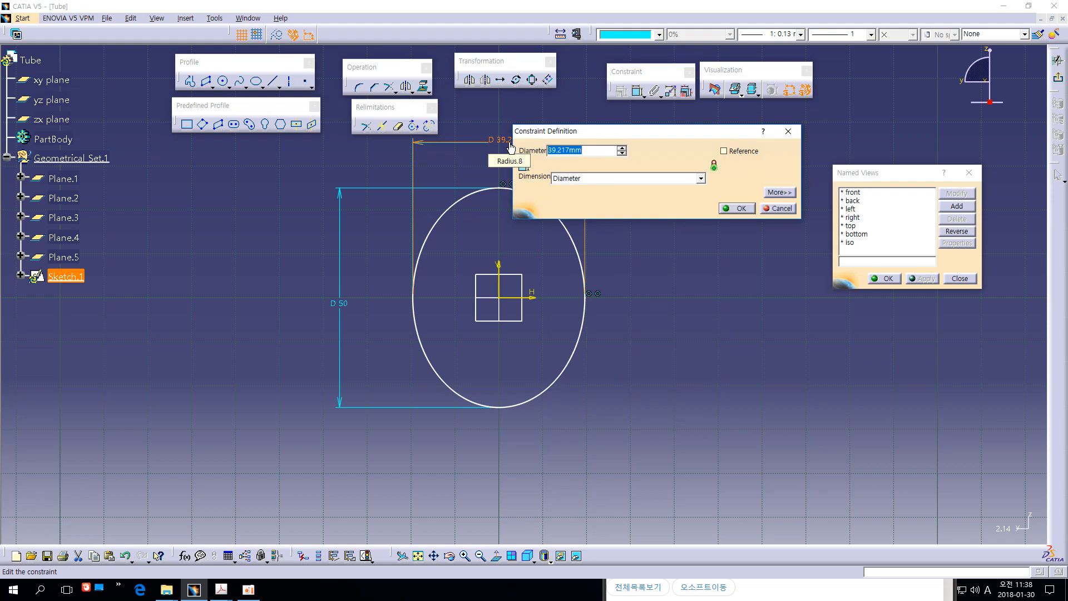
{"action": "type", "text": "30"}
{"action": "key", "text": "Return"}
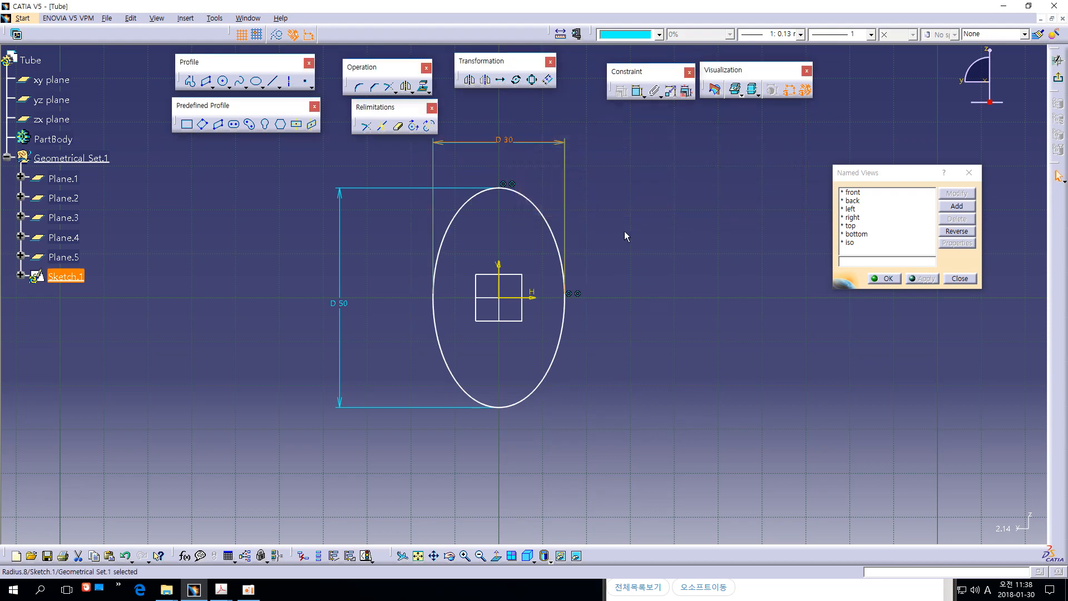
Check the elliptical end view in the Acrobat drawing, return to CATIA and examine the dimensioned ellipse
{"action": "key", "text": "alt+Tab"}
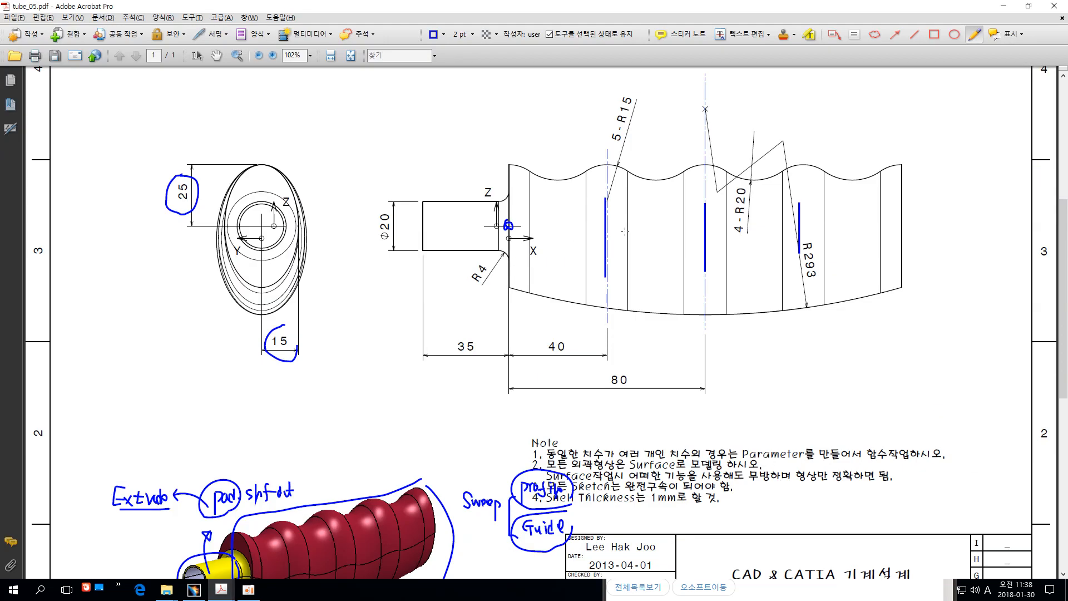
{"action": "key", "text": "alt+Tab"}
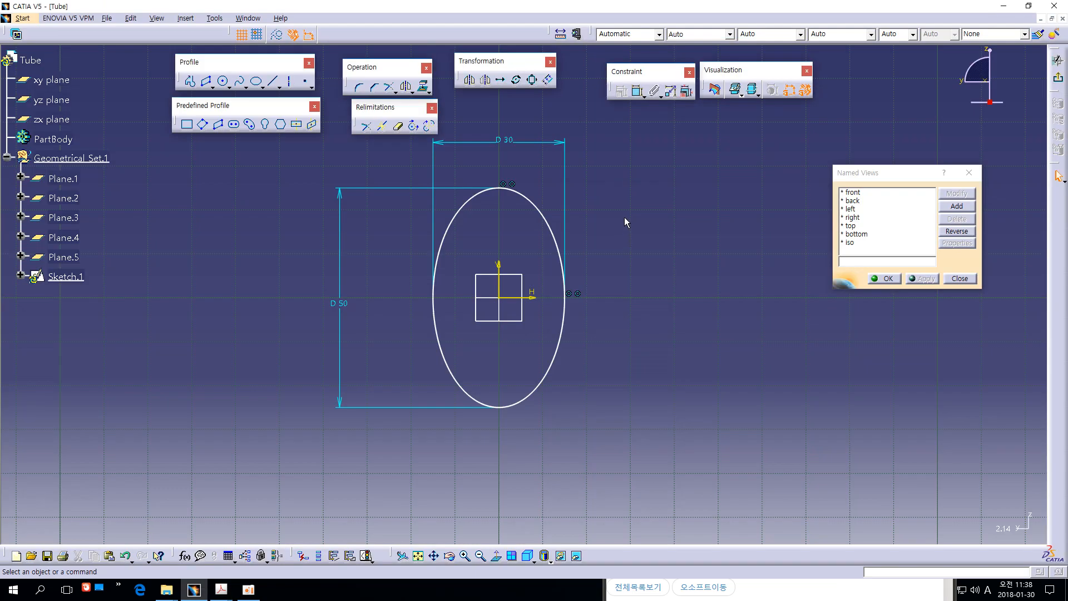
{"action": "middle_click_drag", "start_coordinate": [625, 218], "coordinate": [628, 231], "text": "ctrl"}
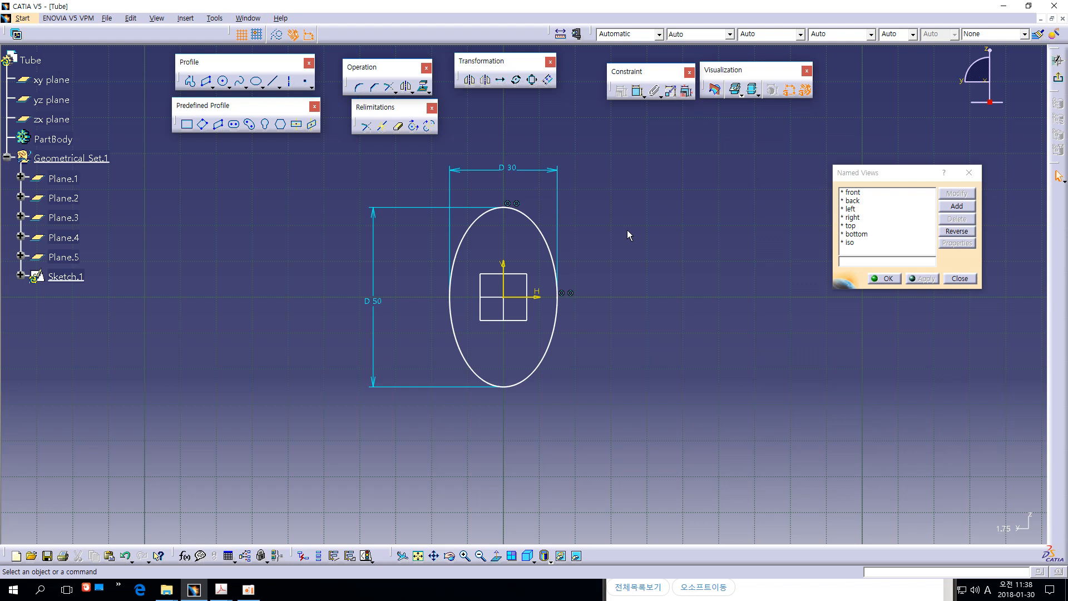
{"action": "left_click", "coordinate": [545, 238]}
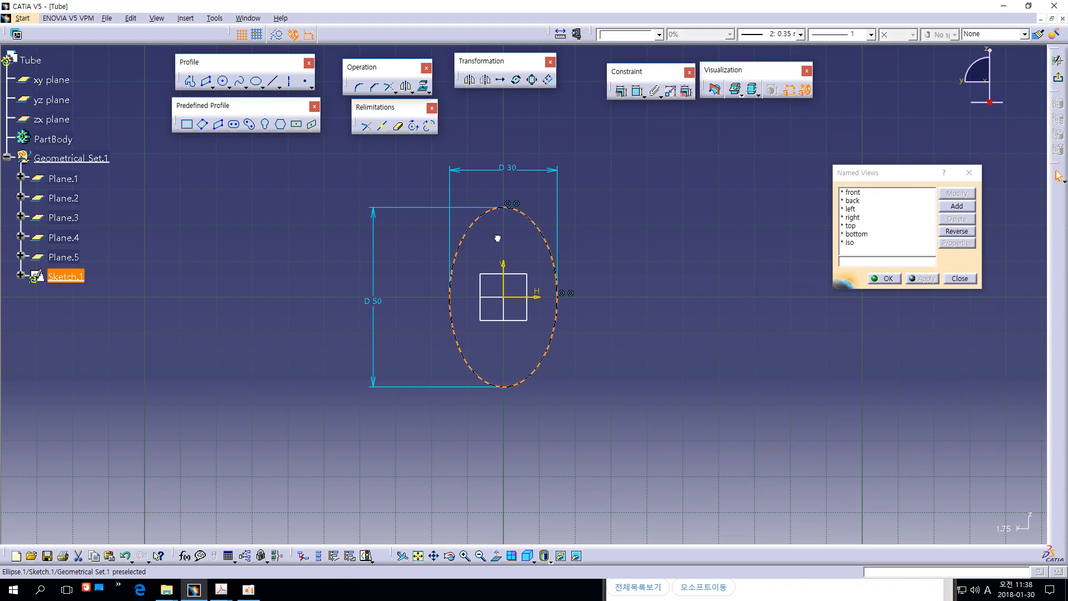
{"action": "left_click", "coordinate": [542, 244]}
{"action": "mouse_move", "coordinate": [650, 226]}
{"action": "middle_mouse_down", "text": "ctrl"}
{"action": "mouse_move", "coordinate": [657, 275]}
{"action": "mouse_move", "coordinate": [607, 277]}
{"action": "middle_mouse_up", "text": "ctrl"}
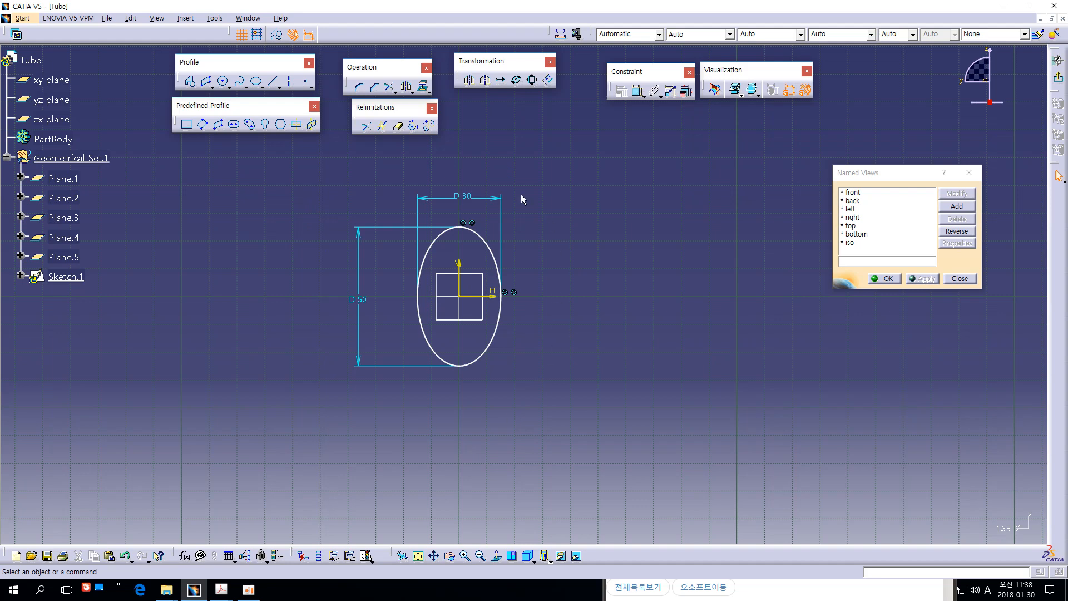
Exit the ellipse sketch and rename it Profile
{"action": "left_click", "coordinate": [1058, 82]}
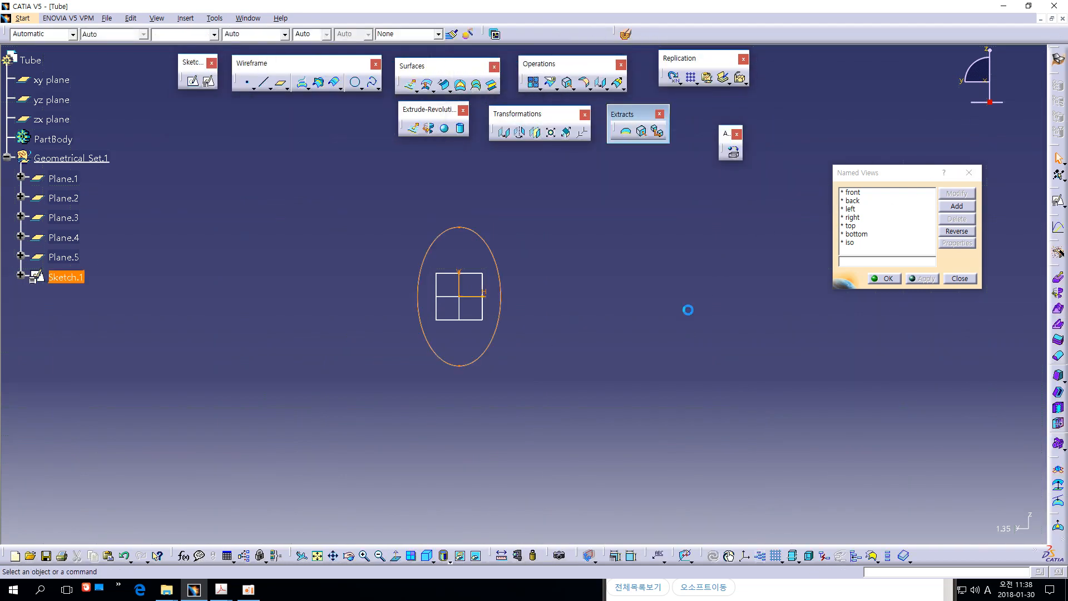
{"action": "right_click", "coordinate": [83, 278]}
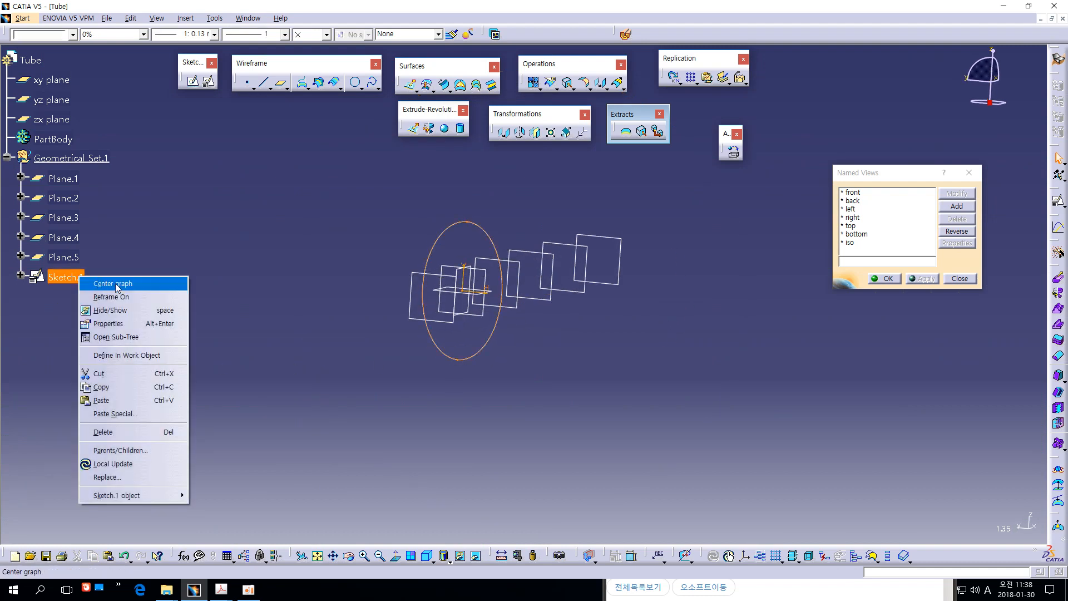
{"action": "left_click", "coordinate": [128, 326]}
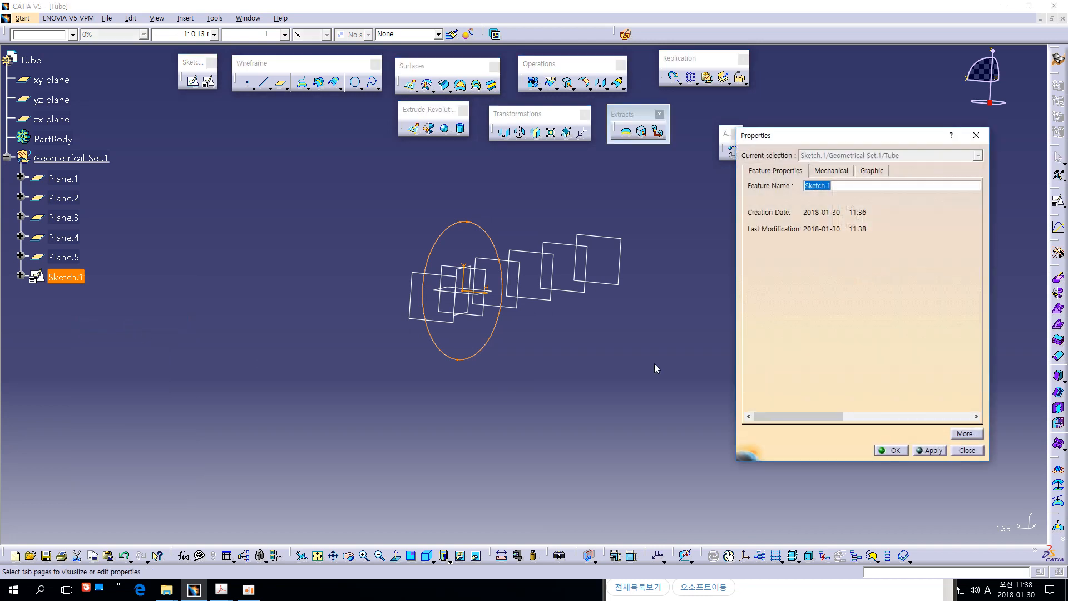
{"action": "type", "text": "Profile"}
{"action": "left_click", "coordinate": [892, 450]}
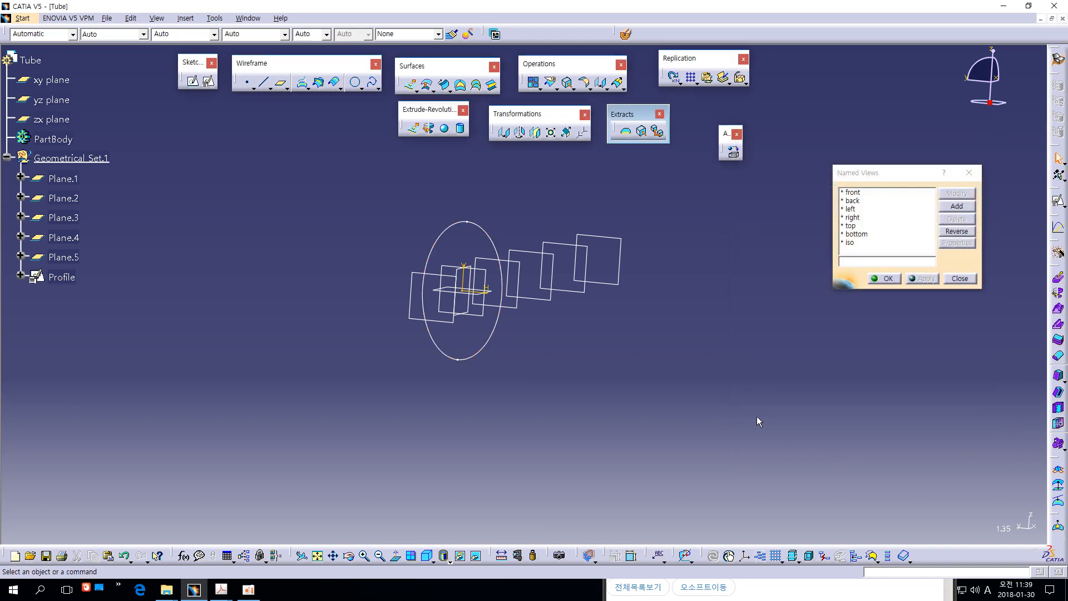
Intersect the Profile ellipse with the zx plane to generate its crossing points
{"action": "middle_click_drag", "start_coordinate": [758, 301], "coordinate": [639, 352]}
{"action": "middle_click_drag", "start_coordinate": [623, 395], "coordinate": [477, 377]}
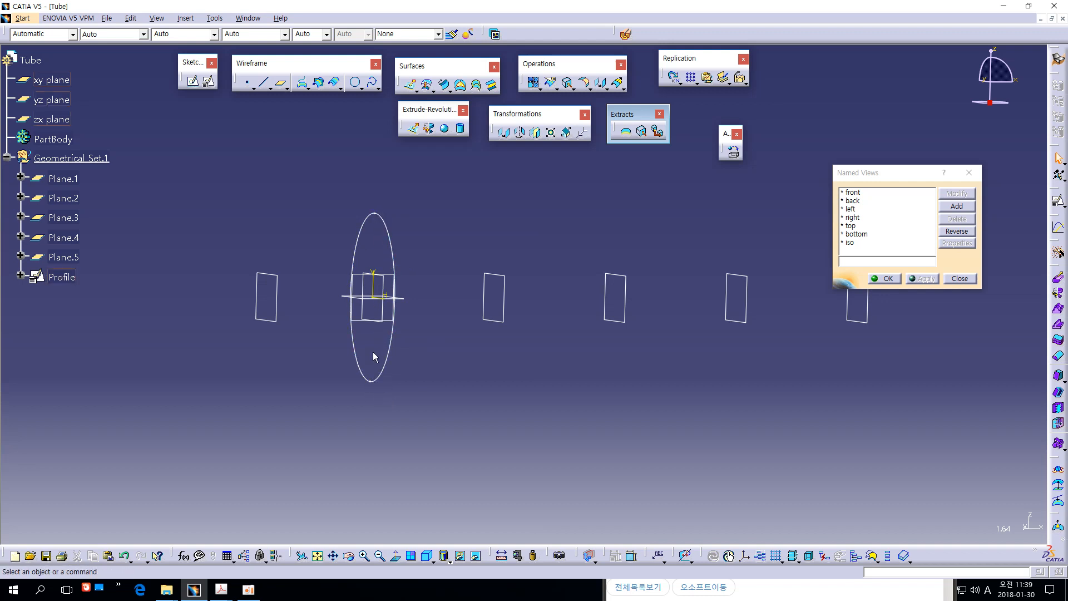
{"action": "middle_click_drag", "start_coordinate": [699, 374], "coordinate": [626, 371]}
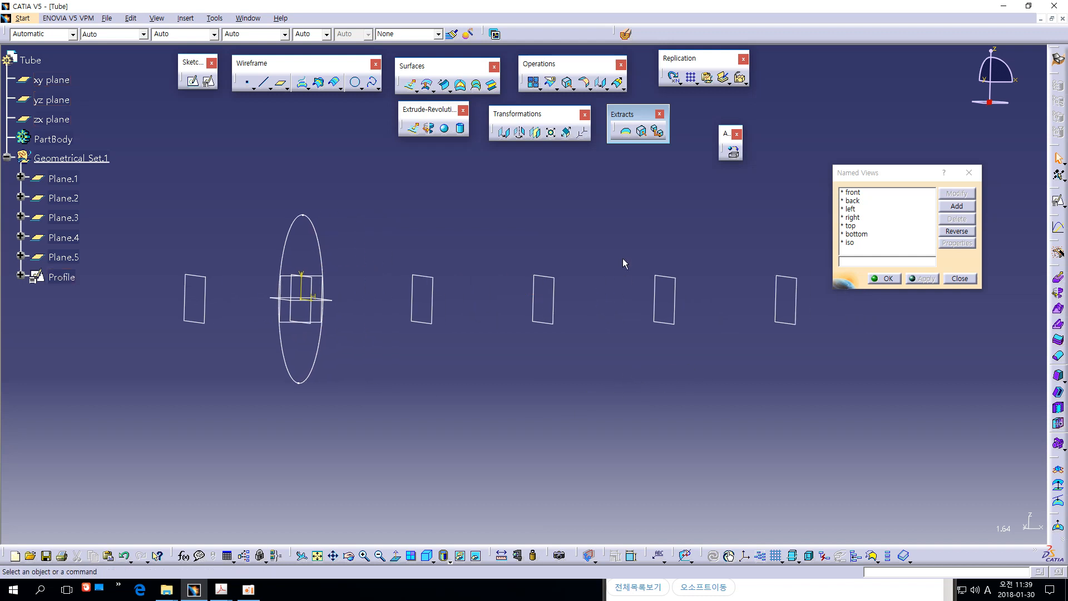
{"action": "middle_click_drag", "start_coordinate": [624, 260], "coordinate": [616, 240]}
{"action": "middle_click_drag", "start_coordinate": [619, 340], "coordinate": [619, 356]}
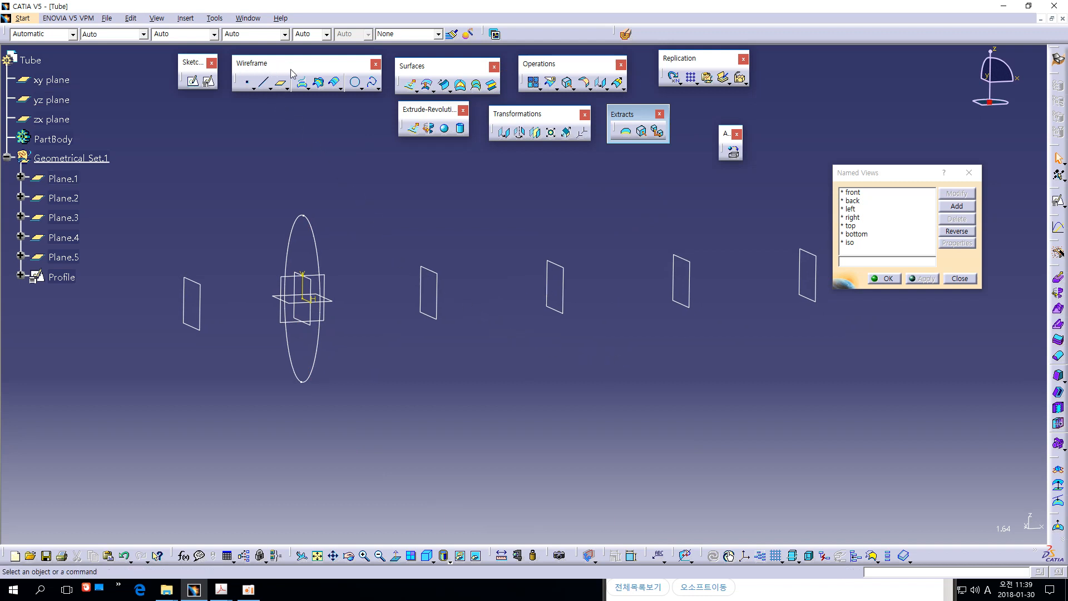
{"action": "left_click", "coordinate": [318, 83]}
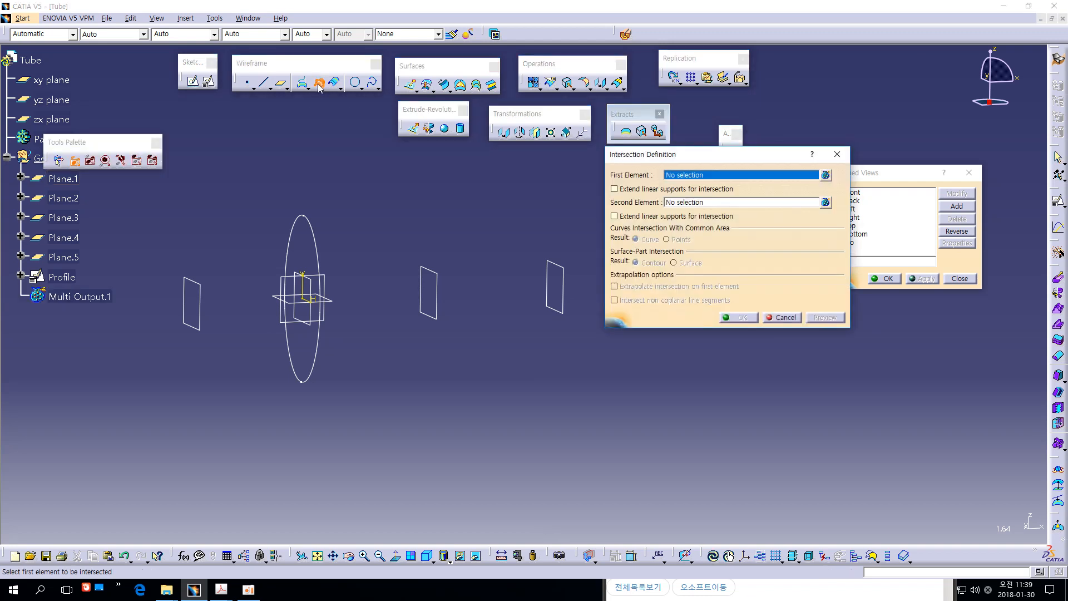
{"action": "left_click_drag", "start_coordinate": [674, 155], "coordinate": [557, 157]}
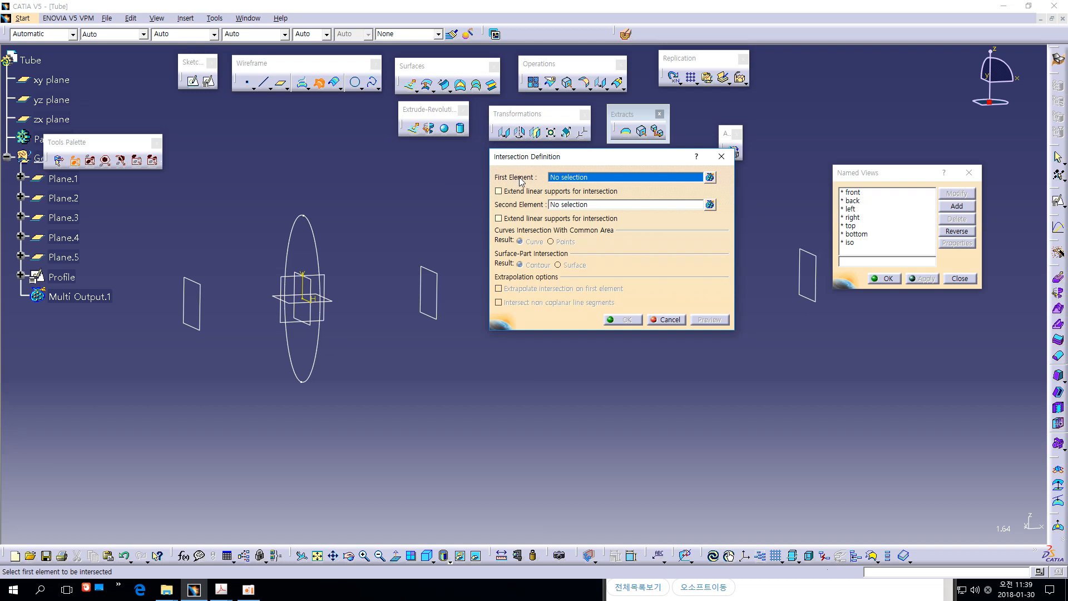
{"action": "left_click", "coordinate": [315, 231]}
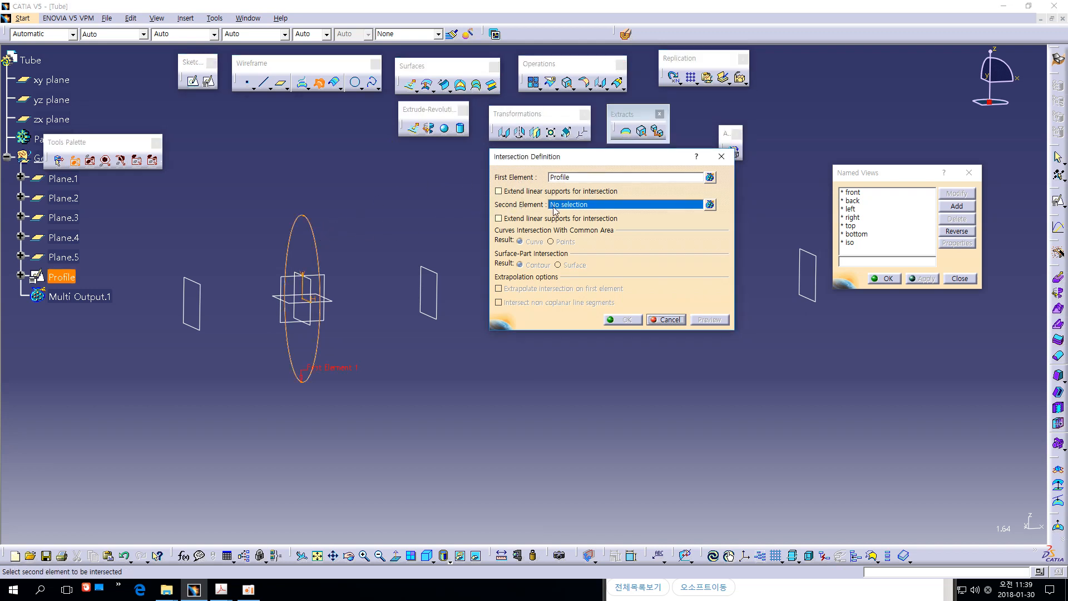
{"action": "middle_click_drag", "start_coordinate": [456, 372], "coordinate": [379, 342]}
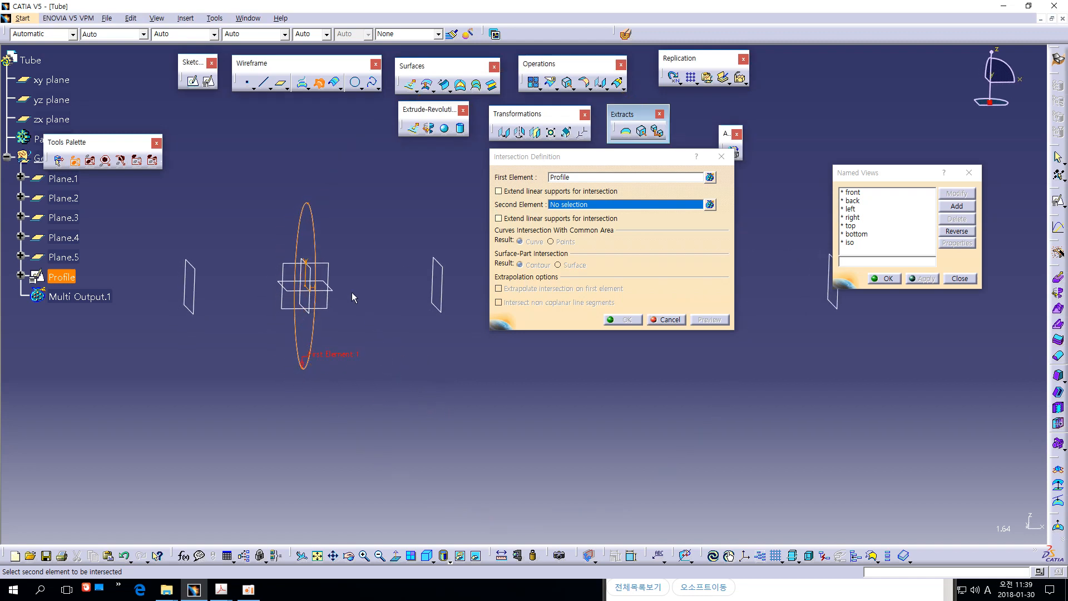
{"action": "left_click", "coordinate": [329, 273]}
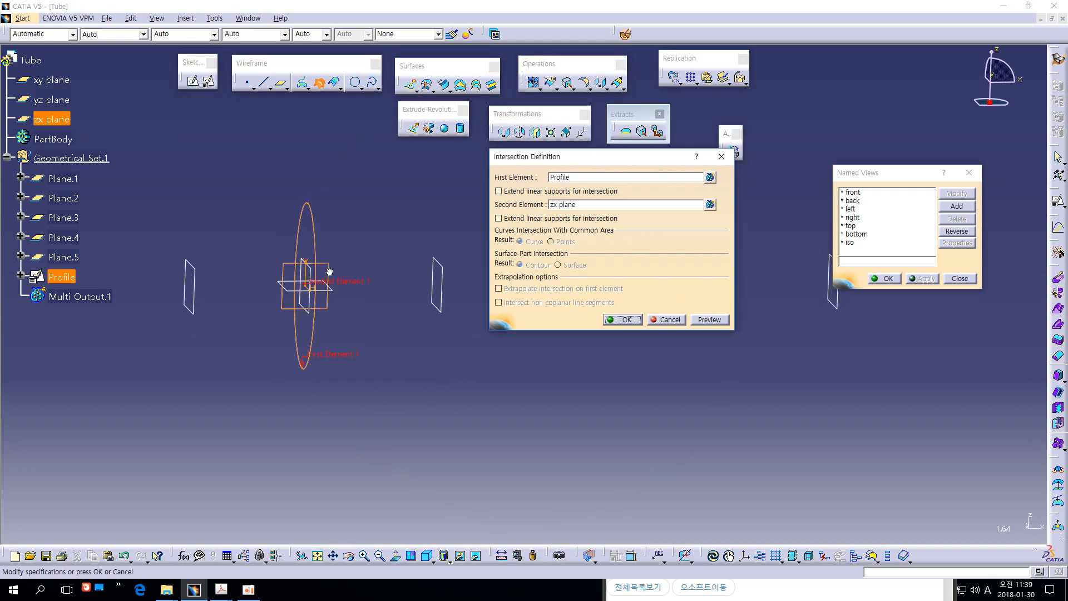
{"action": "middle_click_drag", "start_coordinate": [436, 381], "coordinate": [348, 246]}
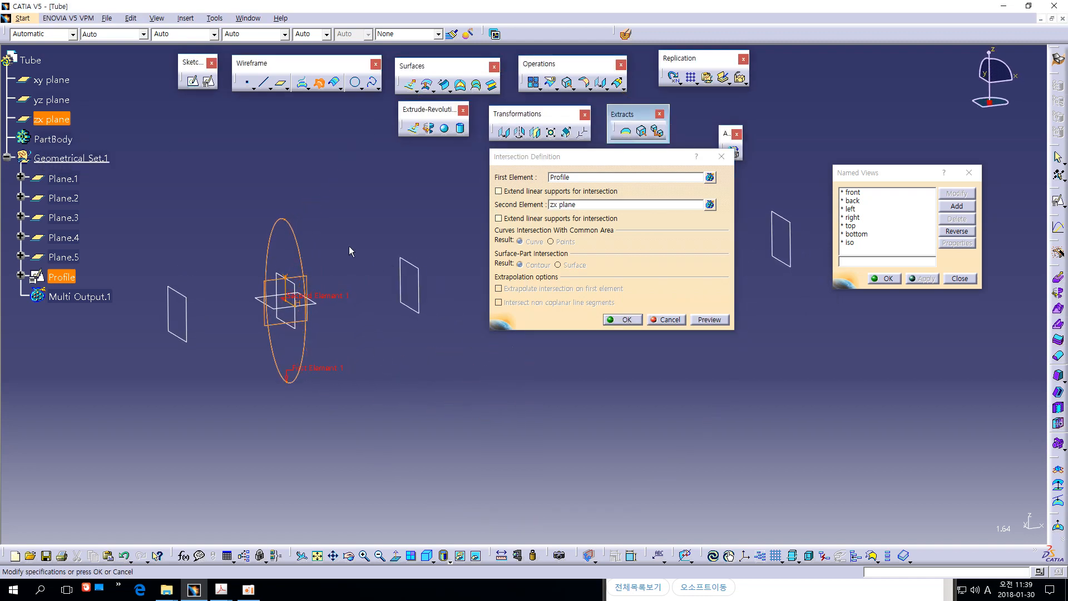
{"action": "middle_click_drag", "start_coordinate": [375, 303], "coordinate": [462, 275]}
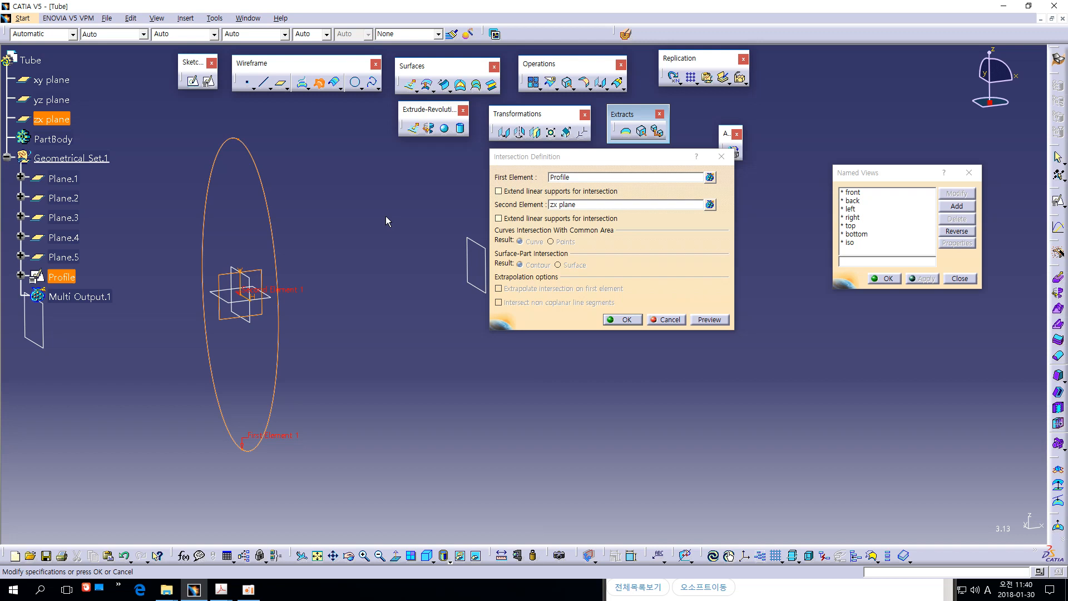
{"action": "middle_click_drag", "start_coordinate": [386, 216], "coordinate": [462, 216]}
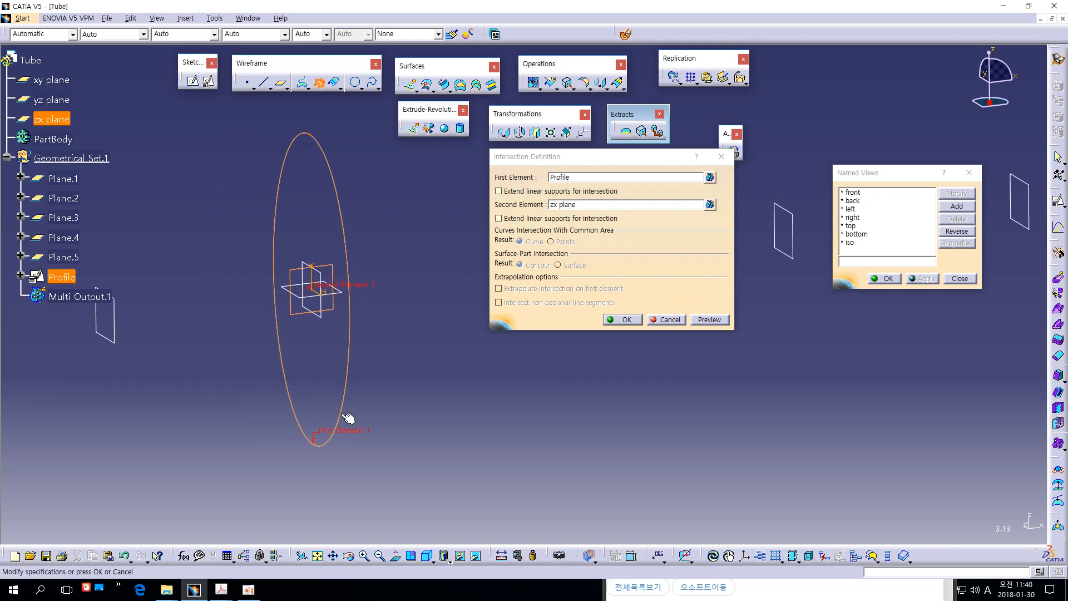
{"action": "left_click", "coordinate": [627, 320]}
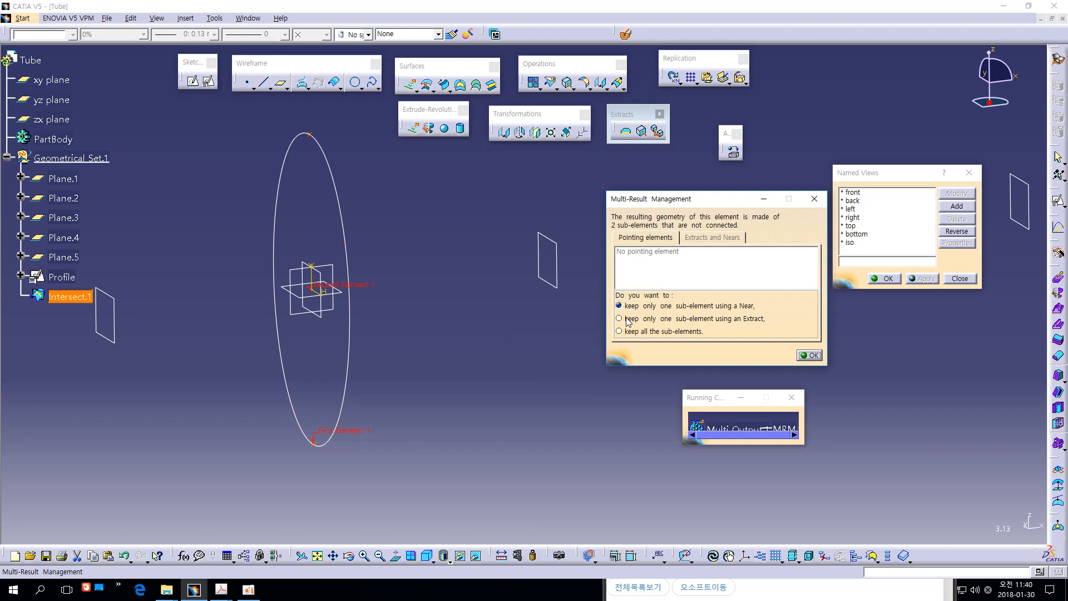
{"action": "left_click_drag", "start_coordinate": [723, 201], "coordinate": [518, 185]}
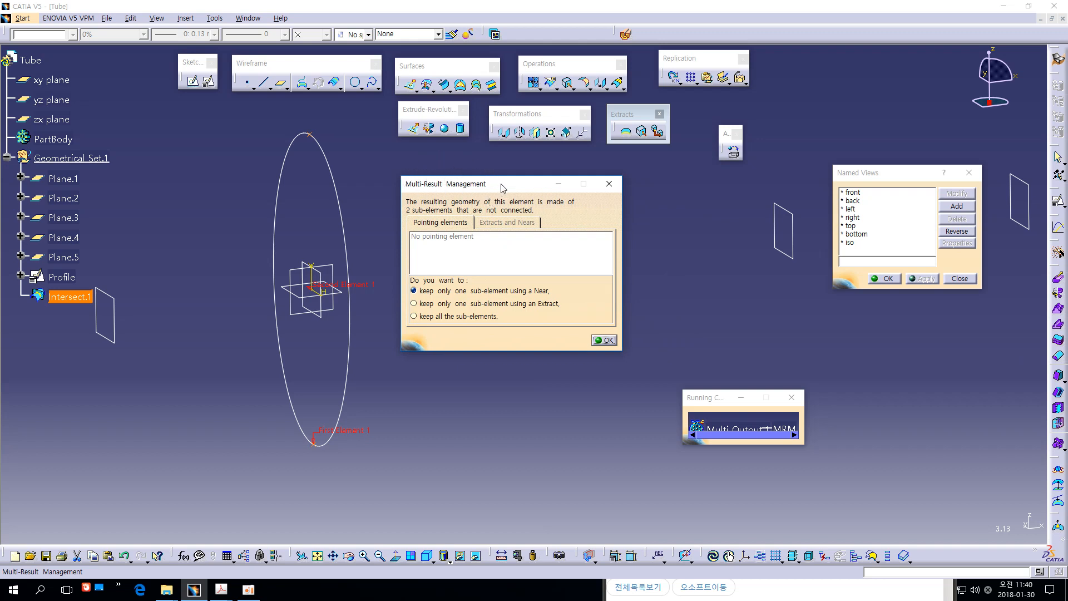
{"action": "left_click_drag", "start_coordinate": [505, 184], "coordinate": [560, 168]}
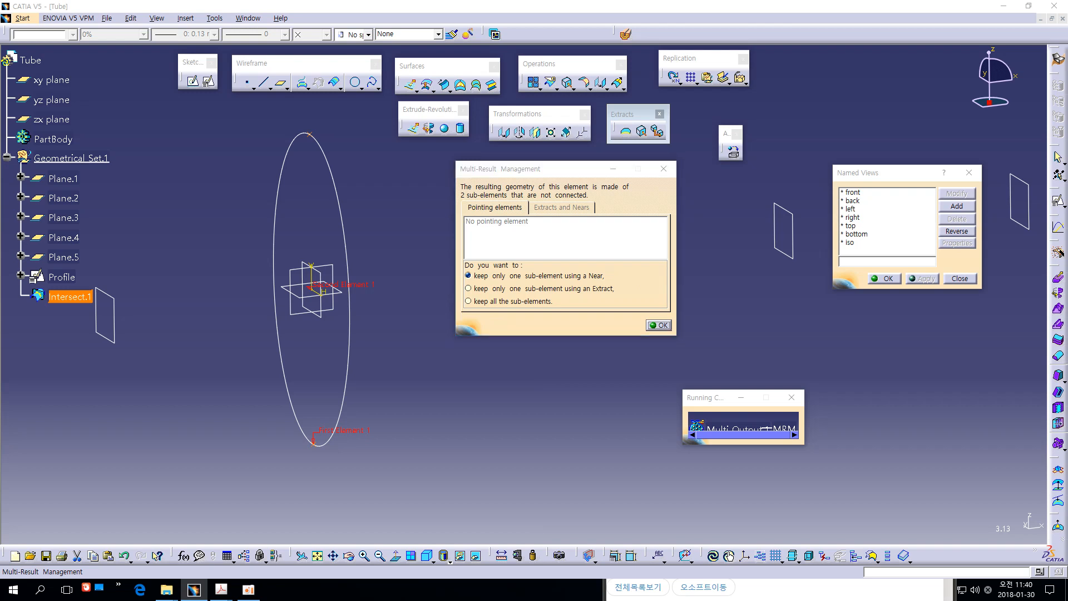
{"action": "left_click_drag", "start_coordinate": [457, 274], "coordinate": [460, 304]}
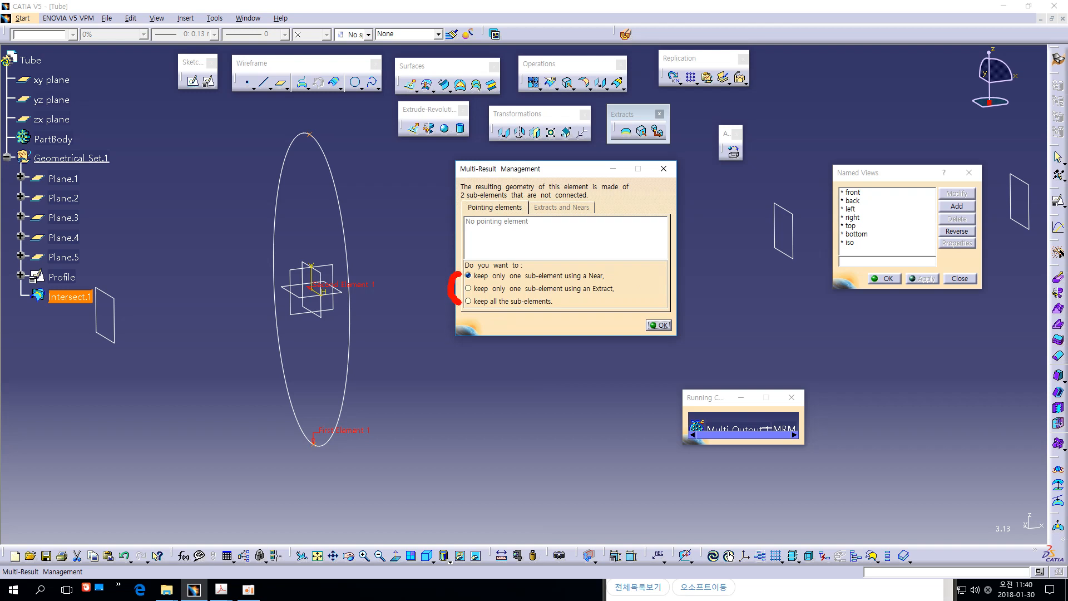
{"action": "left_click_drag", "start_coordinate": [460, 304], "coordinate": [537, 310]}
{"action": "mouse_move", "coordinate": [326, 147]}
{"action": "left_mouse_down"}
{"action": "mouse_move", "coordinate": [301, 139]}
{"action": "mouse_move", "coordinate": [315, 131]}
{"action": "left_mouse_up"}
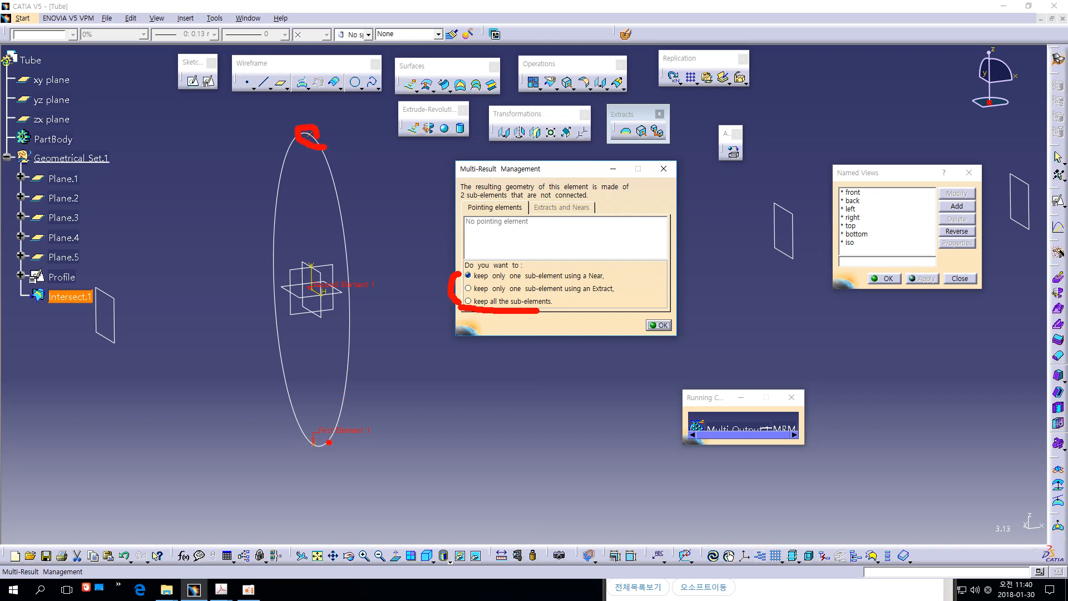
{"action": "mouse_move", "coordinate": [329, 445]}
{"action": "left_mouse_down"}
{"action": "mouse_move", "coordinate": [311, 451]}
{"action": "mouse_move", "coordinate": [336, 448]}
{"action": "left_mouse_up"}
{"action": "mouse_move", "coordinate": [470, 270]}
{"action": "left_mouse_down"}
{"action": "mouse_move", "coordinate": [486, 284]}
{"action": "mouse_move", "coordinate": [457, 286]}
{"action": "mouse_move", "coordinate": [479, 273]}
{"action": "left_mouse_up"}
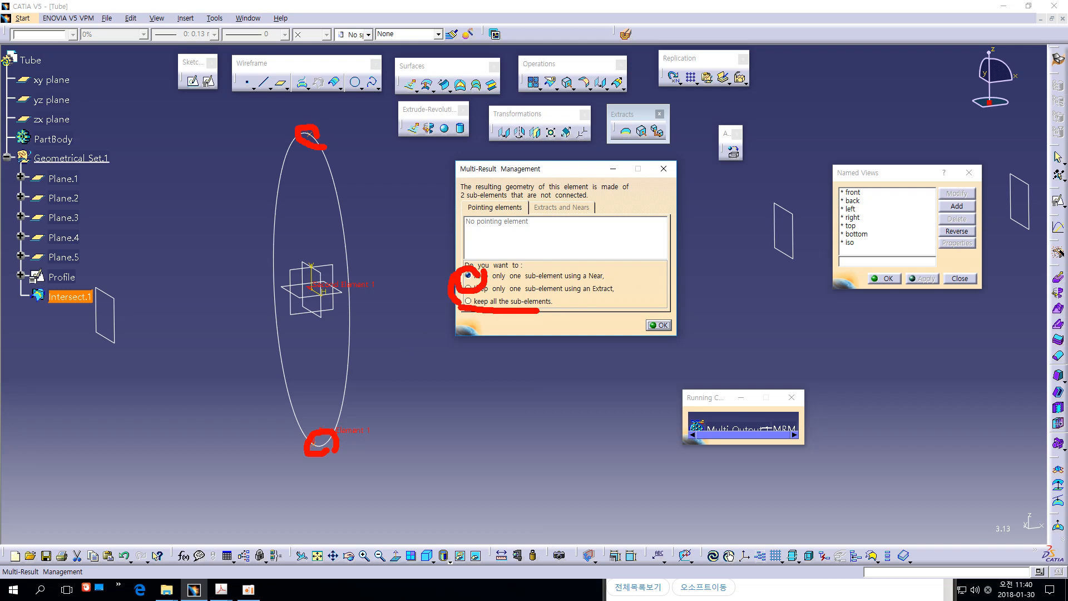
{"action": "key", "text": "Escape"}
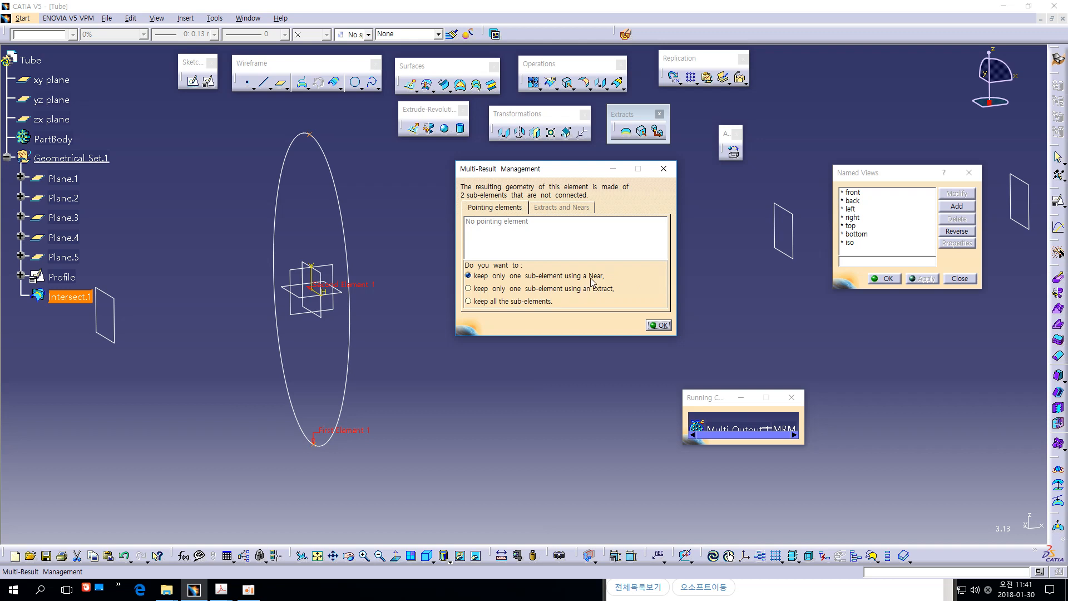
Keep only one intersection sub-element using an Extract, picking the ellipse's top point with Point continuity propagation
{"action": "left_click", "coordinate": [474, 289]}
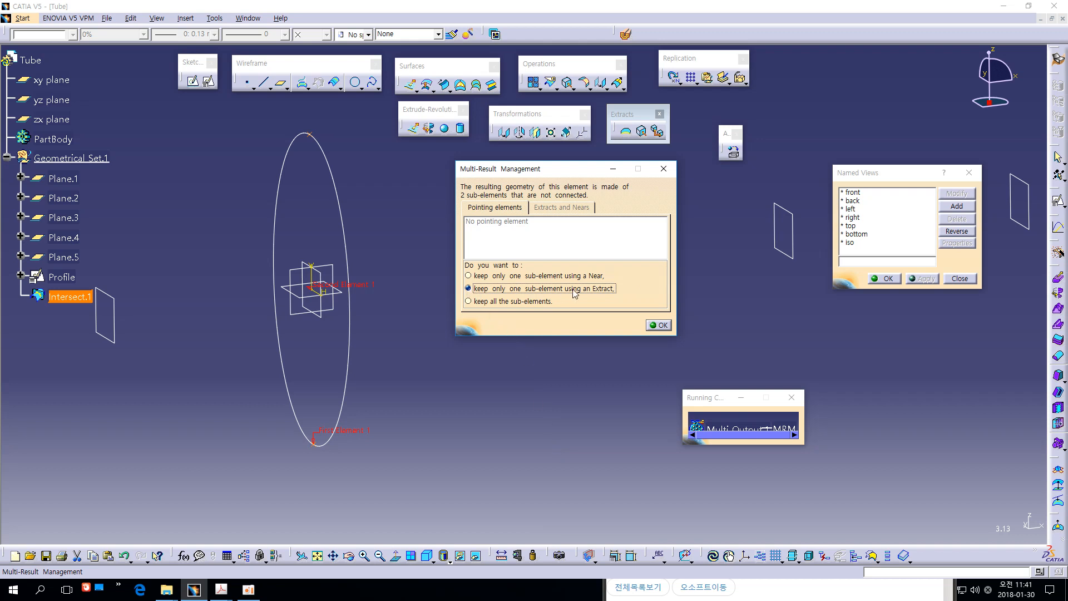
{"action": "left_click", "coordinate": [660, 326]}
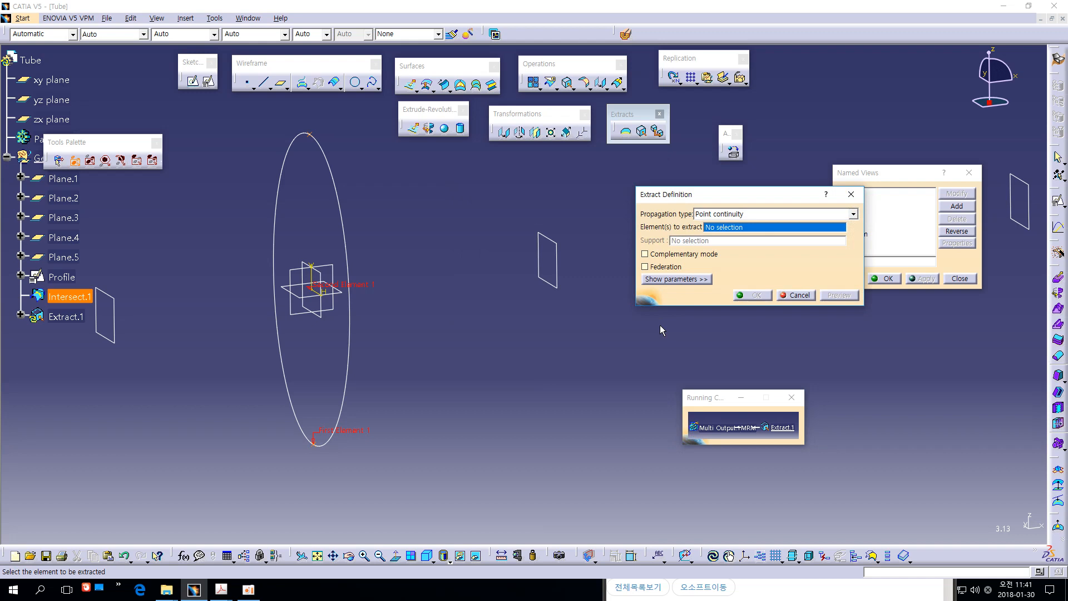
{"action": "left_click_drag", "start_coordinate": [672, 200], "coordinate": [516, 205]}
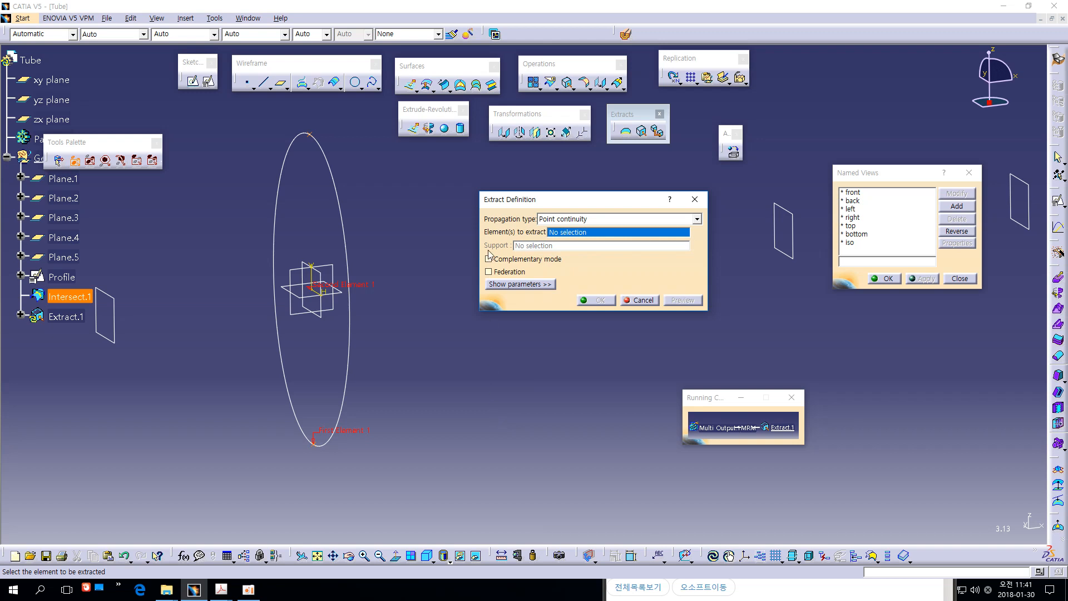
{"action": "left_click", "coordinate": [571, 222]}
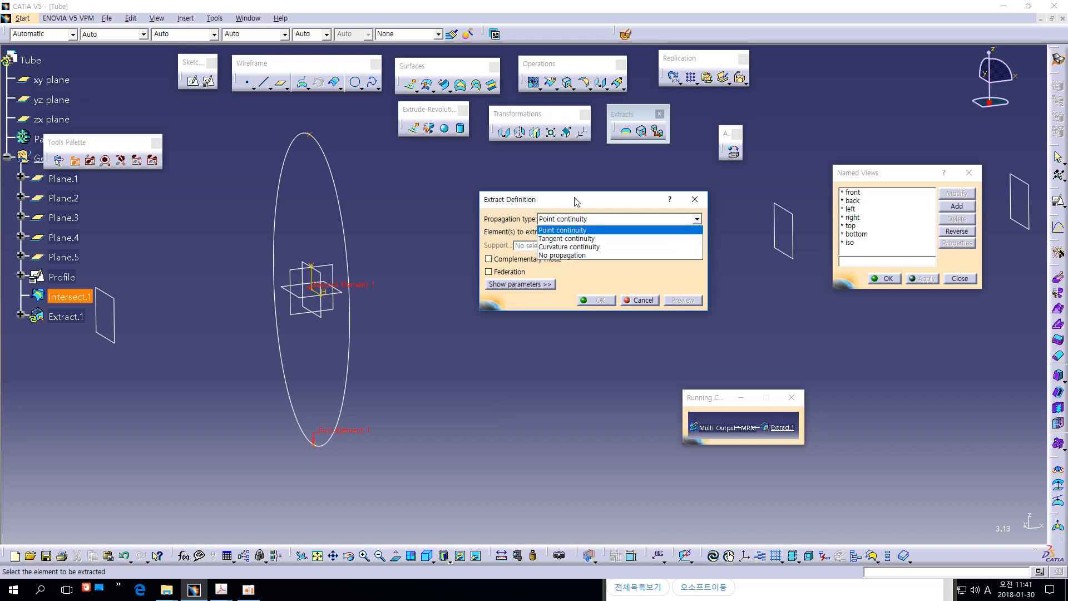
{"action": "left_click", "coordinate": [576, 218]}
{"action": "left_click", "coordinate": [578, 219]}
{"action": "left_click", "coordinate": [561, 200]}
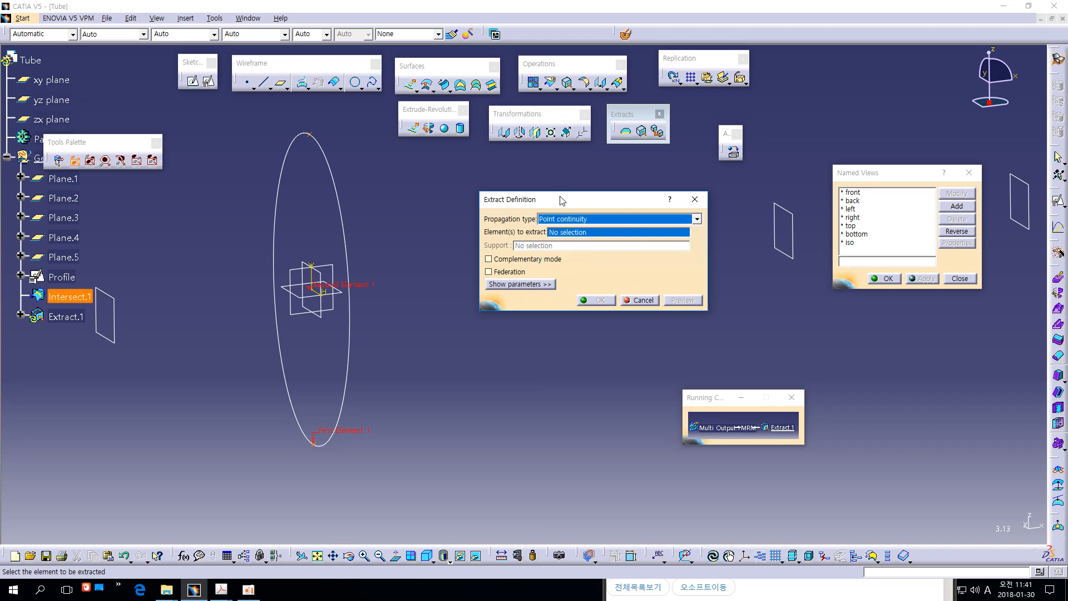
{"action": "left_click", "coordinate": [562, 238]}
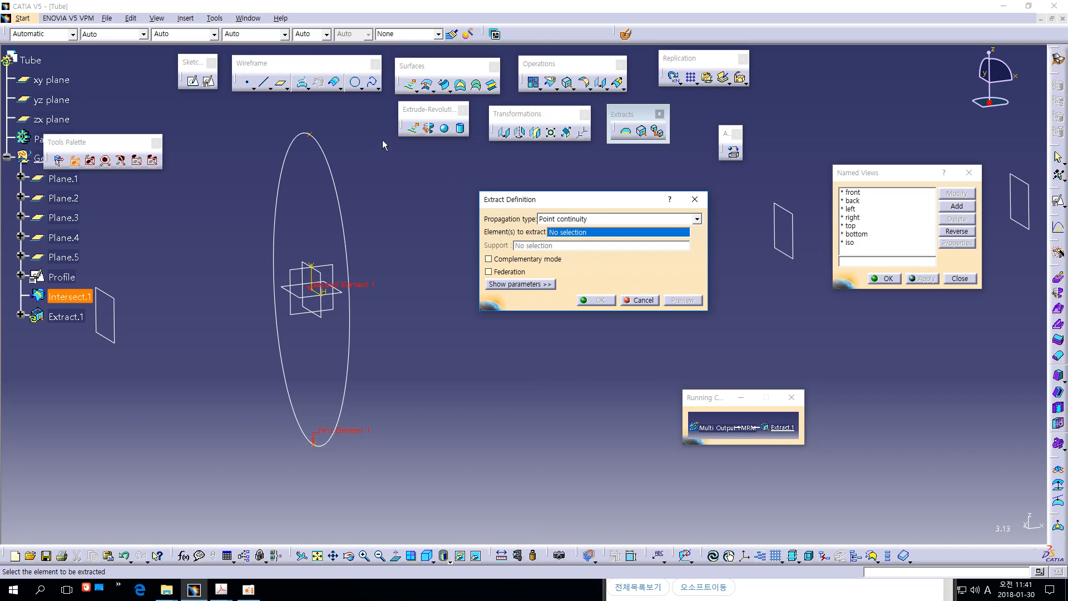
{"action": "left_click", "coordinate": [313, 137]}
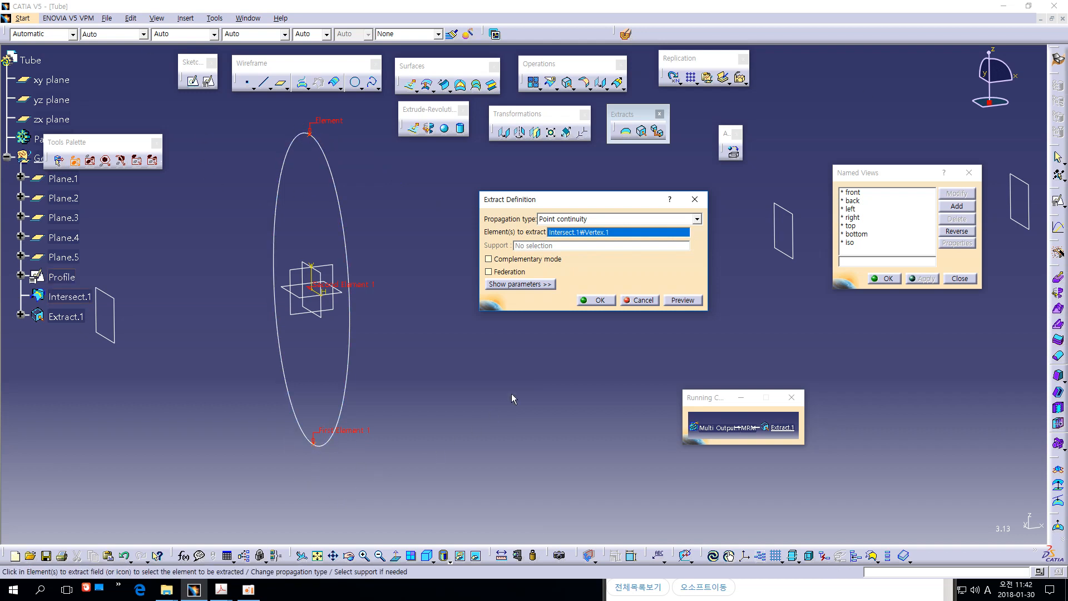
{"action": "left_click", "coordinate": [595, 301]}
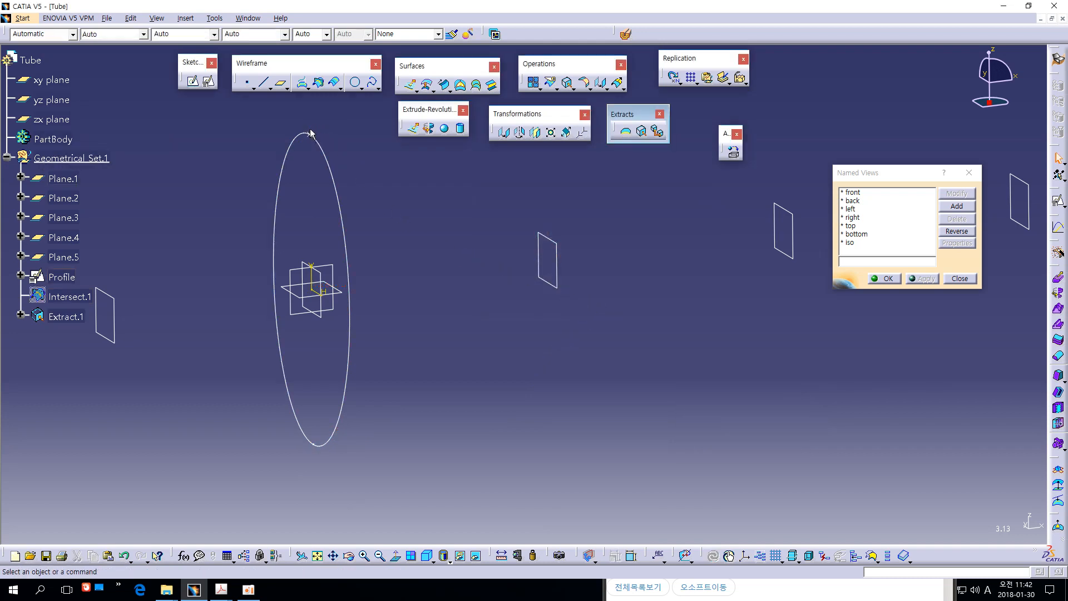
Float the point creation tools as a separate palette beside the ellipse for quick access
{"action": "middle_click_drag", "start_coordinate": [447, 359], "coordinate": [480, 315]}
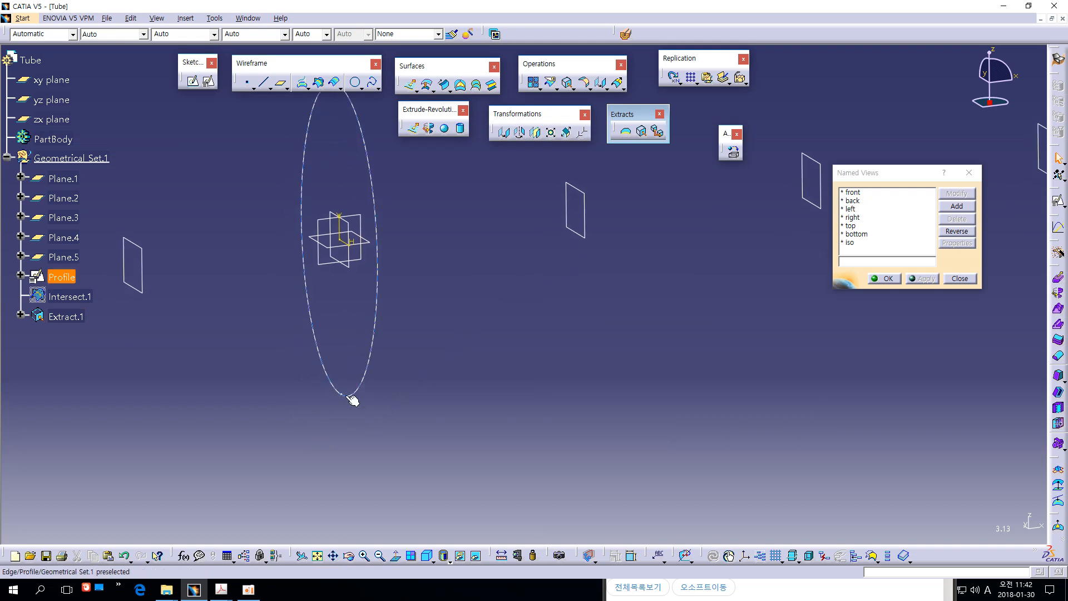
{"action": "middle_click_drag", "start_coordinate": [460, 325], "coordinate": [465, 333], "text": "ctrl"}
{"action": "middle_click_drag", "start_coordinate": [481, 294], "coordinate": [450, 314]}
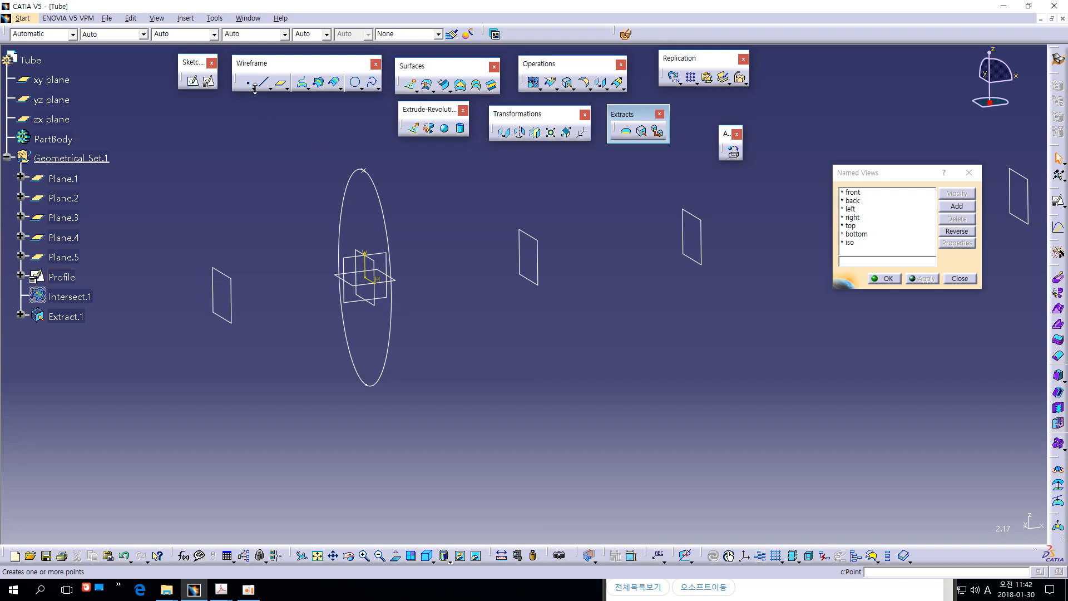
{"action": "left_click_drag", "start_coordinate": [255, 89], "coordinate": [248, 134]}
{"action": "middle_click_drag", "start_coordinate": [428, 352], "coordinate": [434, 313]}
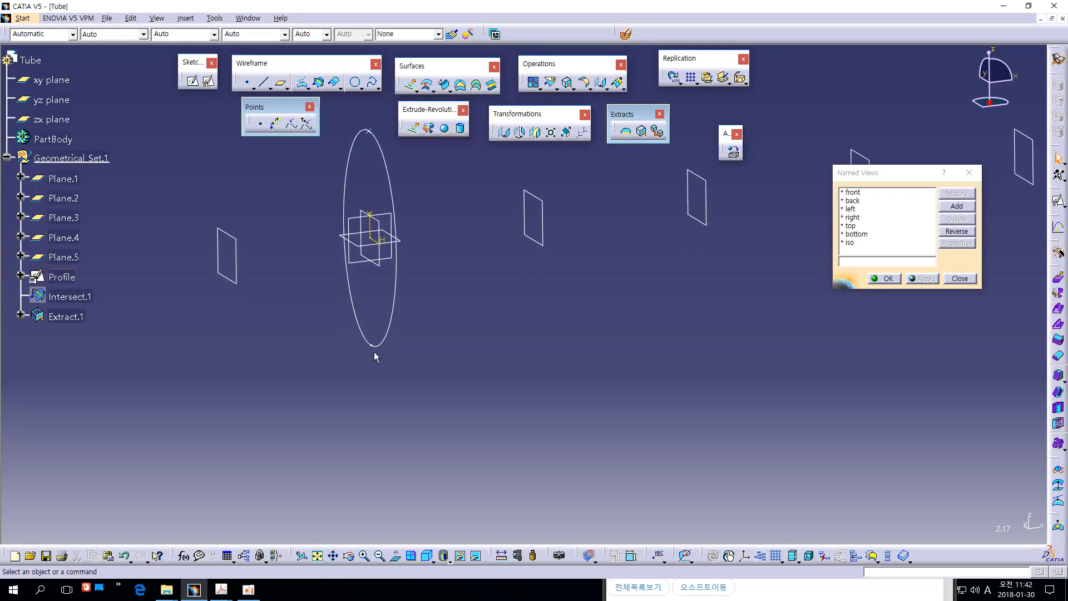
{"action": "middle_click_drag", "start_coordinate": [430, 301], "coordinate": [430, 331]}
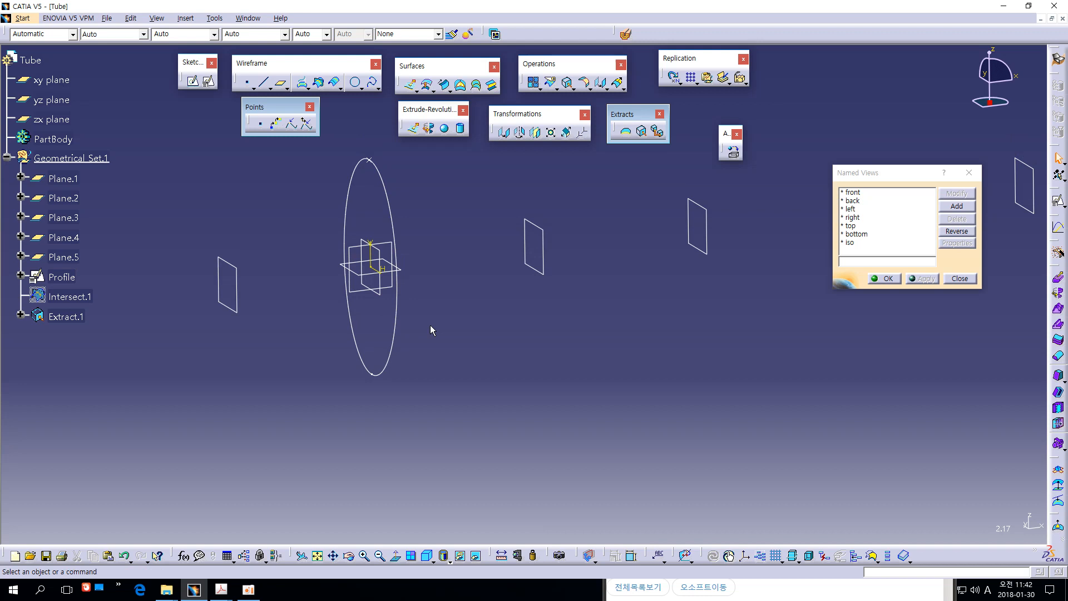
Create an Extremum point on the Profile ellipse using the Z Component direction and the Min option
{"action": "left_click", "coordinate": [292, 128]}
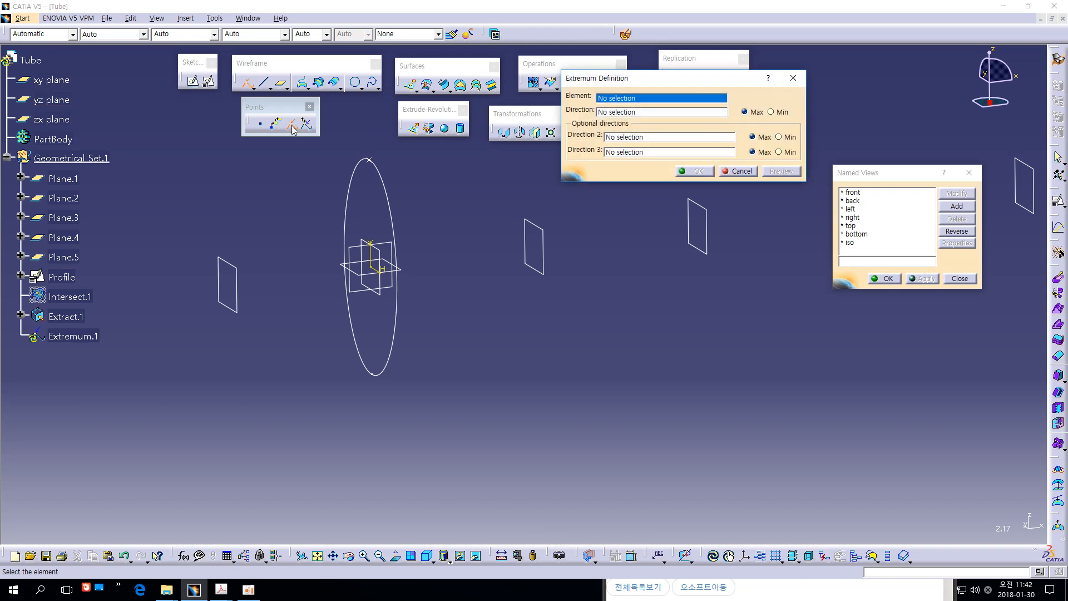
{"action": "left_click_drag", "start_coordinate": [662, 77], "coordinate": [573, 195]}
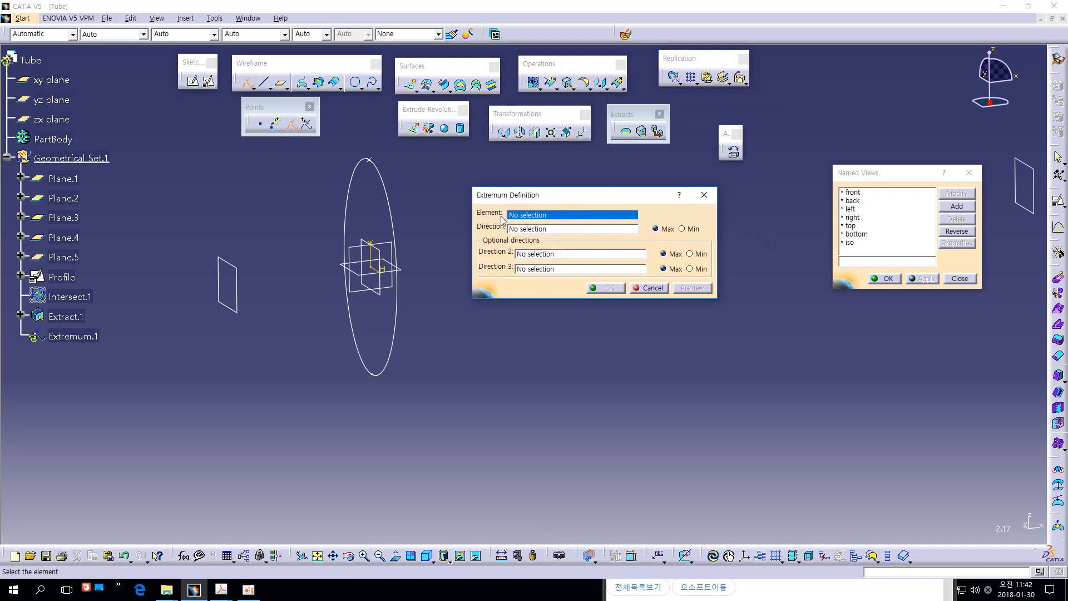
{"action": "left_click", "coordinate": [397, 363]}
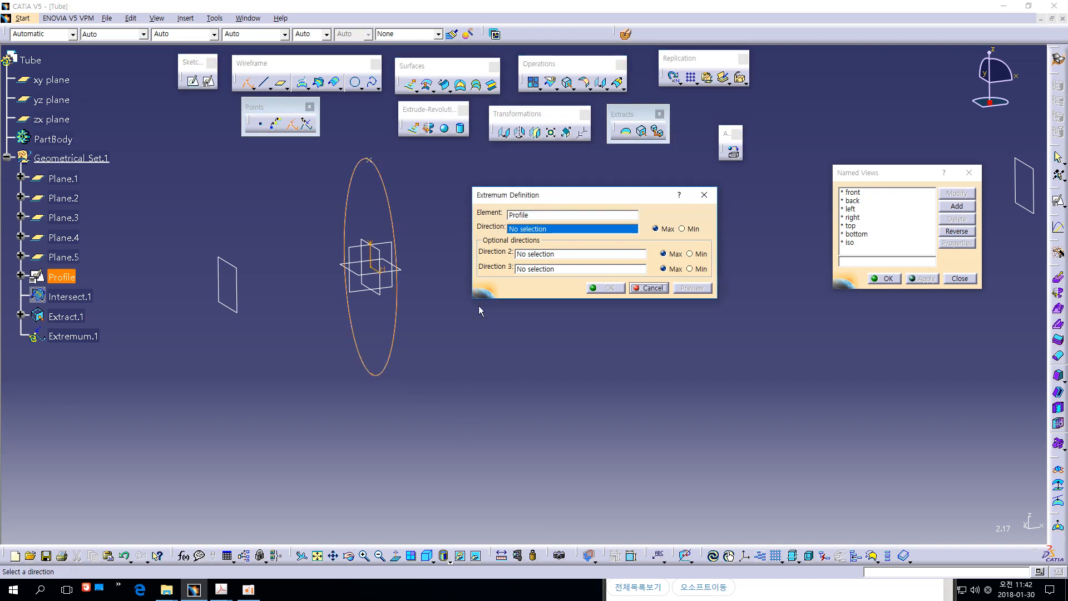
{"action": "right_click", "coordinate": [520, 233]}
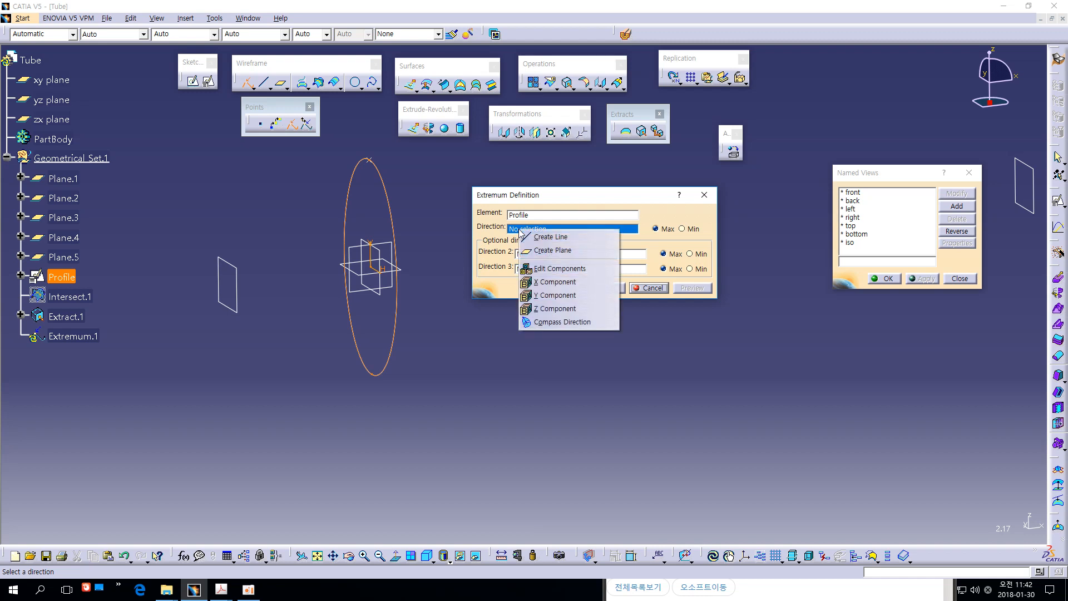
{"action": "left_click", "coordinate": [549, 309]}
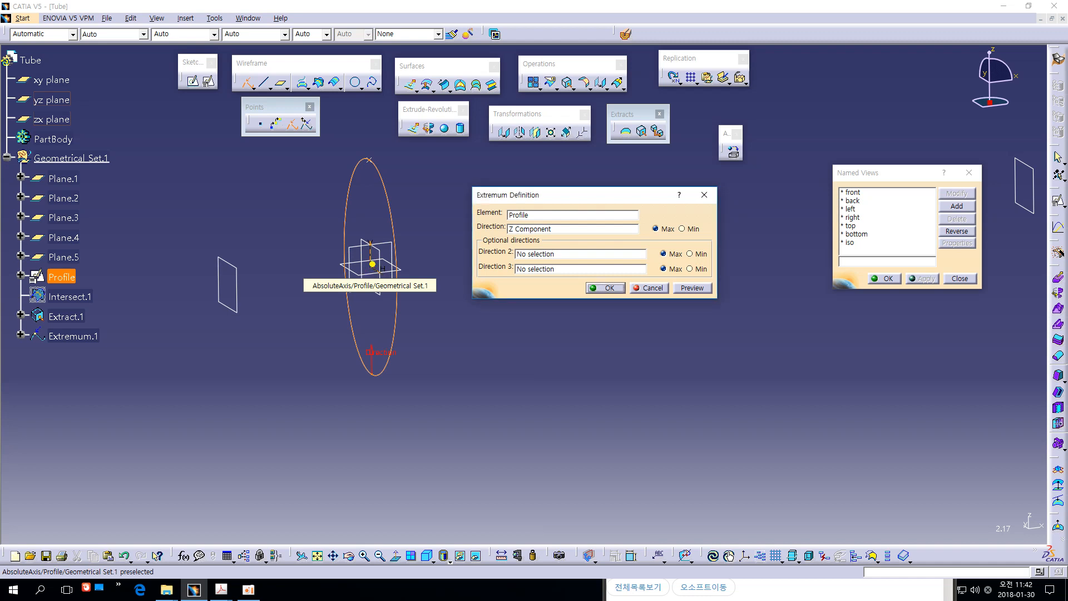
{"action": "mouse_move", "coordinate": [373, 264]}
{"action": "left_mouse_down"}
{"action": "mouse_move", "coordinate": [374, 218]}
{"action": "mouse_move", "coordinate": [325, 223]}
{"action": "mouse_move", "coordinate": [322, 246]}
{"action": "mouse_move", "coordinate": [330, 235]}
{"action": "left_mouse_up"}
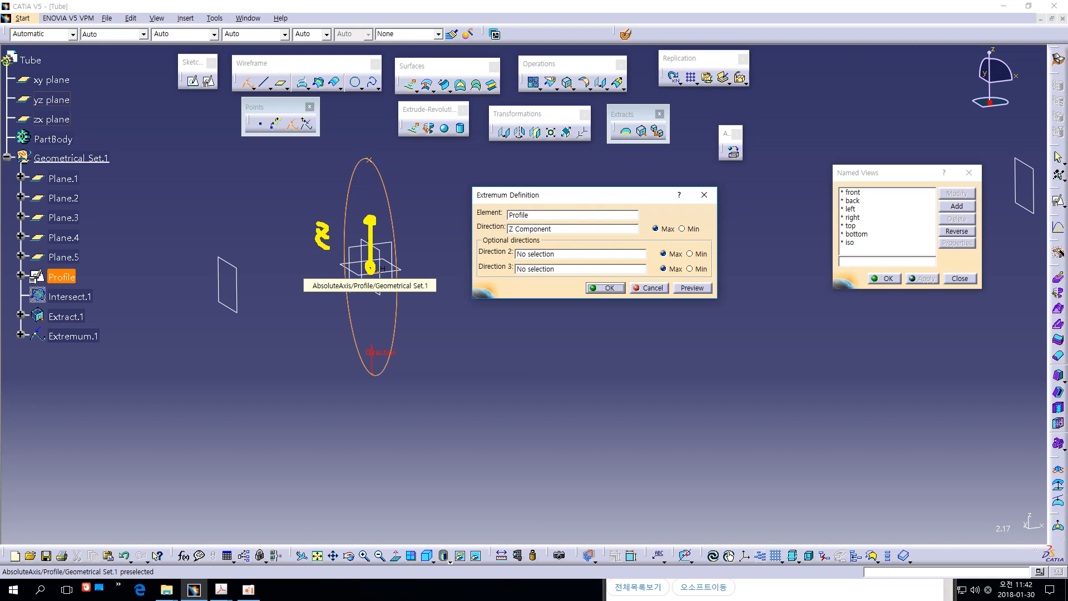
{"action": "mouse_move", "coordinate": [508, 236]}
{"action": "left_mouse_down"}
{"action": "mouse_move", "coordinate": [540, 237]}
{"action": "mouse_move", "coordinate": [550, 226]}
{"action": "mouse_move", "coordinate": [505, 222]}
{"action": "left_mouse_up"}
{"action": "left_click_drag", "start_coordinate": [669, 238], "coordinate": [655, 242]}
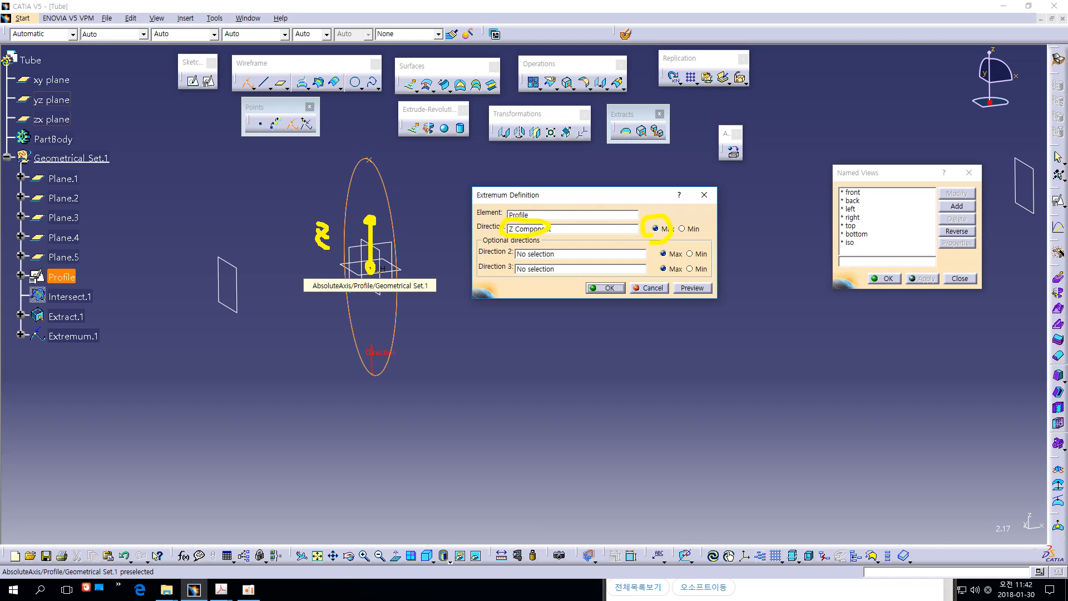
{"action": "mouse_move", "coordinate": [363, 152]}
{"action": "left_mouse_down"}
{"action": "mouse_move", "coordinate": [368, 159]}
{"action": "mouse_move", "coordinate": [384, 138]}
{"action": "left_mouse_up"}
{"action": "mouse_move", "coordinate": [376, 385]}
{"action": "left_mouse_down"}
{"action": "mouse_move", "coordinate": [380, 371]}
{"action": "mouse_move", "coordinate": [378, 383]}
{"action": "left_mouse_up"}
{"action": "left_click", "coordinate": [682, 229]}
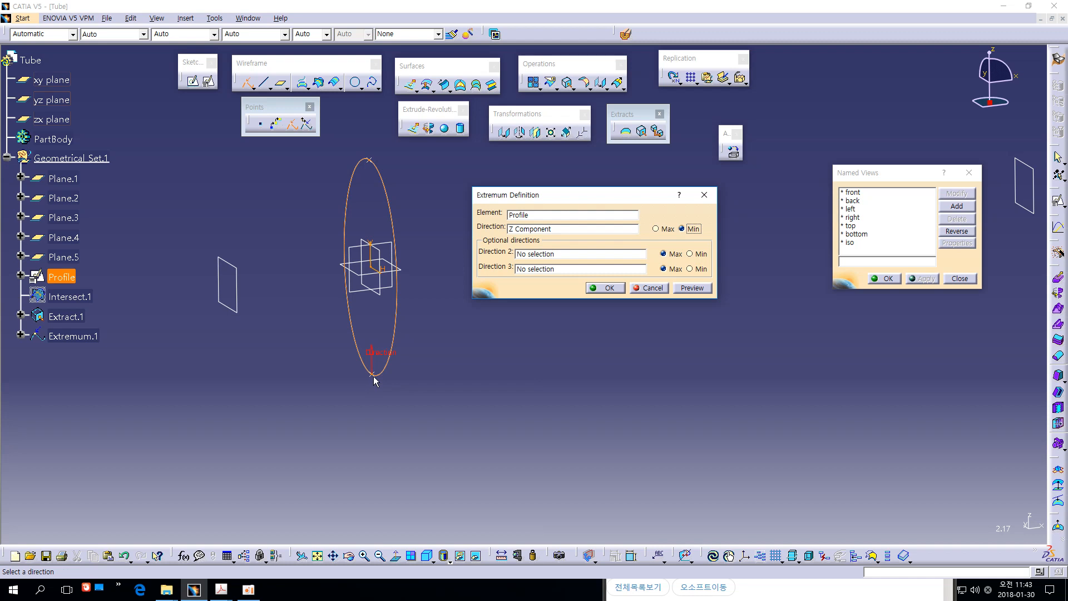
{"action": "left_click", "coordinate": [605, 287]}
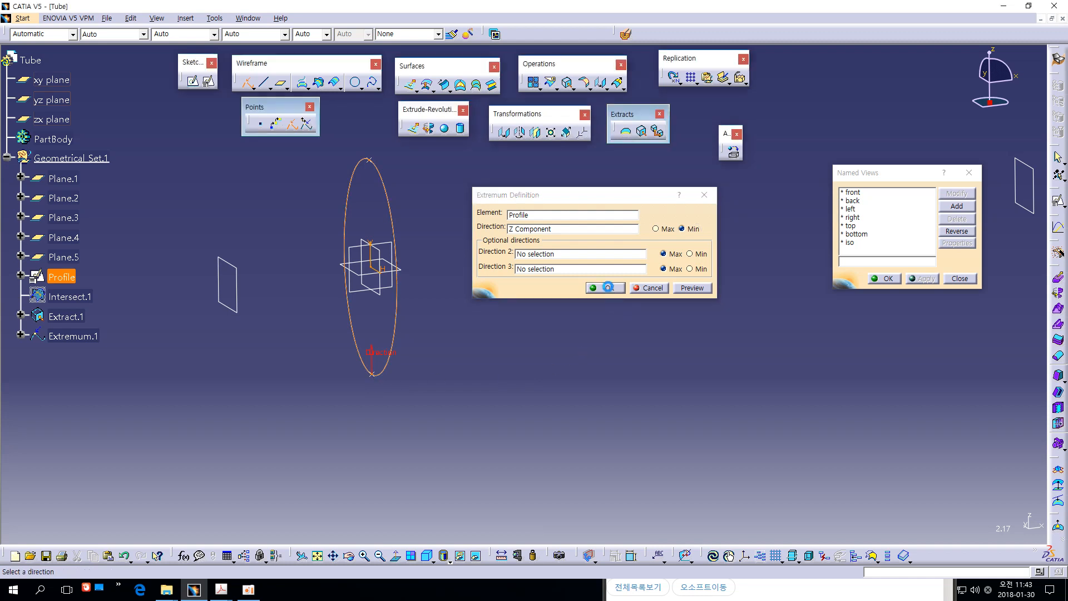
Start a positioned sketch on the zx plane in the front view with its H direction reversed
{"action": "mouse_move", "coordinate": [489, 306]}
{"action": "middle_mouse_down"}
{"action": "mouse_move", "coordinate": [565, 305]}
{"action": "mouse_move", "coordinate": [599, 291]}
{"action": "mouse_move", "coordinate": [523, 304]}
{"action": "mouse_move", "coordinate": [517, 321]}
{"action": "middle_mouse_up"}
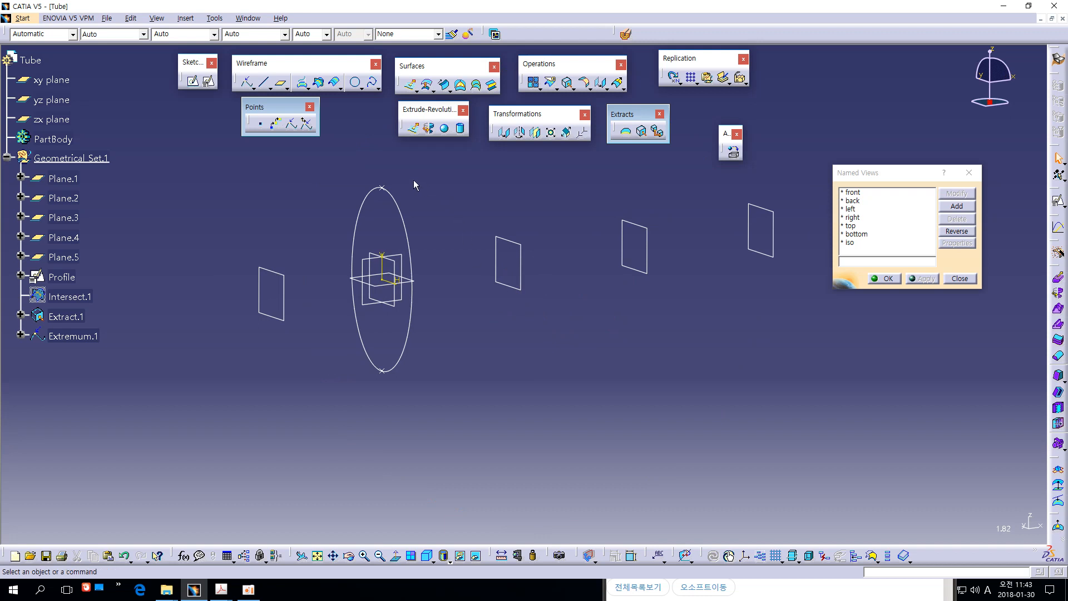
{"action": "middle_click_drag", "start_coordinate": [585, 327], "coordinate": [520, 352]}
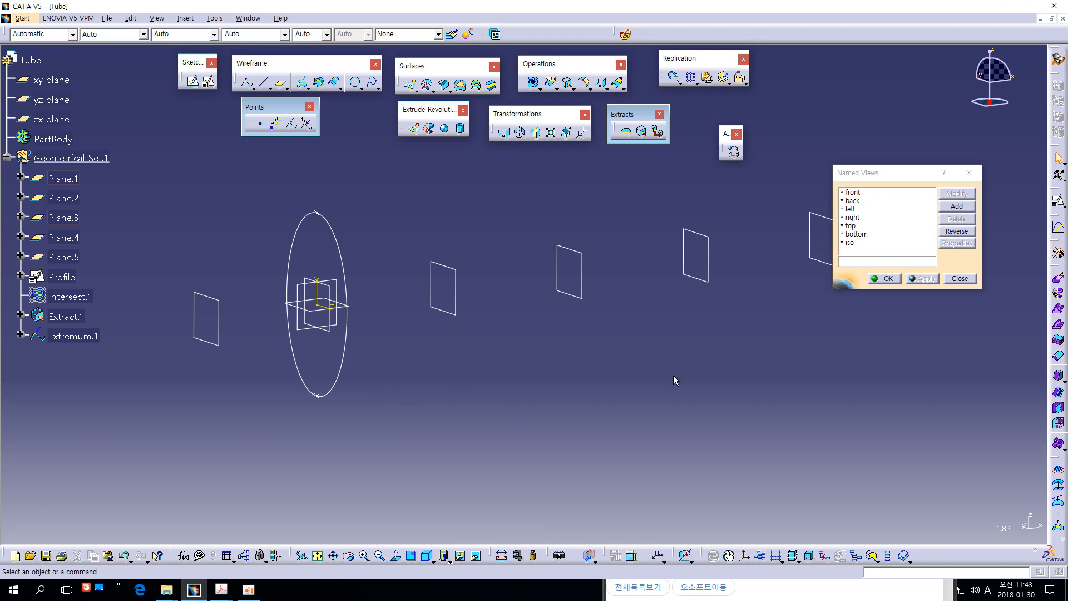
{"action": "middle_click_drag", "start_coordinate": [665, 360], "coordinate": [657, 375]}
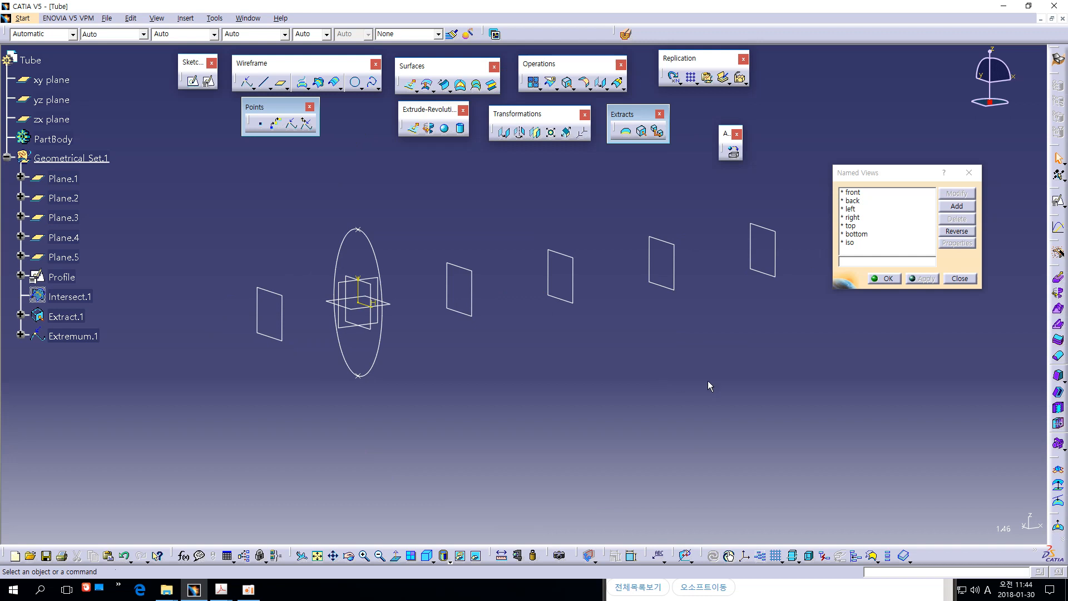
{"action": "left_click", "coordinate": [855, 193]}
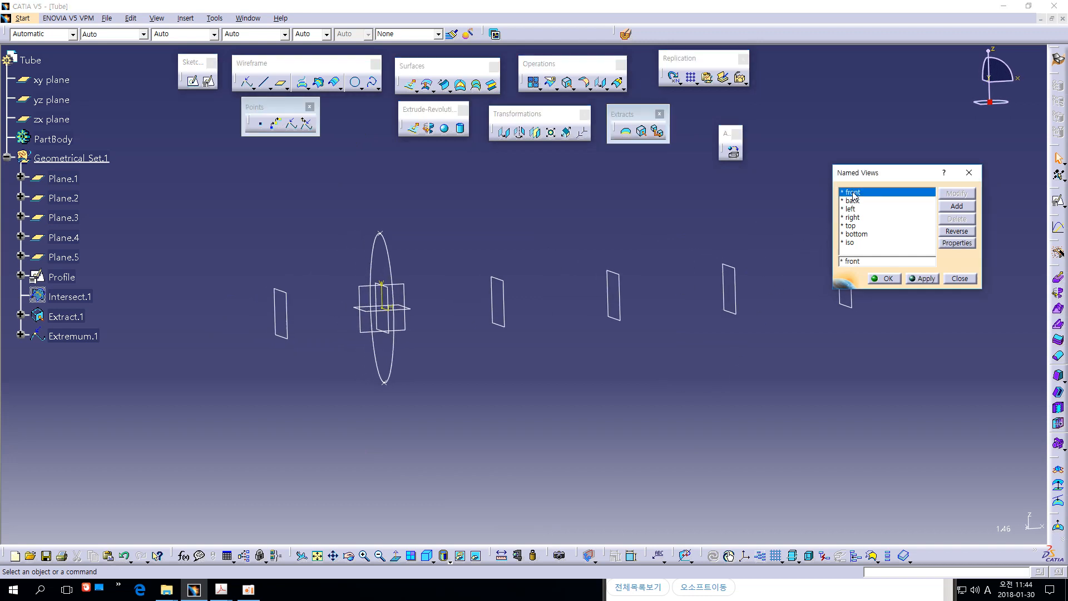
{"action": "left_click", "coordinate": [695, 372]}
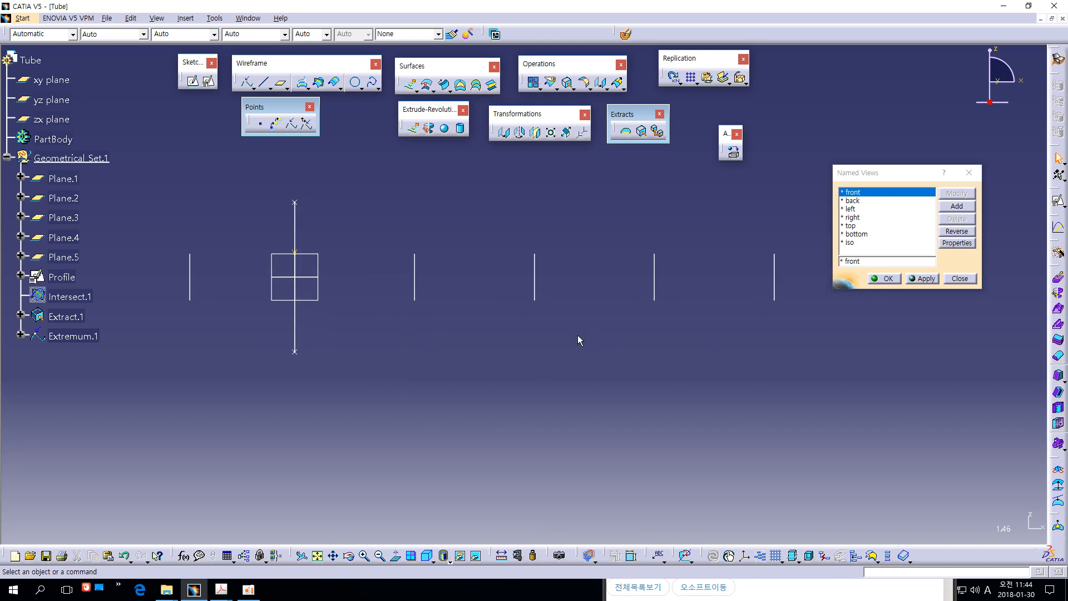
{"action": "left_click", "coordinate": [322, 301]}
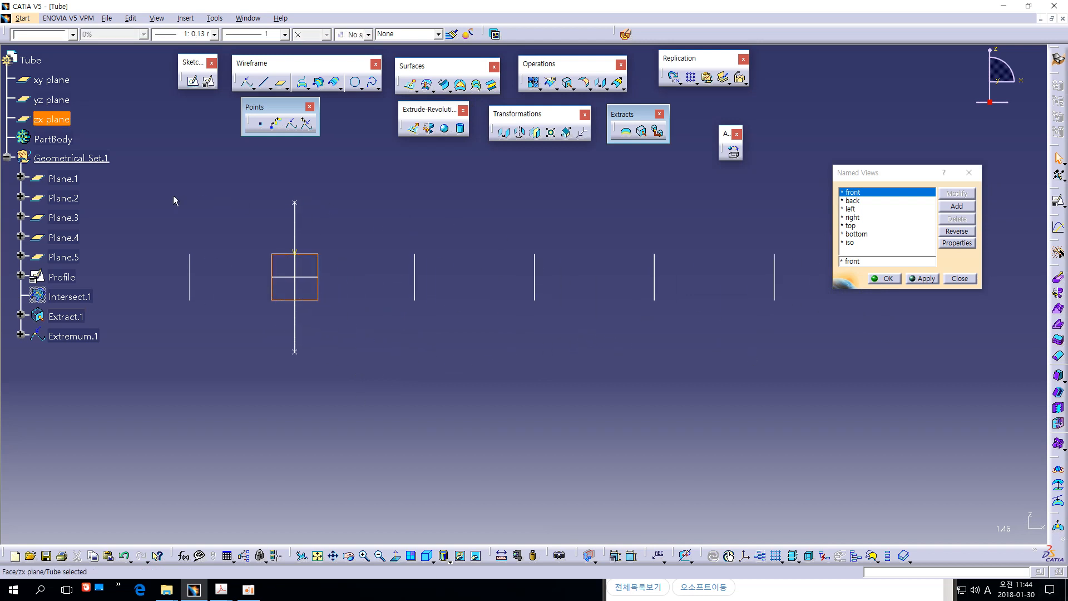
{"action": "left_click", "coordinate": [209, 82]}
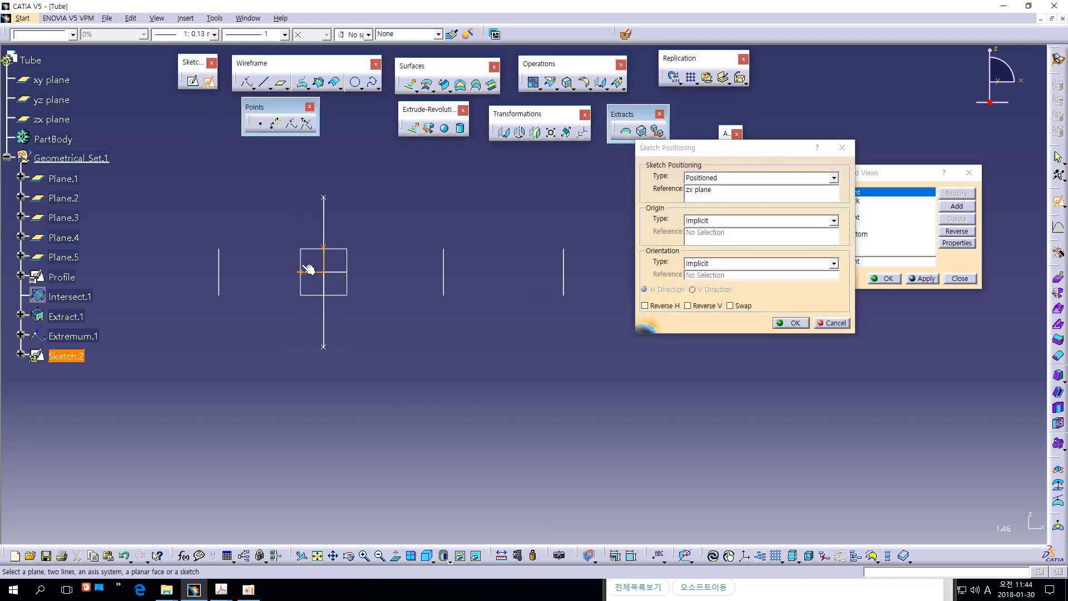
{"action": "left_click", "coordinate": [669, 307]}
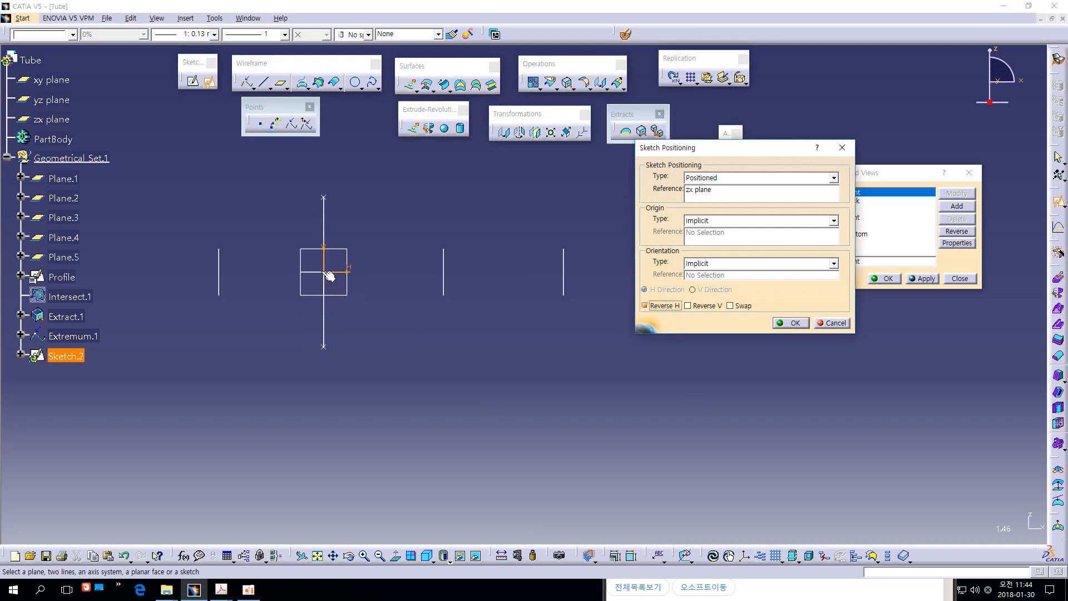
{"action": "left_click", "coordinate": [791, 323]}
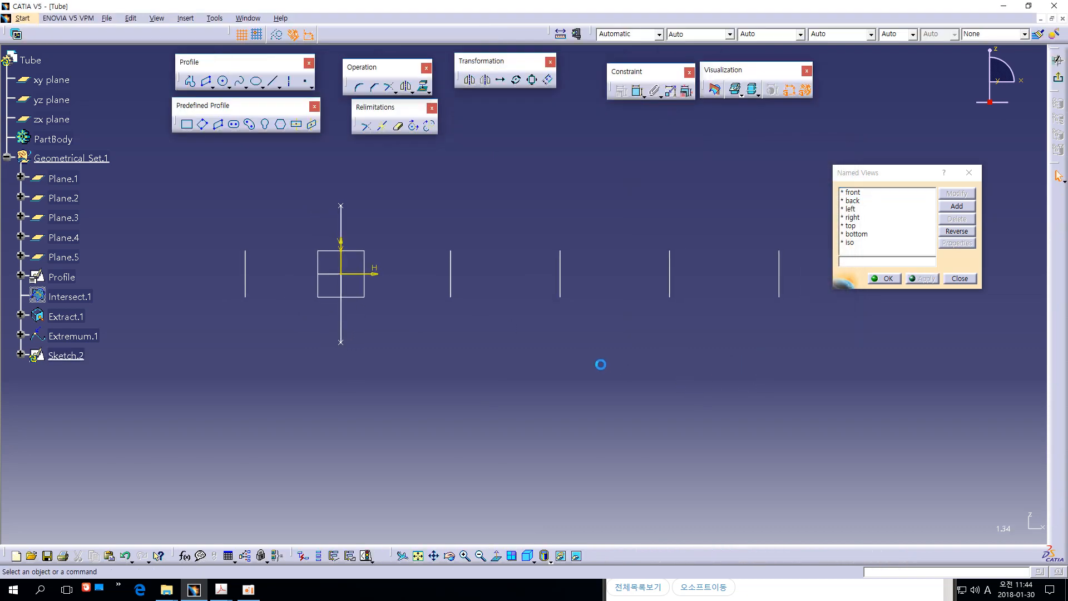
Switch to the Acrobat drawing and mark the lower curve as guide G1 and the wavy upper curve as G2
{"action": "key", "text": "alt+Tab"}
{"action": "mouse_move", "coordinate": [653, 129]}
{"action": "left_mouse_down"}
{"action": "mouse_move", "coordinate": [649, 178]}
{"action": "mouse_move", "coordinate": [656, 171]}
{"action": "left_mouse_up"}
{"action": "mouse_move", "coordinate": [655, 272]}
{"action": "left_mouse_down"}
{"action": "mouse_move", "coordinate": [644, 311]}
{"action": "mouse_move", "coordinate": [655, 306]}
{"action": "left_mouse_up"}
{"action": "mouse_move", "coordinate": [663, 260]}
{"action": "left_mouse_down"}
{"action": "mouse_move", "coordinate": [667, 274]}
{"action": "mouse_move", "coordinate": [675, 265]}
{"action": "mouse_move", "coordinate": [669, 278]}
{"action": "mouse_move", "coordinate": [682, 278]}
{"action": "left_mouse_up"}
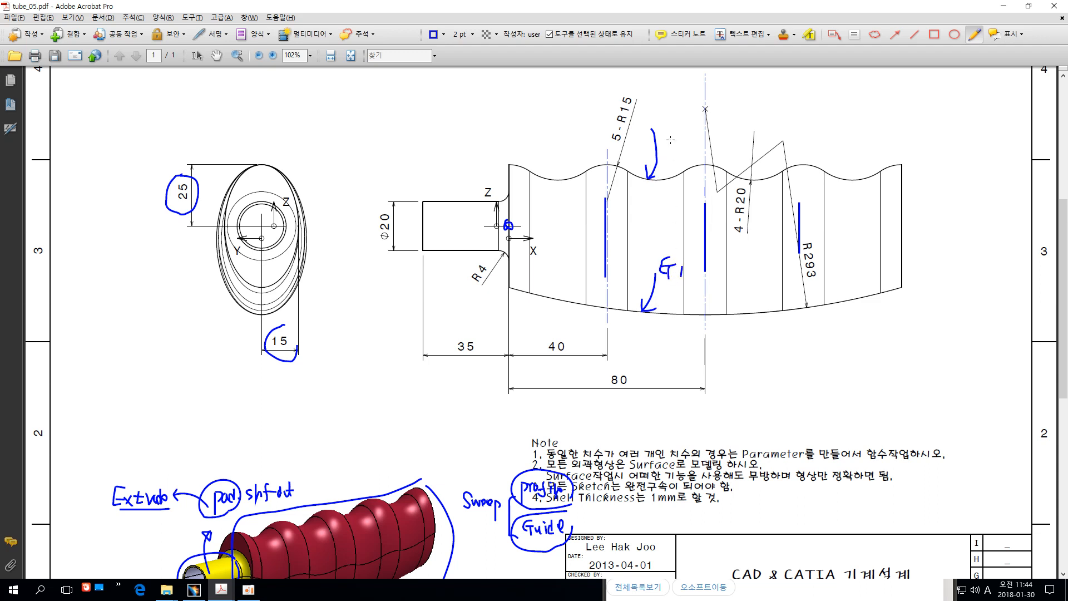
{"action": "mouse_move", "coordinate": [671, 136]}
{"action": "left_mouse_down"}
{"action": "mouse_move", "coordinate": [666, 151]}
{"action": "mouse_move", "coordinate": [677, 145]}
{"action": "mouse_move", "coordinate": [673, 155]}
{"action": "mouse_move", "coordinate": [698, 159]}
{"action": "left_mouse_up"}
{"action": "left_click_drag", "start_coordinate": [677, 242], "coordinate": [689, 250]}
Trace the lower arc, its R293 radius leader and the centre line through its centre on the drawing, and return to CATIA
{"action": "mouse_move", "coordinate": [511, 287]}
{"action": "left_mouse_down"}
{"action": "mouse_move", "coordinate": [727, 315]}
{"action": "mouse_move", "coordinate": [831, 306]}
{"action": "mouse_move", "coordinate": [904, 281]}
{"action": "left_mouse_up"}
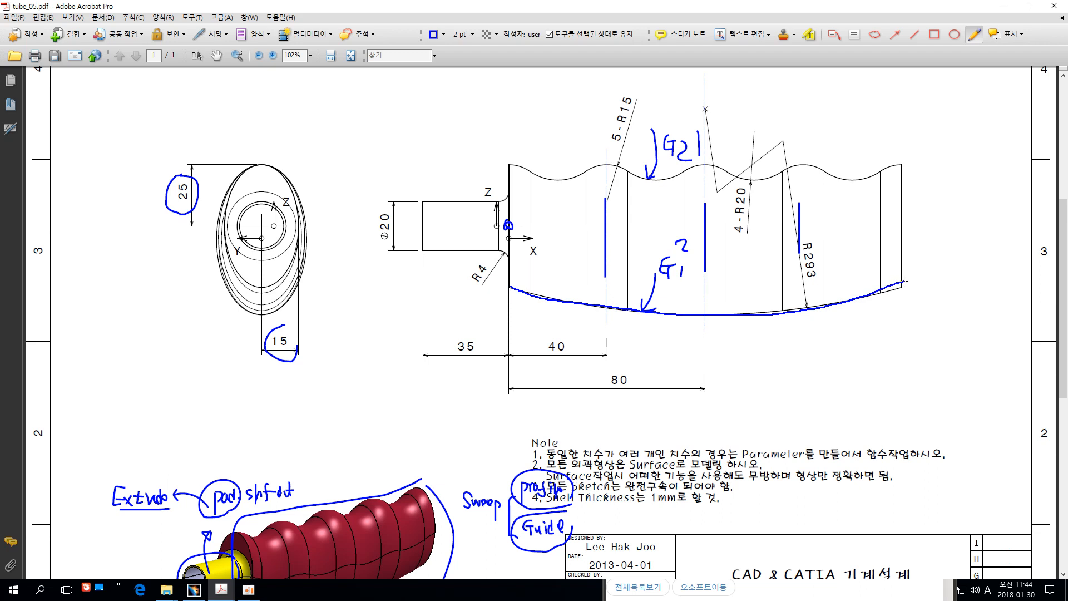
{"action": "mouse_move", "coordinate": [834, 271]}
{"action": "left_mouse_down"}
{"action": "mouse_move", "coordinate": [813, 285]}
{"action": "mouse_move", "coordinate": [782, 256]}
{"action": "mouse_move", "coordinate": [805, 226]}
{"action": "mouse_move", "coordinate": [834, 248]}
{"action": "mouse_move", "coordinate": [822, 279]}
{"action": "mouse_move", "coordinate": [785, 142]}
{"action": "mouse_move", "coordinate": [720, 191]}
{"action": "mouse_move", "coordinate": [698, 103]}
{"action": "mouse_move", "coordinate": [705, 110]}
{"action": "left_mouse_up"}
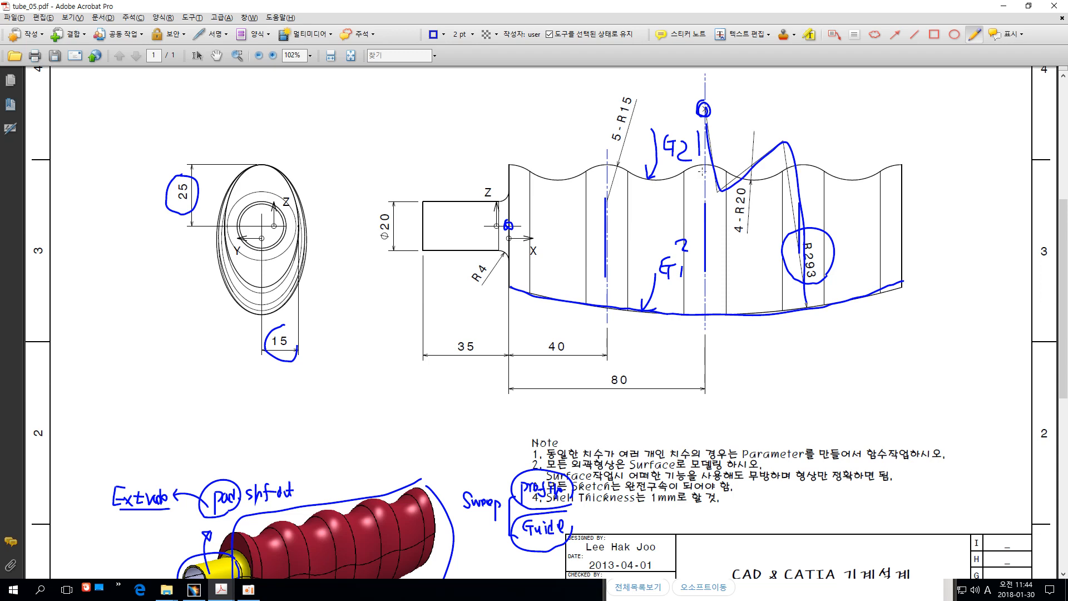
{"action": "left_click_drag", "start_coordinate": [704, 178], "coordinate": [707, 283]}
{"action": "key", "text": "alt+Tab"}
Sketch a centre-based arc of about 132 mm radius below the profile, centred above the plane at 80 mm
{"action": "middle_click_drag", "start_coordinate": [695, 321], "coordinate": [658, 375]}
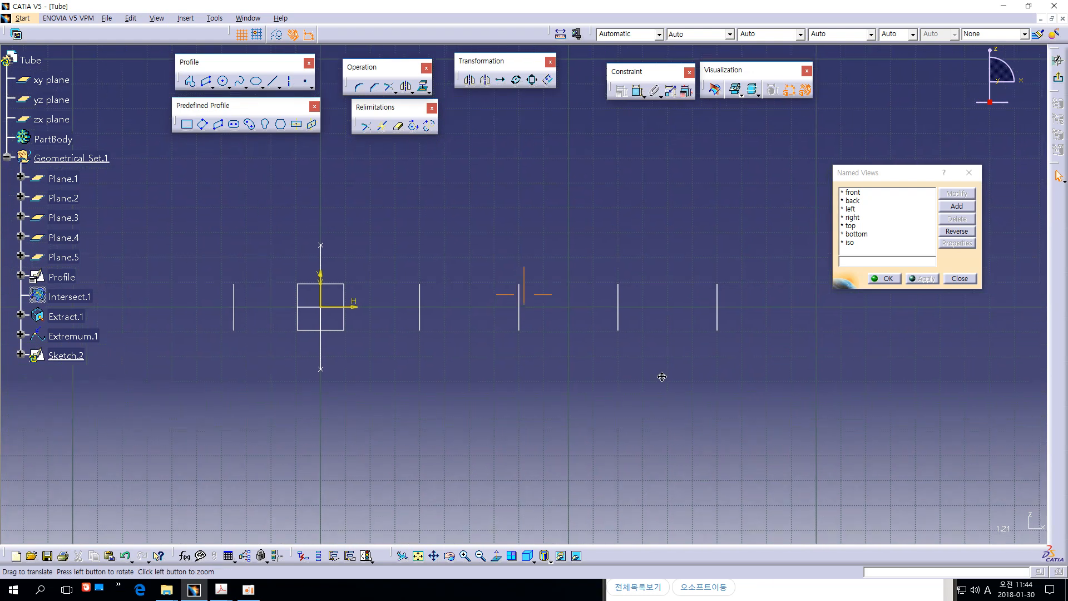
{"action": "left_click", "coordinate": [228, 87]}
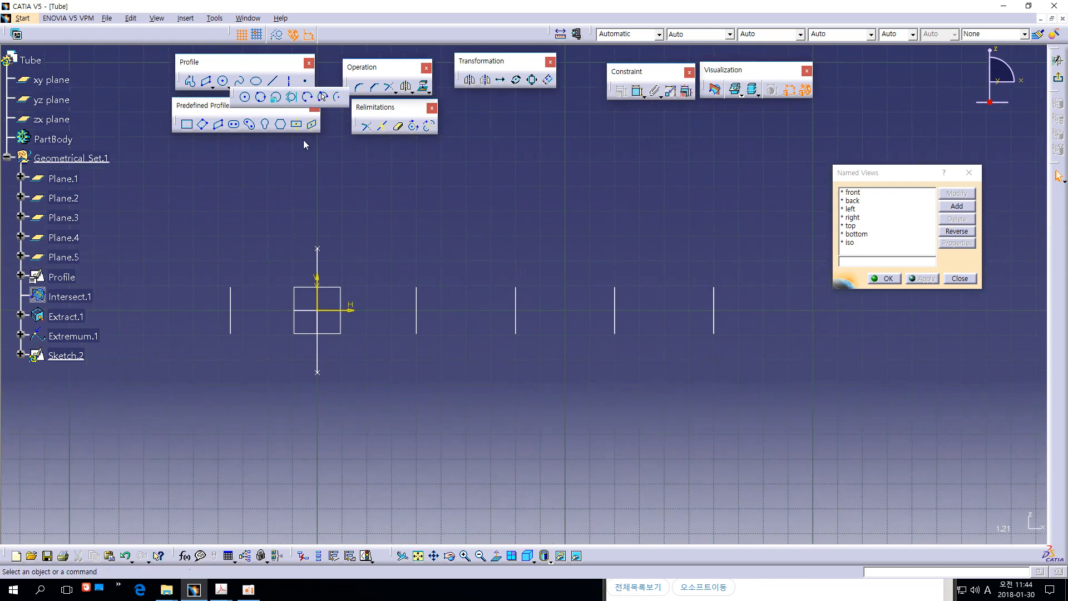
{"action": "left_click", "coordinate": [338, 98]}
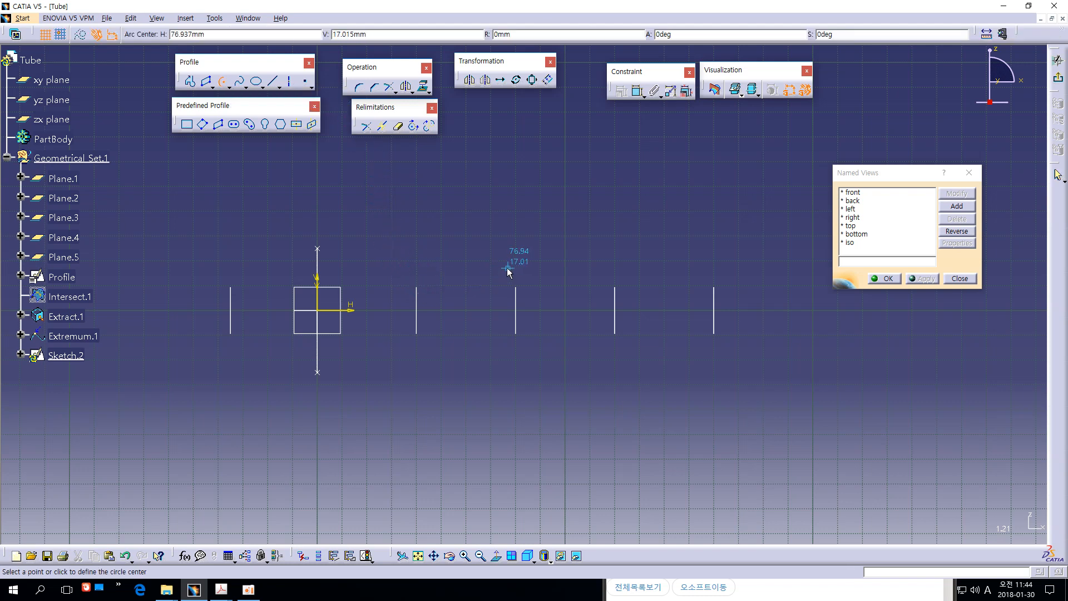
{"action": "middle_click_drag", "start_coordinate": [525, 258], "coordinate": [524, 317]}
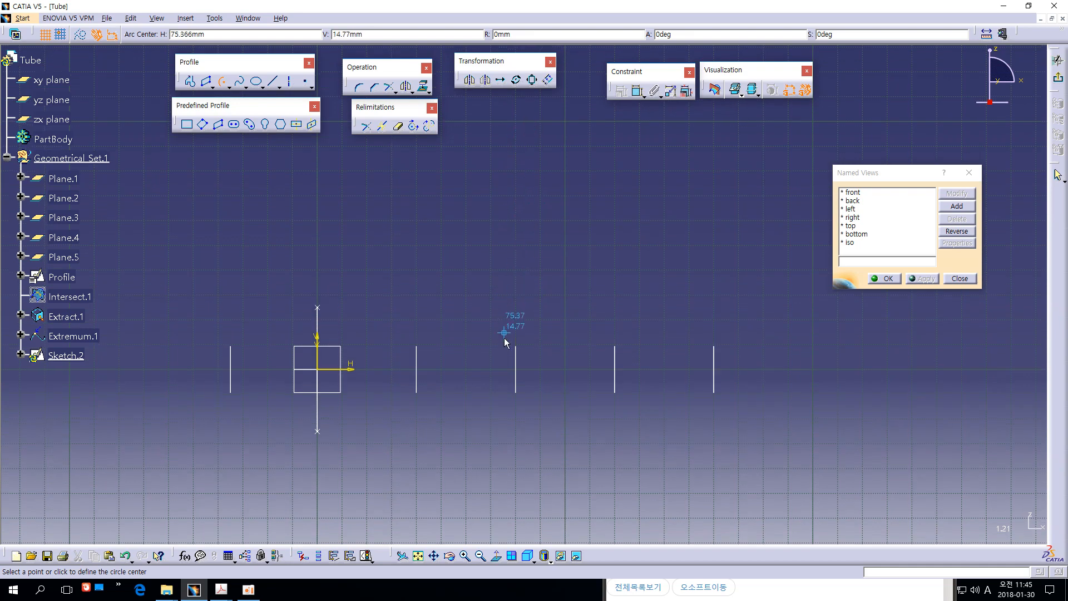
{"action": "left_click", "coordinate": [516, 161]}
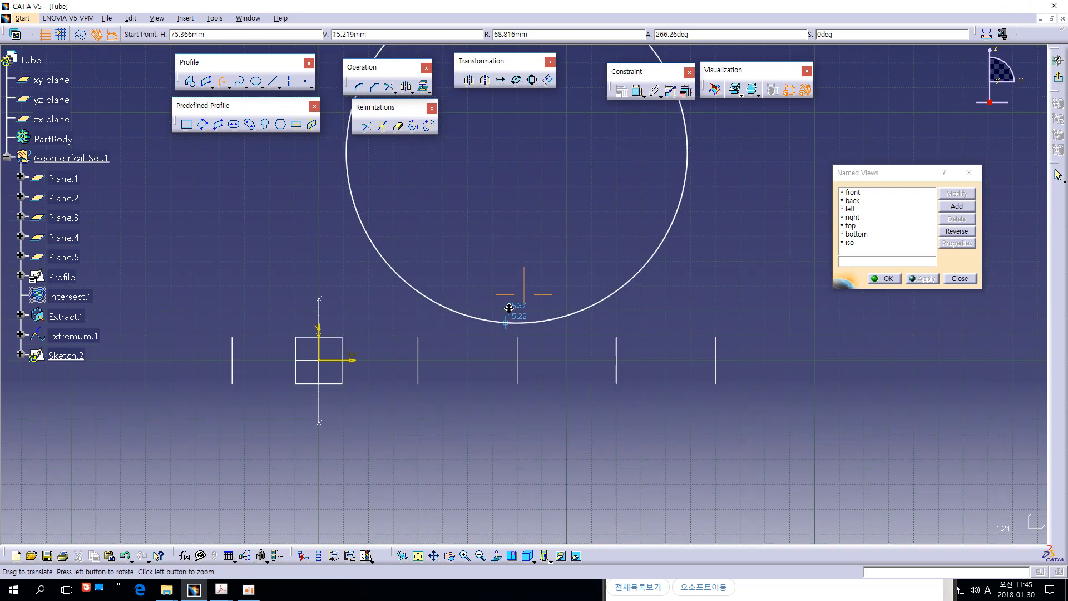
{"action": "middle_click_drag", "start_coordinate": [504, 419], "coordinate": [515, 265]}
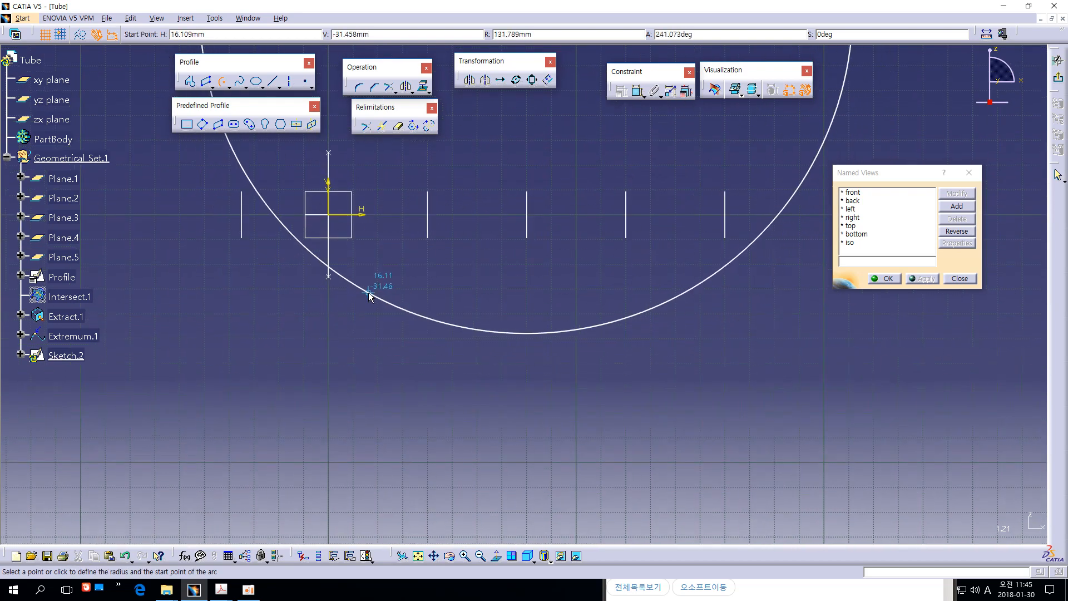
{"action": "left_click", "coordinate": [368, 292]}
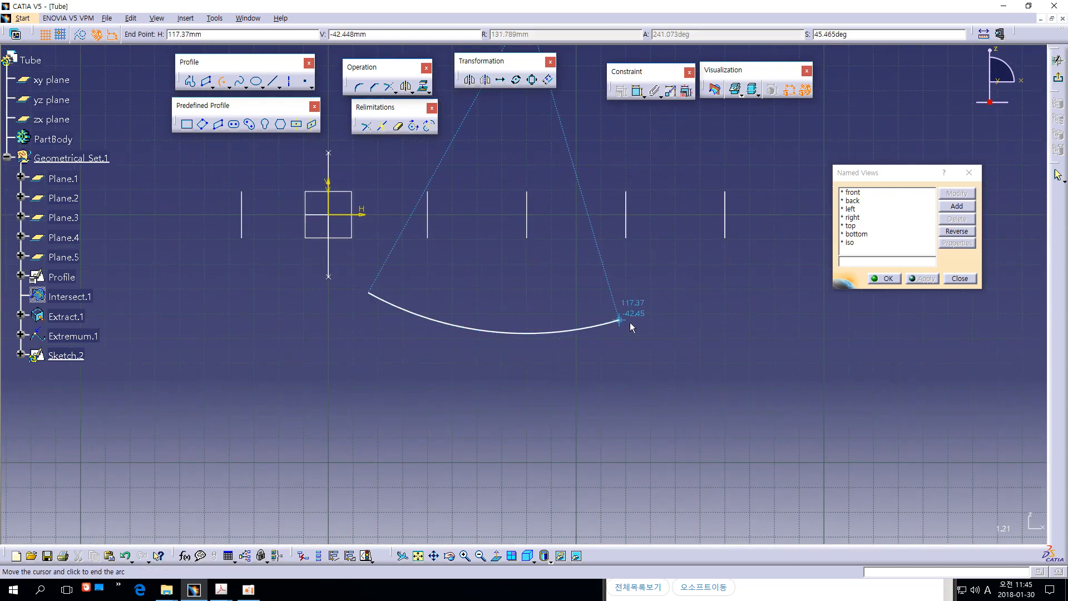
{"action": "left_click", "coordinate": [669, 298]}
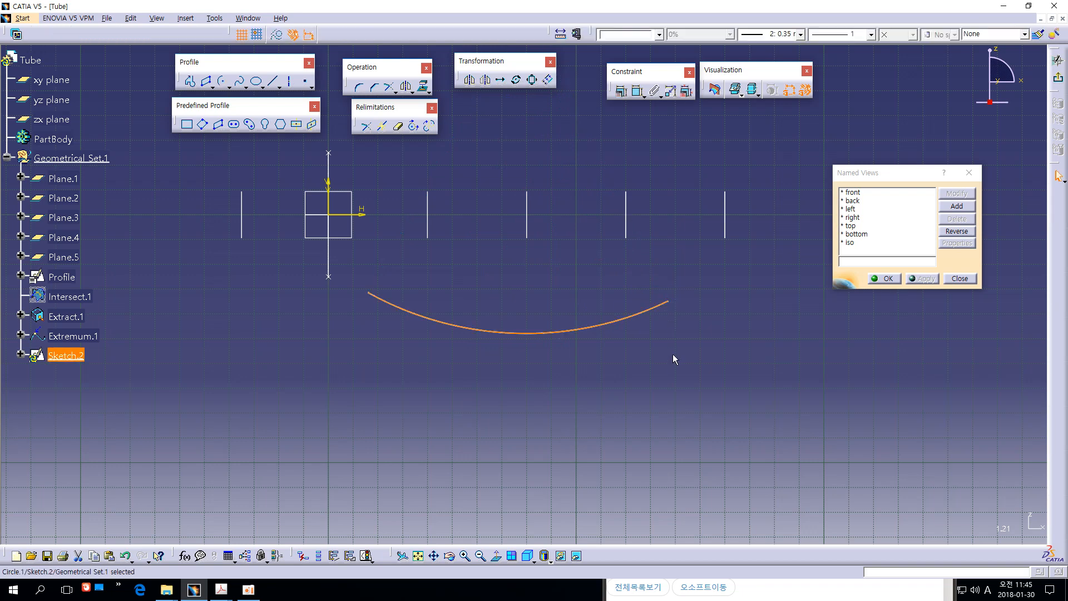
{"action": "left_click", "coordinate": [670, 363]}
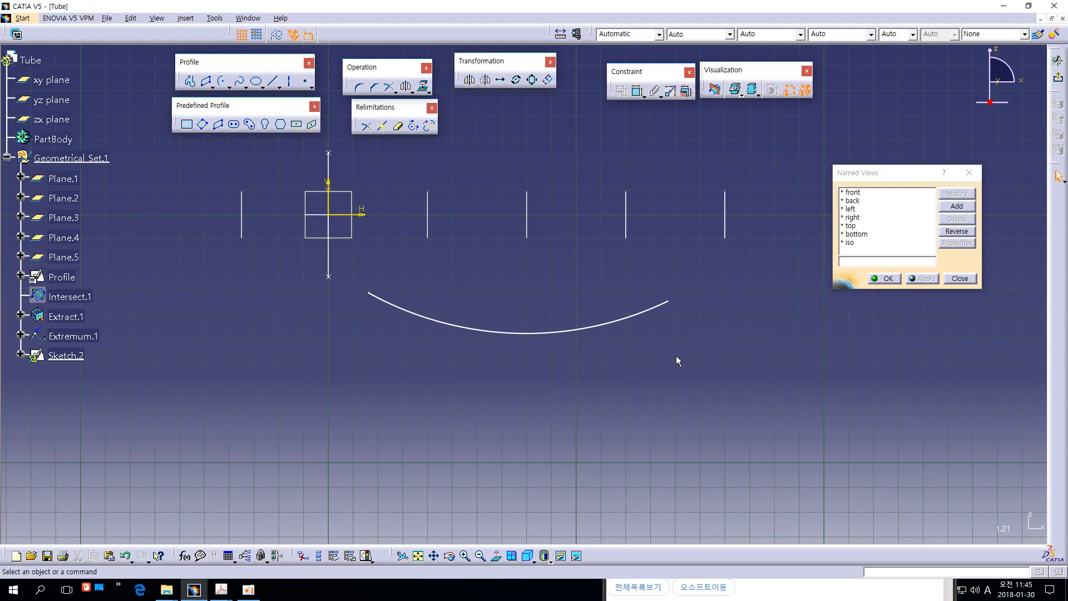
{"action": "middle_click_drag", "start_coordinate": [669, 362], "coordinate": [678, 503]}
{"action": "mouse_move", "coordinate": [528, 133]}
{"action": "left_mouse_down"}
{"action": "mouse_move", "coordinate": [556, 171]}
{"action": "mouse_move", "coordinate": [551, 162]}
{"action": "left_mouse_up"}
{"action": "left_click", "coordinate": [519, 157]}
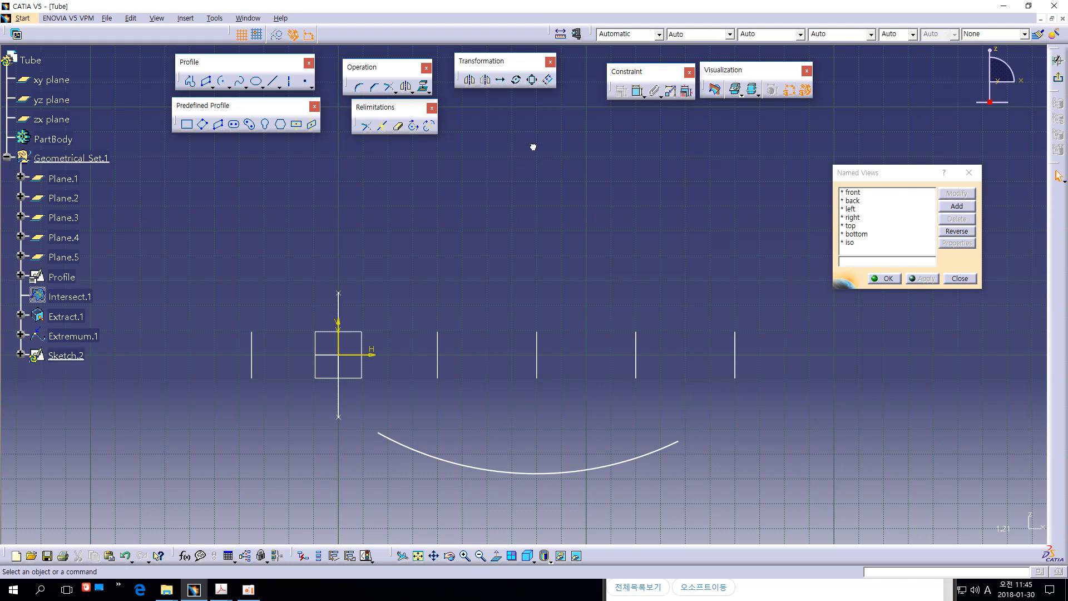
Constrain the arc's centre point to be coincident with Plane.2
{"action": "left_click", "coordinate": [533, 147]}
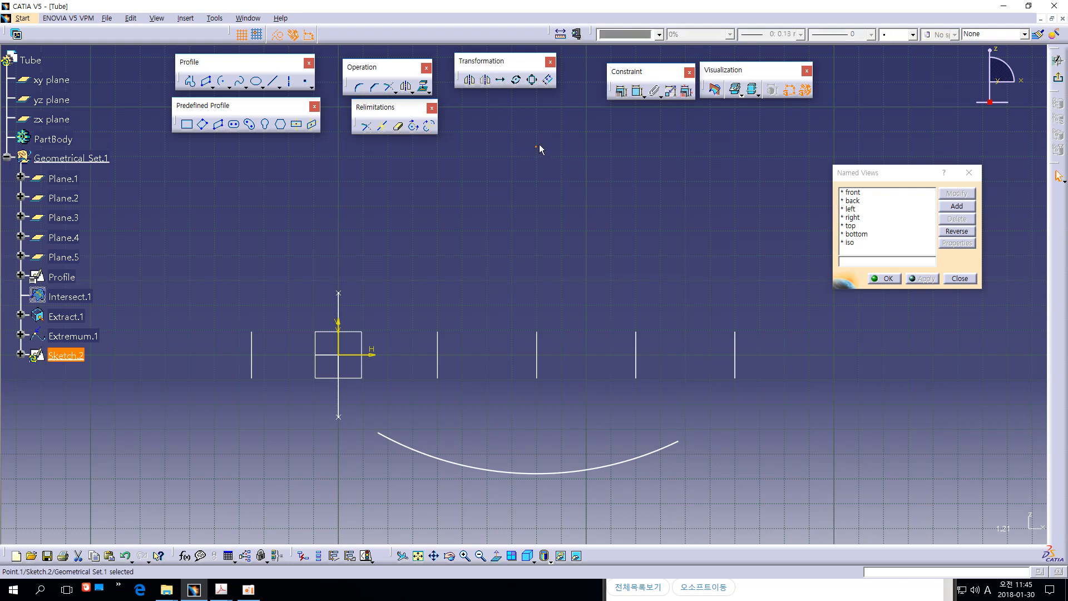
{"action": "left_click", "coordinate": [538, 337], "text": "ctrl"}
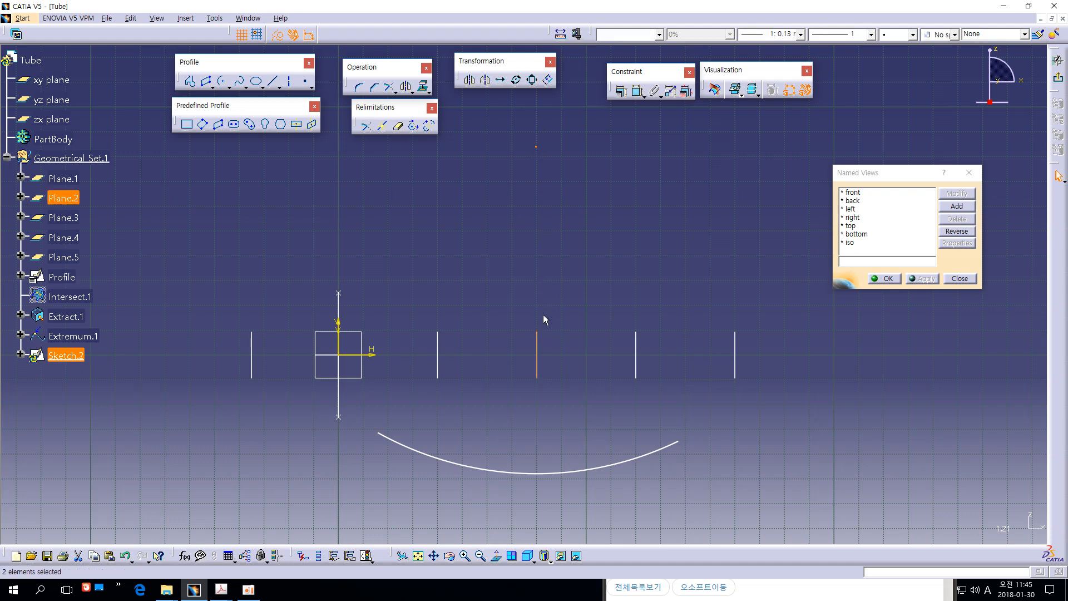
{"action": "left_click", "coordinate": [621, 91]}
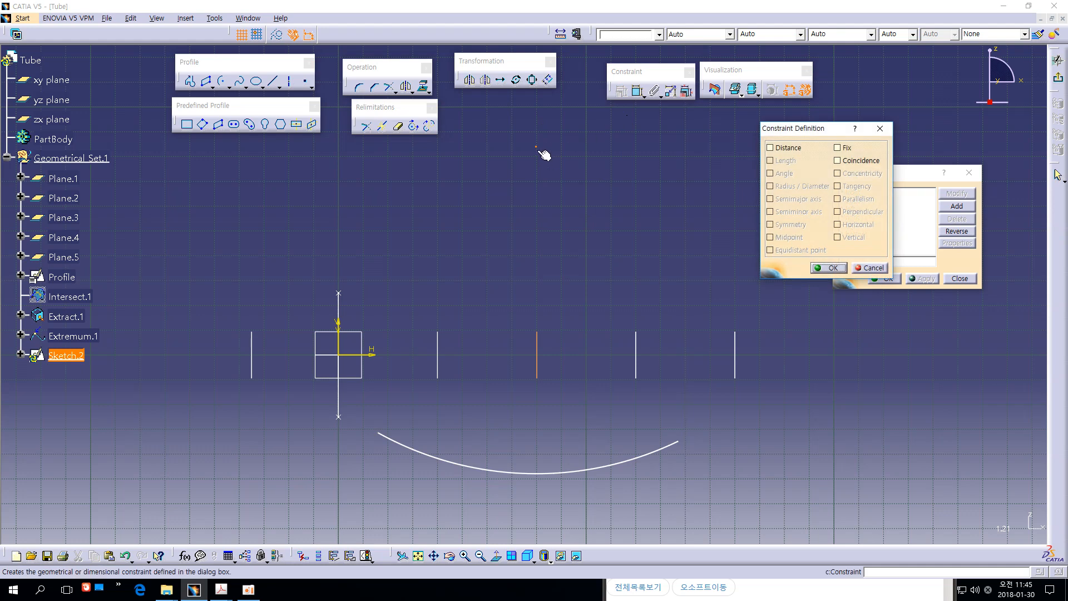
{"action": "left_click", "coordinate": [851, 162]}
{"action": "left_click", "coordinate": [830, 267]}
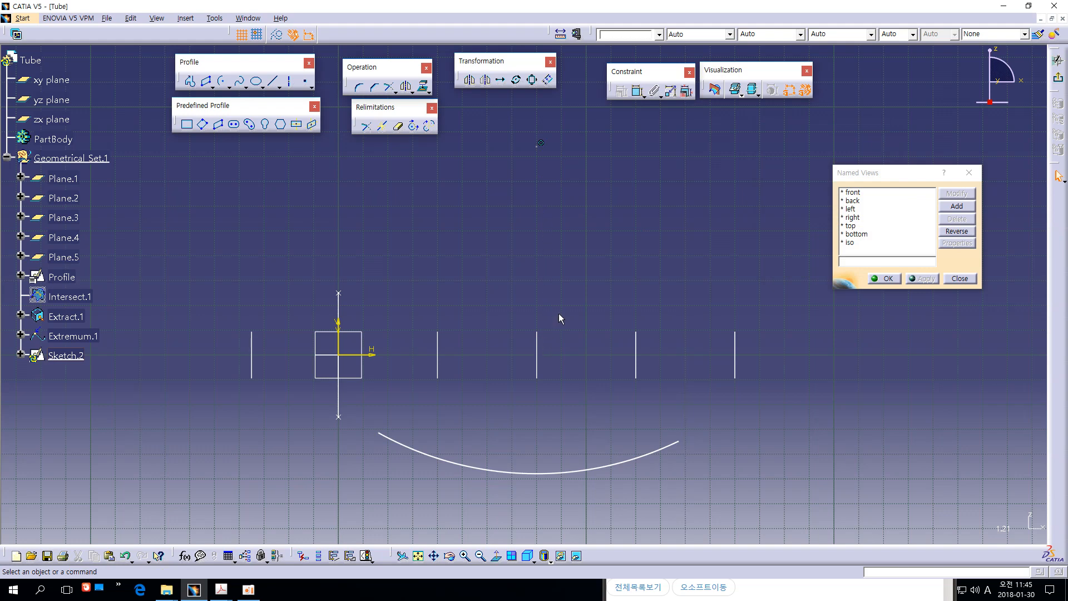
Constrain the arc's start point to be coincident with the Extremum.1 point at the profile's lower end
{"action": "mouse_move", "coordinate": [440, 507]}
{"action": "middle_mouse_down"}
{"action": "mouse_move", "coordinate": [460, 402]}
{"action": "mouse_move", "coordinate": [524, 381]}
{"action": "mouse_move", "coordinate": [524, 262]}
{"action": "middle_mouse_up"}
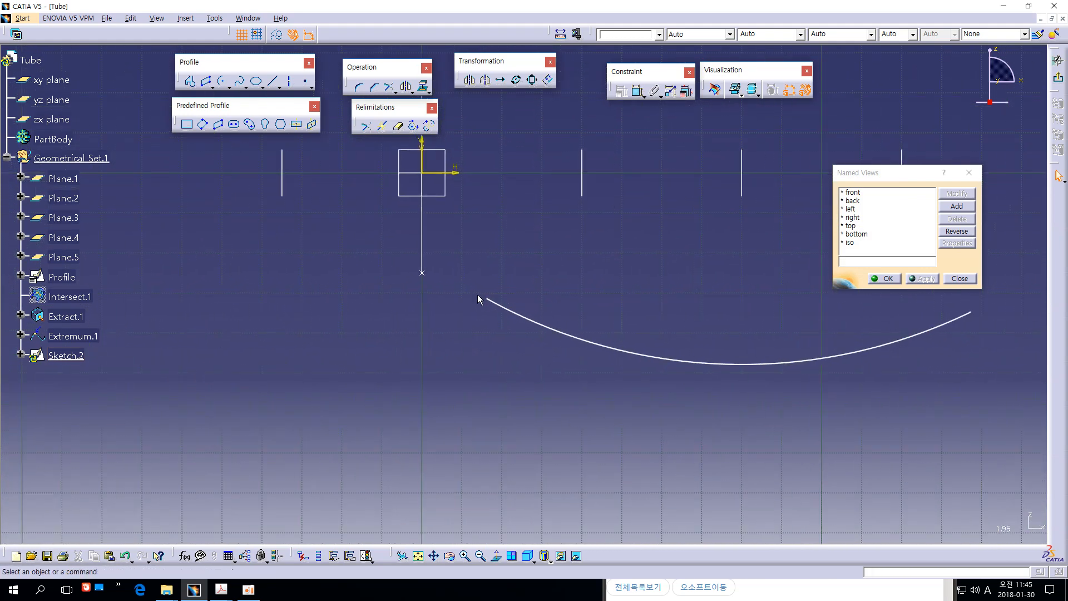
{"action": "left_click_drag", "start_coordinate": [475, 266], "coordinate": [499, 323]}
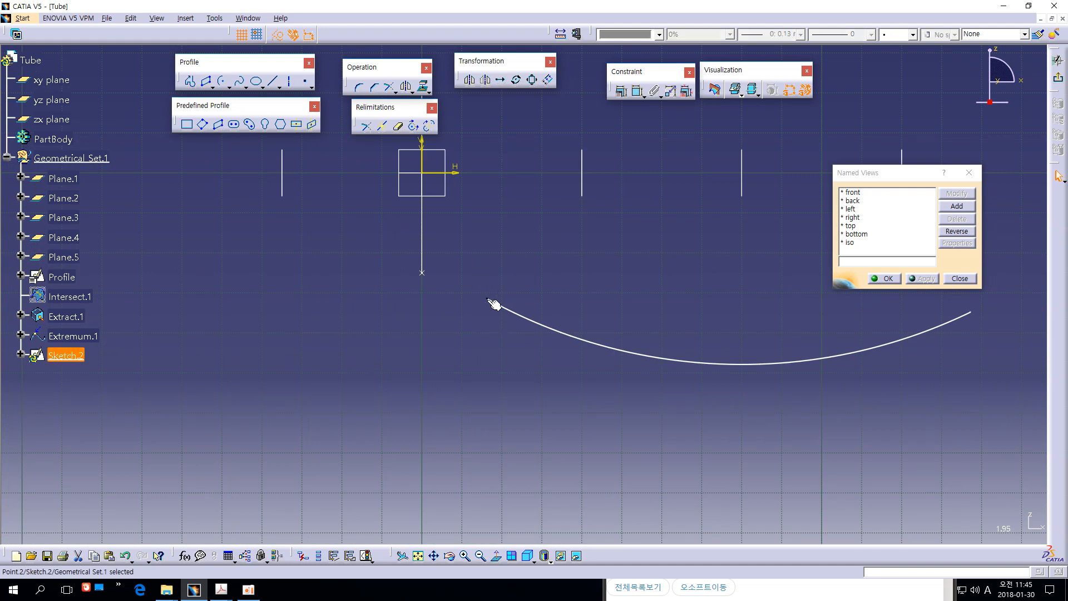
{"action": "left_click", "coordinate": [423, 274], "text": "ctrl"}
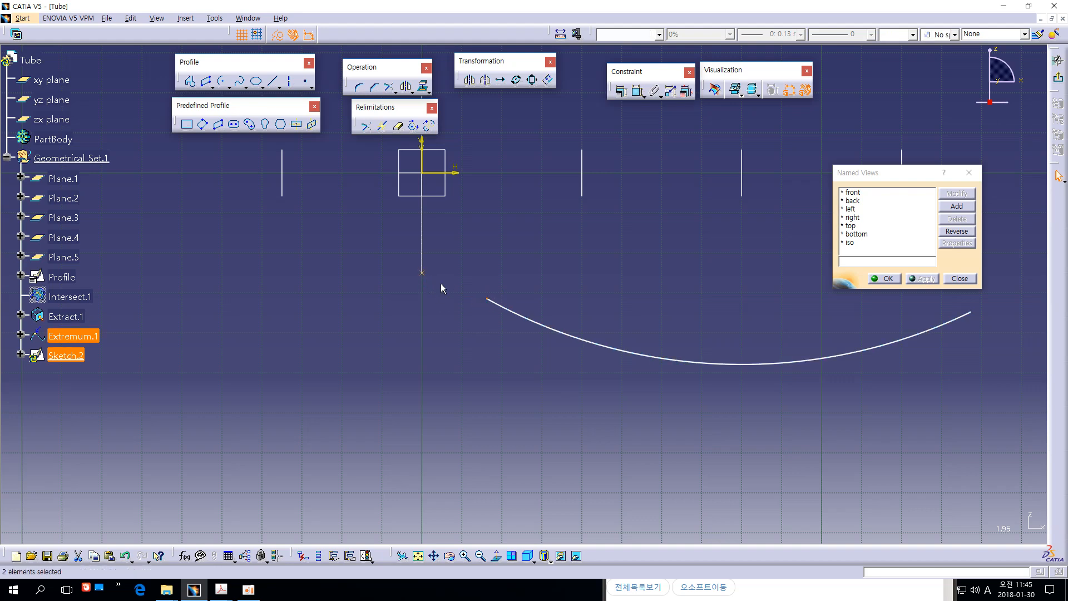
{"action": "left_click", "coordinate": [621, 91]}
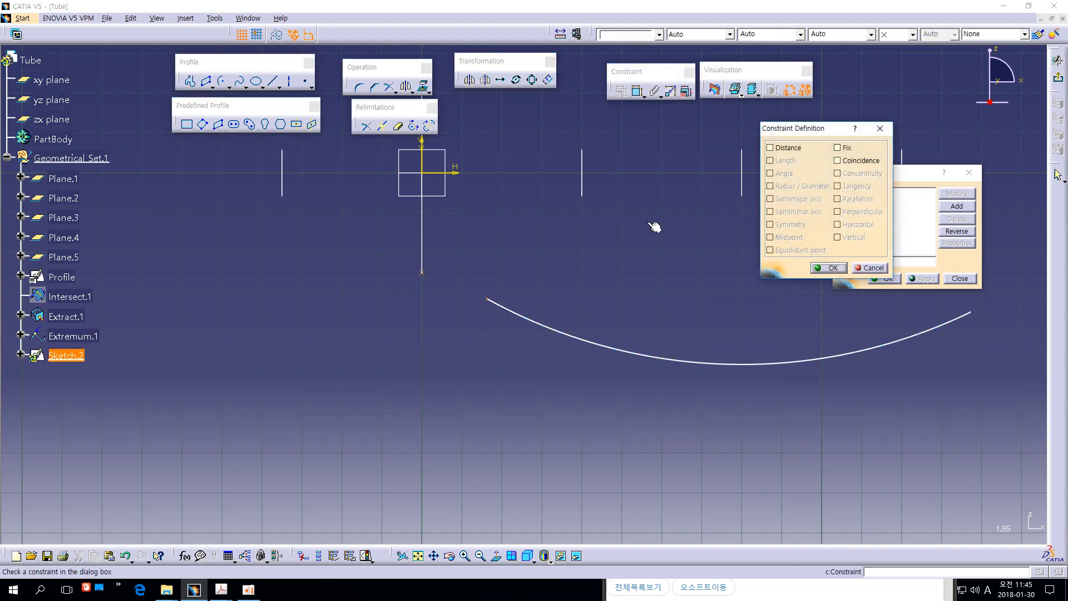
{"action": "left_click", "coordinate": [838, 160]}
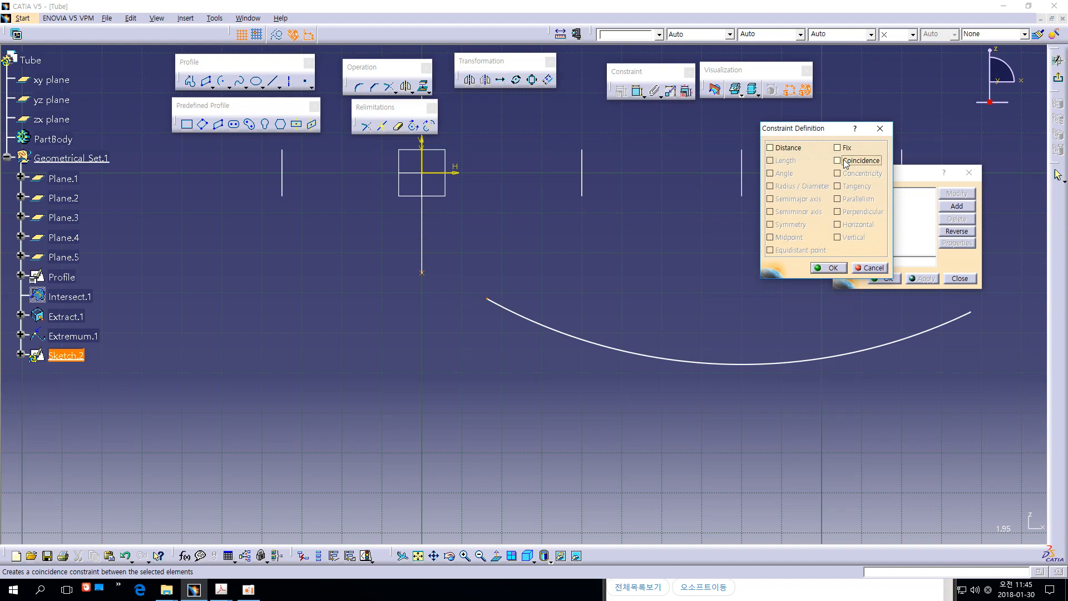
{"action": "left_click", "coordinate": [818, 269]}
Dimension the arc's radius, set it to 293 mm and place the dimension text below the arc
{"action": "mouse_move", "coordinate": [617, 246]}
{"action": "middle_mouse_down", "text": "ctrl"}
{"action": "mouse_move", "coordinate": [612, 267]}
{"action": "mouse_move", "coordinate": [691, 295]}
{"action": "mouse_move", "coordinate": [571, 302]}
{"action": "middle_mouse_up", "text": "ctrl"}
{"action": "middle_click_drag", "start_coordinate": [571, 302], "coordinate": [758, 352], "text": "ctrl"}
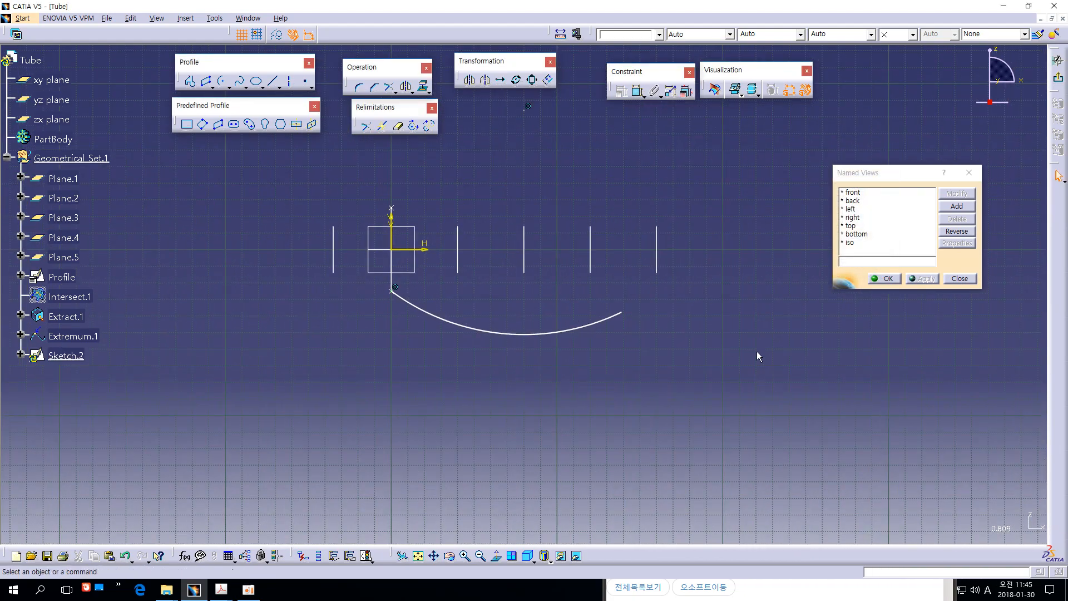
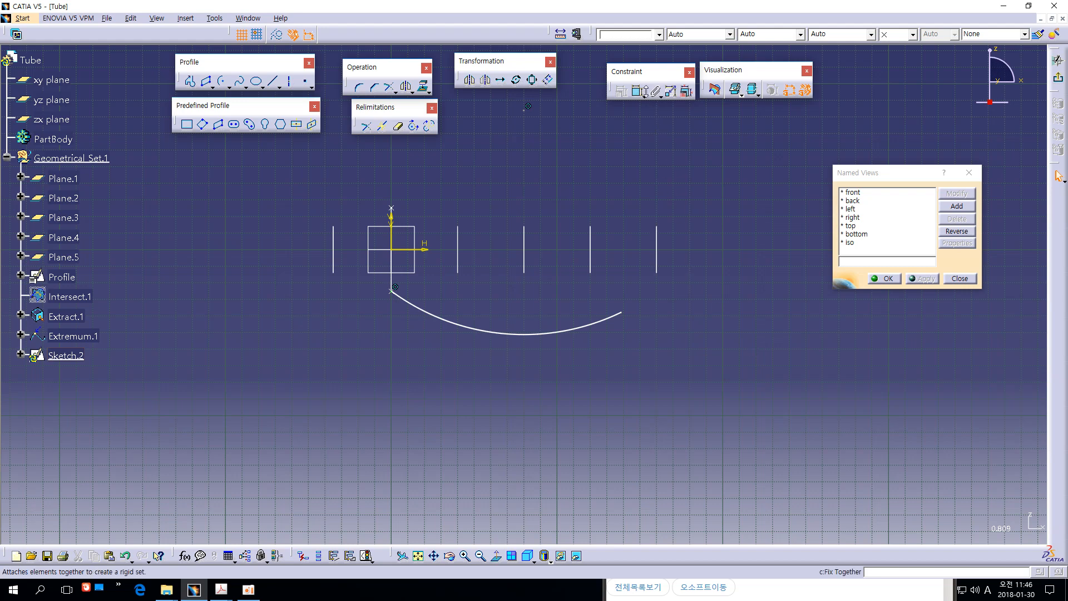
{"action": "left_click", "coordinate": [576, 334]}
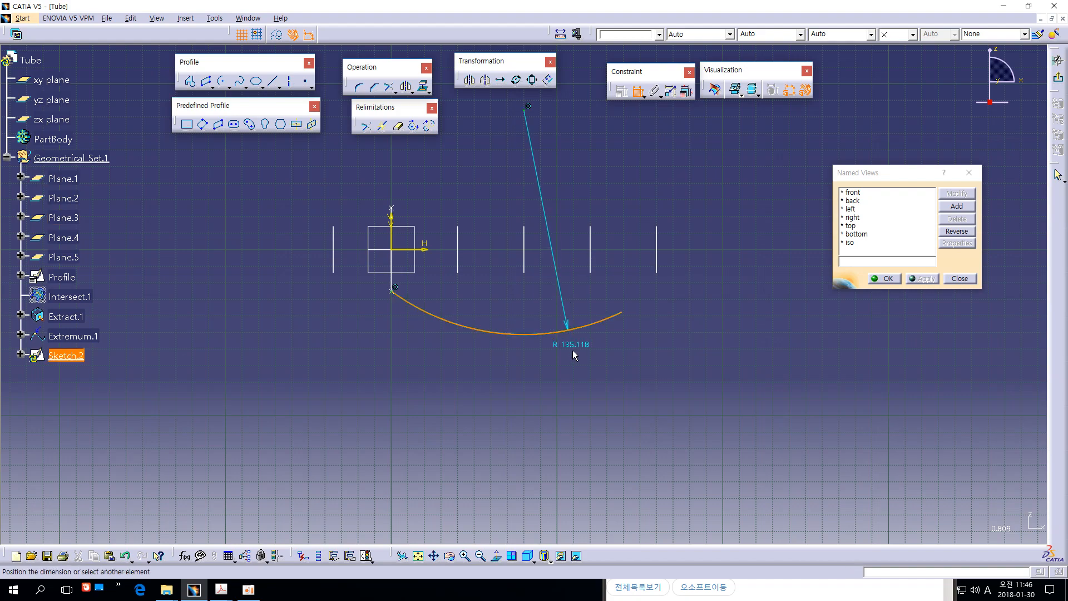
{"action": "left_click", "coordinate": [573, 350]}
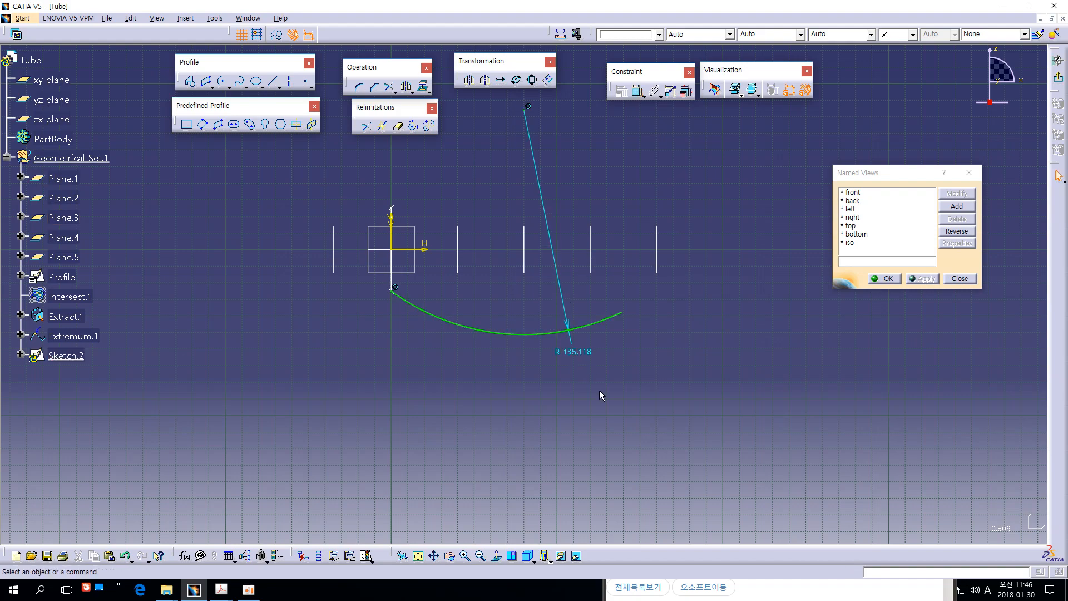
{"action": "key", "text": "alt+Tab"}
{"action": "key", "text": "alt+Tab"}
{"action": "double_click", "coordinate": [579, 352]}
{"action": "type", "text": "293mm"}
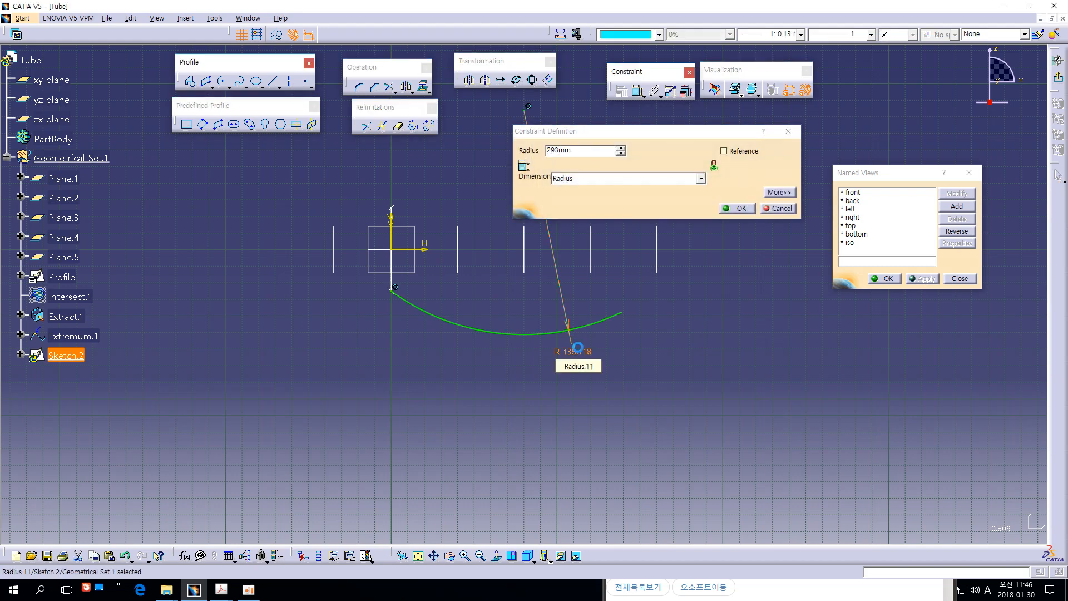
{"action": "key", "text": "Return"}
{"action": "left_click", "coordinate": [736, 371]}
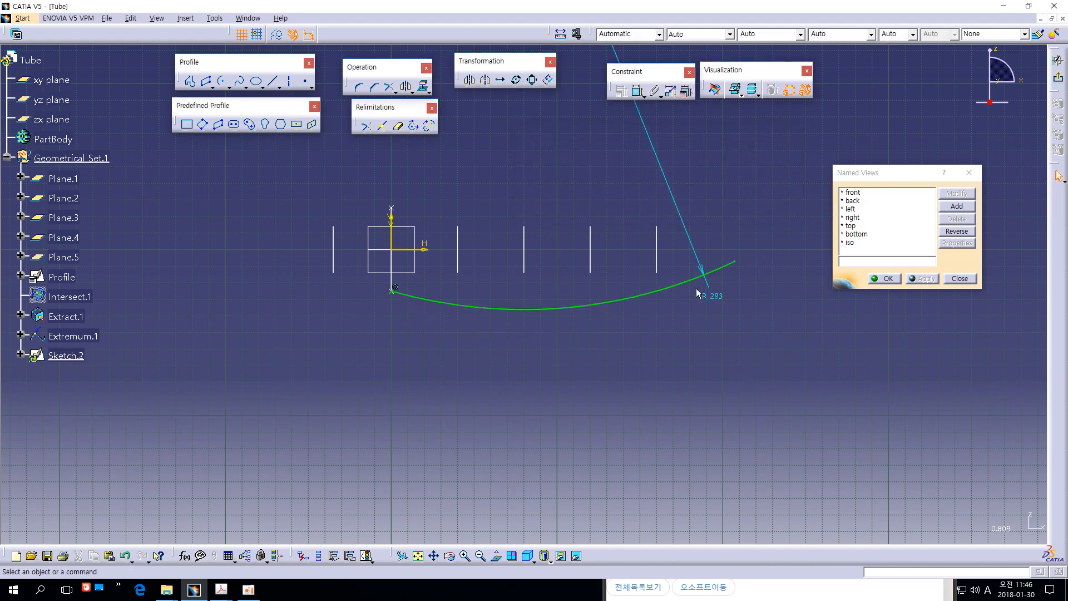
{"action": "left_click_drag", "start_coordinate": [693, 244], "coordinate": [685, 255]}
{"action": "left_click_drag", "start_coordinate": [493, 313], "coordinate": [537, 274]}
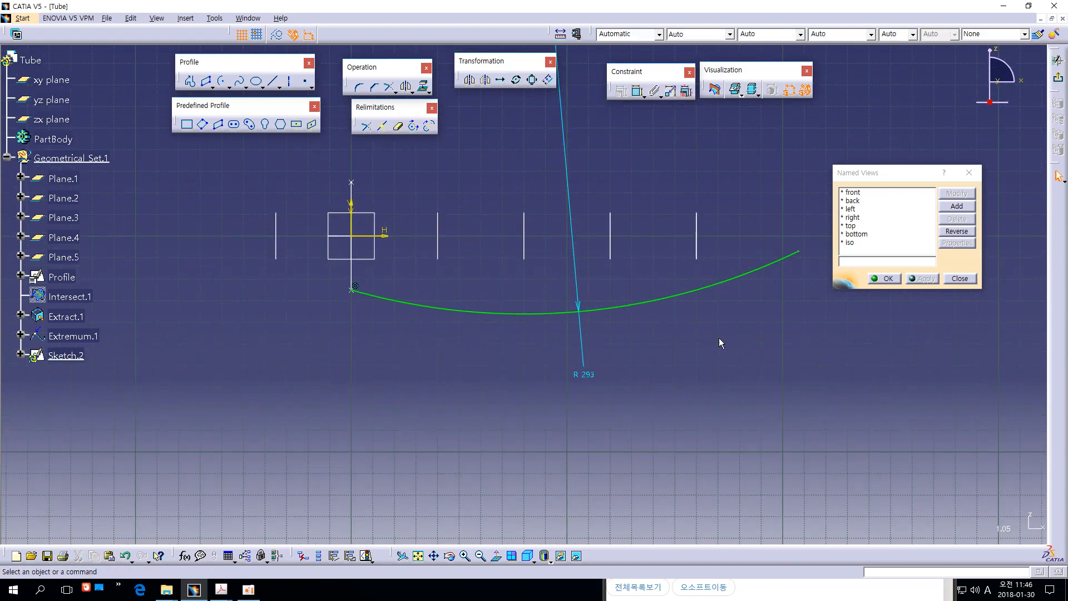
Switch to the Acrobat drawing, mark the tube's far end line and the lower arc's end point on it, and return to CATIA
{"action": "key", "text": "alt+Tab"}
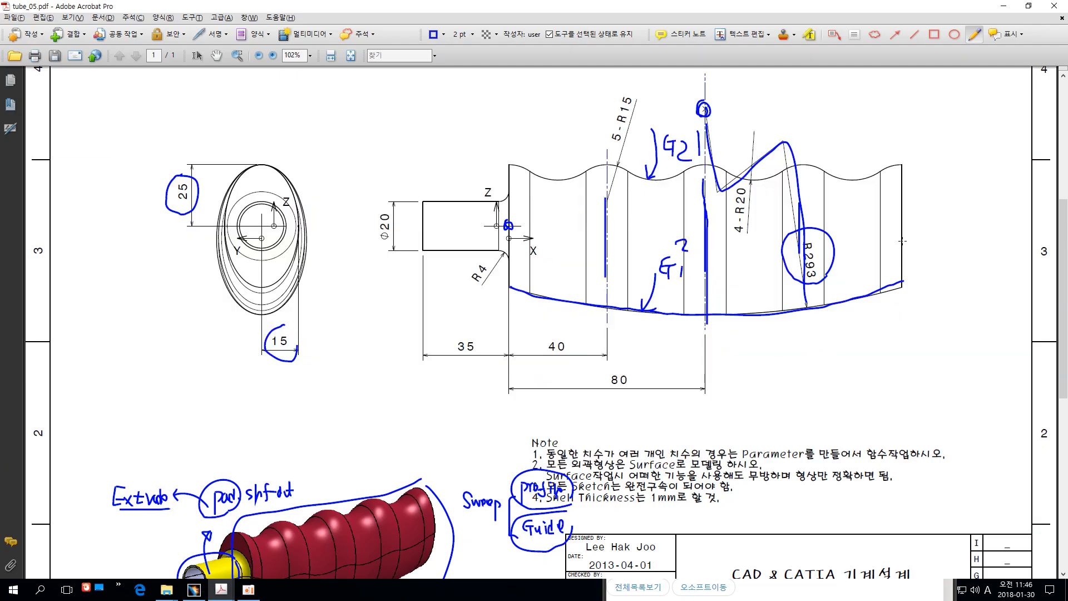
{"action": "mouse_move", "coordinate": [904, 164]}
{"action": "left_mouse_down"}
{"action": "mouse_move", "coordinate": [905, 284]}
{"action": "mouse_move", "coordinate": [896, 275]}
{"action": "left_mouse_up"}
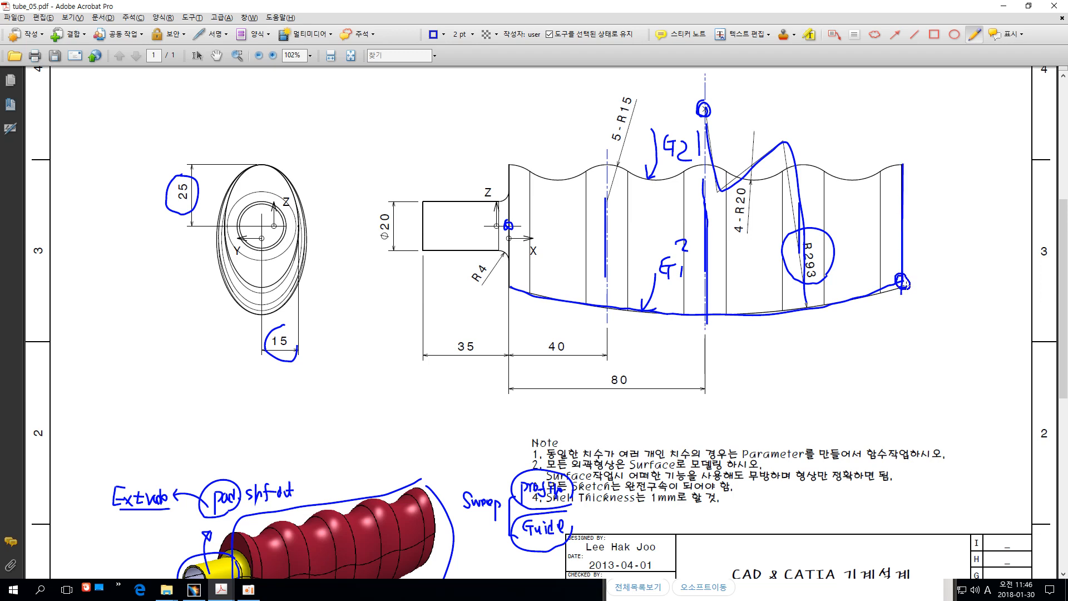
{"action": "key", "text": "alt+Tab"}
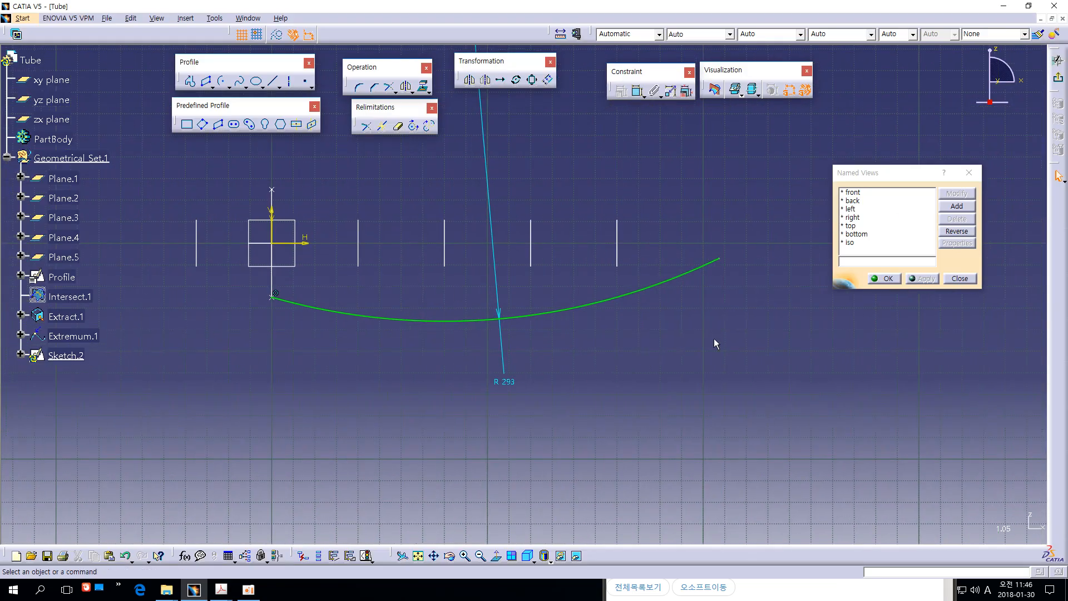
Shorten the arc toward Plane.4 and constrain its free end point to be coincident with that plane
{"action": "left_click_drag", "start_coordinate": [720, 265], "coordinate": [629, 300]}
{"action": "left_click", "coordinate": [617, 226], "text": "ctrl"}
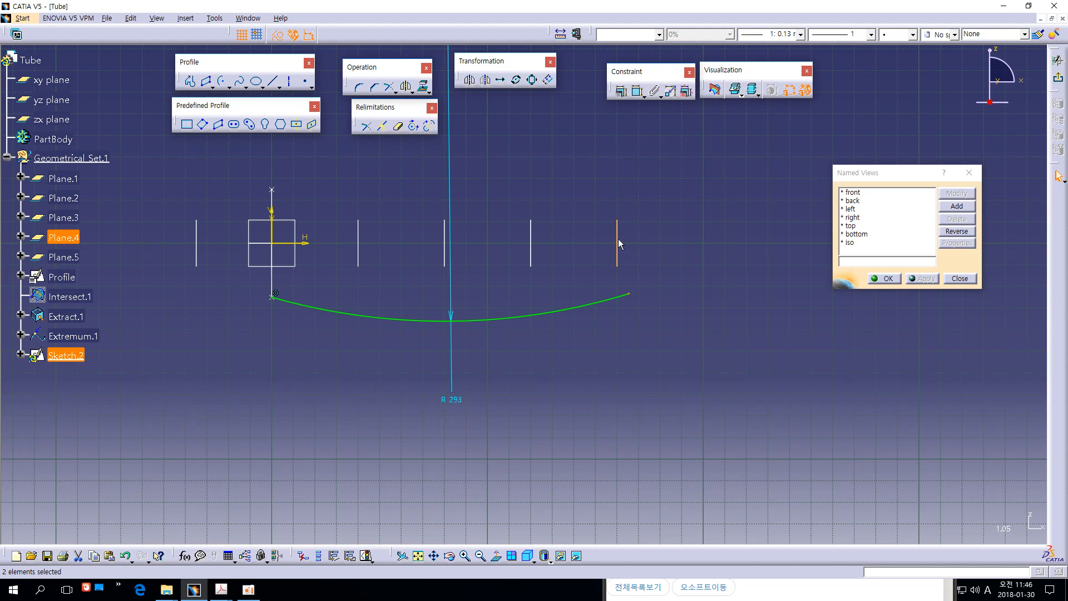
{"action": "left_click", "coordinate": [622, 91]}
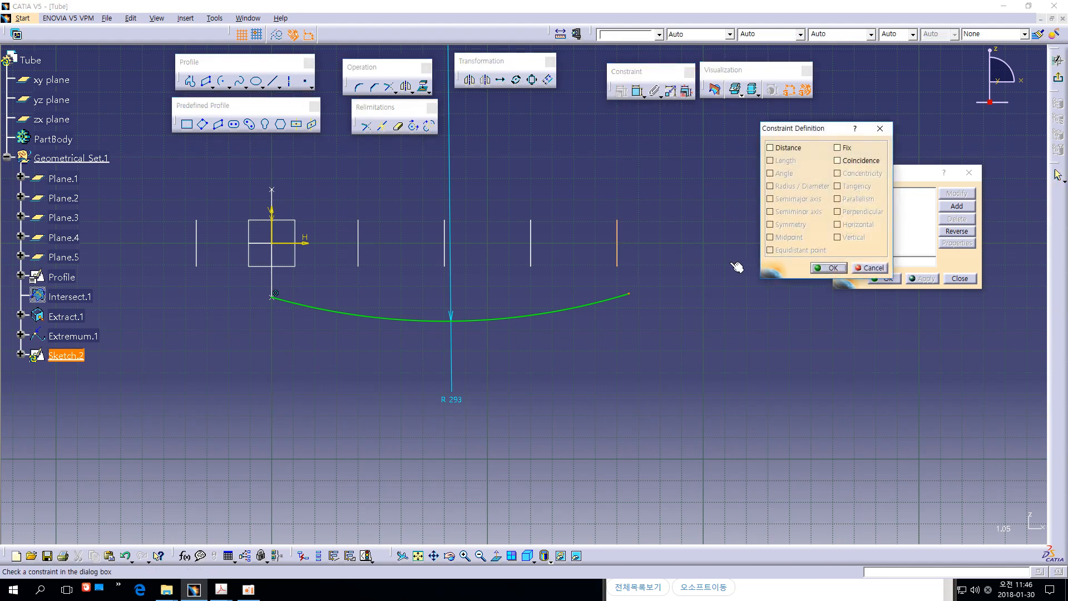
{"action": "left_click", "coordinate": [859, 161]}
{"action": "left_click", "coordinate": [830, 267]}
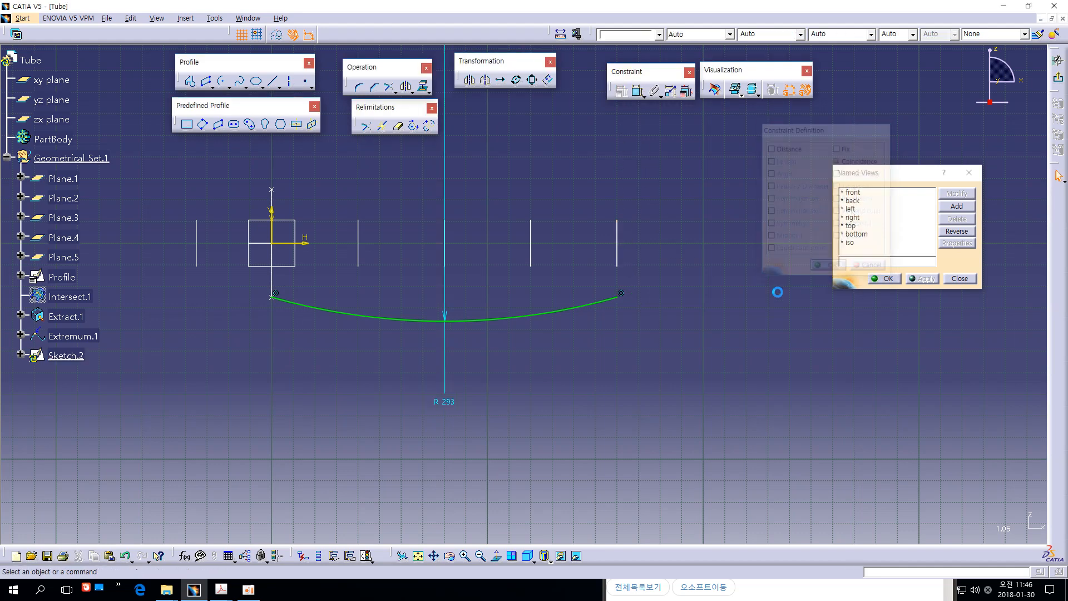
Move the R 293 dimension away from the arc's middle plane and exit the sketch
{"action": "middle_click_drag", "start_coordinate": [682, 335], "coordinate": [536, 398]}
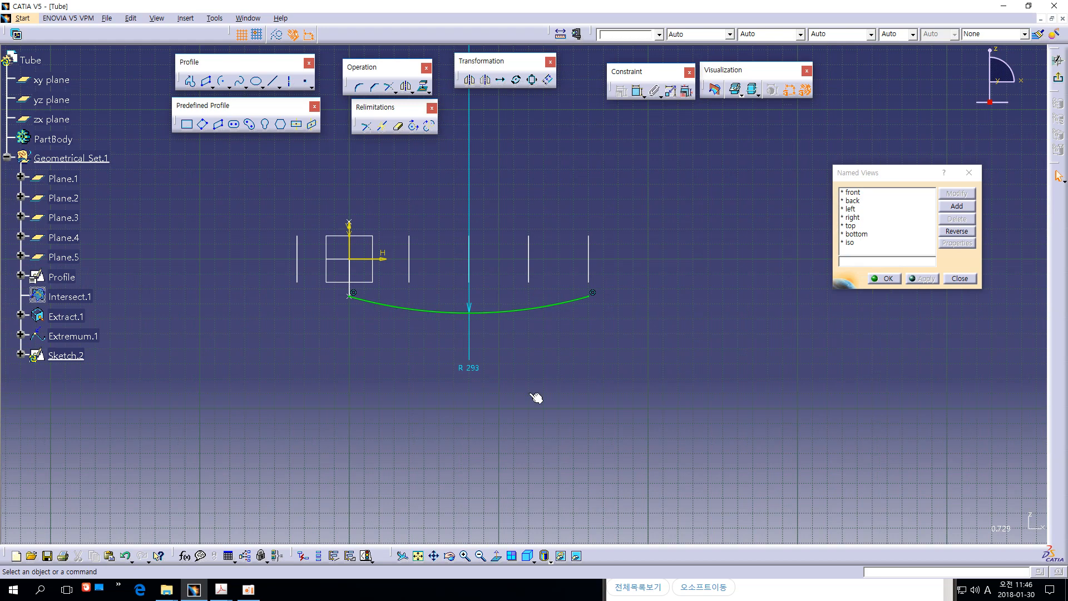
{"action": "left_click", "coordinate": [469, 365]}
{"action": "left_click_drag", "start_coordinate": [469, 346], "coordinate": [512, 336]}
{"action": "left_click", "coordinate": [623, 355]}
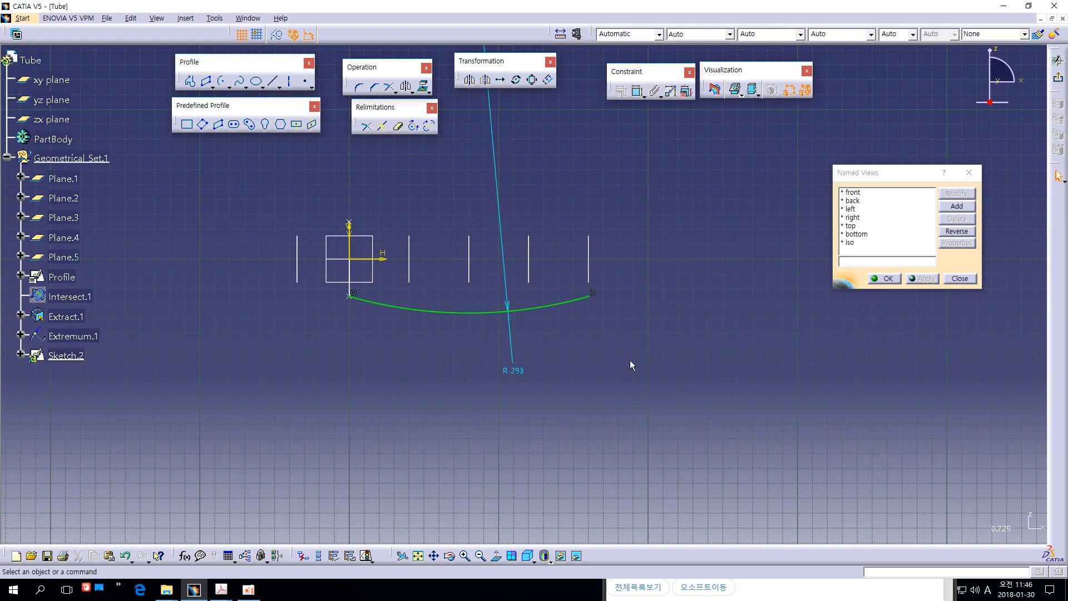
{"action": "middle_click_drag", "start_coordinate": [630, 359], "coordinate": [681, 369]}
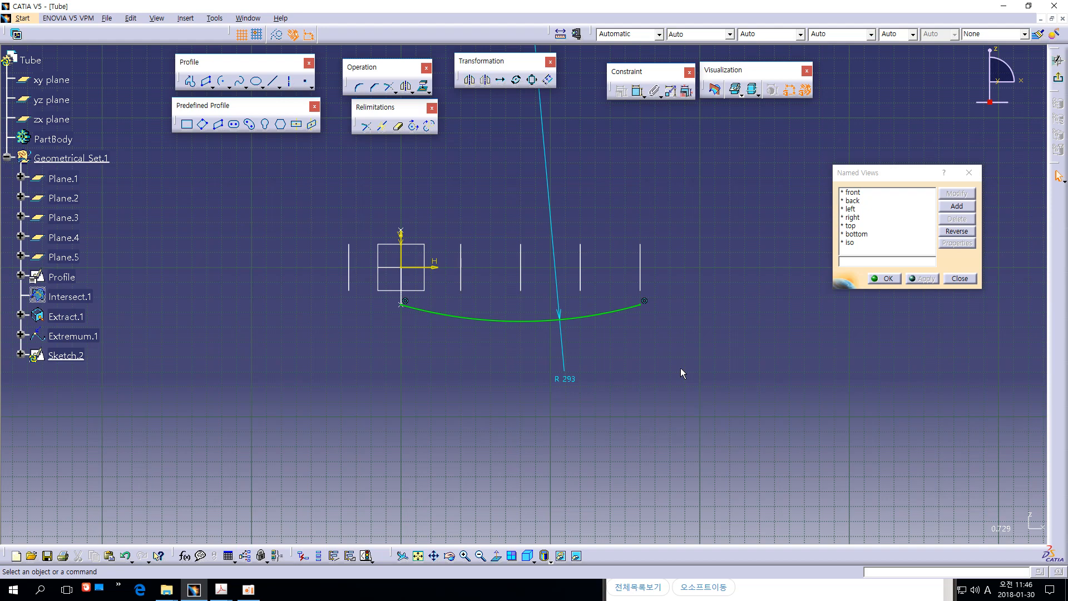
{"action": "left_click", "coordinate": [1059, 80]}
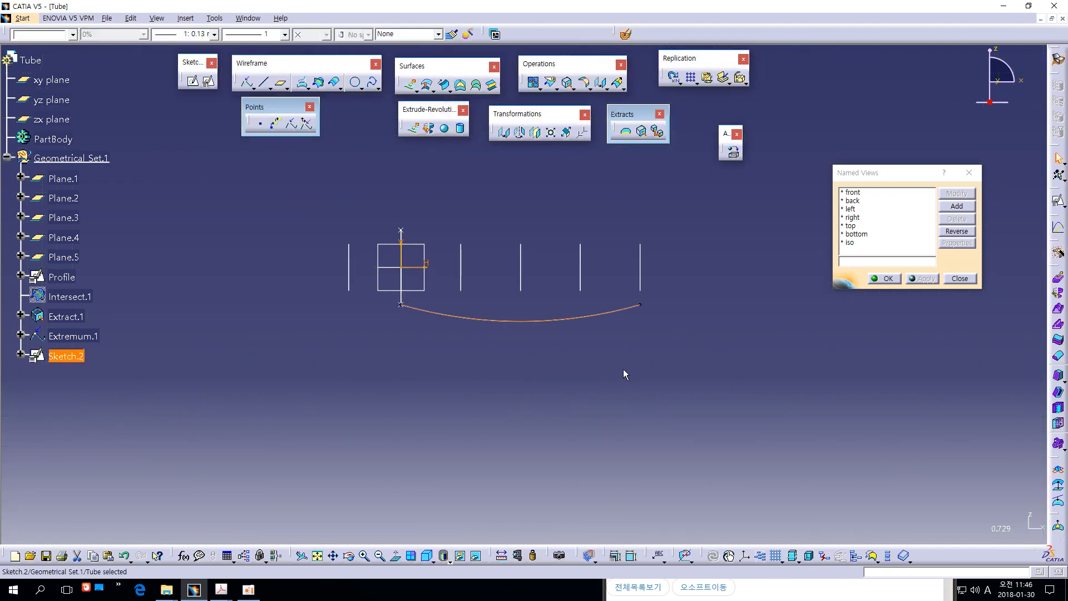
Rename Sketch.2 as Guide1
{"action": "scroll", "coordinate": [67, 357], "scroll_direction": "down", "scroll_amount": 2}
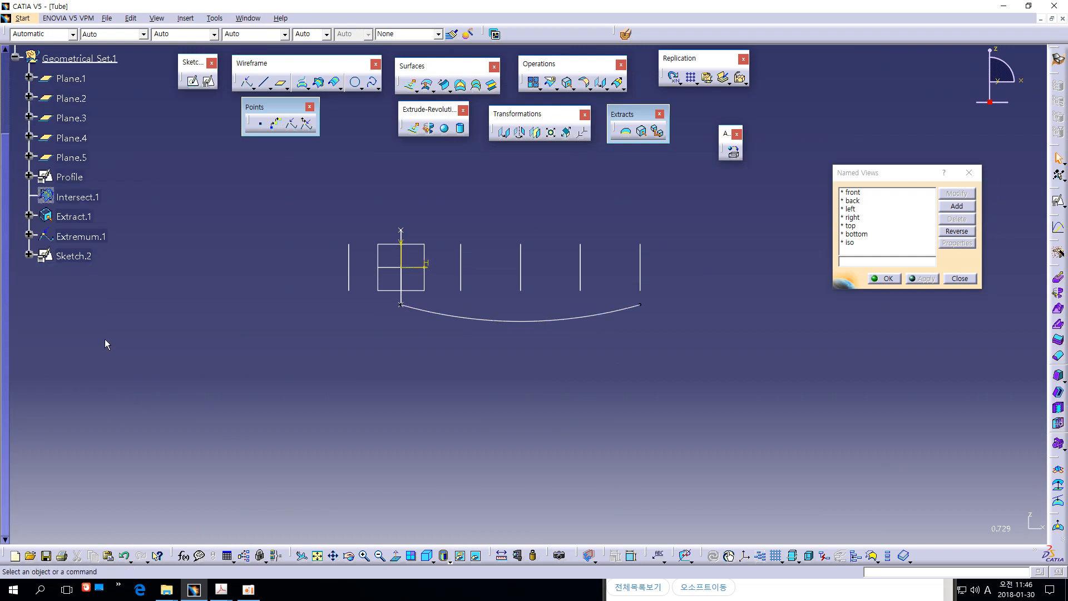
{"action": "right_click", "coordinate": [80, 256]}
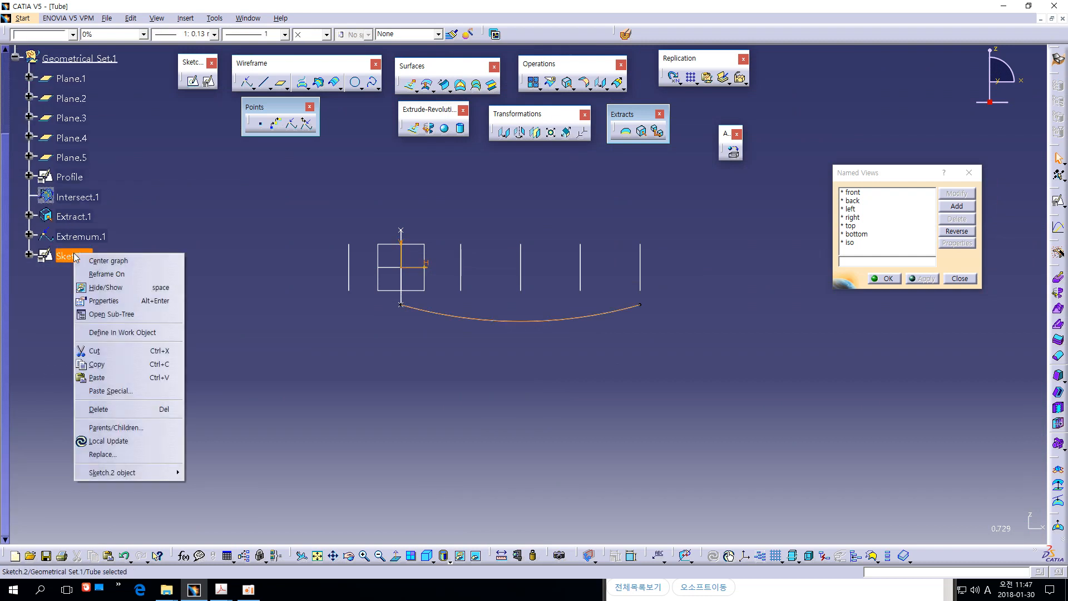
{"action": "left_click", "coordinate": [122, 300]}
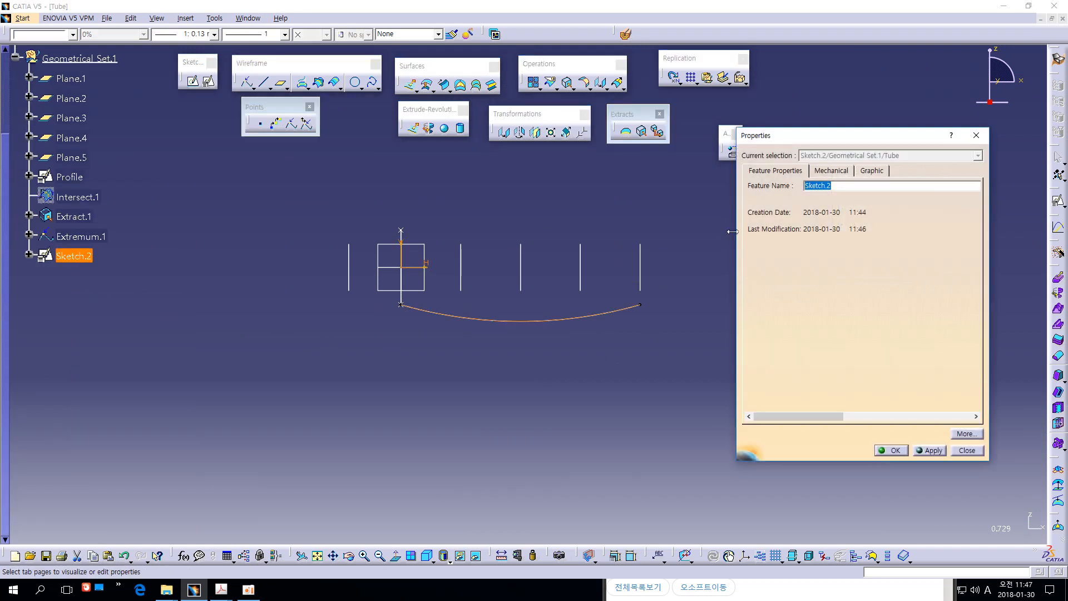
{"action": "type", "text": "Guide1"}
{"action": "left_click", "coordinate": [891, 451]}
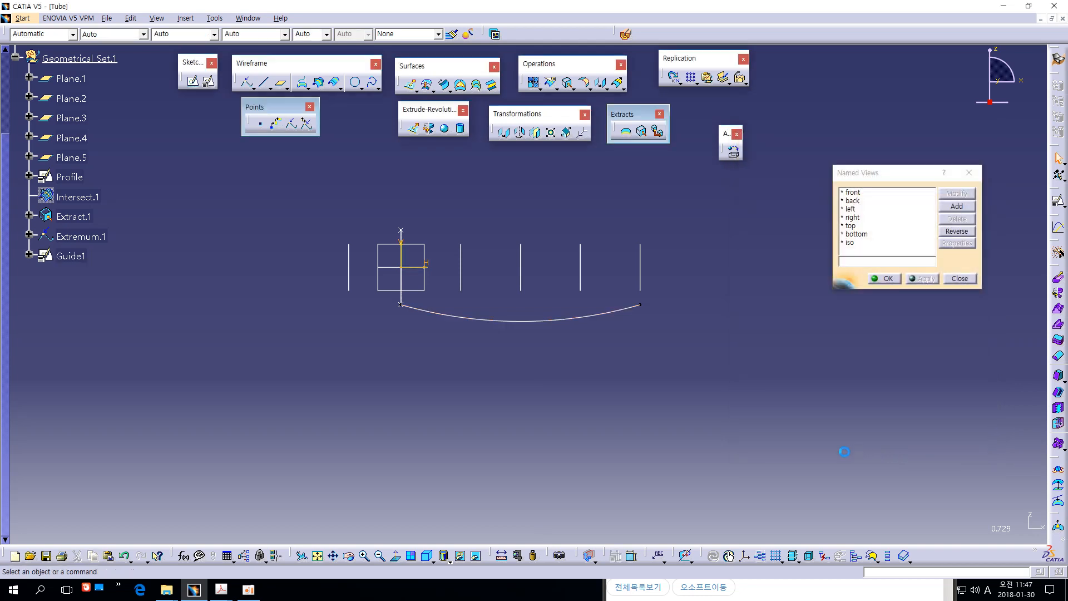
Create a positioned sketch on the zx plane with its H direction reversed
{"action": "middle_click_drag", "start_coordinate": [417, 365], "coordinate": [429, 339]}
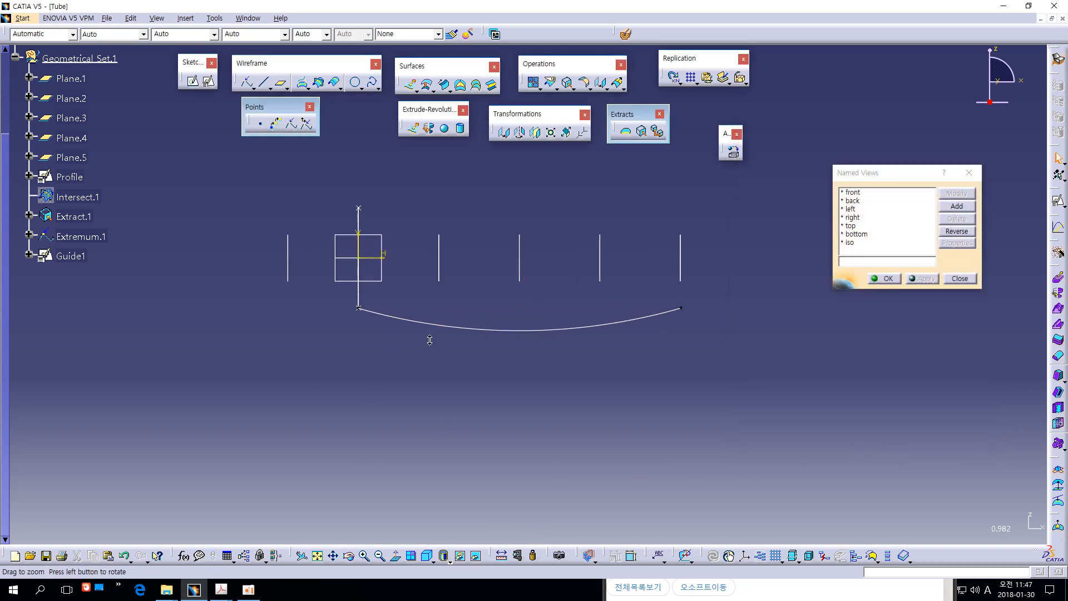
{"action": "middle_click_drag", "start_coordinate": [456, 257], "coordinate": [459, 282]}
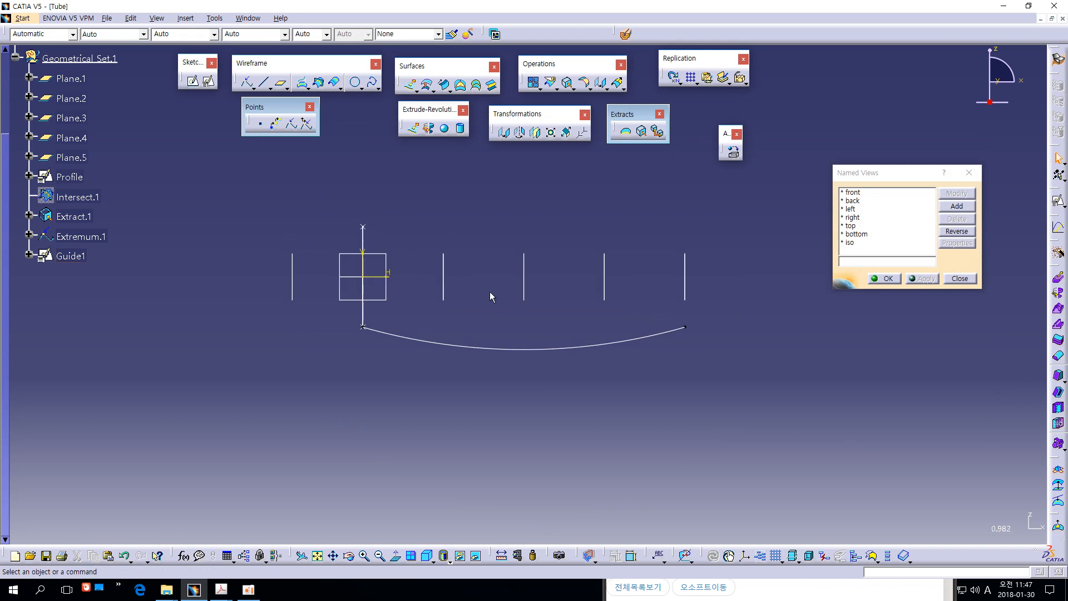
{"action": "middle_click_drag", "start_coordinate": [490, 291], "coordinate": [501, 282]}
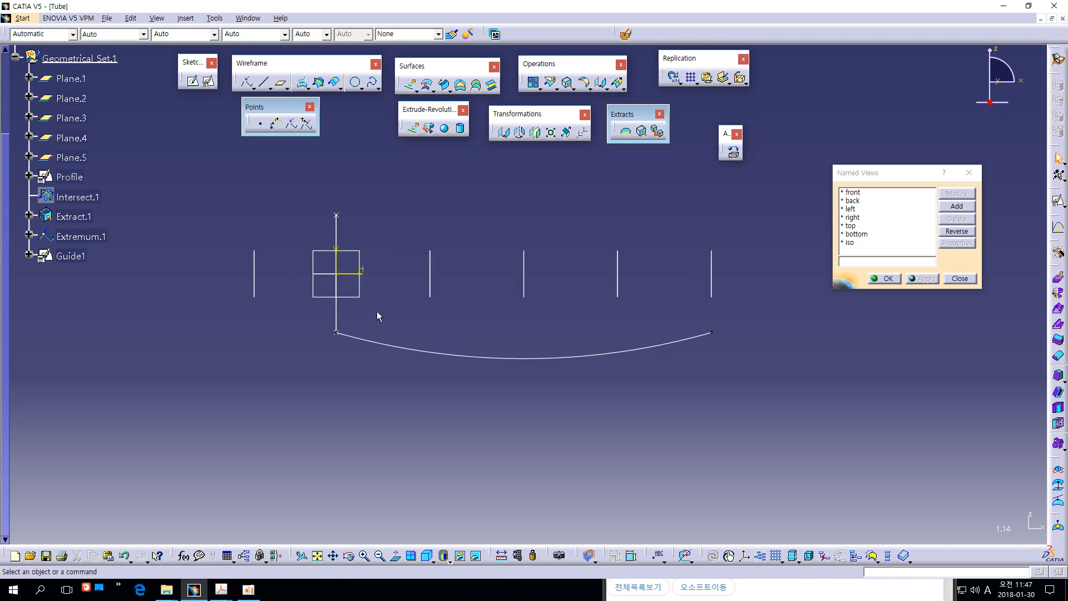
{"action": "left_click", "coordinate": [361, 295]}
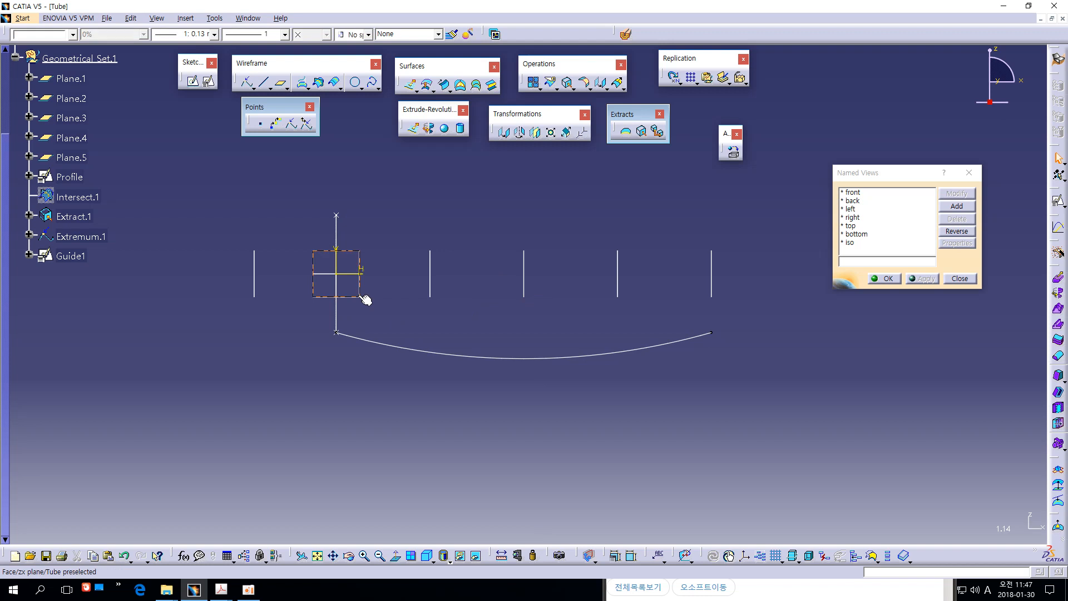
{"action": "left_click", "coordinate": [209, 82]}
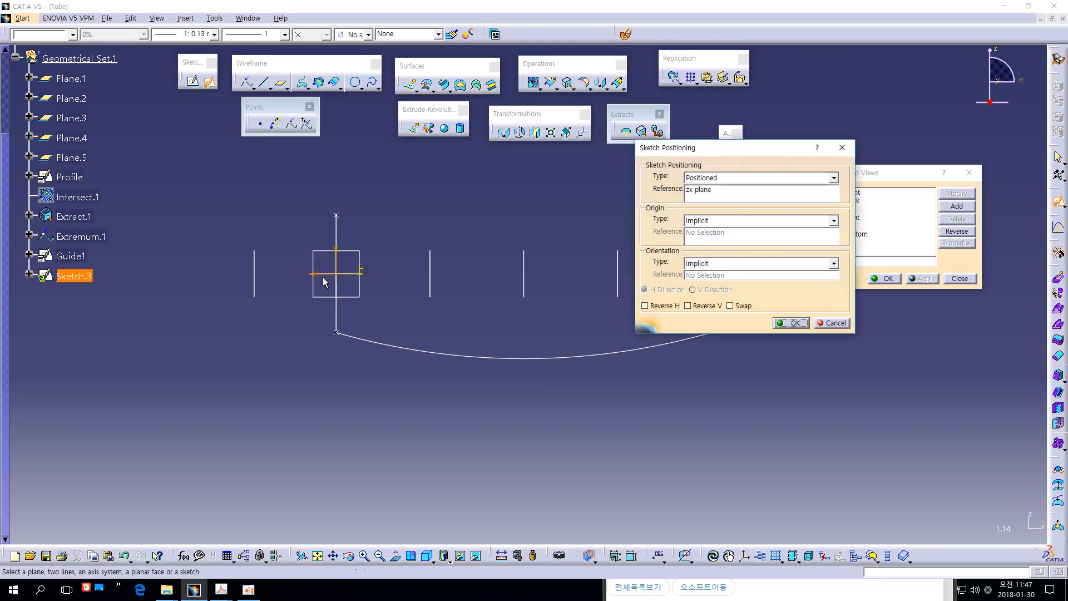
{"action": "left_click", "coordinate": [659, 306]}
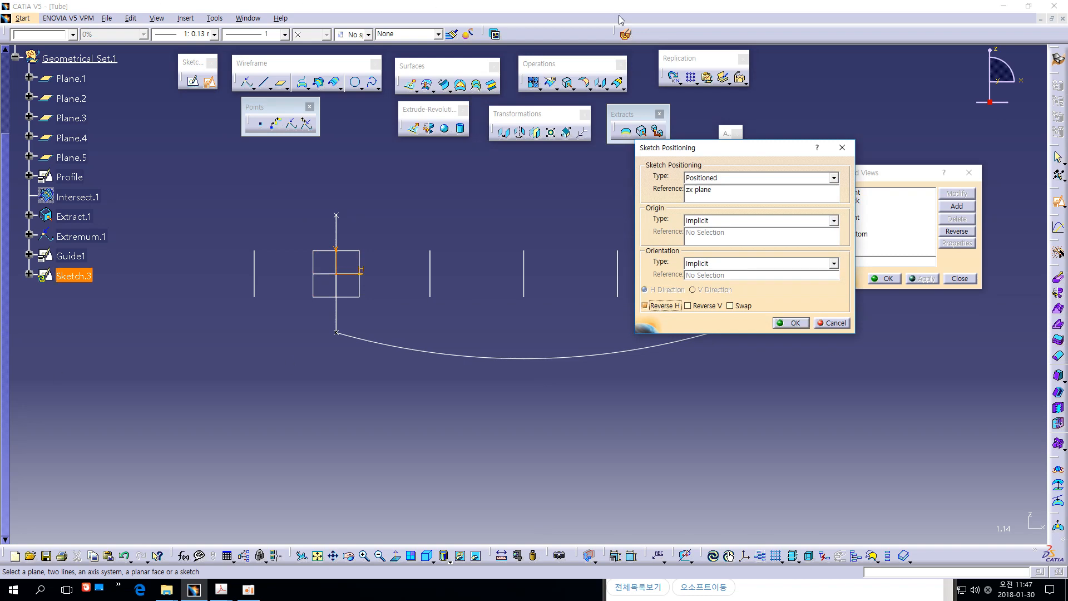
{"action": "left_click", "coordinate": [795, 323]}
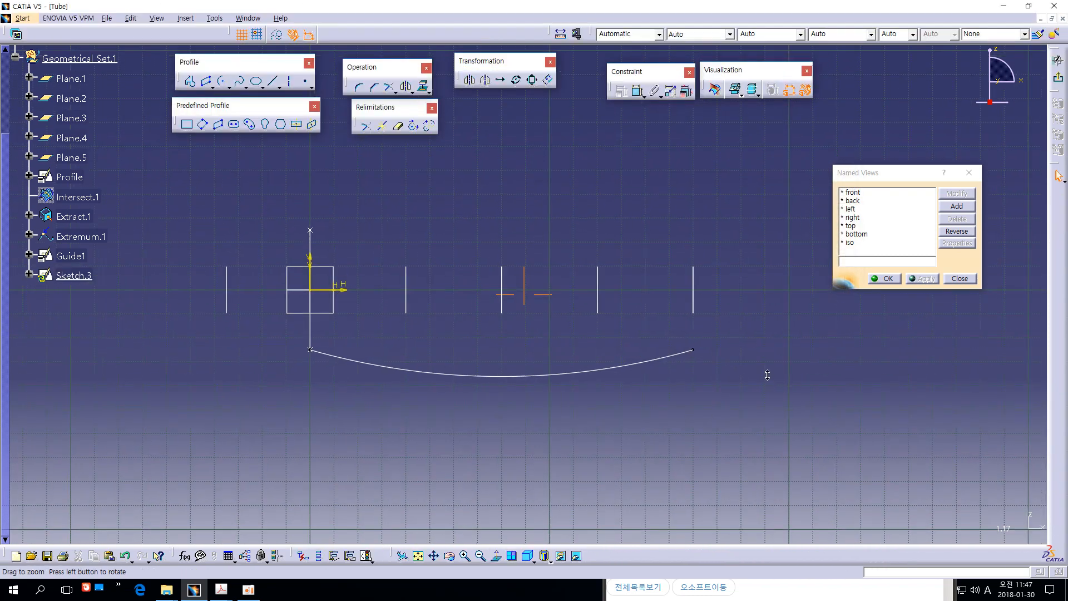
Switch to the Acrobat drawing and undo the pen annotations around the tube's guide curves and profile dimensions
{"action": "key", "text": "alt+Tab"}
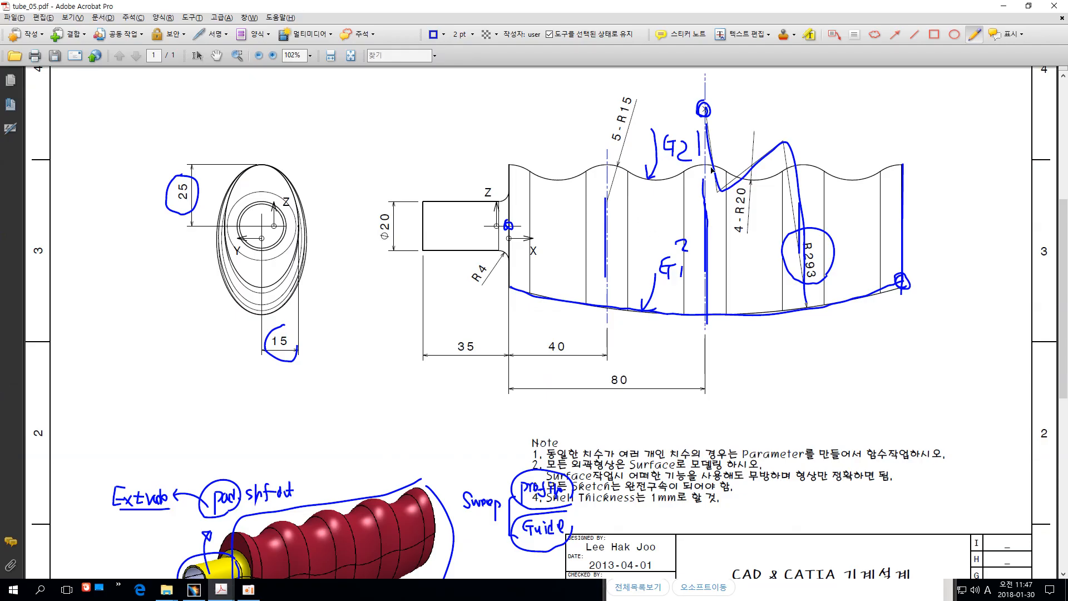
{"action": "key", "text": "ctrl+z"}
{"action": "key", "text": "ctrl+z"}
{"action": "key", "text": "ctrl+z"}
{"action": "key", "text": "ctrl+z"}
{"action": "key", "text": "ctrl+z"}
{"action": "key", "text": "ctrl+z"}
{"action": "key", "text": "ctrl+z"}
{"action": "key", "text": "ctrl+z"}
{"action": "key", "text": "ctrl+z"}
{"action": "key", "text": "ctrl+z"}
{"action": "key", "text": "ctrl+z"}
{"action": "key", "text": "ctrl+z"}
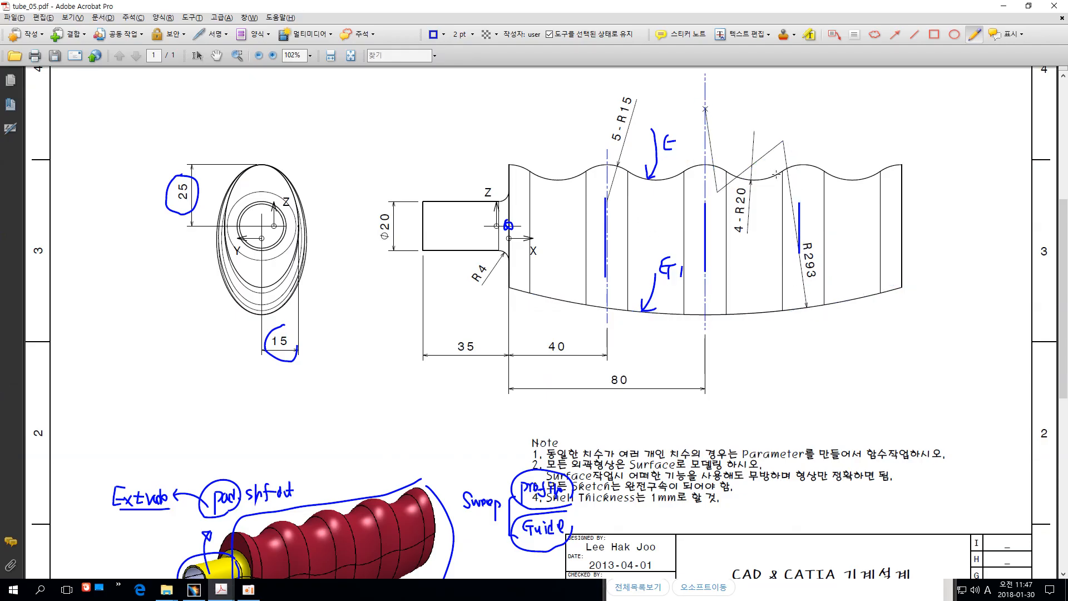
{"action": "key", "text": "ctrl+z"}
{"action": "key", "text": "ctrl+z"}
{"action": "key", "text": "ctrl+z"}
{"action": "key", "text": "ctrl+z"}
{"action": "key", "text": "ctrl+z"}
{"action": "key", "text": "ctrl+z"}
{"action": "key", "text": "ctrl+z"}
{"action": "key", "text": "ctrl+z"}
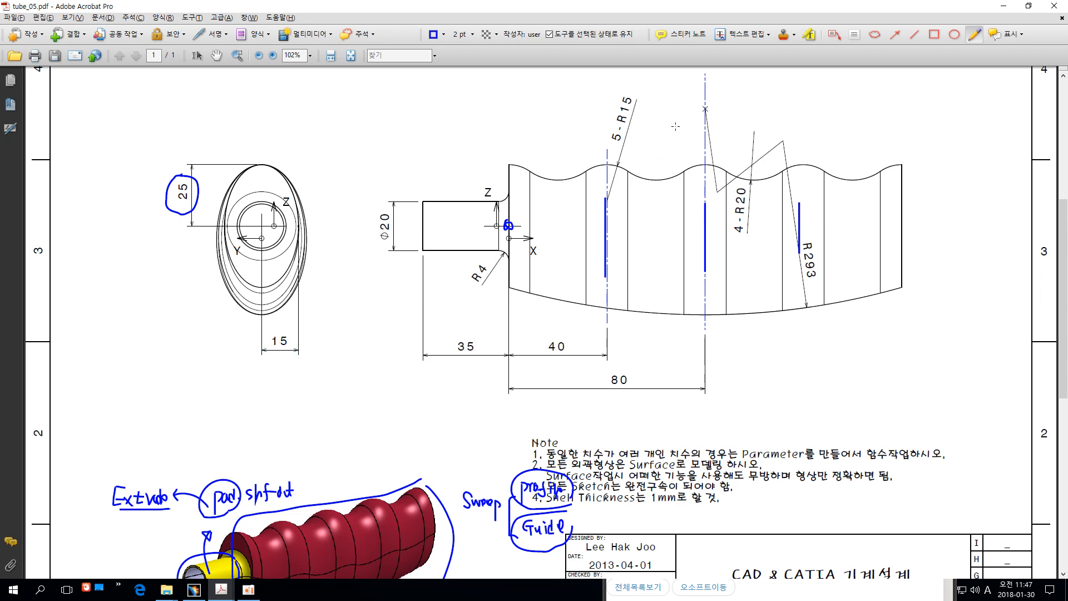
{"action": "key", "text": "ctrl+z"}
{"action": "key", "text": "ctrl+z"}
{"action": "scroll", "coordinate": [629, 186], "scroll_direction": "up", "scroll_amount": 1, "text": "ctrl"}
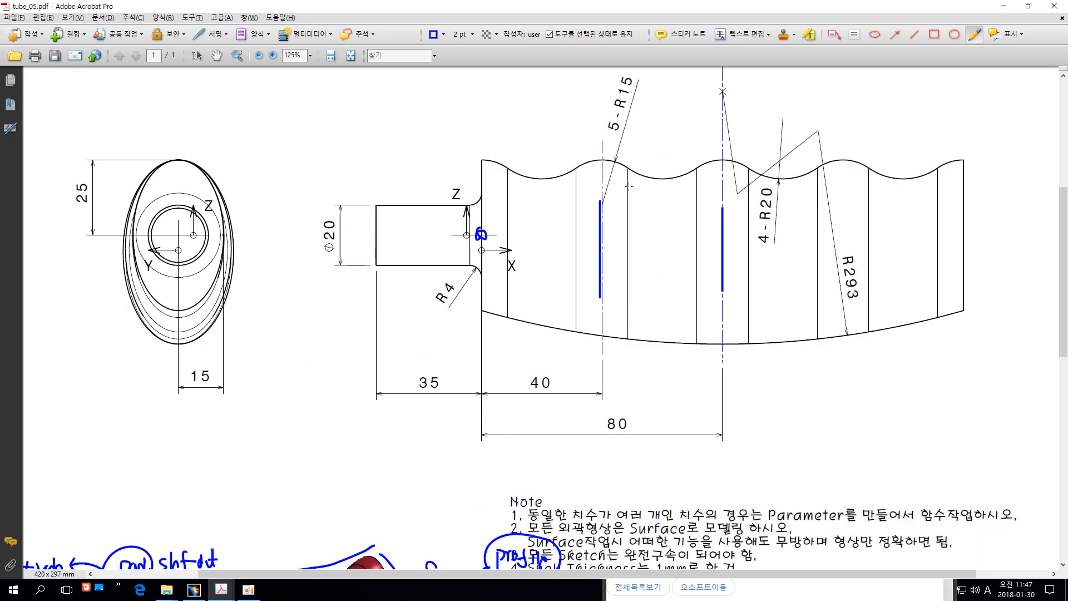
Circle the five R15 crests on the drawing, mark the 5-R15 note, and draw a line across the crests from the ellipse's top
{"action": "mouse_move", "coordinate": [595, 160]}
{"action": "left_mouse_down"}
{"action": "mouse_move", "coordinate": [577, 170]}
{"action": "mouse_move", "coordinate": [573, 203]}
{"action": "mouse_move", "coordinate": [593, 214]}
{"action": "mouse_move", "coordinate": [628, 173]}
{"action": "mouse_move", "coordinate": [624, 164]}
{"action": "left_mouse_up"}
{"action": "mouse_move", "coordinate": [715, 162]}
{"action": "left_mouse_down"}
{"action": "mouse_move", "coordinate": [694, 196]}
{"action": "mouse_move", "coordinate": [744, 214]}
{"action": "mouse_move", "coordinate": [746, 164]}
{"action": "left_mouse_up"}
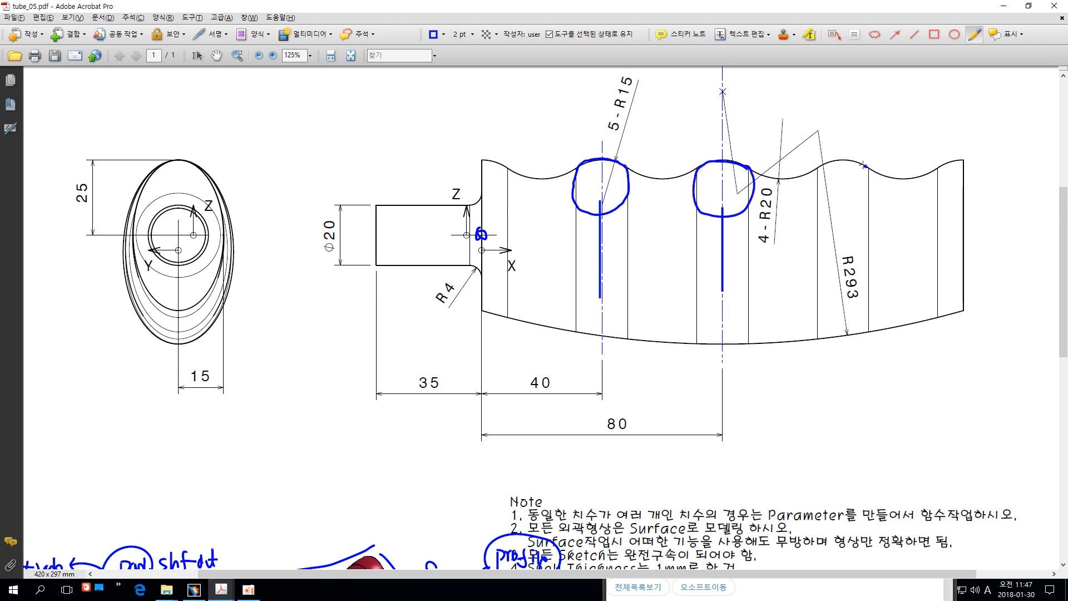
{"action": "mouse_move", "coordinate": [864, 165]}
{"action": "left_mouse_down"}
{"action": "mouse_move", "coordinate": [822, 162]}
{"action": "mouse_move", "coordinate": [817, 201]}
{"action": "mouse_move", "coordinate": [872, 189]}
{"action": "mouse_move", "coordinate": [866, 166]}
{"action": "left_mouse_up"}
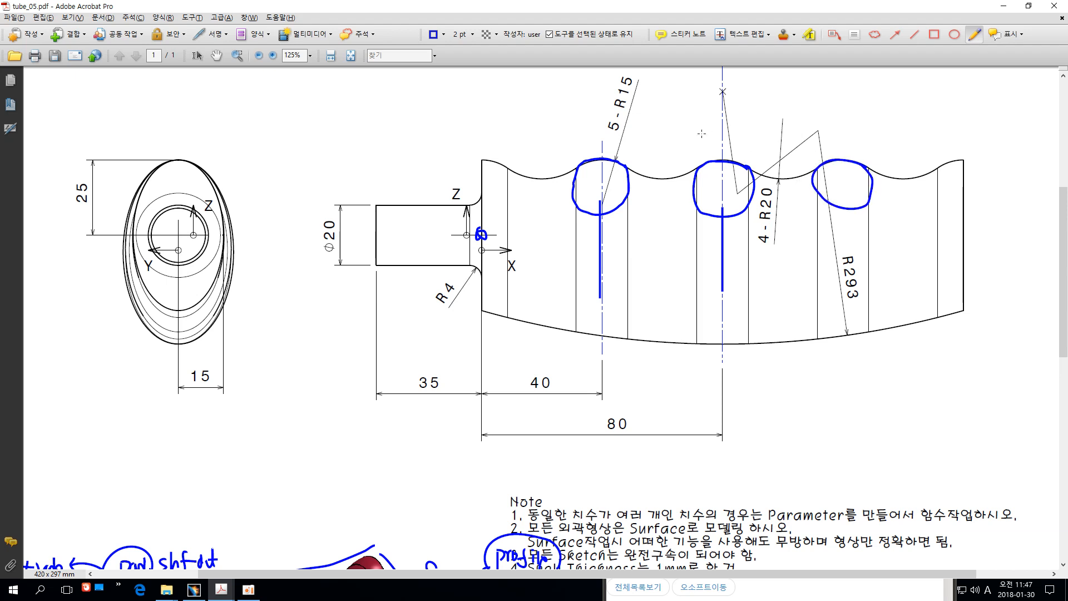
{"action": "left_click_drag", "start_coordinate": [631, 136], "coordinate": [608, 118]}
{"action": "mouse_move", "coordinate": [508, 168]}
{"action": "left_mouse_down"}
{"action": "mouse_move", "coordinate": [460, 160]}
{"action": "mouse_move", "coordinate": [478, 216]}
{"action": "mouse_move", "coordinate": [504, 164]}
{"action": "left_mouse_up"}
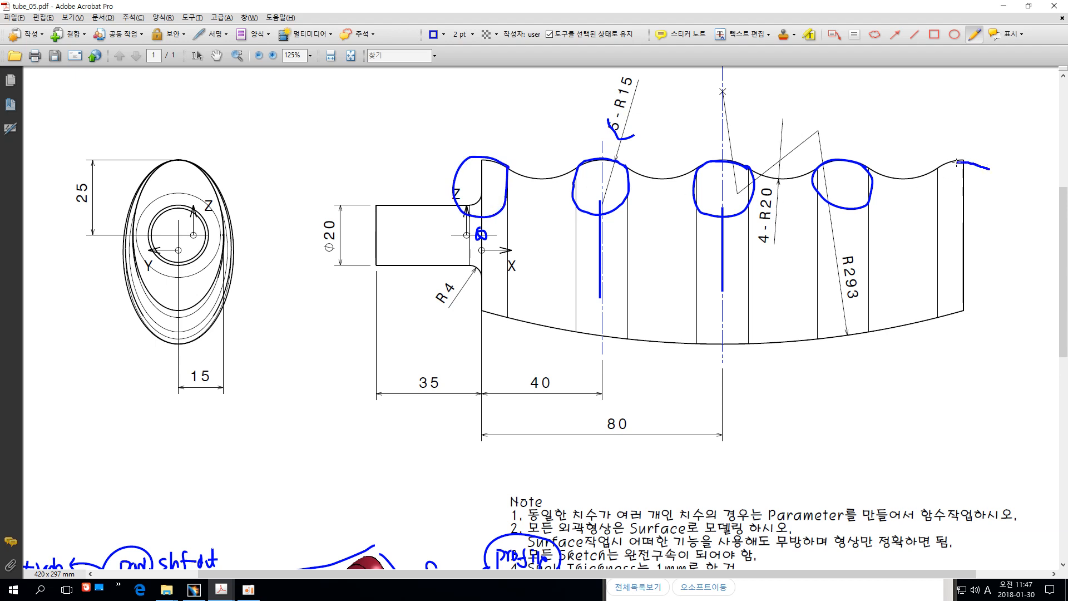
{"action": "mouse_move", "coordinate": [935, 178]}
{"action": "left_mouse_down"}
{"action": "mouse_move", "coordinate": [963, 211]}
{"action": "mouse_move", "coordinate": [989, 170]}
{"action": "left_mouse_up"}
{"action": "mouse_move", "coordinate": [178, 160]}
{"action": "left_mouse_down"}
{"action": "mouse_move", "coordinate": [645, 154]}
{"action": "mouse_move", "coordinate": [996, 164]}
{"action": "left_mouse_up"}
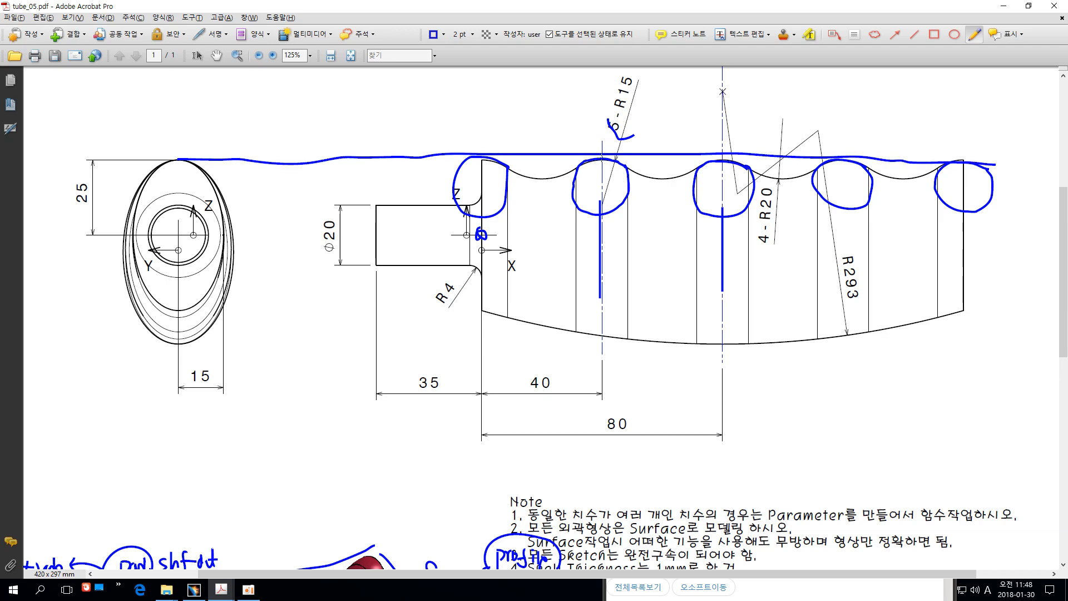
Return to CATIA and sketch a horizontal construction line about 32 mm above the origin, from the V axis to the far end plane
{"action": "key", "text": "alt+Tab"}
{"action": "left_click", "coordinate": [665, 239]}
{"action": "mouse_move", "coordinate": [620, 222]}
{"action": "middle_mouse_down"}
{"action": "mouse_move", "coordinate": [665, 238]}
{"action": "mouse_move", "coordinate": [668, 226]}
{"action": "mouse_move", "coordinate": [638, 231]}
{"action": "middle_mouse_up"}
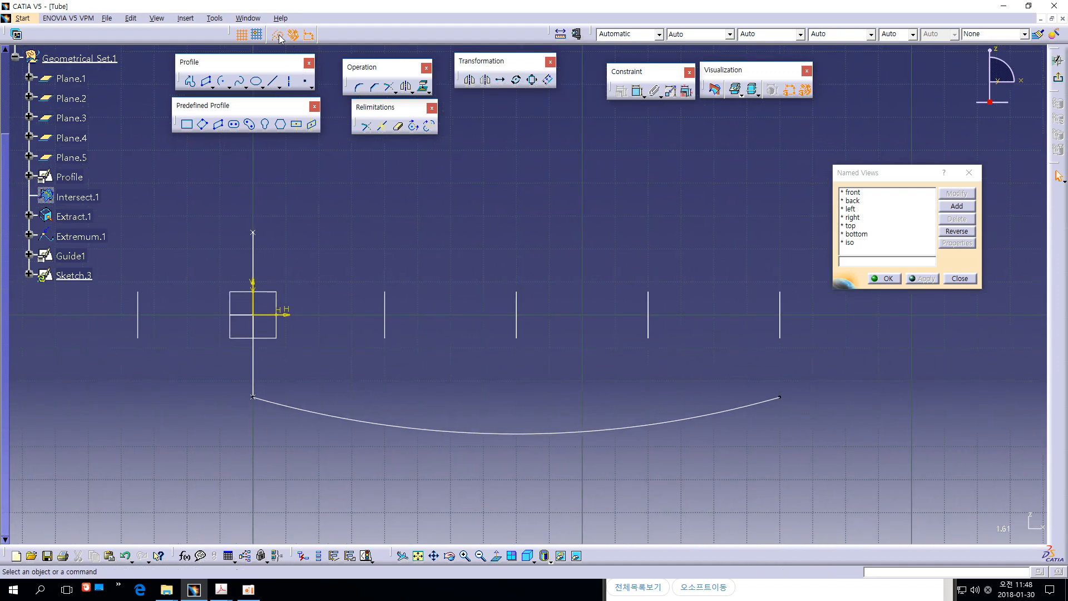
{"action": "left_click", "coordinate": [272, 81]}
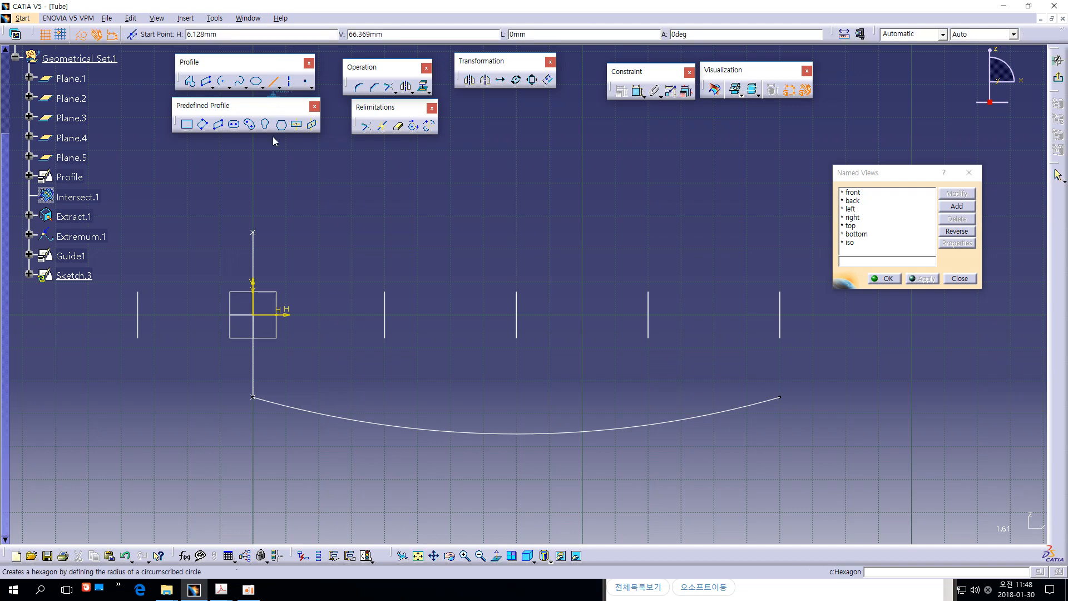
{"action": "left_click", "coordinate": [253, 211]}
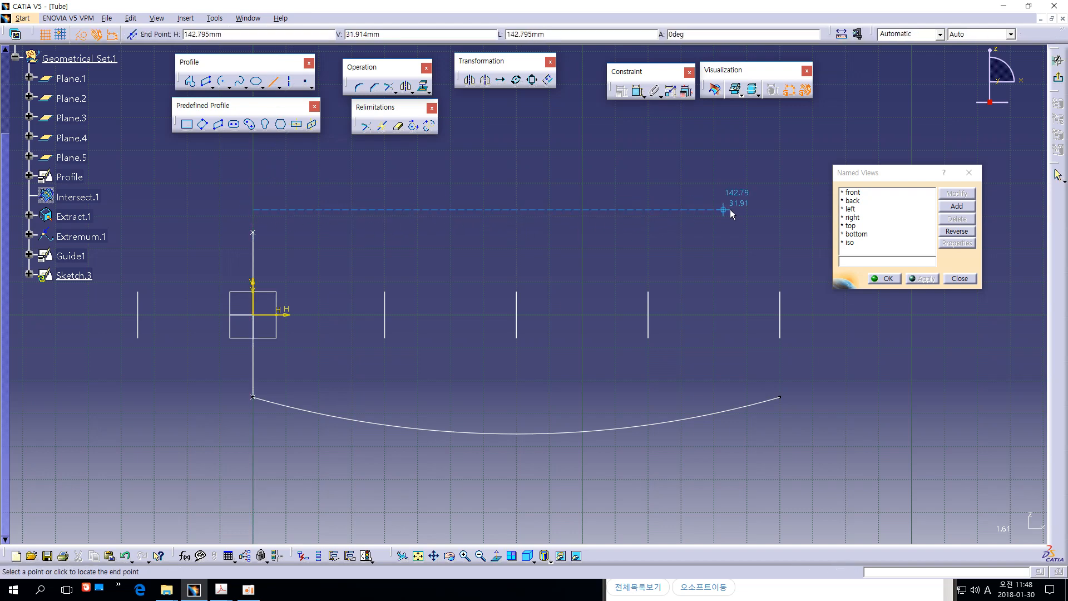
{"action": "left_click", "coordinate": [780, 210]}
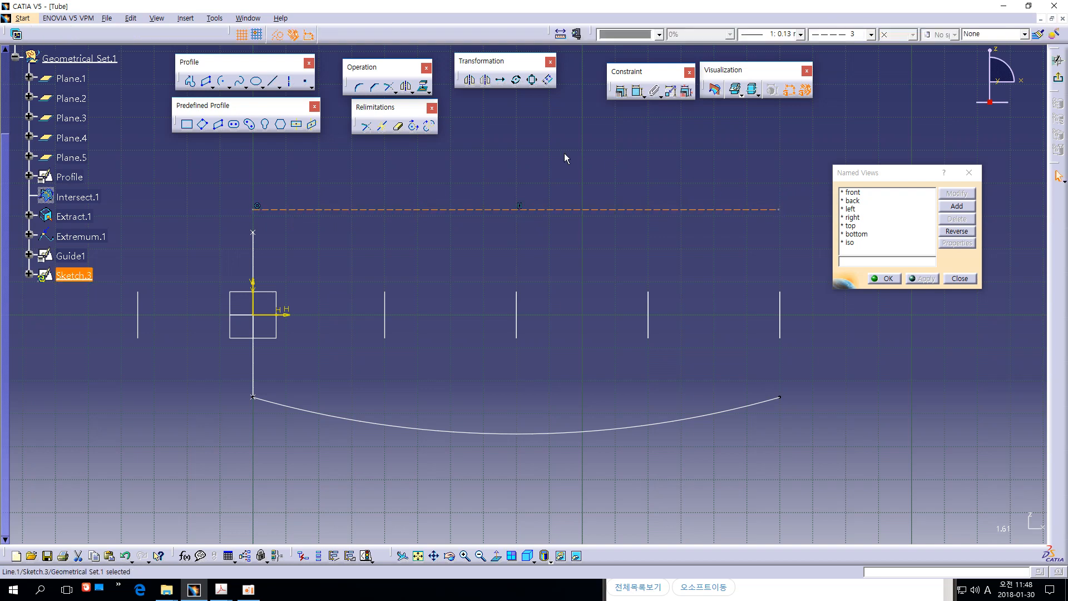
{"action": "middle_click_drag", "start_coordinate": [529, 150], "coordinate": [545, 159]}
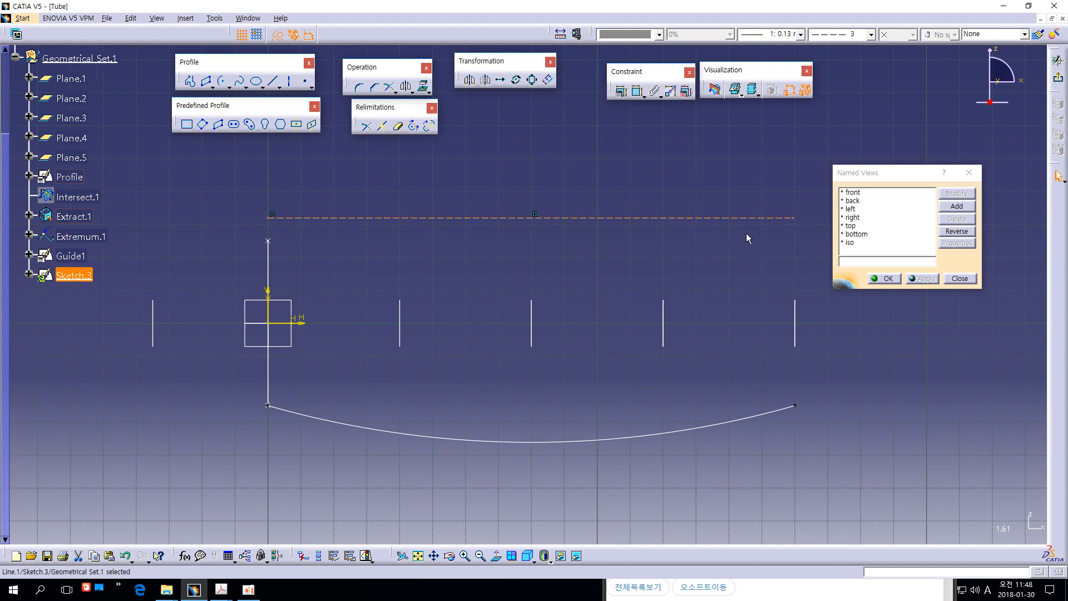
Constrain the construction line's start point to be coincident with the upper extracted point of the elliptical profile
{"action": "left_click", "coordinate": [673, 167]}
{"action": "mouse_move", "coordinate": [574, 173]}
{"action": "middle_mouse_down"}
{"action": "mouse_move", "coordinate": [690, 193]}
{"action": "mouse_move", "coordinate": [692, 171]}
{"action": "middle_mouse_up"}
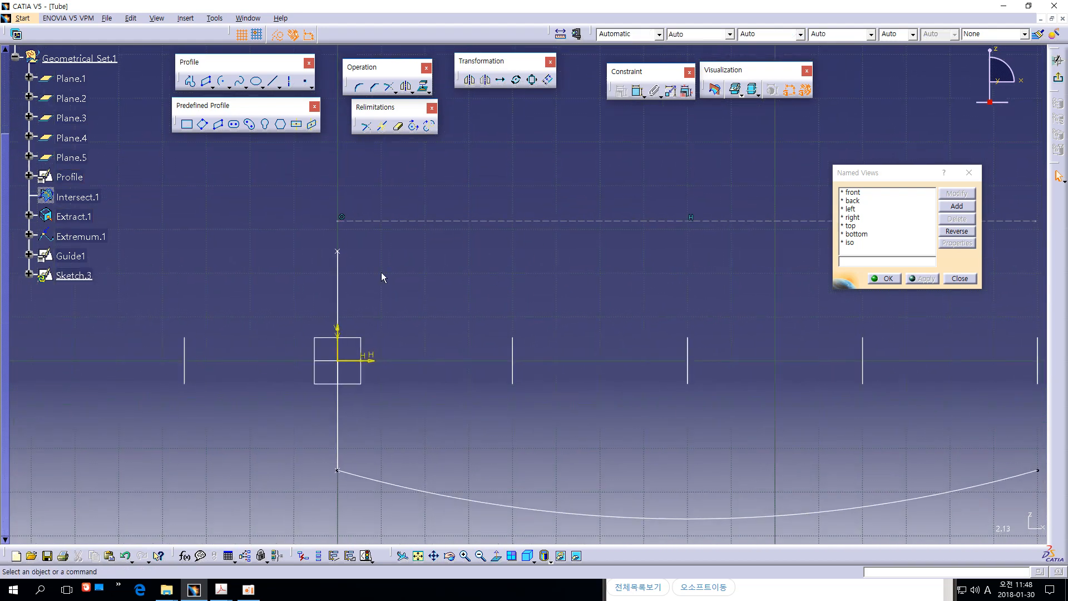
{"action": "left_click", "coordinate": [338, 222]}
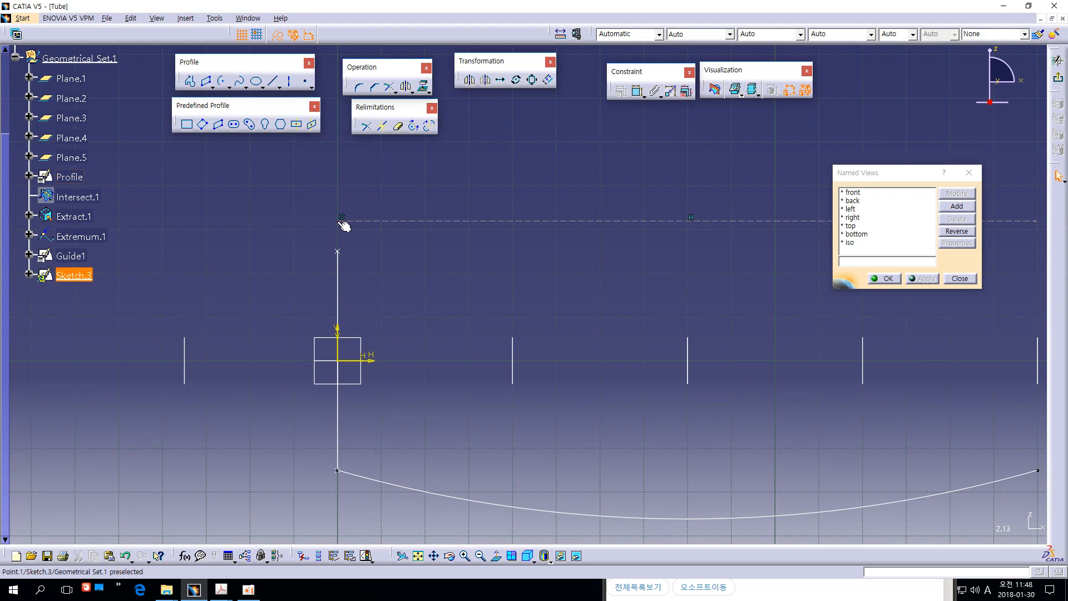
{"action": "left_click", "coordinate": [338, 251], "text": "ctrl"}
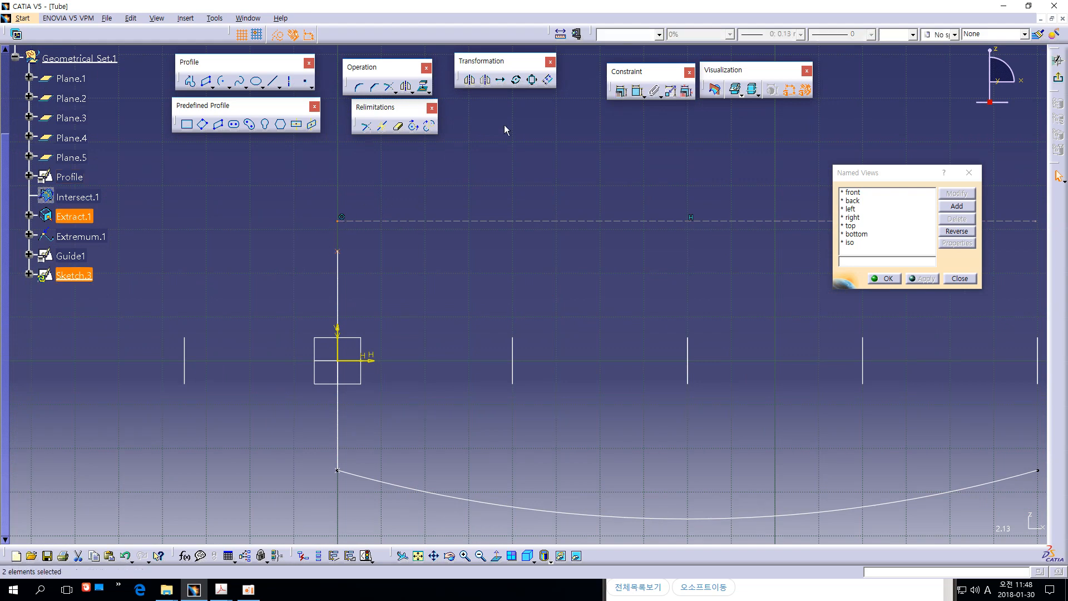
{"action": "left_click", "coordinate": [622, 91]}
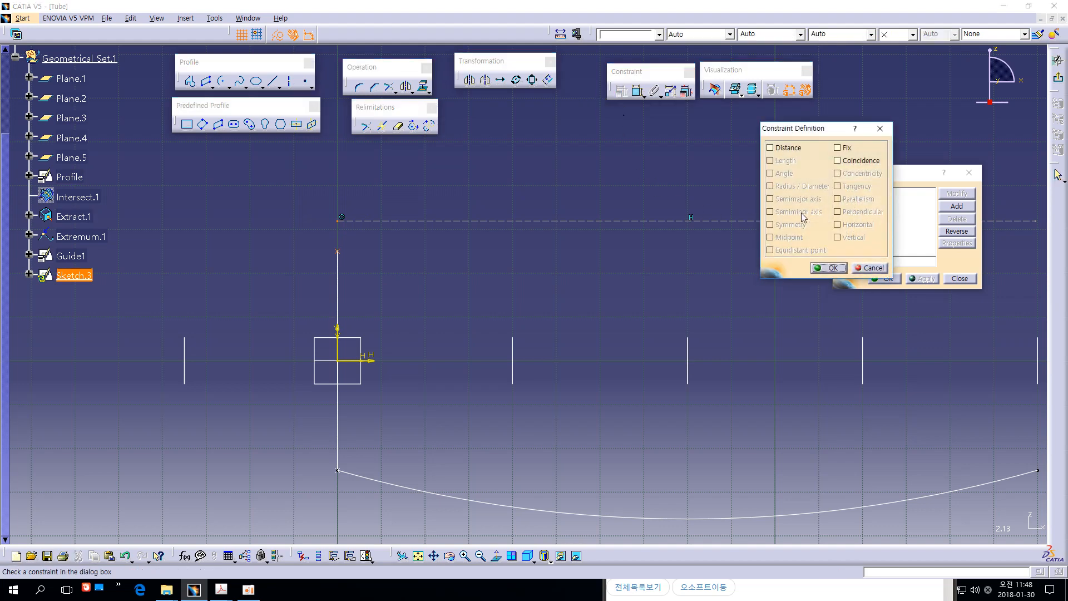
{"action": "left_click", "coordinate": [846, 161]}
{"action": "left_click", "coordinate": [819, 270]}
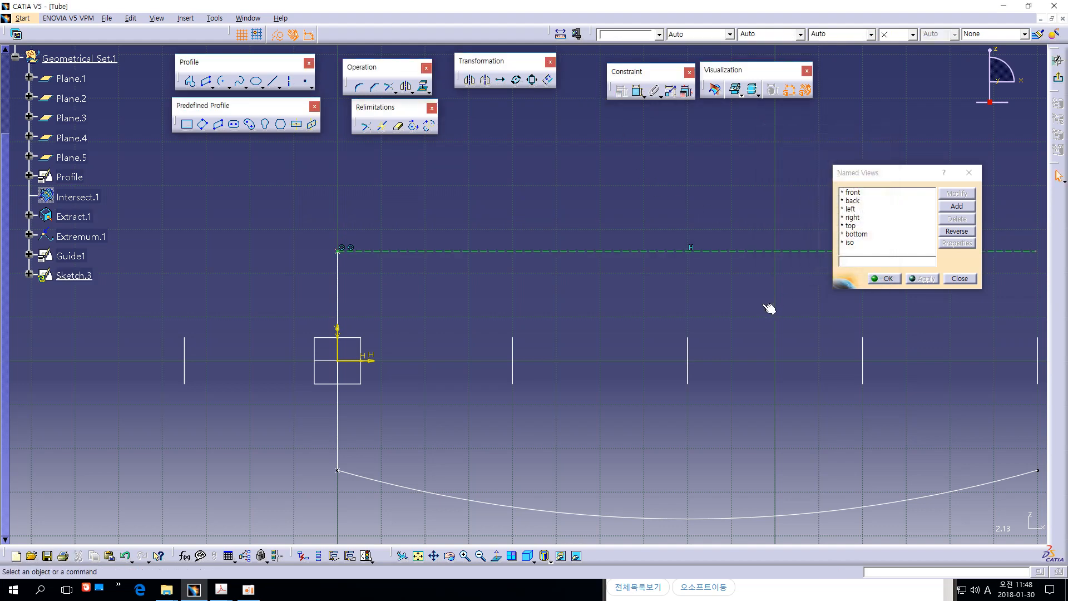
Stretch the construction line's free end beyond the tube's far end plane
{"action": "middle_click_drag", "start_coordinate": [755, 304], "coordinate": [371, 293]}
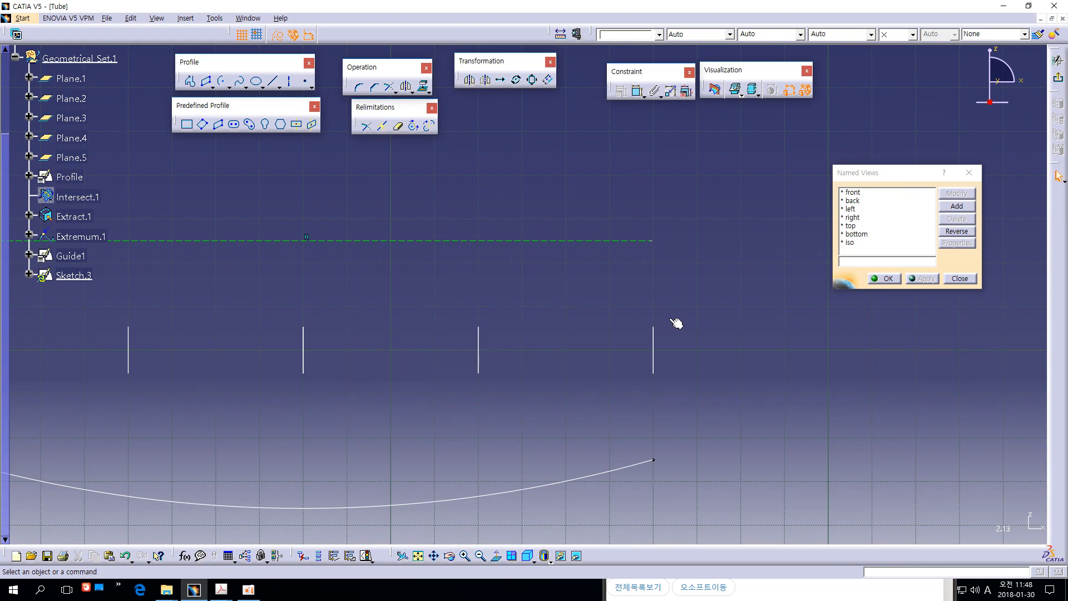
{"action": "middle_click_drag", "start_coordinate": [672, 318], "coordinate": [674, 310]}
{"action": "left_click_drag", "start_coordinate": [660, 234], "coordinate": [740, 252]}
{"action": "left_click", "coordinate": [715, 328]}
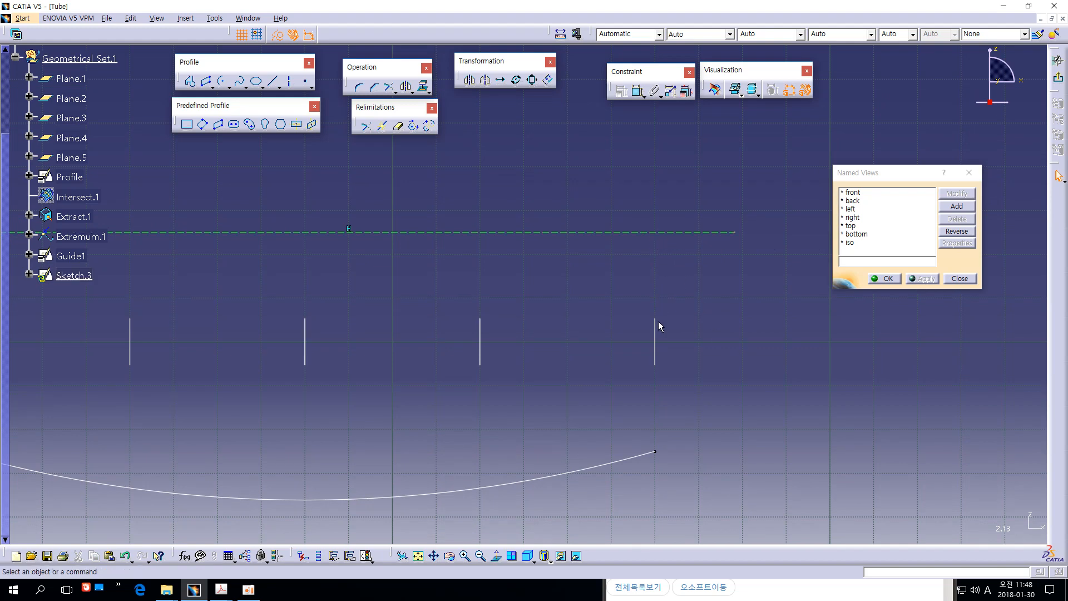
{"action": "mouse_move", "coordinate": [696, 325]}
{"action": "middle_mouse_down"}
{"action": "mouse_move", "coordinate": [764, 307]}
{"action": "mouse_move", "coordinate": [397, 368]}
{"action": "mouse_move", "coordinate": [537, 380]}
{"action": "middle_mouse_up"}
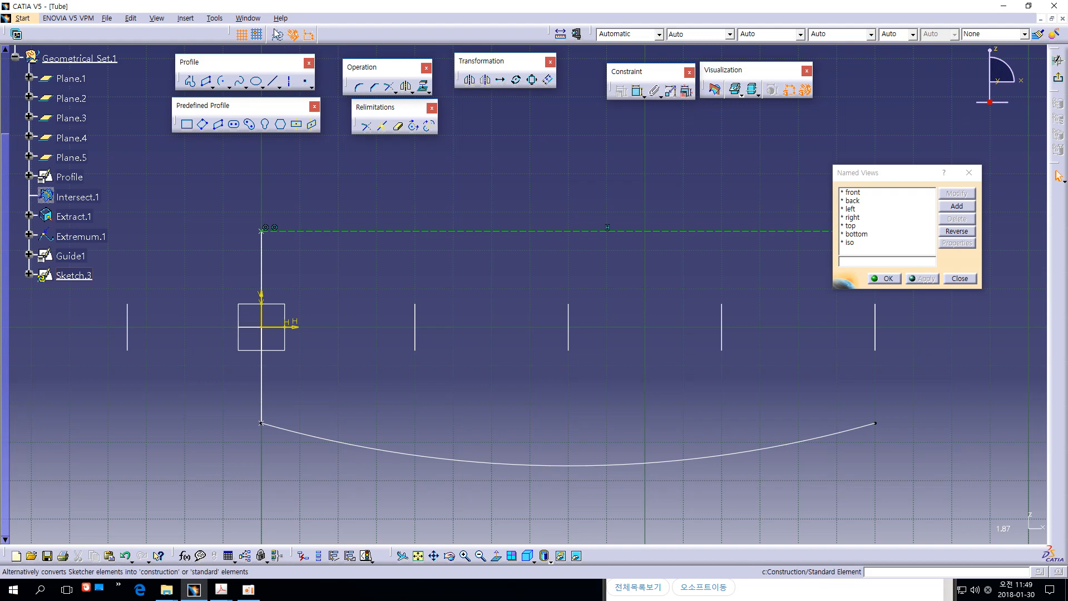
Switch to the Acrobat drawing, circle the first R15 crest at the tube's start again, and return to CATIA
{"action": "key", "text": "alt+Tab"}
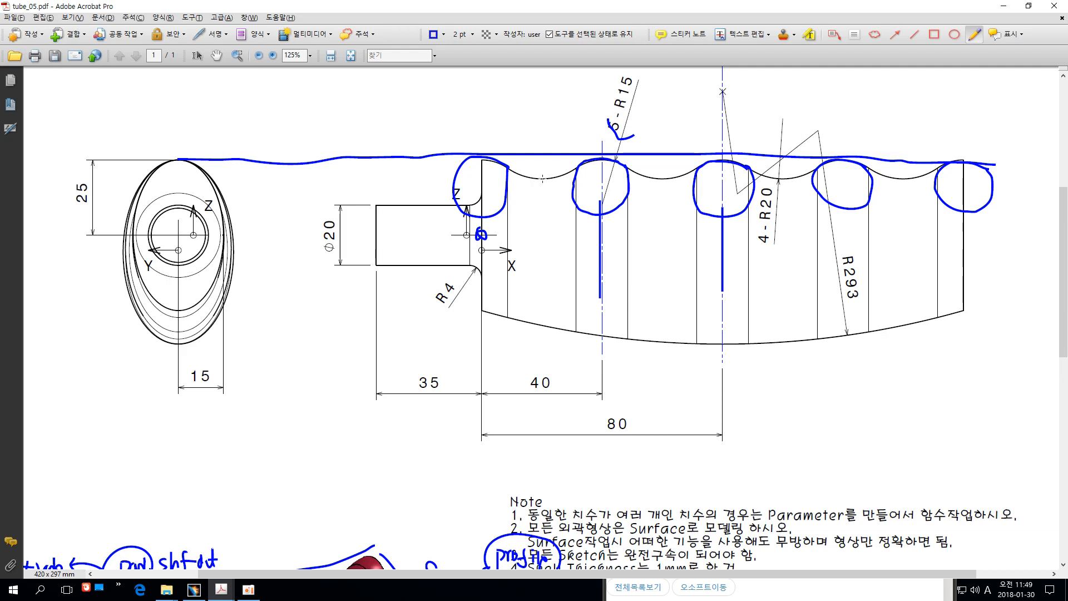
{"action": "mouse_move", "coordinate": [488, 138]}
{"action": "left_mouse_down"}
{"action": "mouse_move", "coordinate": [460, 192]}
{"action": "mouse_move", "coordinate": [503, 153]}
{"action": "mouse_move", "coordinate": [480, 140]}
{"action": "left_mouse_up"}
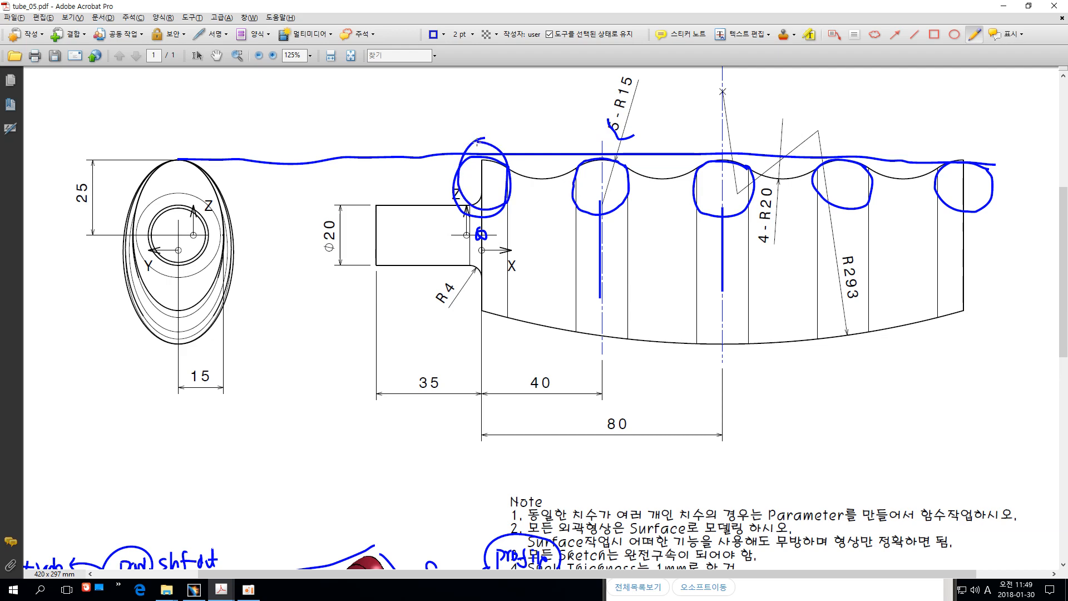
{"action": "key", "text": "alt+Tab"}
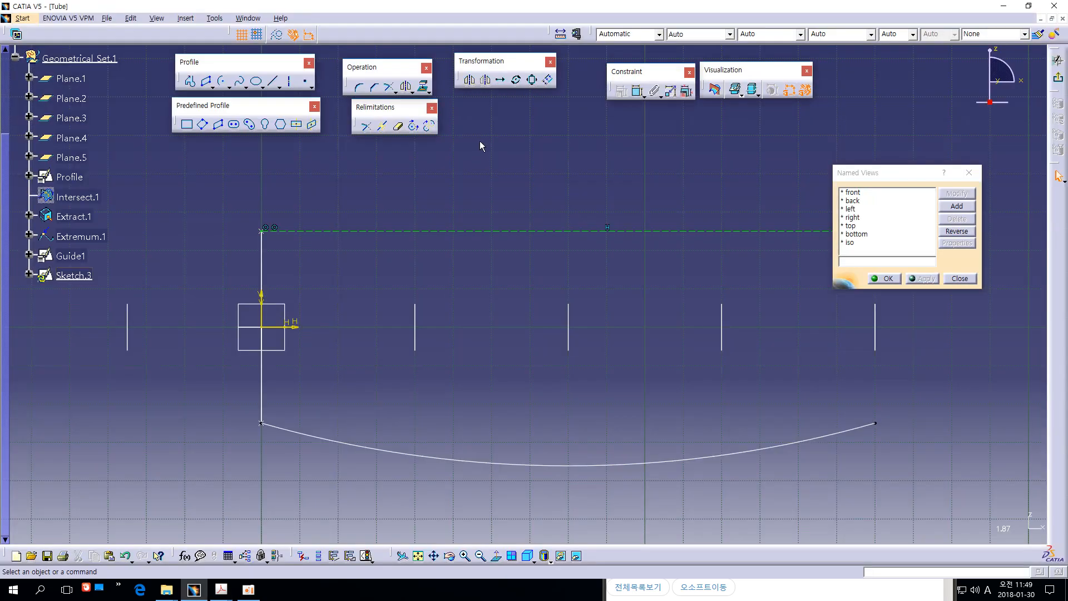
Sketch a circle centred on the V axis above the origin, reaching up to the construction line
{"action": "middle_click_drag", "start_coordinate": [492, 161], "coordinate": [546, 177]}
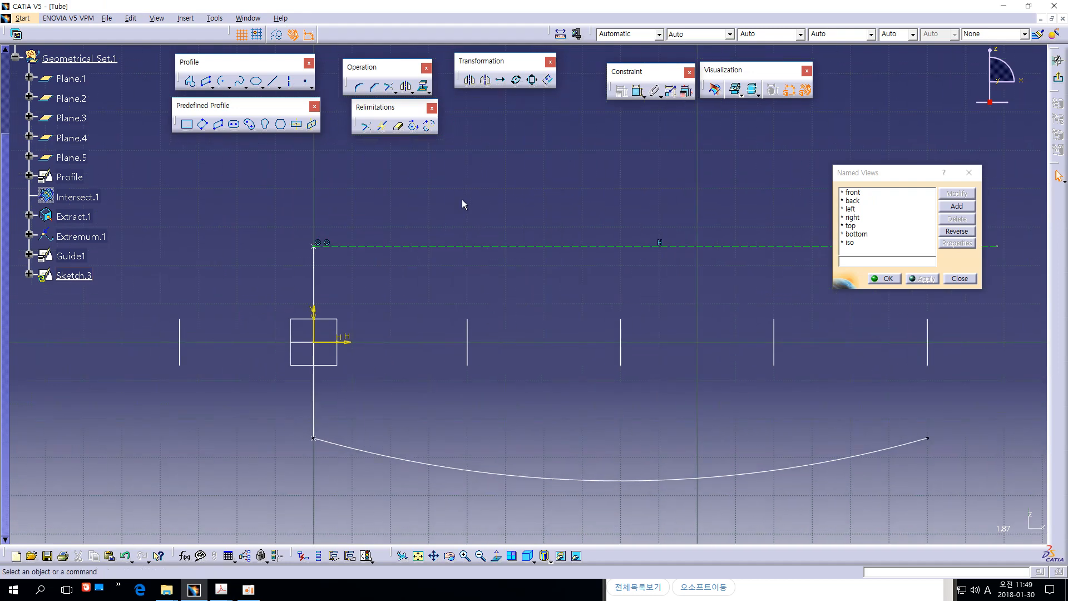
{"action": "left_click", "coordinate": [223, 84]}
{"action": "left_click", "coordinate": [245, 96]}
{"action": "mouse_move", "coordinate": [431, 305]}
{"action": "middle_mouse_down"}
{"action": "mouse_move", "coordinate": [512, 264]}
{"action": "mouse_move", "coordinate": [513, 298]}
{"action": "middle_mouse_up"}
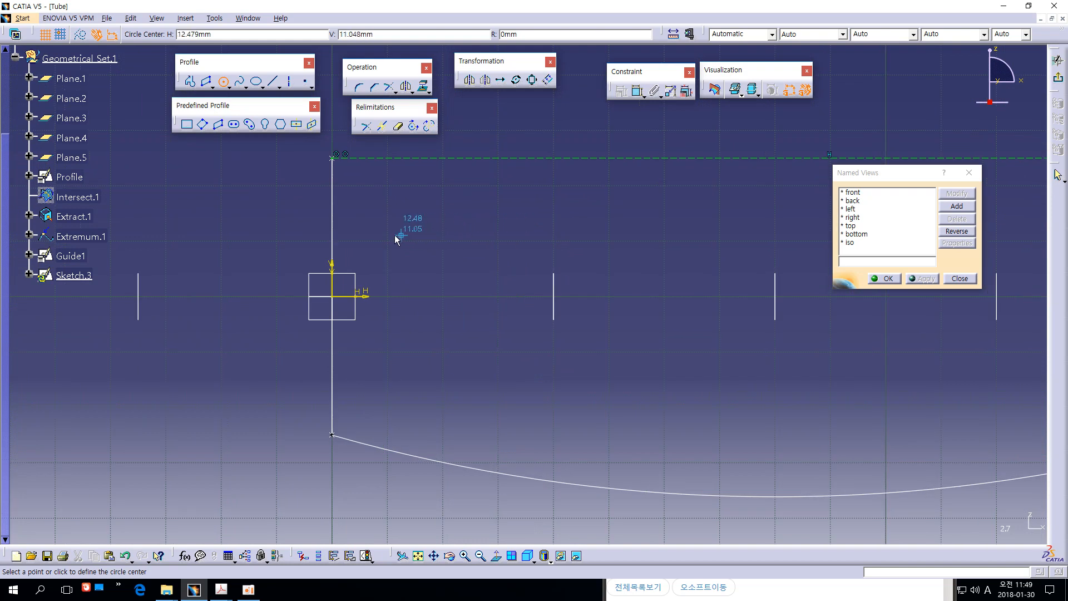
{"action": "left_click", "coordinate": [337, 235]}
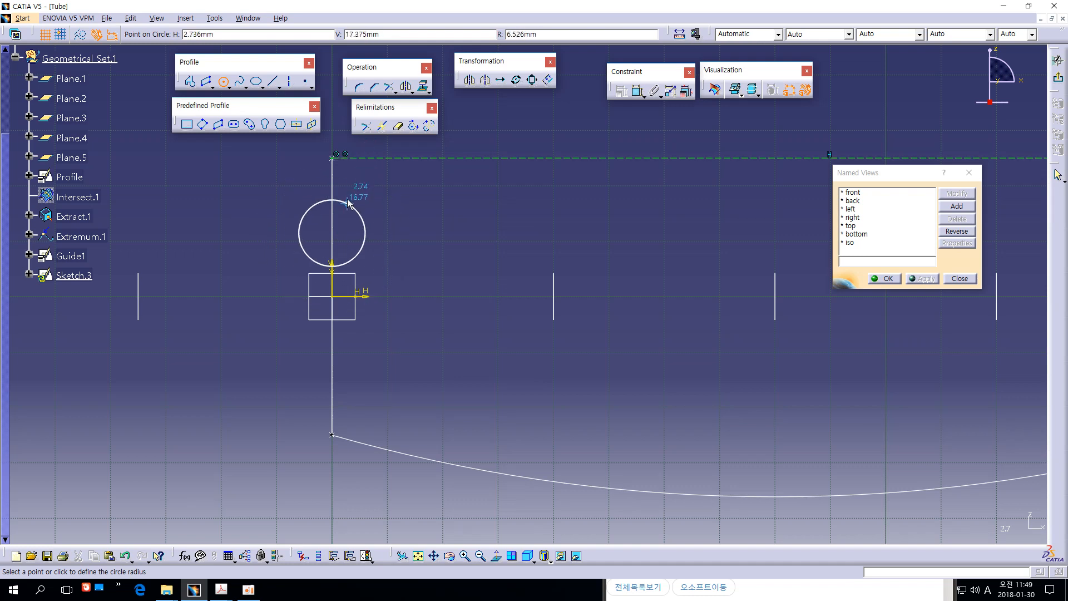
{"action": "left_click", "coordinate": [351, 161]}
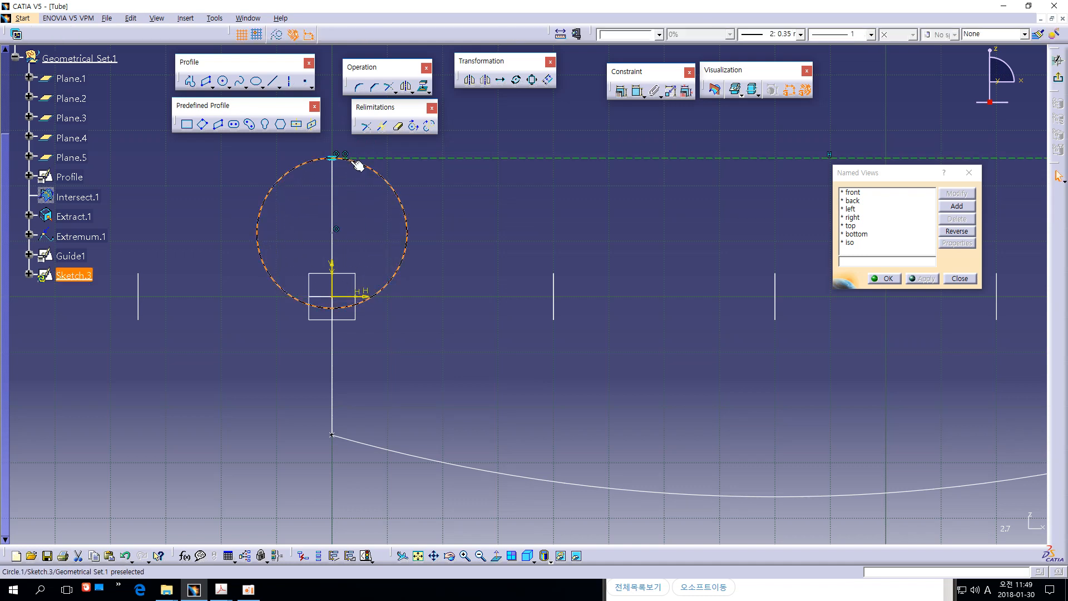
Dimension the radius of the circle on the V axis and set it to 15 mm
{"action": "left_click", "coordinate": [638, 92]}
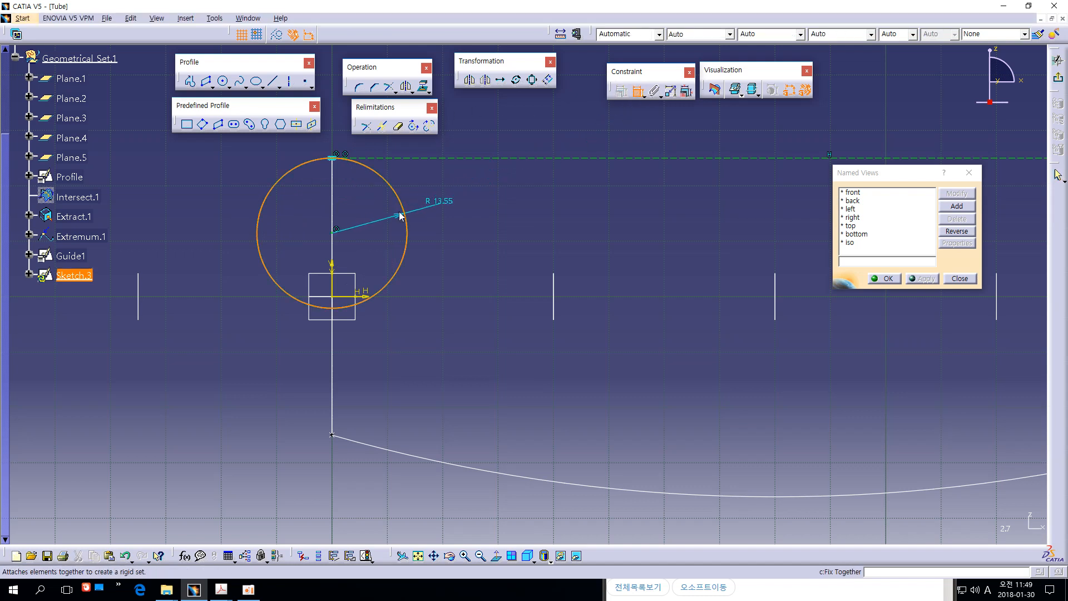
{"action": "left_click", "coordinate": [223, 176]}
{"action": "double_click", "coordinate": [223, 174]}
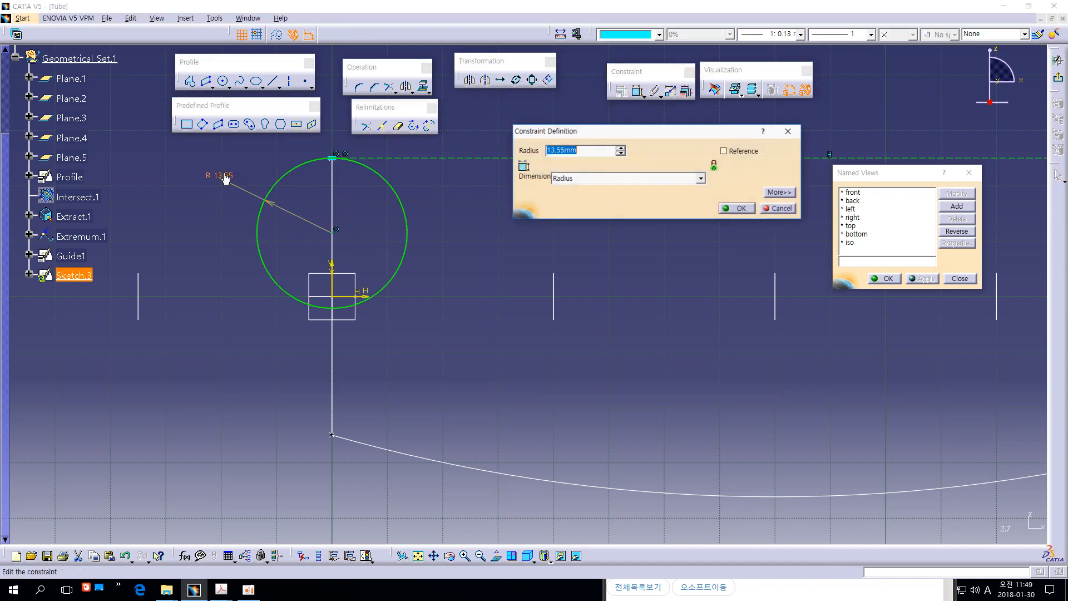
{"action": "type", "text": "15"}
{"action": "key", "text": "Return"}
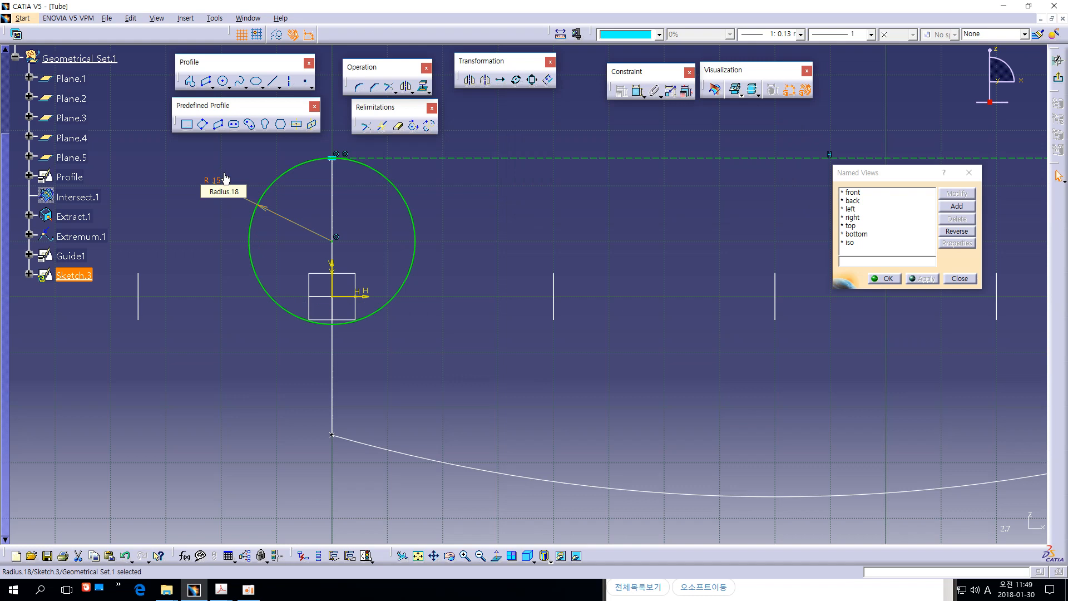
{"action": "left_click", "coordinate": [481, 242]}
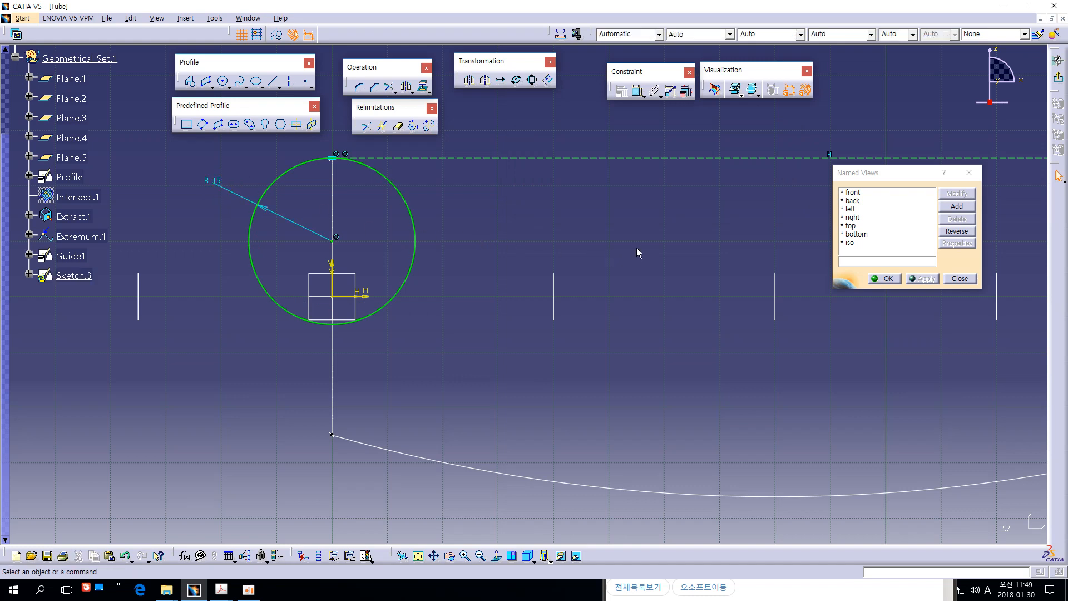
Sketch a second circle centred above the Plane.1 line, copying its radius from the R15 circle on the V axis
{"action": "middle_click_drag", "start_coordinate": [637, 249], "coordinate": [598, 261]}
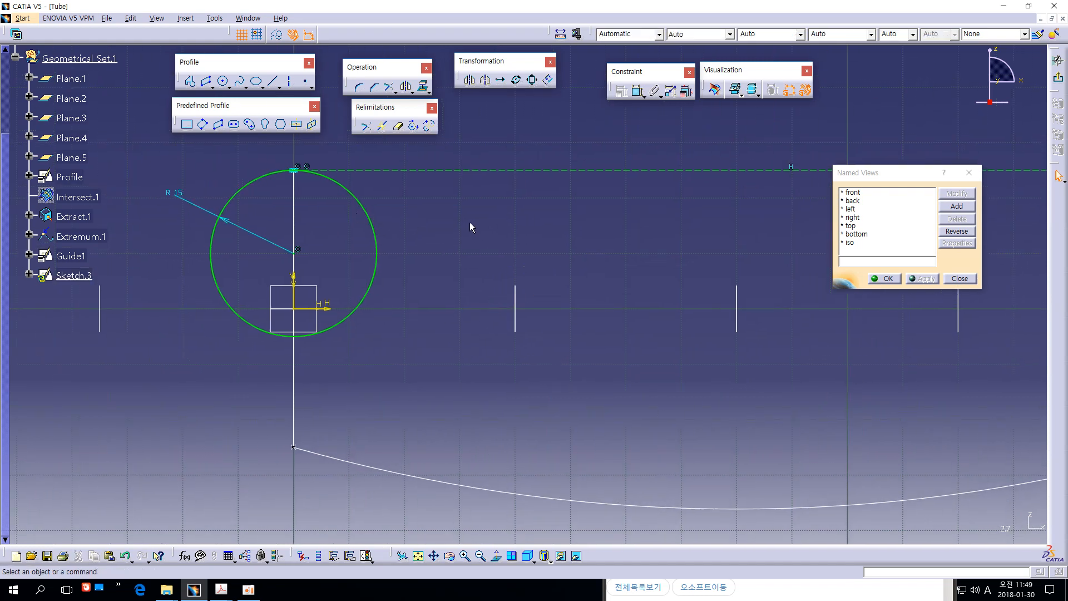
{"action": "middle_click_drag", "start_coordinate": [548, 232], "coordinate": [516, 235]}
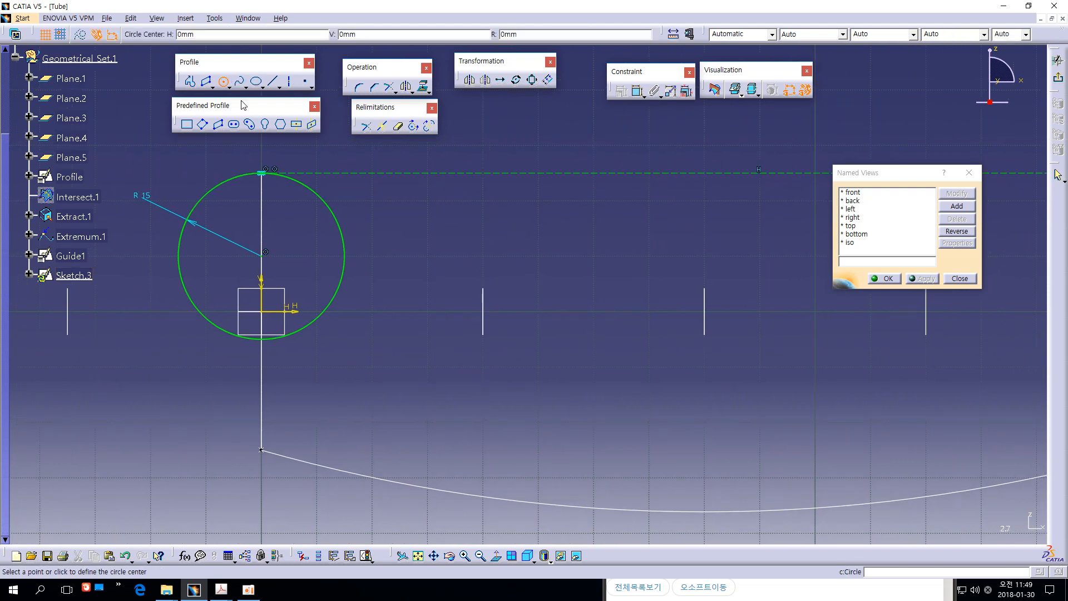
{"action": "left_click", "coordinate": [482, 248]}
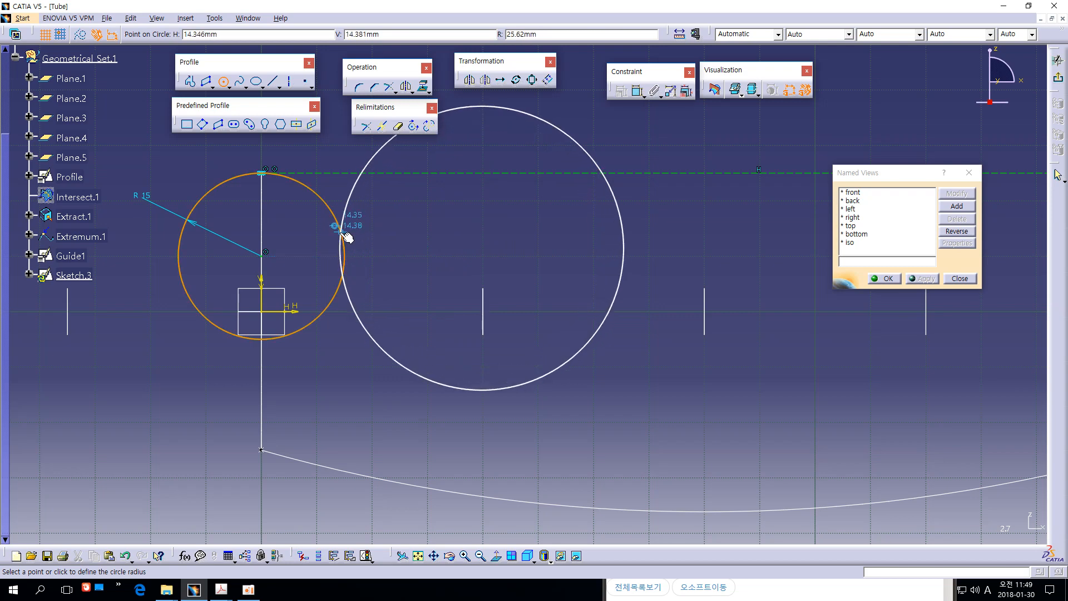
{"action": "right_click", "coordinate": [342, 233]}
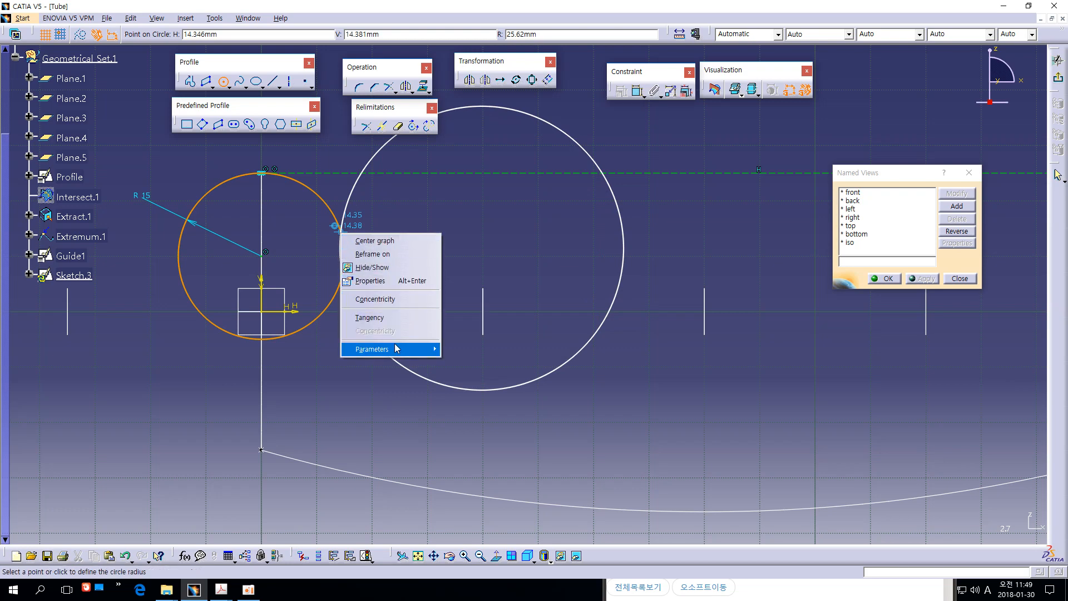
{"action": "mouse_move", "coordinate": [397, 350]}
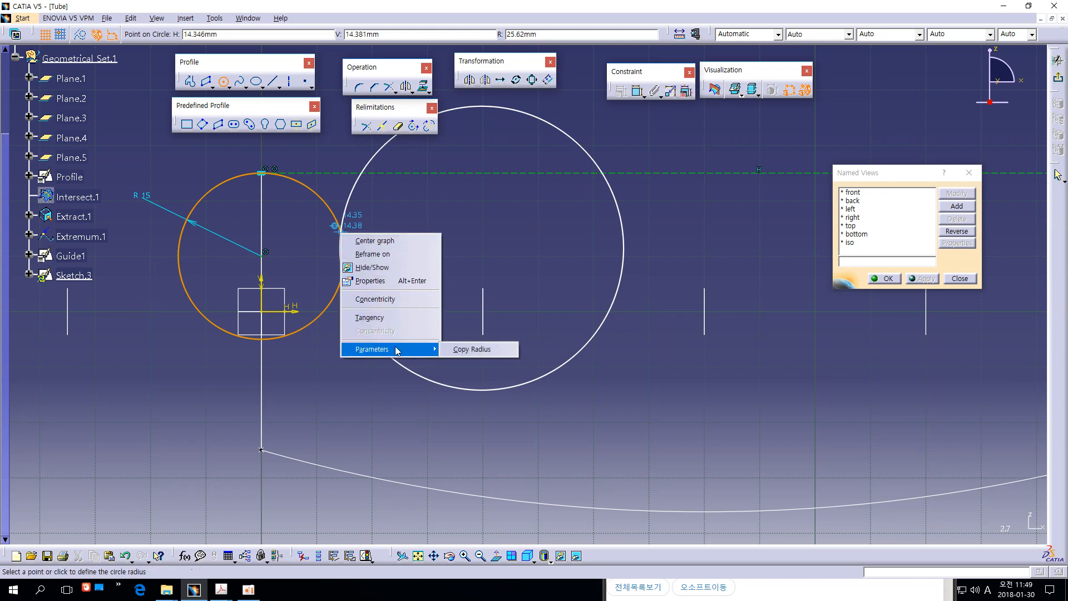
{"action": "left_click", "coordinate": [465, 350]}
{"action": "left_click", "coordinate": [626, 233]}
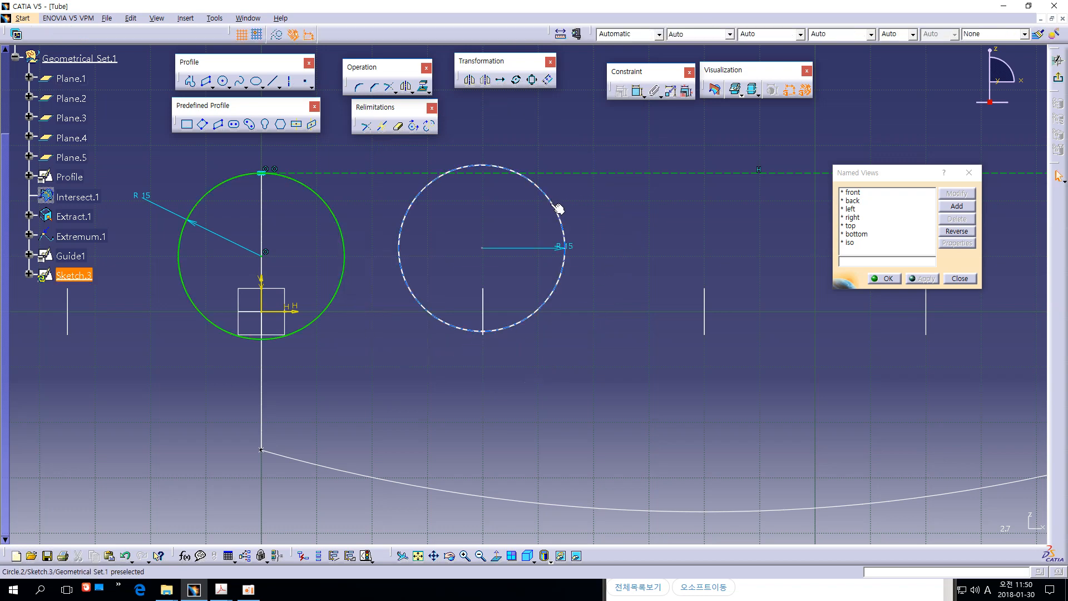
Shift the second circle slightly down and constrain its centre to be coincident with Plane.1
{"action": "left_click_drag", "start_coordinate": [554, 203], "coordinate": [555, 224]}
{"action": "left_click", "coordinate": [626, 218]}
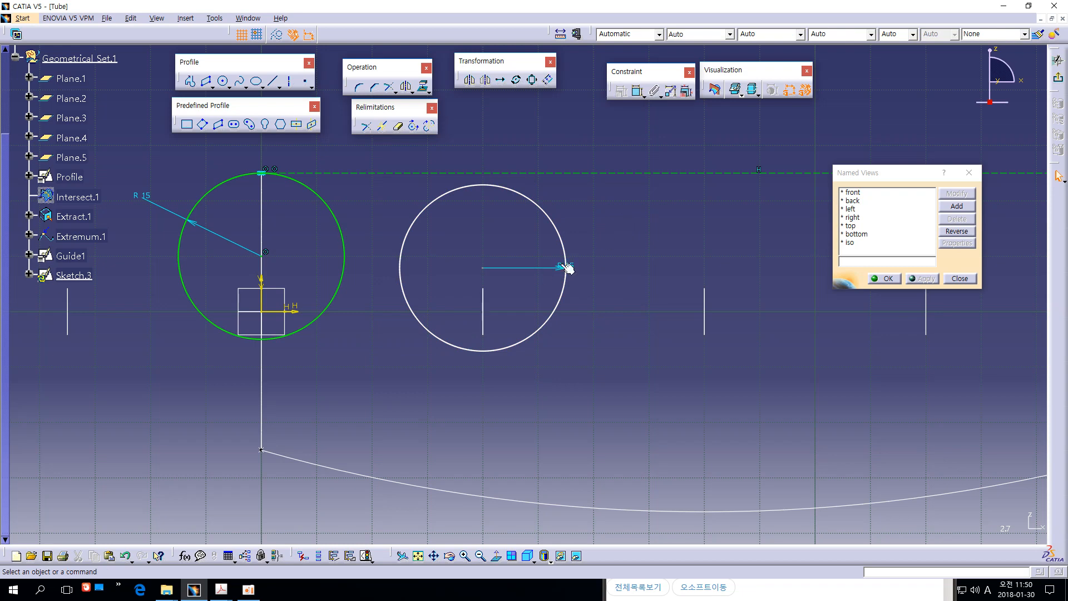
{"action": "left_click", "coordinate": [481, 270]}
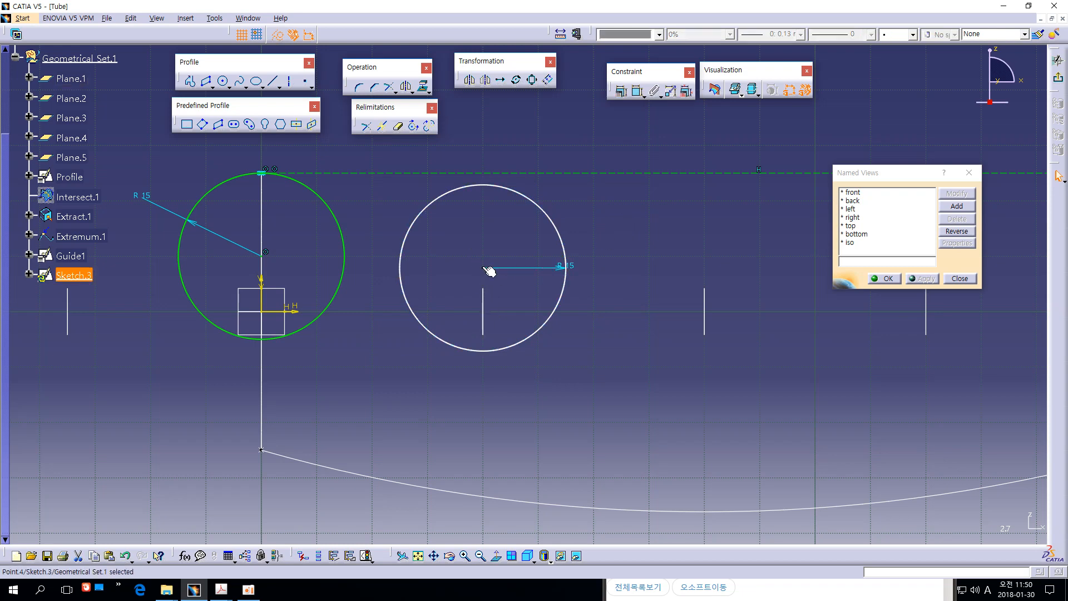
{"action": "left_click", "coordinate": [484, 292], "text": "ctrl"}
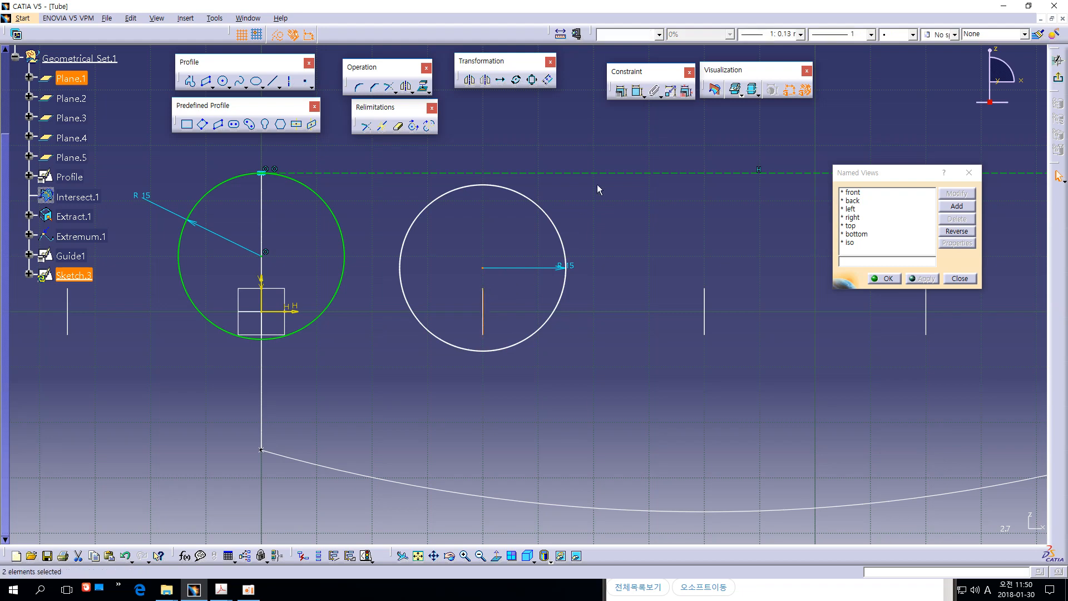
{"action": "left_click", "coordinate": [622, 90]}
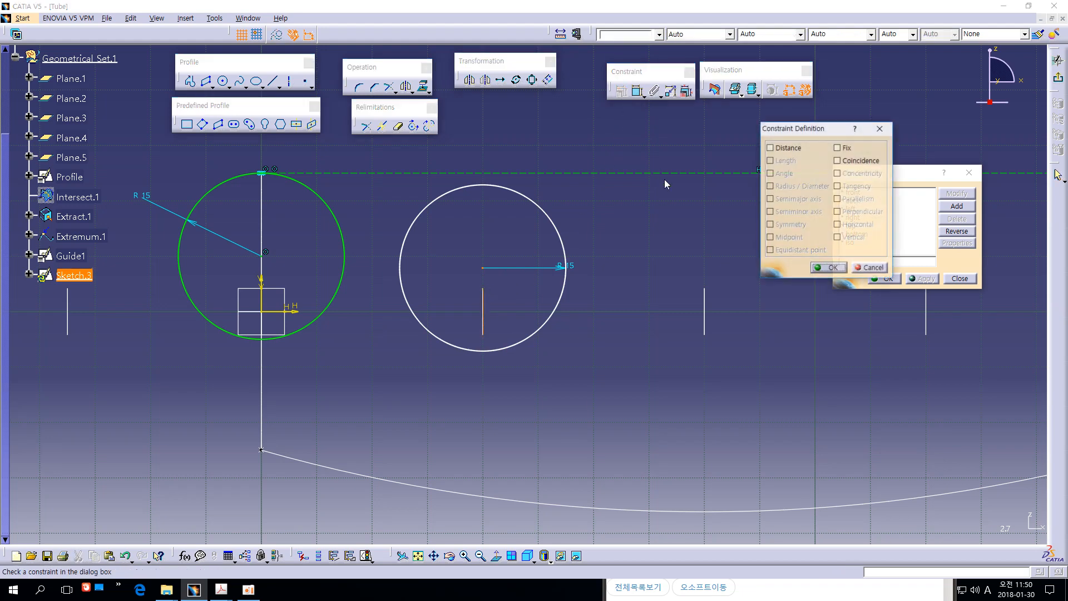
{"action": "left_click", "coordinate": [843, 162]}
{"action": "left_click", "coordinate": [828, 268]}
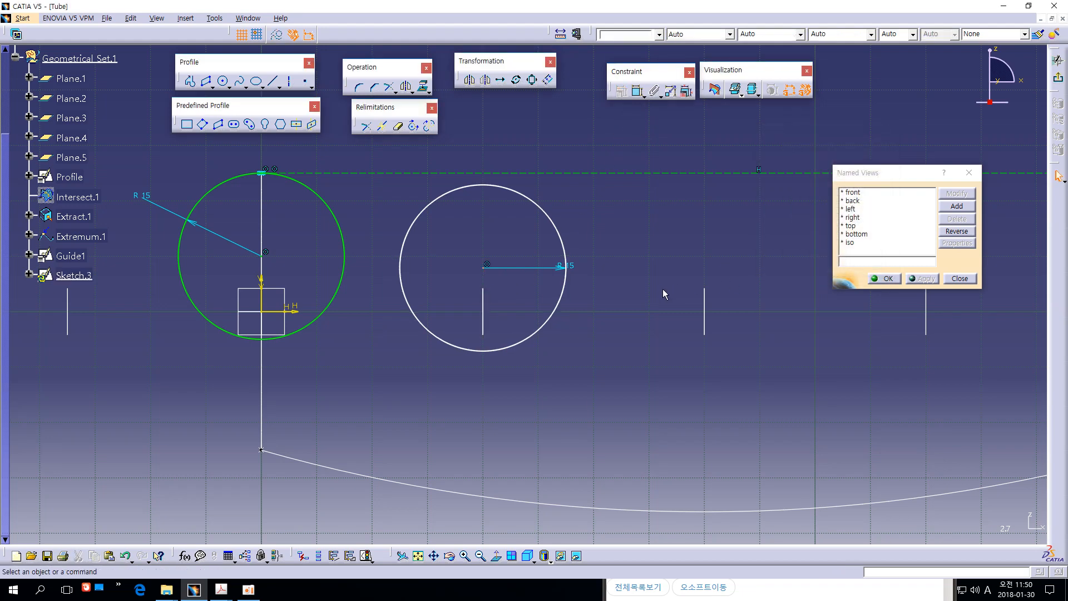
Constrain the second circle to be tangent to the horizontal construction line
{"action": "middle_click_drag", "start_coordinate": [663, 289], "coordinate": [662, 310]}
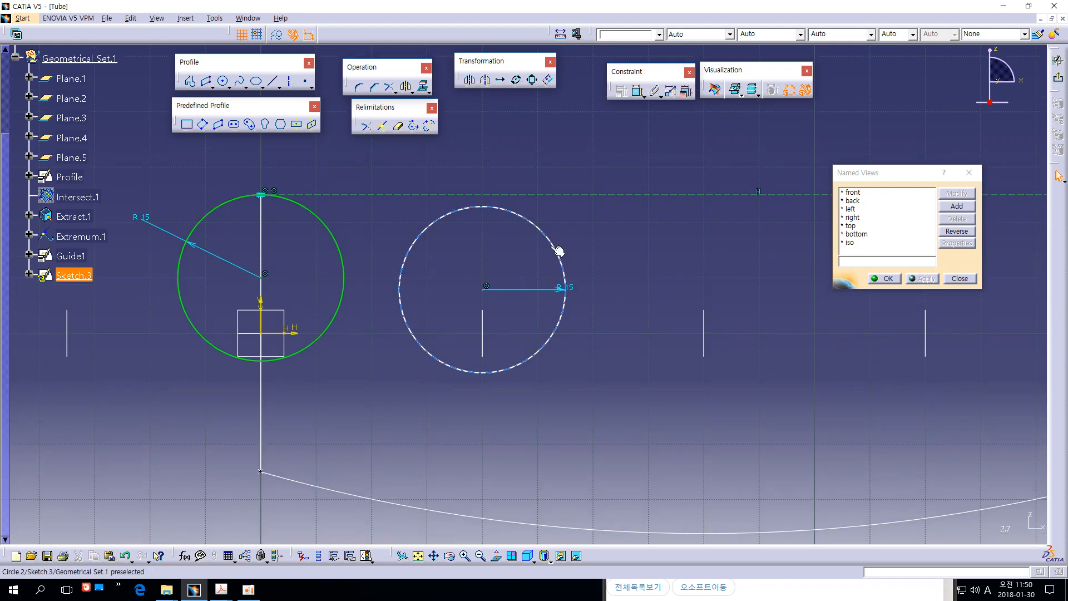
{"action": "left_click", "coordinate": [482, 195]}
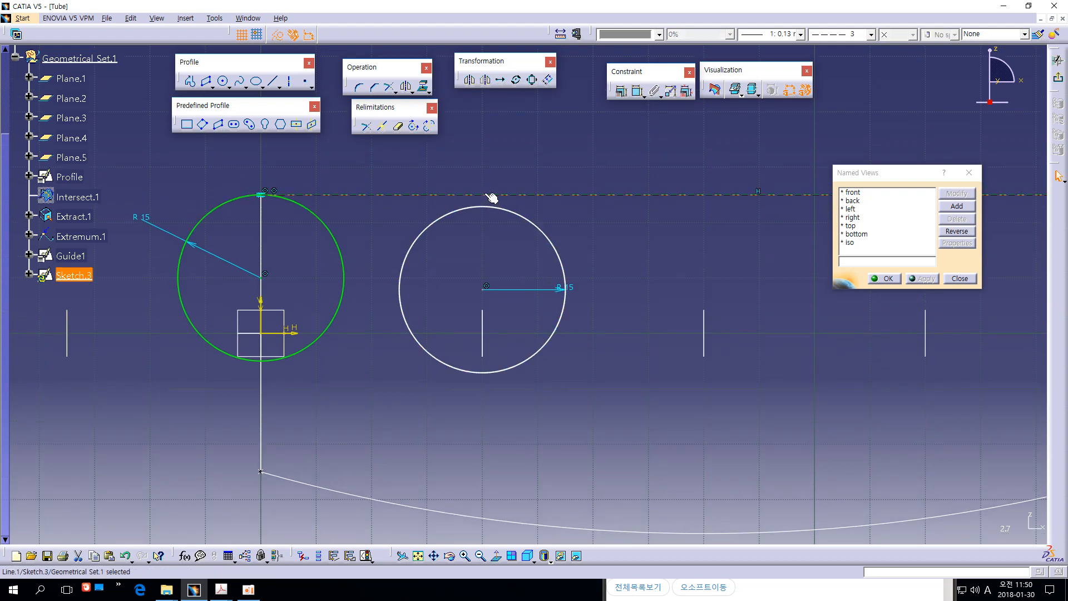
{"action": "left_click", "coordinate": [487, 206], "text": "ctrl"}
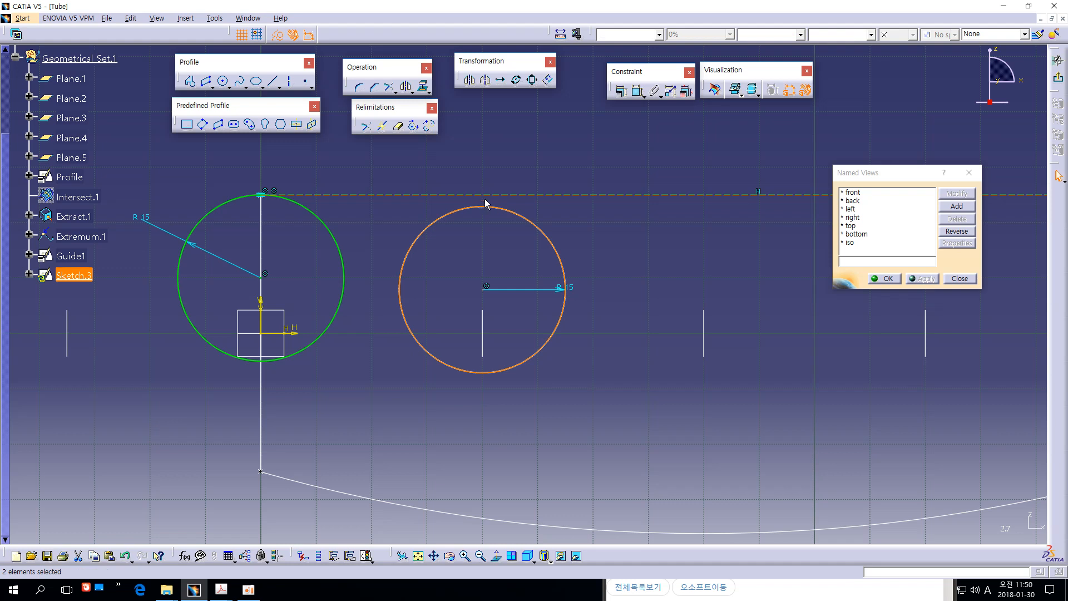
{"action": "left_click", "coordinate": [622, 91]}
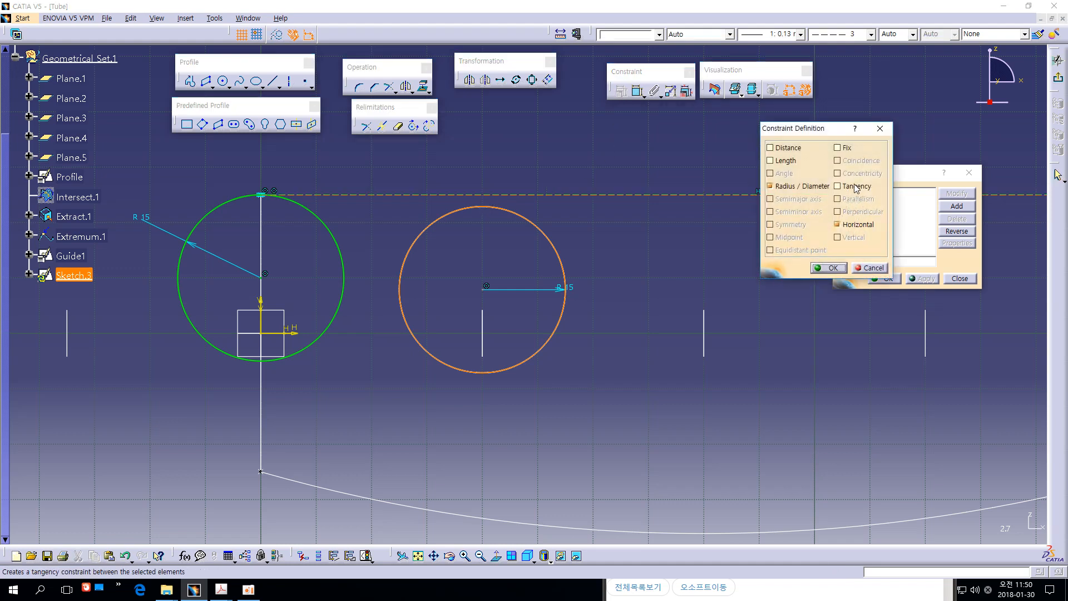
{"action": "left_click", "coordinate": [838, 185]}
{"action": "left_click", "coordinate": [830, 268]}
Sketch a third circle centred above the next plane line after Plane.1, copying its radius from the second R15 circle
{"action": "middle_click_drag", "start_coordinate": [716, 269], "coordinate": [453, 259]}
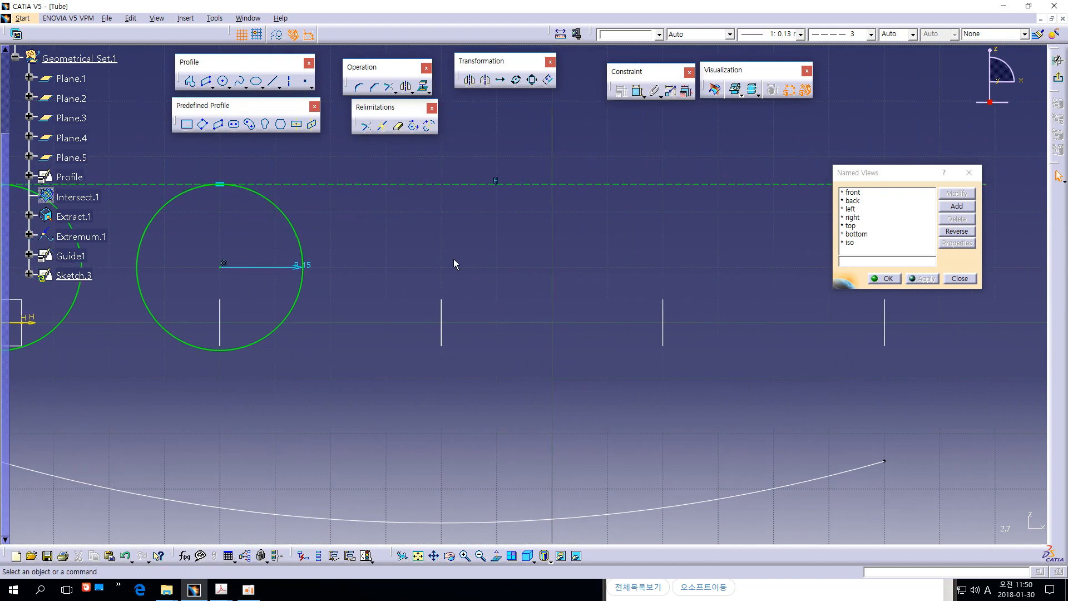
{"action": "left_click", "coordinate": [224, 81]}
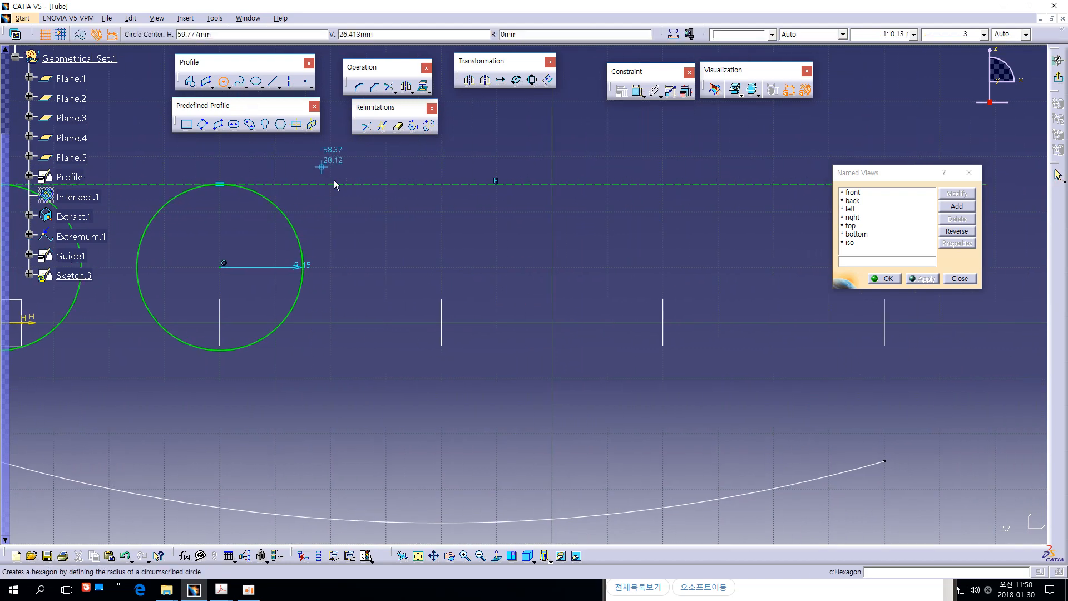
{"action": "left_click", "coordinate": [442, 270]}
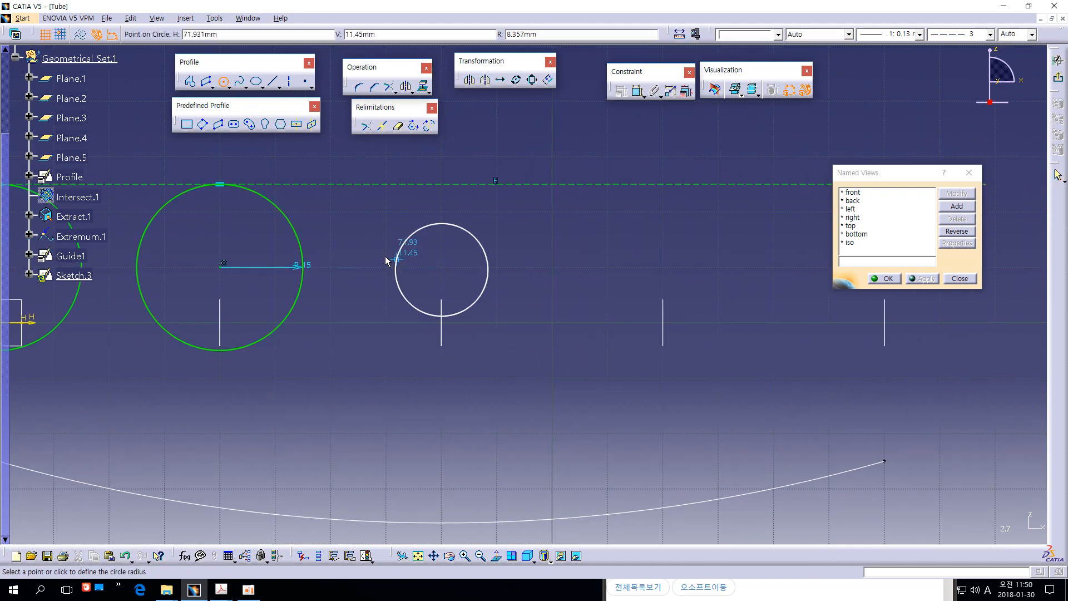
{"action": "right_click", "coordinate": [300, 250]}
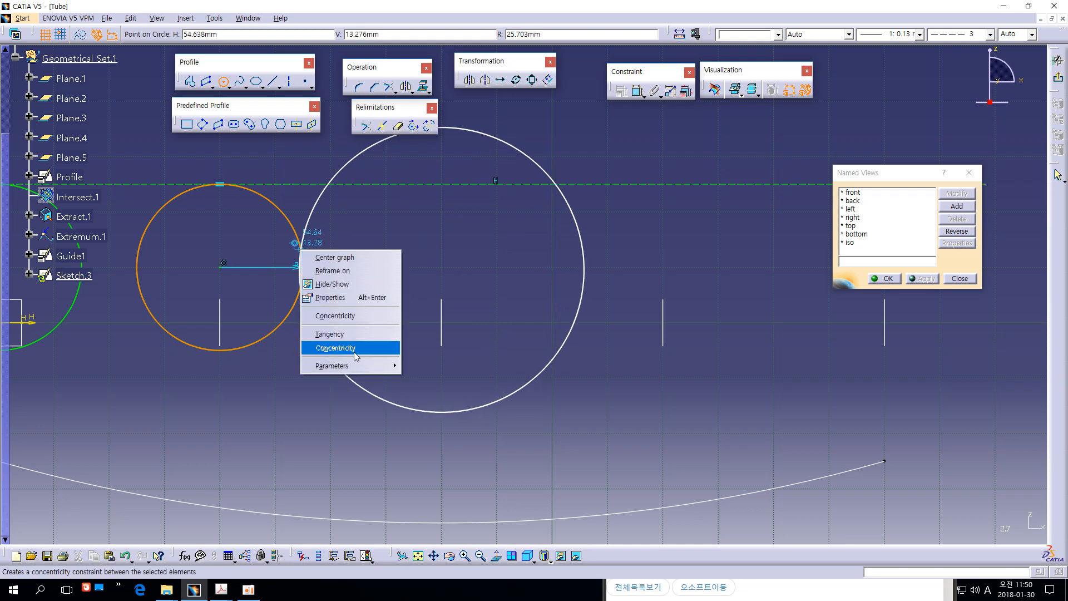
{"action": "mouse_move", "coordinate": [359, 367]}
{"action": "left_click", "coordinate": [415, 366]}
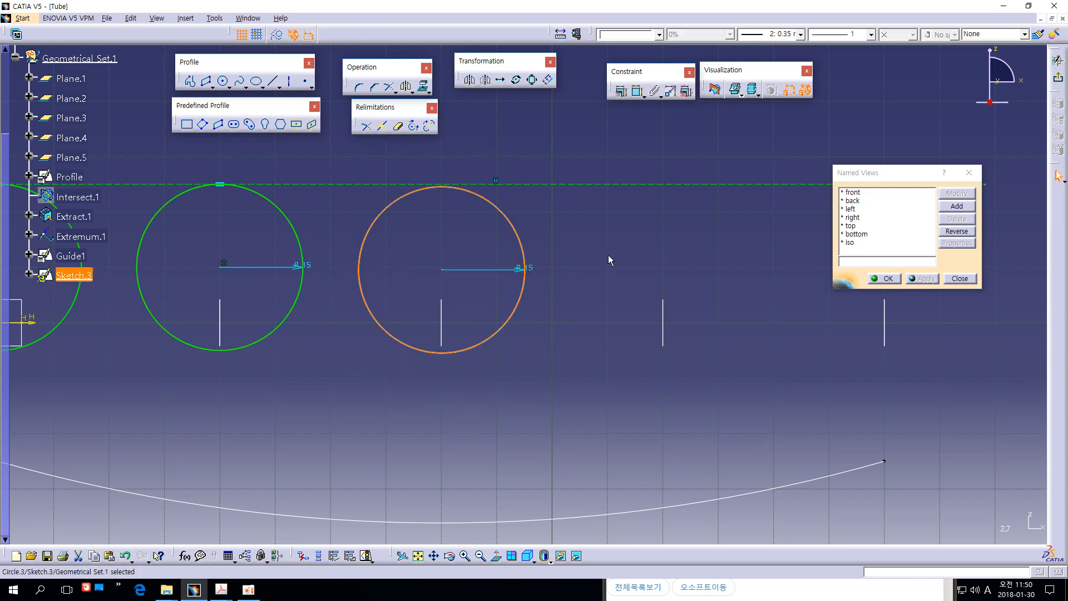
Sketch a fourth circle centred just before the following plane line, copying its radius from the third R15 circle
{"action": "middle_click_drag", "start_coordinate": [610, 260], "coordinate": [490, 267]}
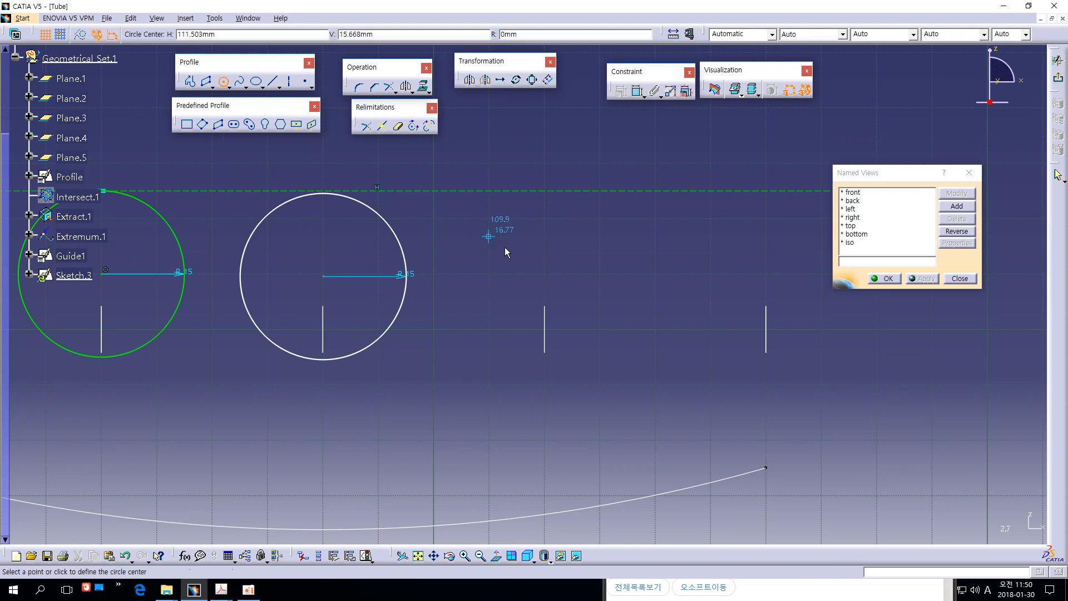
{"action": "left_click", "coordinate": [521, 280]}
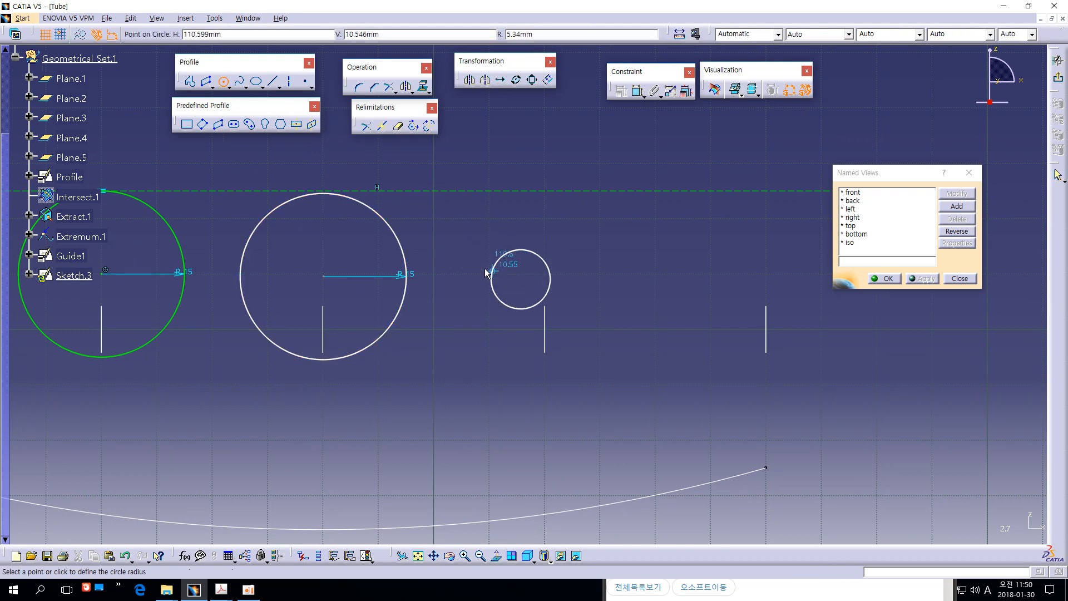
{"action": "right_click", "coordinate": [408, 262]}
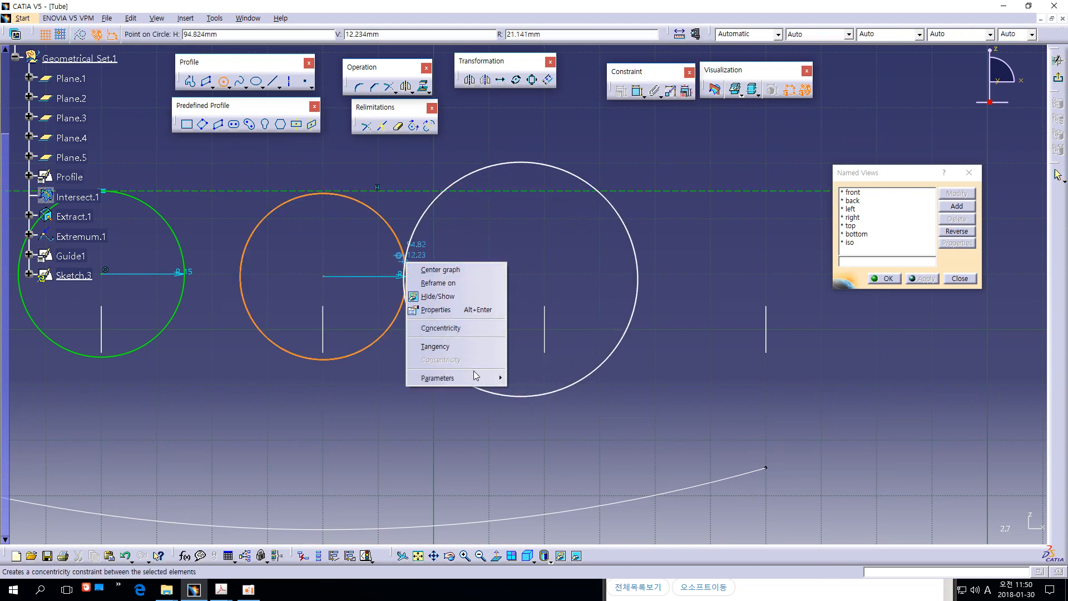
{"action": "mouse_move", "coordinate": [477, 377]}
{"action": "left_click", "coordinate": [523, 379]}
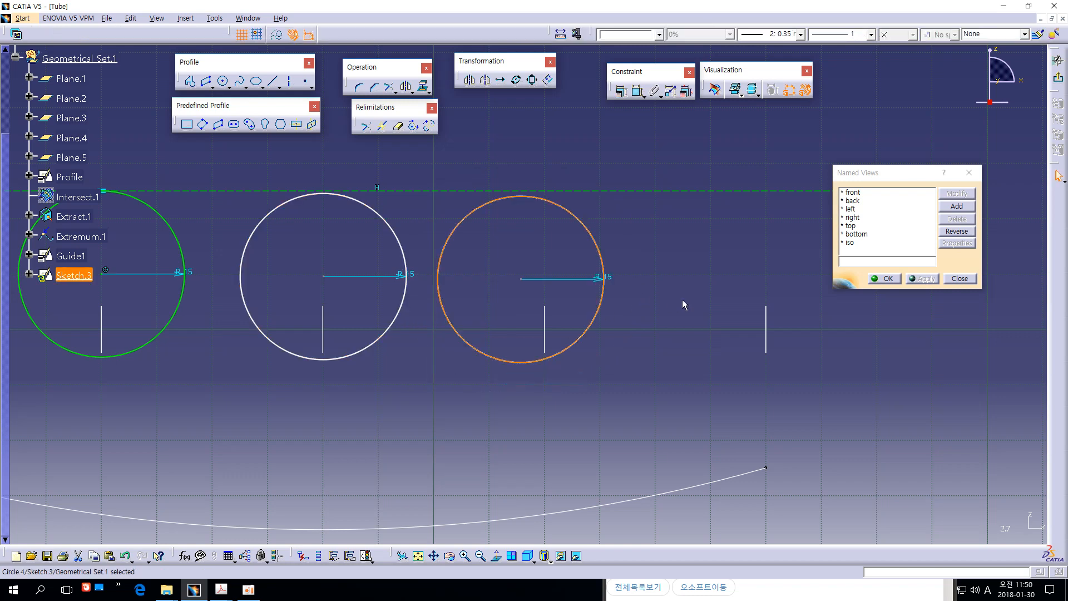
Sketch a fifth circle centred a little before the tube's end plane line, copying its radius from the fourth R15 circle
{"action": "middle_click_drag", "start_coordinate": [682, 300], "coordinate": [472, 304]}
{"action": "left_click", "coordinate": [224, 81]}
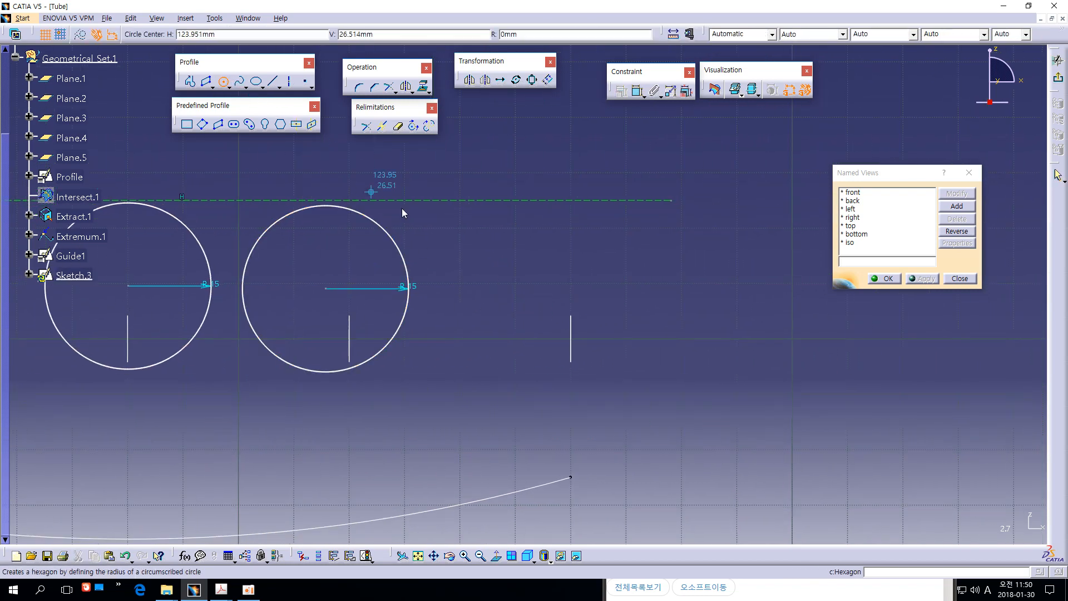
{"action": "left_click", "coordinate": [485, 289]}
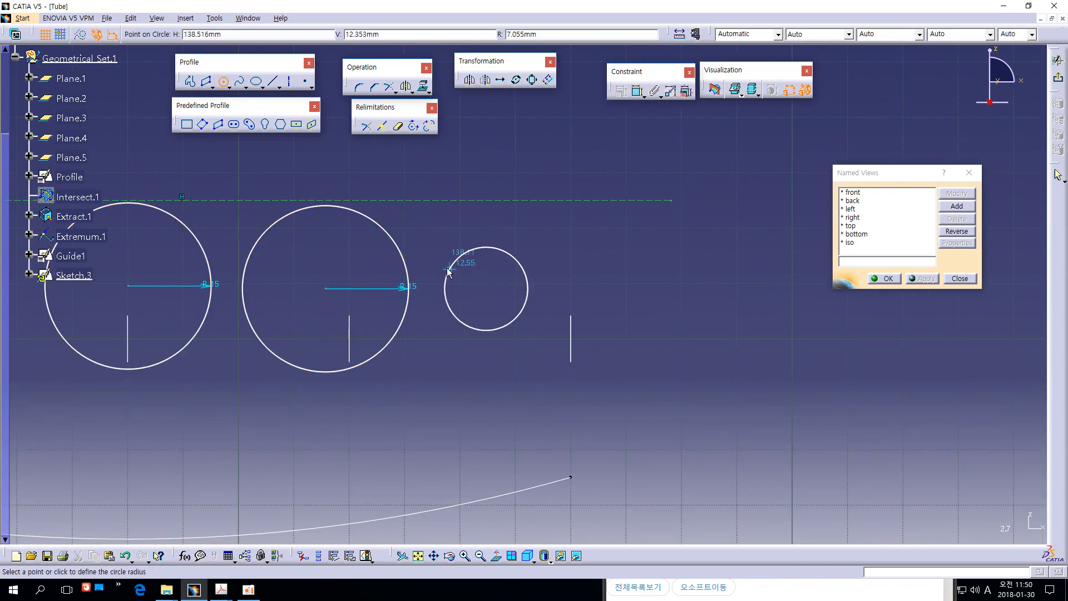
{"action": "right_click", "coordinate": [411, 272]}
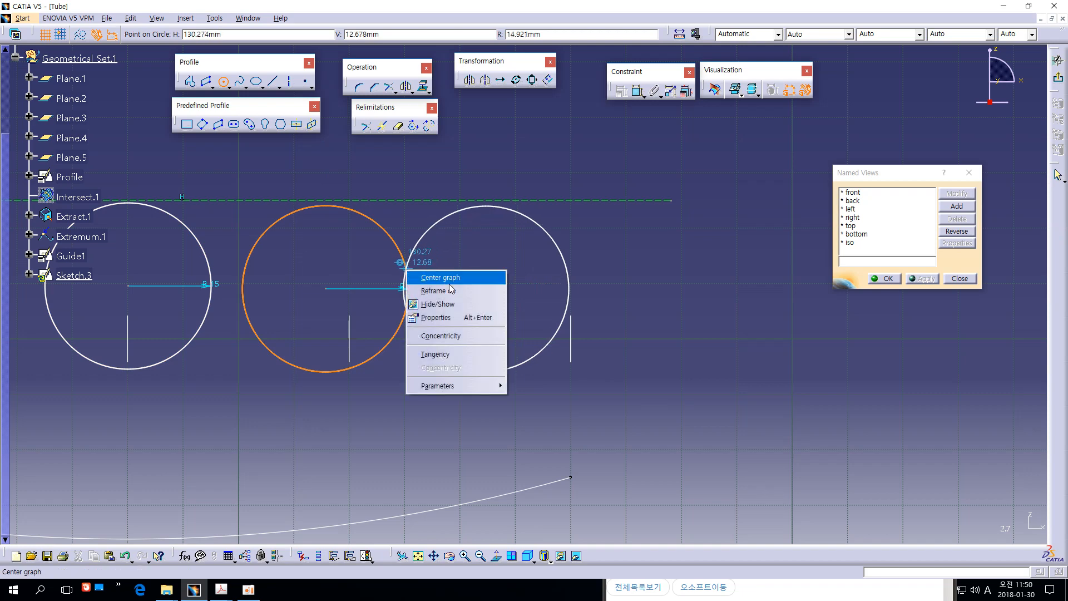
{"action": "mouse_move", "coordinate": [487, 391]}
{"action": "left_click", "coordinate": [537, 386]}
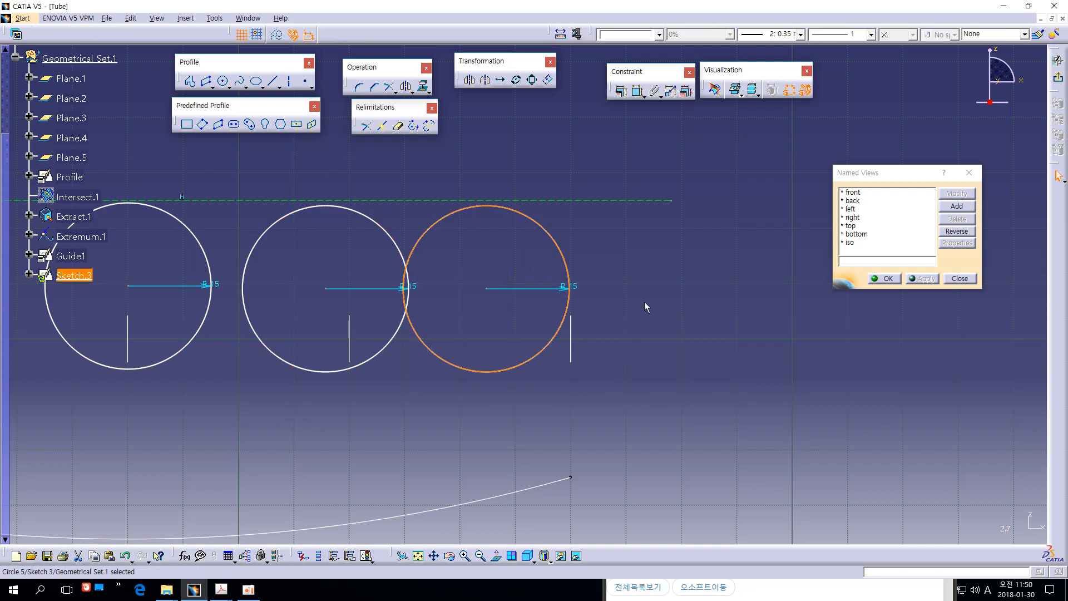
Constrain the third circle's centre to be coincident with the short vertical reference line beside it
{"action": "mouse_move", "coordinate": [662, 278]}
{"action": "middle_mouse_down"}
{"action": "mouse_move", "coordinate": [662, 331]}
{"action": "mouse_move", "coordinate": [741, 338]}
{"action": "middle_mouse_up"}
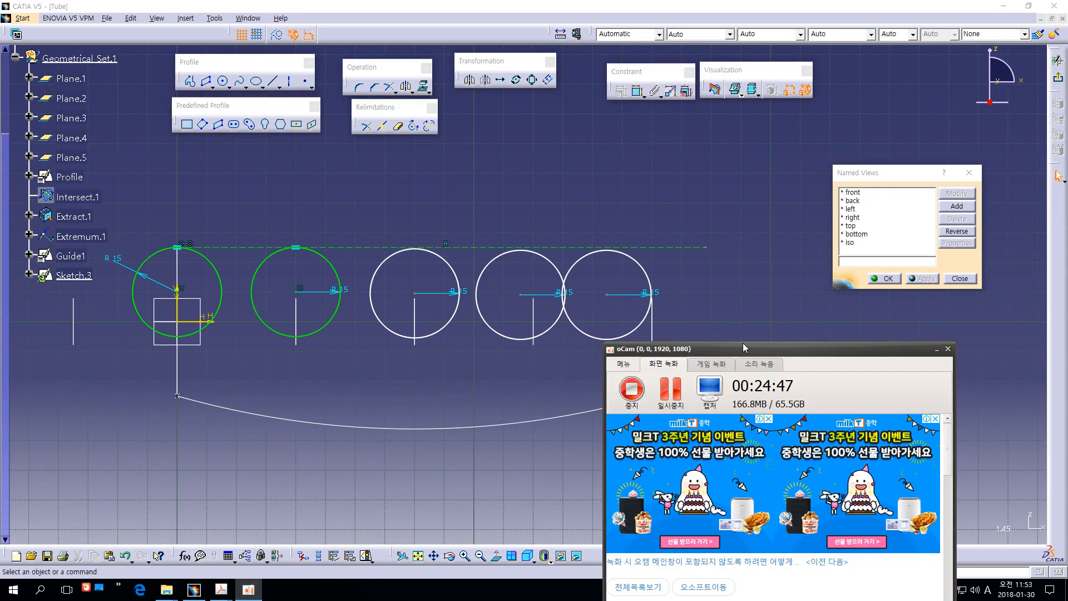
{"action": "left_click", "coordinate": [937, 350]}
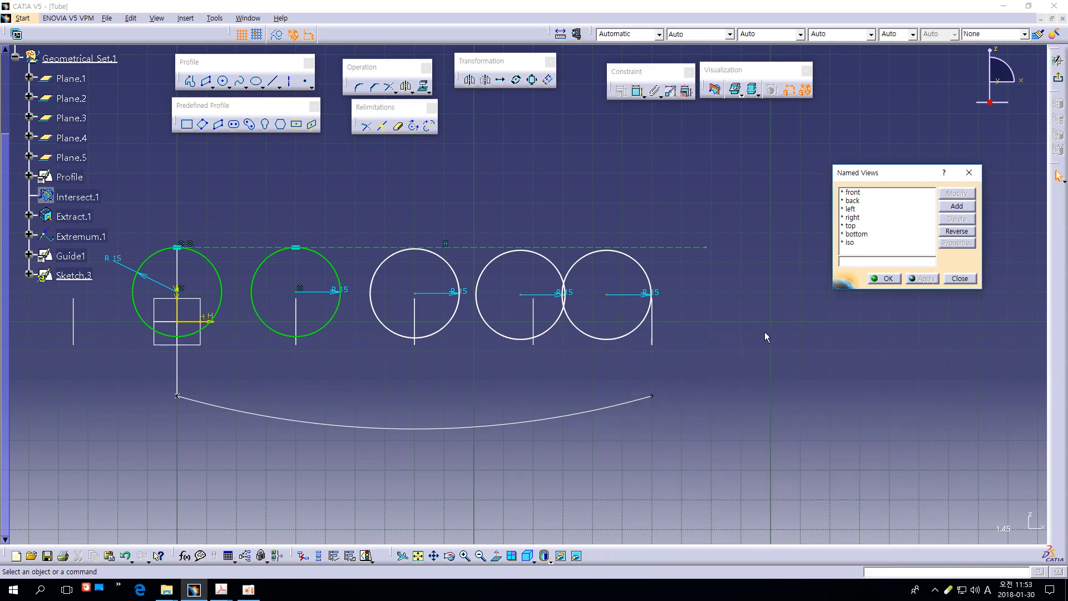
{"action": "mouse_move", "coordinate": [766, 332]}
{"action": "middle_mouse_down"}
{"action": "mouse_move", "coordinate": [778, 342]}
{"action": "mouse_move", "coordinate": [782, 333]}
{"action": "middle_mouse_up"}
{"action": "mouse_move", "coordinate": [447, 402]}
{"action": "middle_mouse_down"}
{"action": "mouse_move", "coordinate": [518, 399]}
{"action": "mouse_move", "coordinate": [527, 366]}
{"action": "middle_mouse_up"}
{"action": "left_click", "coordinate": [482, 333]}
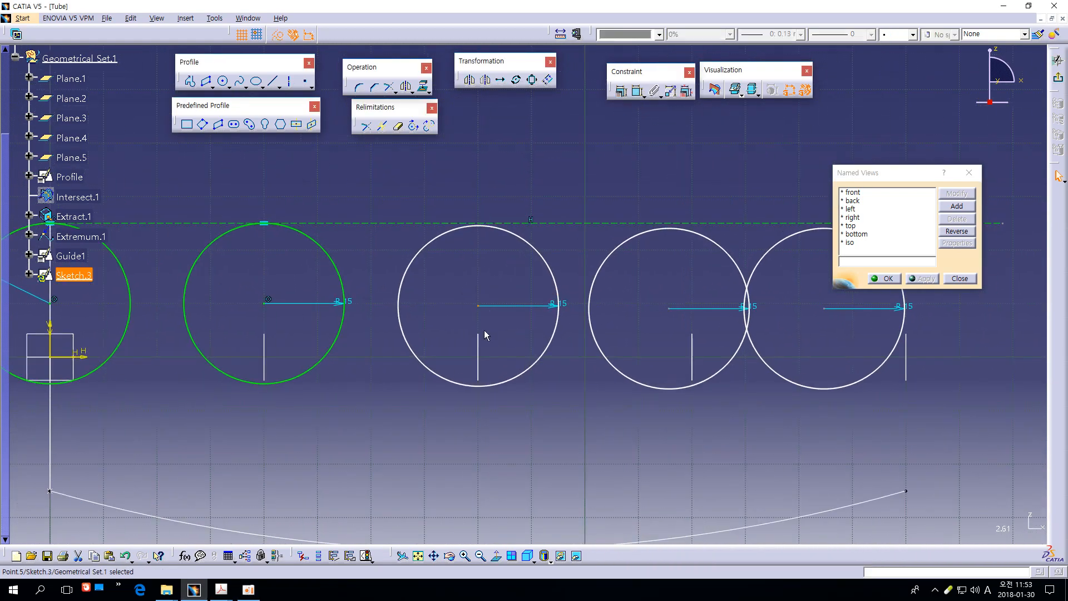
{"action": "left_click", "coordinate": [619, 94]}
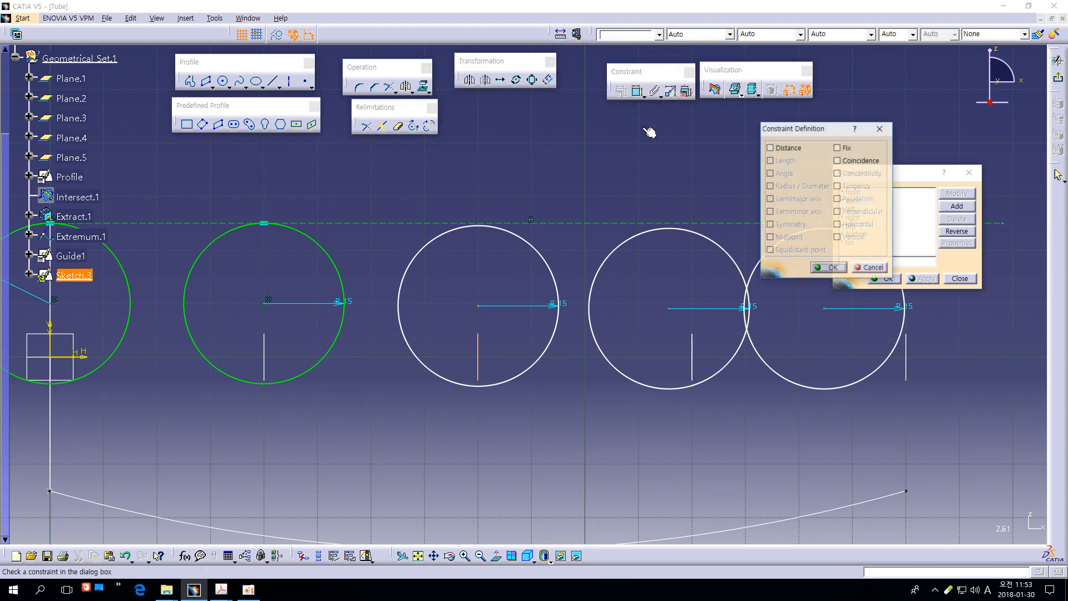
{"action": "left_click", "coordinate": [829, 268]}
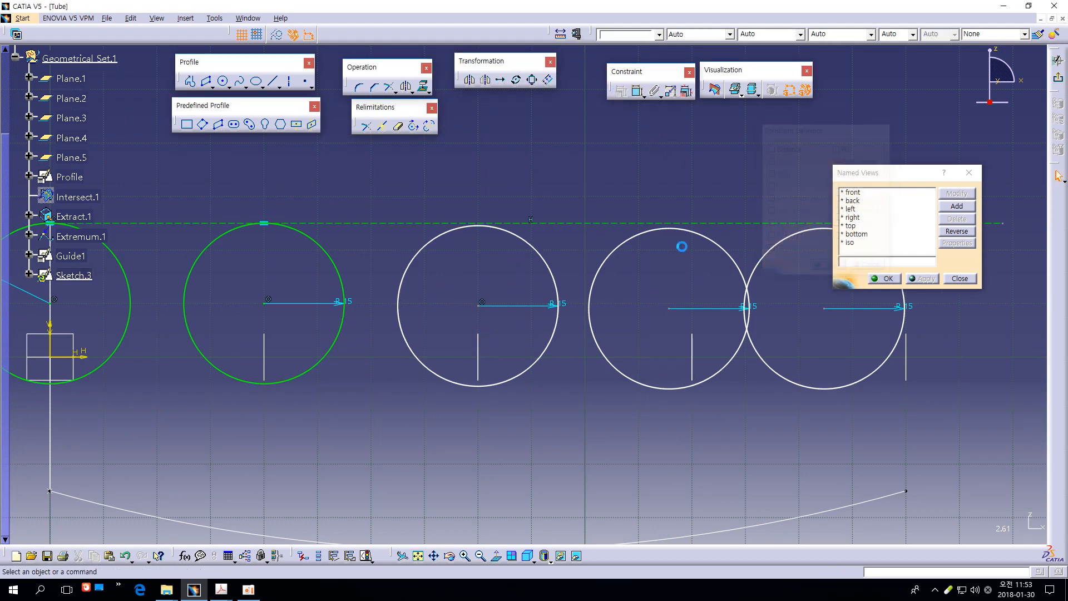
Make the third circle tangent to the dashed horizontal construction line above the circles
{"action": "left_click", "coordinate": [509, 229]}
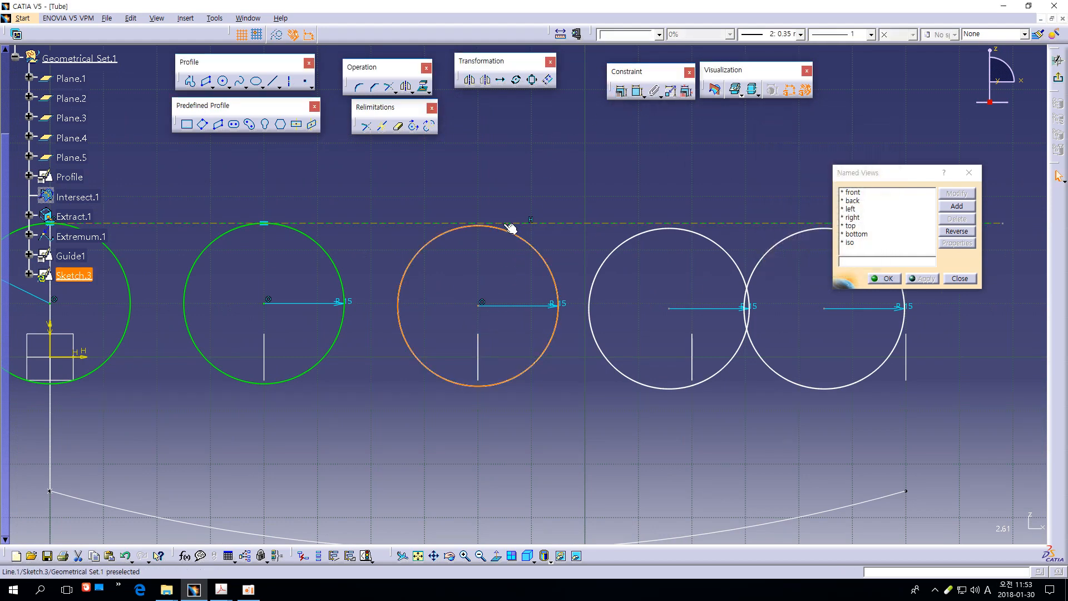
{"action": "left_click", "coordinate": [621, 92]}
{"action": "left_click", "coordinate": [856, 185]}
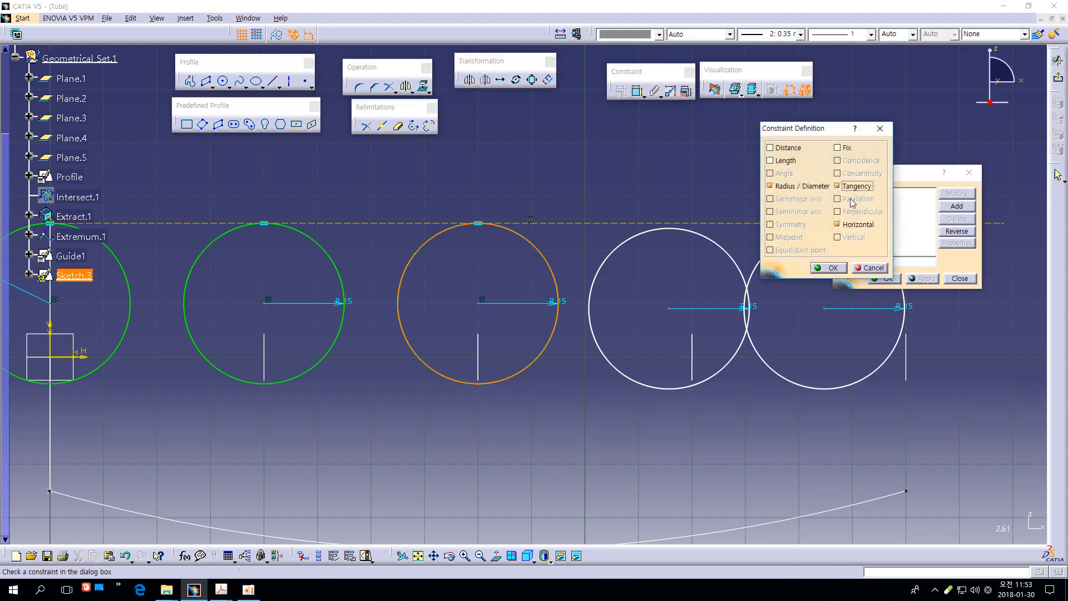
{"action": "left_click", "coordinate": [829, 268]}
Constrain the fourth circle's centre to be coincident with its short vertical reference line
{"action": "middle_click_drag", "start_coordinate": [670, 309], "coordinate": [589, 312]}
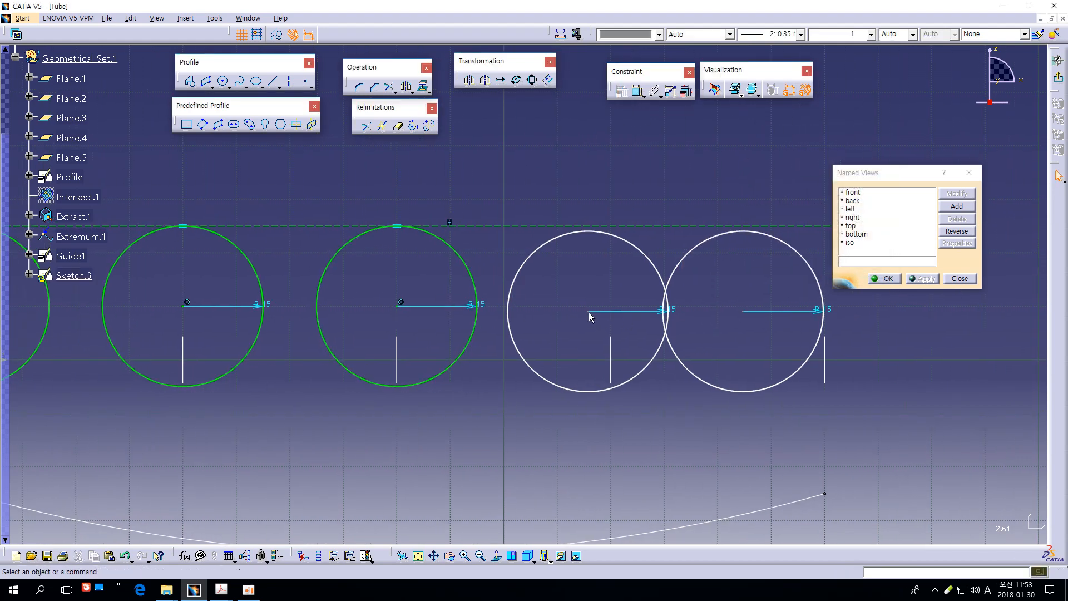
{"action": "left_click", "coordinate": [611, 348]}
{"action": "left_click", "coordinate": [622, 92]}
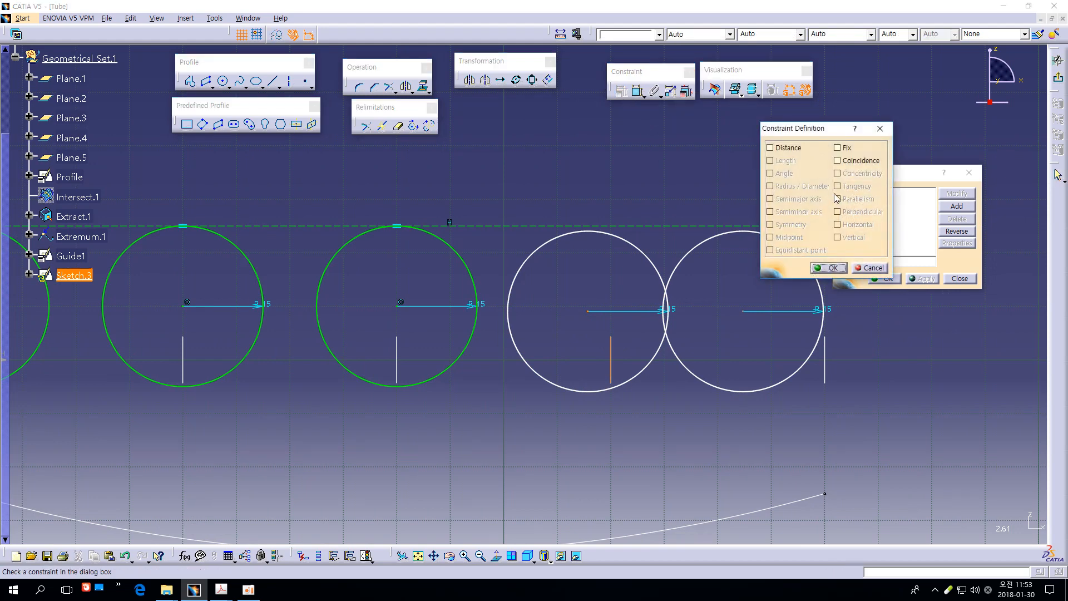
{"action": "left_click", "coordinate": [846, 161]}
{"action": "left_click", "coordinate": [829, 268]}
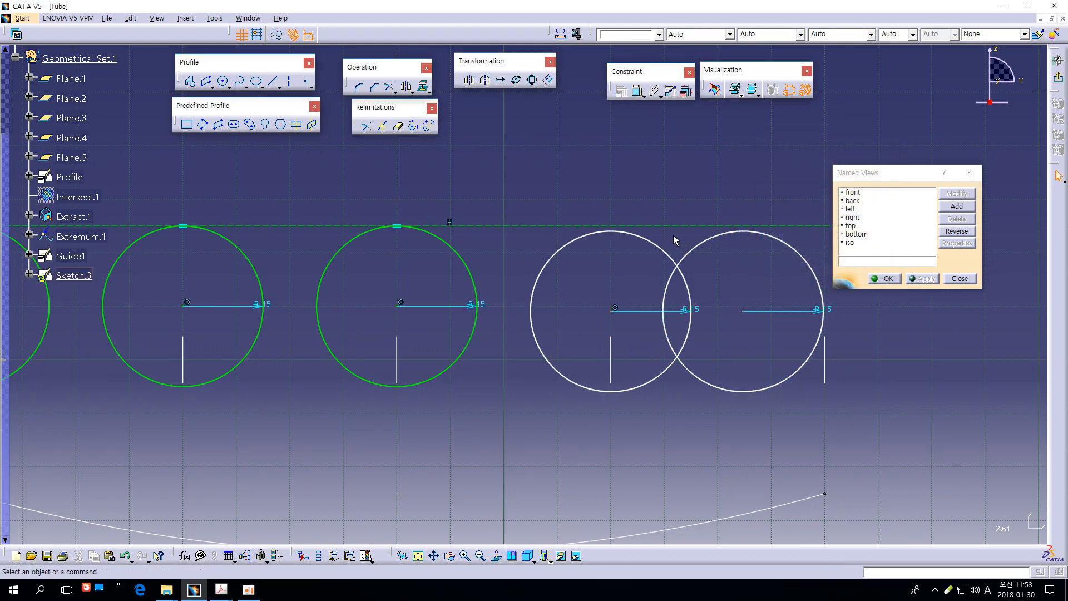
Make the fourth circle tangent to the dashed horizontal construction line
{"action": "left_click", "coordinate": [632, 238]}
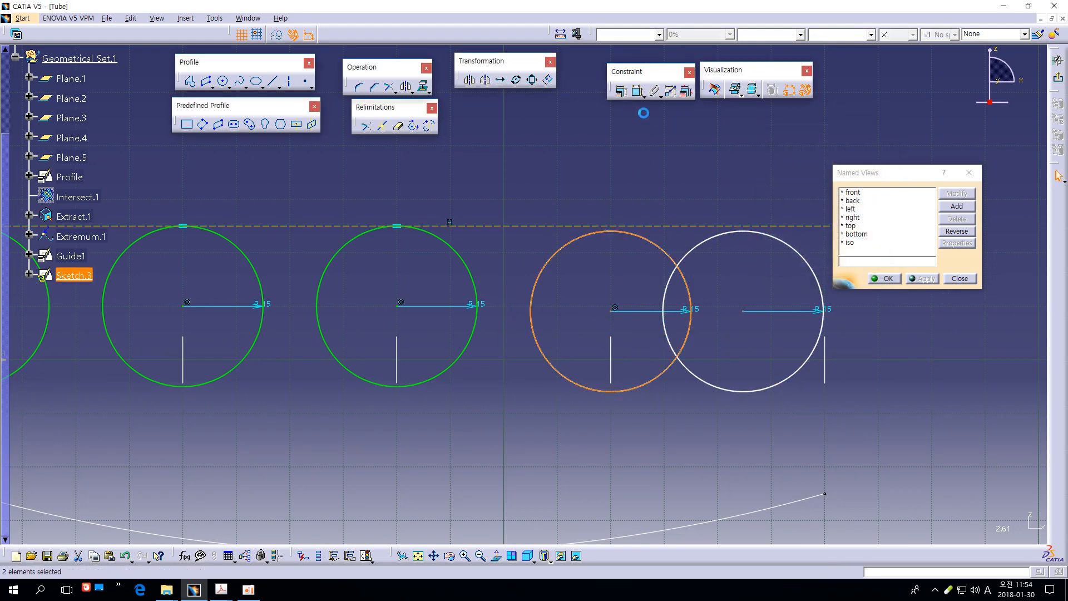
{"action": "left_click", "coordinate": [622, 92]}
{"action": "left_click", "coordinate": [846, 194]}
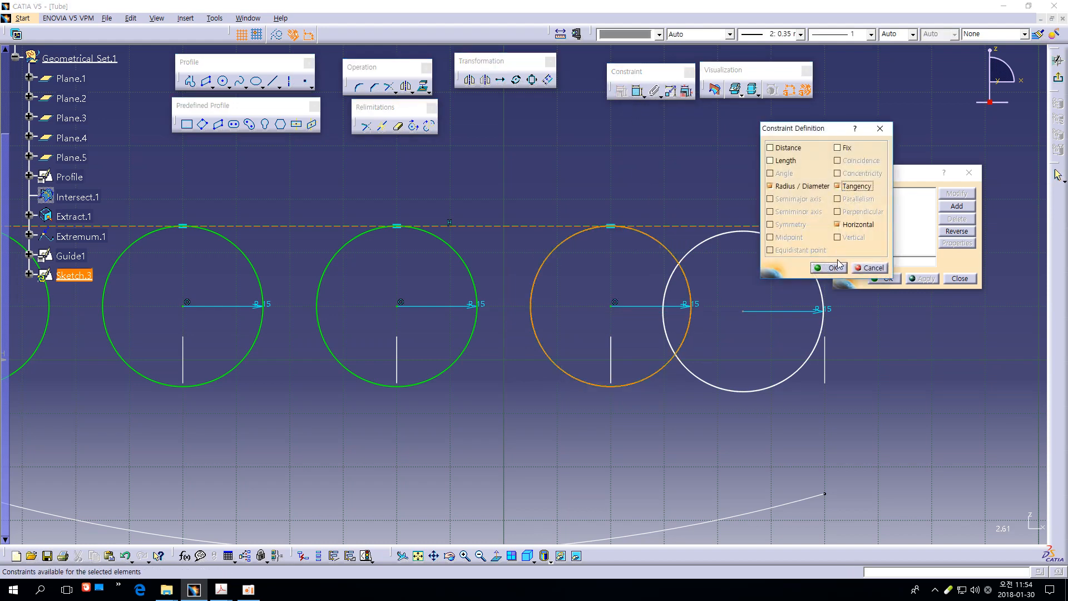
{"action": "left_click", "coordinate": [829, 268]}
Constrain the fifth circle's centre to be coincident with the last short vertical reference line
{"action": "middle_click_drag", "start_coordinate": [789, 332], "coordinate": [623, 274]}
{"action": "left_click", "coordinate": [633, 272]}
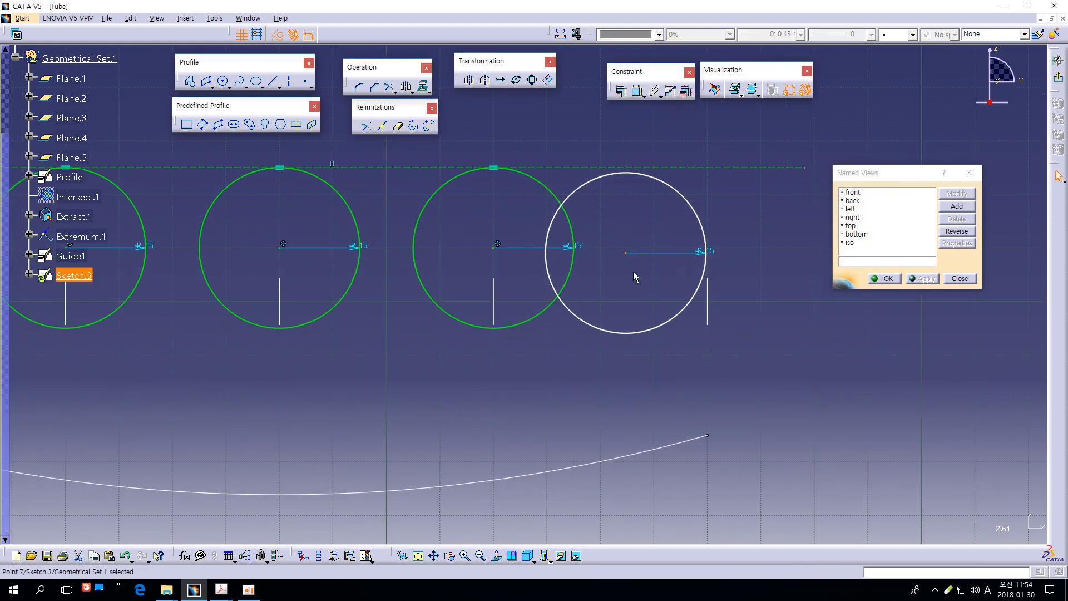
{"action": "left_click", "coordinate": [707, 302], "text": "ctrl"}
{"action": "left_click", "coordinate": [621, 92]}
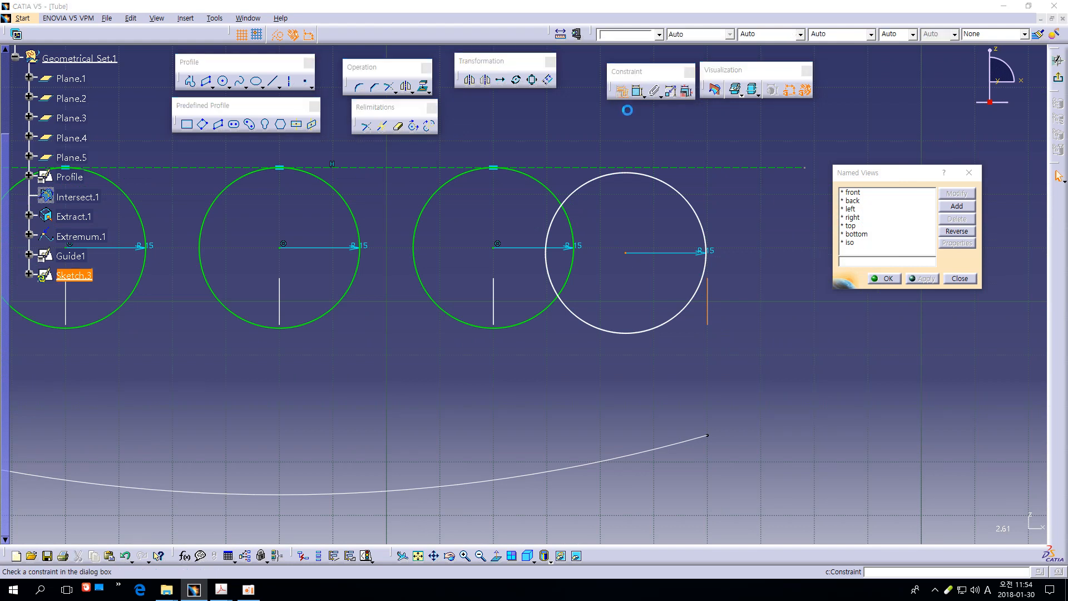
{"action": "left_click", "coordinate": [838, 174]}
{"action": "left_click", "coordinate": [829, 268]}
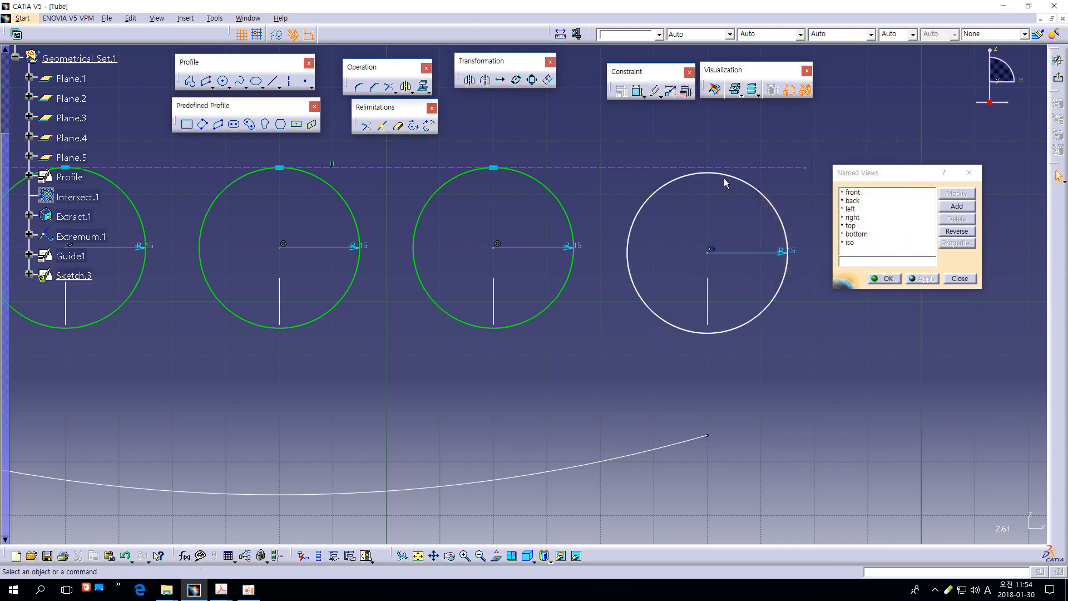
Make the fifth circle tangent to the dashed horizontal construction line
{"action": "left_click", "coordinate": [622, 92]}
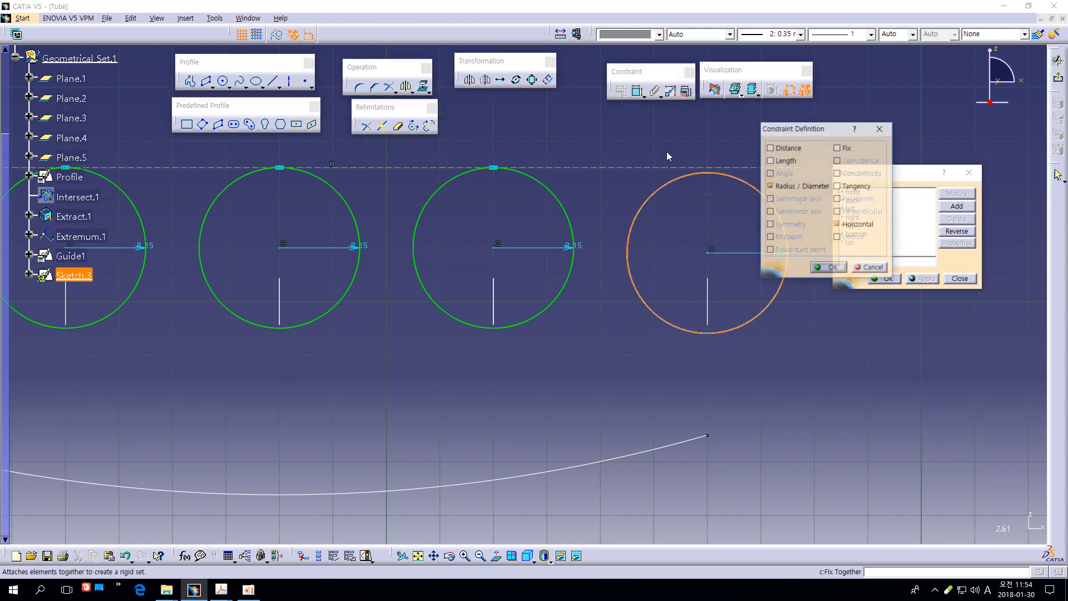
{"action": "left_click", "coordinate": [845, 185]}
{"action": "left_click", "coordinate": [833, 267]}
{"action": "middle_click_drag", "start_coordinate": [813, 318], "coordinate": [793, 406], "text": "ctrl"}
{"action": "mouse_move", "coordinate": [701, 357]}
{"action": "middle_mouse_down"}
{"action": "mouse_move", "coordinate": [854, 381]}
{"action": "mouse_move", "coordinate": [860, 370]}
{"action": "middle_mouse_up"}
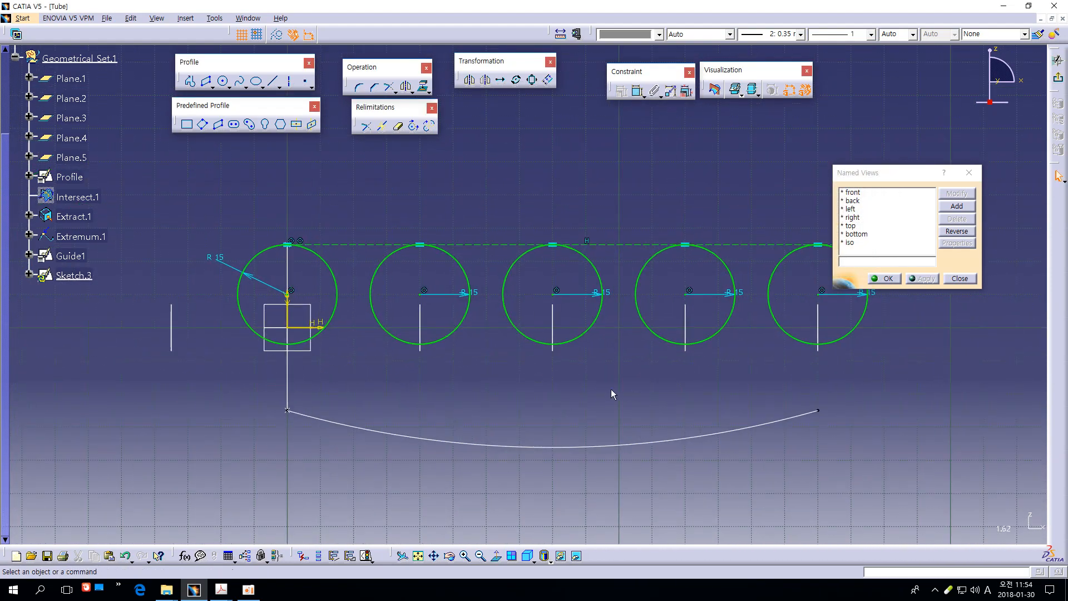
Switch to tube_05.pdf in Acrobat and trace the four concave R20 arcs between the marked circles freehand
{"action": "key", "text": "alt+Tab"}
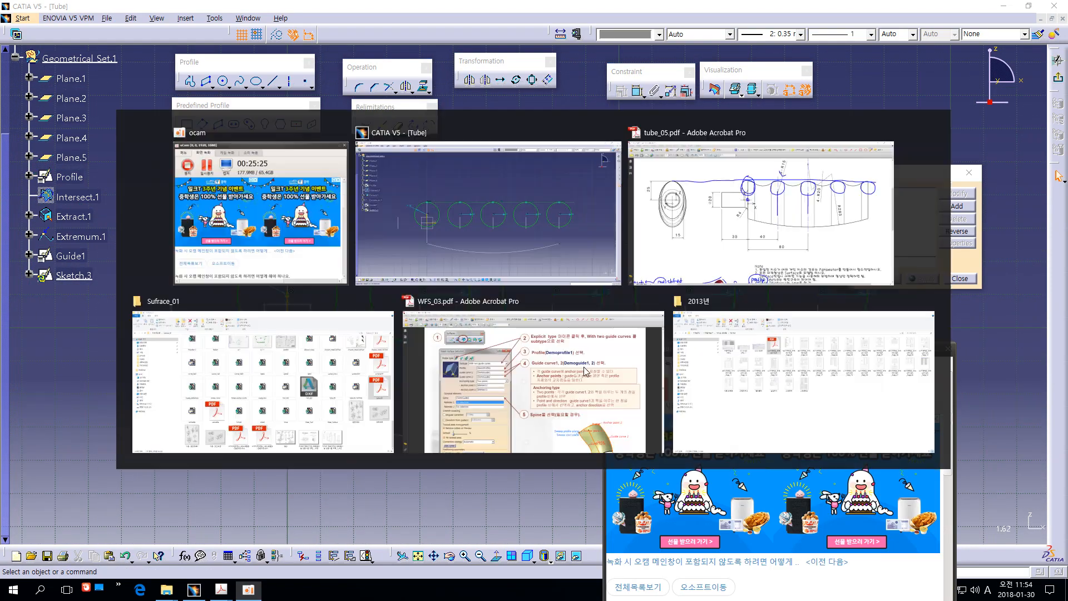
{"action": "mouse_move", "coordinate": [221, 589]}
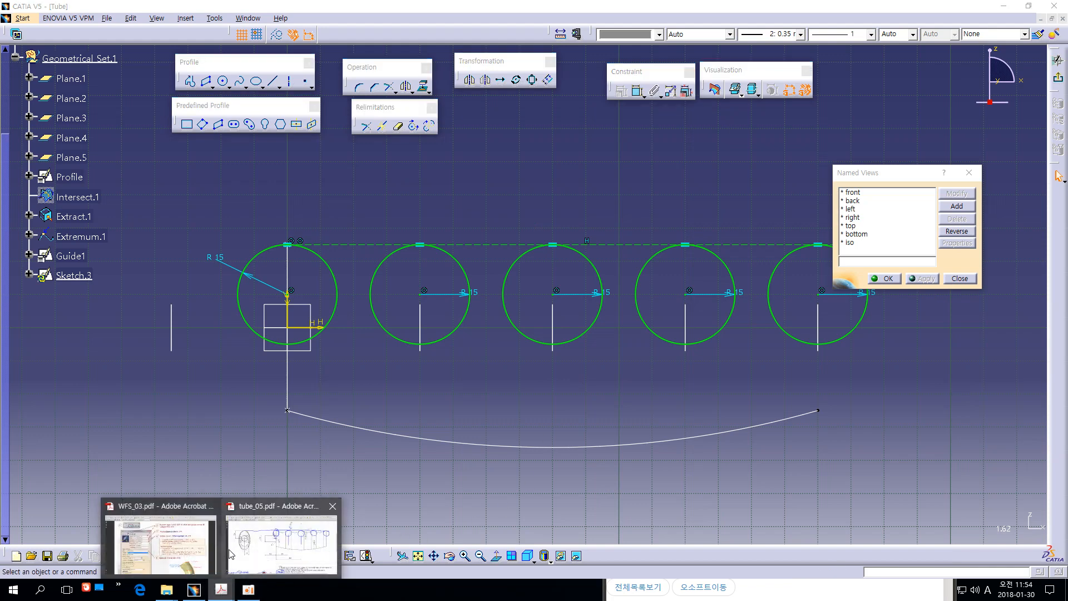
{"action": "left_click", "coordinate": [287, 542]}
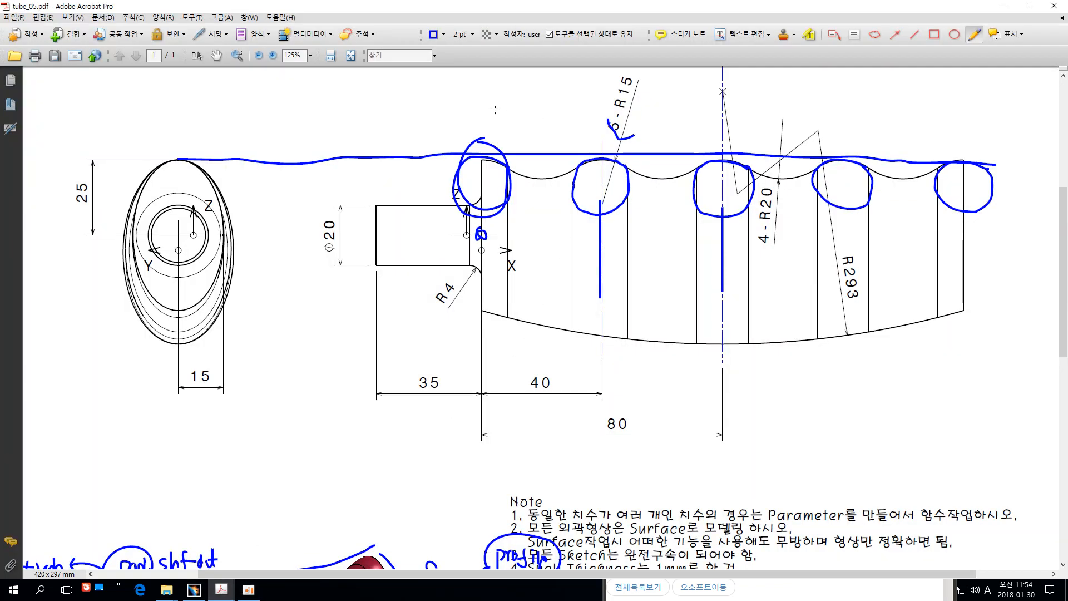
{"action": "left_click_drag", "start_coordinate": [510, 162], "coordinate": [550, 177]}
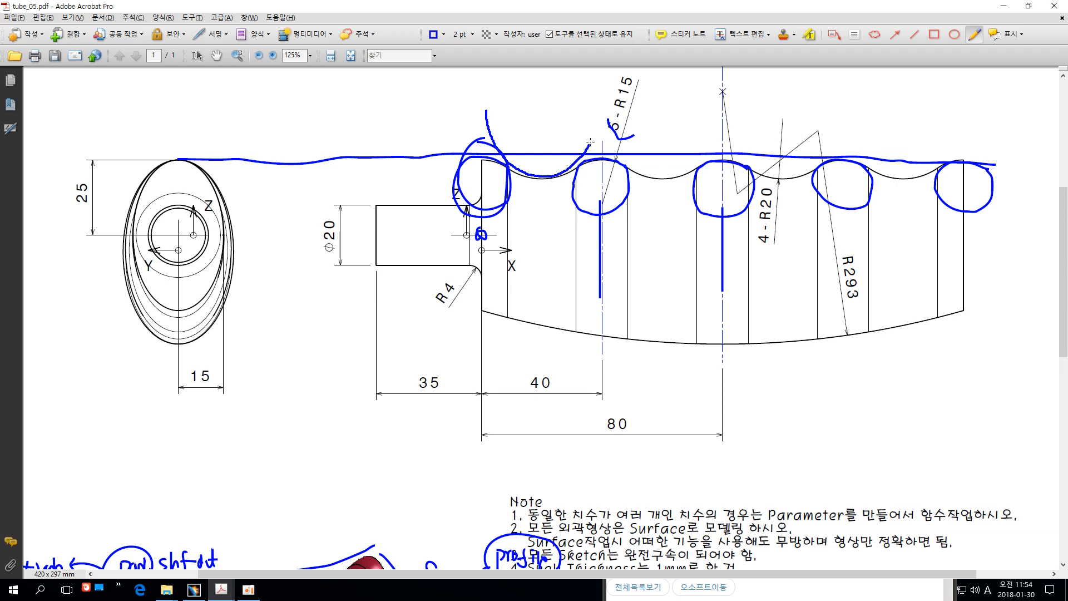
{"action": "left_click_drag", "start_coordinate": [590, 142], "coordinate": [600, 130]}
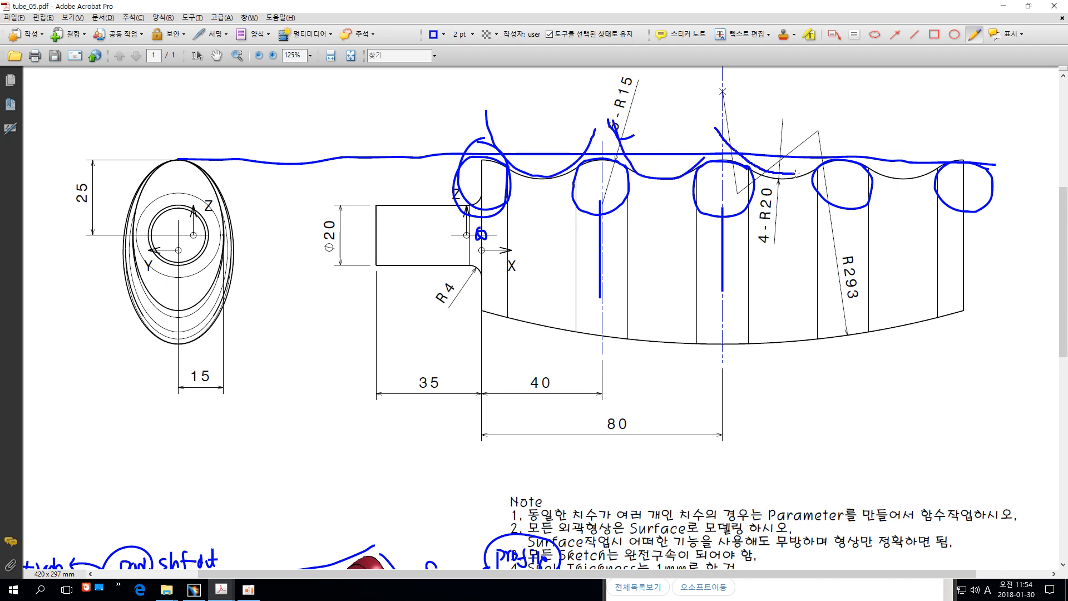
{"action": "left_click_drag", "start_coordinate": [844, 123], "coordinate": [854, 157]}
{"action": "left_click_drag", "start_coordinate": [933, 165], "coordinate": [934, 165]}
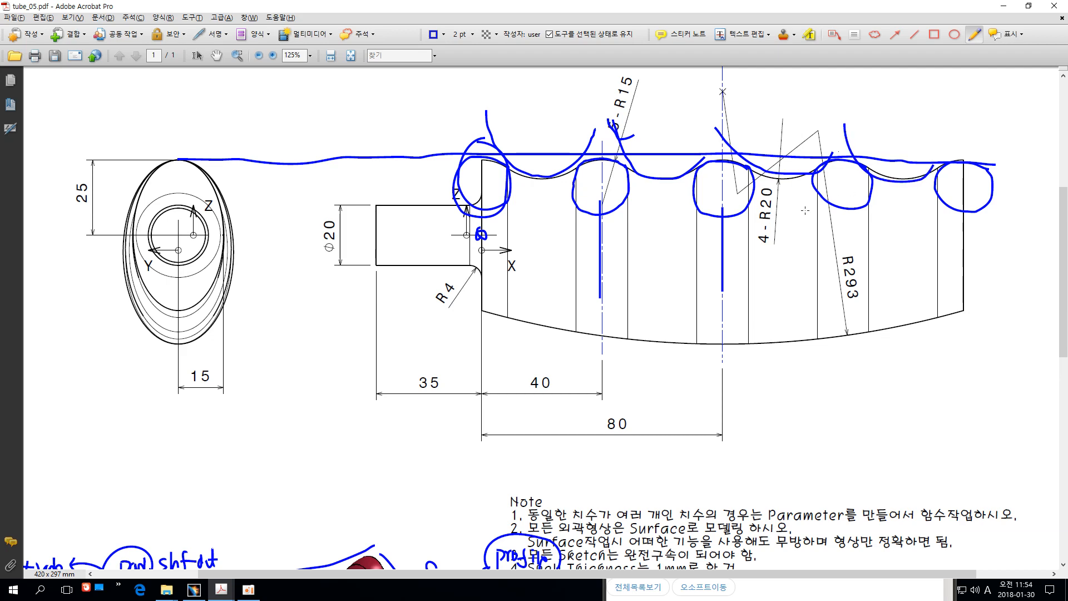
Switch back to CATIA and add a trimmed corner arc between the first and second circles with a 20 mm radius
{"action": "key", "text": "alt+Tab"}
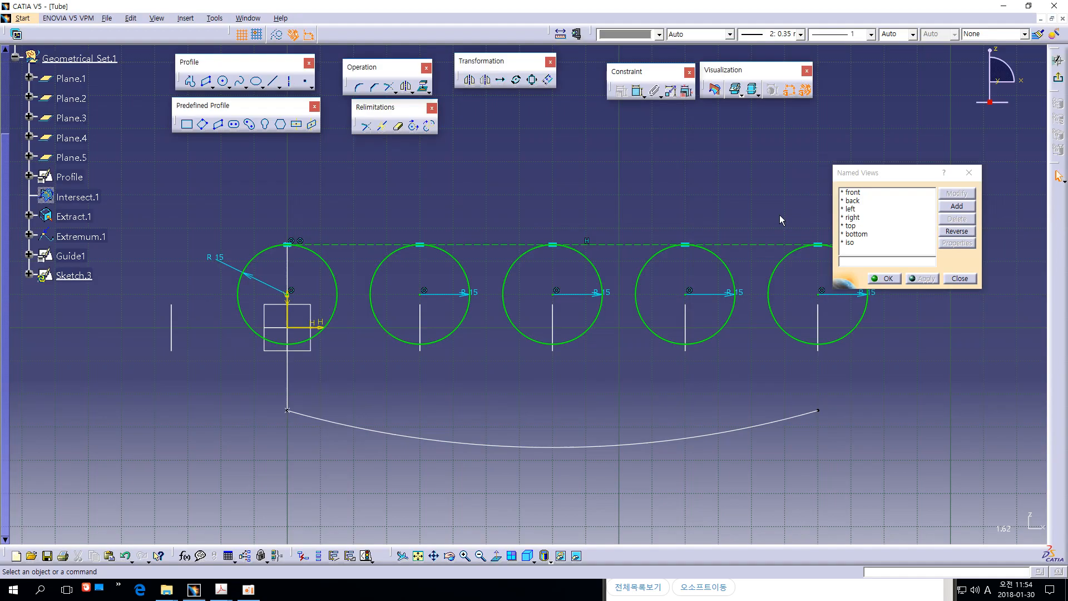
{"action": "middle_click_drag", "start_coordinate": [630, 195], "coordinate": [632, 183], "text": "ctrl"}
{"action": "middle_click_drag", "start_coordinate": [458, 180], "coordinate": [491, 180]}
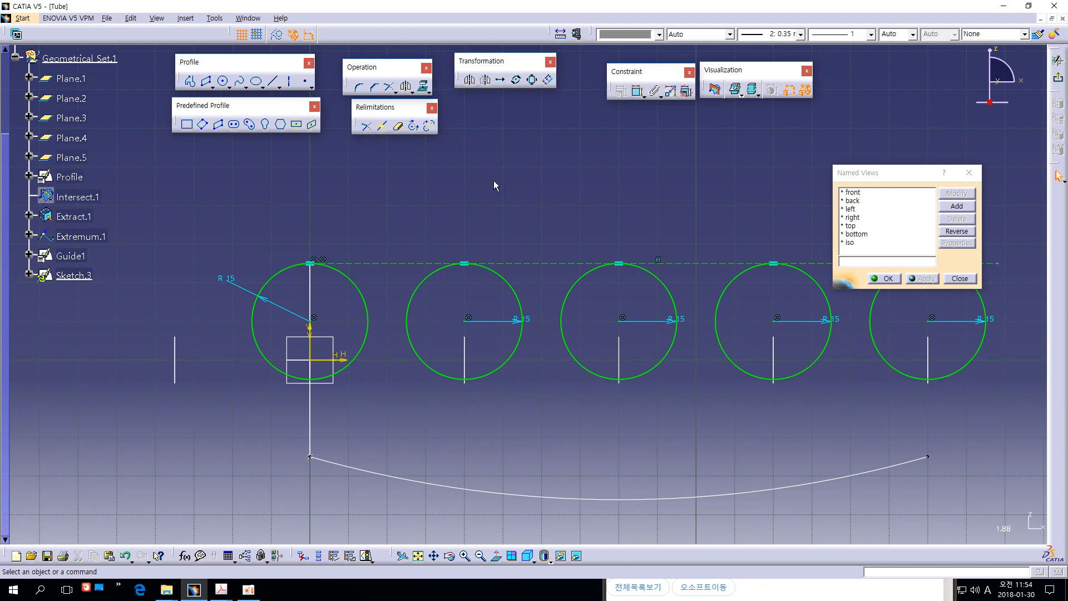
{"action": "left_click", "coordinate": [360, 88]}
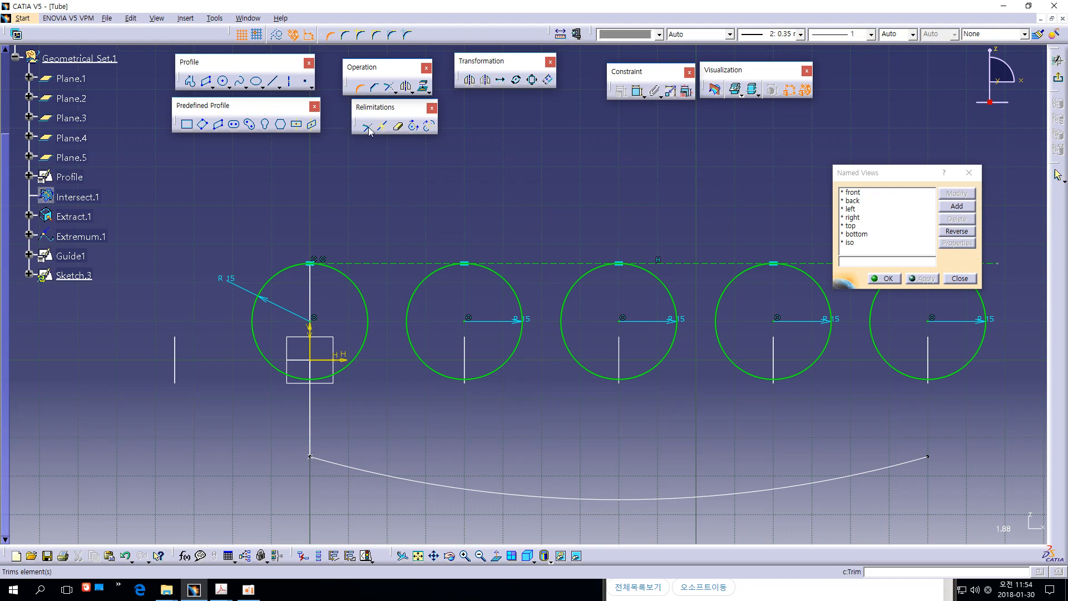
{"action": "mouse_move", "coordinate": [429, 205]}
{"action": "middle_mouse_down", "text": "ctrl"}
{"action": "mouse_move", "coordinate": [460, 189]}
{"action": "mouse_move", "coordinate": [454, 165]}
{"action": "middle_mouse_up", "text": "ctrl"}
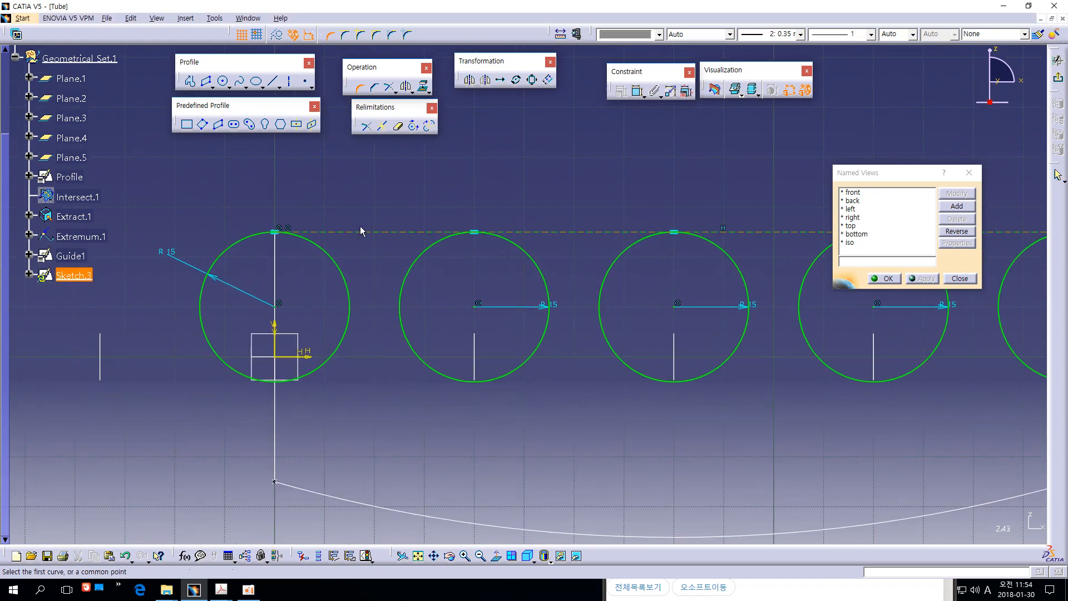
{"action": "left_click", "coordinate": [321, 246]}
{"action": "left_click", "coordinate": [424, 262]}
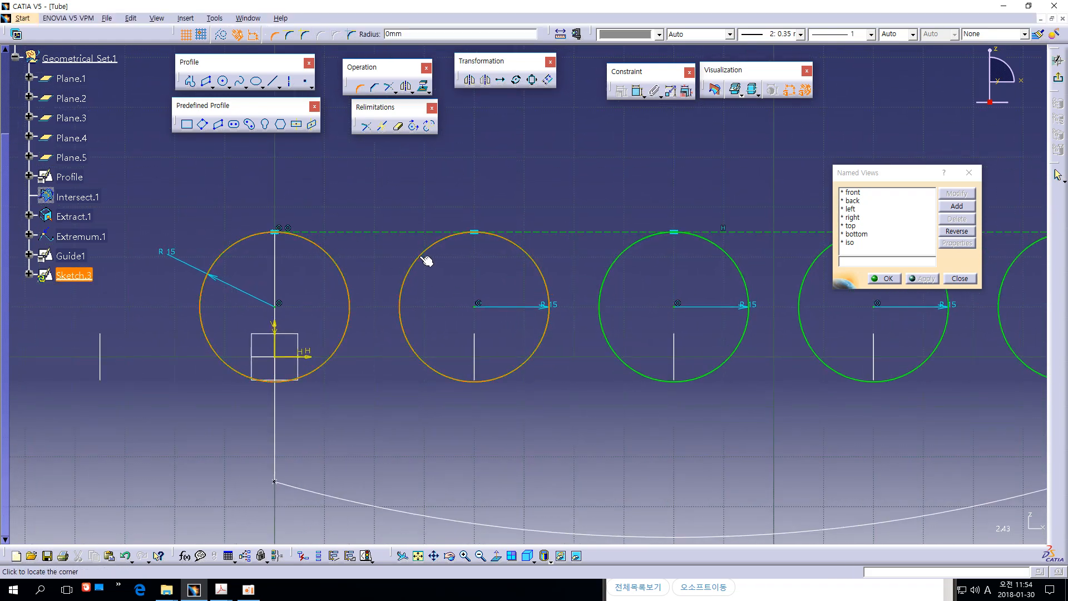
{"action": "left_click", "coordinate": [375, 249]}
{"action": "double_click", "coordinate": [375, 249]}
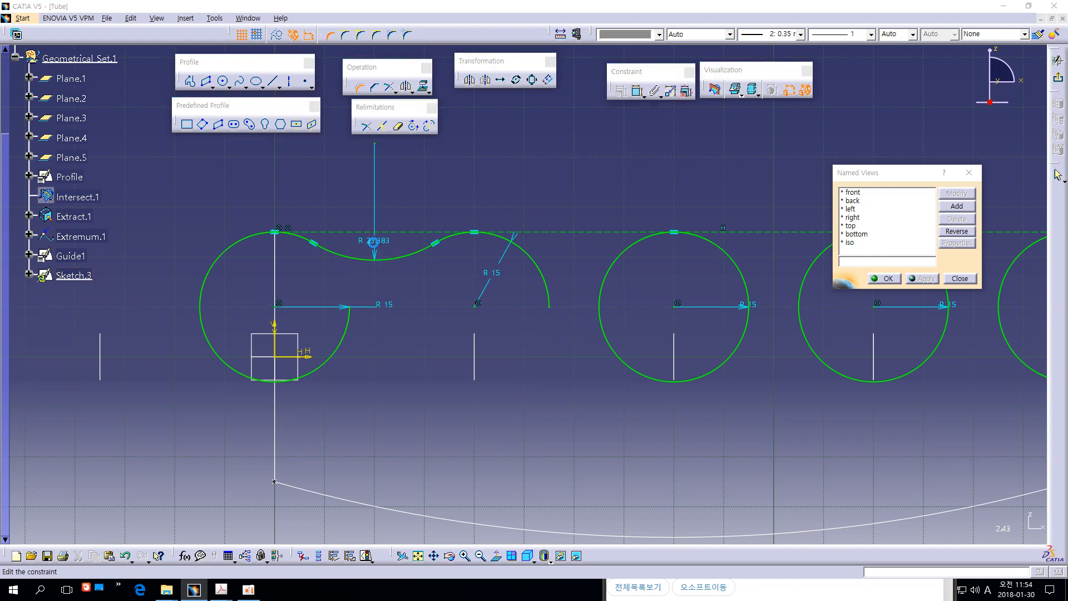
{"action": "type", "text": "20"}
{"action": "key", "text": "Return"}
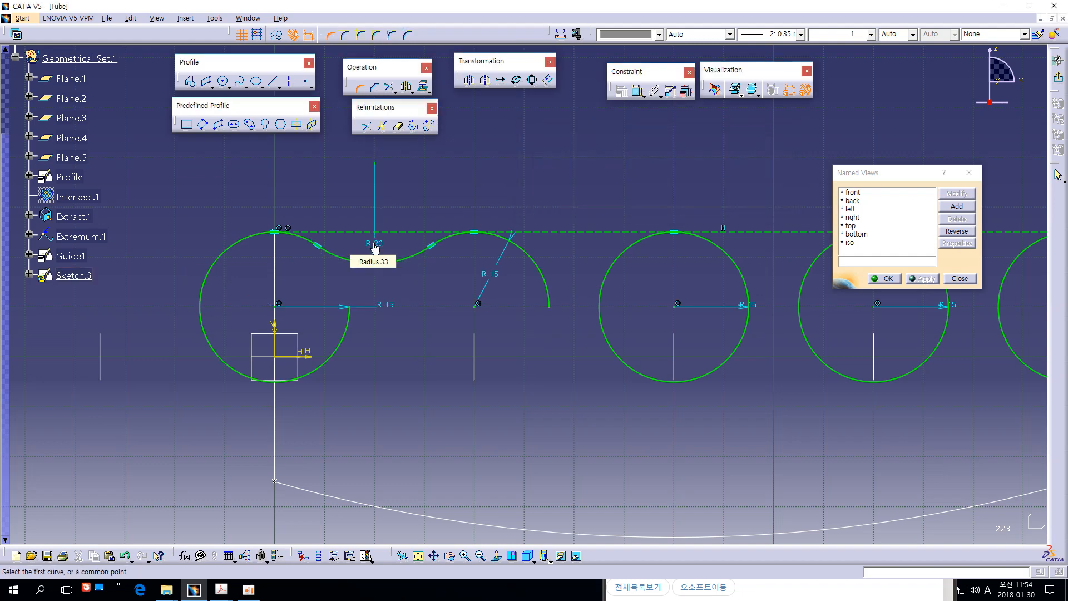
Add a trimmed corner arc between the second arc and the third circle and set its radius to 20 mm
{"action": "middle_click_drag", "start_coordinate": [556, 346], "coordinate": [453, 356]}
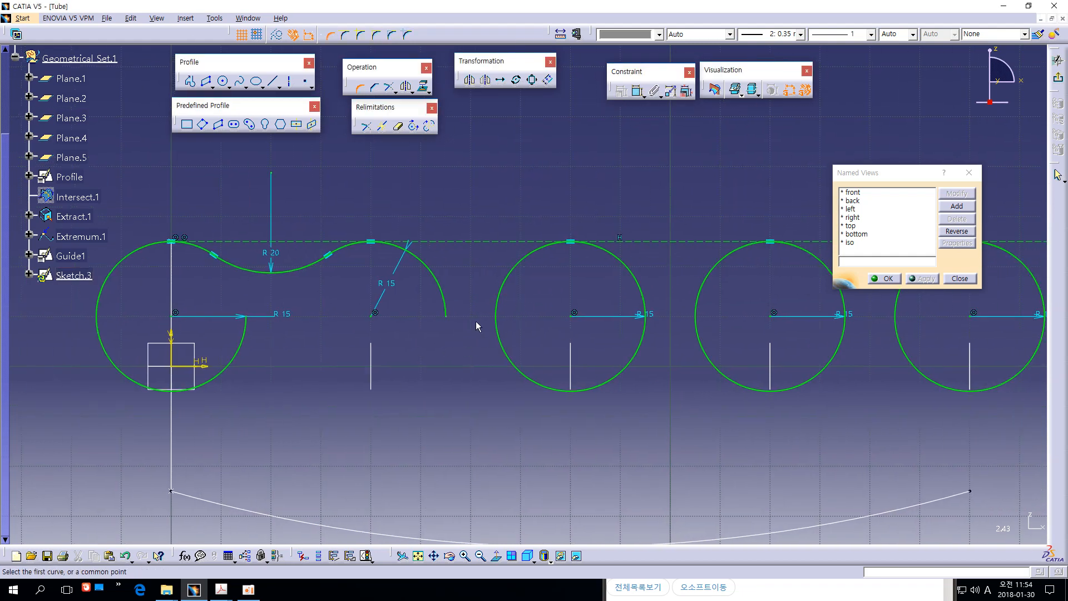
{"action": "left_click", "coordinate": [434, 273]}
{"action": "left_click", "coordinate": [508, 279]}
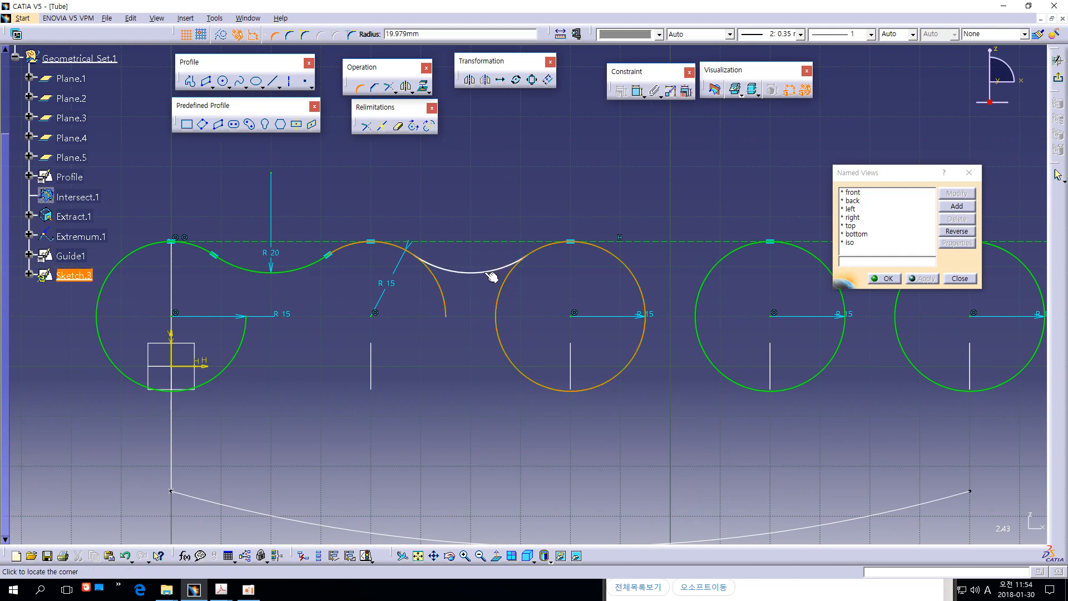
{"action": "left_click", "coordinate": [475, 285]}
{"action": "double_click", "coordinate": [476, 259]}
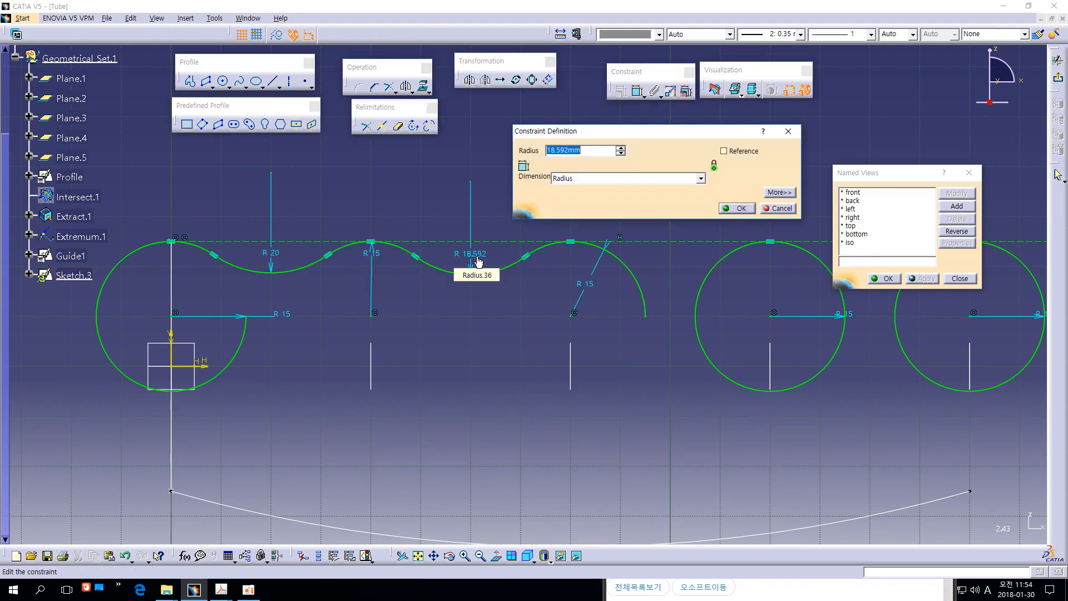
{"action": "type", "text": "20"}
{"action": "key", "text": "Return"}
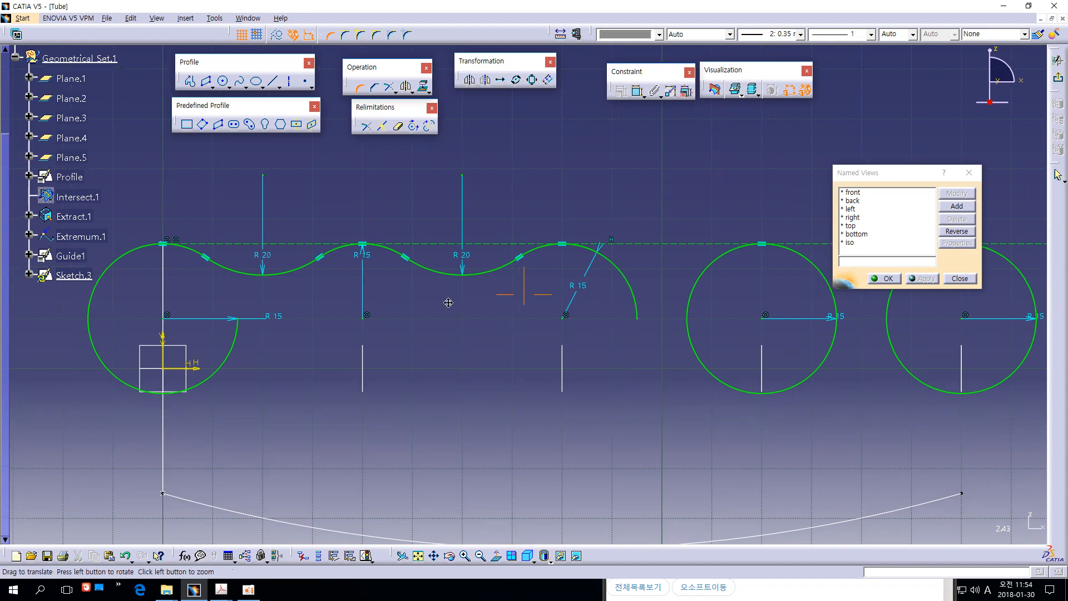
Add a trimmed corner arc between the third arc and the fourth circle and set its radius to 20 mm
{"action": "left_click", "coordinate": [558, 291]}
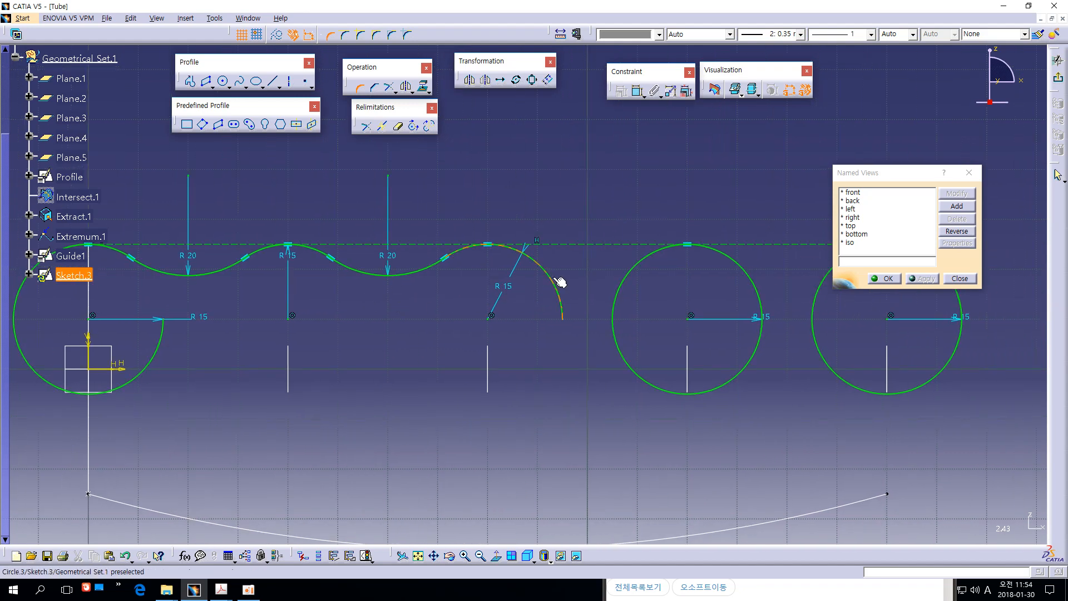
{"action": "left_click", "coordinate": [628, 277]}
{"action": "left_click", "coordinate": [589, 268]}
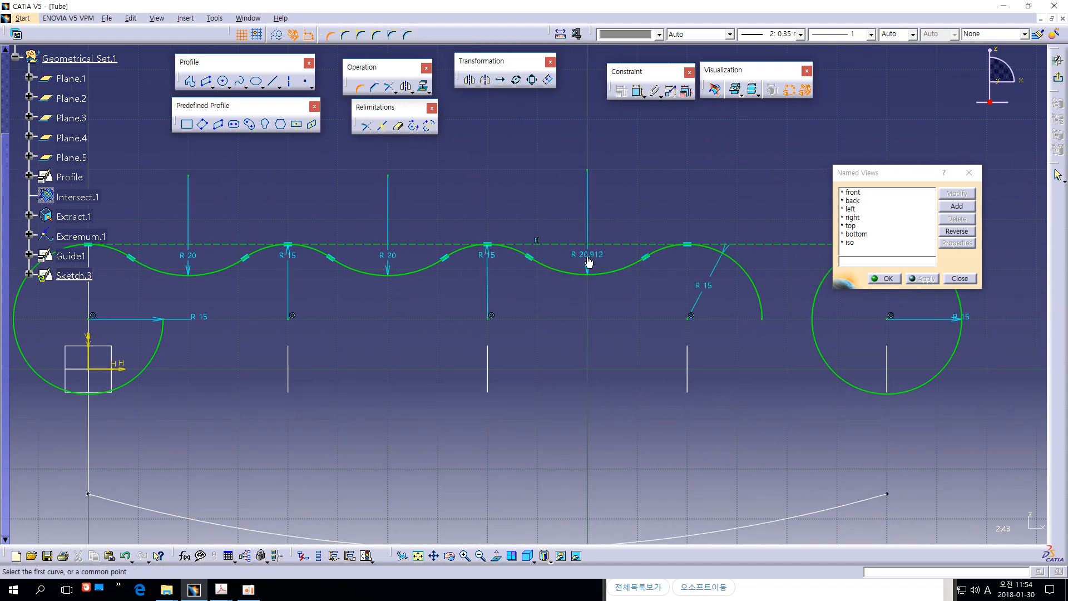
{"action": "double_click", "coordinate": [589, 262]}
{"action": "type", "text": "20mm"}
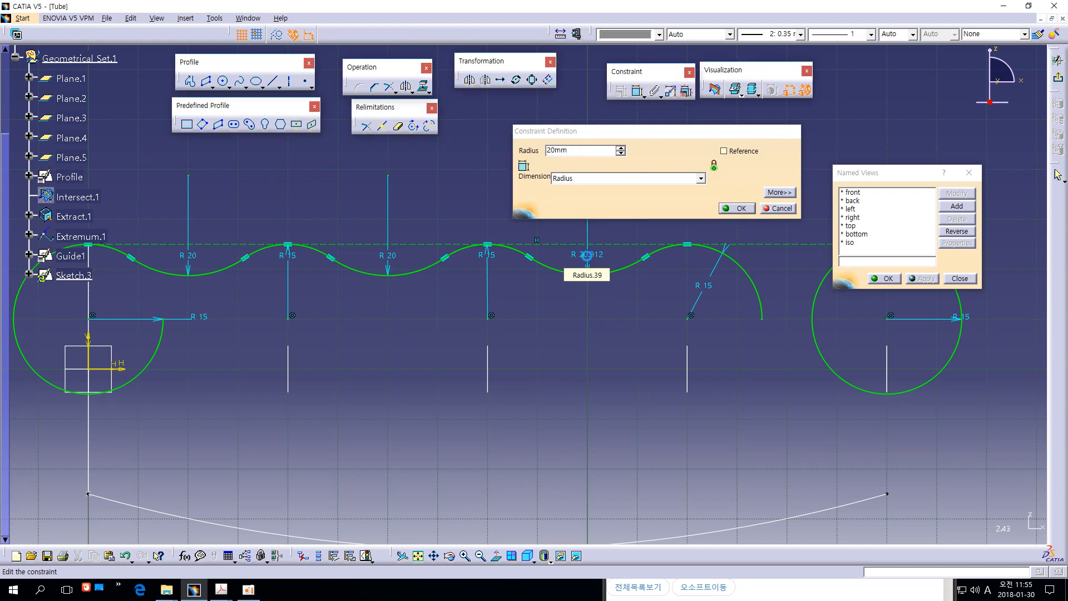
{"action": "key", "text": "Return"}
Join the fourth arc and the fifth circle with a trimmed corner arc, setting its radius to 20 mm
{"action": "middle_click_drag", "start_coordinate": [632, 329], "coordinate": [480, 336]}
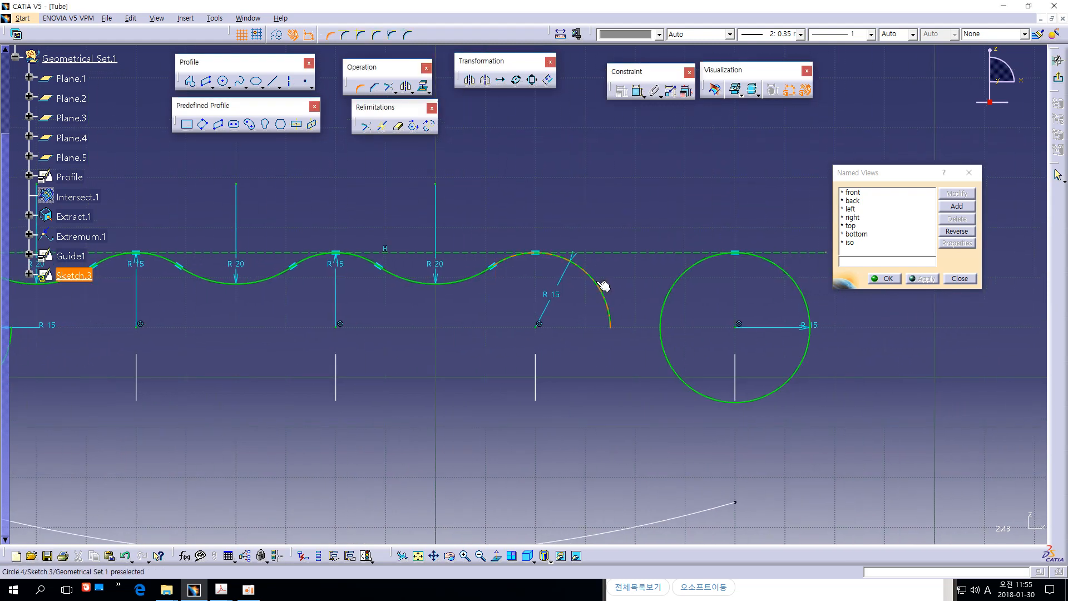
{"action": "left_click", "coordinate": [603, 286]}
{"action": "left_click", "coordinate": [683, 288]}
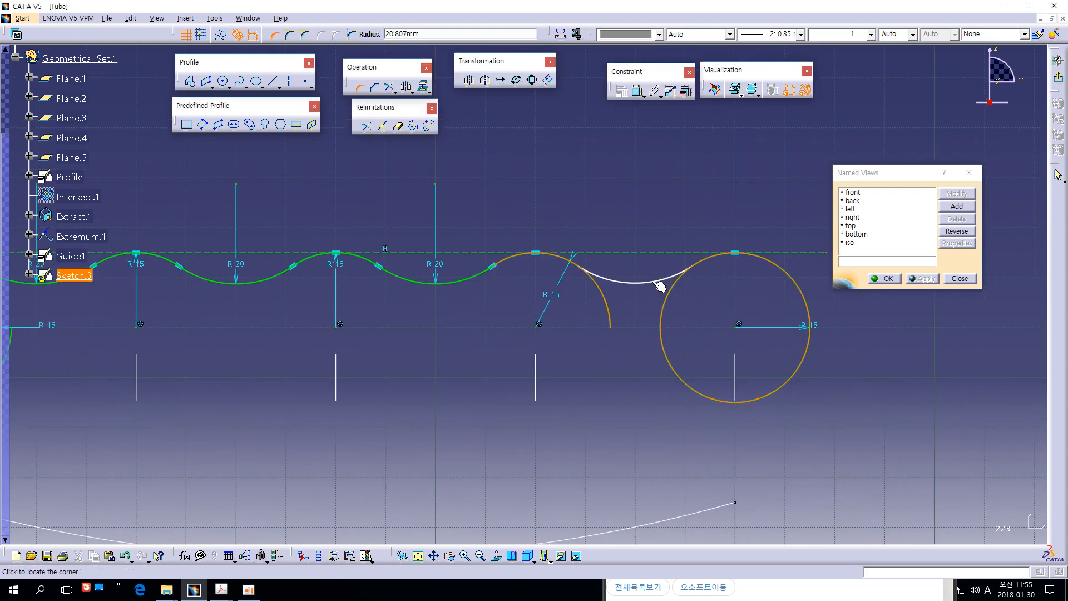
{"action": "left_click", "coordinate": [685, 288]}
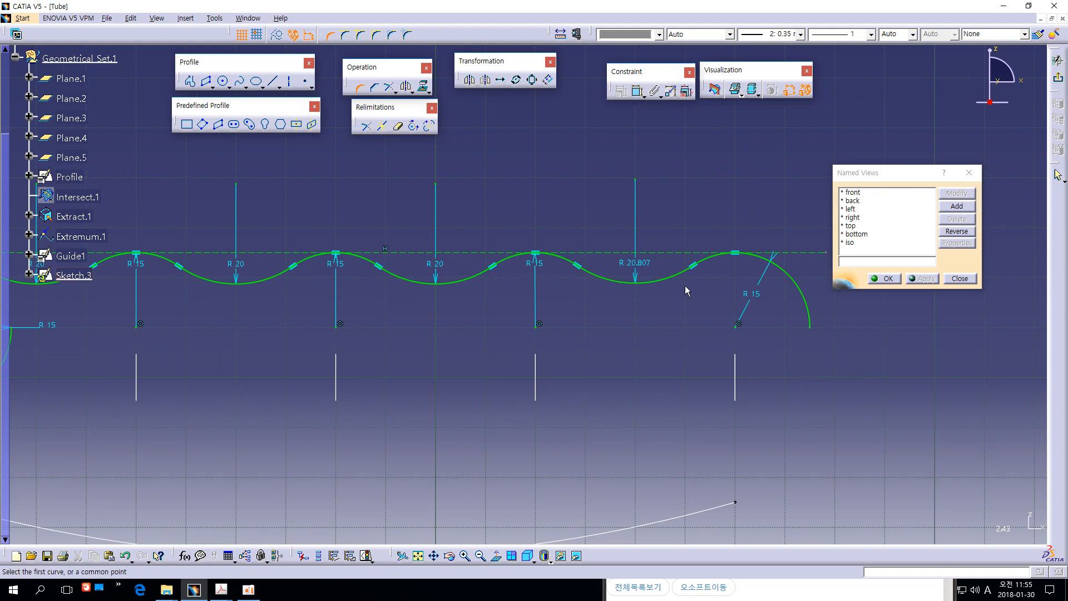
{"action": "double_click", "coordinate": [635, 271]}
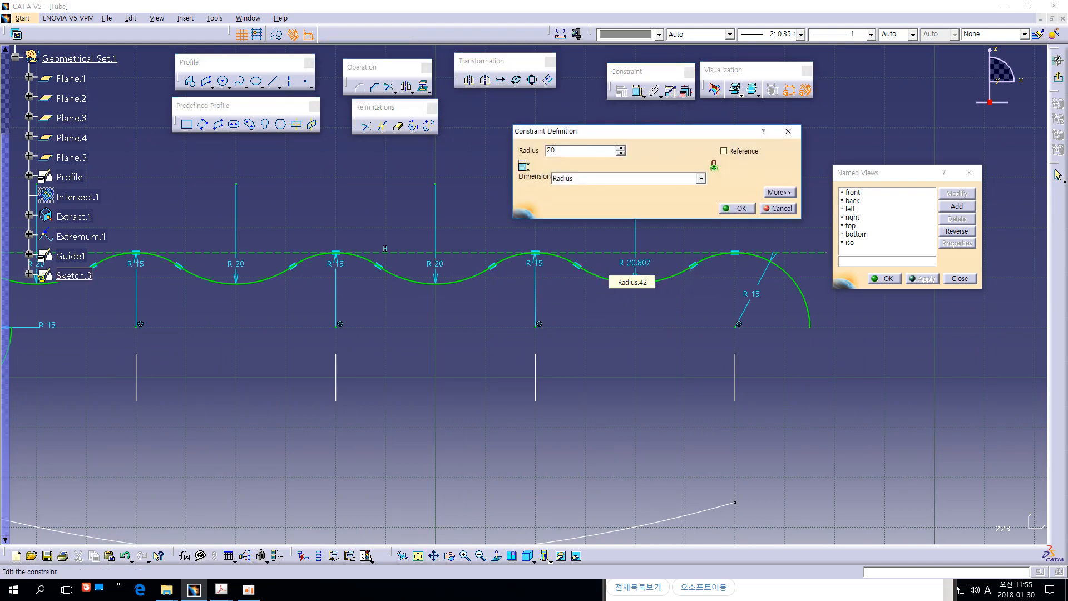
{"action": "type", "text": "20"}
{"action": "key", "text": "Return"}
{"action": "left_click", "coordinate": [360, 87]}
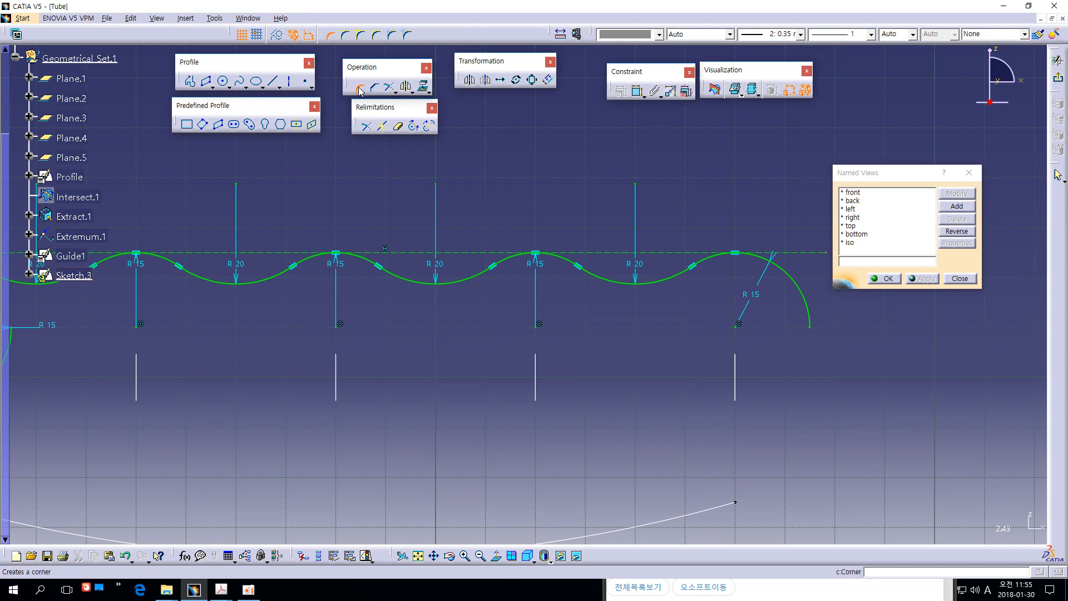
{"action": "left_click", "coordinate": [360, 88]}
Quick Trim the fifth arc beyond its tangent point on the dashed construction line, and shorten that line's free end
{"action": "middle_click_drag", "start_coordinate": [514, 166], "coordinate": [664, 167]}
{"action": "middle_click_drag", "start_coordinate": [555, 173], "coordinate": [392, 165]}
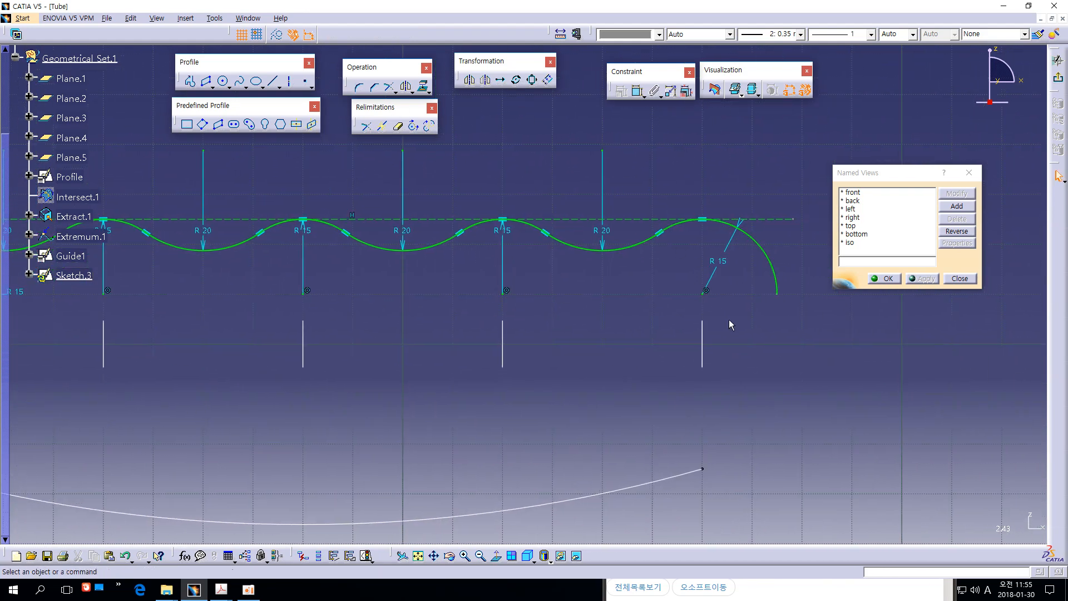
{"action": "middle_click_drag", "start_coordinate": [730, 325], "coordinate": [636, 298]}
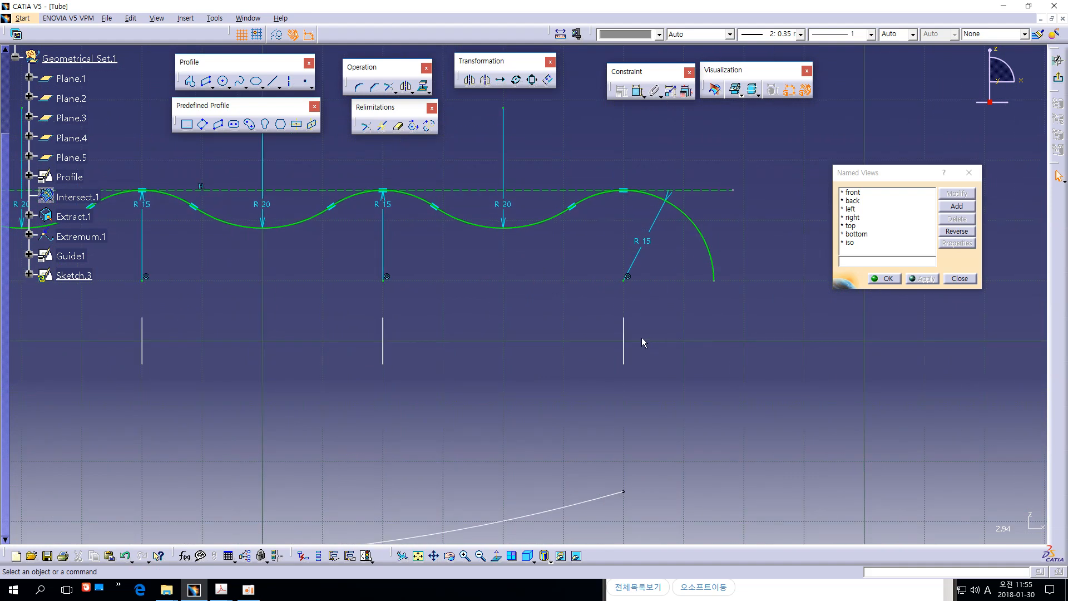
{"action": "mouse_move", "coordinate": [625, 332]}
{"action": "middle_mouse_down"}
{"action": "mouse_move", "coordinate": [623, 357]}
{"action": "mouse_move", "coordinate": [625, 319]}
{"action": "mouse_move", "coordinate": [587, 303]}
{"action": "mouse_move", "coordinate": [584, 290]}
{"action": "middle_mouse_up"}
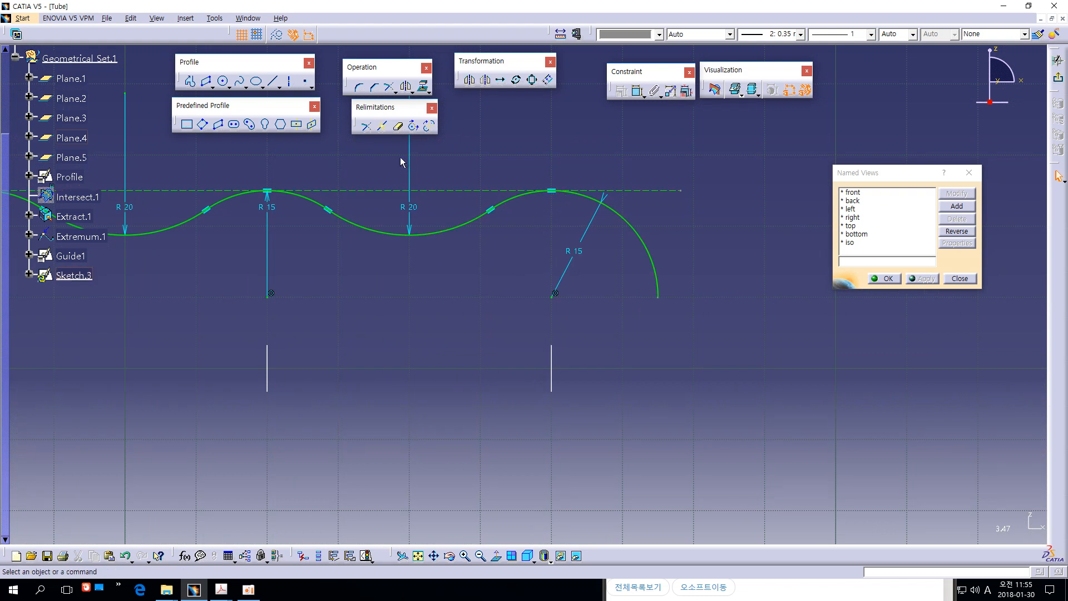
{"action": "left_click", "coordinate": [397, 125]}
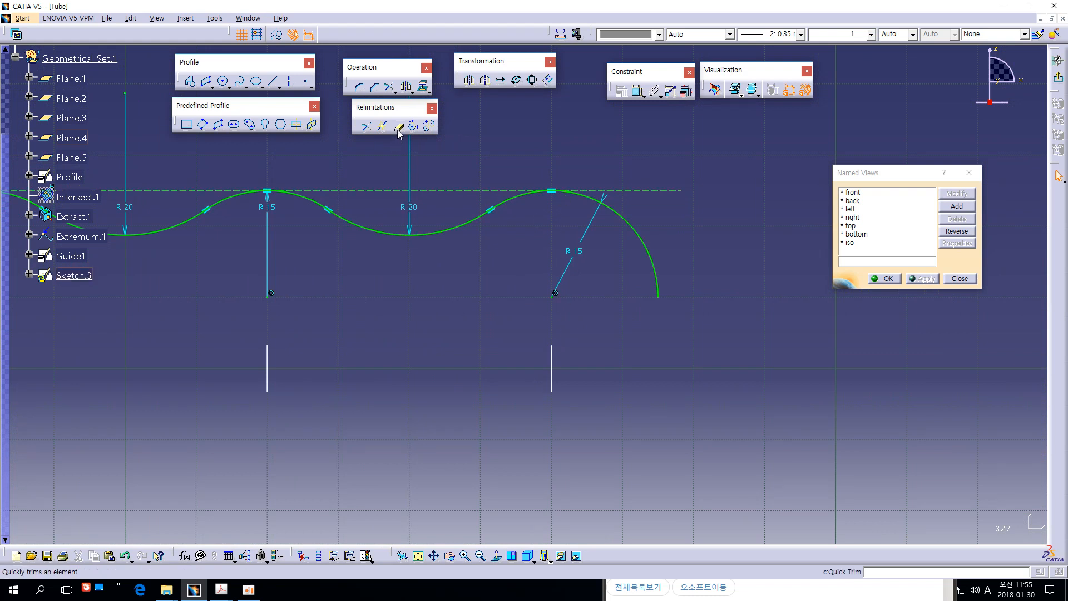
{"action": "left_click", "coordinate": [648, 257]}
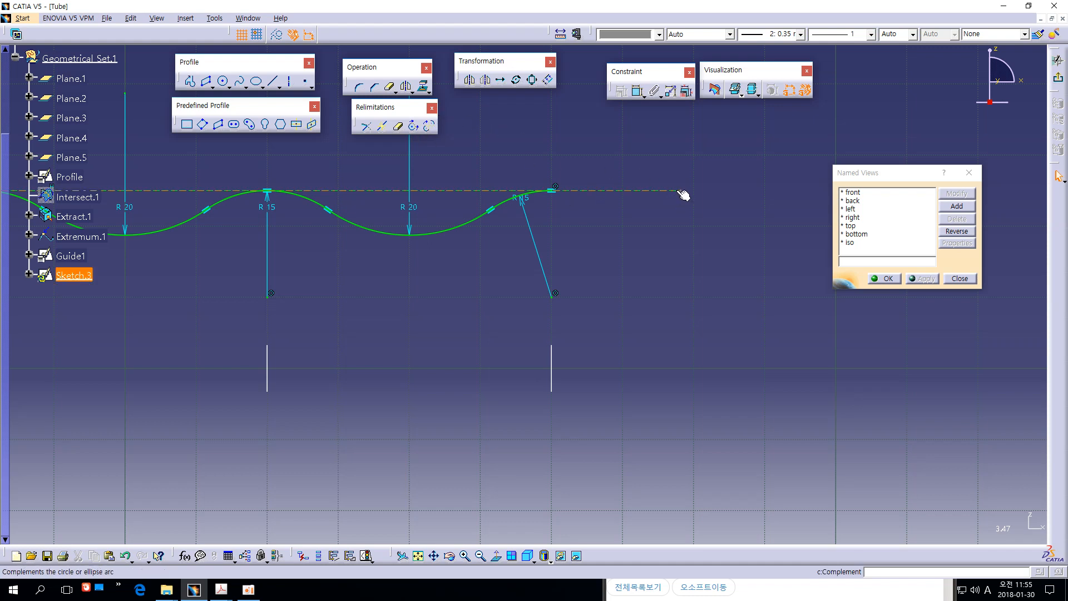
{"action": "left_click_drag", "start_coordinate": [680, 191], "coordinate": [648, 191]}
{"action": "left_click", "coordinate": [639, 230]}
Remove the leftover part of the first circle so the wave starts at its tangent point above the origin
{"action": "middle_click_drag", "start_coordinate": [343, 319], "coordinate": [835, 326]}
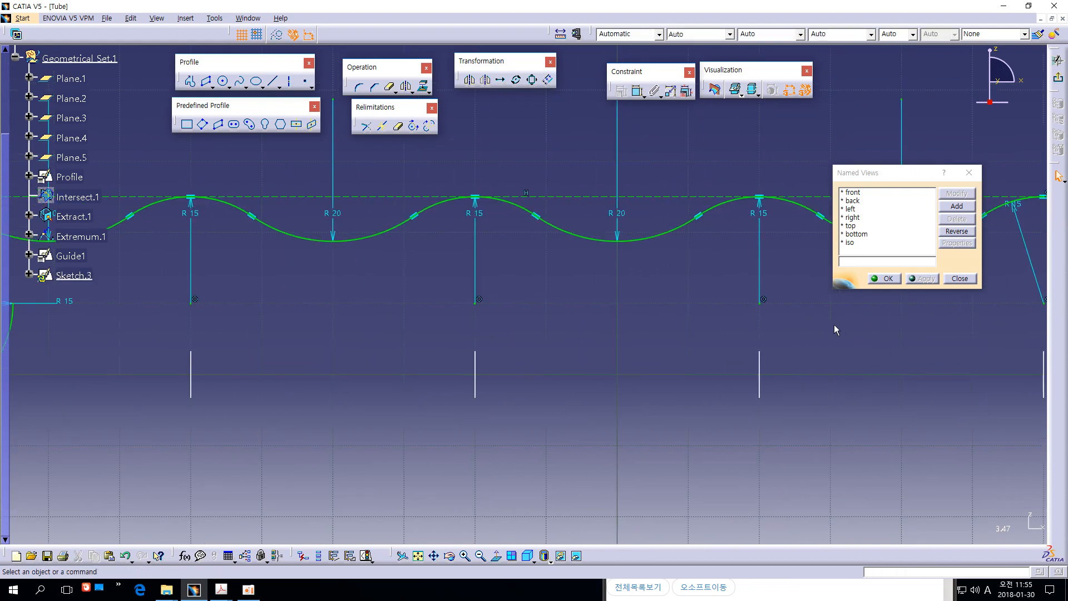
{"action": "middle_click_drag", "start_coordinate": [77, 339], "coordinate": [533, 347]}
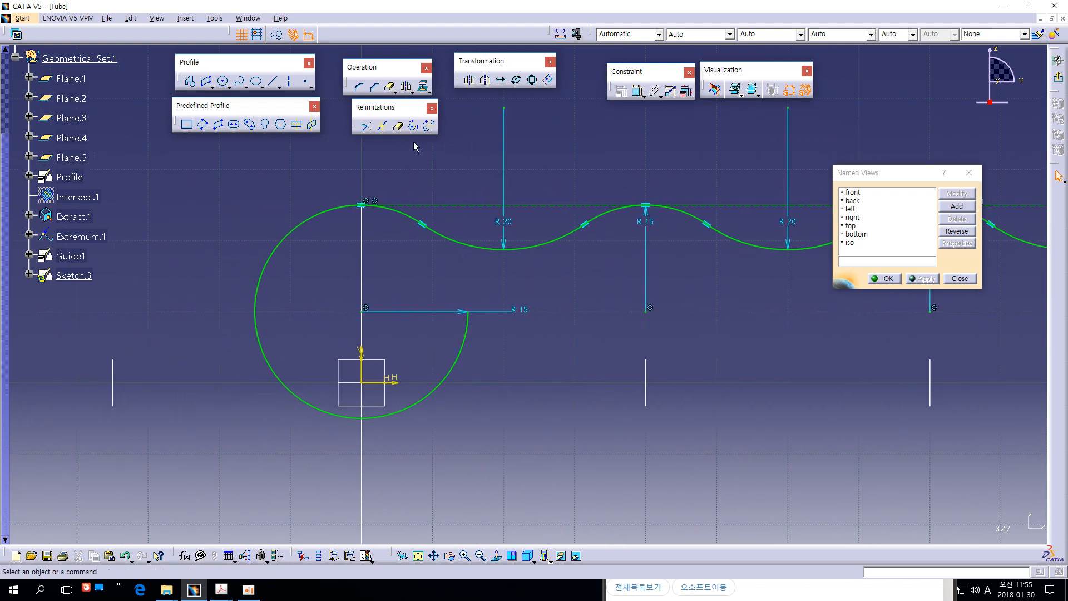
{"action": "left_click", "coordinate": [471, 348]}
{"action": "key", "text": "Delete"}
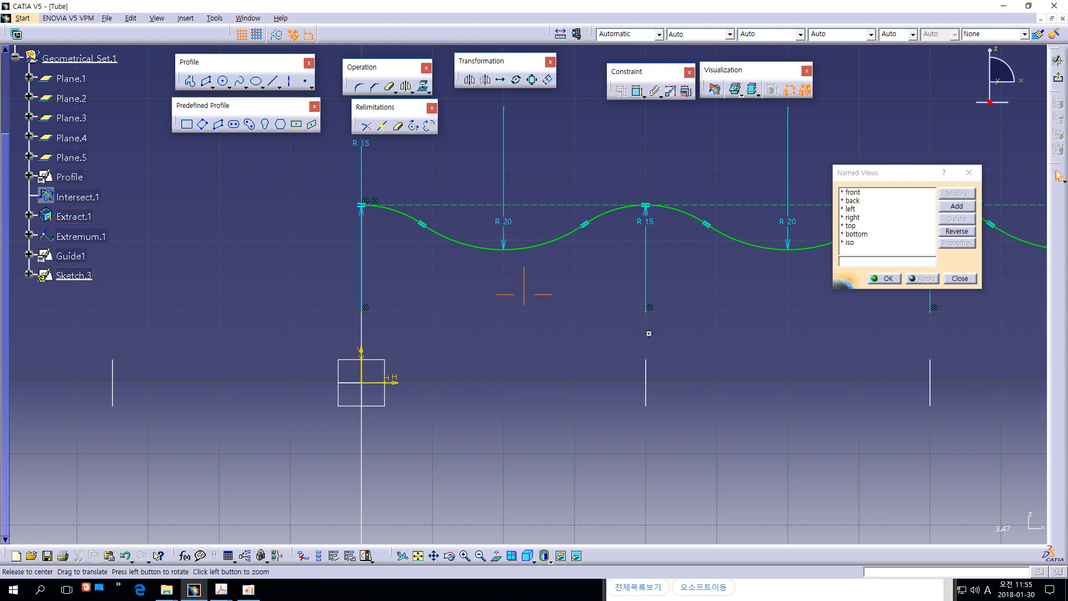
Exit the sketch and rename Sketch.3 as Guide2
{"action": "mouse_move", "coordinate": [646, 331]}
{"action": "middle_mouse_down"}
{"action": "mouse_move", "coordinate": [286, 315]}
{"action": "mouse_move", "coordinate": [334, 365]}
{"action": "middle_mouse_up"}
{"action": "middle_click_drag", "start_coordinate": [783, 347], "coordinate": [628, 333]}
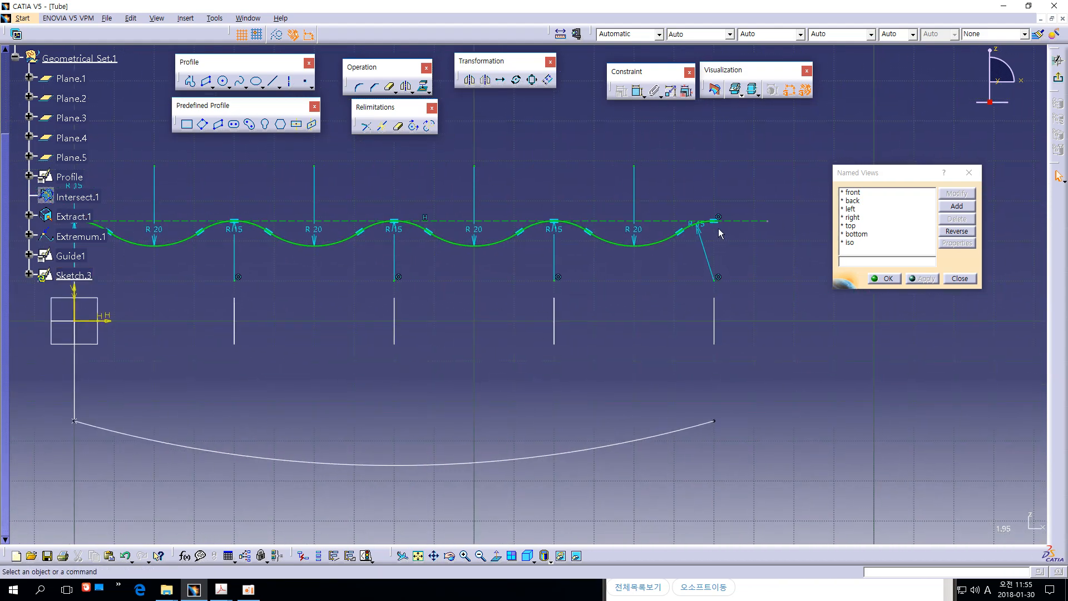
{"action": "mouse_move", "coordinate": [767, 303]}
{"action": "middle_mouse_down", "text": "ctrl"}
{"action": "mouse_move", "coordinate": [769, 330]}
{"action": "mouse_move", "coordinate": [798, 335]}
{"action": "middle_mouse_up", "text": "ctrl"}
{"action": "mouse_move", "coordinate": [617, 365]}
{"action": "middle_mouse_down"}
{"action": "mouse_move", "coordinate": [649, 358]}
{"action": "mouse_move", "coordinate": [651, 343]}
{"action": "middle_mouse_up"}
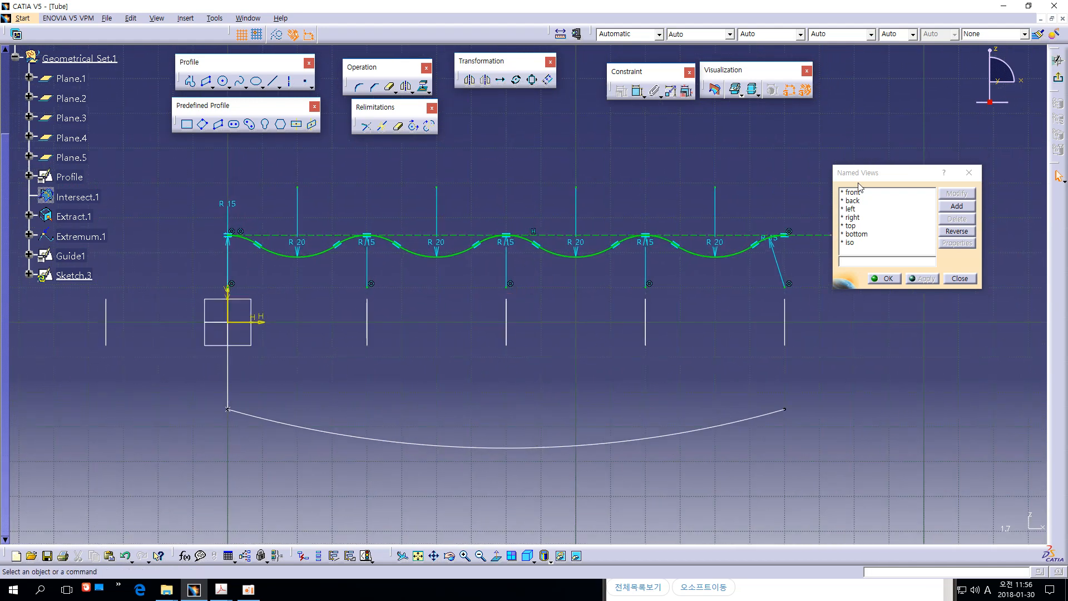
{"action": "left_click", "coordinate": [1059, 80]}
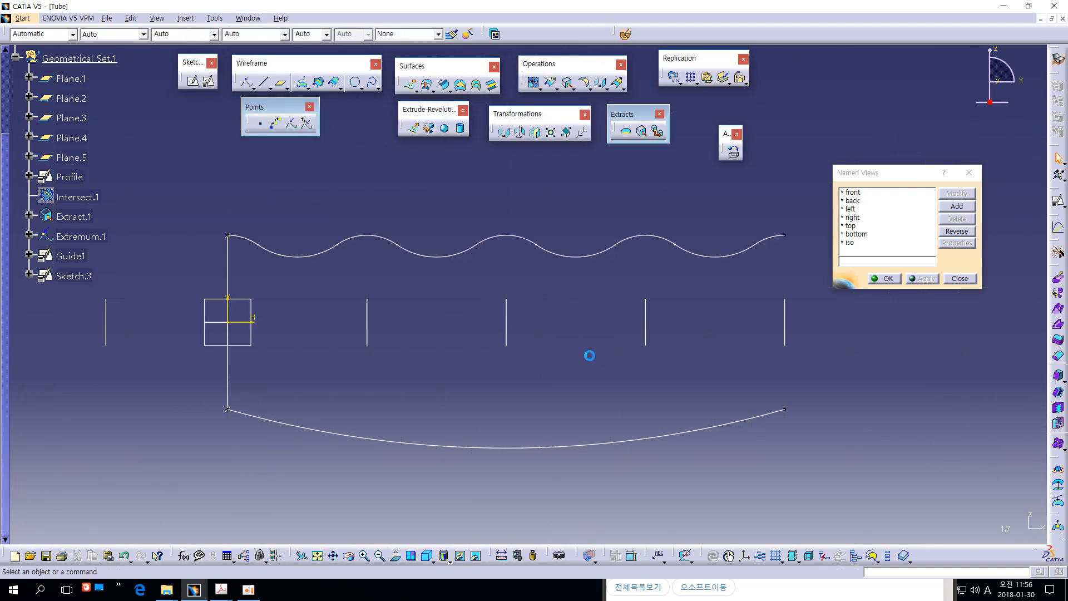
{"action": "left_click", "coordinate": [70, 276]}
{"action": "right_click", "coordinate": [67, 278]}
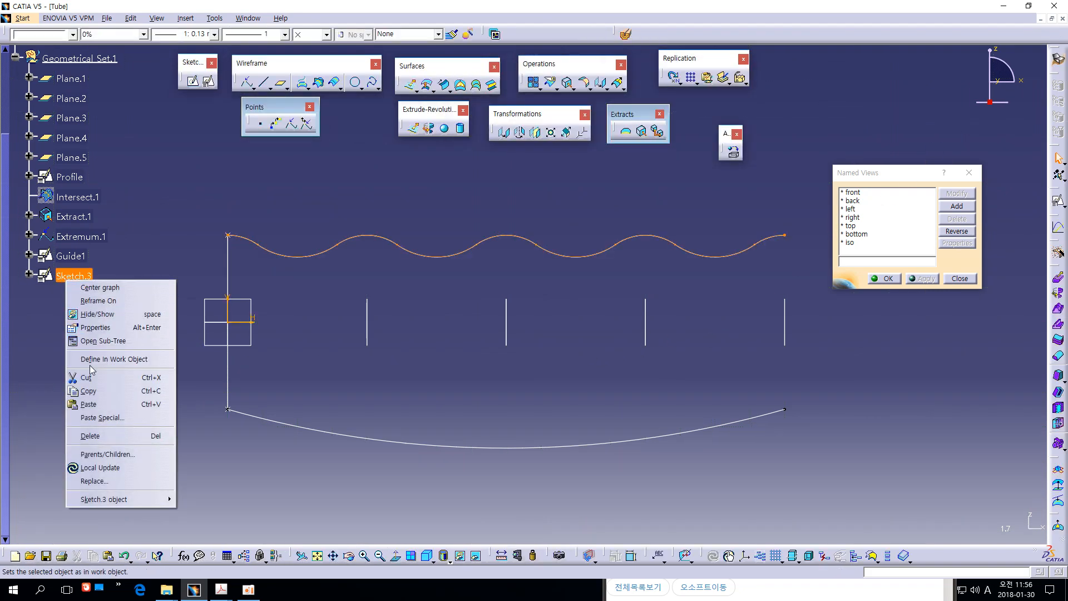
{"action": "left_click", "coordinate": [105, 328]}
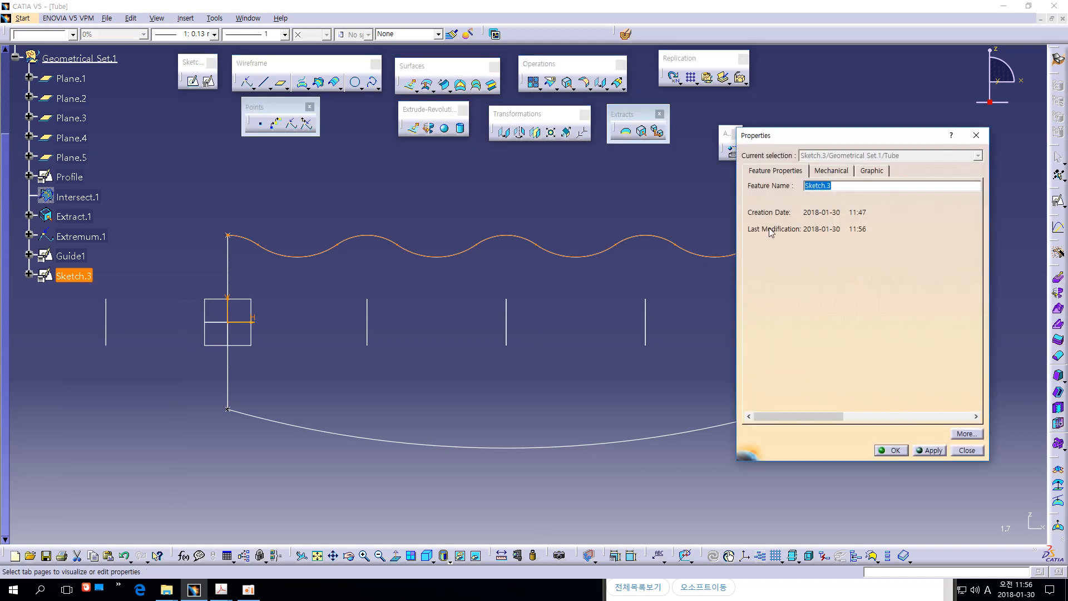
{"action": "type", "text": "Guide2"}
{"action": "key", "text": "Return"}
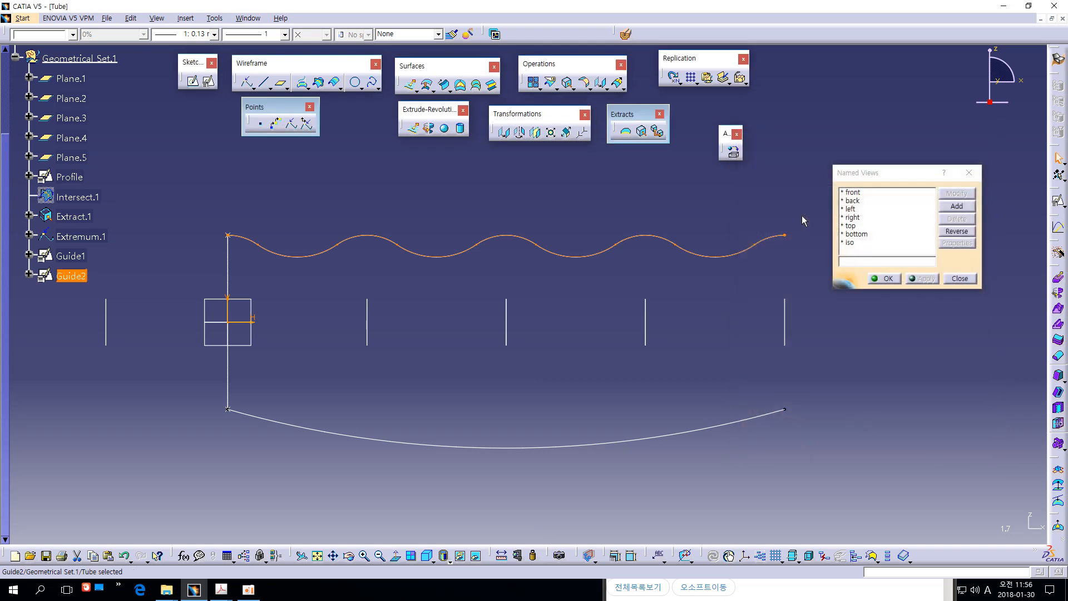
{"action": "left_click", "coordinate": [737, 341]}
Start a swept surface with an explicit profile and set its subtype to With two guide curves
{"action": "middle_click_drag", "start_coordinate": [601, 376], "coordinate": [626, 427]}
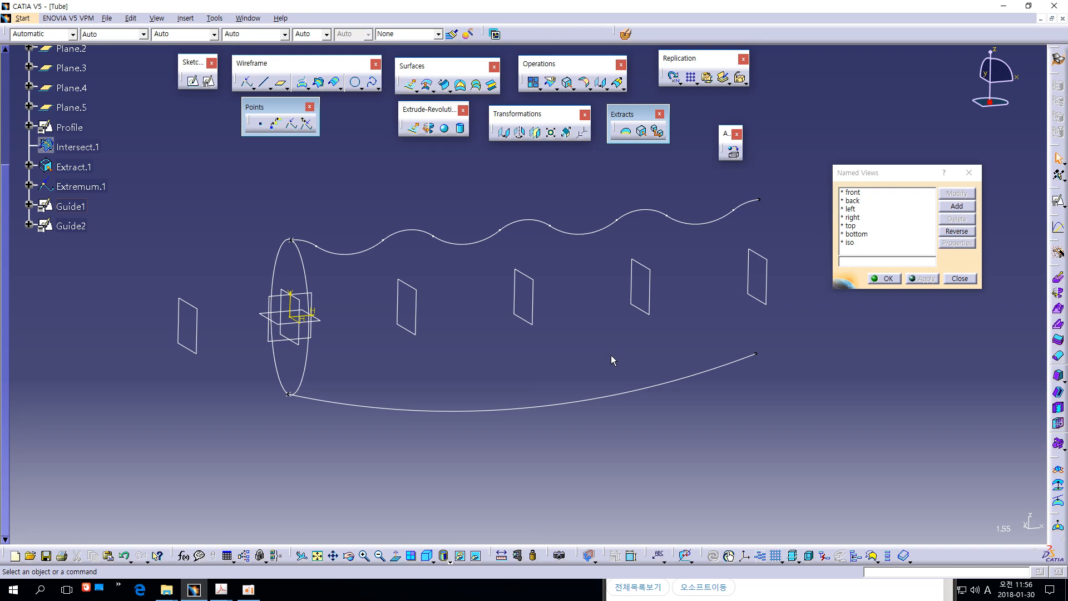
{"action": "middle_click_drag", "start_coordinate": [592, 335], "coordinate": [594, 325]}
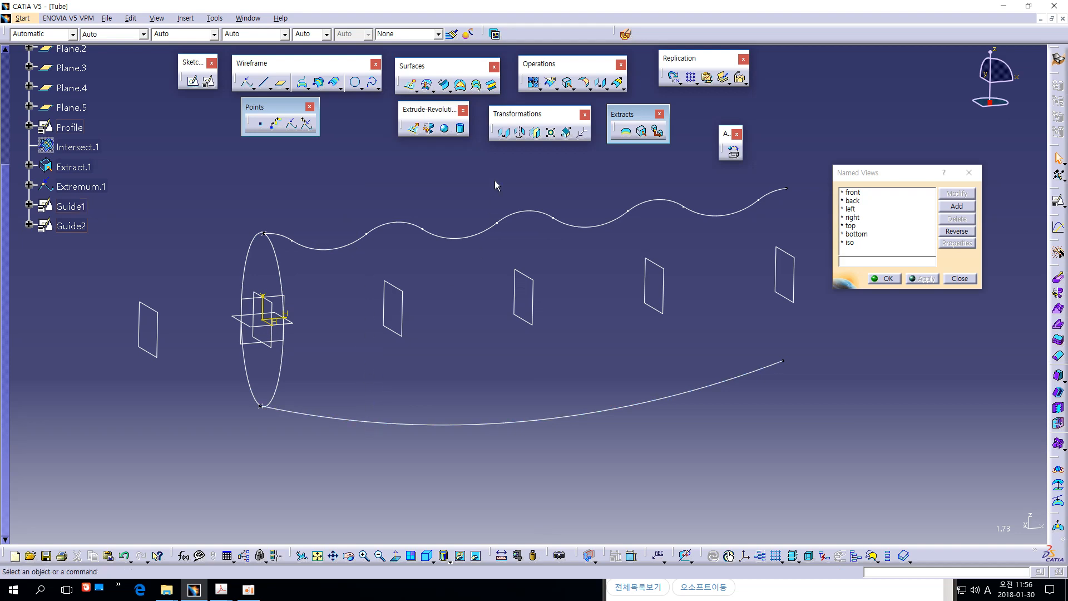
{"action": "left_click", "coordinate": [445, 85]}
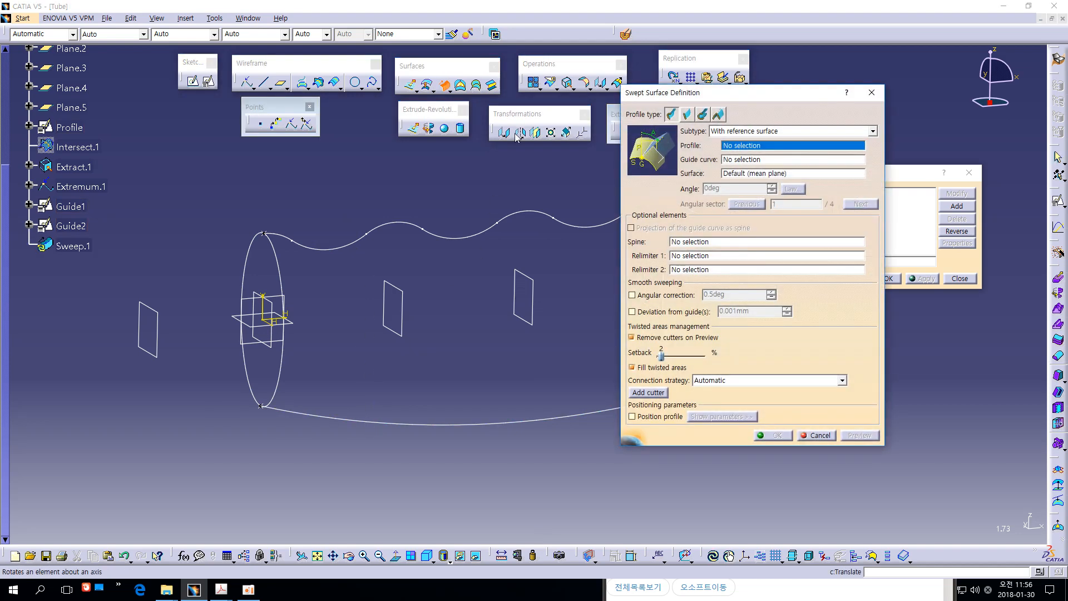
{"action": "left_click_drag", "start_coordinate": [746, 98], "coordinate": [662, 174]}
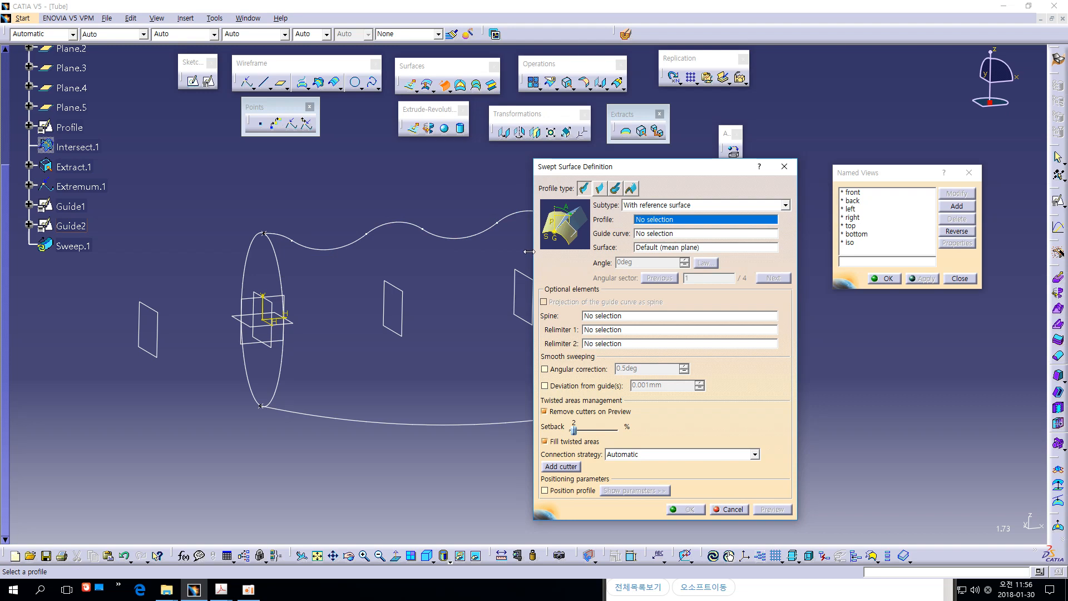
{"action": "left_click", "coordinate": [584, 189]}
{"action": "left_click", "coordinate": [649, 205]}
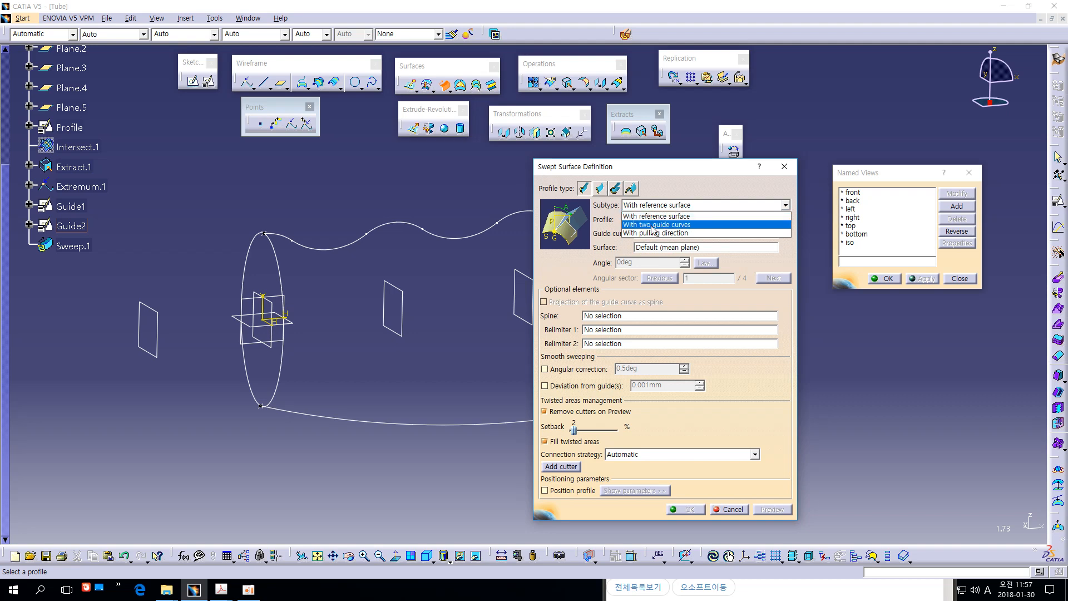
{"action": "left_click", "coordinate": [653, 225]}
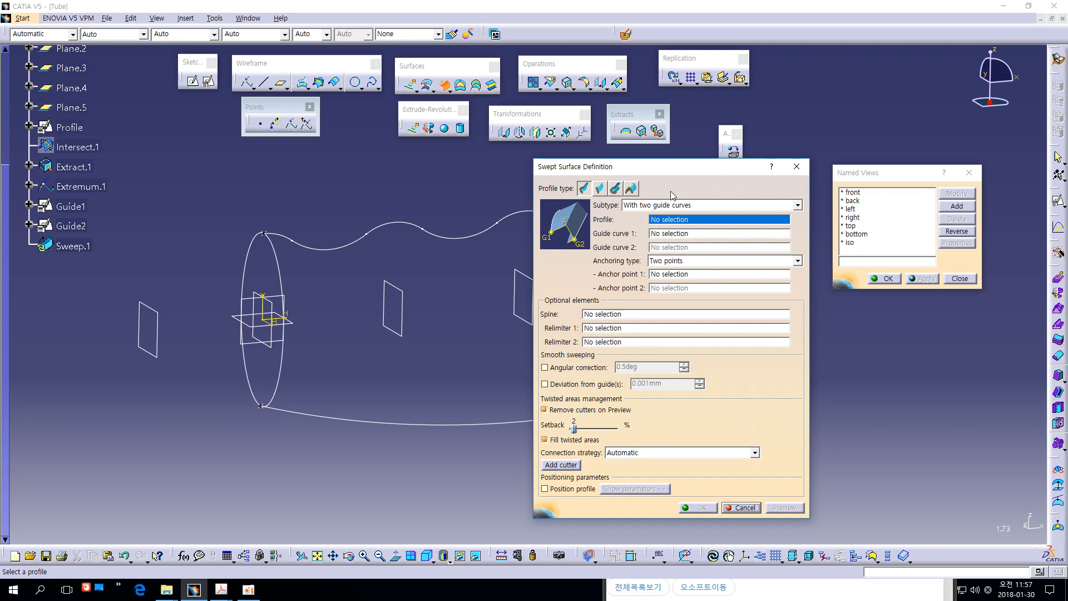
{"action": "left_click_drag", "start_coordinate": [680, 172], "coordinate": [745, 109]}
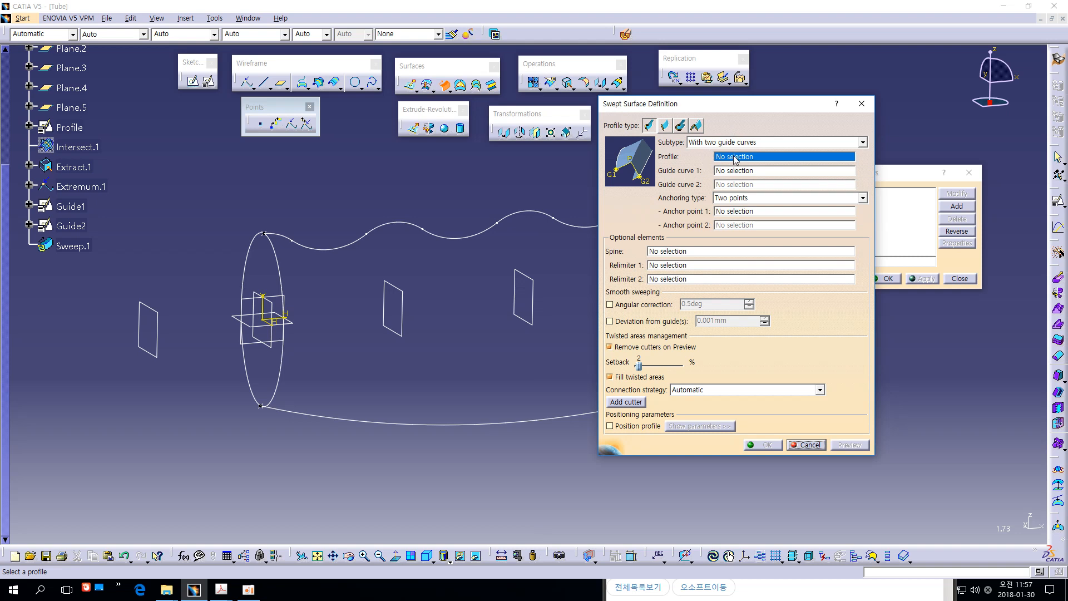
Assign the ellipse sketch Profile as the sweep's profile and the lower arc Guide1 as guide curve 1
{"action": "left_click", "coordinate": [287, 279]}
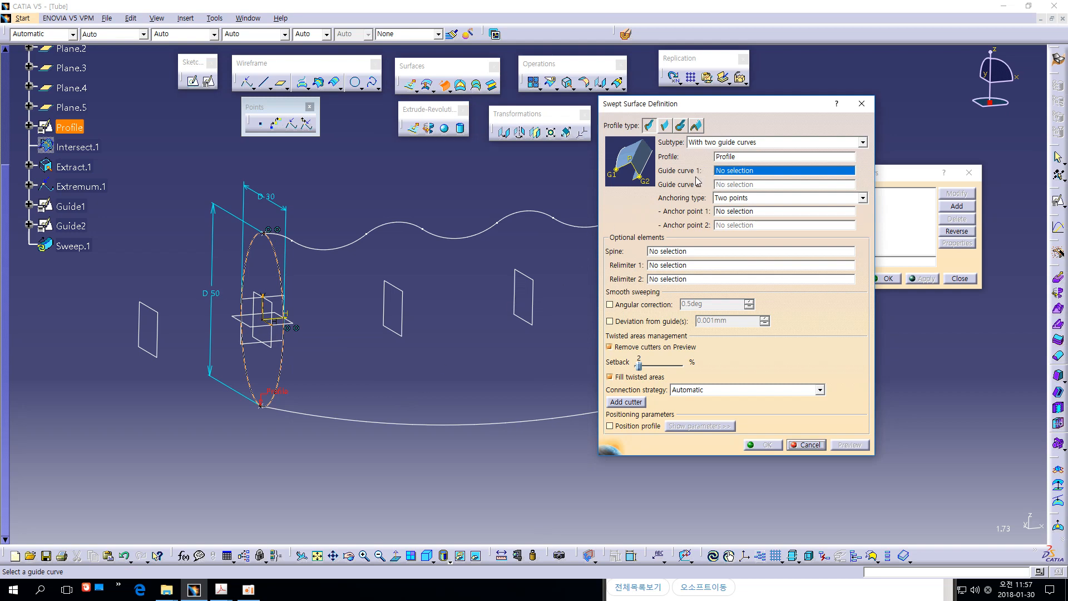
{"action": "middle_click_drag", "start_coordinate": [440, 372], "coordinate": [369, 399]}
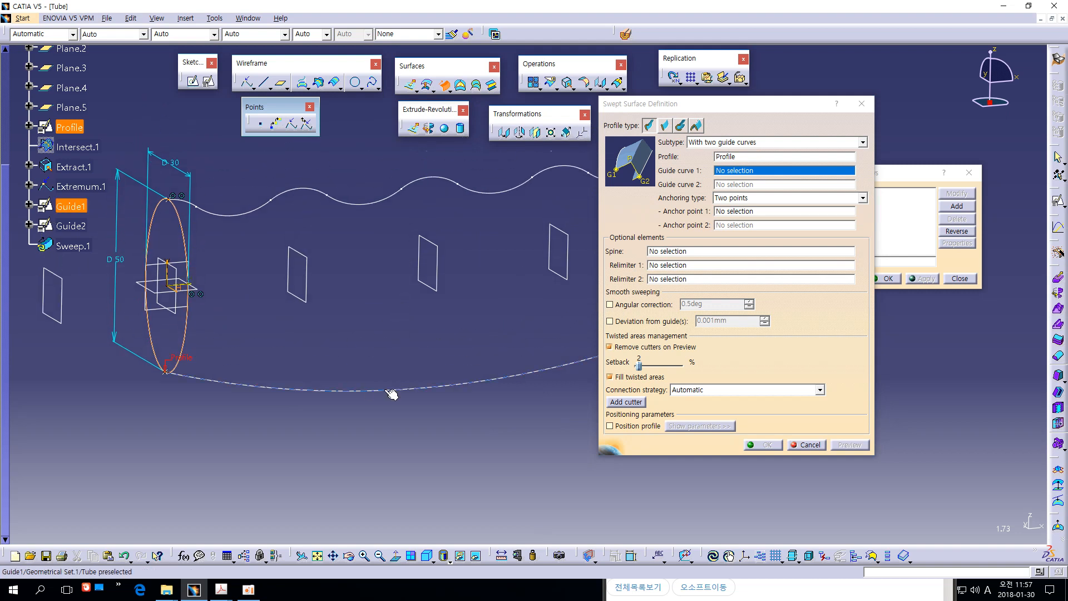
{"action": "middle_click_drag", "start_coordinate": [414, 322], "coordinate": [399, 293]}
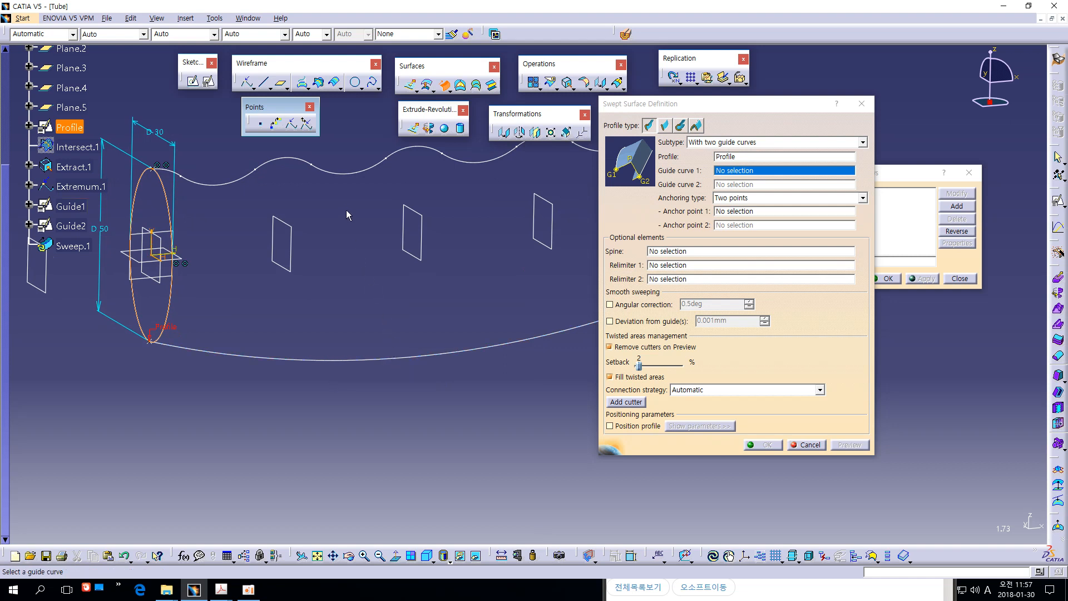
{"action": "middle_click_drag", "start_coordinate": [382, 262], "coordinate": [397, 313]}
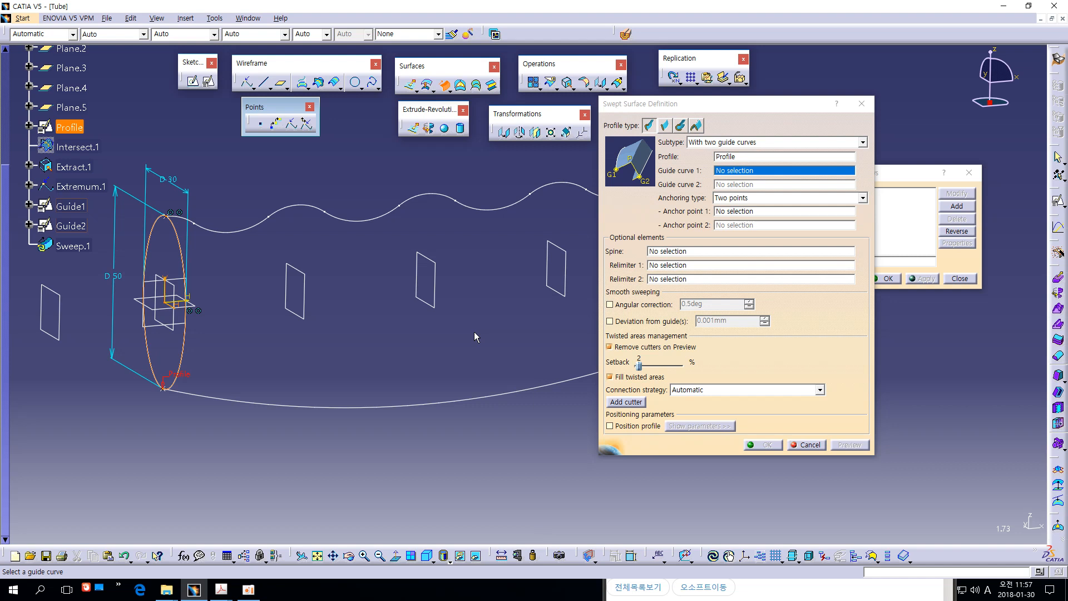
{"action": "middle_click_drag", "start_coordinate": [474, 331], "coordinate": [487, 336]}
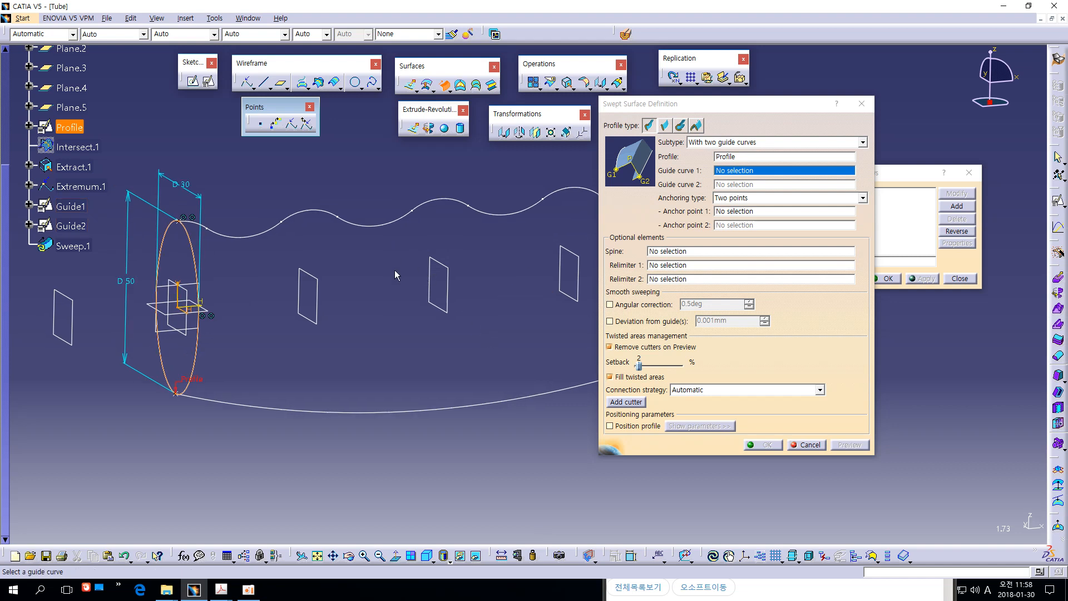
{"action": "left_click", "coordinate": [404, 411]}
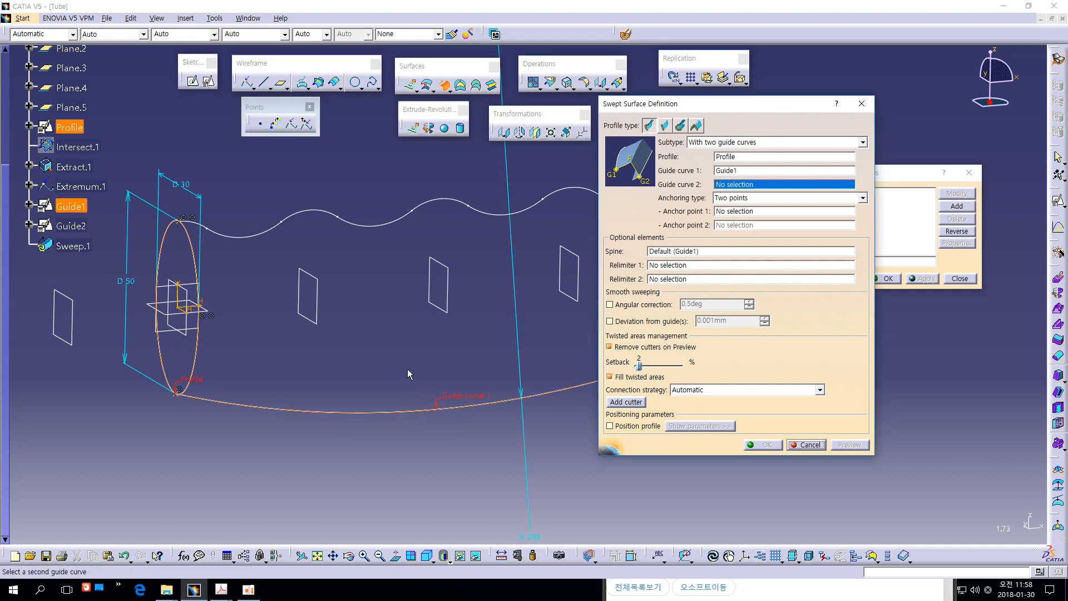
Assign the wavy curve Guide2 as the sweep's guide curve 2 and switch to the front view
{"action": "middle_click_drag", "start_coordinate": [407, 374], "coordinate": [395, 325]}
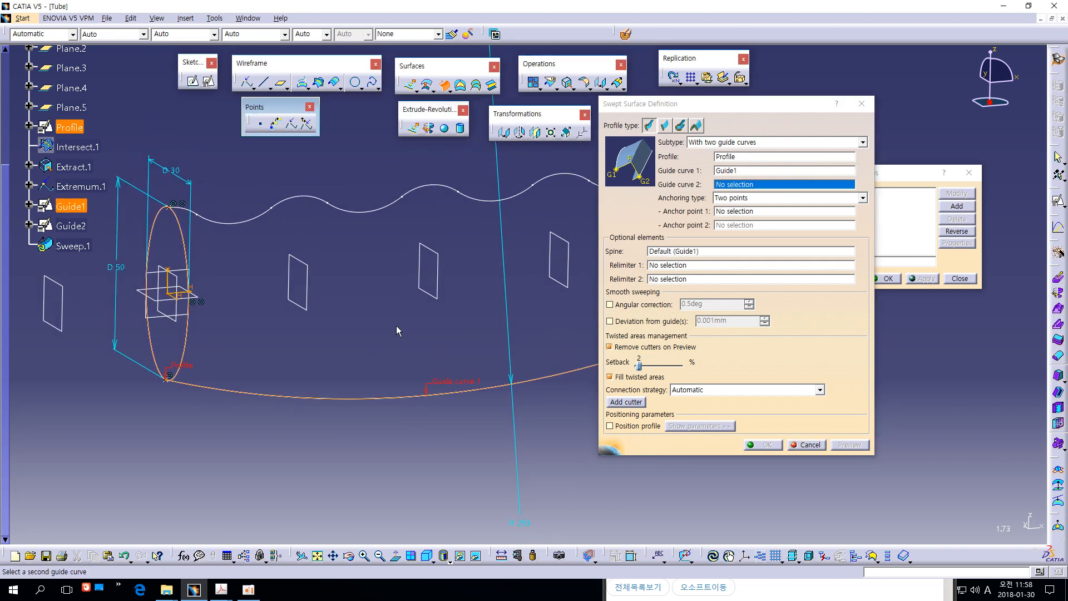
{"action": "left_click", "coordinate": [379, 214]}
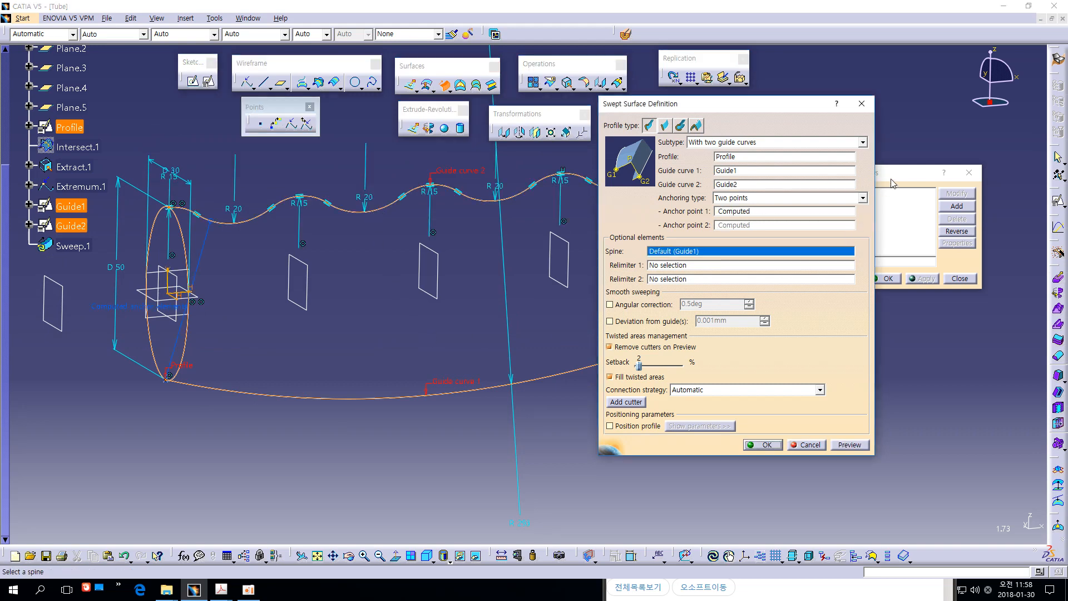
{"action": "left_click_drag", "start_coordinate": [894, 176], "coordinate": [943, 175]}
{"action": "left_click", "coordinate": [912, 191]}
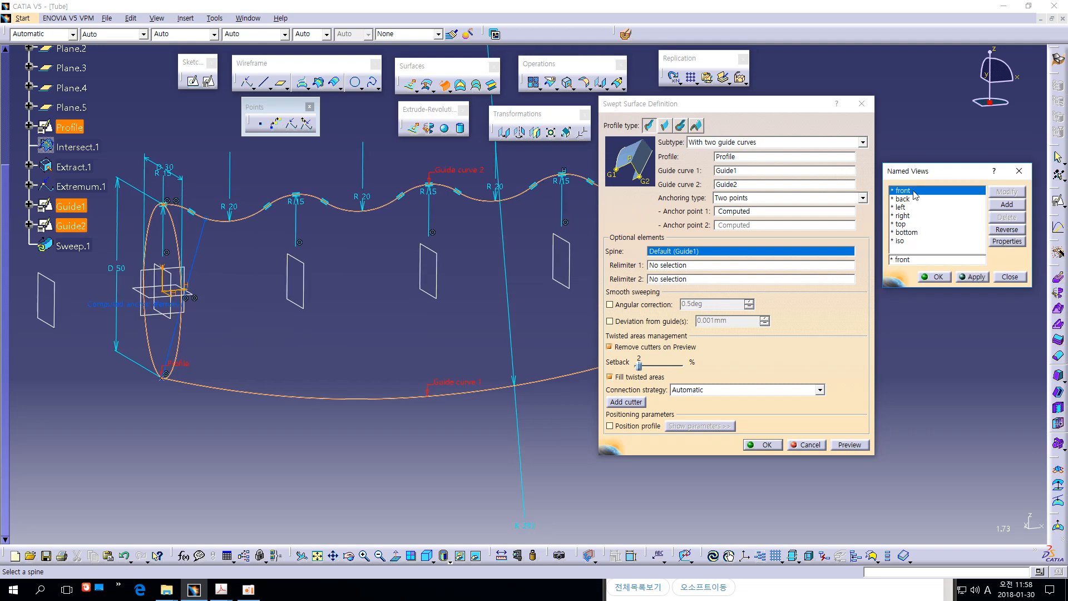
{"action": "middle_click_drag", "start_coordinate": [392, 330], "coordinate": [461, 333]}
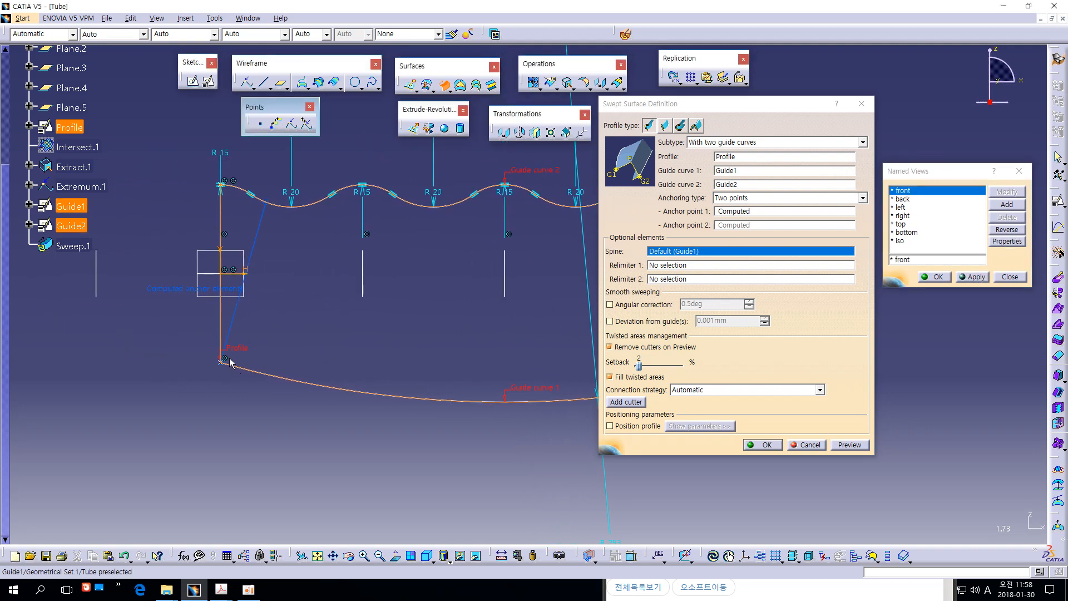
{"action": "middle_click_drag", "start_coordinate": [321, 330], "coordinate": [372, 308]}
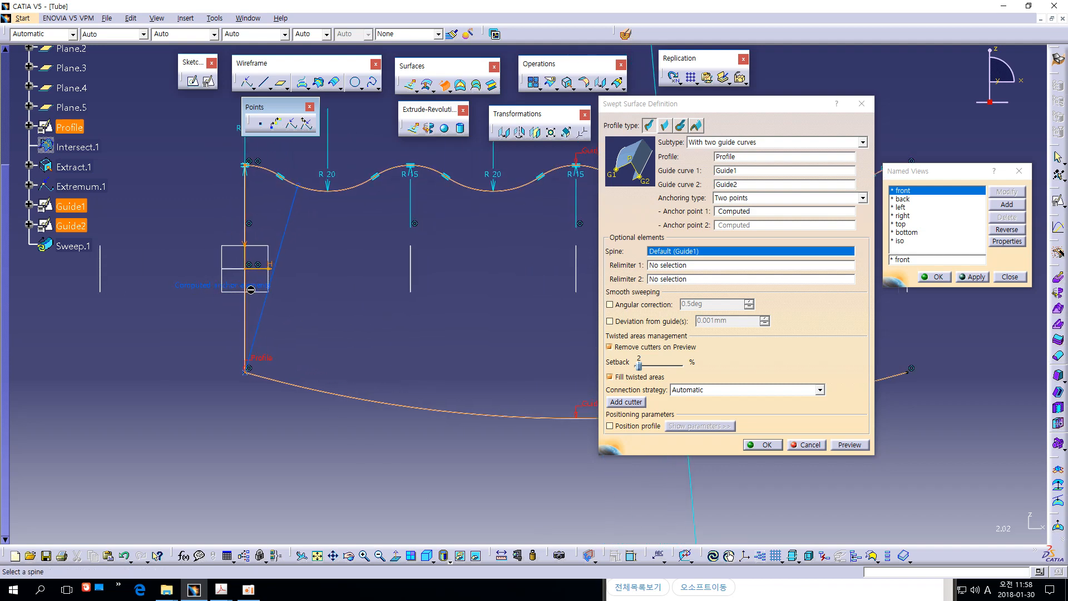
{"action": "type", "text": "y"}
{"action": "left_click_drag", "start_coordinate": [210, 294], "coordinate": [254, 290]}
{"action": "mouse_move", "coordinate": [425, 300]}
{"action": "left_mouse_down"}
{"action": "mouse_move", "coordinate": [410, 318]}
{"action": "mouse_move", "coordinate": [426, 332]}
{"action": "mouse_move", "coordinate": [427, 315]}
{"action": "mouse_move", "coordinate": [475, 303]}
{"action": "mouse_move", "coordinate": [475, 316]}
{"action": "mouse_move", "coordinate": [505, 282]}
{"action": "mouse_move", "coordinate": [504, 315]}
{"action": "mouse_move", "coordinate": [521, 294]}
{"action": "left_mouse_up"}
{"action": "left_click_drag", "start_coordinate": [525, 282], "coordinate": [532, 310]}
{"action": "mouse_move", "coordinate": [447, 371]}
{"action": "left_mouse_down"}
{"action": "mouse_move", "coordinate": [439, 407]}
{"action": "mouse_move", "coordinate": [468, 368]}
{"action": "mouse_move", "coordinate": [465, 384]}
{"action": "mouse_move", "coordinate": [490, 367]}
{"action": "mouse_move", "coordinate": [518, 370]}
{"action": "mouse_move", "coordinate": [509, 374]}
{"action": "left_mouse_up"}
{"action": "left_click_drag", "start_coordinate": [523, 362], "coordinate": [524, 386]}
{"action": "mouse_move", "coordinate": [523, 363]}
{"action": "left_mouse_down"}
{"action": "mouse_move", "coordinate": [532, 361]}
{"action": "mouse_move", "coordinate": [526, 372]}
{"action": "left_mouse_up"}
{"action": "mouse_move", "coordinate": [537, 358]}
{"action": "left_mouse_down"}
{"action": "mouse_move", "coordinate": [542, 379]}
{"action": "mouse_move", "coordinate": [560, 370]}
{"action": "left_mouse_up"}
{"action": "mouse_move", "coordinate": [573, 362]}
{"action": "left_mouse_down"}
{"action": "mouse_move", "coordinate": [579, 372]}
{"action": "mouse_move", "coordinate": [585, 311]}
{"action": "mouse_move", "coordinate": [628, 258]}
{"action": "left_mouse_up"}
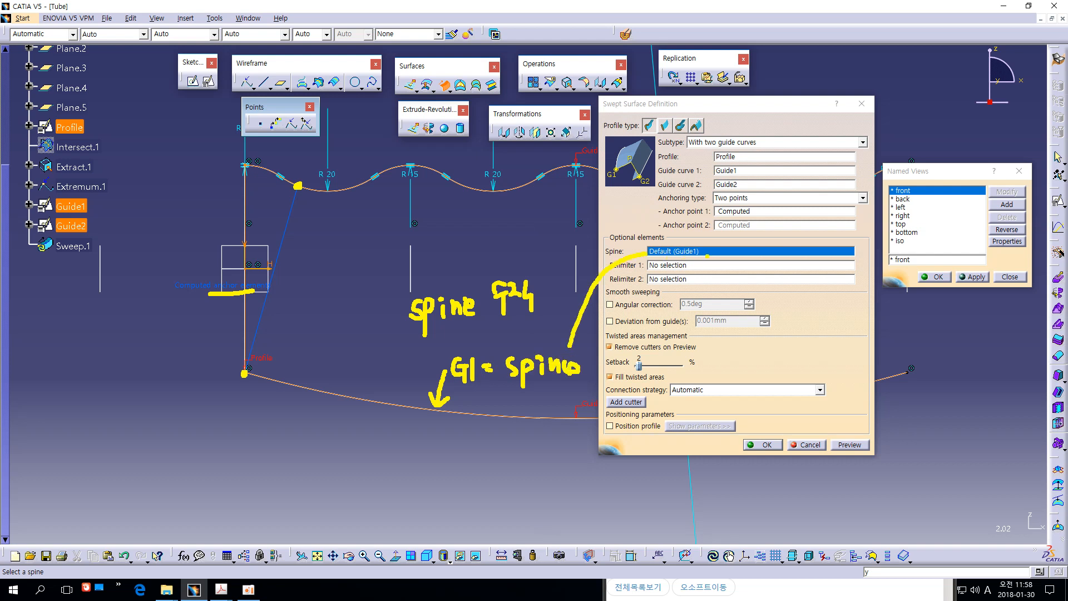
{"action": "mouse_move", "coordinate": [707, 254]}
{"action": "left_mouse_down"}
{"action": "mouse_move", "coordinate": [660, 263]}
{"action": "mouse_move", "coordinate": [702, 260]}
{"action": "left_mouse_up"}
{"action": "left_click_drag", "start_coordinate": [409, 341], "coordinate": [548, 319]}
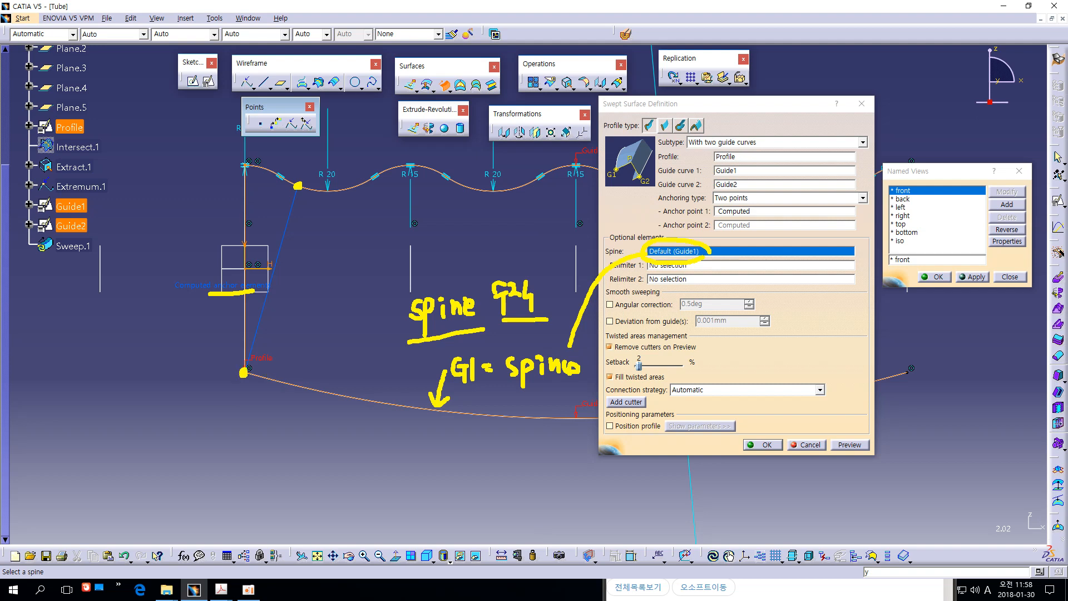
{"action": "left_click_drag", "start_coordinate": [243, 372], "coordinate": [294, 196]}
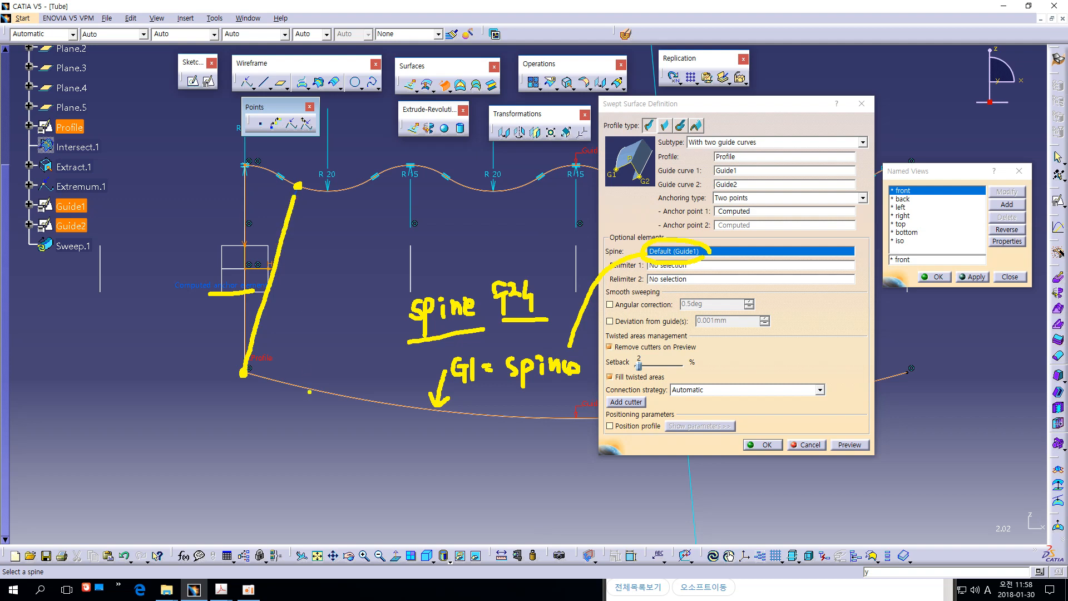
{"action": "left_click", "coordinate": [310, 388]}
{"action": "left_click_drag", "start_coordinate": [310, 388], "coordinate": [332, 284]}
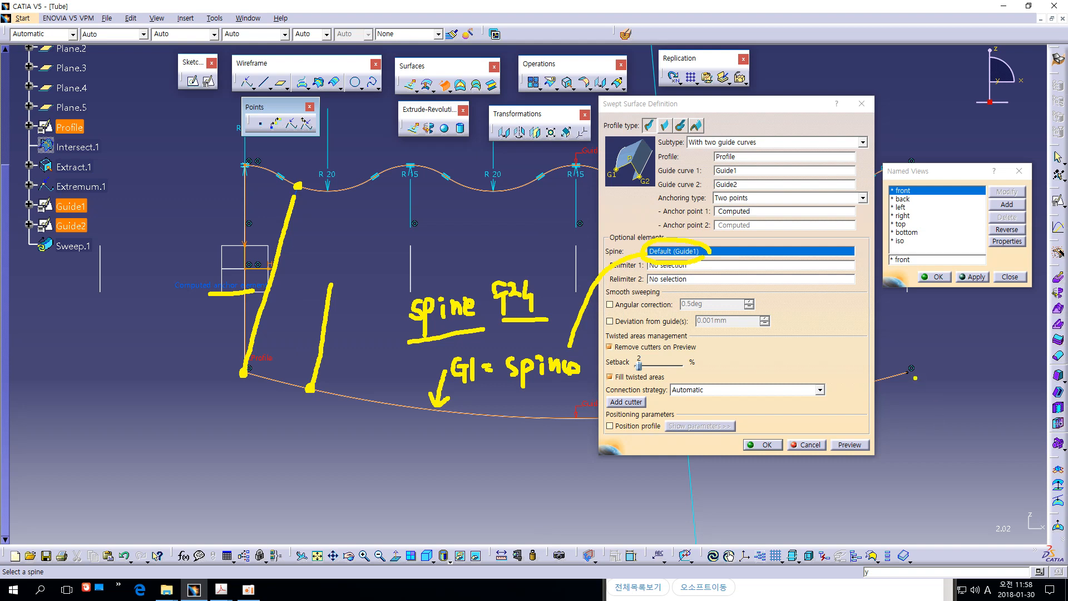
{"action": "left_click", "coordinate": [909, 371]}
{"action": "mouse_move", "coordinate": [908, 371]}
{"action": "left_mouse_down"}
{"action": "mouse_move", "coordinate": [834, 140]}
{"action": "mouse_move", "coordinate": [618, 183]}
{"action": "mouse_move", "coordinate": [560, 170]}
{"action": "mouse_move", "coordinate": [492, 185]}
{"action": "mouse_move", "coordinate": [402, 168]}
{"action": "mouse_move", "coordinate": [300, 186]}
{"action": "left_mouse_up"}
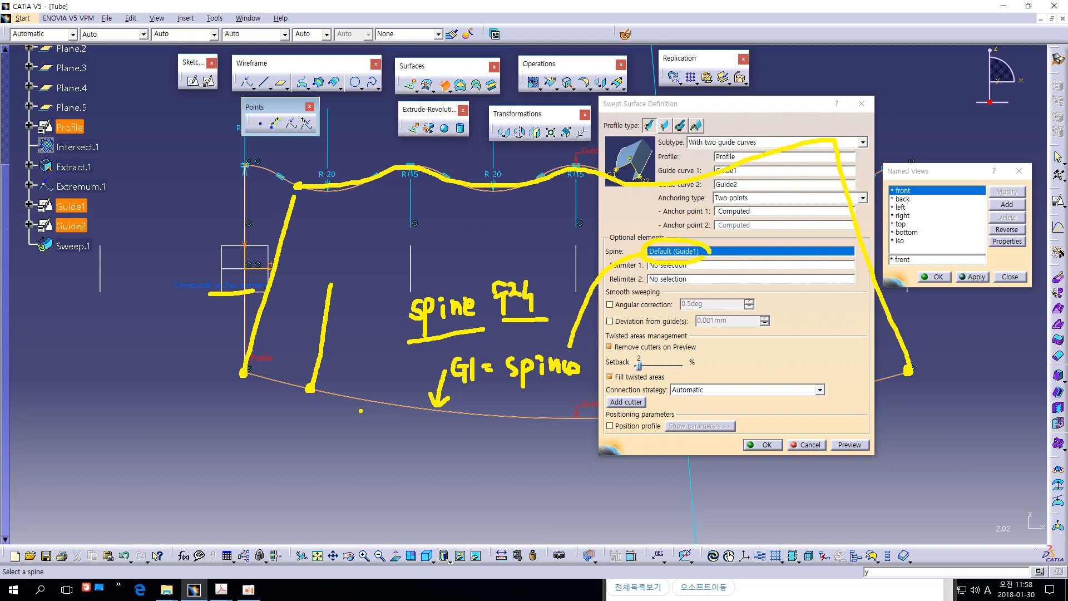
{"action": "key", "text": "Escape"}
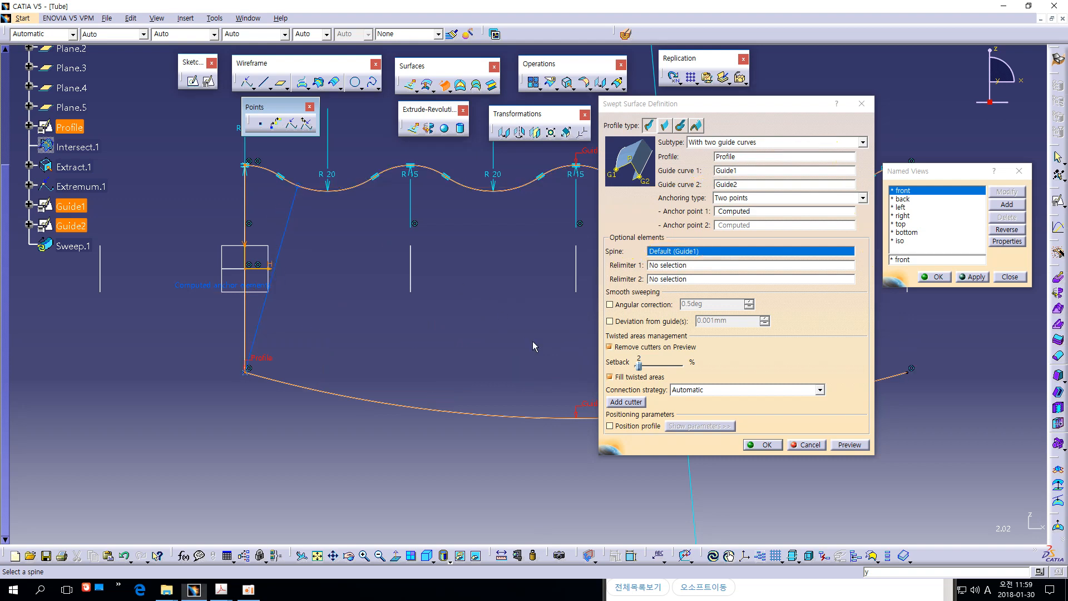
Preview the two-guide sweep with the default spine and examine its shape against both guide curves from the front
{"action": "left_click", "coordinate": [849, 445]}
{"action": "left_click", "coordinate": [849, 445]}
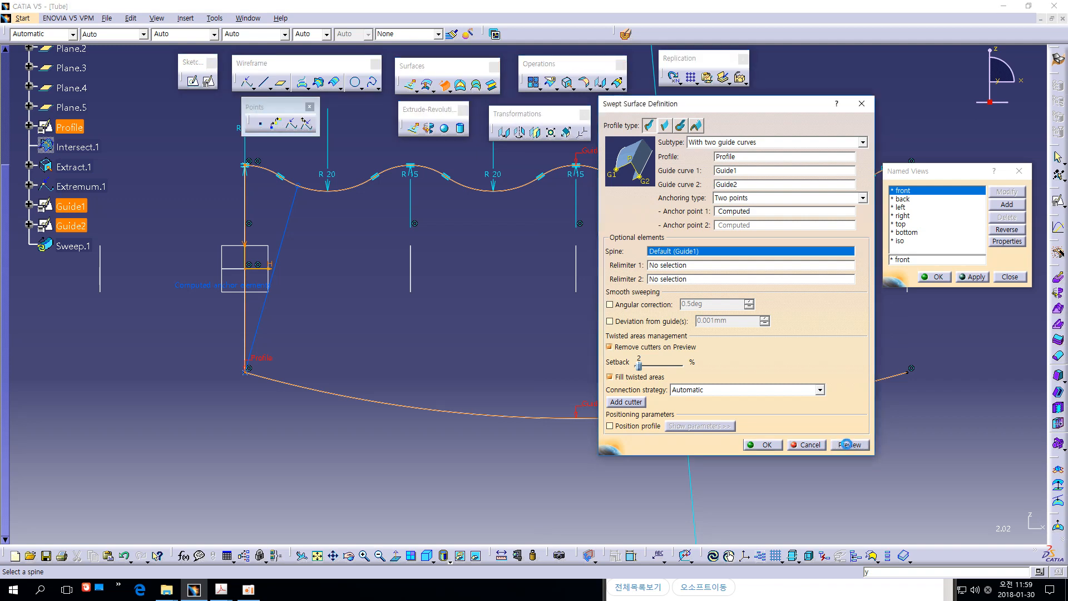
{"action": "middle_click_drag", "start_coordinate": [495, 482], "coordinate": [242, 459]}
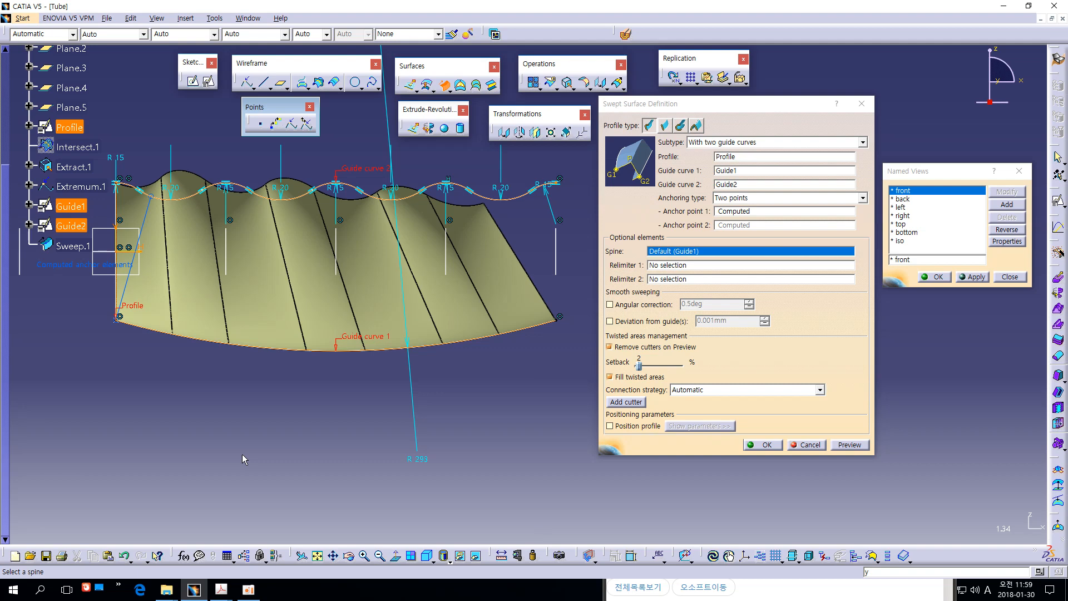
{"action": "middle_click_drag", "start_coordinate": [255, 419], "coordinate": [287, 419]}
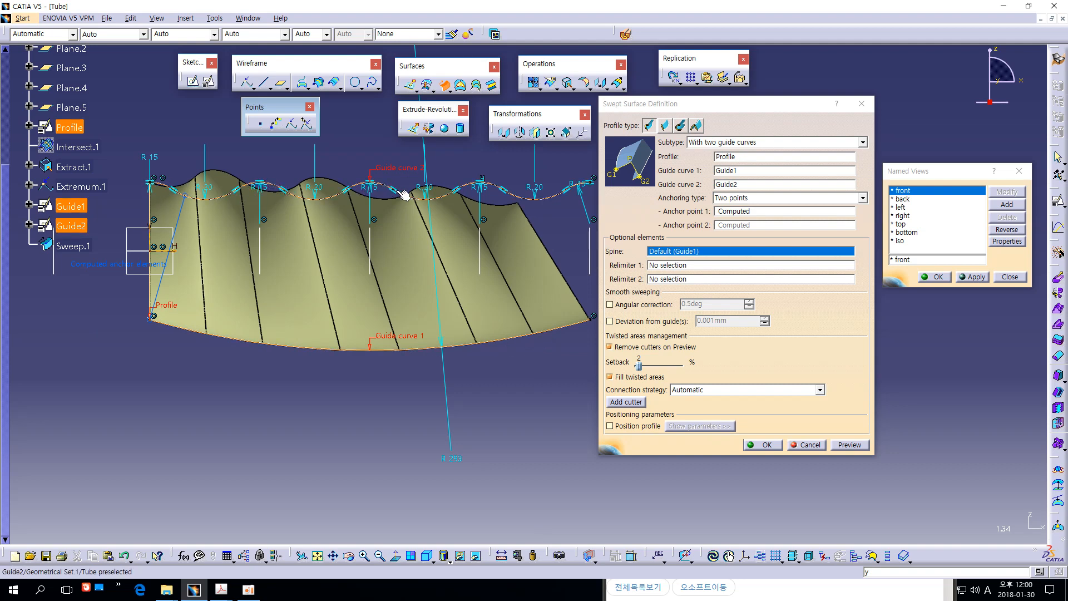
{"action": "middle_click_drag", "start_coordinate": [403, 437], "coordinate": [414, 452]}
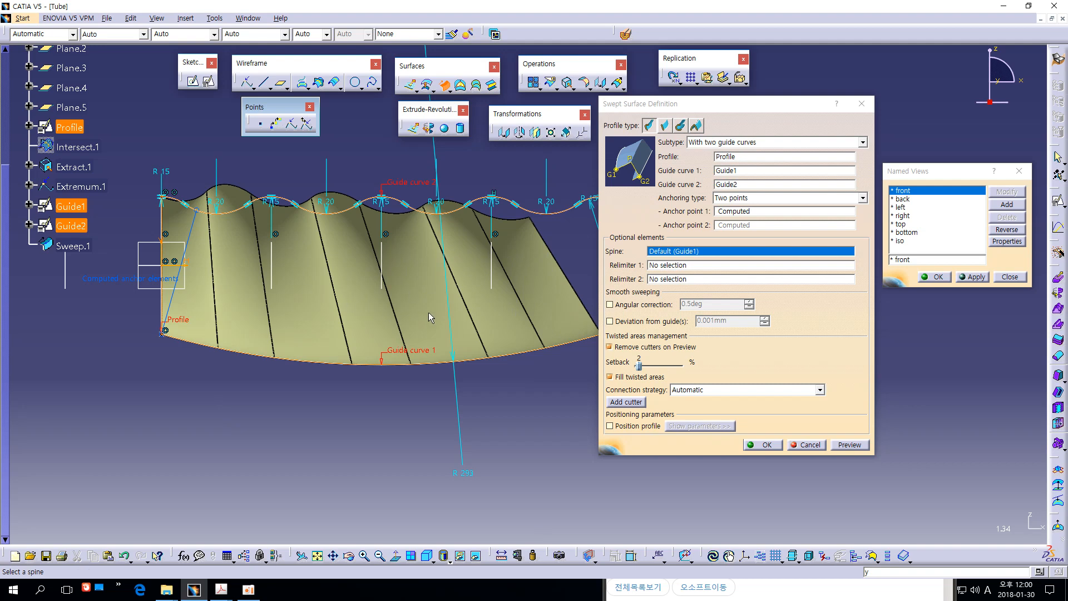
Swap the sweep's guides so that Guide2 is guide curve 1 and Guide1 is guide curve 2
{"action": "left_click", "coordinate": [724, 171]}
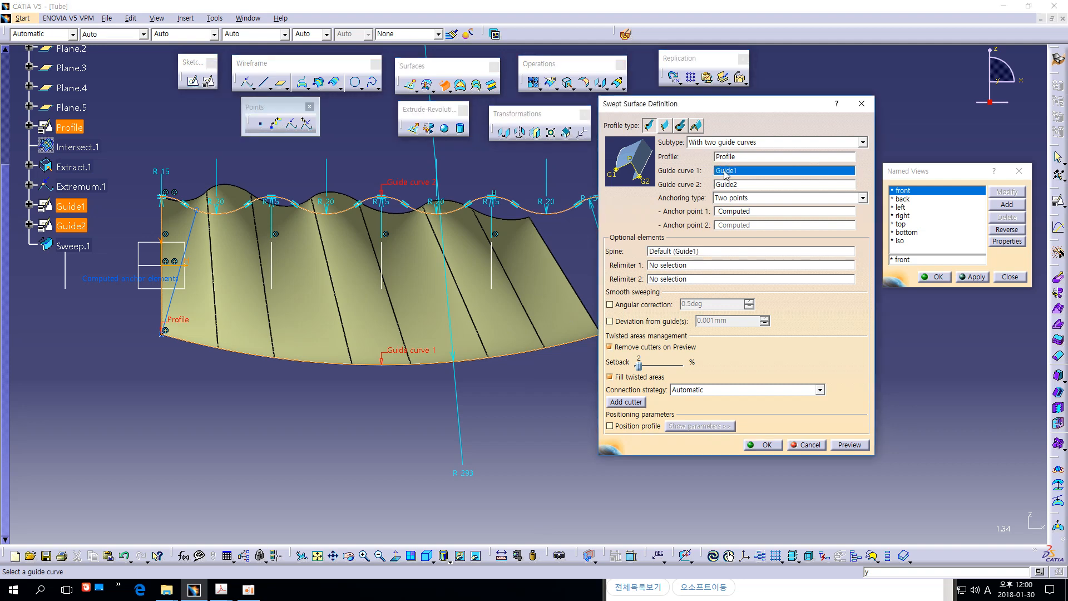
{"action": "left_click", "coordinate": [726, 183]}
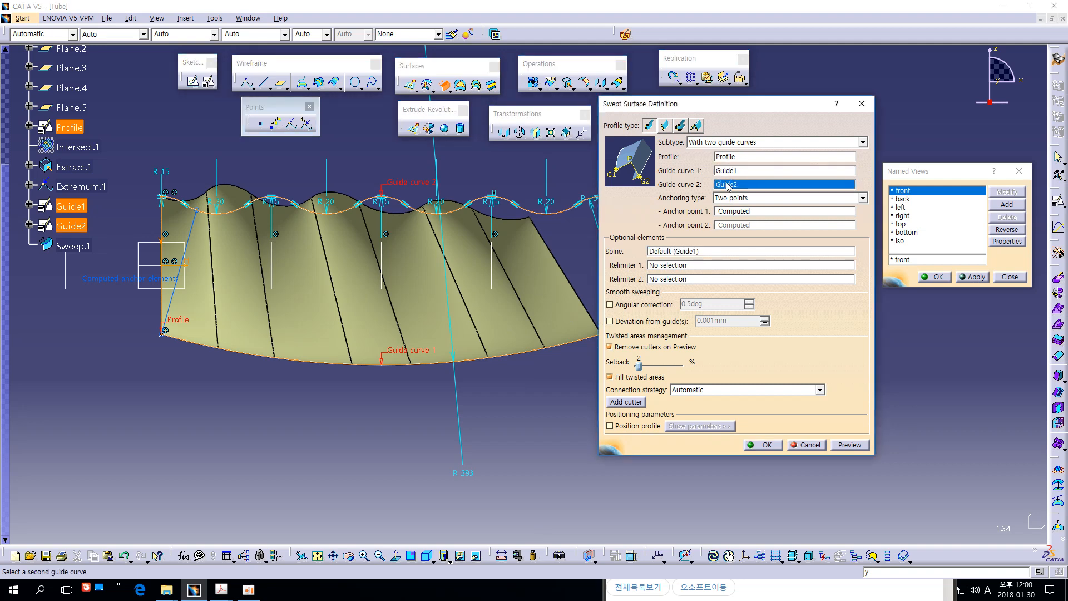
{"action": "left_click", "coordinate": [728, 172]}
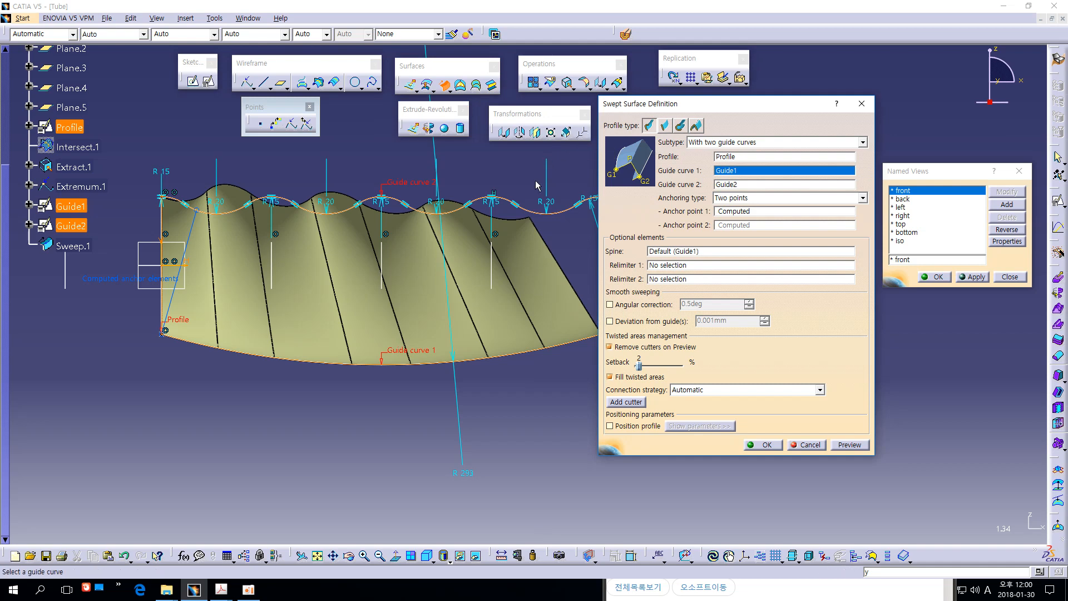
{"action": "left_click", "coordinate": [536, 215]}
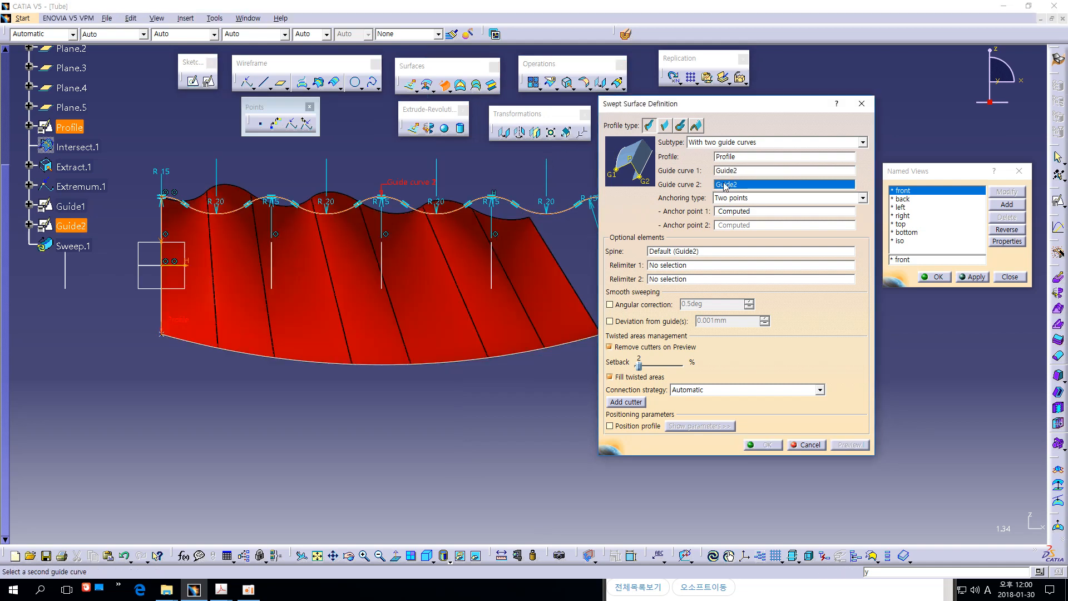
{"action": "left_click", "coordinate": [488, 358]}
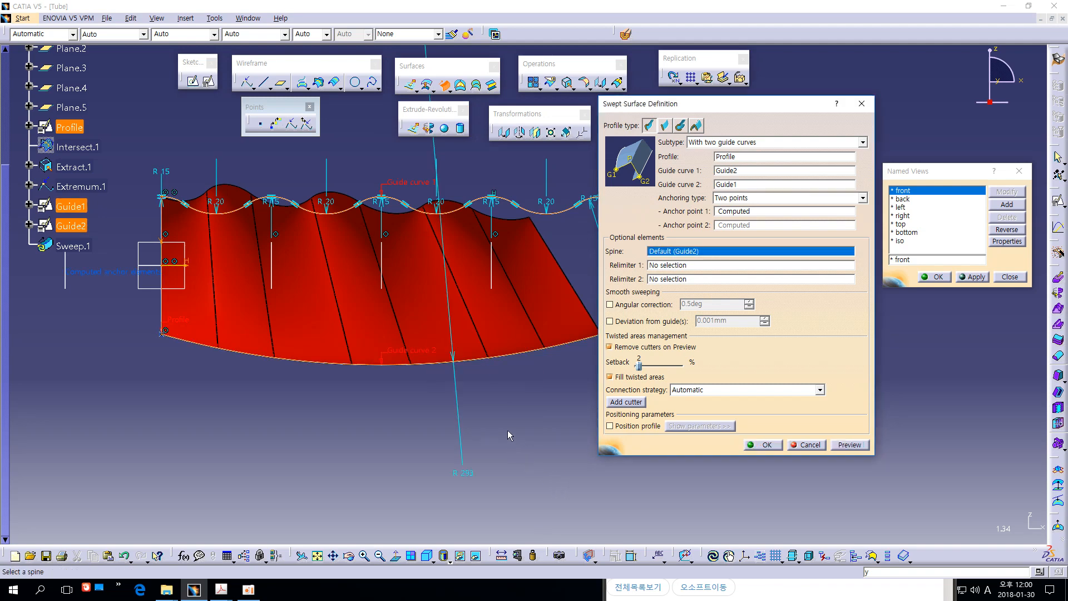
{"action": "middle_click_drag", "start_coordinate": [515, 434], "coordinate": [584, 462]}
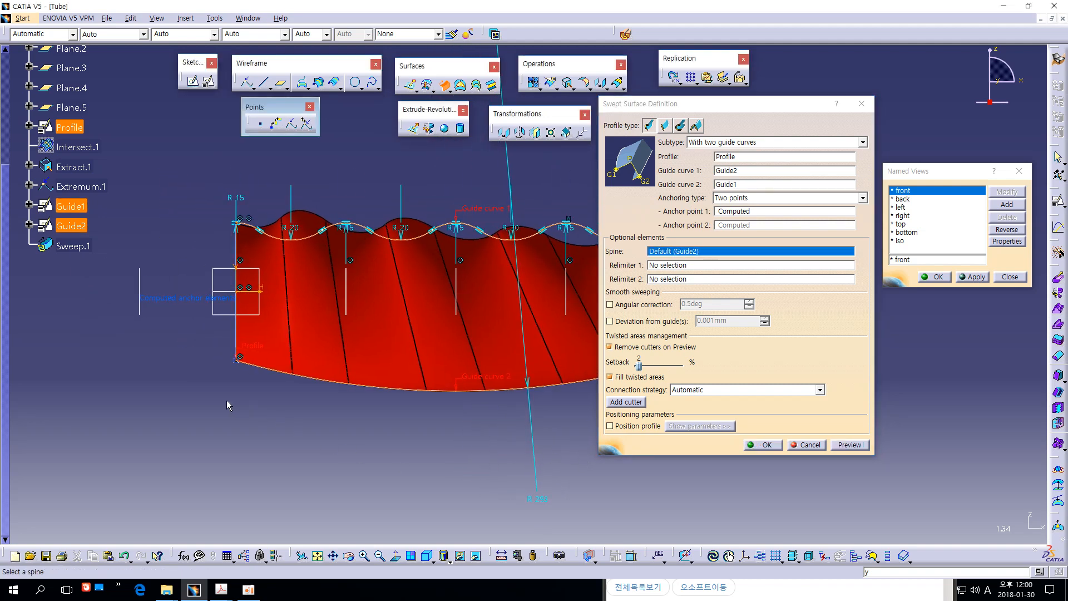
{"action": "middle_click_drag", "start_coordinate": [228, 405], "coordinate": [261, 376]}
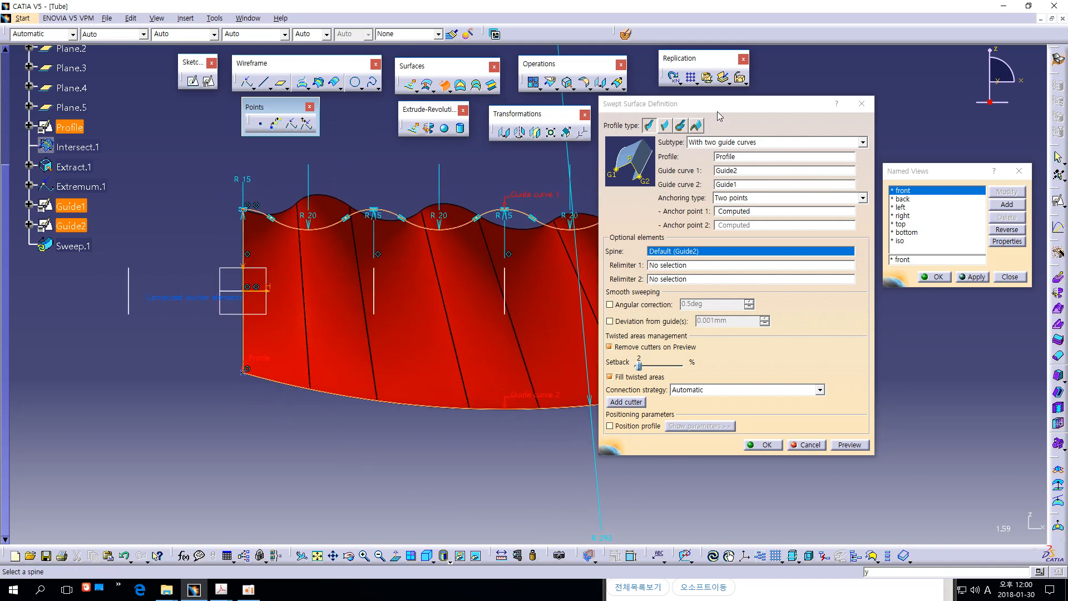
{"action": "left_click_drag", "start_coordinate": [717, 106], "coordinate": [930, 177]}
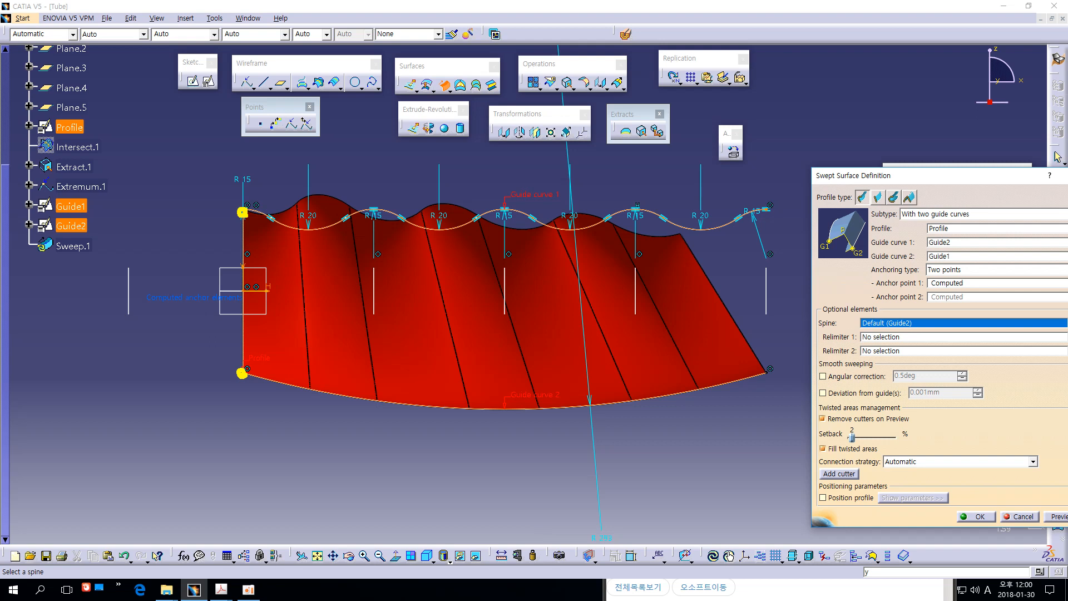
{"action": "mouse_move", "coordinate": [269, 175]}
{"action": "left_mouse_down"}
{"action": "mouse_move", "coordinate": [286, 192]}
{"action": "mouse_move", "coordinate": [289, 222]}
{"action": "left_mouse_up"}
{"action": "left_click_drag", "start_coordinate": [305, 156], "coordinate": [310, 195]}
{"action": "mouse_move", "coordinate": [312, 156]}
{"action": "left_mouse_down"}
{"action": "mouse_move", "coordinate": [314, 170]}
{"action": "mouse_move", "coordinate": [327, 155]}
{"action": "left_mouse_up"}
{"action": "mouse_move", "coordinate": [327, 161]}
{"action": "left_mouse_down"}
{"action": "mouse_move", "coordinate": [341, 158]}
{"action": "mouse_move", "coordinate": [349, 174]}
{"action": "left_mouse_up"}
{"action": "left_click_drag", "start_coordinate": [355, 177], "coordinate": [301, 180]}
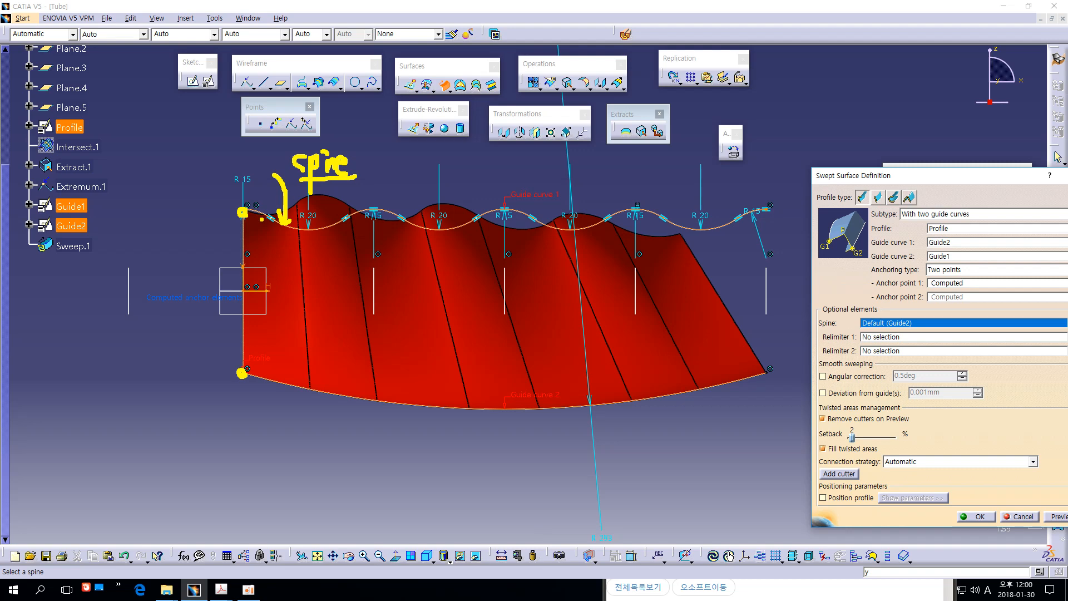
{"action": "left_click_drag", "start_coordinate": [243, 215], "coordinate": [242, 372]}
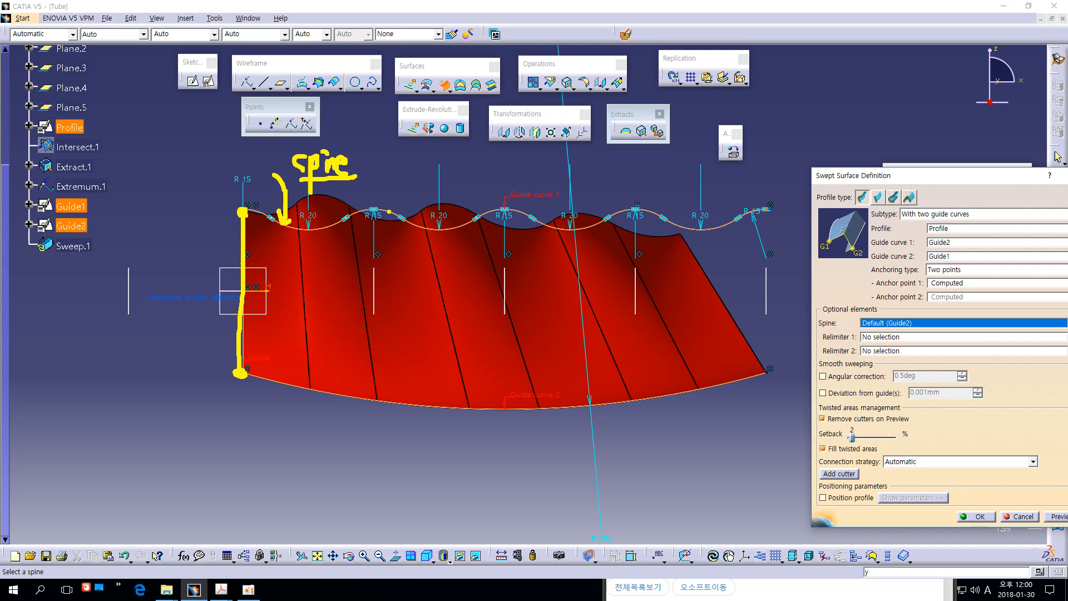
{"action": "left_click_drag", "start_coordinate": [389, 211], "coordinate": [346, 387]}
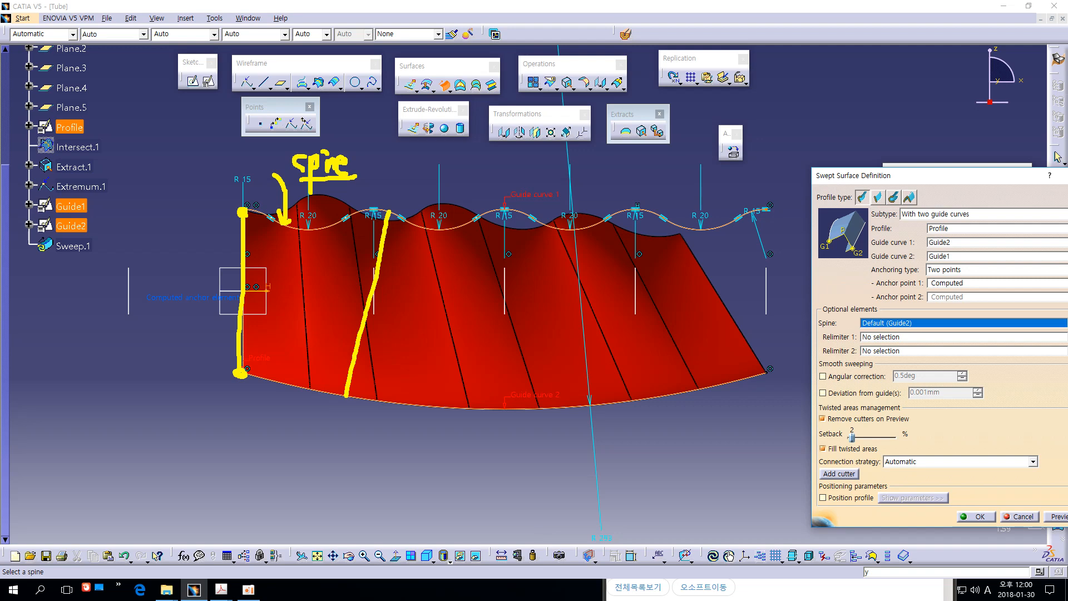
{"action": "left_click_drag", "start_coordinate": [439, 229], "coordinate": [441, 409]}
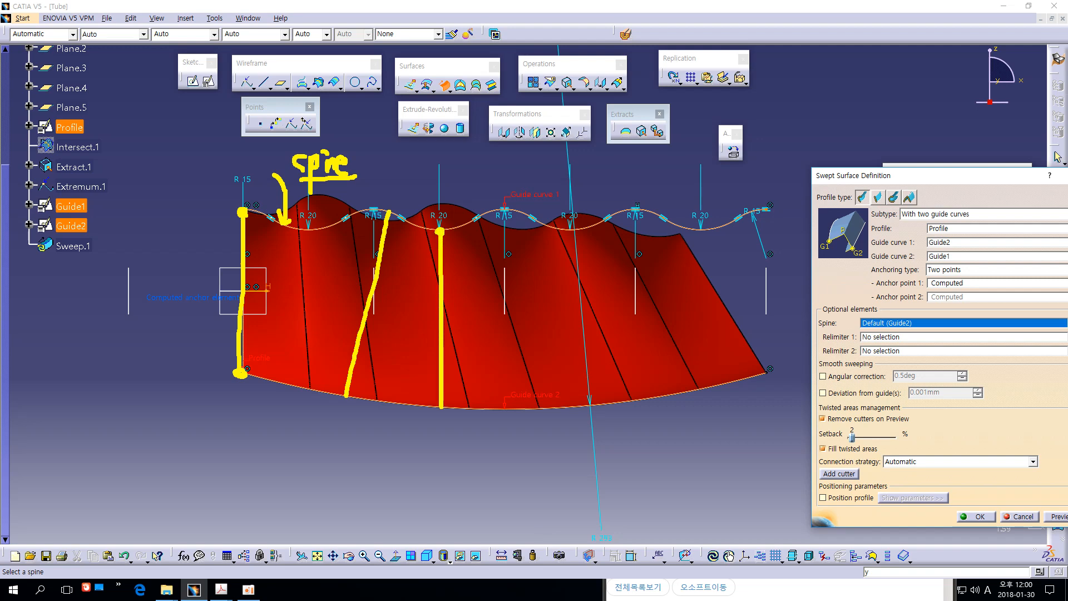
{"action": "left_click_drag", "start_coordinate": [462, 227], "coordinate": [521, 408]}
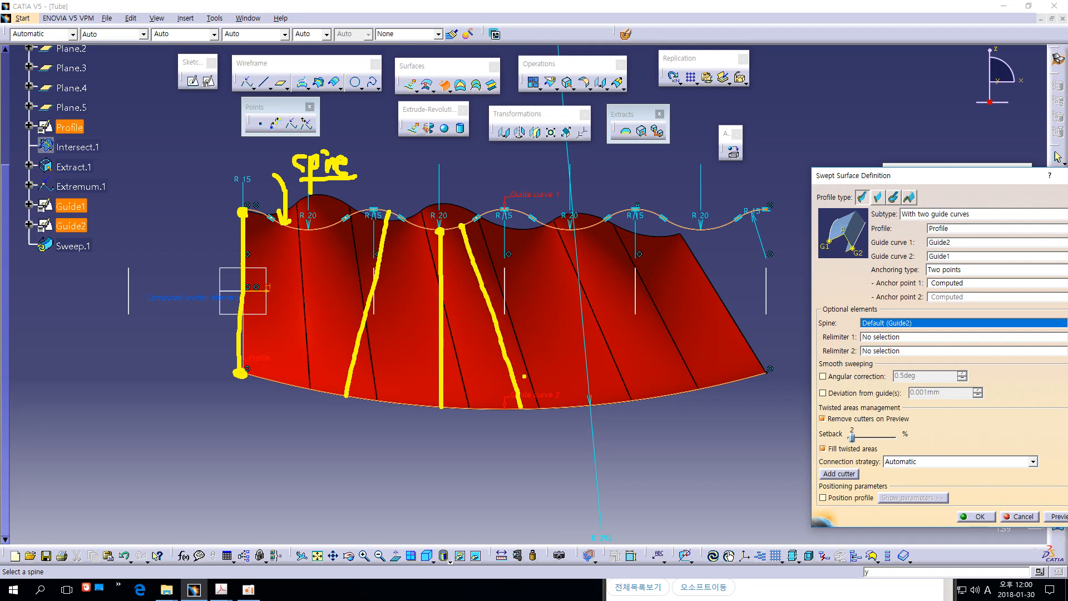
{"action": "left_click_drag", "start_coordinate": [517, 212], "coordinate": [497, 408]}
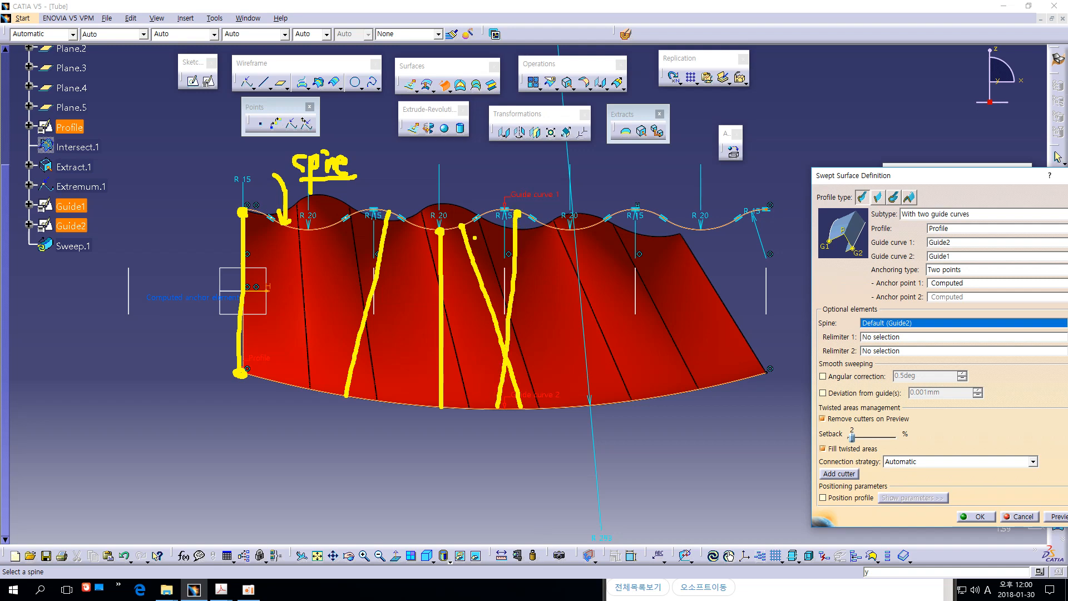
{"action": "left_click_drag", "start_coordinate": [473, 223], "coordinate": [537, 414]}
{"action": "left_click_drag", "start_coordinate": [481, 222], "coordinate": [555, 397]}
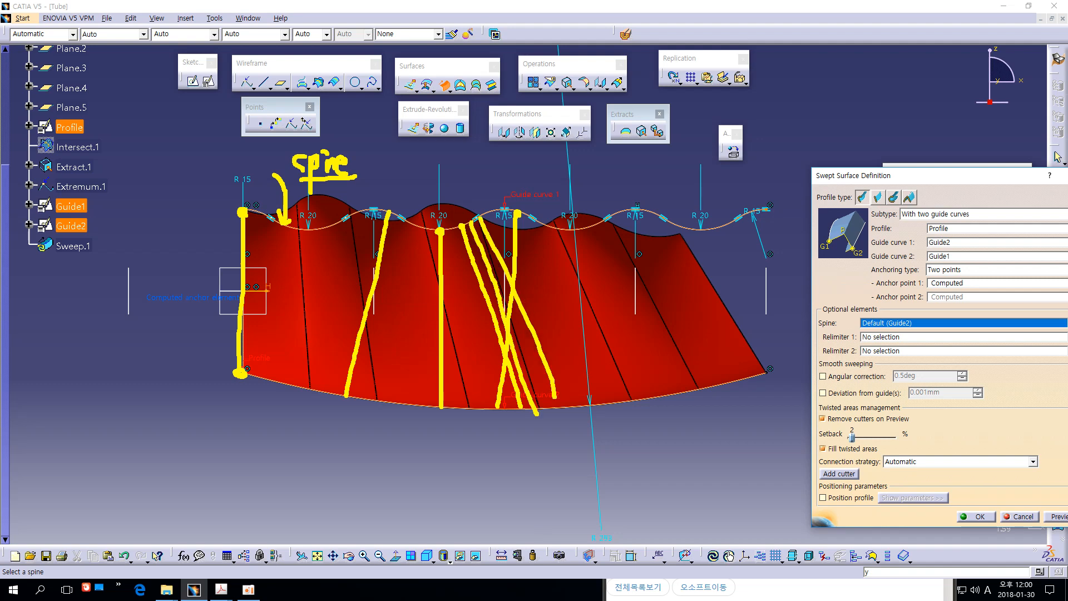
{"action": "left_click_drag", "start_coordinate": [504, 208], "coordinate": [508, 388]}
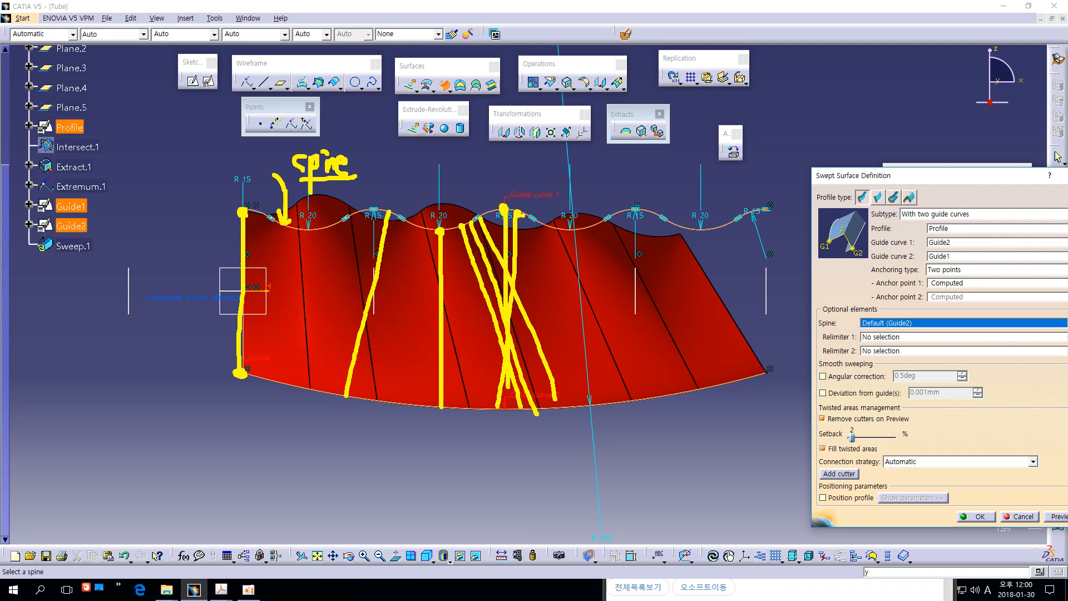
{"action": "left_click_drag", "start_coordinate": [523, 210], "coordinate": [493, 392]}
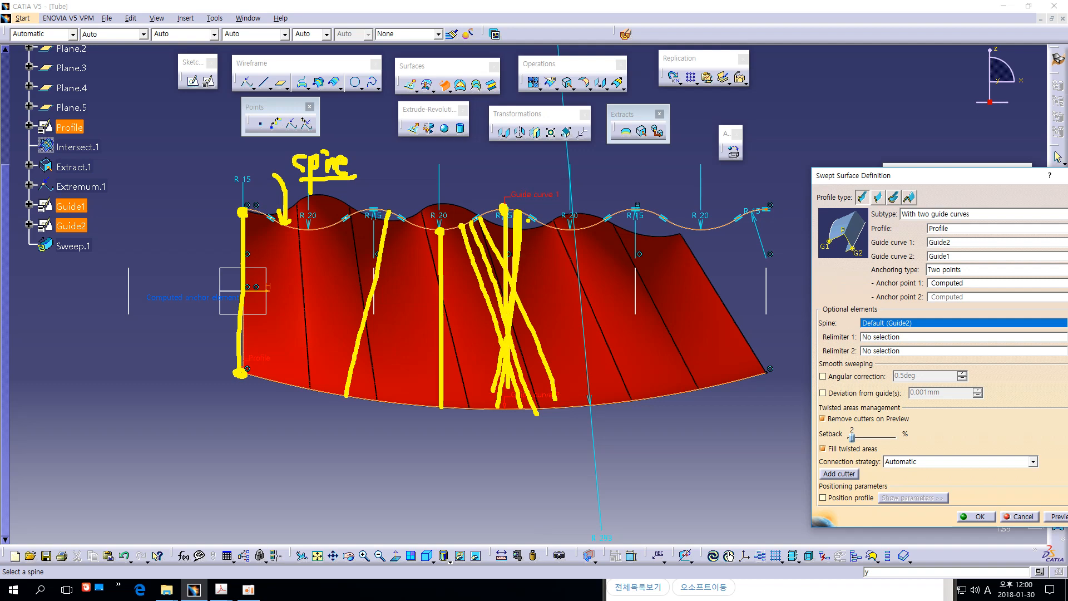
{"action": "left_click_drag", "start_coordinate": [529, 219], "coordinate": [513, 333]}
{"action": "mouse_move", "coordinate": [537, 192]}
{"action": "left_mouse_down"}
{"action": "mouse_move", "coordinate": [490, 198]}
{"action": "mouse_move", "coordinate": [459, 245]}
{"action": "mouse_move", "coordinate": [512, 256]}
{"action": "mouse_move", "coordinate": [535, 205]}
{"action": "left_mouse_up"}
{"action": "left_click_drag", "start_coordinate": [327, 228], "coordinate": [384, 388]}
{"action": "left_click_drag", "start_coordinate": [344, 224], "coordinate": [387, 324]}
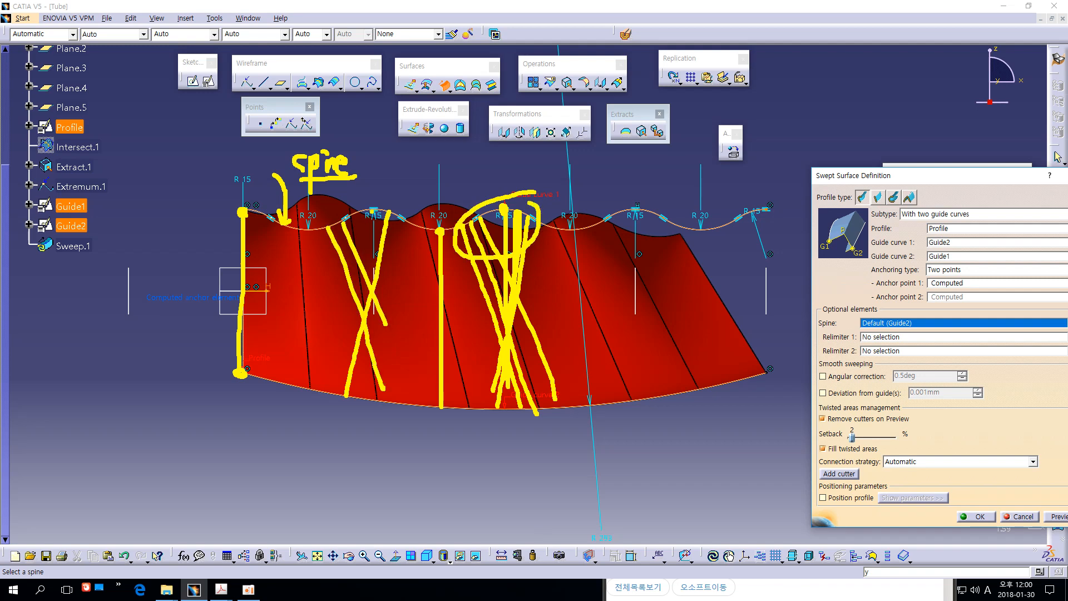
{"action": "left_click_drag", "start_coordinate": [374, 209], "coordinate": [373, 390]}
{"action": "mouse_move", "coordinate": [406, 213]}
{"action": "left_mouse_down"}
{"action": "mouse_move", "coordinate": [363, 341]}
{"action": "mouse_move", "coordinate": [365, 275]}
{"action": "left_mouse_up"}
{"action": "mouse_move", "coordinate": [390, 206]}
{"action": "left_mouse_down"}
{"action": "mouse_move", "coordinate": [315, 231]}
{"action": "mouse_move", "coordinate": [409, 261]}
{"action": "mouse_move", "coordinate": [408, 245]}
{"action": "left_mouse_up"}
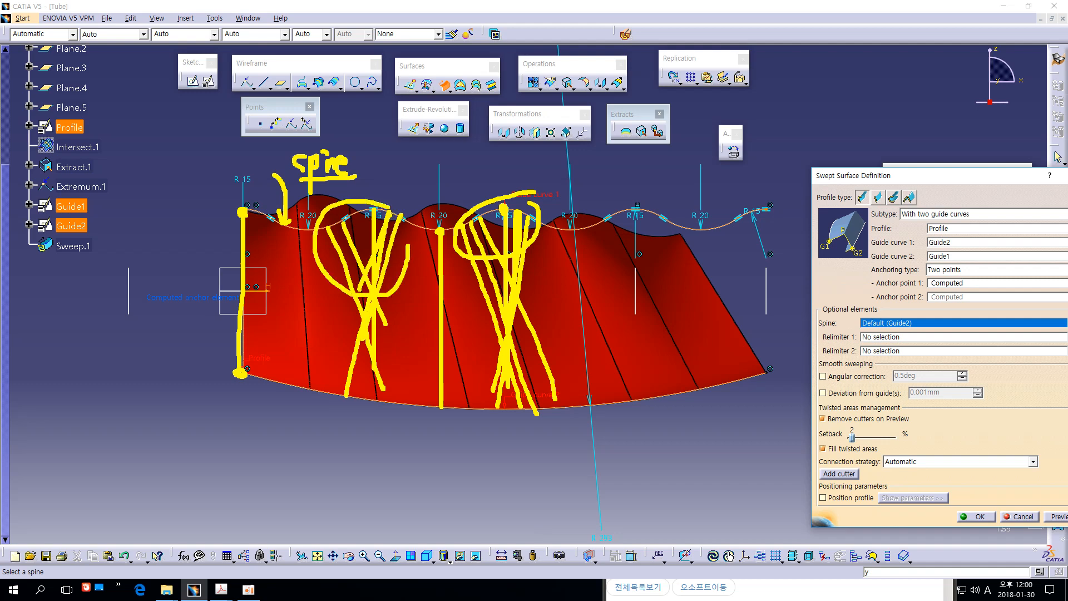
{"action": "key", "text": "Escape"}
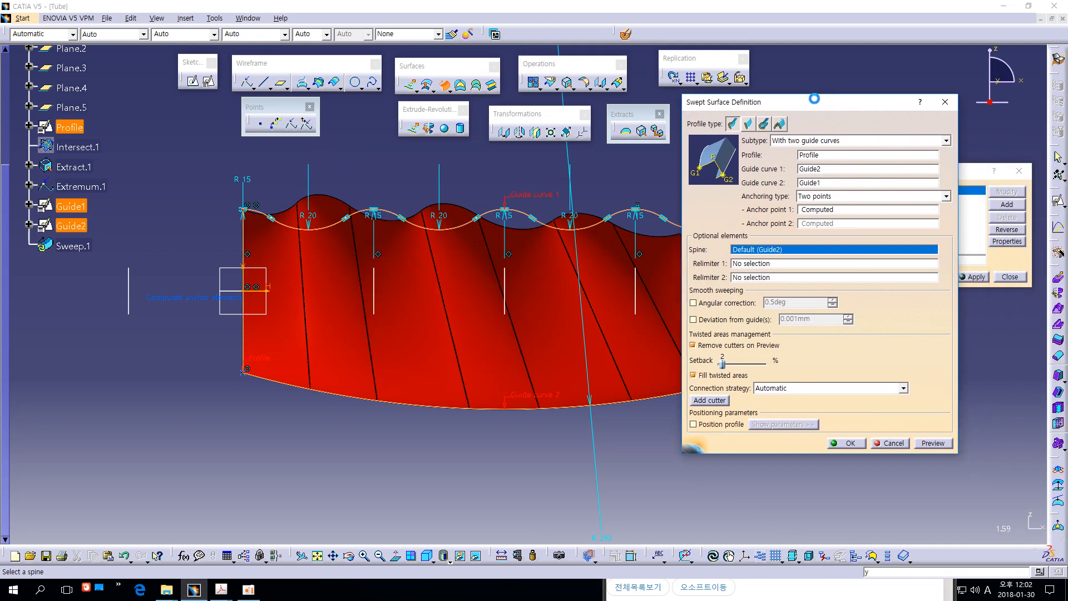
Preview the two-guide sweep with Guide2 as guide curve 1 and dismiss the resulting messages
{"action": "left_click_drag", "start_coordinate": [814, 98], "coordinate": [806, 92]}
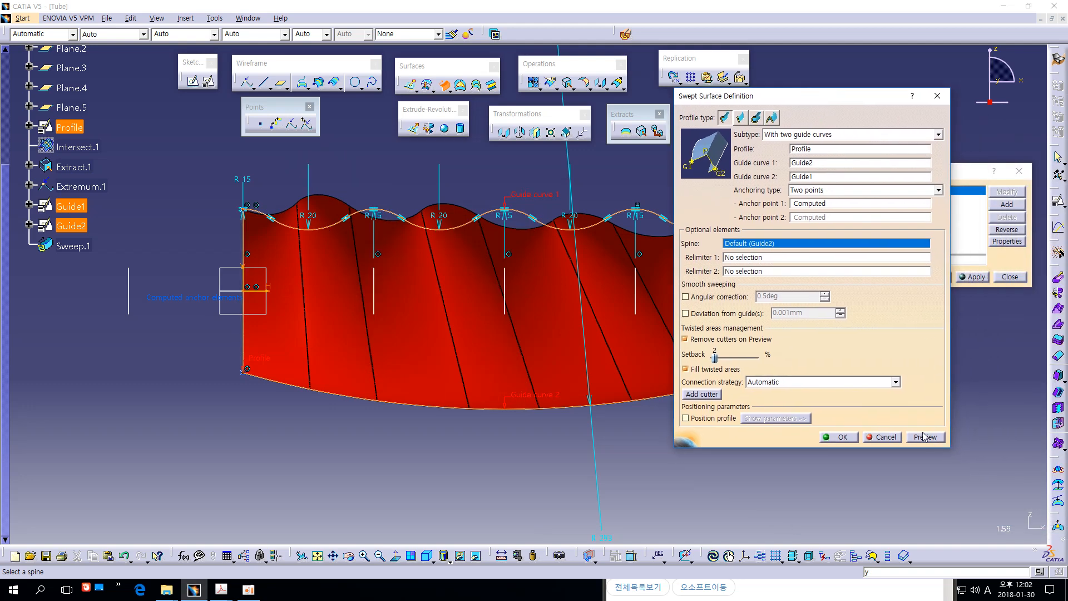
{"action": "left_click", "coordinate": [933, 443]}
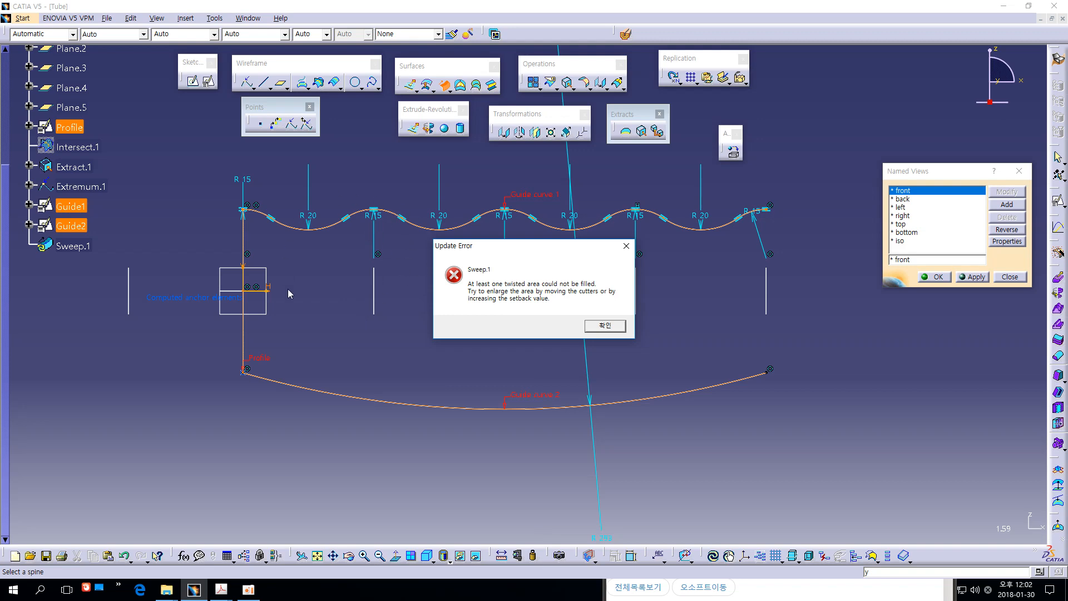
{"action": "left_click", "coordinate": [605, 326]}
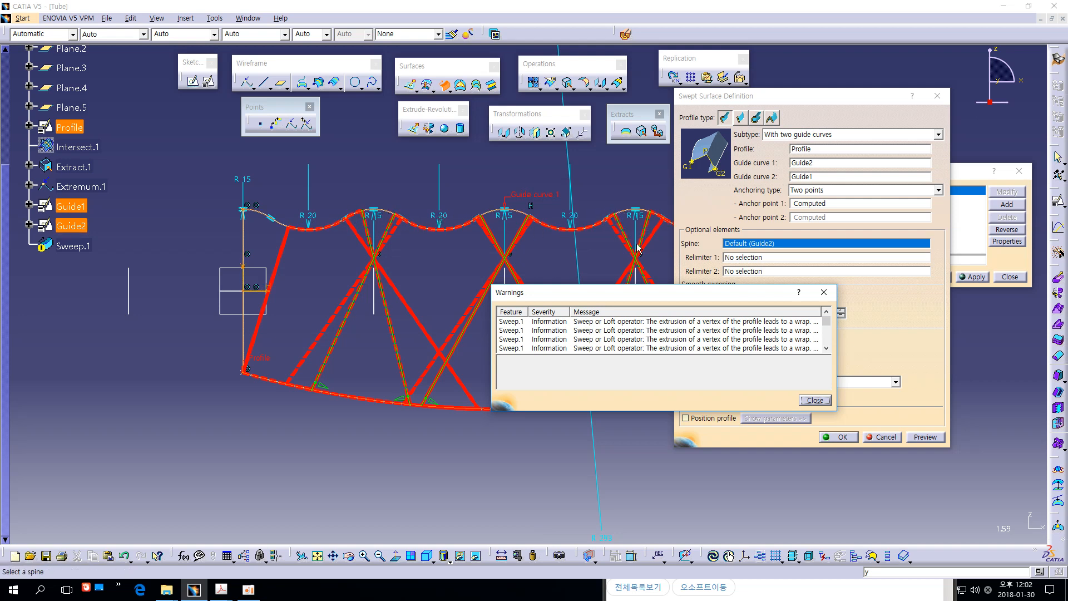
{"action": "left_click", "coordinate": [815, 400]}
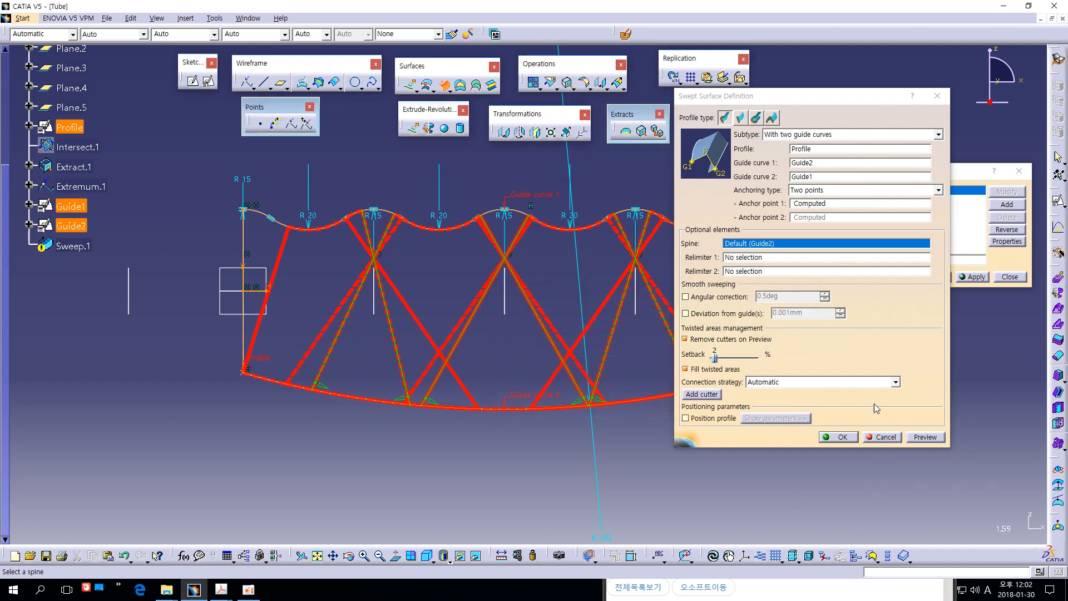
Reassign Guide1 as guide curve 1 and Guide2 as guide curve 2, and preview the sweep against both curves
{"action": "left_click", "coordinate": [804, 162]}
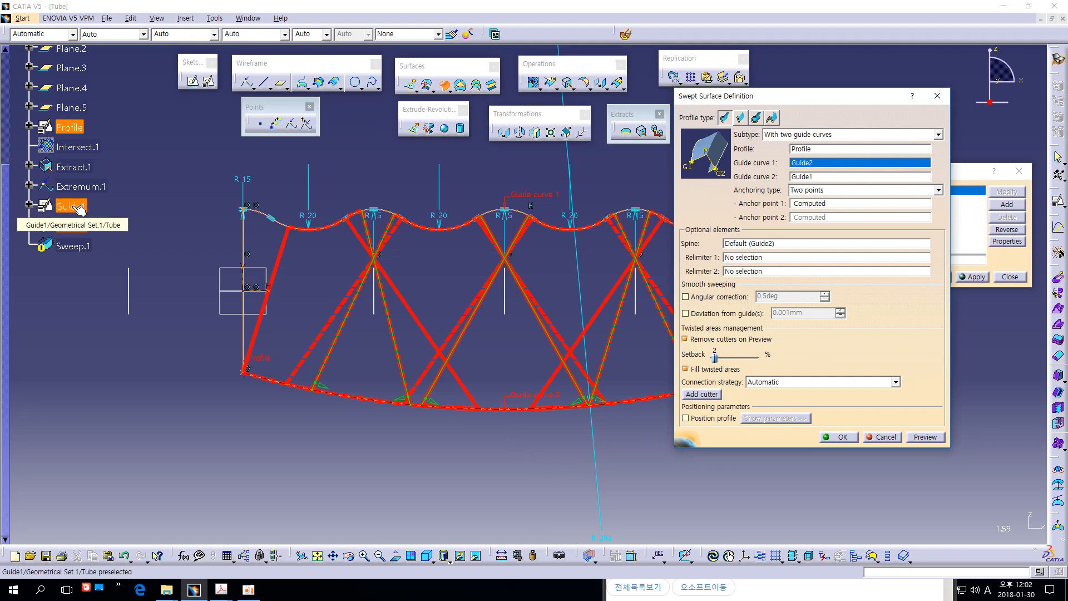
{"action": "left_click", "coordinate": [75, 207]}
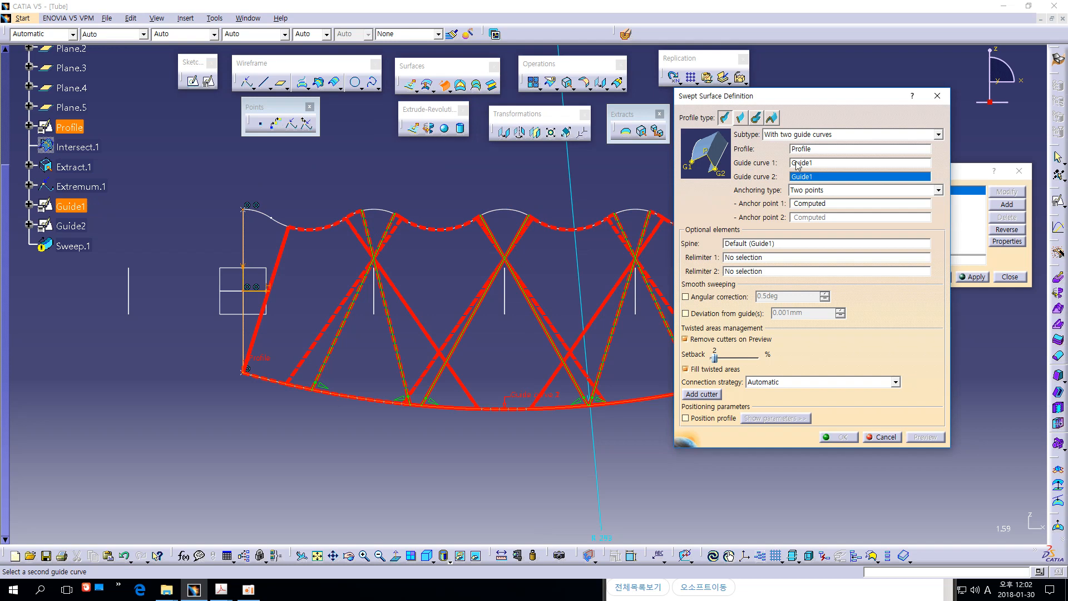
{"action": "left_click", "coordinate": [72, 226]}
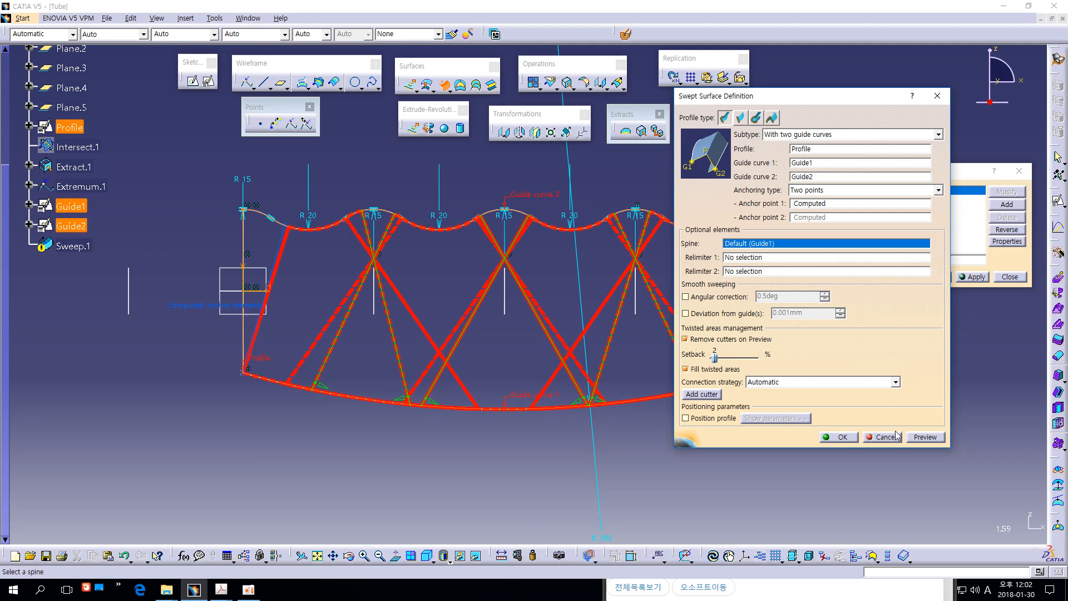
{"action": "left_click", "coordinate": [921, 437]}
{"action": "middle_click_drag", "start_coordinate": [617, 487], "coordinate": [493, 470]}
{"action": "middle_click_drag", "start_coordinate": [368, 420], "coordinate": [437, 442]}
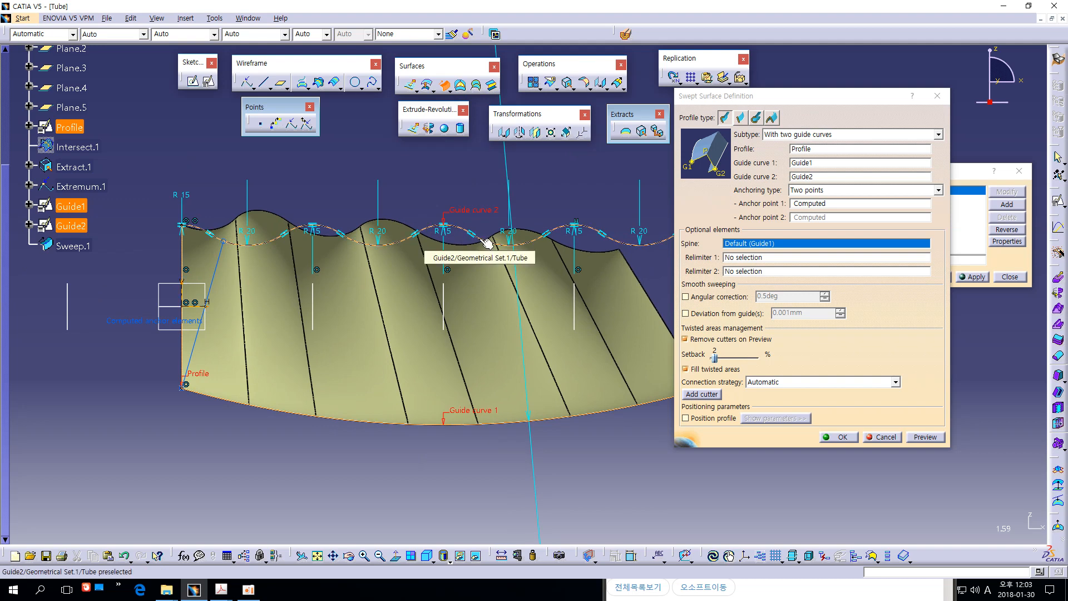
{"action": "middle_click_drag", "start_coordinate": [336, 445], "coordinate": [405, 452]}
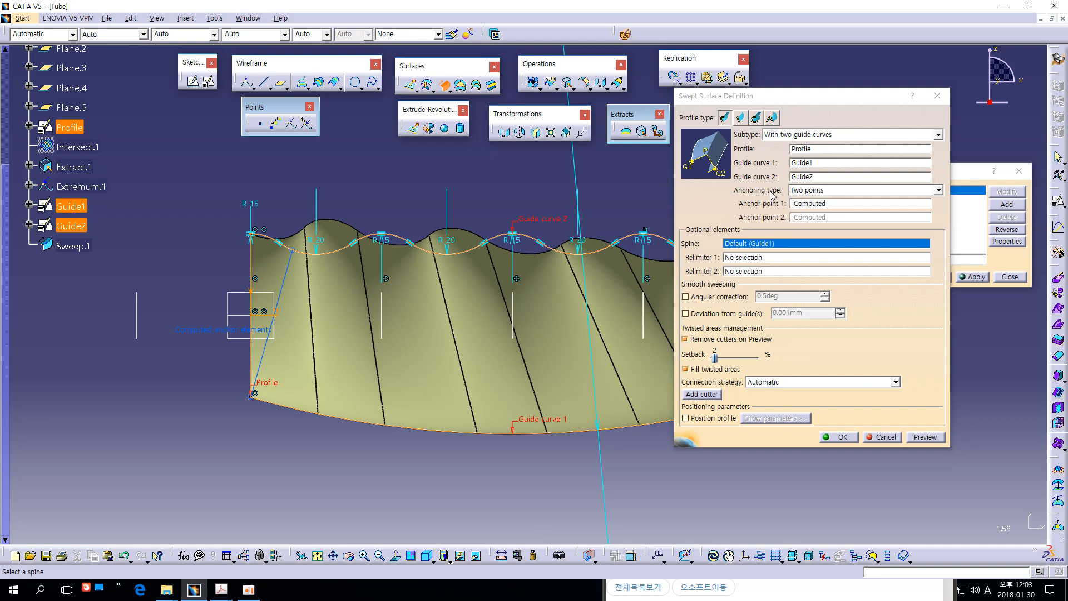
Set the sweep's anchor point 1 to Extremum.1 and anchor point 2 to Extract.1 at the ends of the profile
{"action": "left_click", "coordinate": [809, 206]}
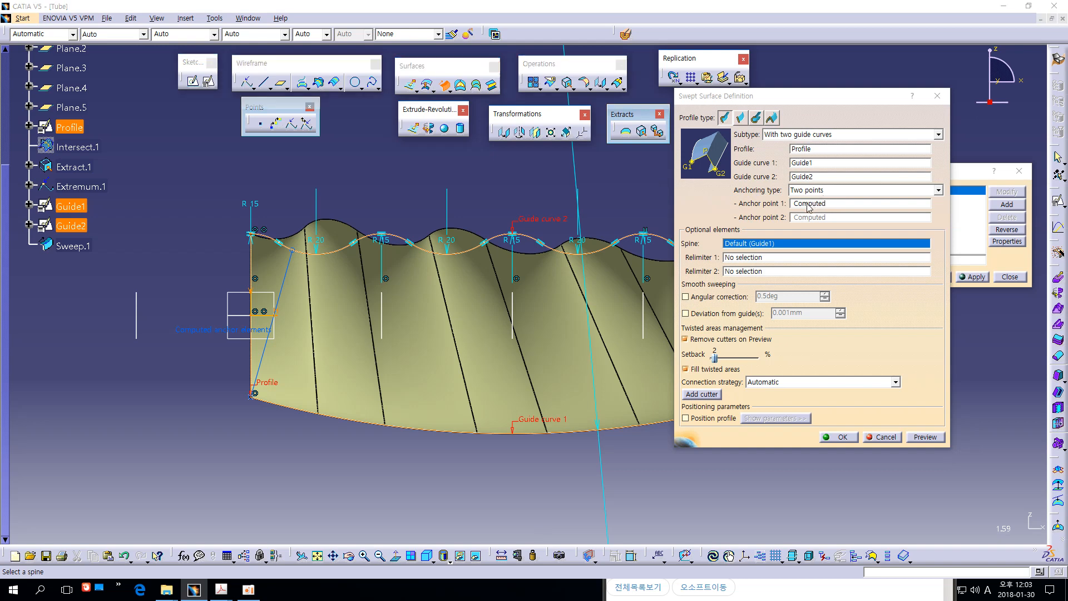
{"action": "middle_click_drag", "start_coordinate": [472, 480], "coordinate": [469, 416]}
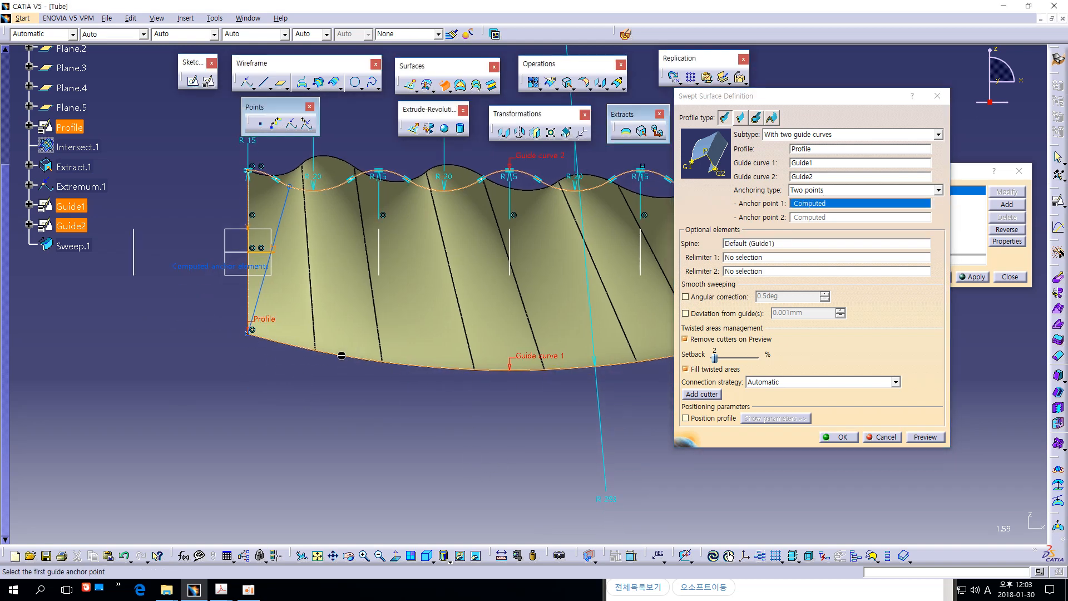
{"action": "left_click", "coordinate": [252, 331]}
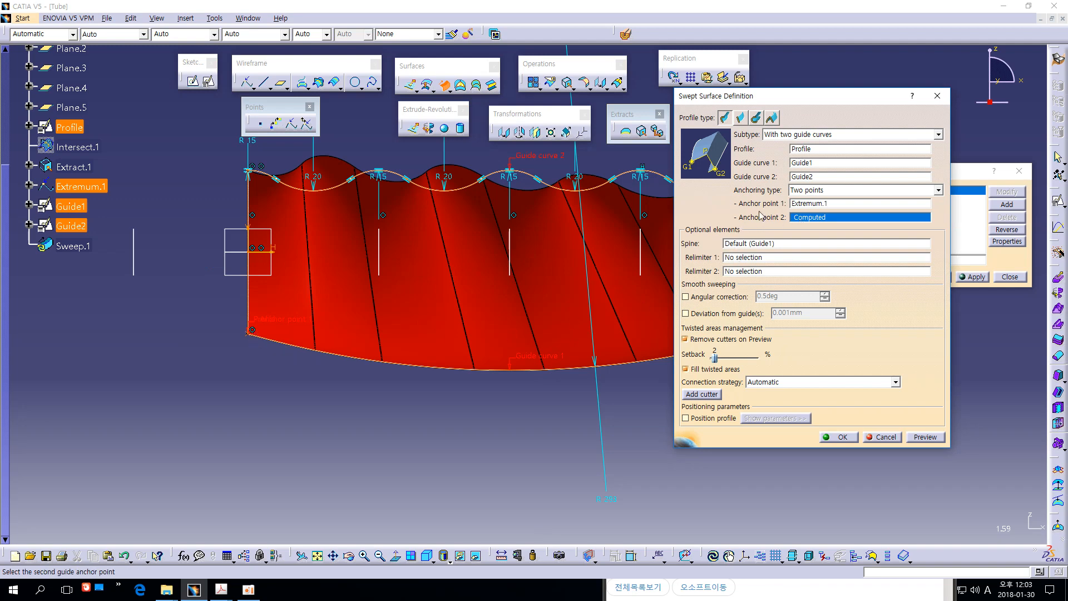
{"action": "left_click", "coordinate": [252, 173]}
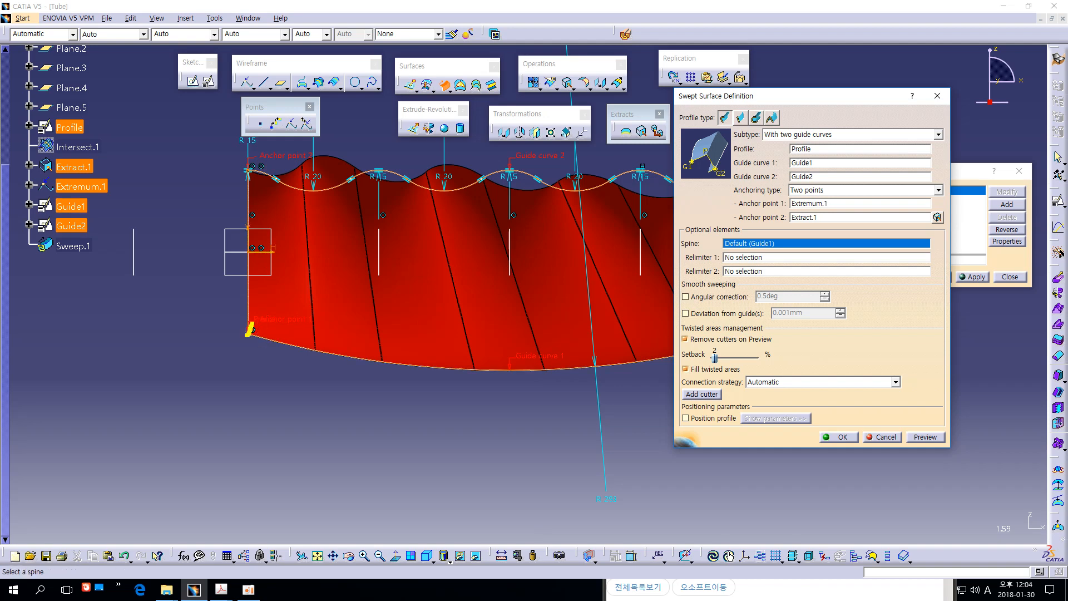
{"action": "left_click_drag", "start_coordinate": [252, 323], "coordinate": [297, 207]}
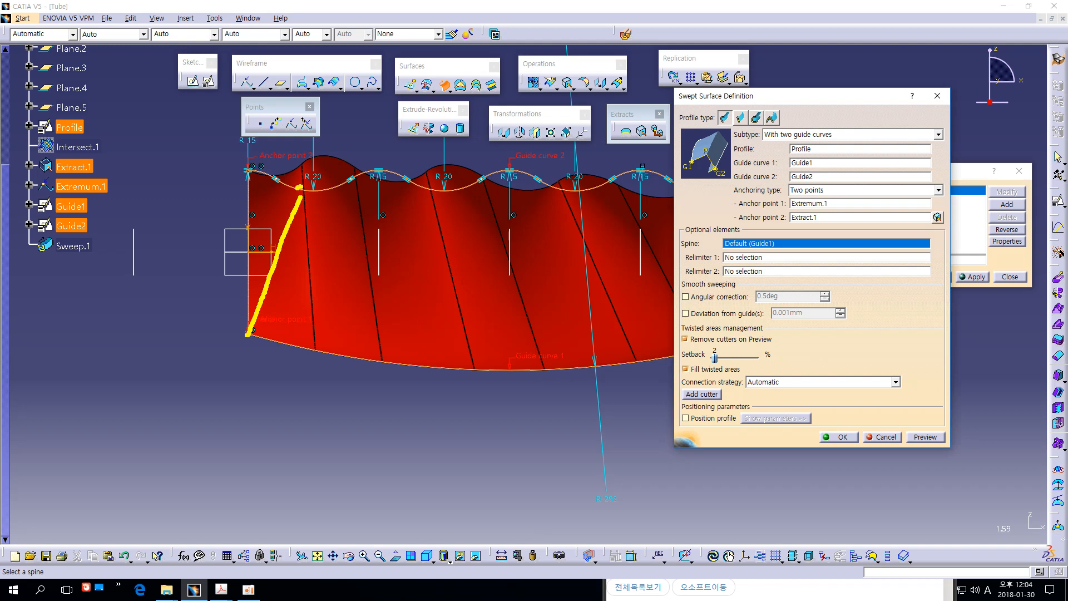
{"action": "left_click_drag", "start_coordinate": [244, 338], "coordinate": [253, 333]}
{"action": "mouse_move", "coordinate": [300, 192]}
{"action": "left_mouse_down"}
{"action": "mouse_move", "coordinate": [270, 161]}
{"action": "mouse_move", "coordinate": [250, 168]}
{"action": "left_mouse_up"}
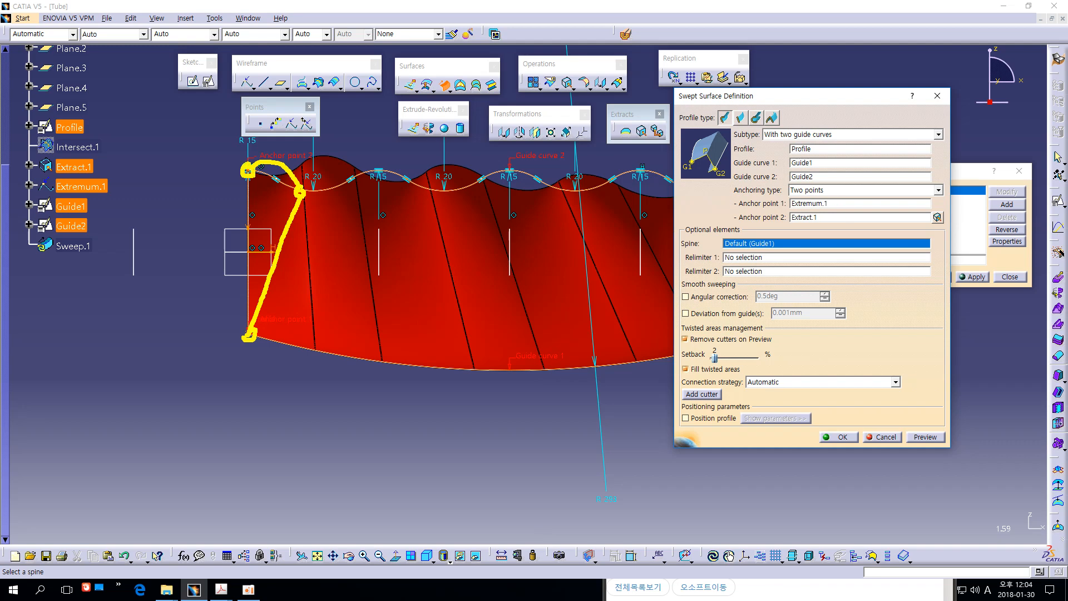
{"action": "left_click_drag", "start_coordinate": [763, 190], "coordinate": [752, 234]}
Preview the sweep with the chosen anchor points and examine its coverage at both ends of the guides
{"action": "left_click", "coordinate": [925, 437]}
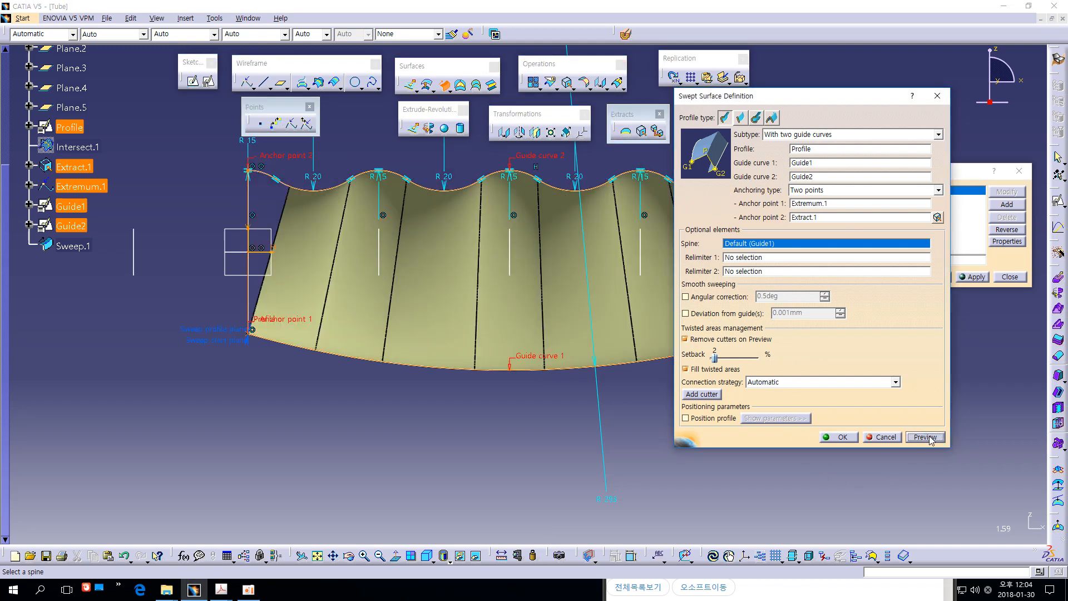
{"action": "middle_click_drag", "start_coordinate": [615, 456], "coordinate": [474, 451]}
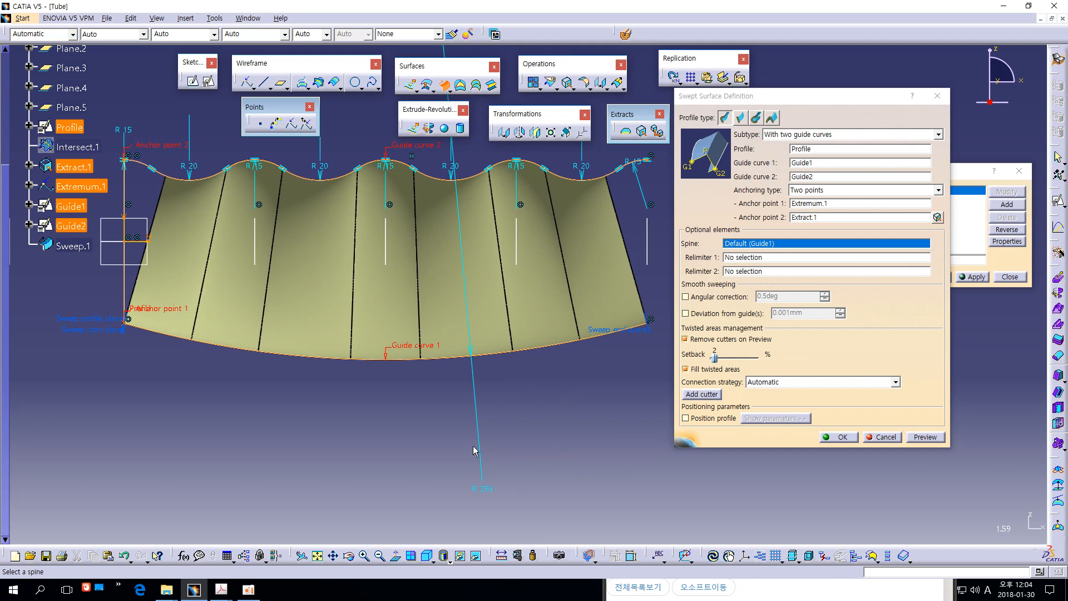
{"action": "middle_click_drag", "start_coordinate": [412, 452], "coordinate": [403, 408]}
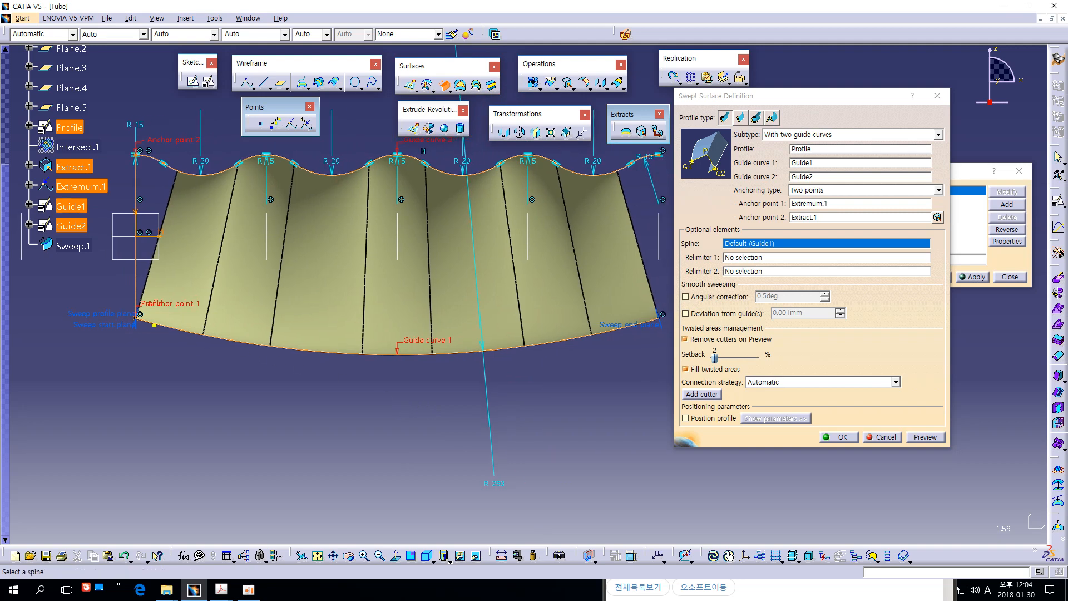
{"action": "mouse_move", "coordinate": [136, 318]}
{"action": "left_mouse_down"}
{"action": "mouse_move", "coordinate": [319, 351]}
{"action": "mouse_move", "coordinate": [463, 351]}
{"action": "mouse_move", "coordinate": [640, 323]}
{"action": "mouse_move", "coordinate": [654, 294]}
{"action": "mouse_move", "coordinate": [617, 169]}
{"action": "left_mouse_up"}
{"action": "left_click_drag", "start_coordinate": [429, 354], "coordinate": [430, 179]}
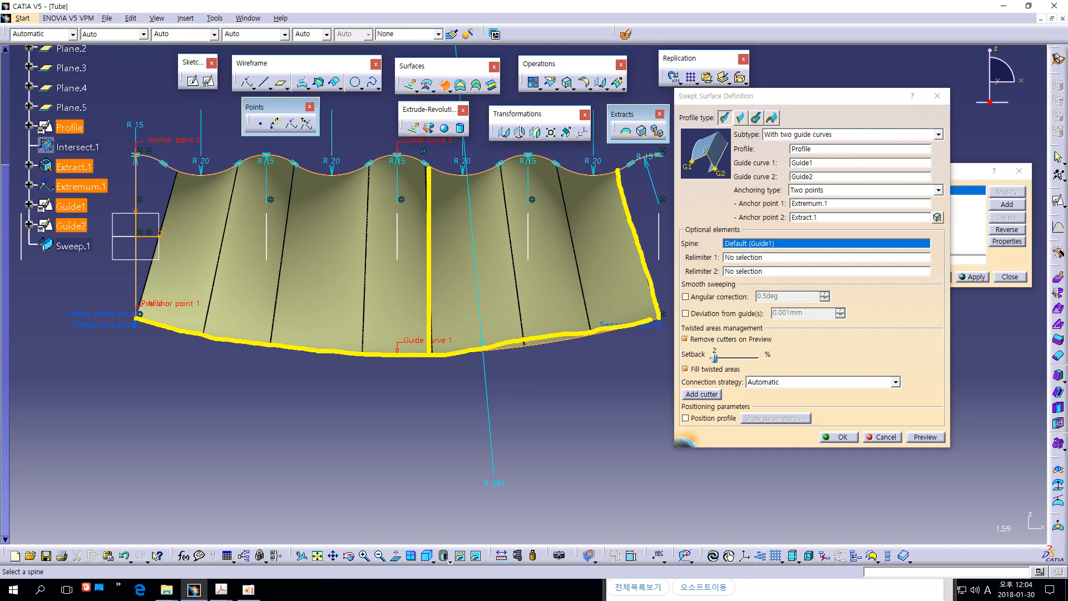
{"action": "mouse_move", "coordinate": [137, 318]}
{"action": "left_mouse_down"}
{"action": "mouse_move", "coordinate": [177, 172]}
{"action": "mouse_move", "coordinate": [145, 153]}
{"action": "mouse_move", "coordinate": [134, 187]}
{"action": "mouse_move", "coordinate": [134, 315]}
{"action": "mouse_move", "coordinate": [163, 221]}
{"action": "left_mouse_up"}
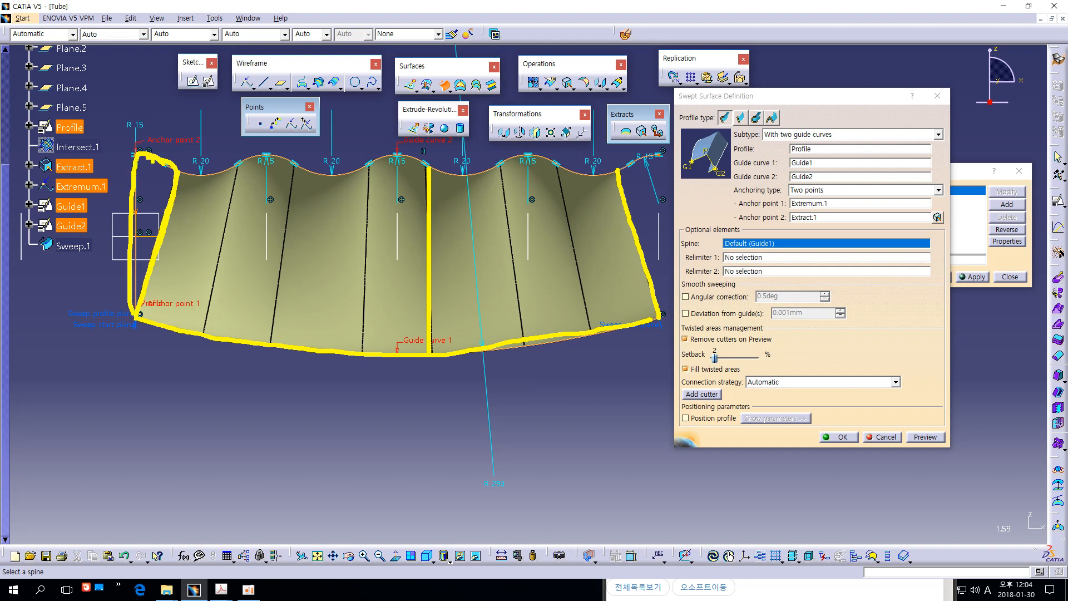
{"action": "mouse_move", "coordinate": [153, 159]}
{"action": "left_mouse_down"}
{"action": "mouse_move", "coordinate": [136, 182]}
{"action": "mouse_move", "coordinate": [135, 212]}
{"action": "left_mouse_up"}
{"action": "mouse_move", "coordinate": [171, 173]}
{"action": "left_mouse_down"}
{"action": "mouse_move", "coordinate": [139, 235]}
{"action": "mouse_move", "coordinate": [133, 300]}
{"action": "left_mouse_up"}
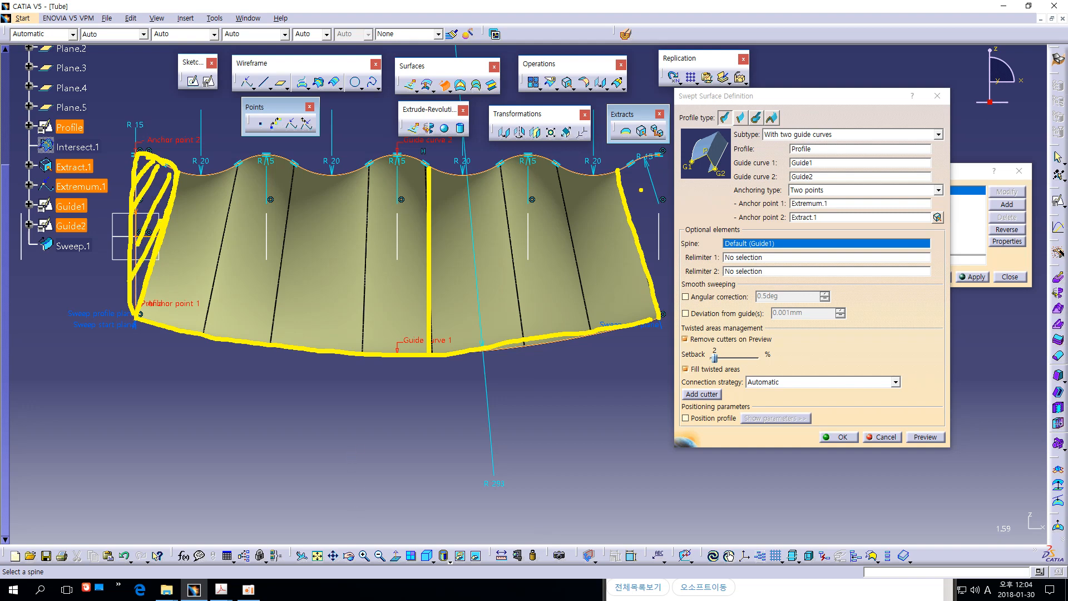
{"action": "mouse_move", "coordinate": [661, 168]}
{"action": "left_mouse_down"}
{"action": "mouse_move", "coordinate": [672, 290]}
{"action": "mouse_move", "coordinate": [654, 281]}
{"action": "mouse_move", "coordinate": [623, 175]}
{"action": "mouse_move", "coordinate": [643, 162]}
{"action": "mouse_move", "coordinate": [629, 197]}
{"action": "mouse_move", "coordinate": [633, 261]}
{"action": "left_mouse_up"}
{"action": "mouse_move", "coordinate": [857, 141]}
{"action": "left_mouse_down"}
{"action": "mouse_move", "coordinate": [796, 130]}
{"action": "mouse_move", "coordinate": [733, 157]}
{"action": "left_mouse_up"}
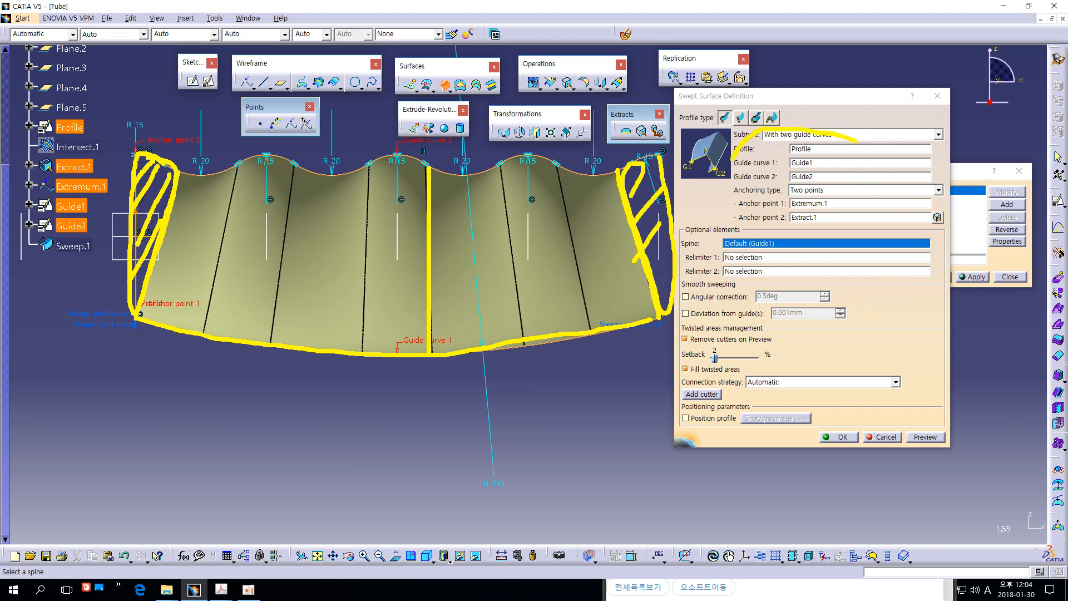
{"action": "mouse_move", "coordinate": [731, 225]}
{"action": "left_mouse_down"}
{"action": "mouse_move", "coordinate": [820, 217]}
{"action": "mouse_move", "coordinate": [834, 146]}
{"action": "left_mouse_up"}
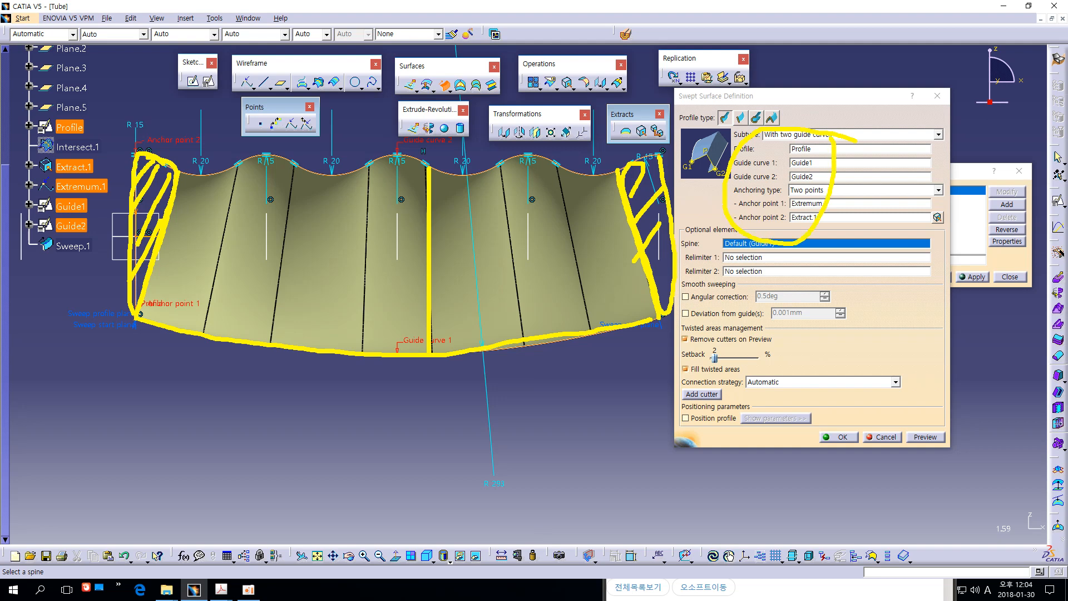
{"action": "mouse_move", "coordinate": [653, 195]}
{"action": "left_mouse_down"}
{"action": "mouse_move", "coordinate": [437, 68]}
{"action": "mouse_move", "coordinate": [170, 178]}
{"action": "left_mouse_up"}
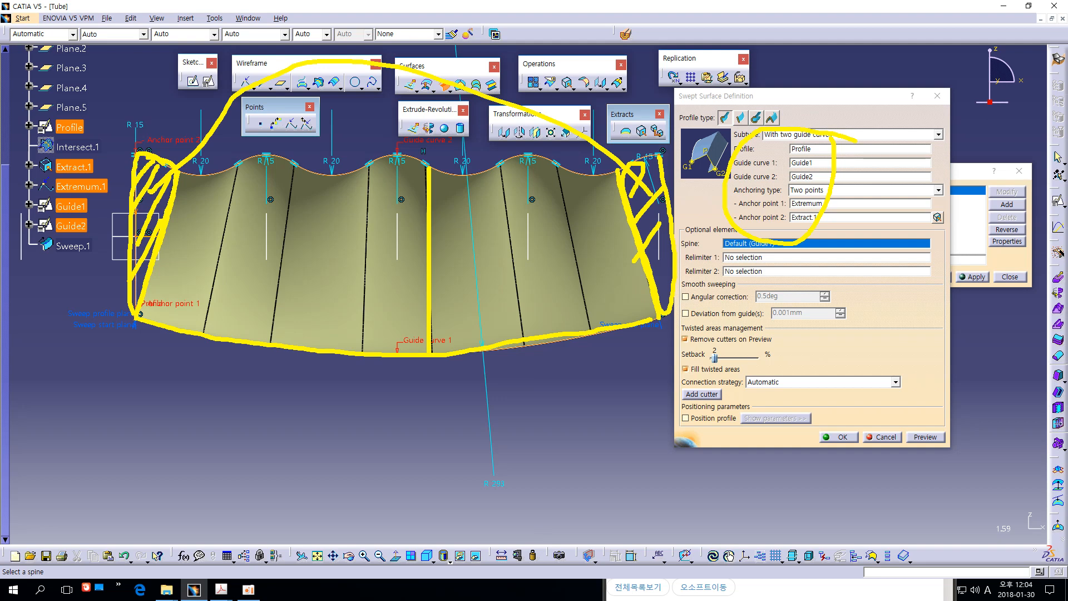
{"action": "mouse_move", "coordinate": [616, 176]}
{"action": "left_mouse_down"}
{"action": "mouse_move", "coordinate": [410, 163]}
{"action": "mouse_move", "coordinate": [327, 174]}
{"action": "mouse_move", "coordinate": [266, 158]}
{"action": "mouse_move", "coordinate": [220, 167]}
{"action": "mouse_move", "coordinate": [175, 198]}
{"action": "mouse_move", "coordinate": [145, 303]}
{"action": "mouse_move", "coordinate": [458, 337]}
{"action": "left_mouse_up"}
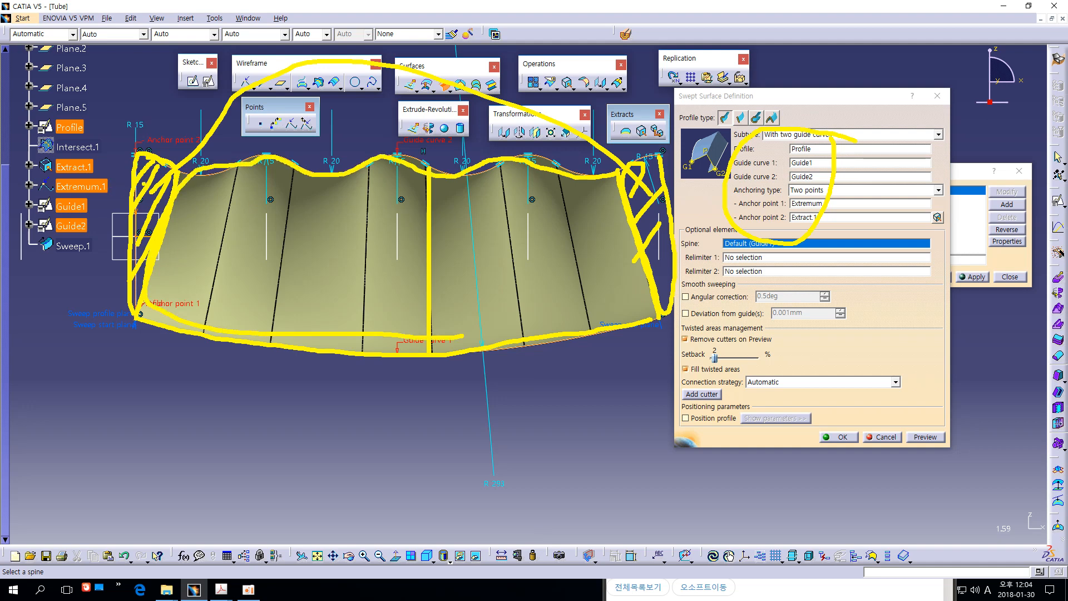
{"action": "mouse_move", "coordinate": [159, 172]}
{"action": "left_mouse_down"}
{"action": "mouse_move", "coordinate": [528, 126]}
{"action": "mouse_move", "coordinate": [667, 195]}
{"action": "left_mouse_up"}
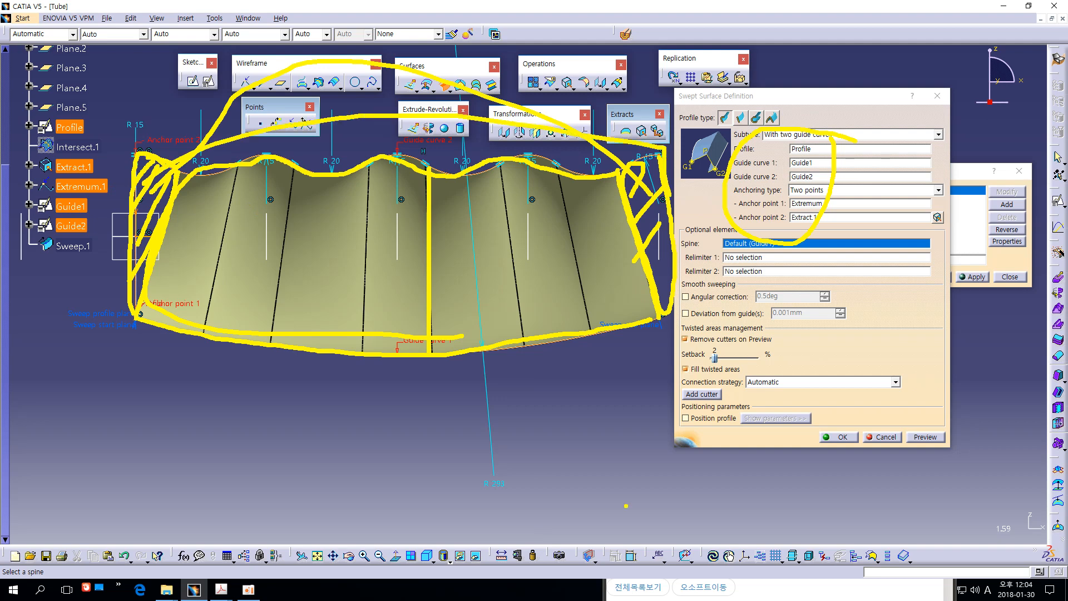
{"action": "key", "text": "Escape"}
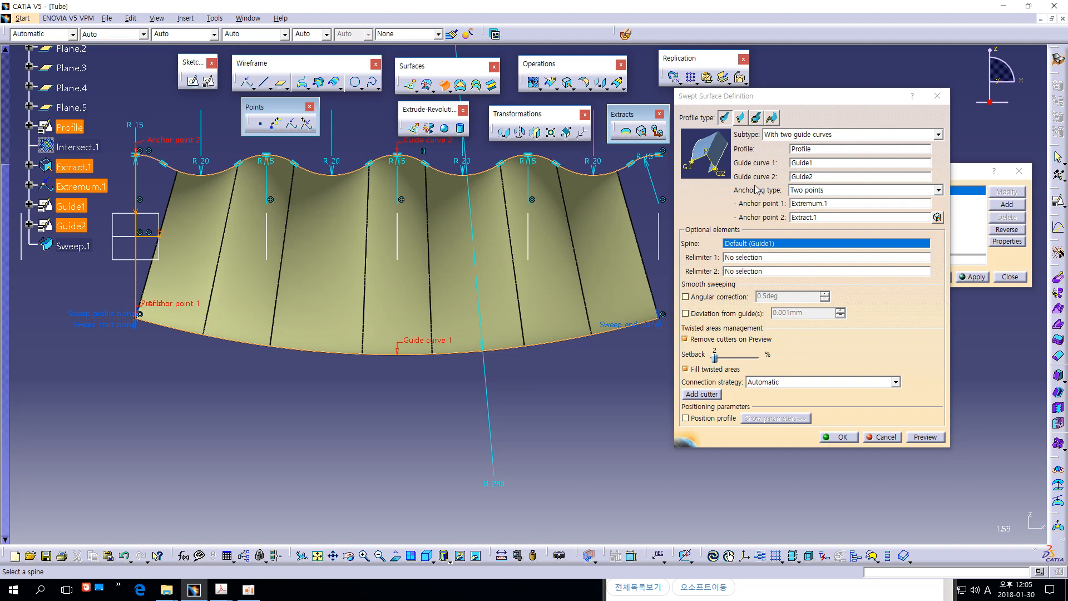
Discard the two-guide sweep definition, keeping only the profile and guide sketches
{"action": "middle_click_drag", "start_coordinate": [620, 388], "coordinate": [618, 436], "text": "ctrl"}
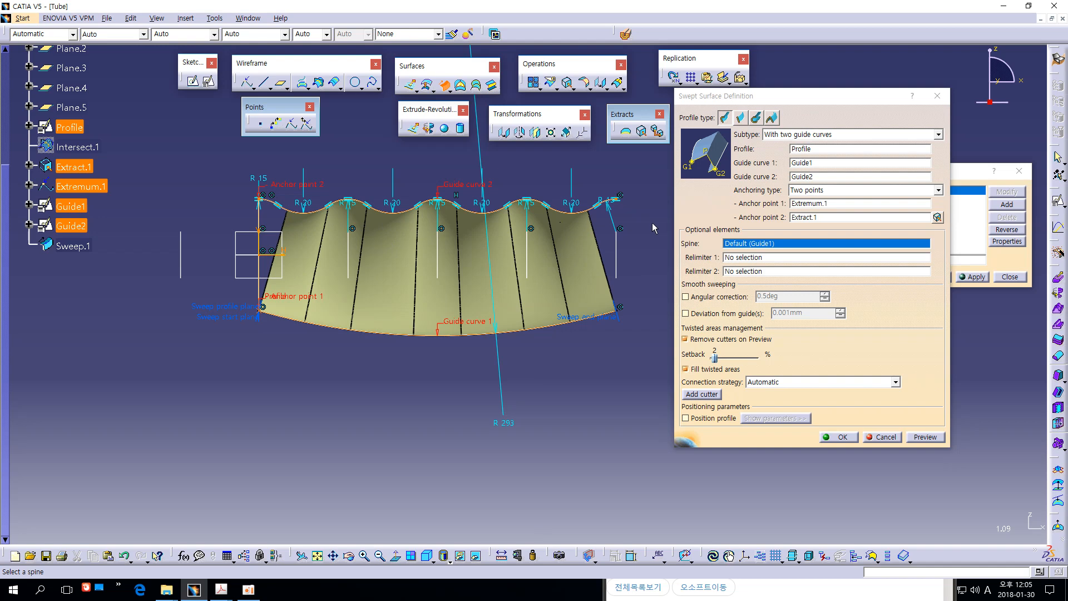
{"action": "middle_click_drag", "start_coordinate": [613, 453], "coordinate": [623, 458], "text": "ctrl"}
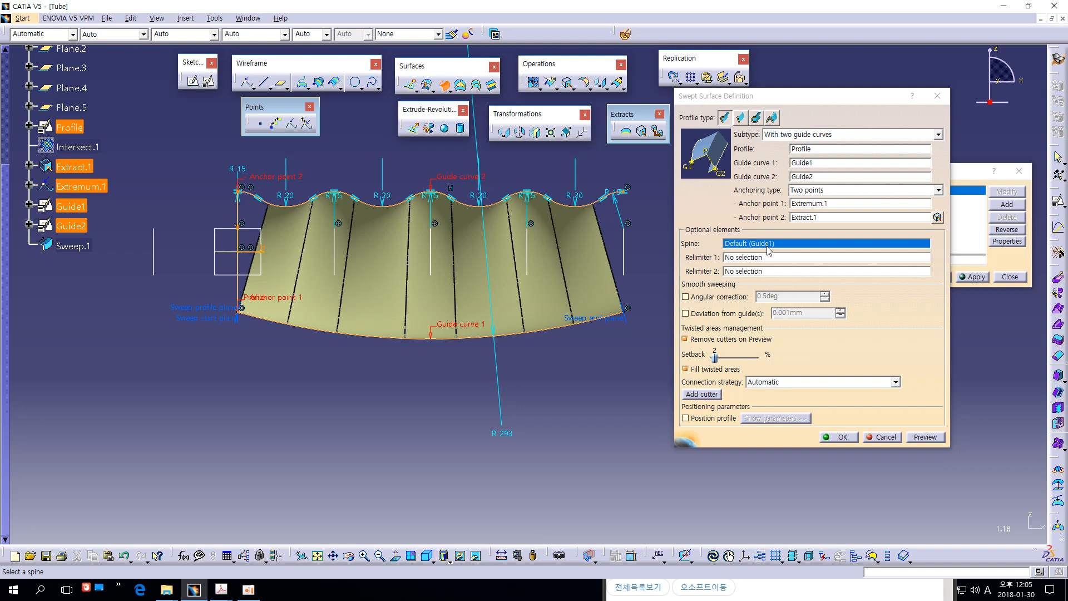
{"action": "left_click", "coordinate": [882, 437]}
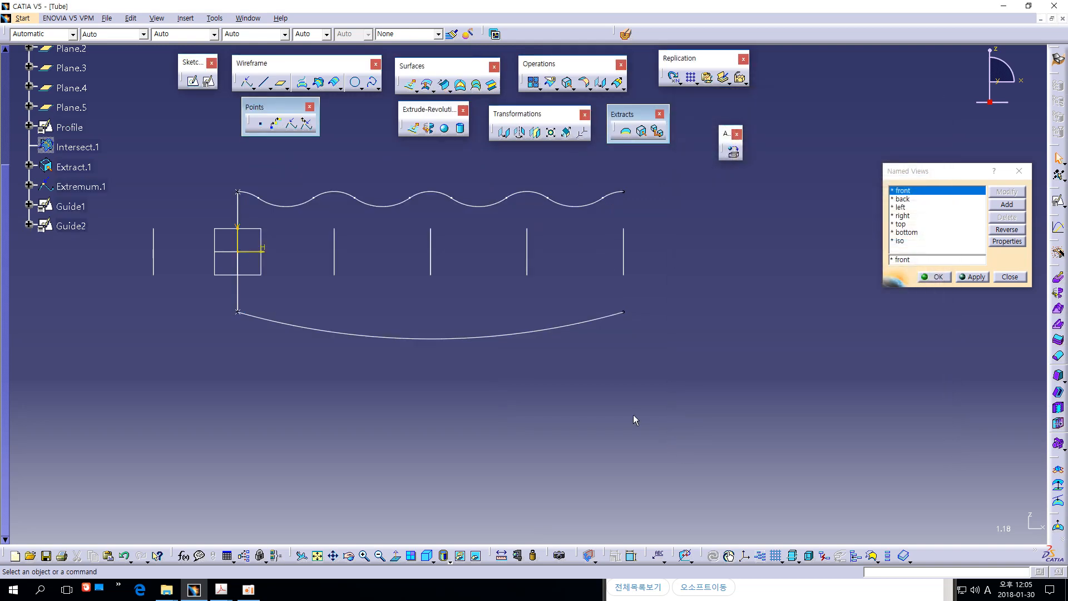
Create a spine curve using Guide2 as the first guide and Guide1 as the second guide
{"action": "middle_click_drag", "start_coordinate": [686, 366], "coordinate": [671, 390]}
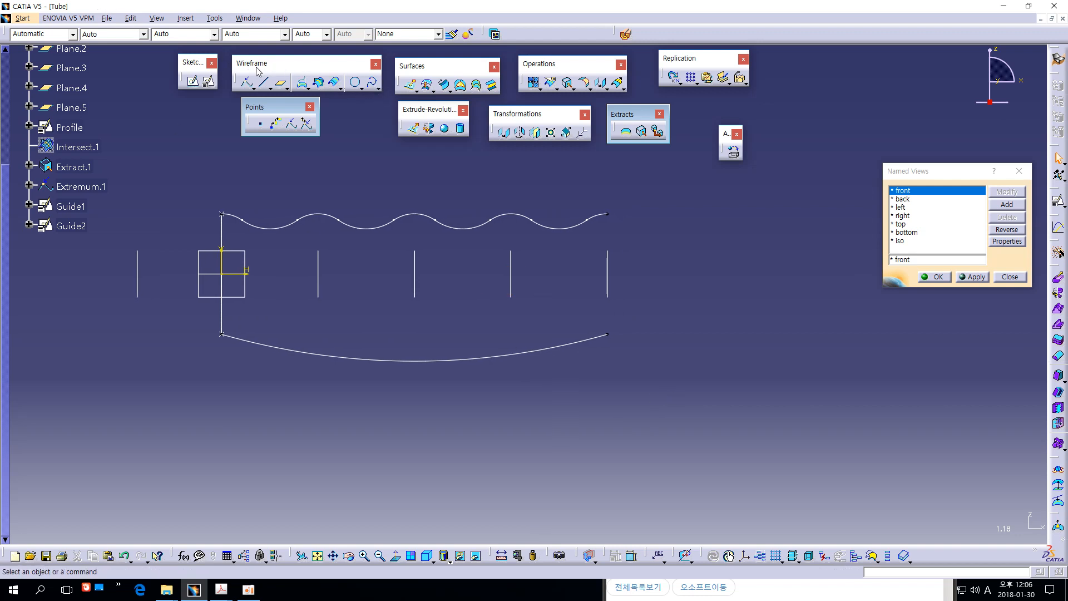
{"action": "left_click", "coordinate": [379, 89]}
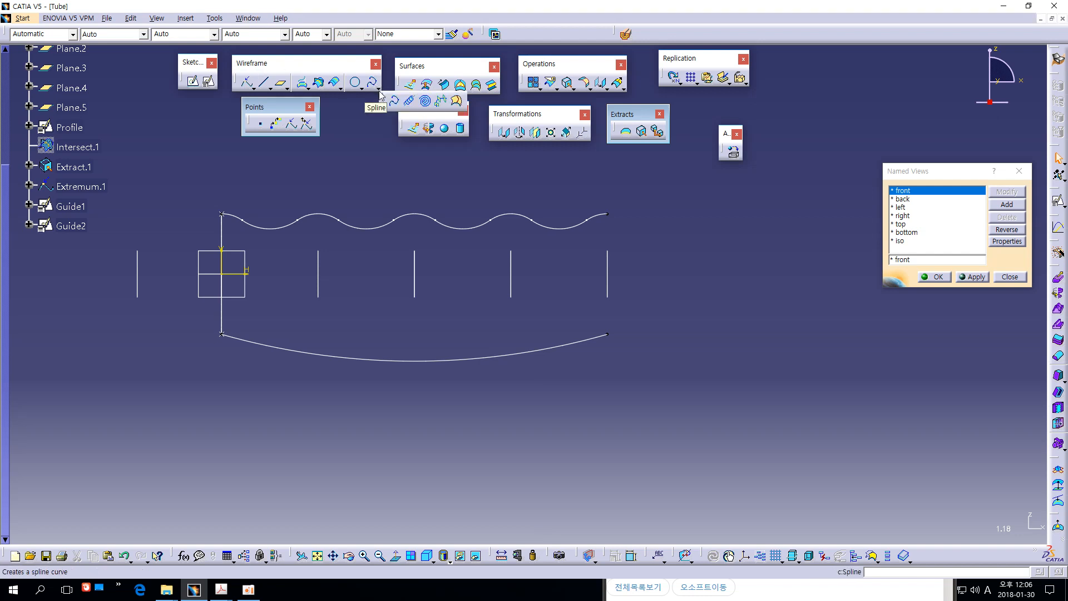
{"action": "left_click", "coordinate": [441, 102]}
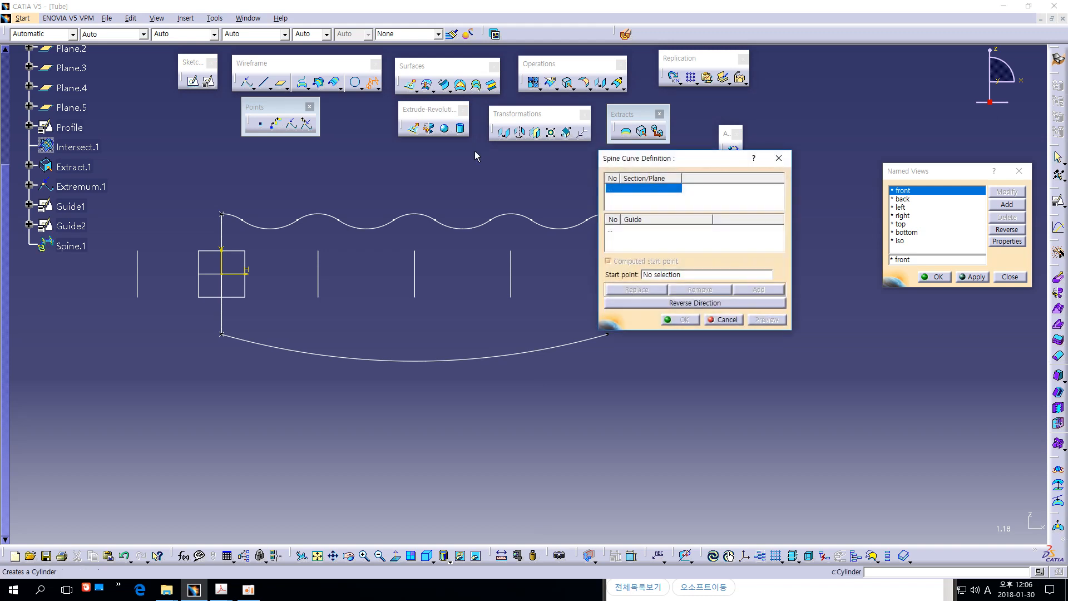
{"action": "left_click_drag", "start_coordinate": [676, 163], "coordinate": [733, 159]}
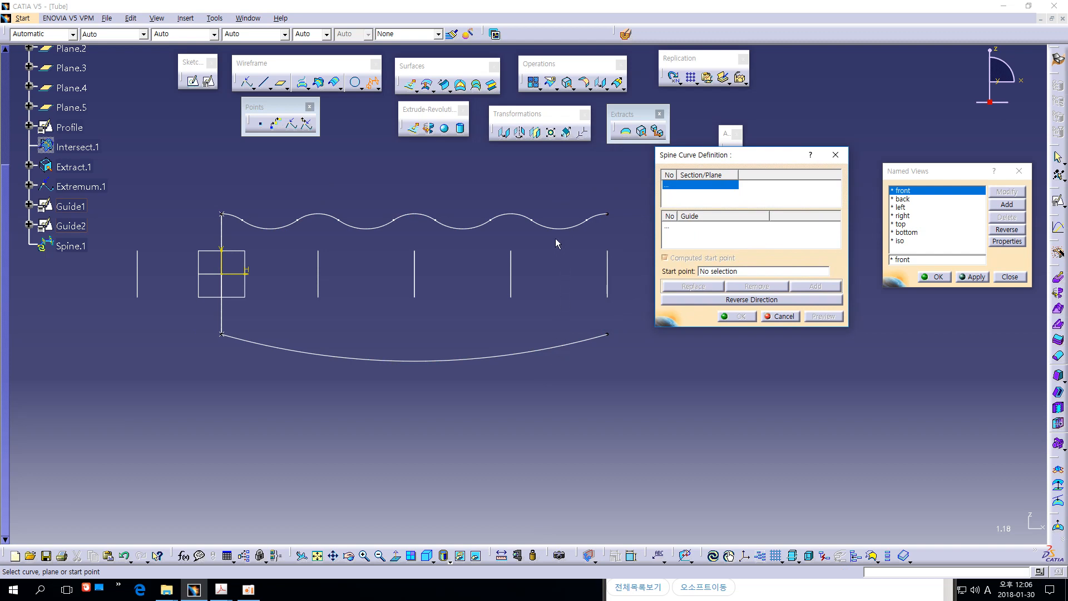
{"action": "left_click", "coordinate": [671, 228]}
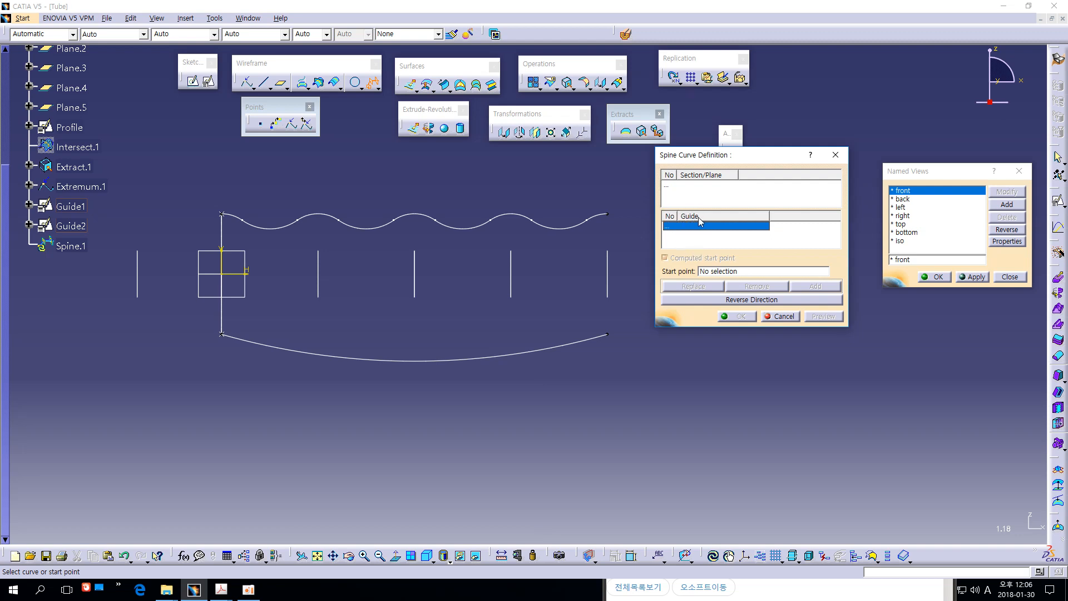
{"action": "left_click", "coordinate": [491, 229]}
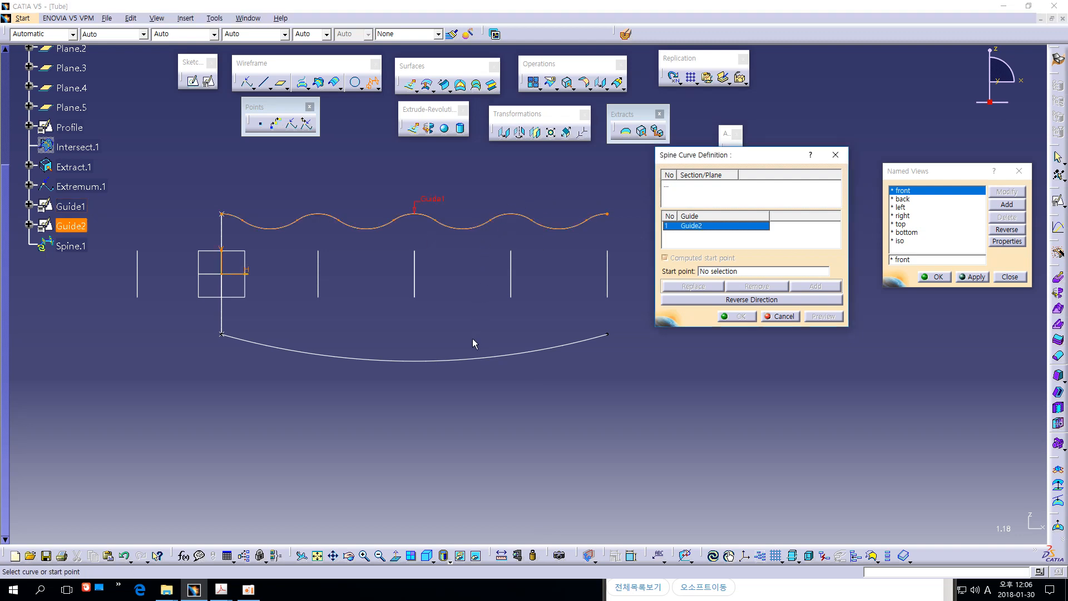
{"action": "left_click", "coordinate": [478, 362]}
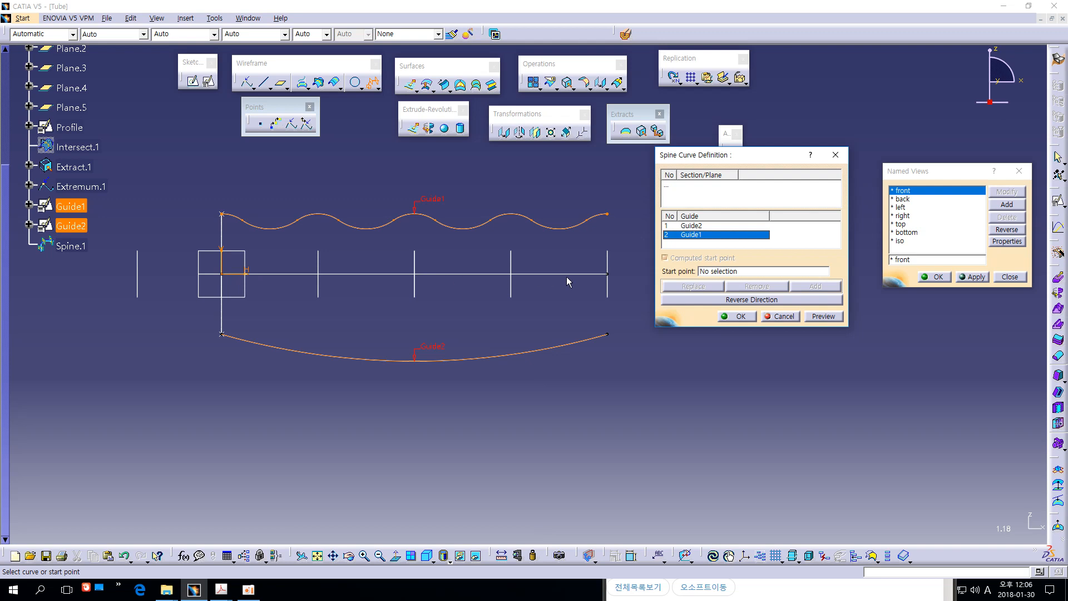
{"action": "left_click", "coordinate": [744, 315]}
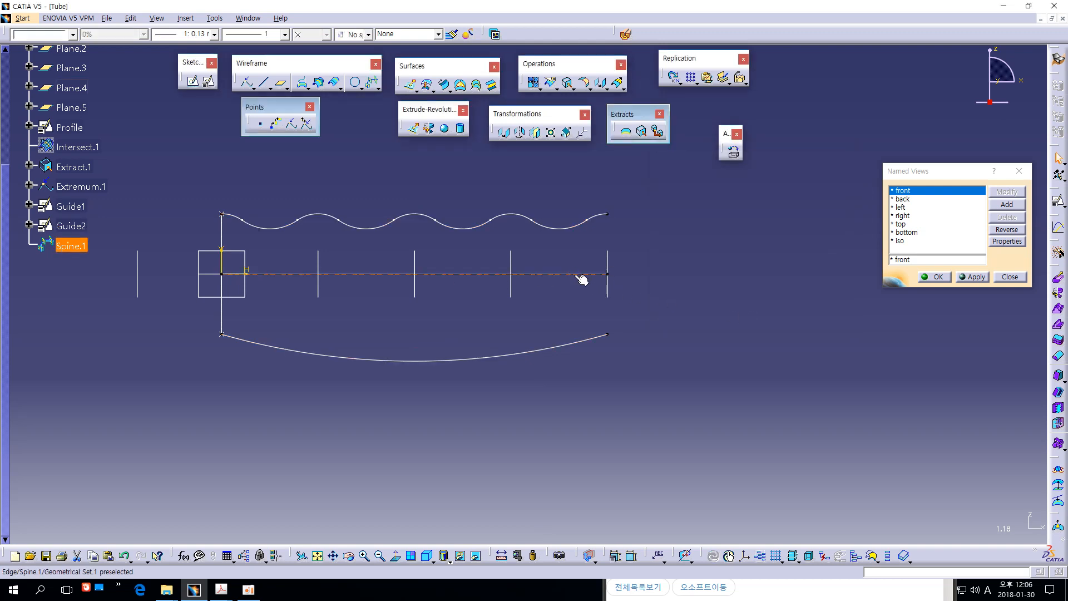
{"action": "left_click", "coordinate": [673, 307]}
Start a swept surface with two guide curves, using the elliptical Profile, Guide1 as guide curve 1 and Guide2 as guide curve 2
{"action": "middle_click_drag", "start_coordinate": [659, 409], "coordinate": [674, 303]}
{"action": "middle_click_drag", "start_coordinate": [572, 275], "coordinate": [747, 313]}
{"action": "middle_click_drag", "start_coordinate": [699, 275], "coordinate": [623, 422]}
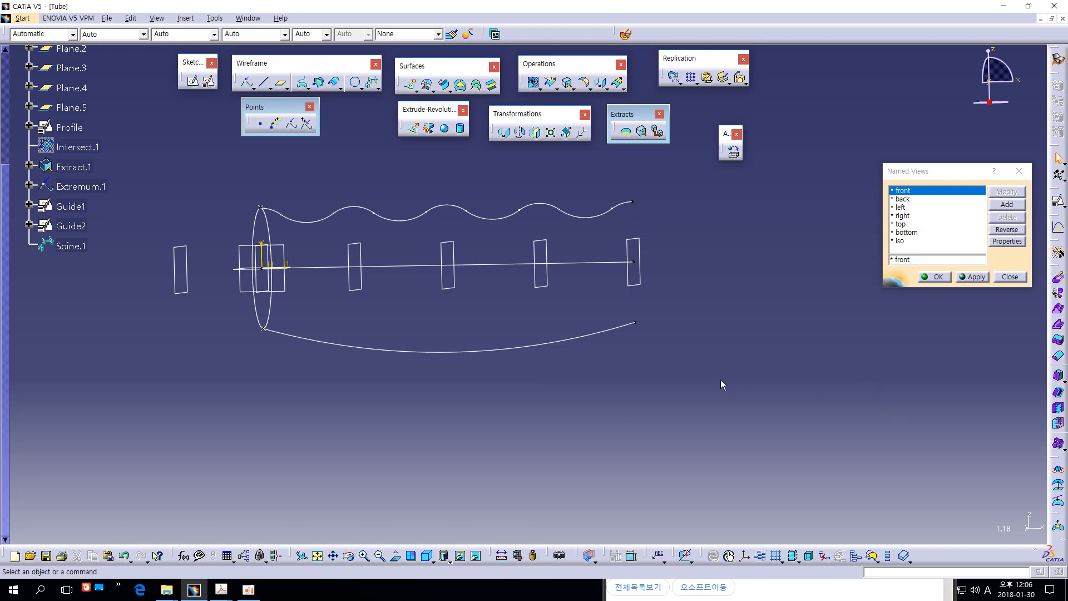
{"action": "left_click", "coordinate": [445, 86]}
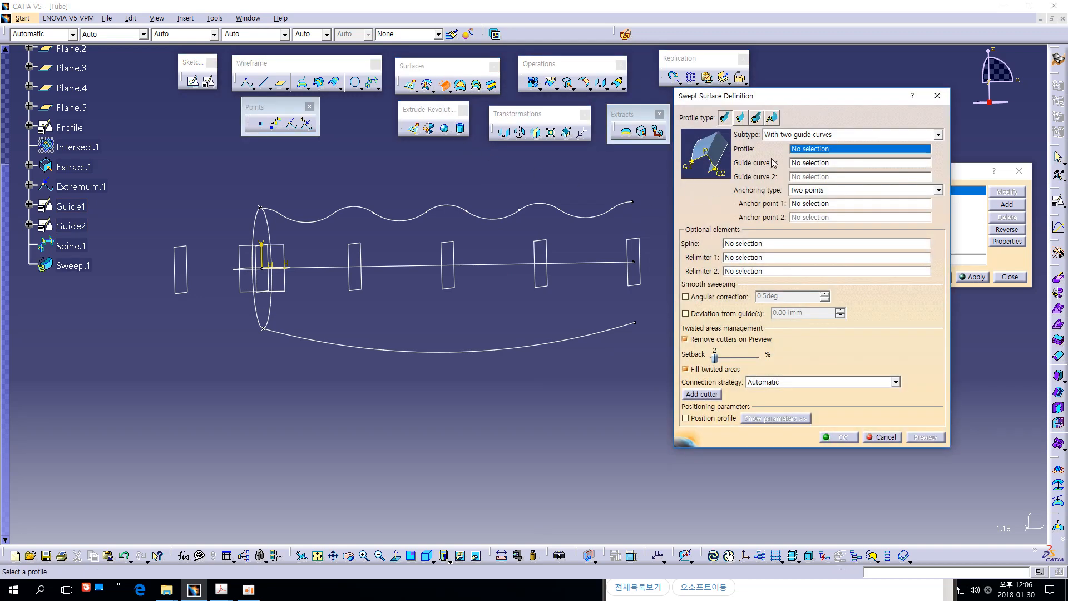
{"action": "left_click", "coordinate": [272, 310]}
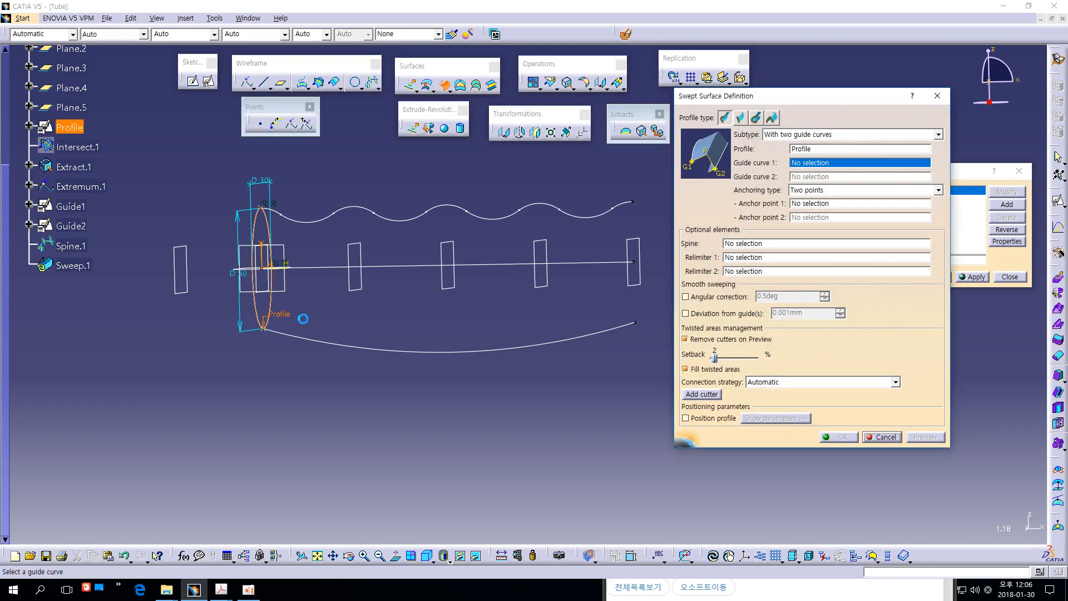
{"action": "left_click", "coordinate": [428, 353]}
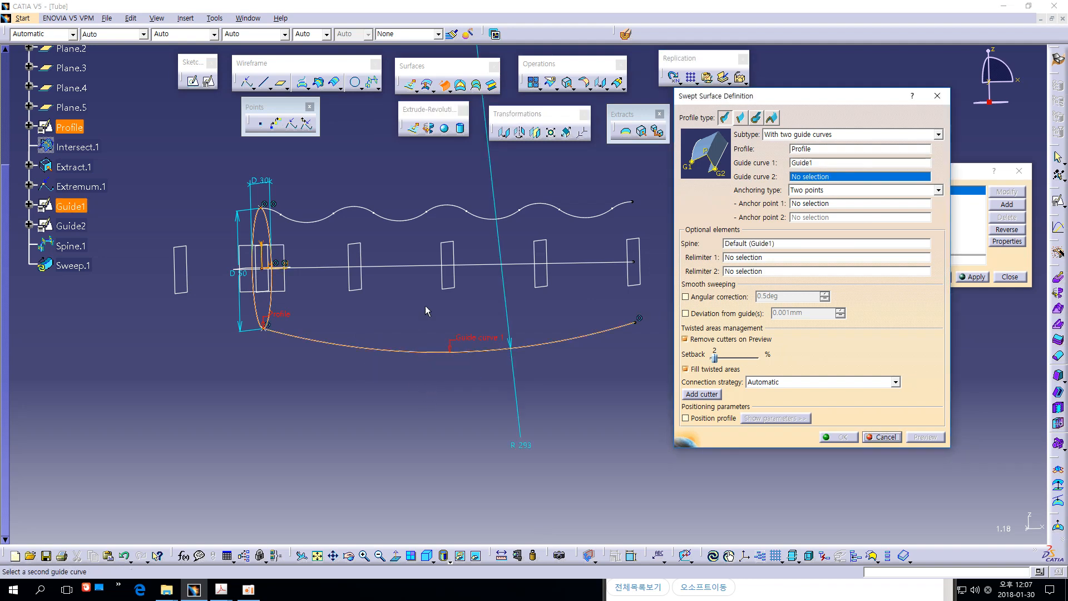
{"action": "left_click", "coordinate": [413, 215]}
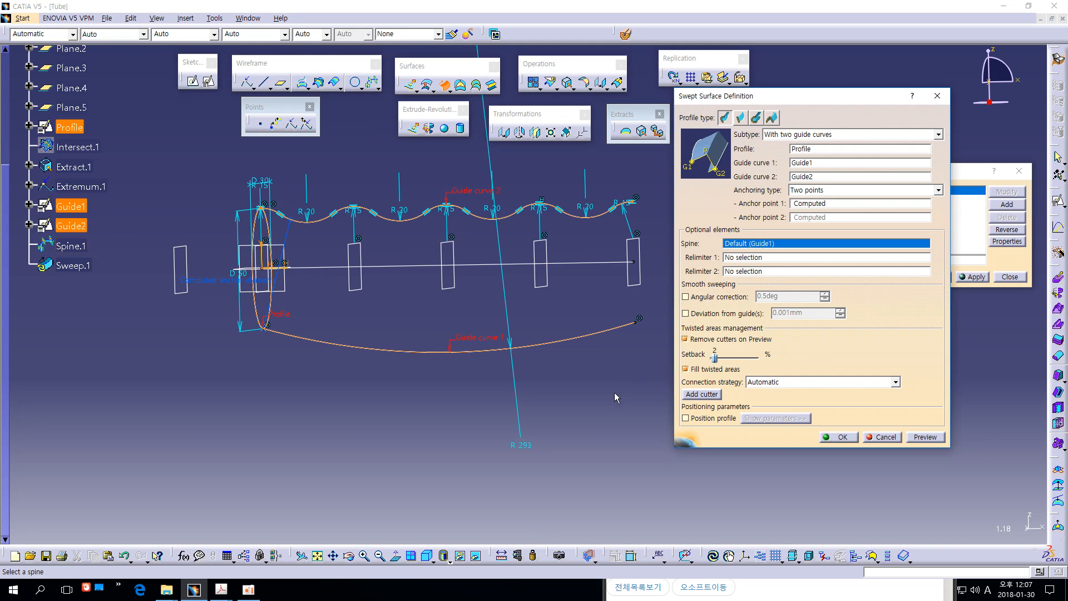
{"action": "middle_click_drag", "start_coordinate": [615, 392], "coordinate": [513, 320]}
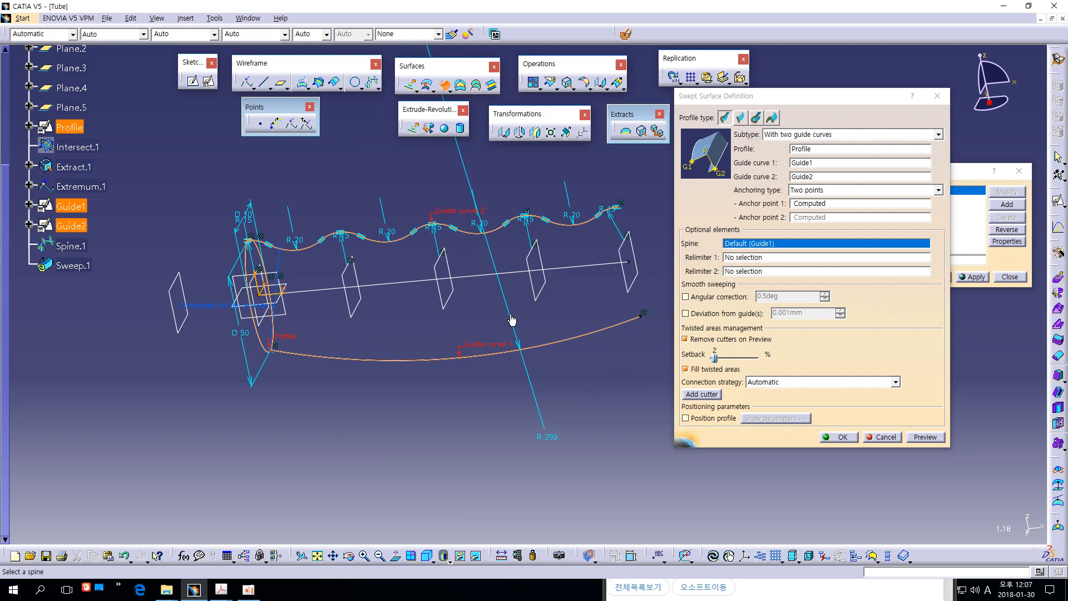
{"action": "left_click", "coordinate": [481, 274]}
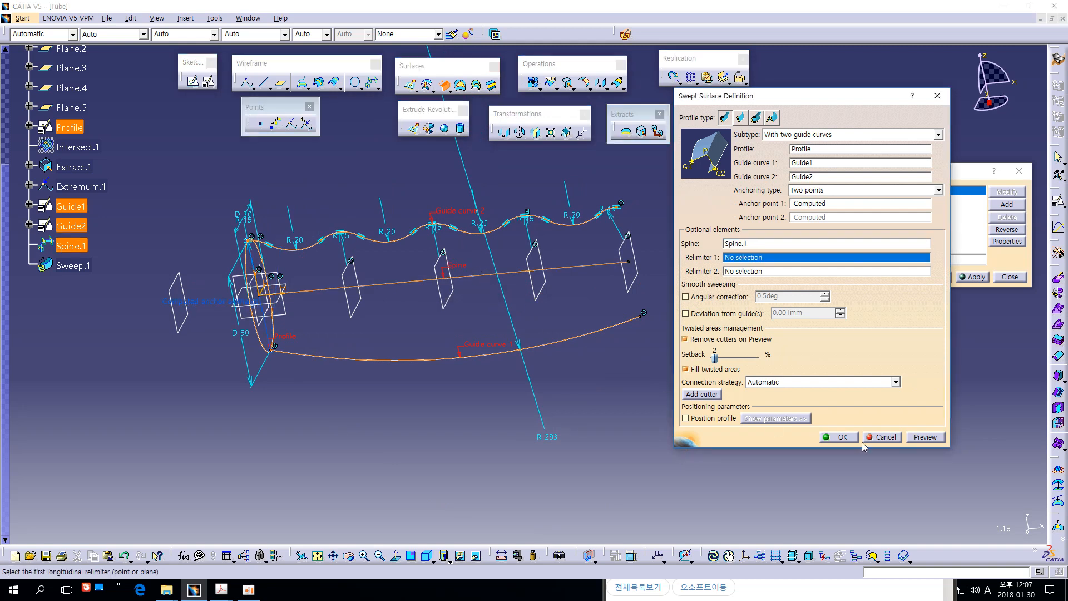
{"action": "right_click", "coordinate": [740, 245]}
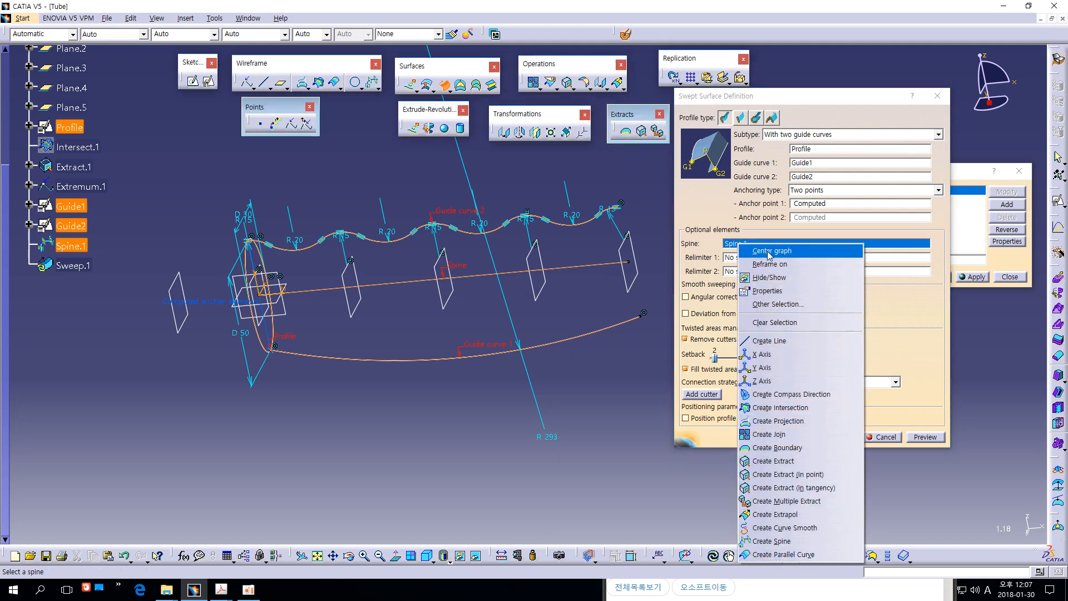
{"action": "left_click", "coordinate": [775, 322]}
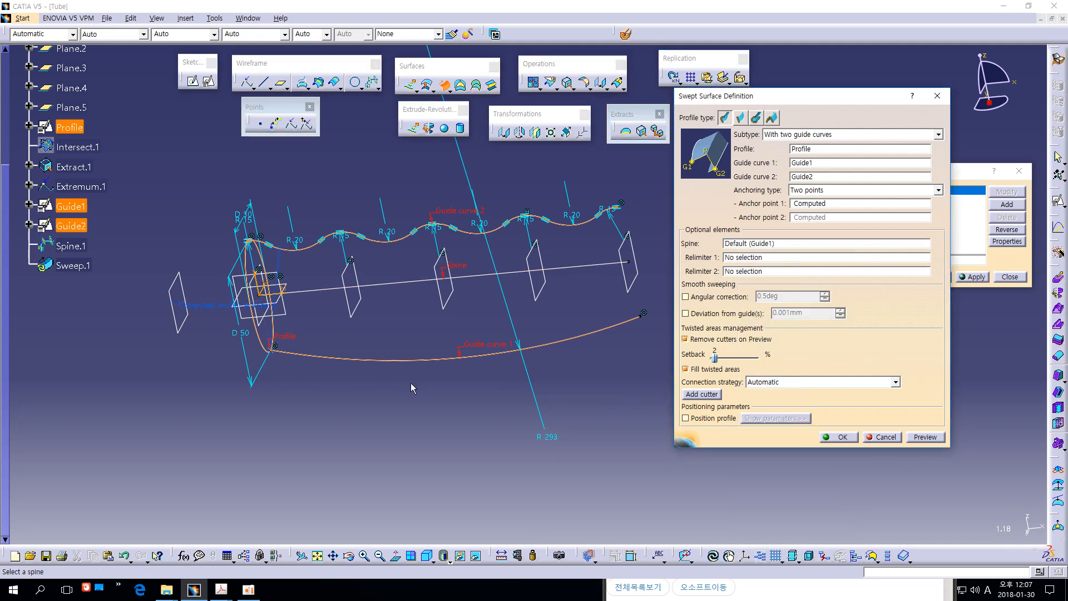
Show the geometry in the front view and assign Spine.1 as the sweep's spine
{"action": "middle_click_drag", "start_coordinate": [516, 452], "coordinate": [583, 447]}
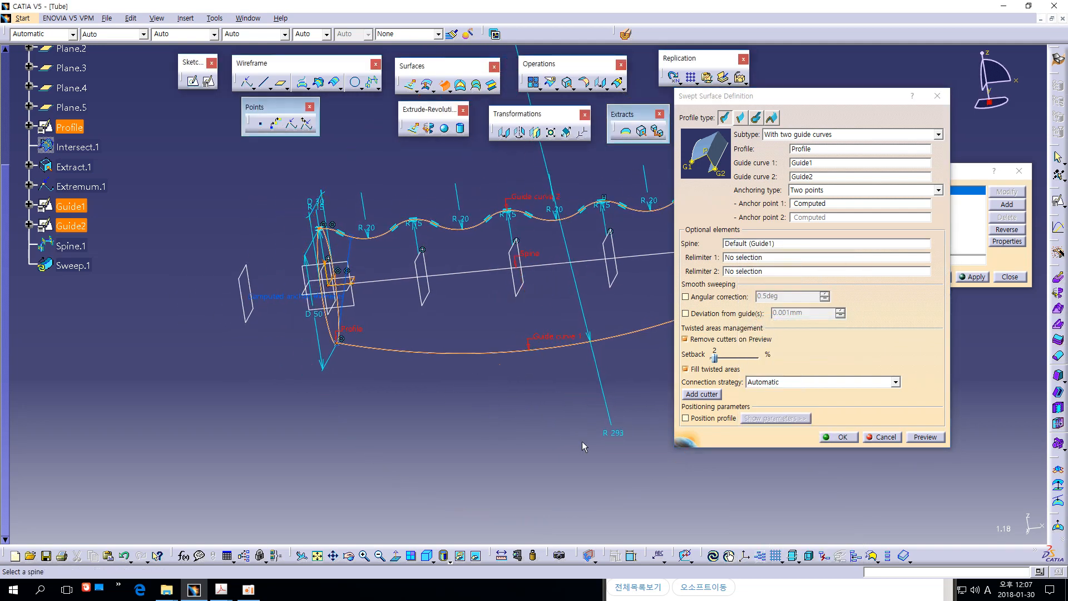
{"action": "left_click", "coordinate": [960, 171]}
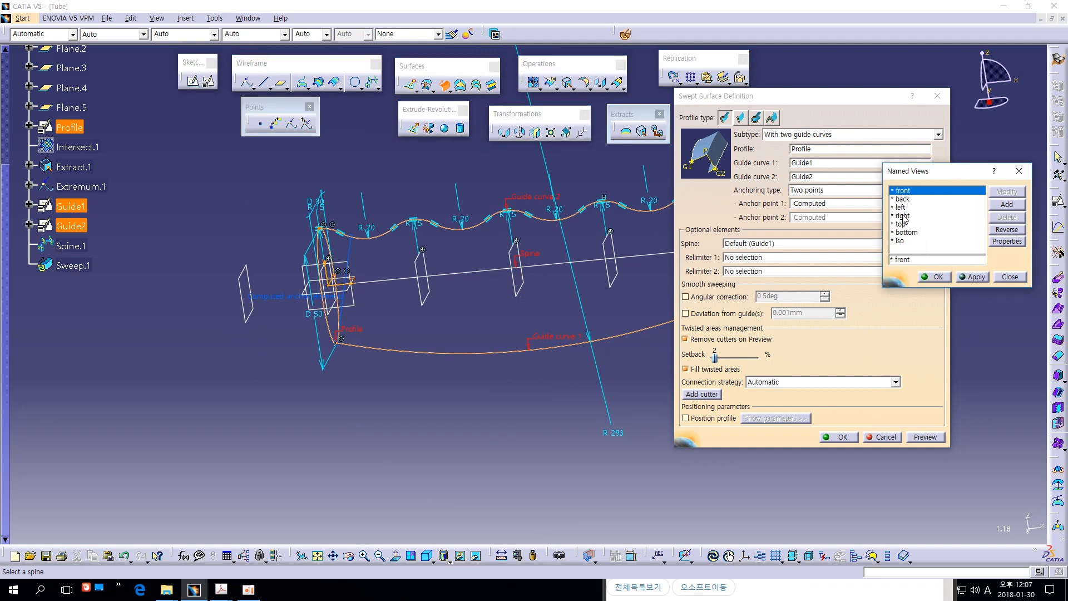
{"action": "left_click", "coordinate": [901, 190]}
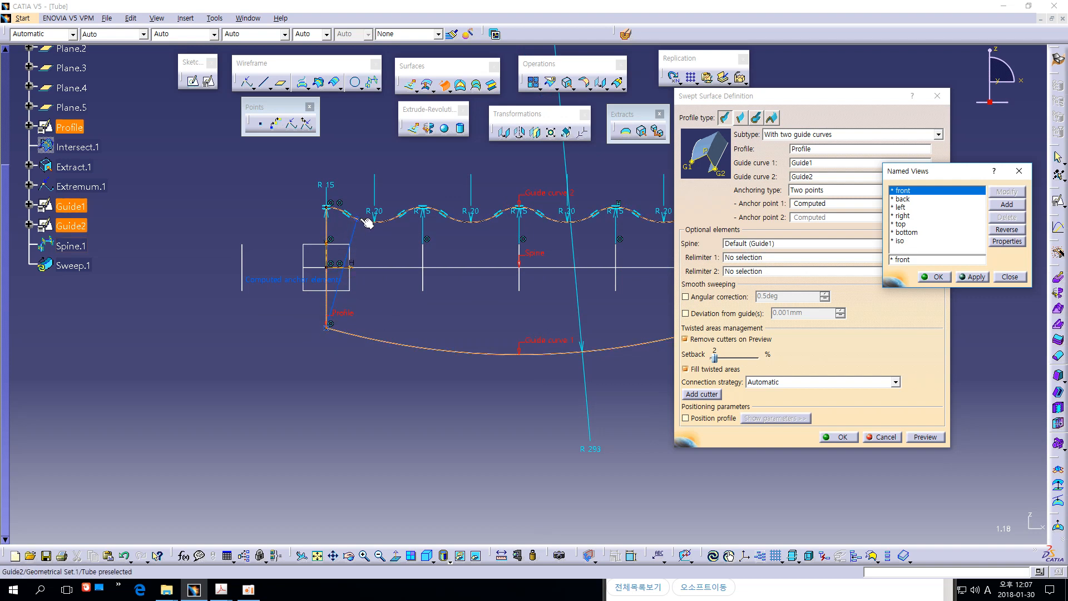
{"action": "left_click", "coordinate": [750, 244]}
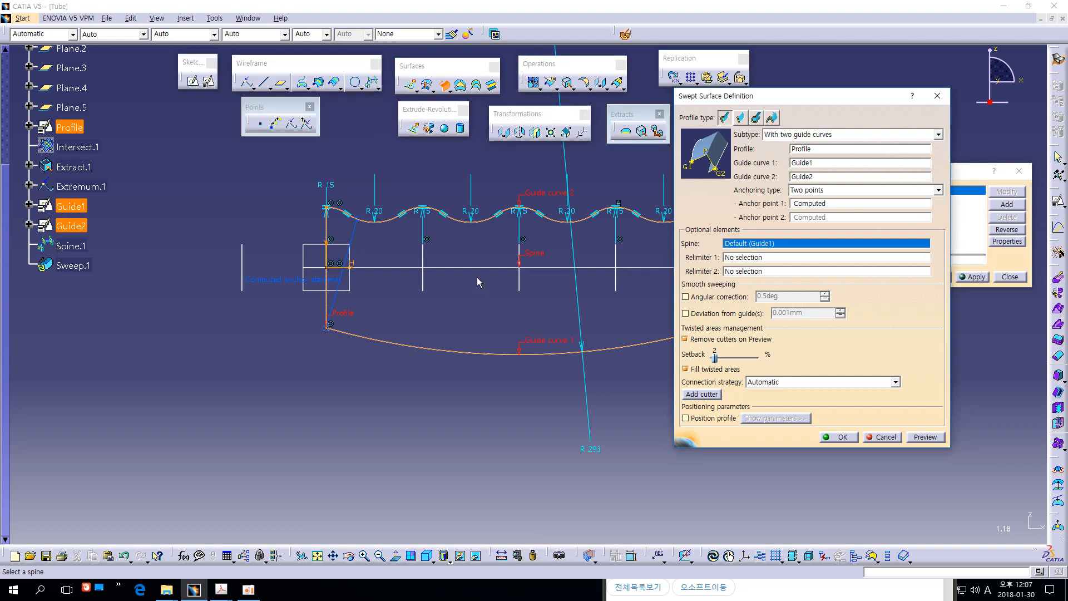
{"action": "left_click", "coordinate": [477, 271]}
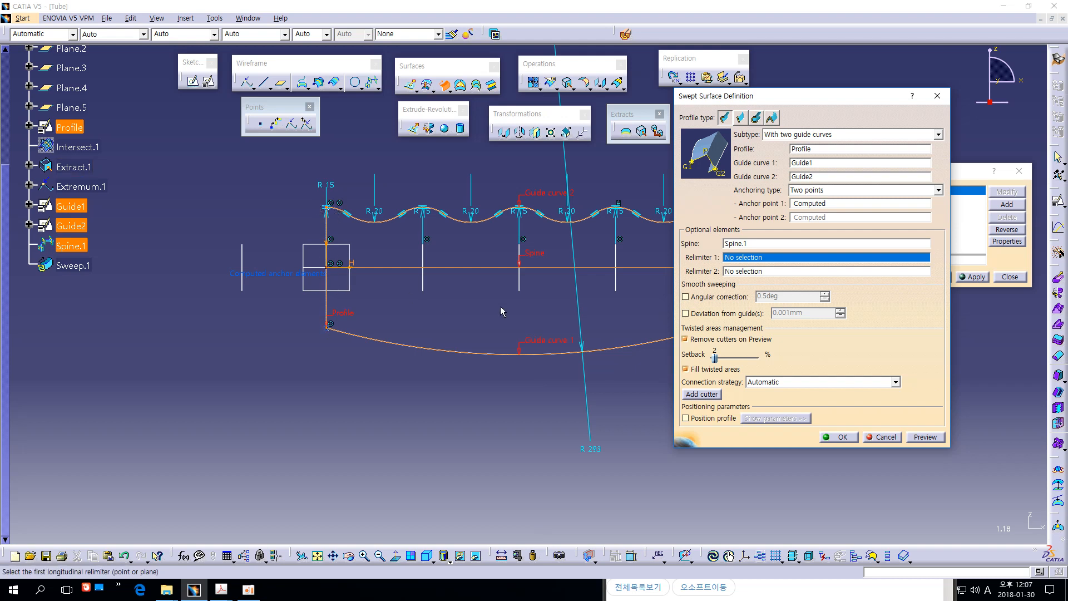
{"action": "middle_click_drag", "start_coordinate": [499, 306], "coordinate": [438, 337]}
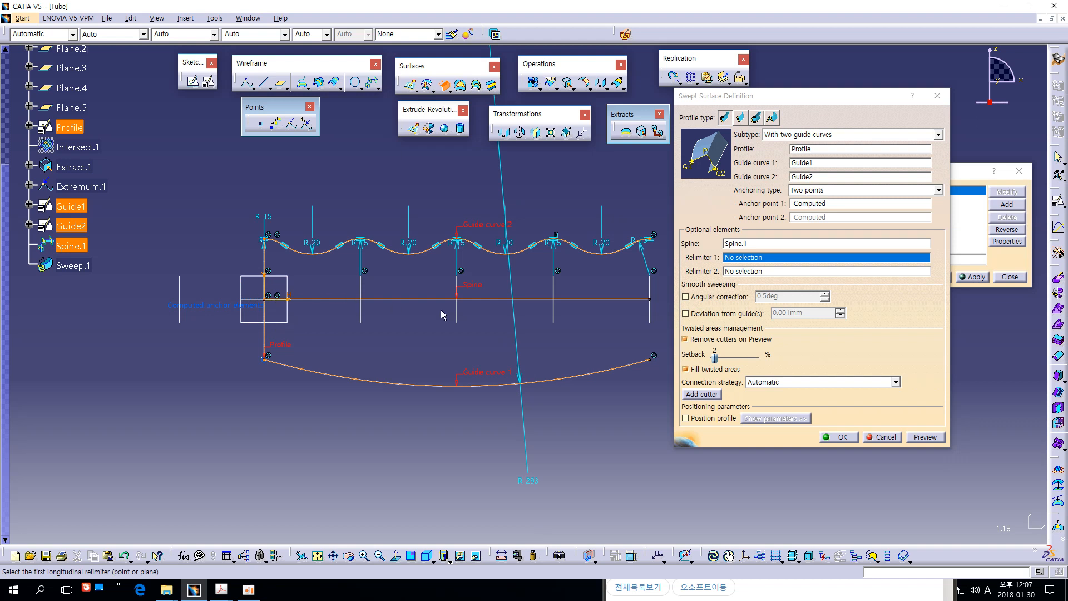
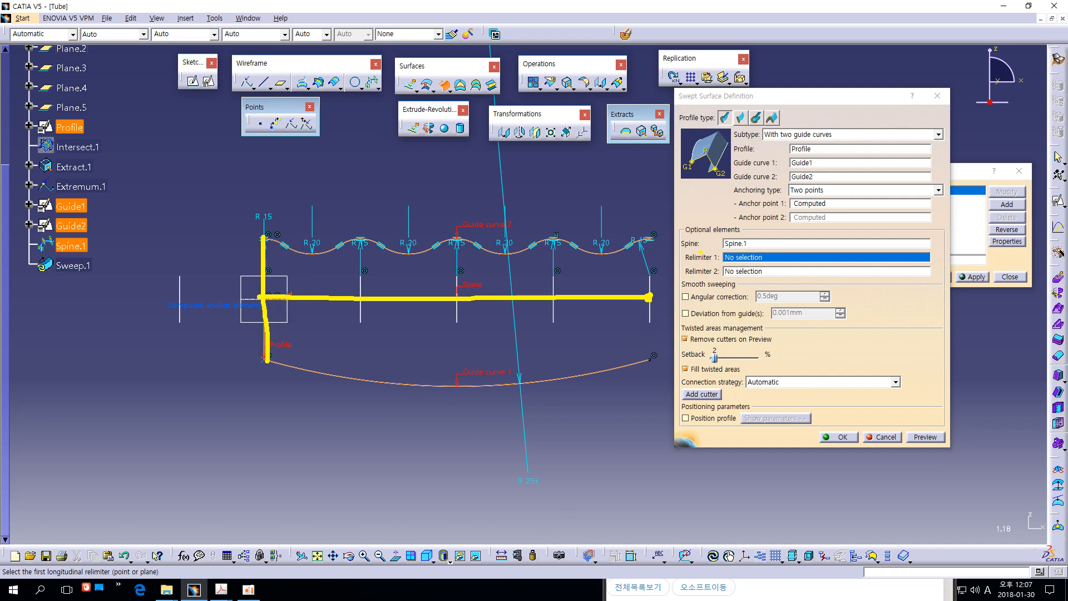
Preview the sweep along Spine.1, inspect its shape and create the swept surface
{"action": "left_click", "coordinate": [919, 439]}
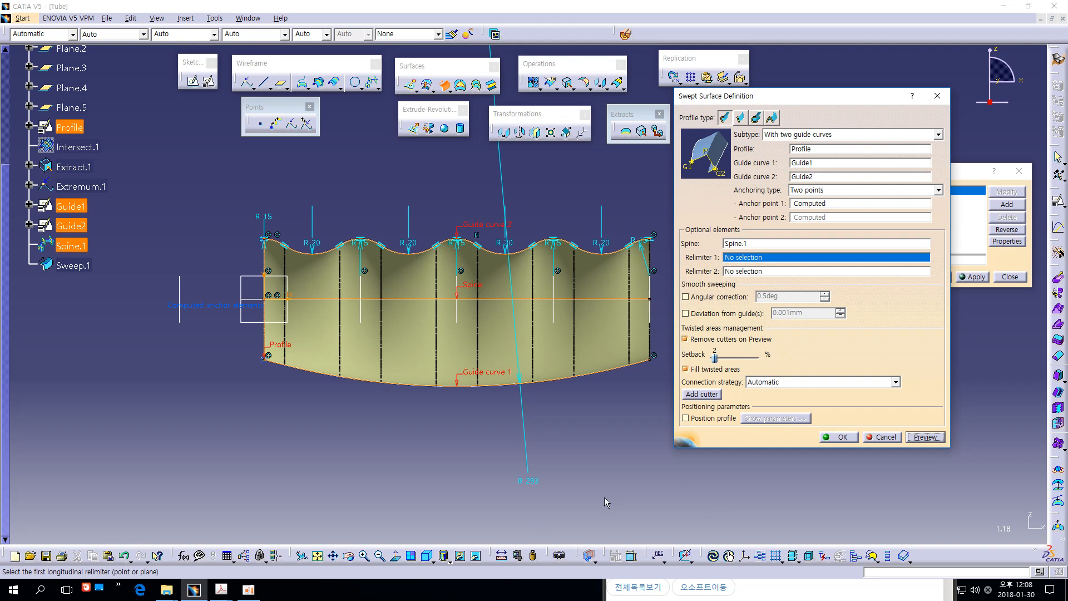
{"action": "middle_click_drag", "start_coordinate": [605, 498], "coordinate": [597, 467], "text": "ctrl"}
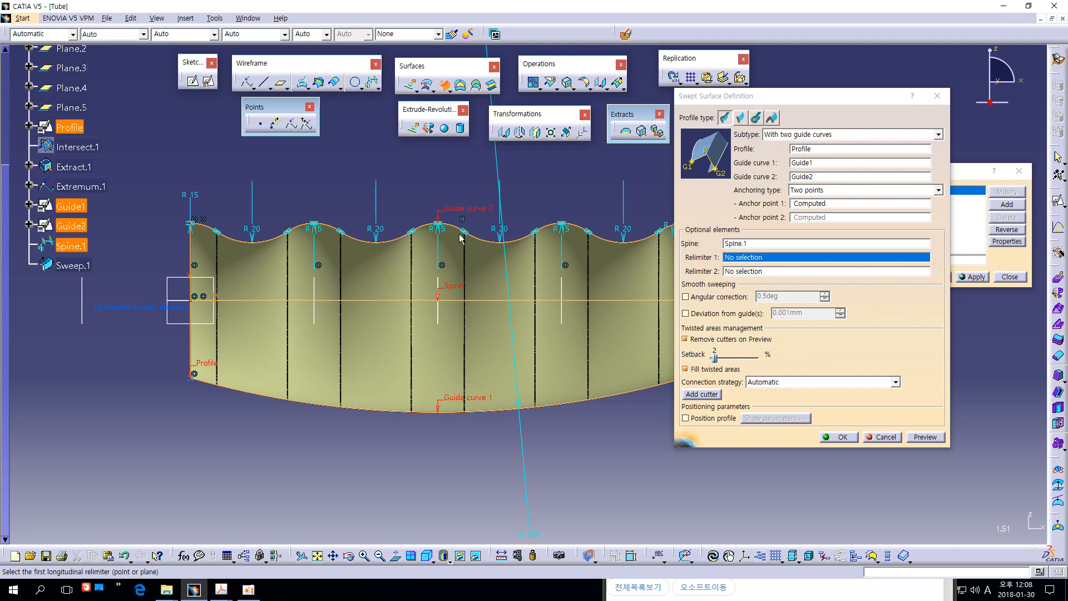
{"action": "middle_click_drag", "start_coordinate": [366, 280], "coordinate": [593, 423]}
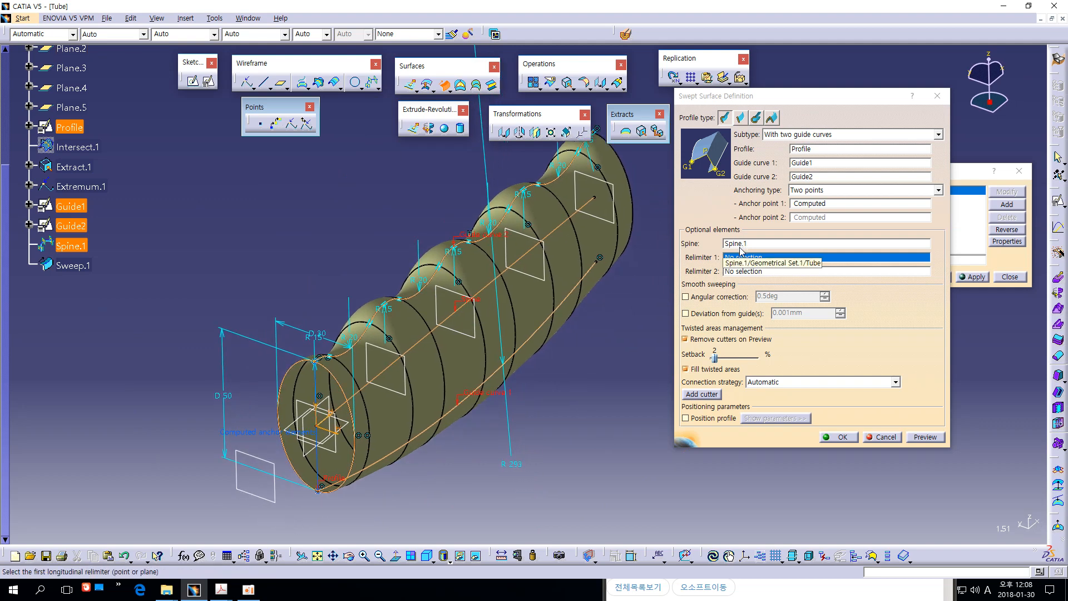
{"action": "left_click", "coordinate": [839, 438]}
Hide the Guide1 and Guide2 sketches, Extremum.1, Extract.1 and the spine curve
{"action": "middle_click_drag", "start_coordinate": [638, 397], "coordinate": [602, 379]}
{"action": "left_click", "coordinate": [79, 209]}
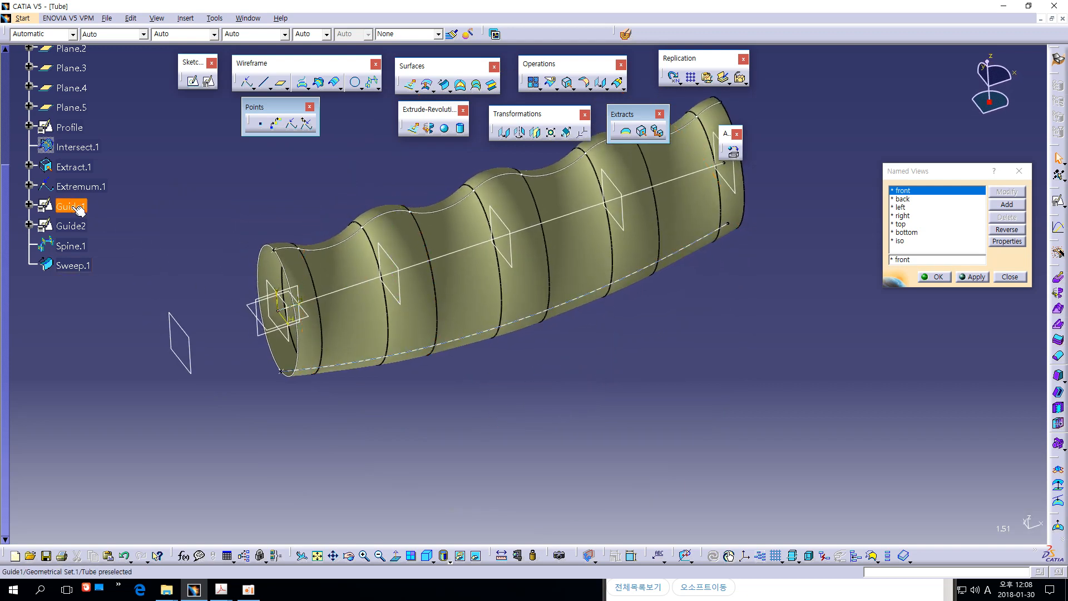
{"action": "key", "text": "space"}
{"action": "left_click", "coordinate": [79, 223]}
{"action": "key", "text": "space"}
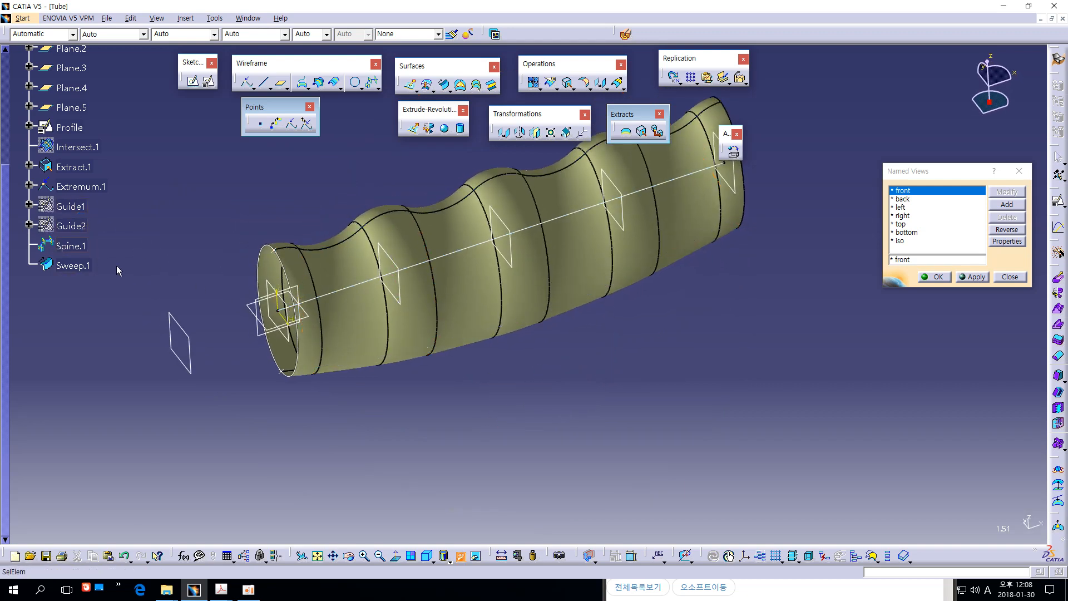
{"action": "left_click", "coordinate": [78, 187]}
{"action": "key", "text": "space"}
{"action": "left_click", "coordinate": [79, 166]}
{"action": "key", "text": "space"}
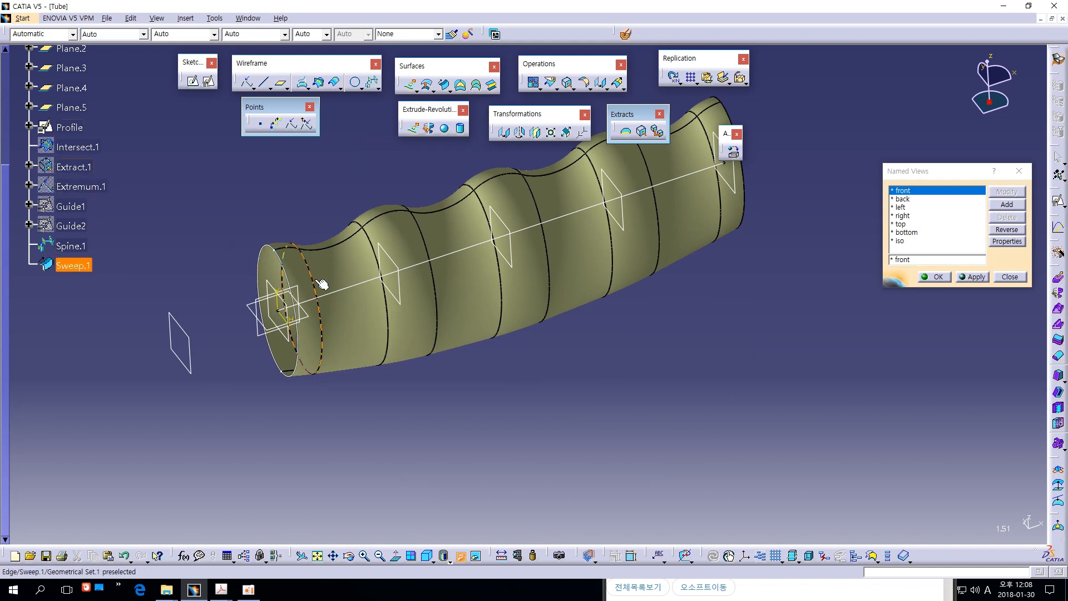
{"action": "left_click", "coordinate": [71, 245]}
{"action": "key", "text": "space"}
{"action": "middle_click_drag", "start_coordinate": [664, 338], "coordinate": [625, 270]}
{"action": "left_click", "coordinate": [554, 224]}
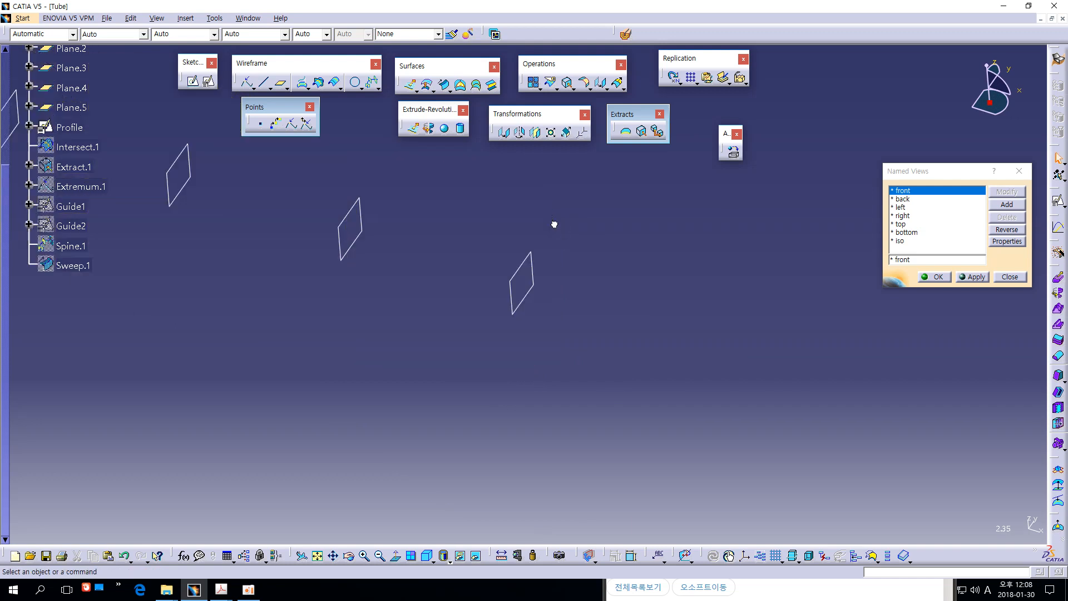
{"action": "key", "text": "ctrl+z"}
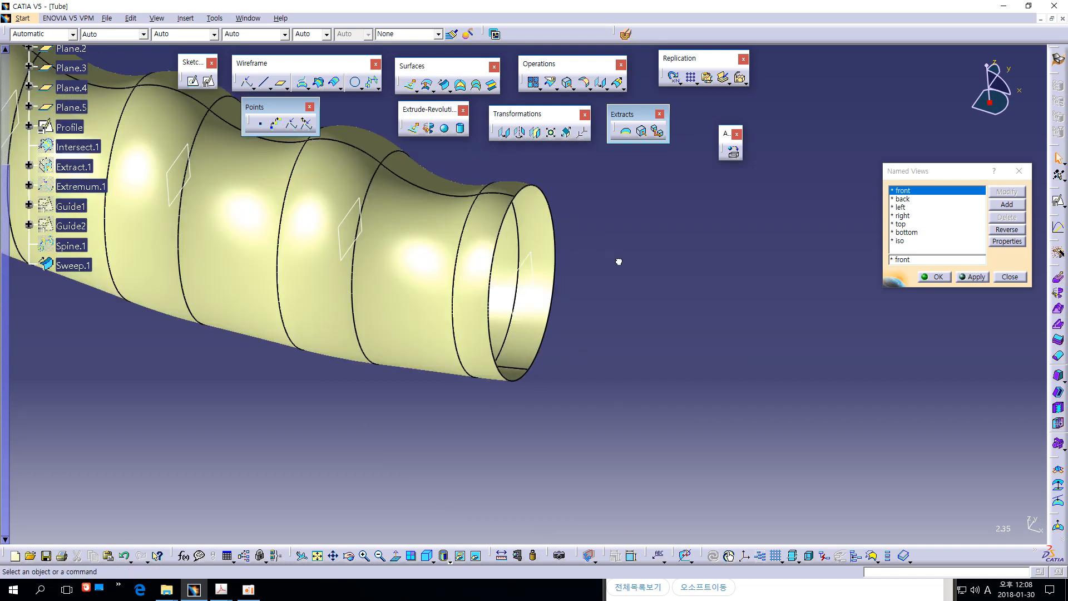
{"action": "left_click", "coordinate": [556, 247]}
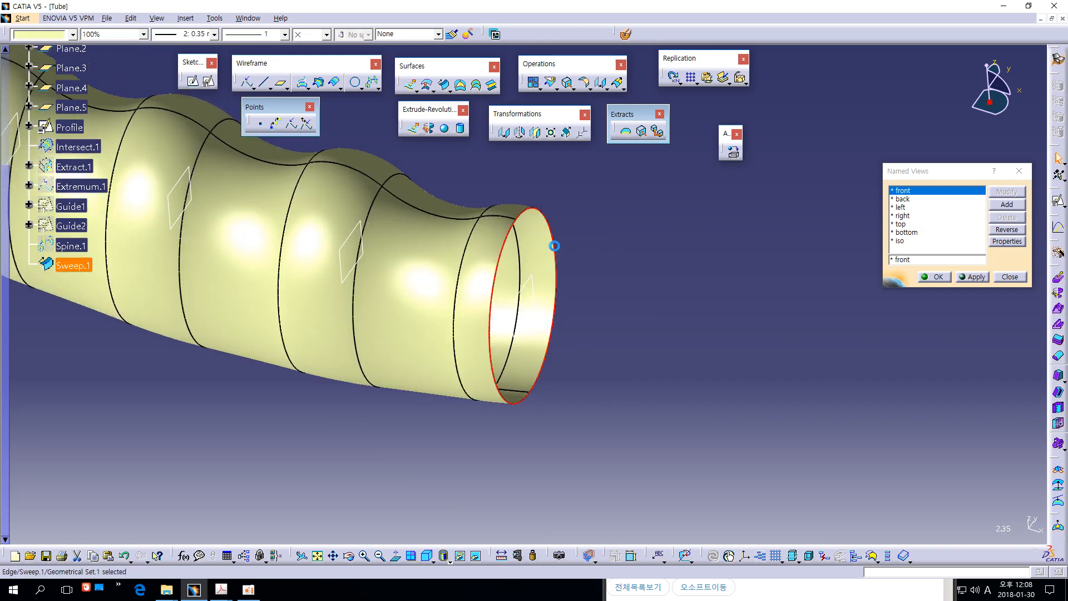
{"action": "left_click", "coordinate": [614, 284]}
{"action": "middle_click_drag", "start_coordinate": [614, 279], "coordinate": [576, 265]}
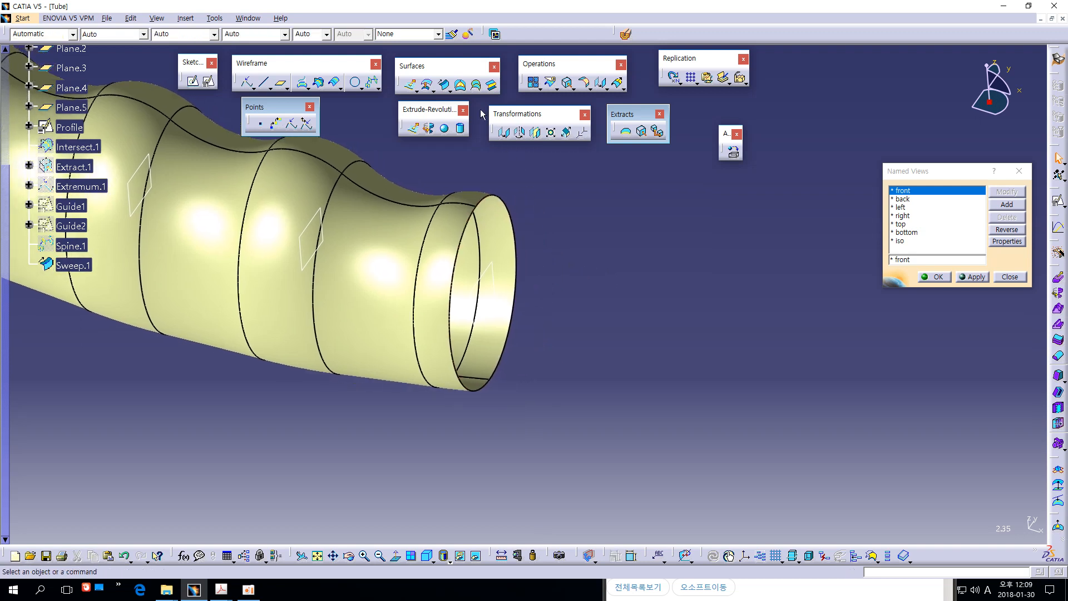
{"action": "left_click", "coordinate": [460, 85]}
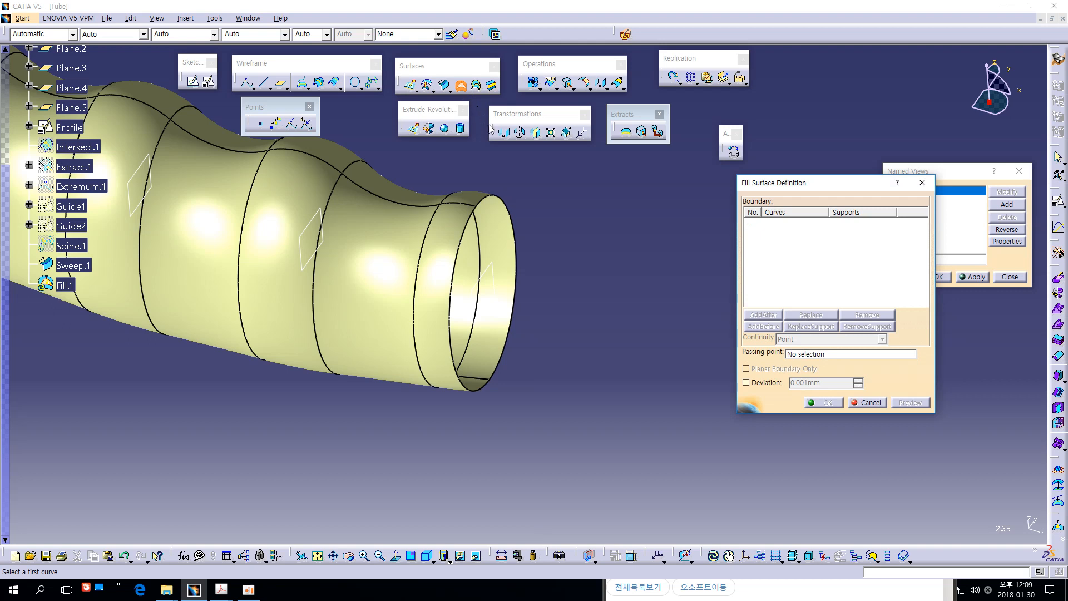
{"action": "left_click", "coordinate": [518, 224]}
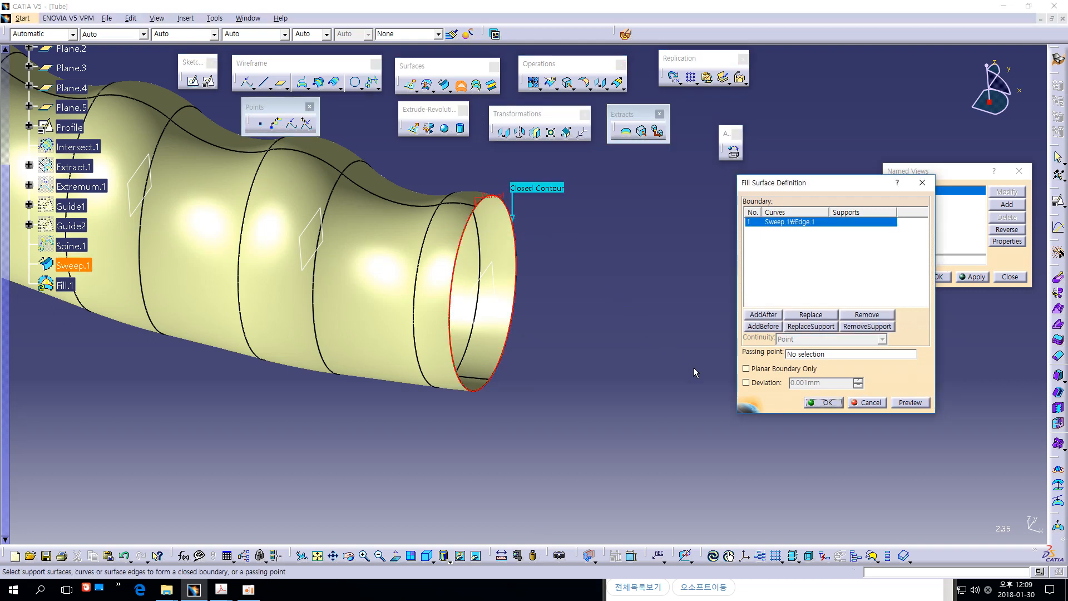
{"action": "left_click", "coordinate": [908, 407]}
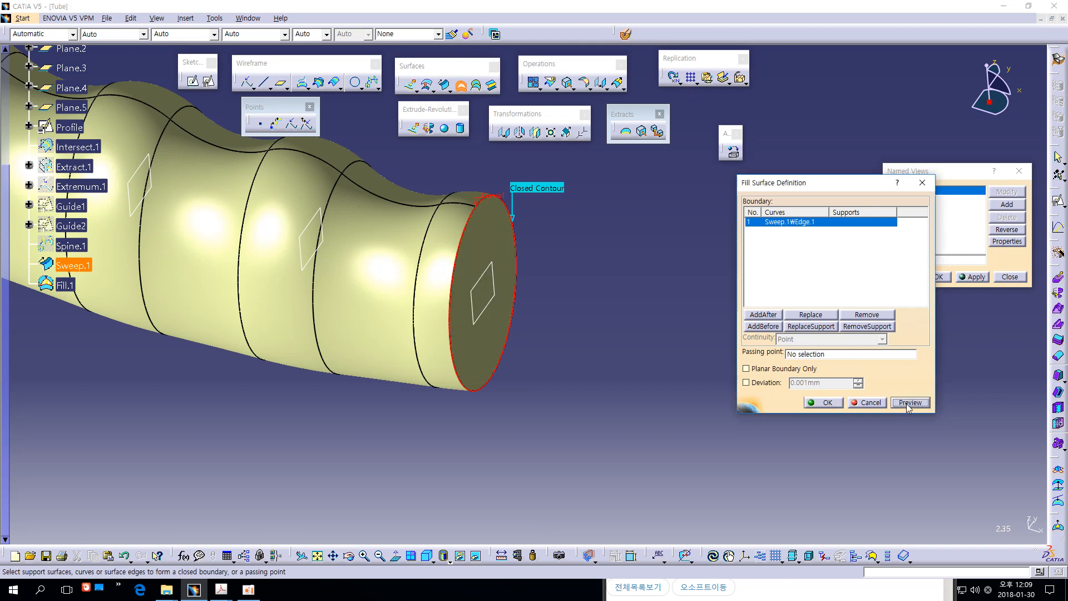
{"action": "left_click", "coordinate": [868, 402]}
Start a fill on the open edge at the tube's far end with Sweep.1 as tangent support, and preview its shape
{"action": "mouse_move", "coordinate": [670, 381]}
{"action": "middle_mouse_down"}
{"action": "mouse_move", "coordinate": [622, 376]}
{"action": "mouse_move", "coordinate": [607, 363]}
{"action": "middle_mouse_up"}
{"action": "left_click", "coordinate": [461, 85]}
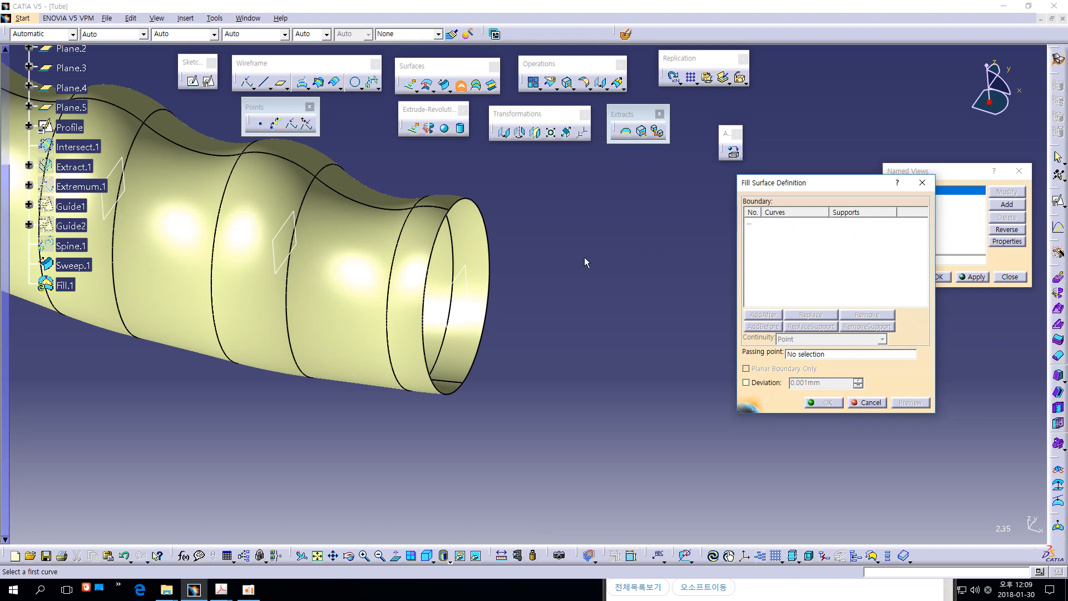
{"action": "left_click", "coordinate": [490, 254]}
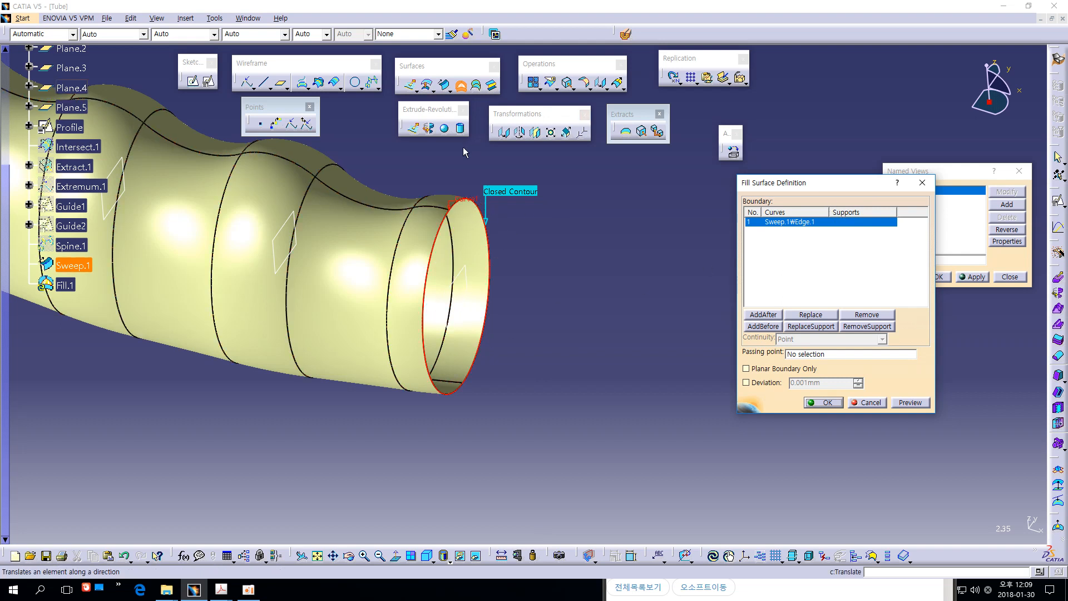
{"action": "left_click", "coordinate": [434, 225]}
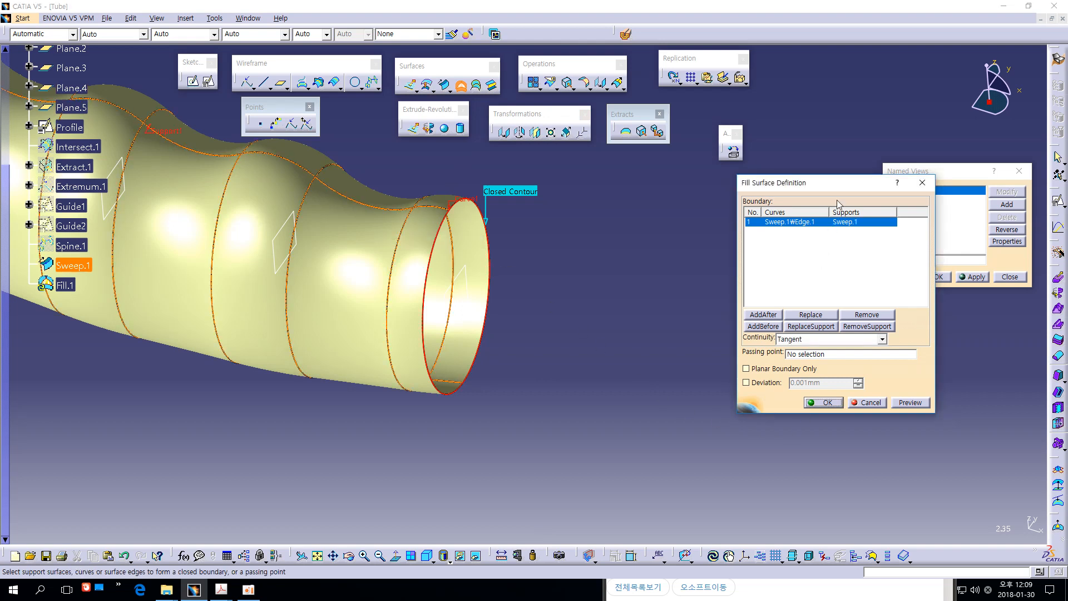
{"action": "left_click", "coordinate": [902, 404]}
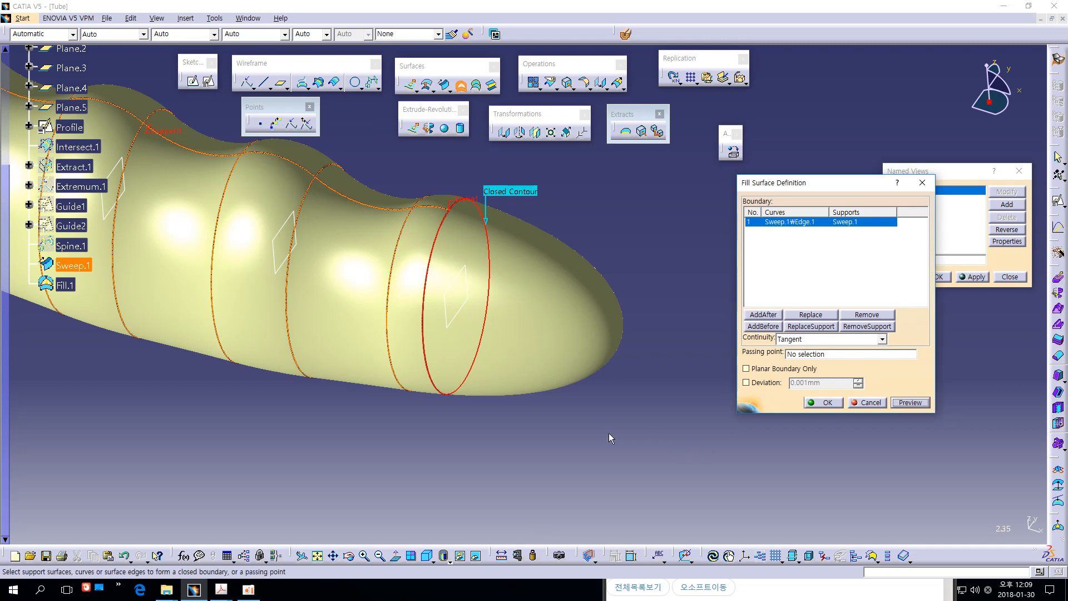
{"action": "middle_click_drag", "start_coordinate": [609, 433], "coordinate": [600, 409]}
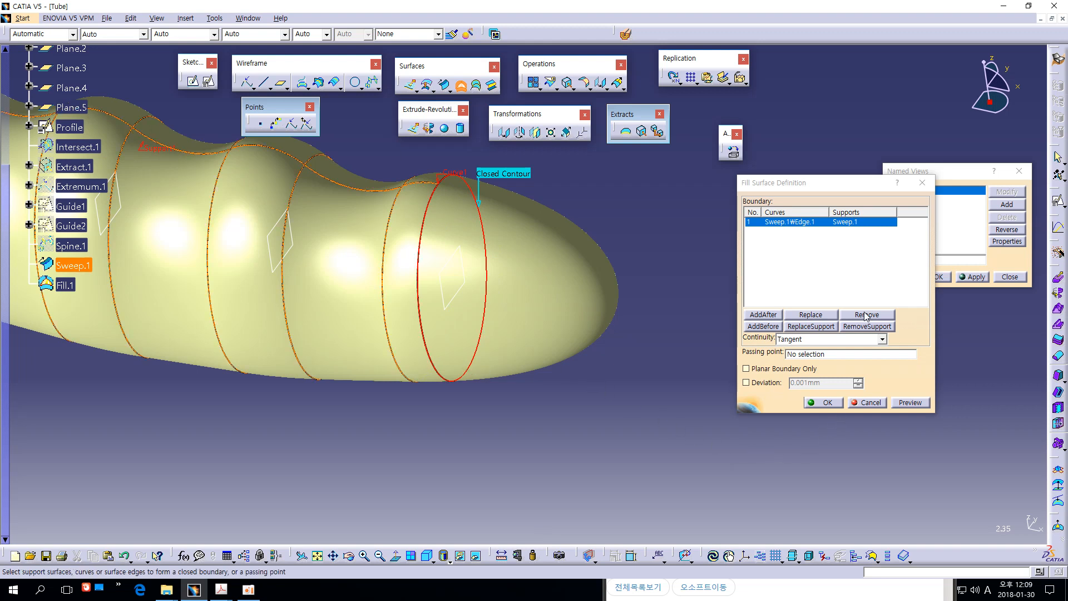
Remove the Sweep.1 support from the fill's boundary, preview the flat cap and create the fill
{"action": "left_click", "coordinate": [850, 223]}
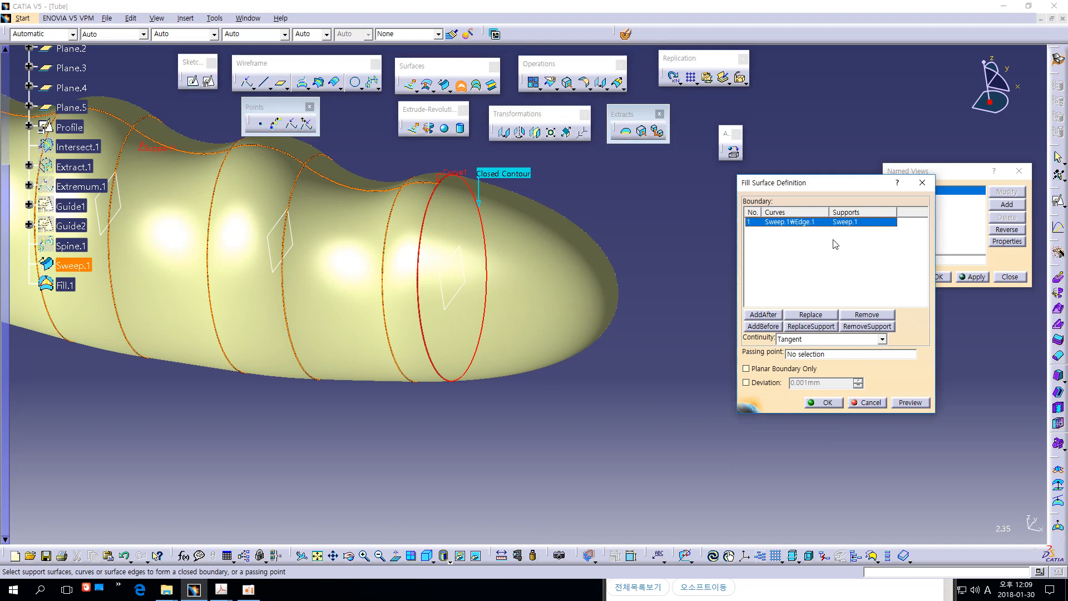
{"action": "left_click", "coordinate": [858, 329]}
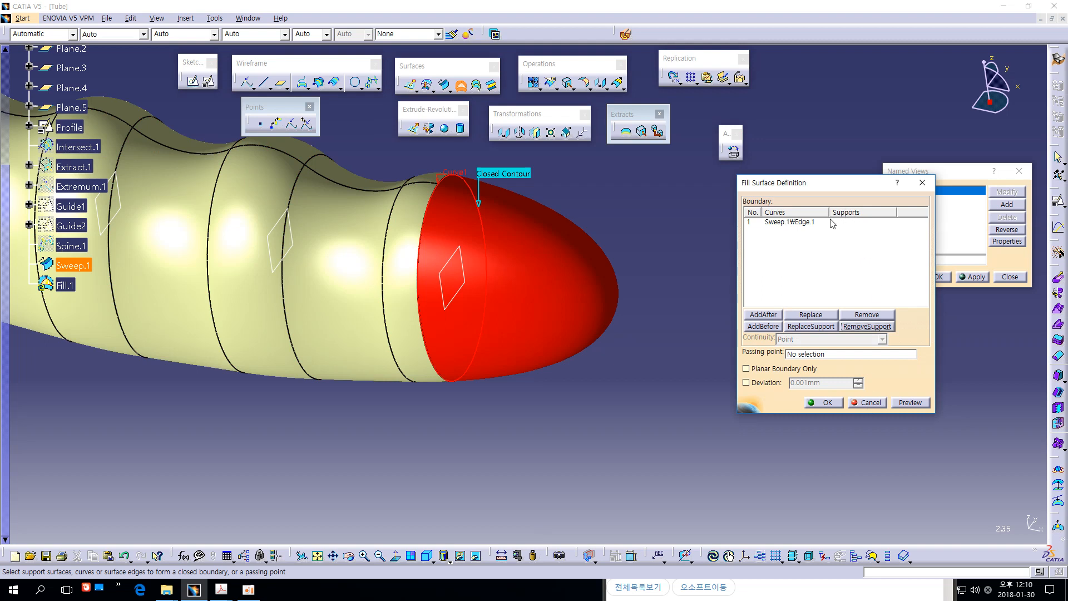
{"action": "left_click", "coordinate": [894, 404]}
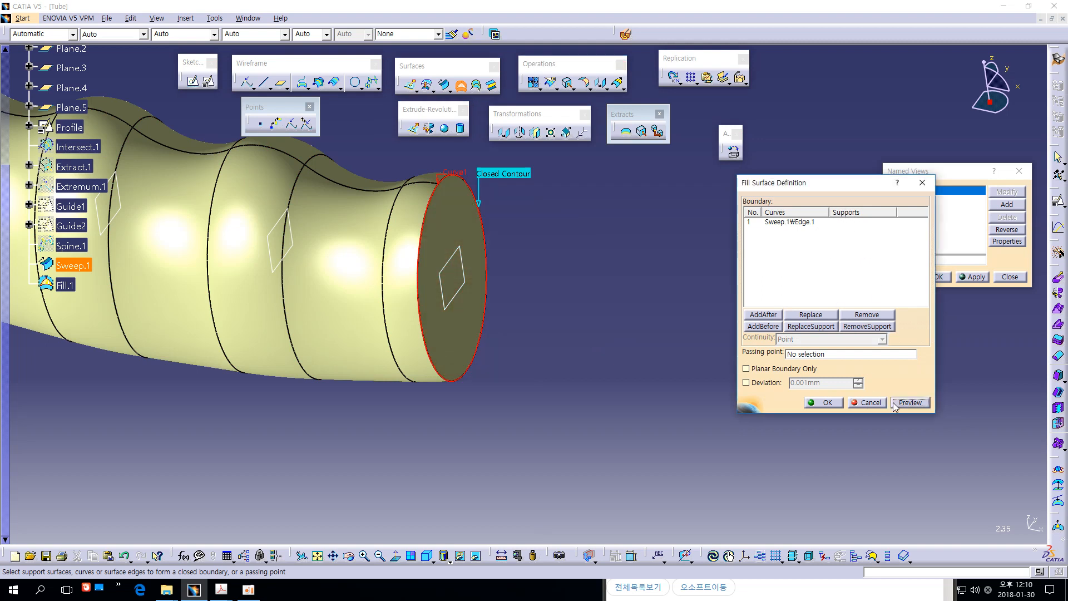
{"action": "left_click", "coordinate": [834, 403]}
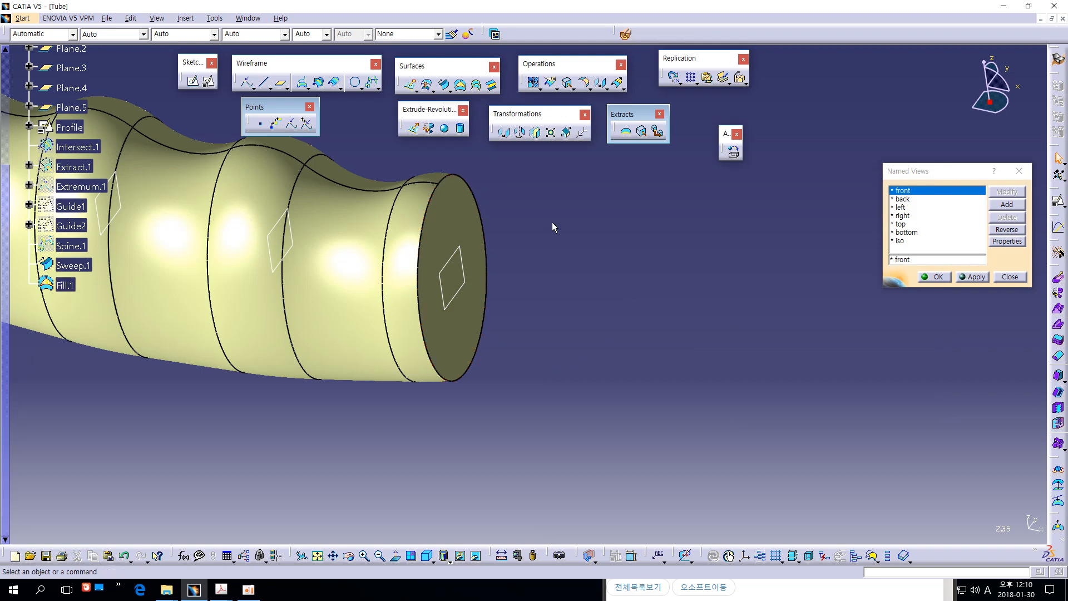
Close the tube's other open end with a fill bounded by the Profile sketch, and hide the Profile sketch
{"action": "middle_click_drag", "start_coordinate": [553, 227], "coordinate": [535, 359]}
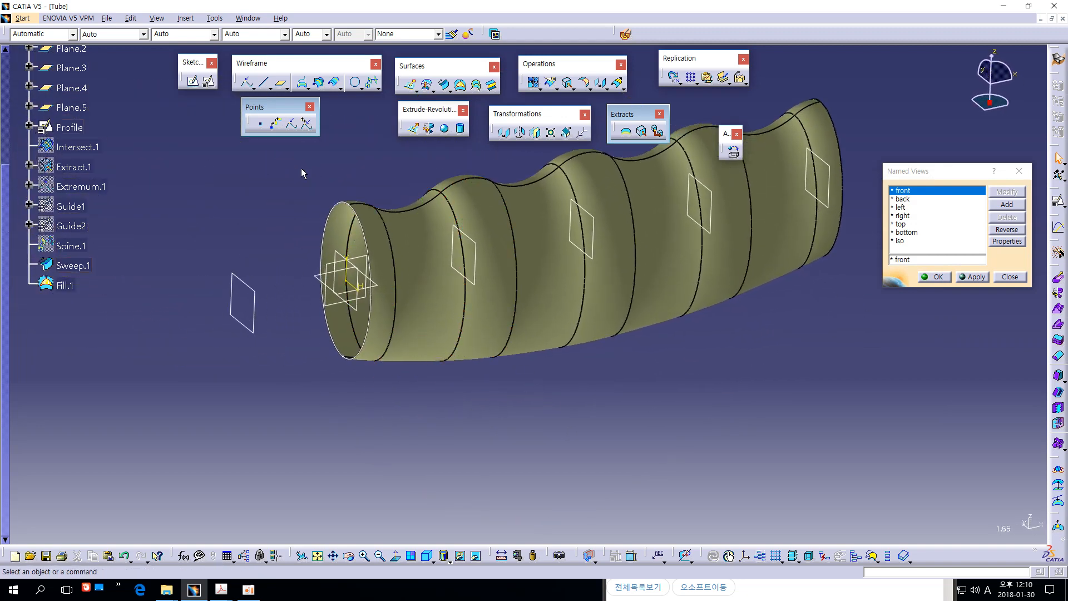
{"action": "middle_click_drag", "start_coordinate": [332, 168], "coordinate": [346, 180]}
{"action": "left_click", "coordinate": [458, 84]}
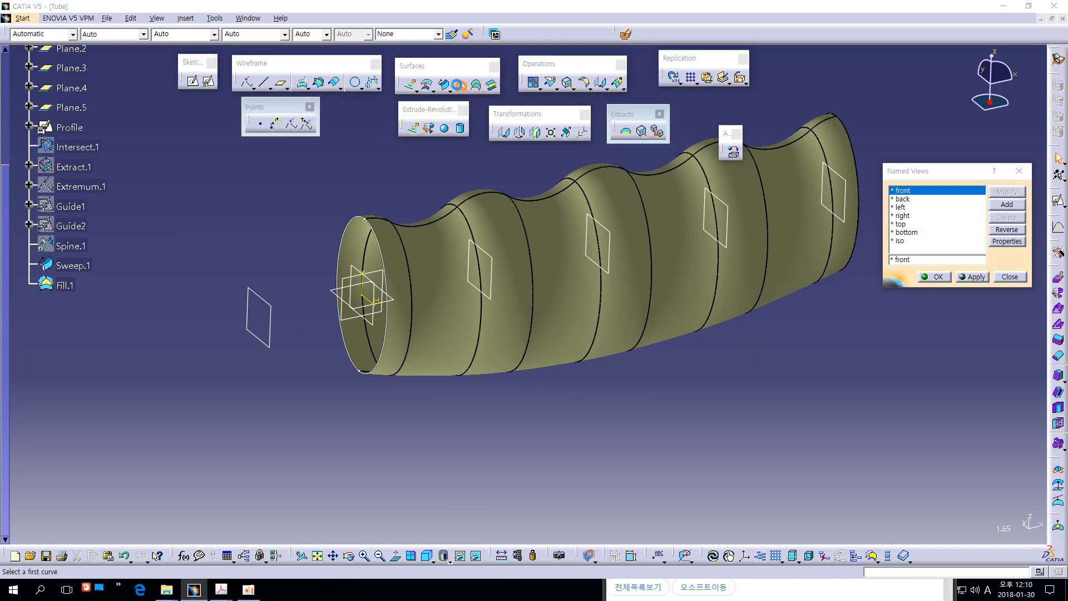
{"action": "left_click", "coordinate": [355, 221]}
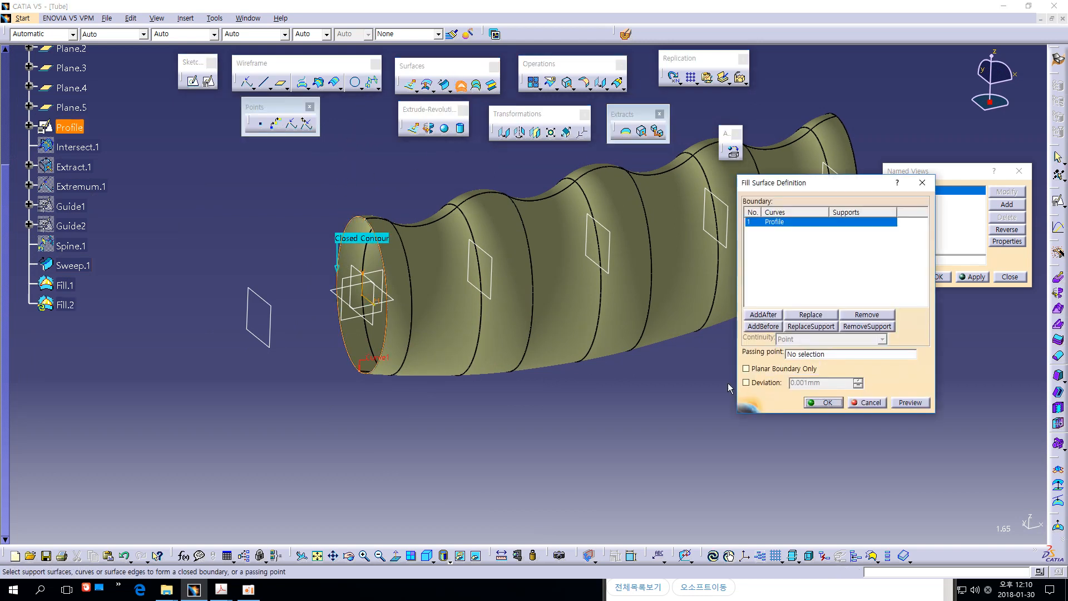
{"action": "left_click", "coordinate": [816, 404]}
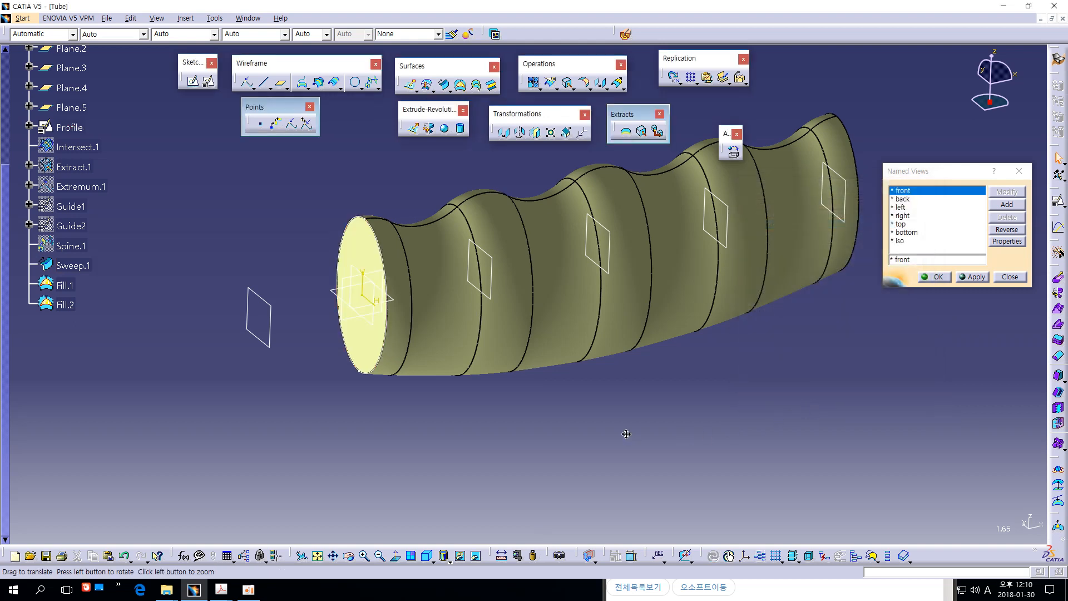
{"action": "middle_click_drag", "start_coordinate": [627, 434], "coordinate": [625, 441]}
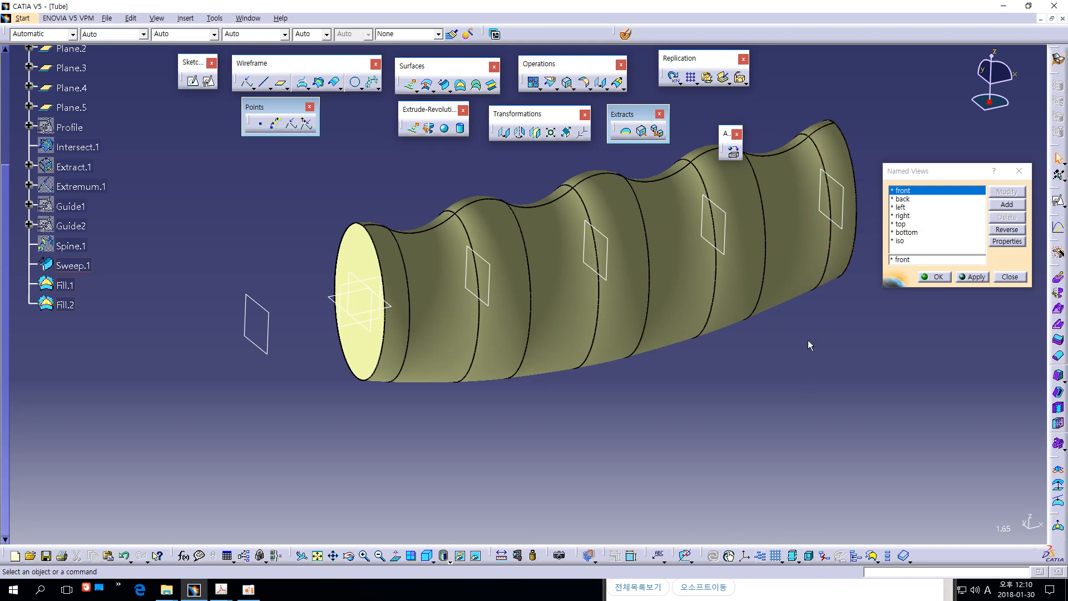
{"action": "middle_click_drag", "start_coordinate": [766, 331], "coordinate": [735, 358]}
Switch to tube_05.pdf in Acrobat, mark the wavy body's outline and the small Ø20 cylinder by hand, and return to CATIA
{"action": "key", "text": "alt+Tab"}
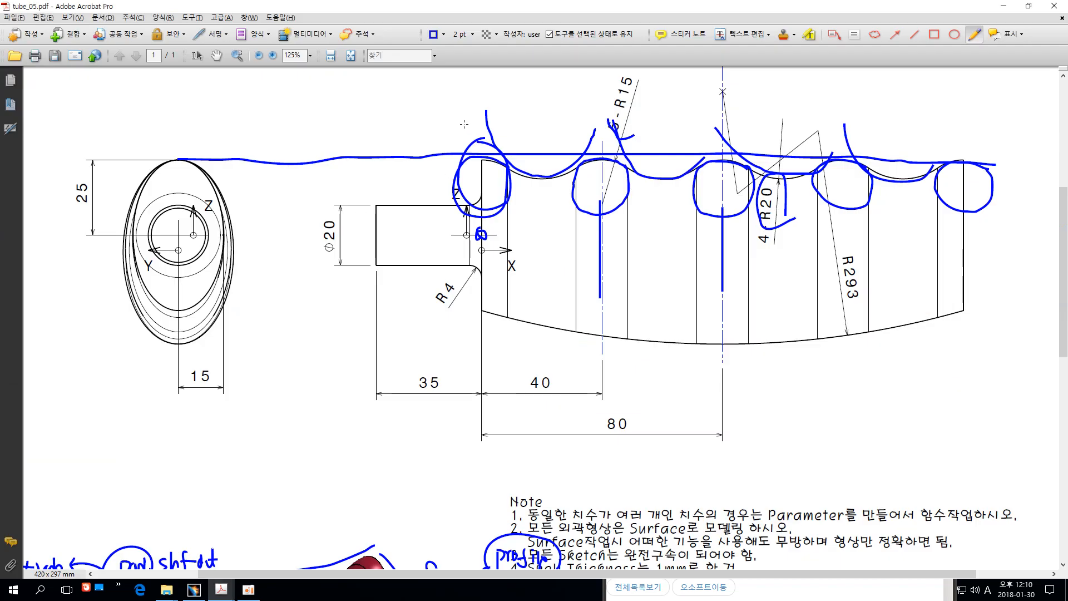
{"action": "mouse_move", "coordinate": [484, 95]}
{"action": "left_mouse_down"}
{"action": "mouse_move", "coordinate": [477, 215]}
{"action": "mouse_move", "coordinate": [526, 328]}
{"action": "mouse_move", "coordinate": [894, 346]}
{"action": "mouse_move", "coordinate": [970, 165]}
{"action": "mouse_move", "coordinate": [804, 140]}
{"action": "mouse_move", "coordinate": [623, 138]}
{"action": "left_mouse_up"}
{"action": "mouse_move", "coordinate": [439, 195]}
{"action": "left_mouse_down"}
{"action": "mouse_move", "coordinate": [406, 192]}
{"action": "mouse_move", "coordinate": [361, 254]}
{"action": "mouse_move", "coordinate": [483, 259]}
{"action": "mouse_move", "coordinate": [406, 183]}
{"action": "mouse_move", "coordinate": [355, 230]}
{"action": "mouse_move", "coordinate": [437, 254]}
{"action": "mouse_move", "coordinate": [443, 229]}
{"action": "left_mouse_up"}
{"action": "key", "text": "alt+Tab"}
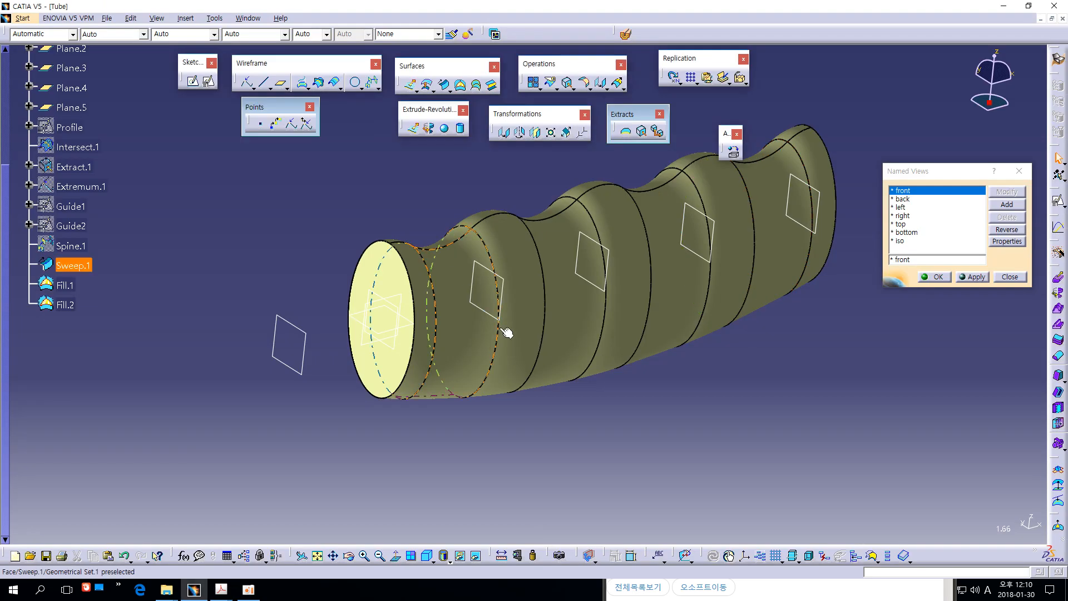
Create a positioned sketch on Plane.5 with its horizontal direction reversed, working in the left view
{"action": "left_click", "coordinate": [904, 208]}
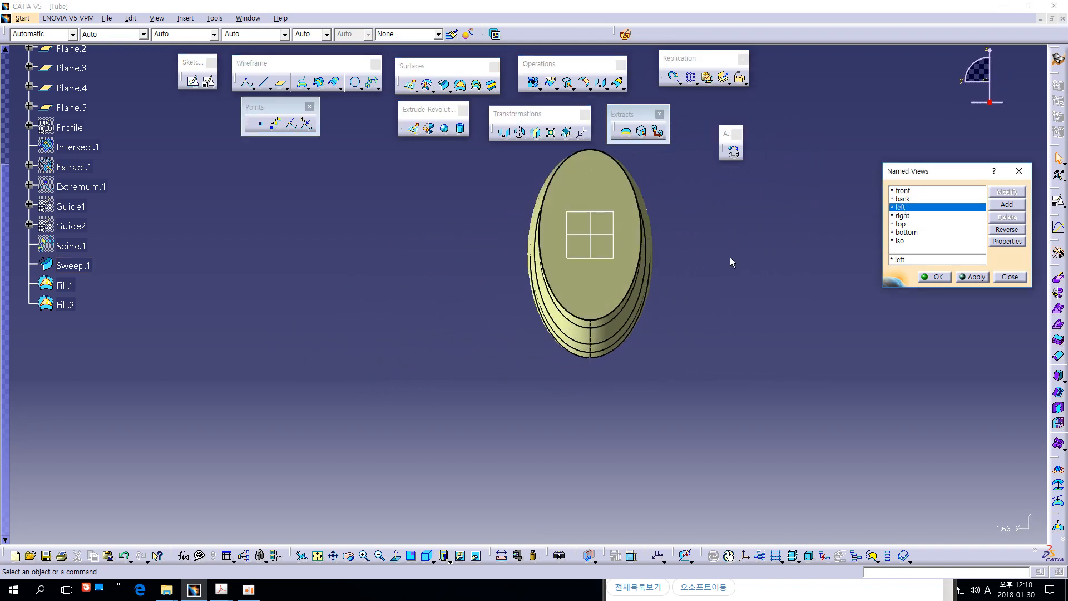
{"action": "scroll", "coordinate": [151, 330], "scroll_direction": "up", "scroll_amount": 3}
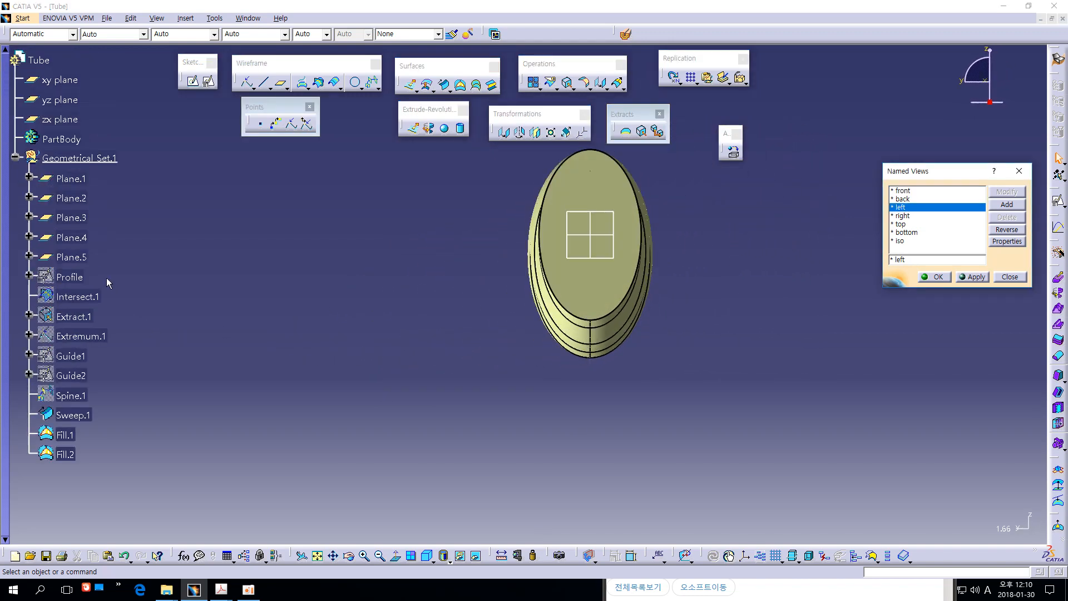
{"action": "left_click", "coordinate": [89, 260]}
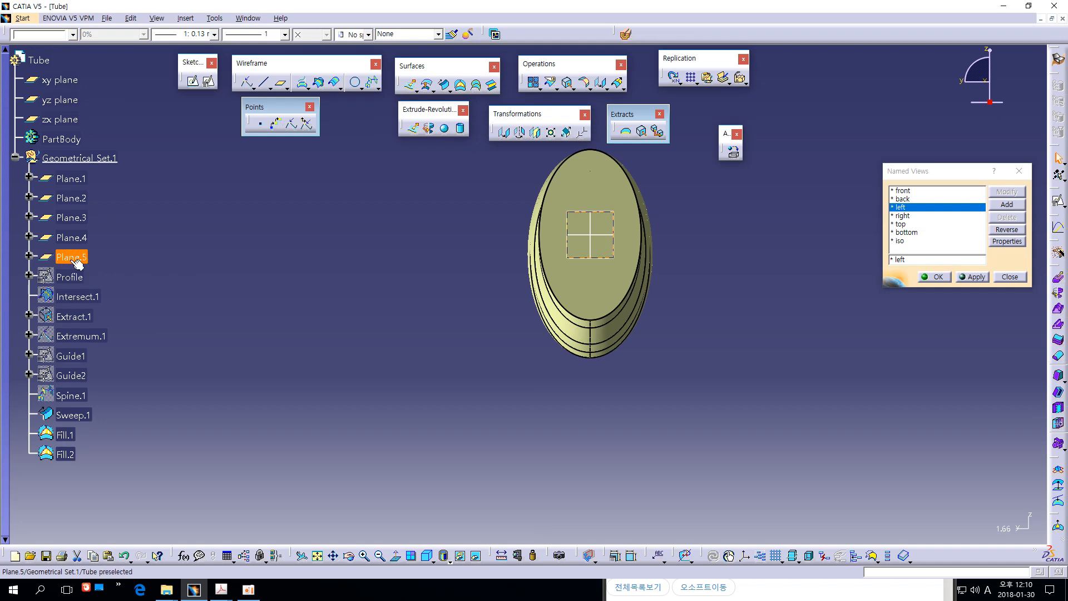
{"action": "middle_click_drag", "start_coordinate": [668, 231], "coordinate": [299, 288]}
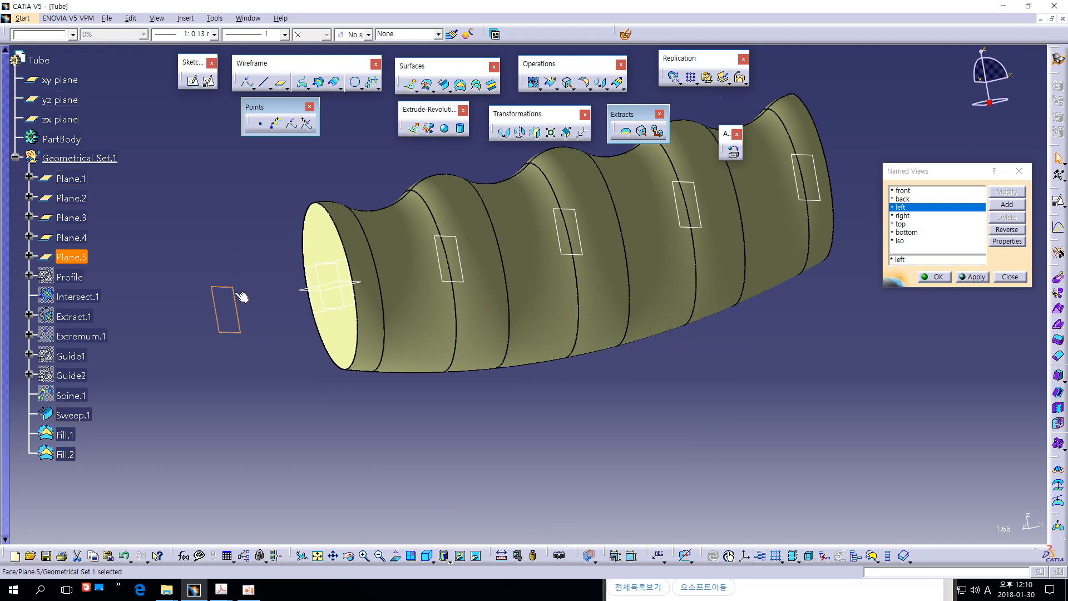
{"action": "left_click", "coordinate": [913, 208]}
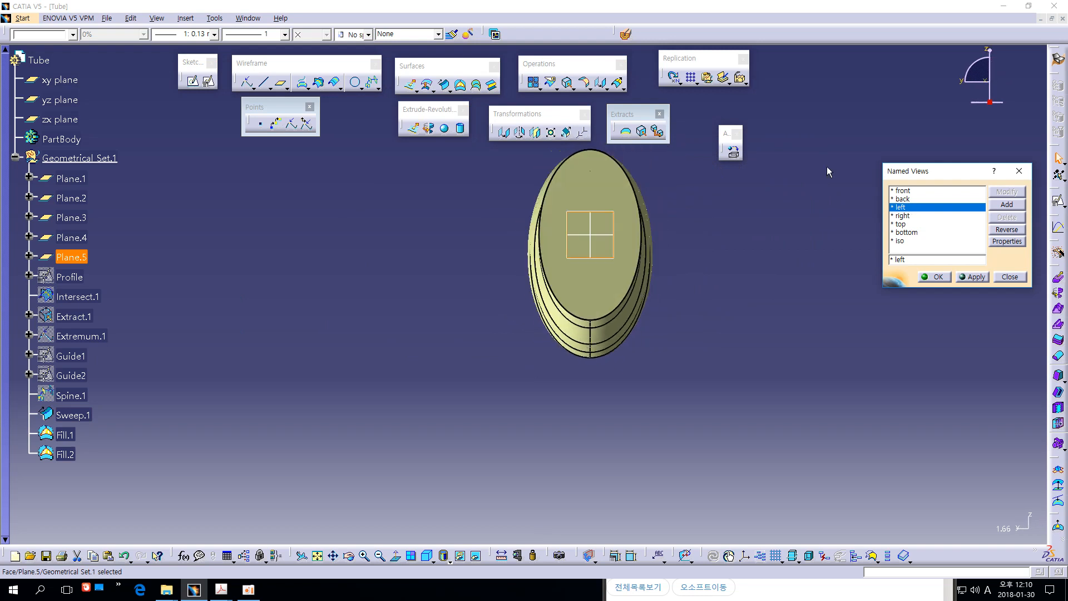
{"action": "left_click", "coordinate": [208, 81]}
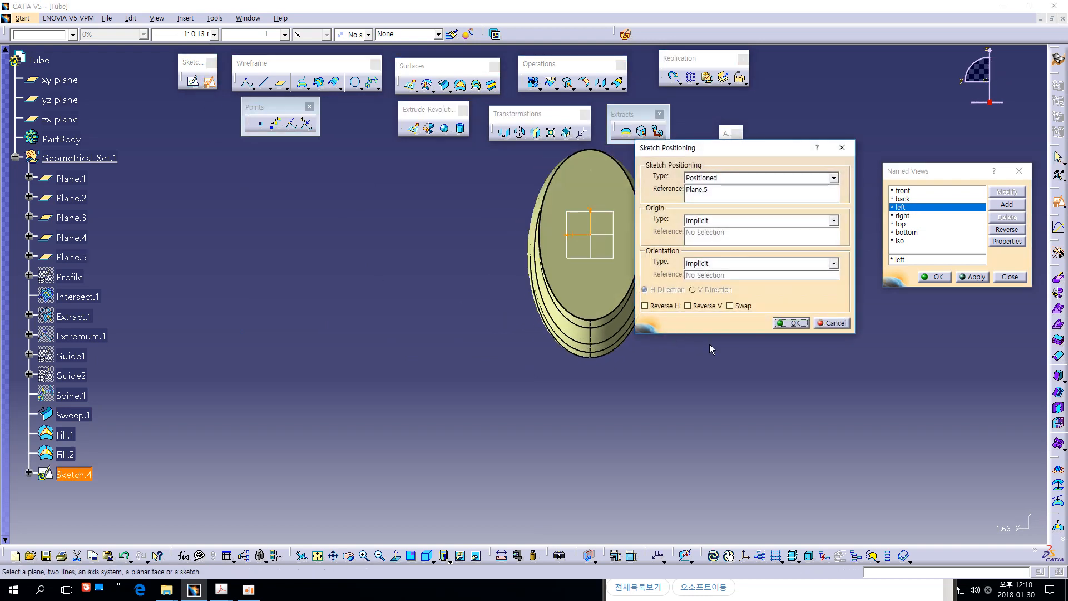
{"action": "middle_click_drag", "start_coordinate": [655, 453], "coordinate": [597, 501]}
{"action": "left_click", "coordinate": [663, 307]}
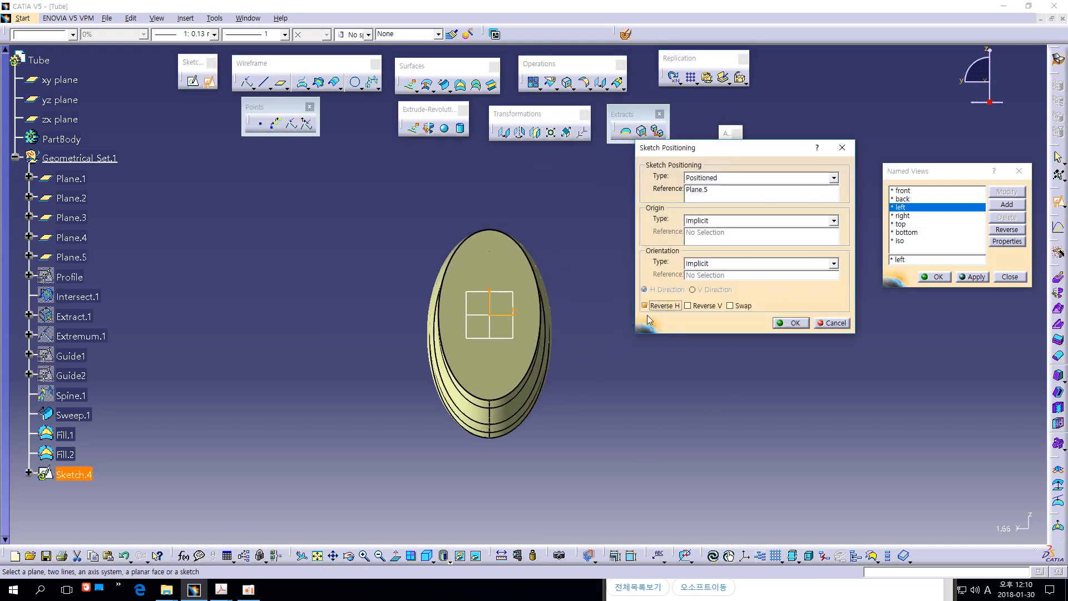
{"action": "left_click", "coordinate": [790, 323]}
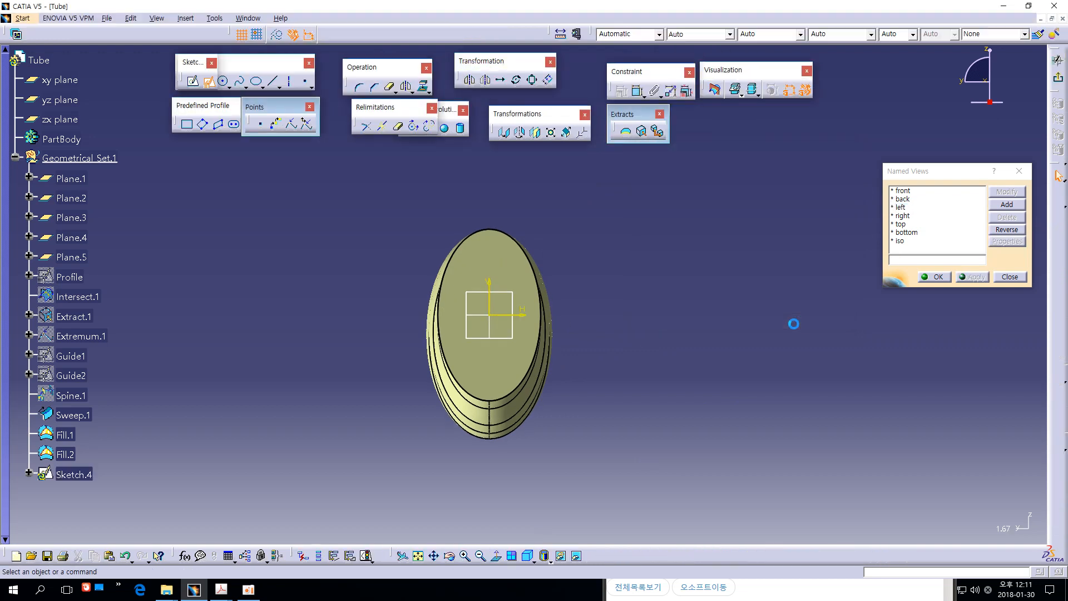
Sketch a circle of about 8.35 mm radius centred on the sketch origin
{"action": "left_click", "coordinate": [222, 81]}
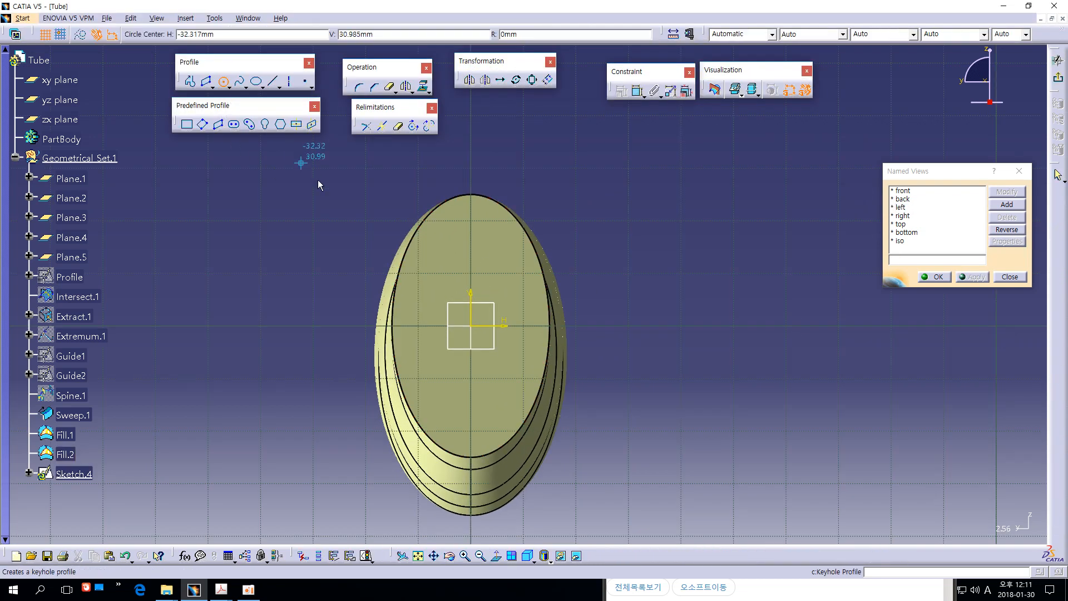
{"action": "left_click", "coordinate": [470, 327]}
{"action": "left_click", "coordinate": [499, 370]}
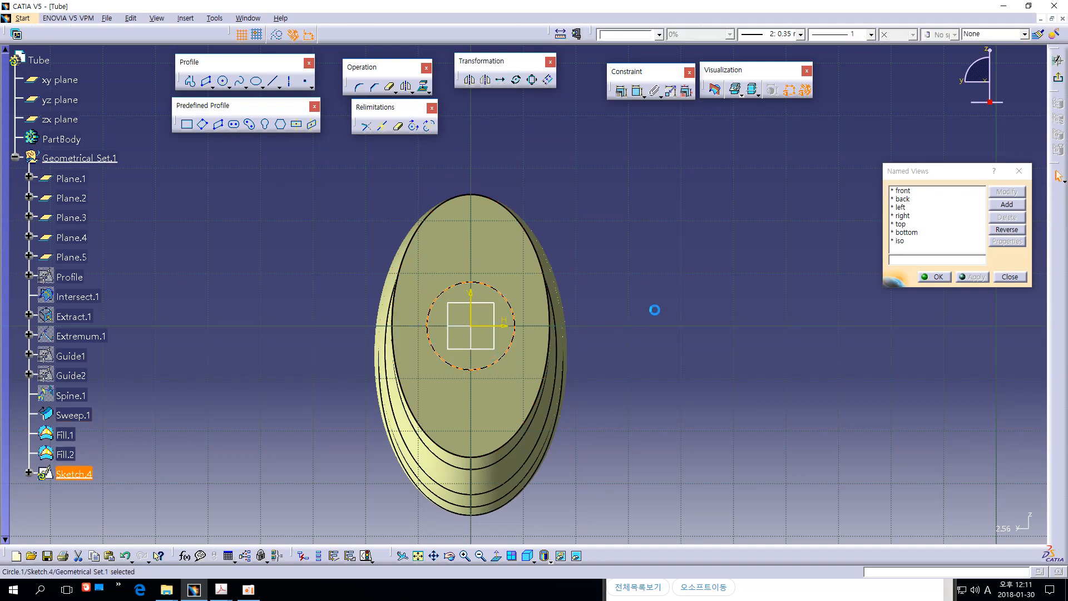
Check the neck diameter in tube_05.pdf, then constrain the circle as a diameter of 20 mm in CATIA
{"action": "key", "text": "alt+Tab"}
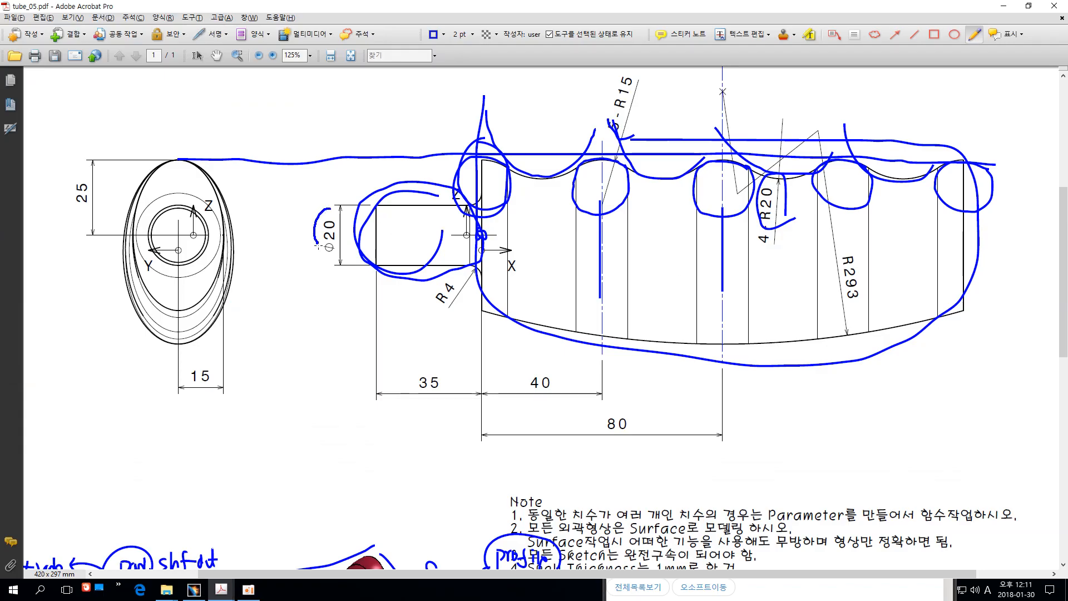
{"action": "key", "text": "alt+Tab"}
{"action": "left_click", "coordinate": [637, 91]}
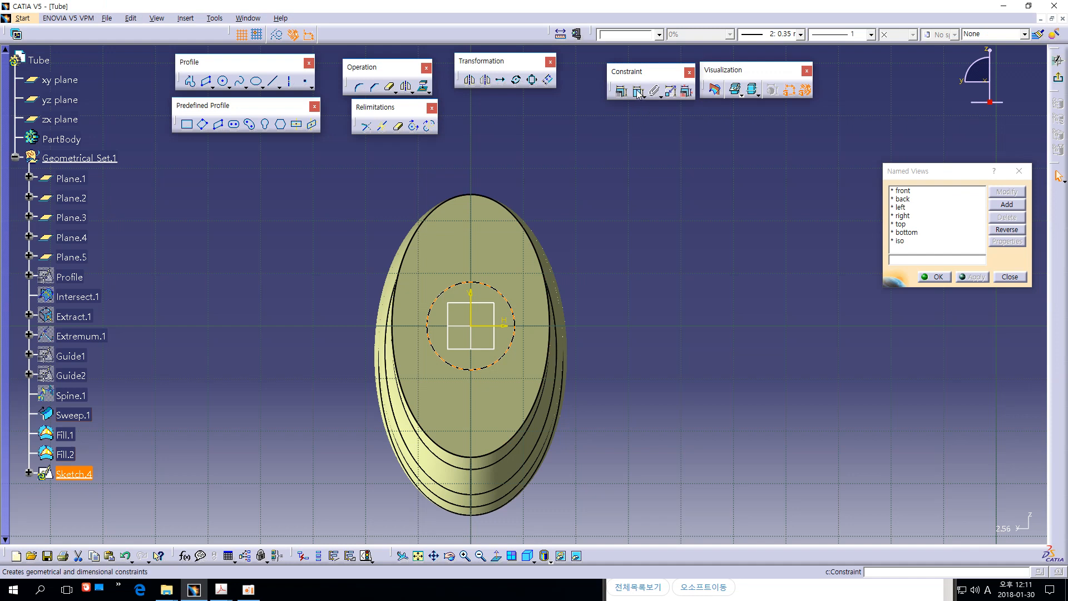
{"action": "left_click", "coordinate": [605, 236]}
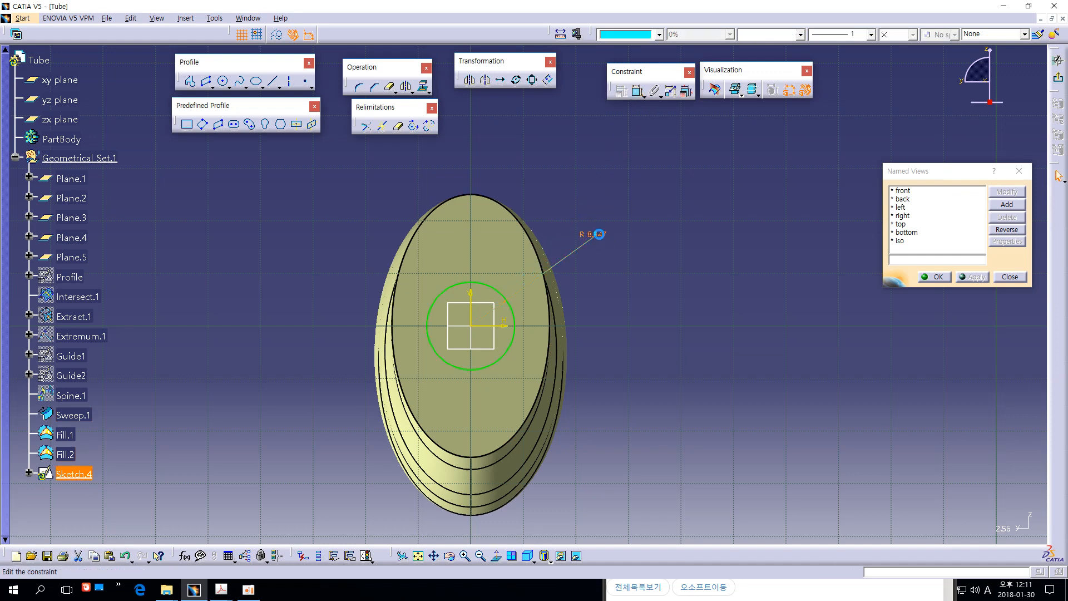
{"action": "double_click", "coordinate": [593, 234]}
{"action": "left_click", "coordinate": [636, 177]}
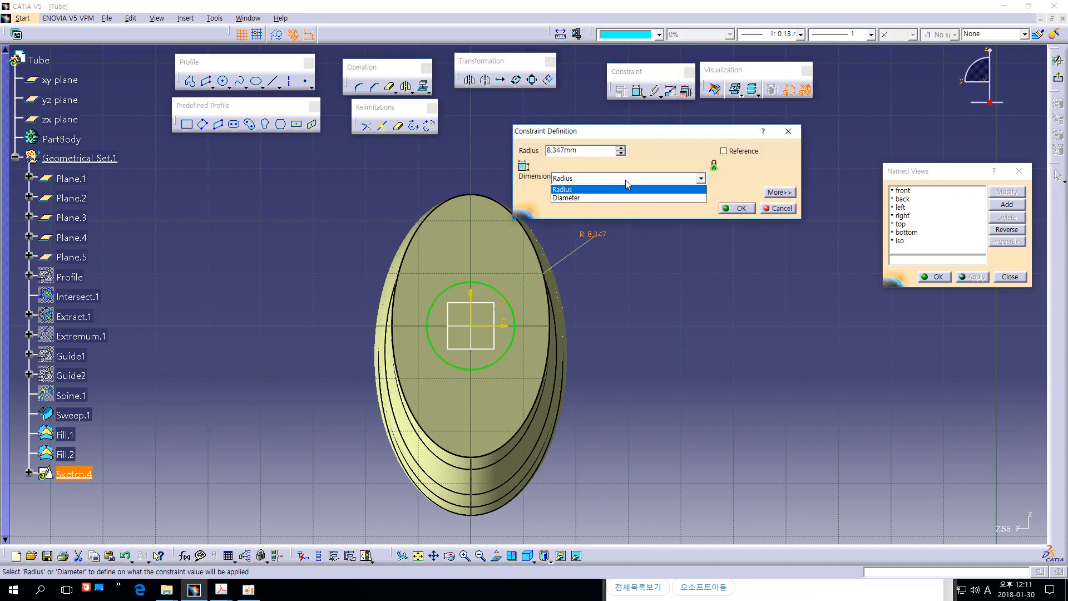
{"action": "left_click", "coordinate": [595, 198]}
{"action": "type", "text": "20"}
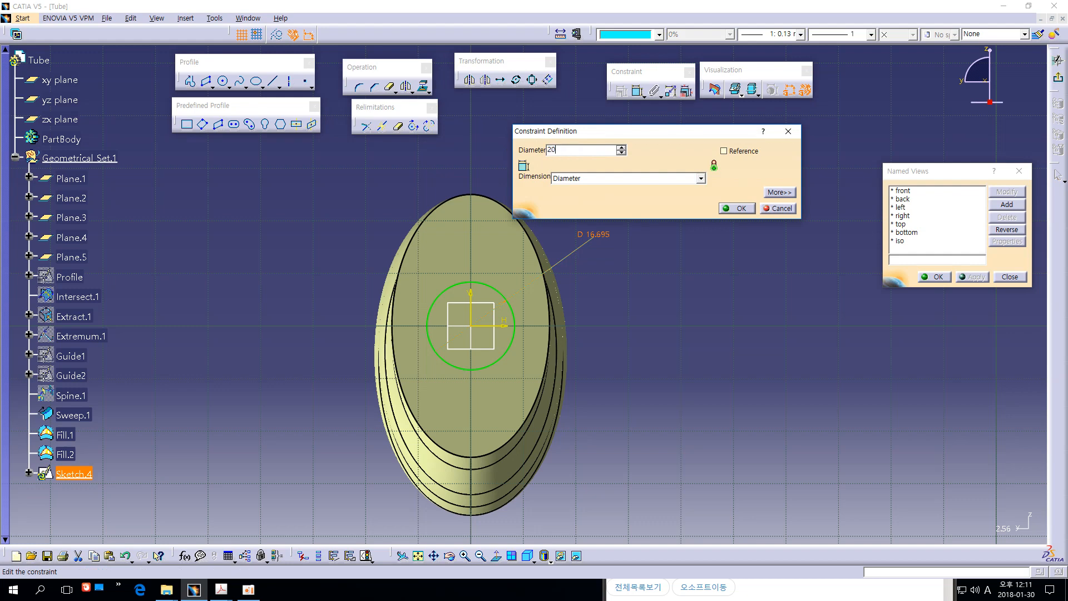
{"action": "key", "text": "Return"}
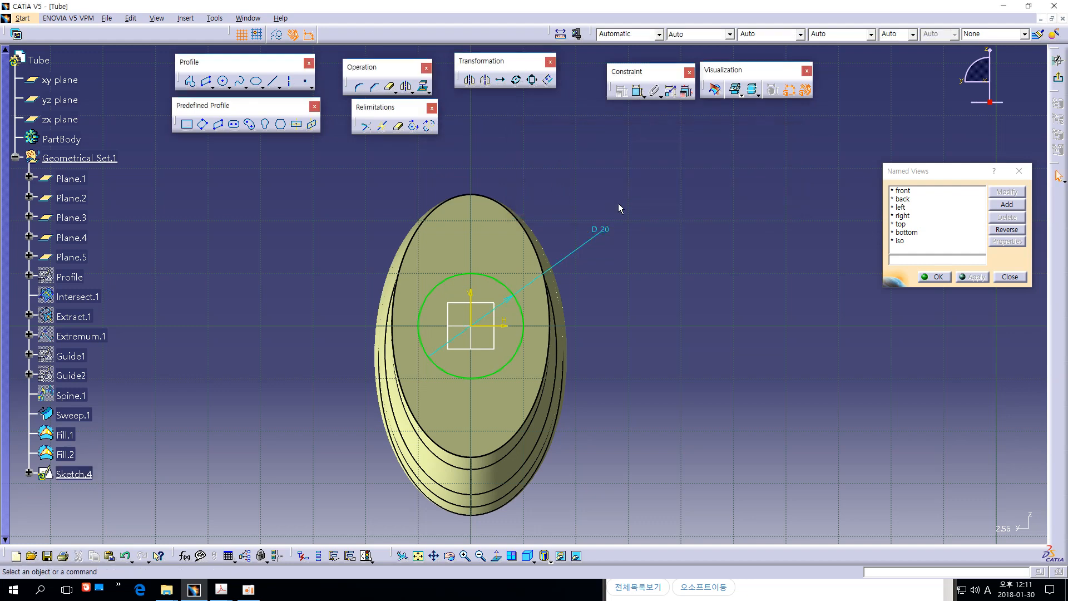
Exit the circle sketch, switch to the front view, and mark by hand the neck's path towards the body
{"action": "middle_click_drag", "start_coordinate": [663, 213], "coordinate": [669, 193], "text": "ctrl"}
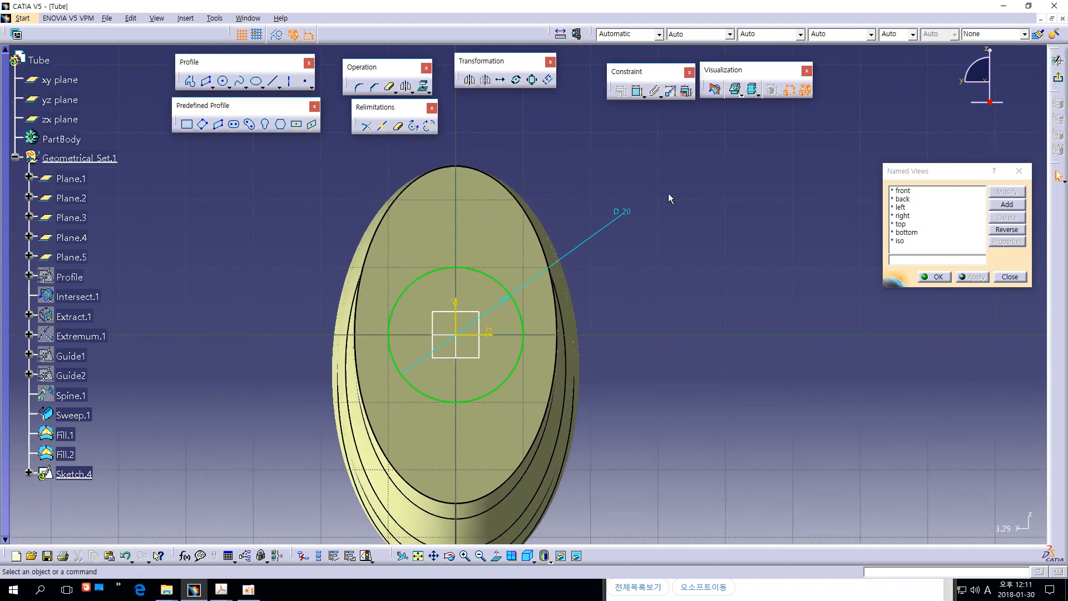
{"action": "left_click", "coordinate": [1058, 81]}
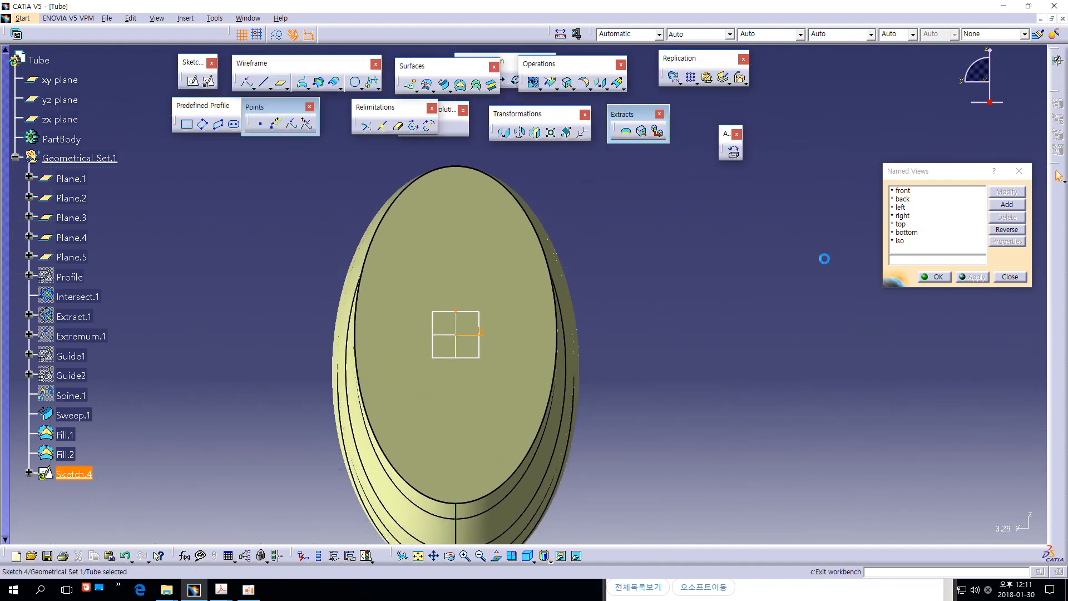
{"action": "left_click", "coordinate": [903, 191]}
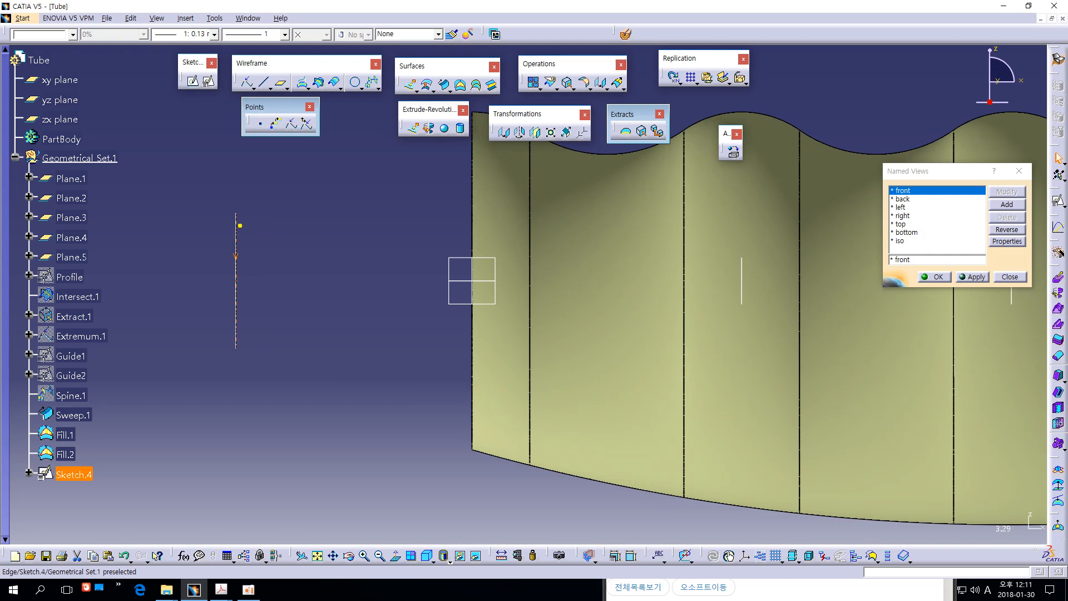
{"action": "left_click_drag", "start_coordinate": [248, 216], "coordinate": [460, 215]}
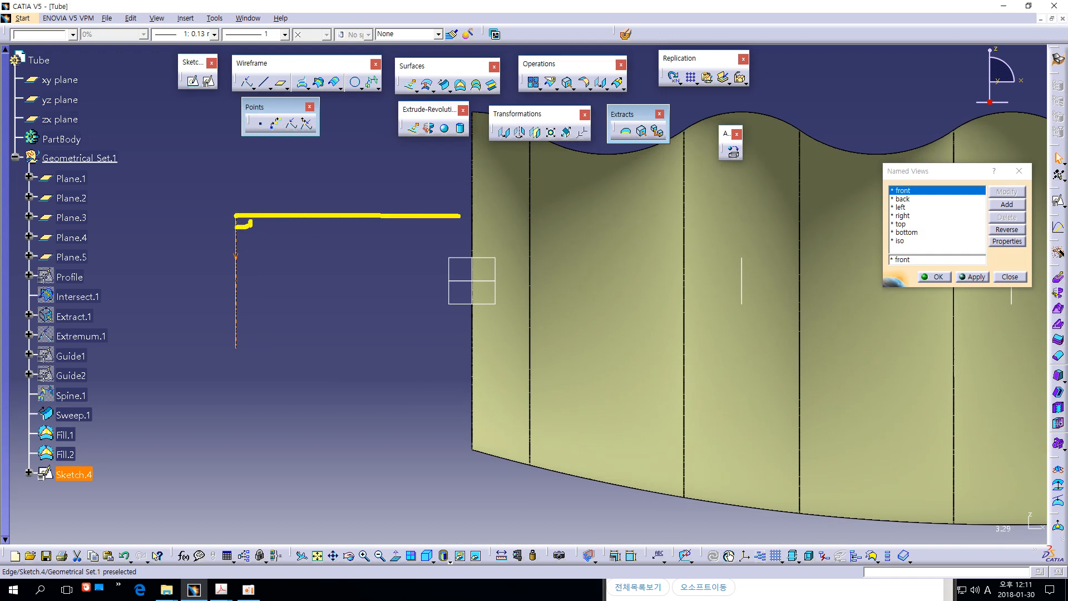
{"action": "key", "text": "Escape"}
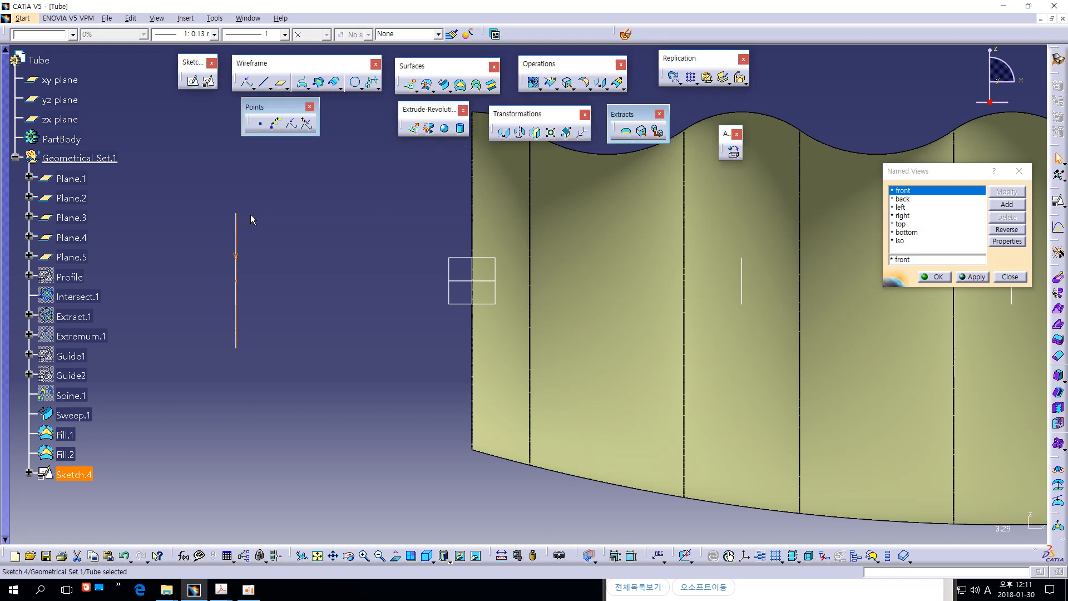
Start a surface extrusion of the circle sketch and reverse its direction towards the wavy body
{"action": "left_click", "coordinate": [412, 85]}
{"action": "middle_click_drag", "start_coordinate": [272, 213], "coordinate": [379, 204]}
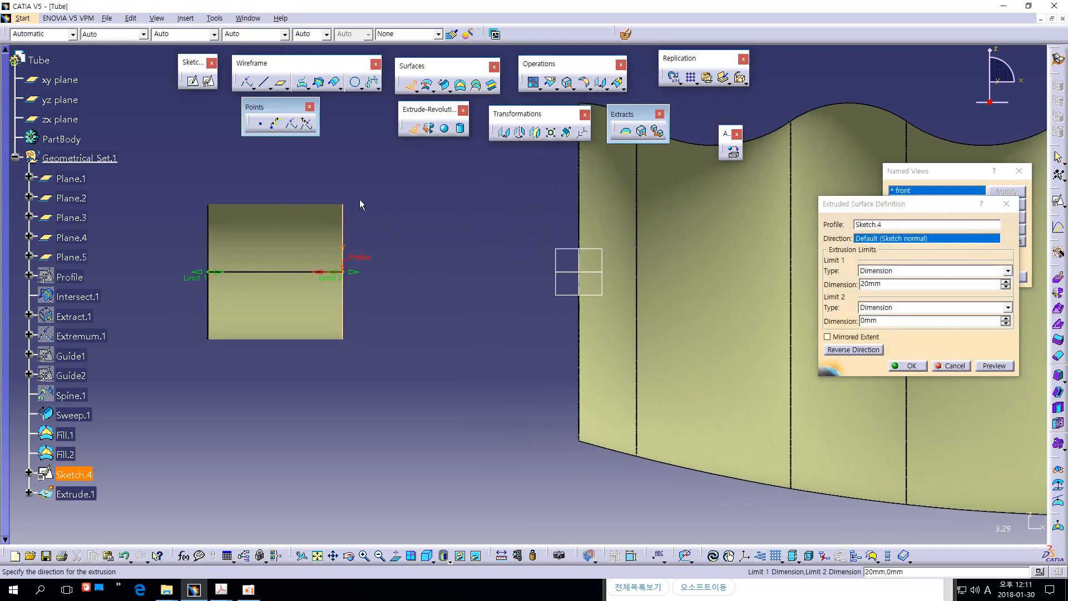
{"action": "left_click", "coordinate": [868, 349]}
{"action": "middle_click_drag", "start_coordinate": [486, 438], "coordinate": [371, 440]}
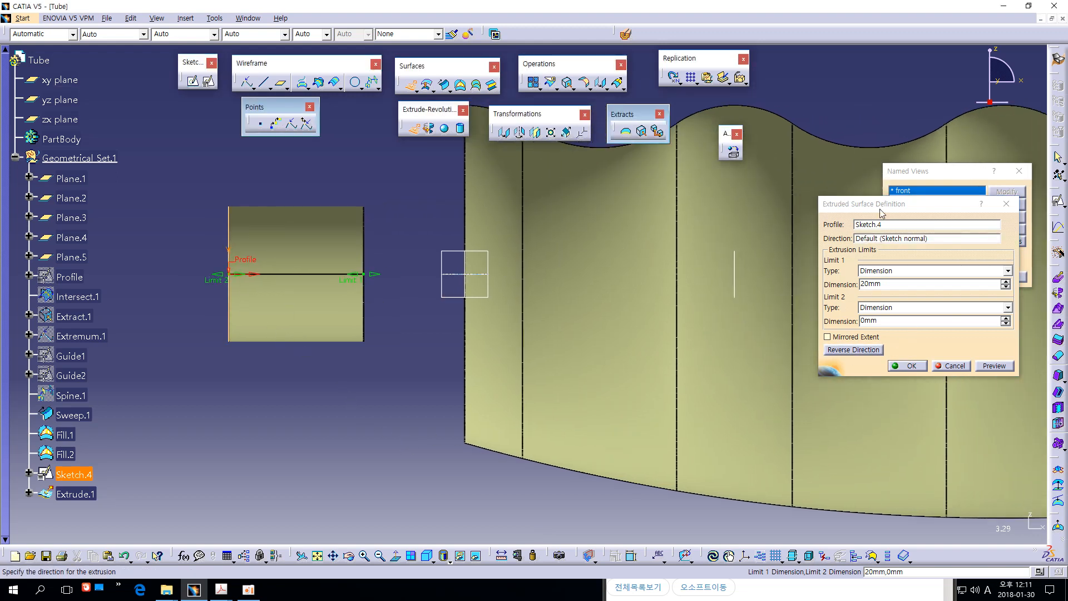
{"action": "left_click_drag", "start_coordinate": [876, 207], "coordinate": [532, 175]}
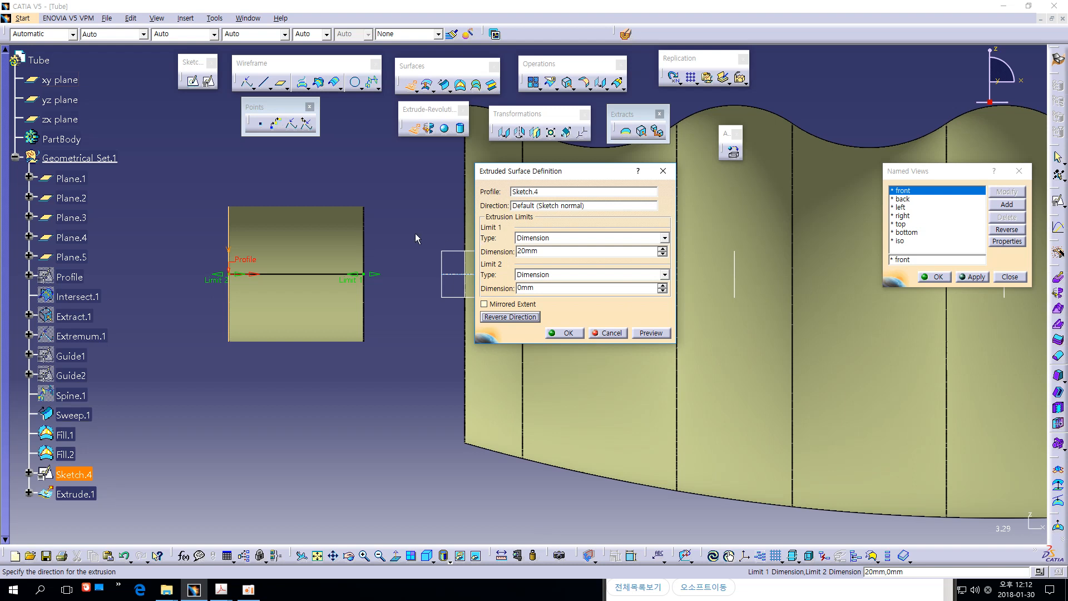
{"action": "middle_click_drag", "start_coordinate": [413, 233], "coordinate": [355, 230]}
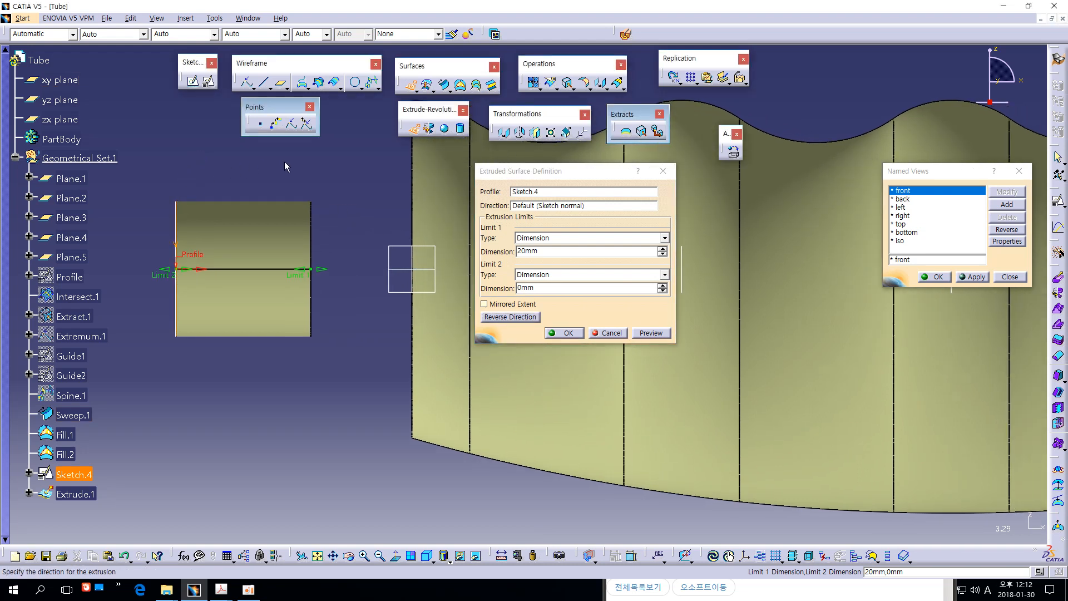
Set the extrusion's first limit to Up-to element with Fill.2 as the boundary, and create the neck surface
{"action": "left_click", "coordinate": [556, 238]}
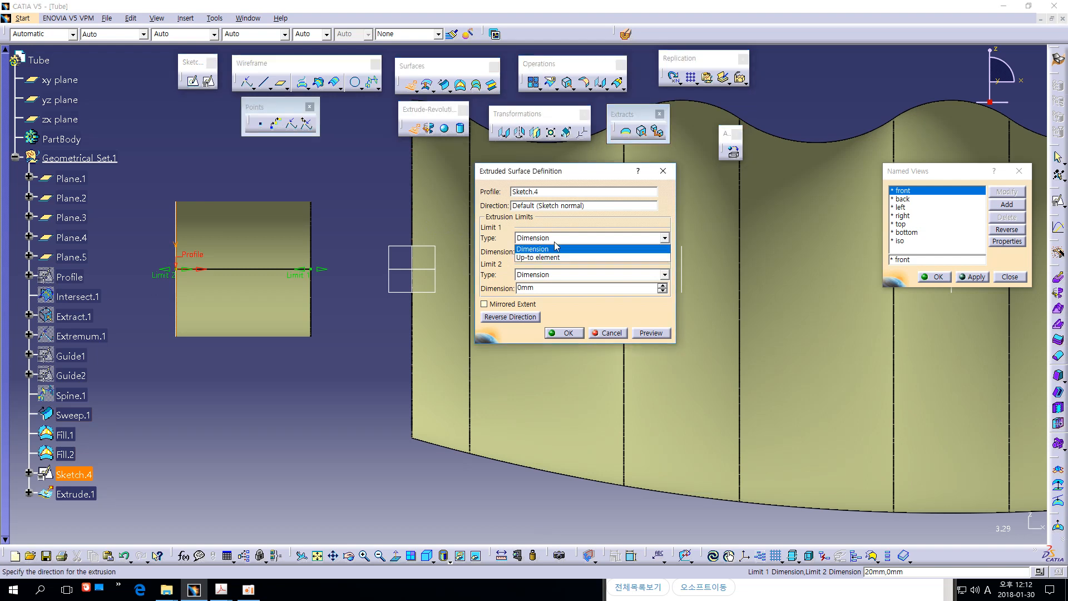
{"action": "left_click", "coordinate": [551, 257]}
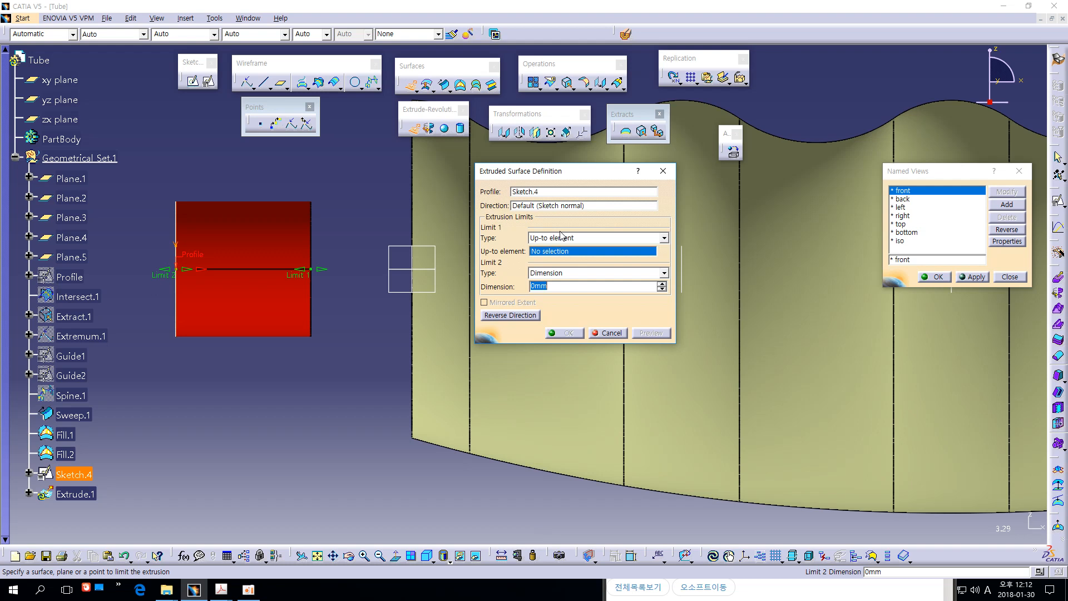
{"action": "left_click", "coordinate": [554, 251]}
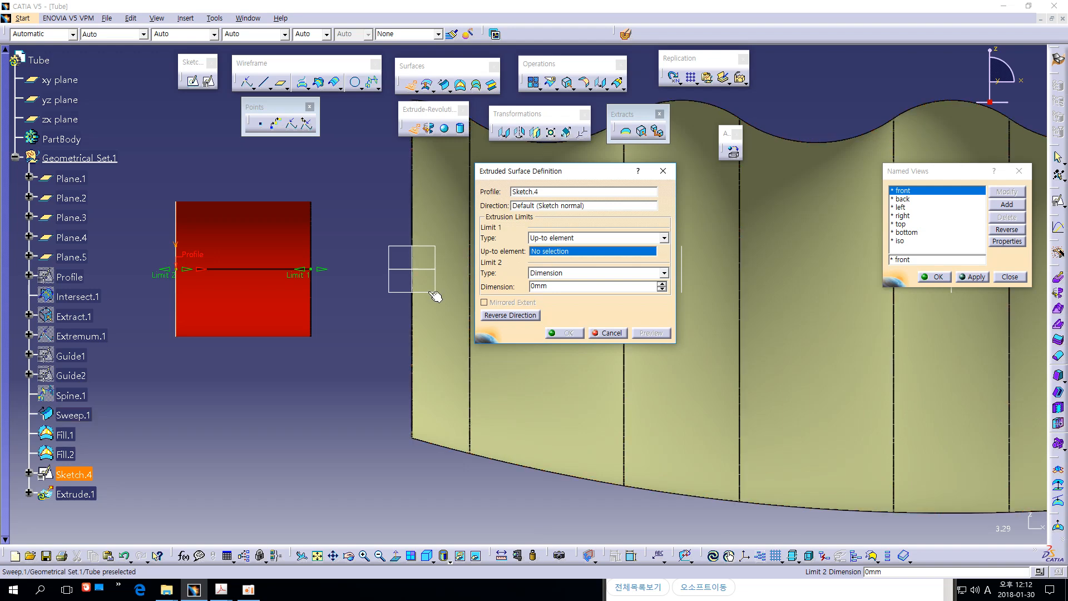
{"action": "middle_click_drag", "start_coordinate": [374, 285], "coordinate": [456, 335]}
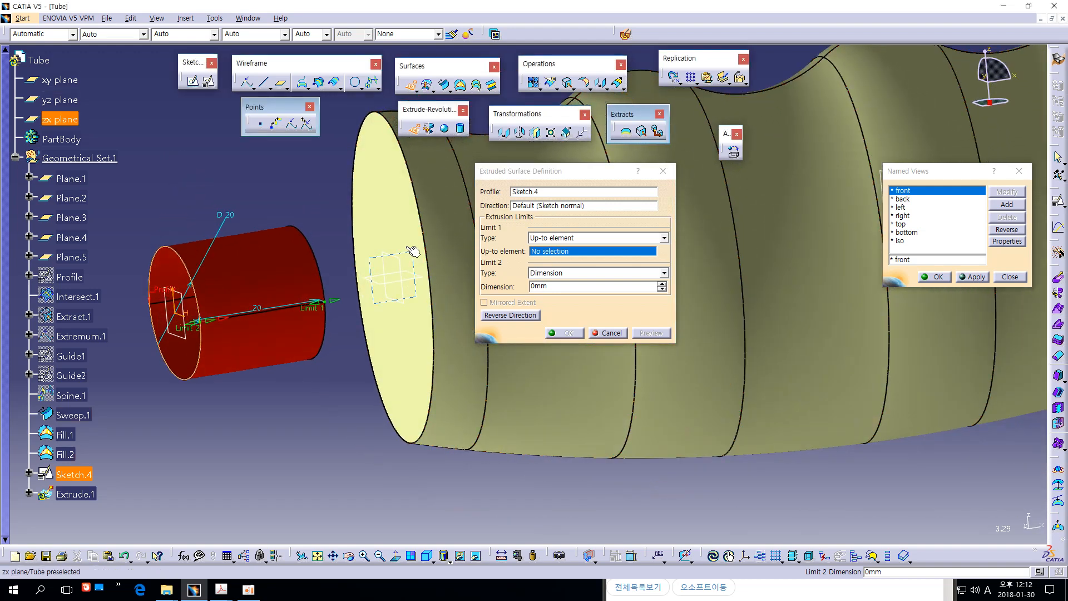
{"action": "left_click", "coordinate": [396, 221]}
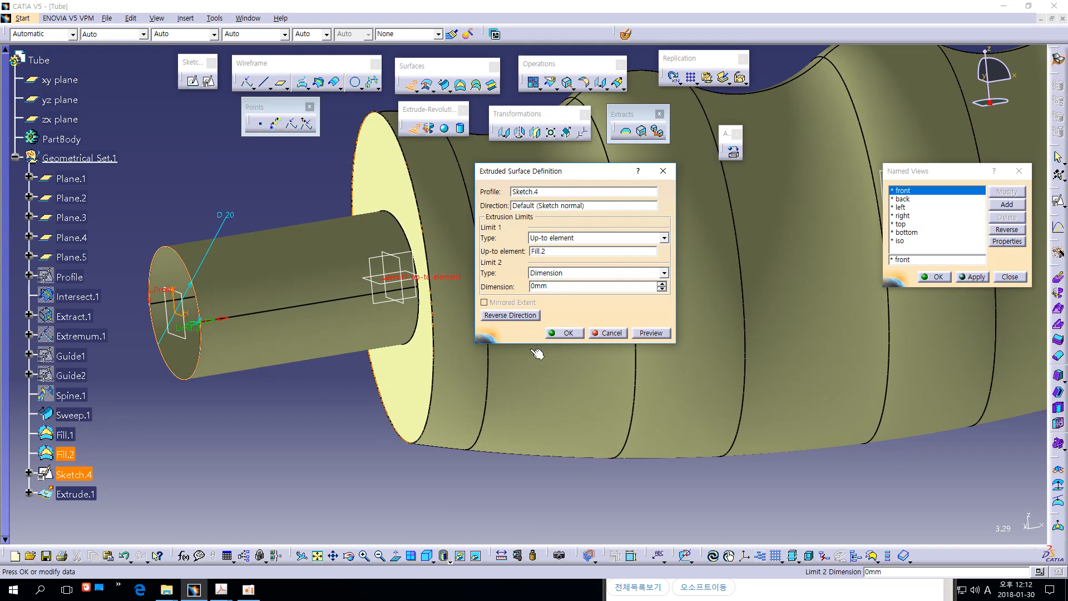
{"action": "middle_click_drag", "start_coordinate": [515, 378], "coordinate": [532, 392]}
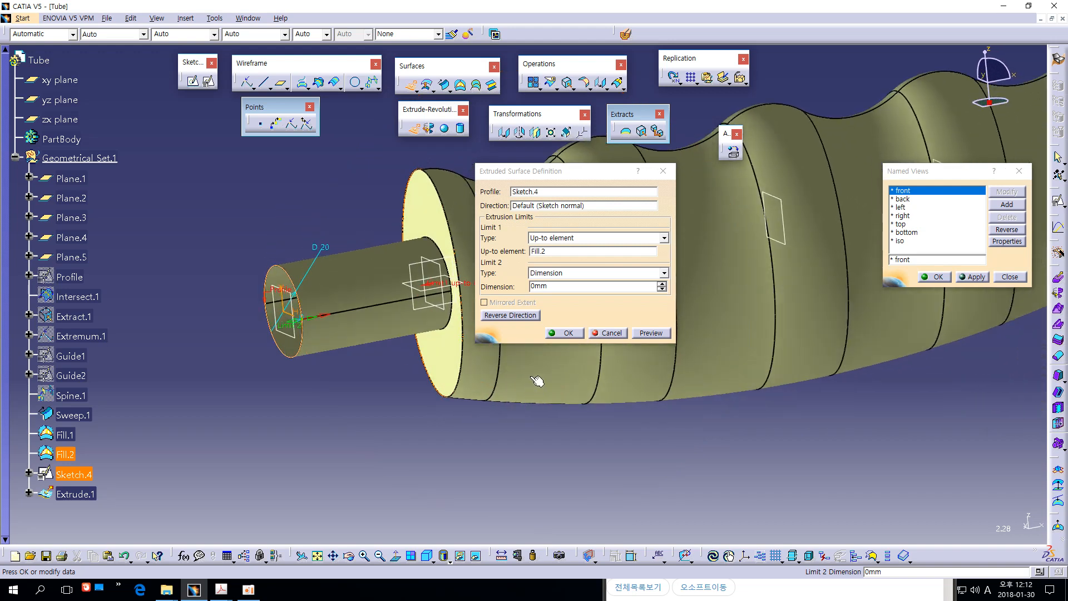
{"action": "left_click", "coordinate": [556, 334]}
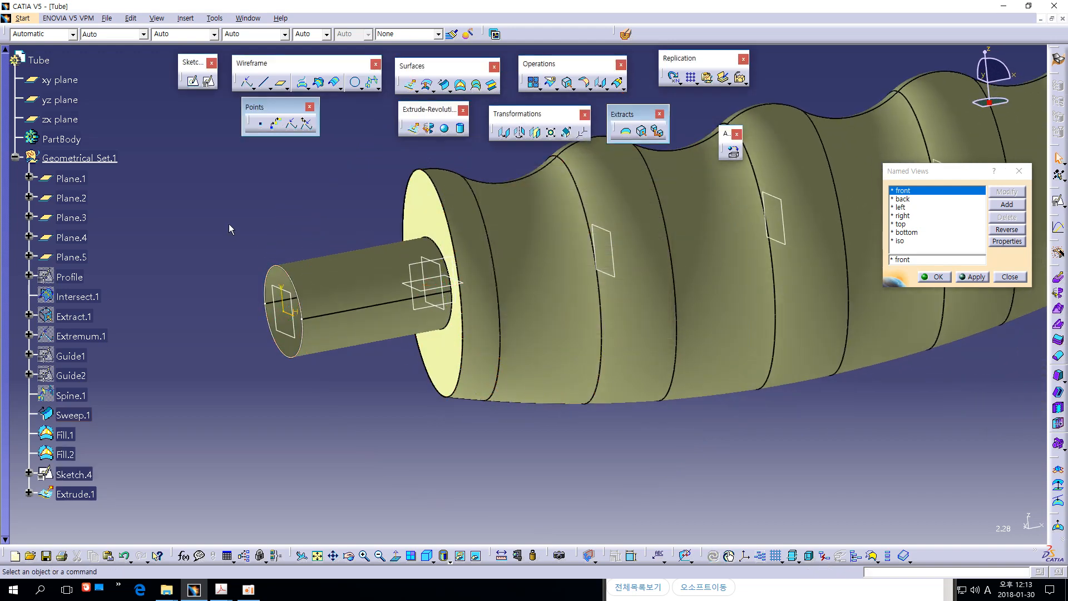
Examine the whole tube, annotate Sweep.1, Fill.1, Fill.2 and Extrude.1 in the tree as surfaces by hand, and clear the marks
{"action": "middle_click_drag", "start_coordinate": [220, 192], "coordinate": [241, 270]}
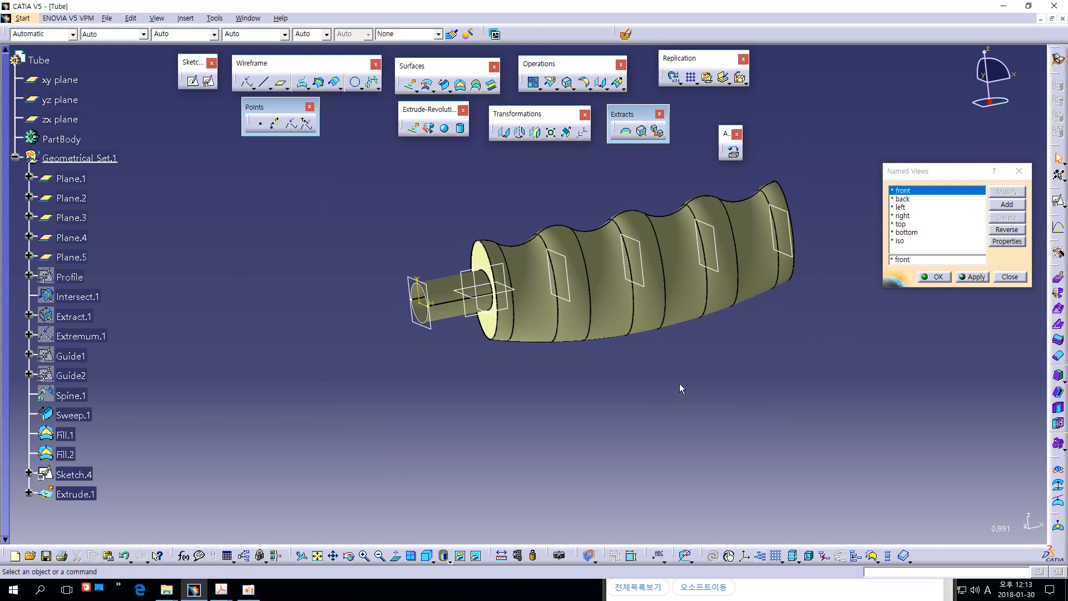
{"action": "middle_click_drag", "start_coordinate": [679, 382], "coordinate": [562, 379]}
{"action": "scroll", "coordinate": [111, 214], "scroll_direction": "down", "scroll_amount": 4}
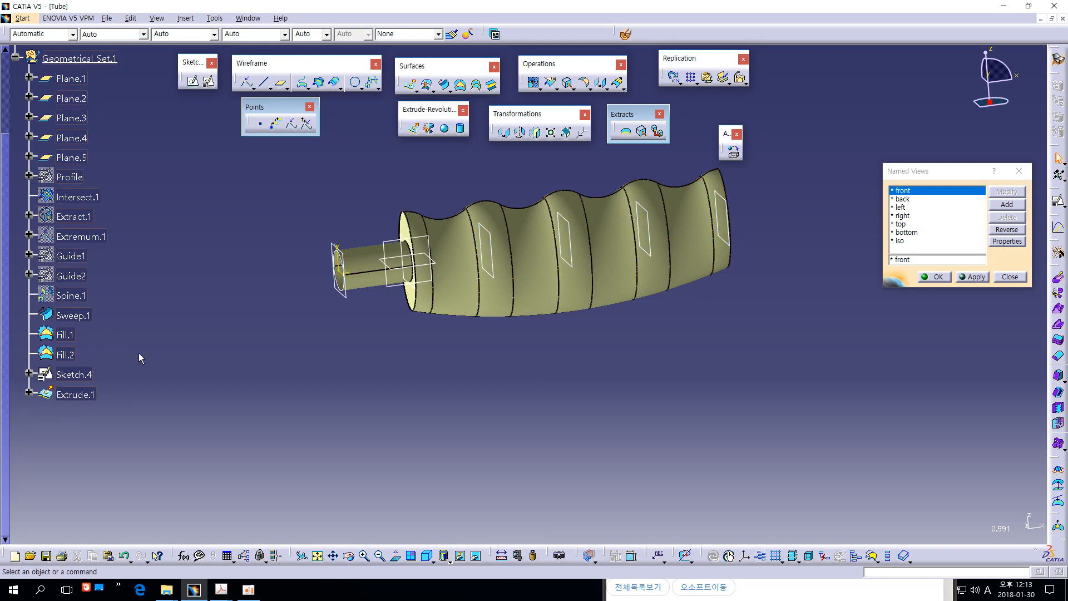
{"action": "mouse_move", "coordinate": [183, 212]}
{"action": "left_mouse_down"}
{"action": "mouse_move", "coordinate": [170, 219]}
{"action": "mouse_move", "coordinate": [178, 237]}
{"action": "mouse_move", "coordinate": [205, 218]}
{"action": "mouse_move", "coordinate": [211, 236]}
{"action": "mouse_move", "coordinate": [220, 223]}
{"action": "left_mouse_up"}
{"action": "mouse_move", "coordinate": [243, 189]}
{"action": "left_mouse_down"}
{"action": "mouse_move", "coordinate": [234, 201]}
{"action": "mouse_move", "coordinate": [245, 238]}
{"action": "mouse_move", "coordinate": [240, 211]}
{"action": "mouse_move", "coordinate": [281, 207]}
{"action": "mouse_move", "coordinate": [286, 190]}
{"action": "mouse_move", "coordinate": [295, 211]}
{"action": "left_mouse_up"}
{"action": "left_click", "coordinate": [257, 201]}
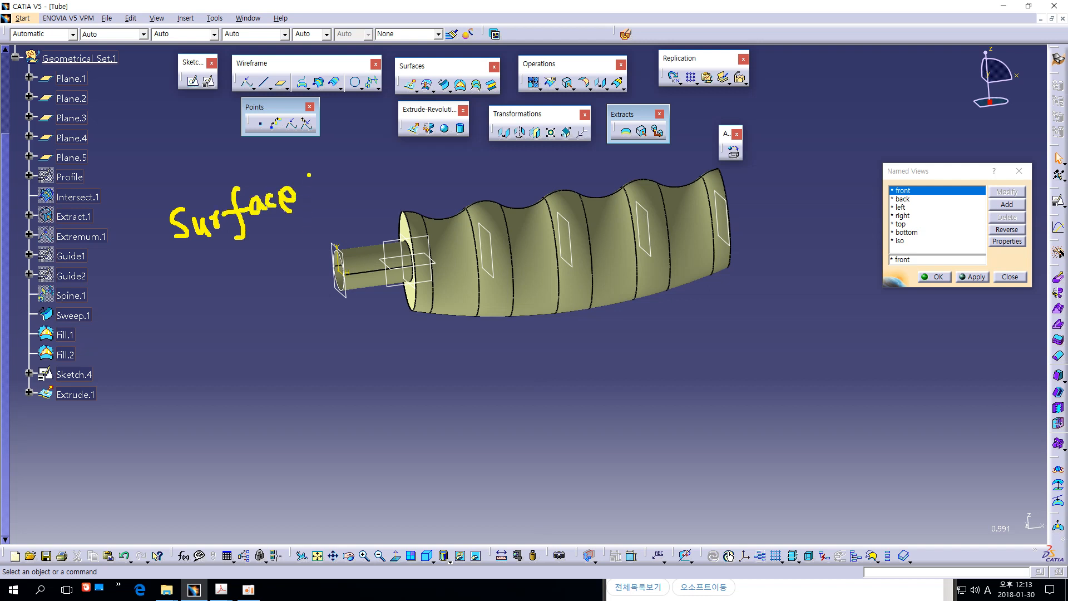
{"action": "left_click_drag", "start_coordinate": [309, 171], "coordinate": [320, 202]}
{"action": "mouse_move", "coordinate": [176, 245]}
{"action": "left_mouse_down"}
{"action": "mouse_move", "coordinate": [159, 279]}
{"action": "mouse_move", "coordinate": [94, 305]}
{"action": "mouse_move", "coordinate": [108, 317]}
{"action": "mouse_move", "coordinate": [157, 319]}
{"action": "mouse_move", "coordinate": [161, 288]}
{"action": "left_mouse_up"}
{"action": "left_click_drag", "start_coordinate": [92, 356], "coordinate": [151, 328]}
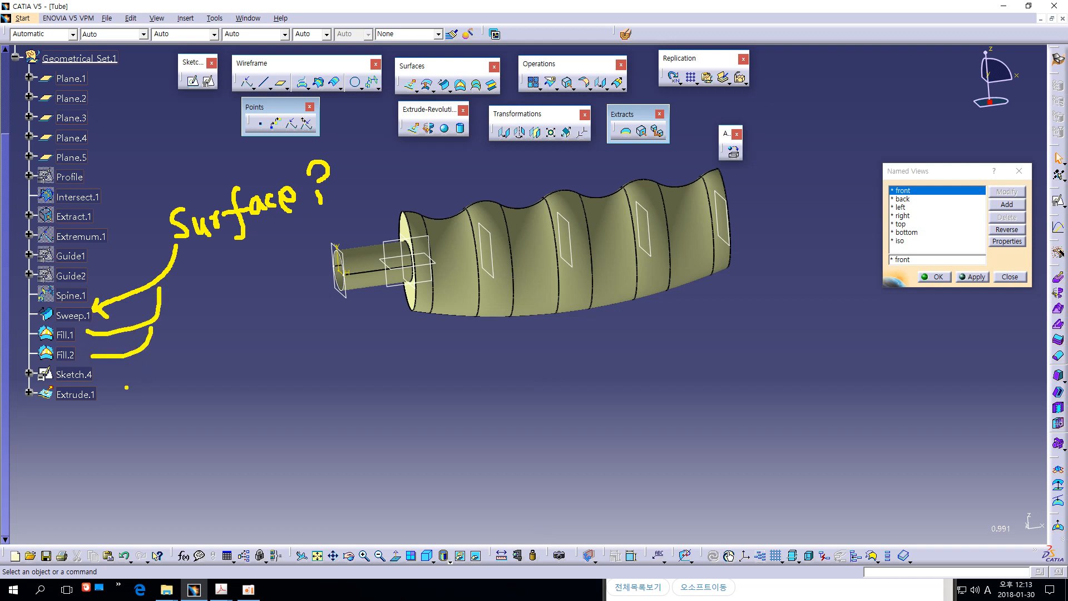
{"action": "left_click_drag", "start_coordinate": [106, 394], "coordinate": [148, 355]}
{"action": "mouse_move", "coordinate": [95, 295]}
{"action": "left_mouse_down"}
{"action": "mouse_move", "coordinate": [63, 296]}
{"action": "mouse_move", "coordinate": [23, 334]}
{"action": "mouse_move", "coordinate": [55, 423]}
{"action": "mouse_move", "coordinate": [96, 357]}
{"action": "mouse_move", "coordinate": [85, 322]}
{"action": "left_mouse_up"}
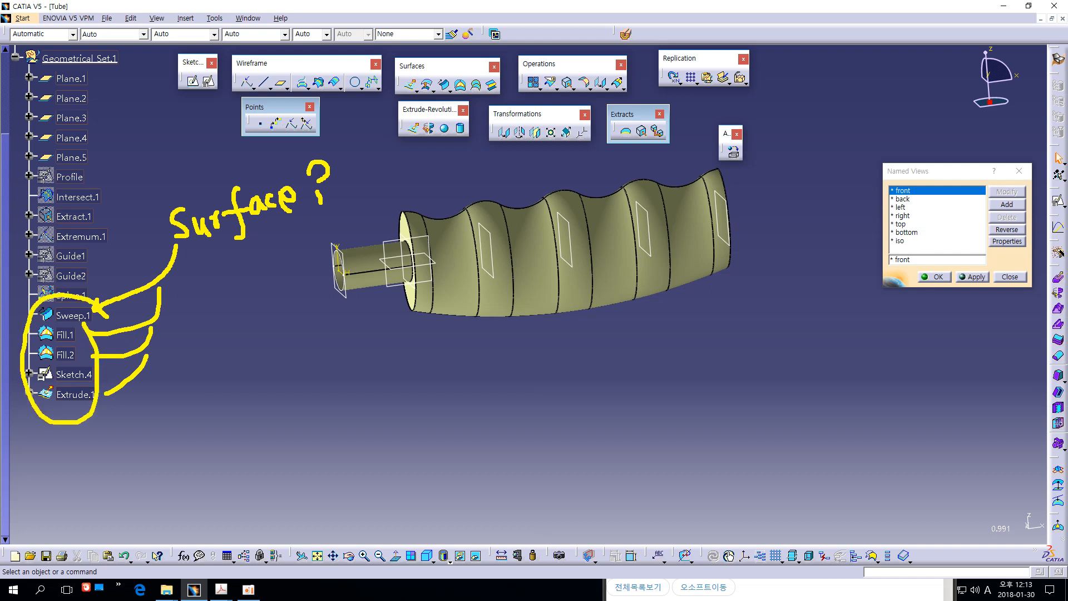
{"action": "key", "text": "Escape"}
Examine Fill.2 with the neck extrusion hidden, show the neck again, and inspect where it meets the fill
{"action": "mouse_move", "coordinate": [422, 341]}
{"action": "middle_mouse_down"}
{"action": "mouse_move", "coordinate": [502, 357]}
{"action": "mouse_move", "coordinate": [443, 267]}
{"action": "mouse_move", "coordinate": [477, 310]}
{"action": "mouse_move", "coordinate": [550, 317]}
{"action": "mouse_move", "coordinate": [534, 306]}
{"action": "middle_mouse_up"}
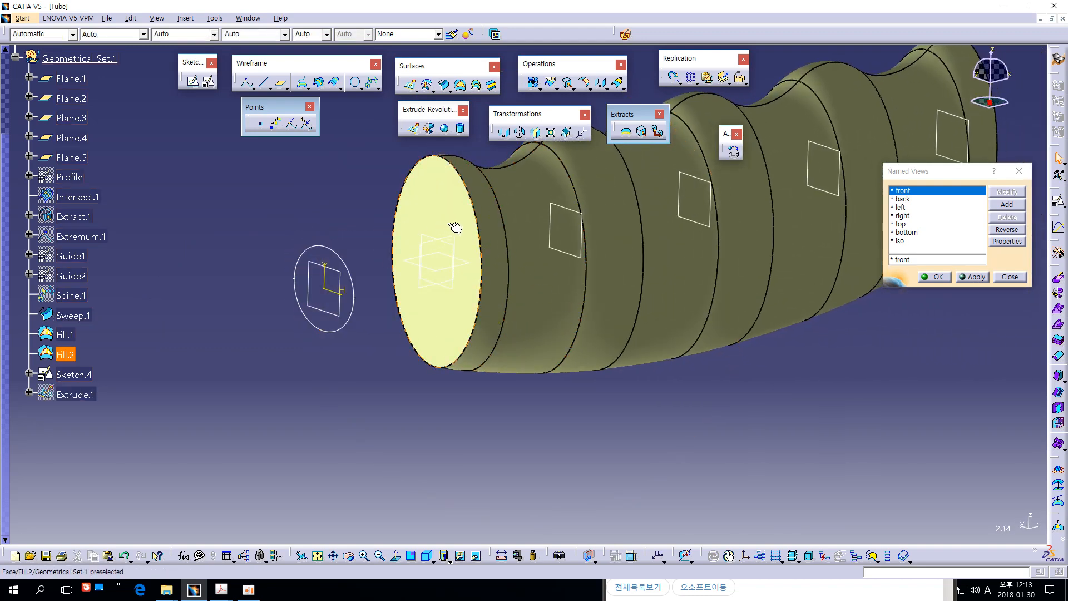
{"action": "left_click", "coordinate": [457, 224]}
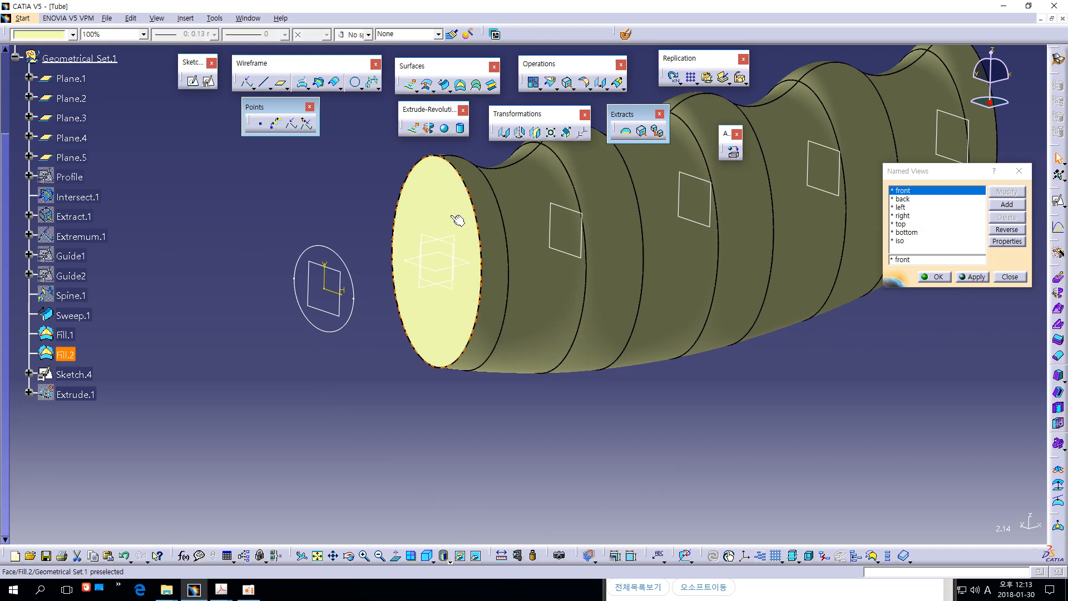
{"action": "left_click", "coordinate": [79, 393]}
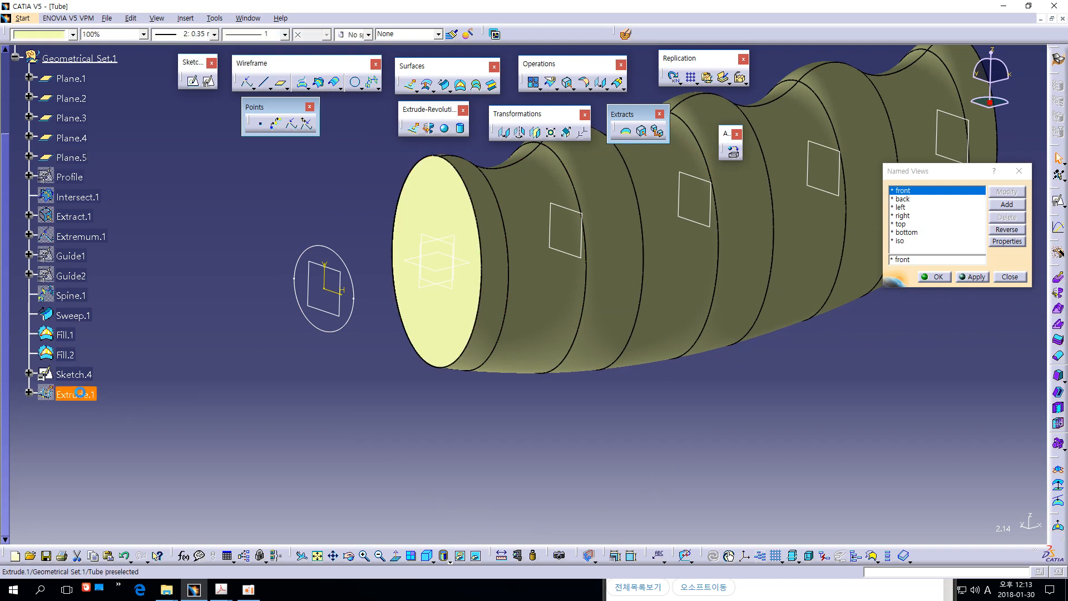
{"action": "middle_click_drag", "start_coordinate": [218, 365], "coordinate": [339, 312]}
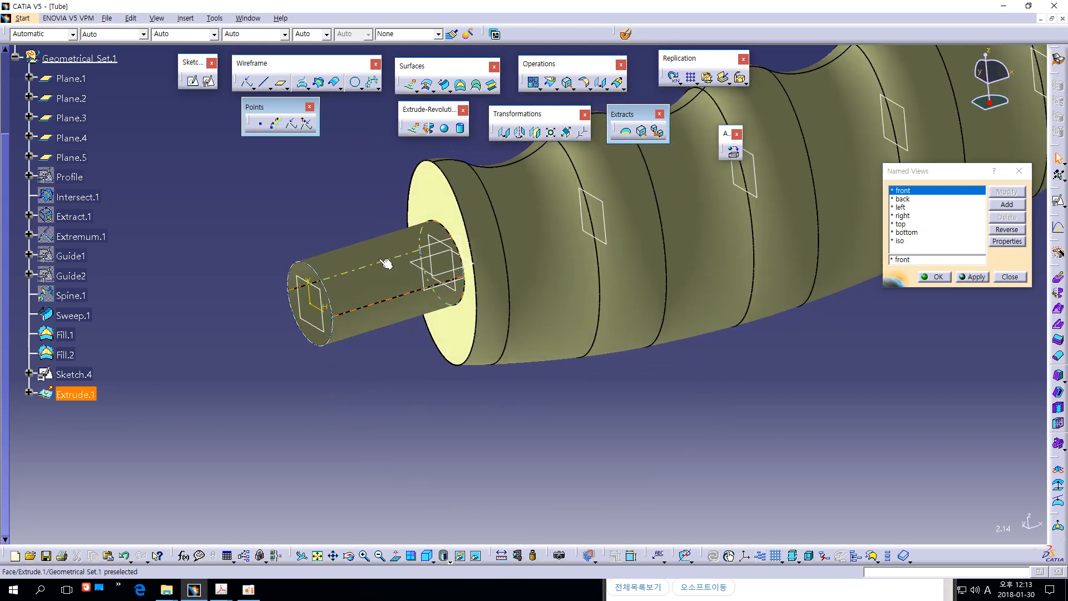
{"action": "left_click", "coordinate": [432, 193]}
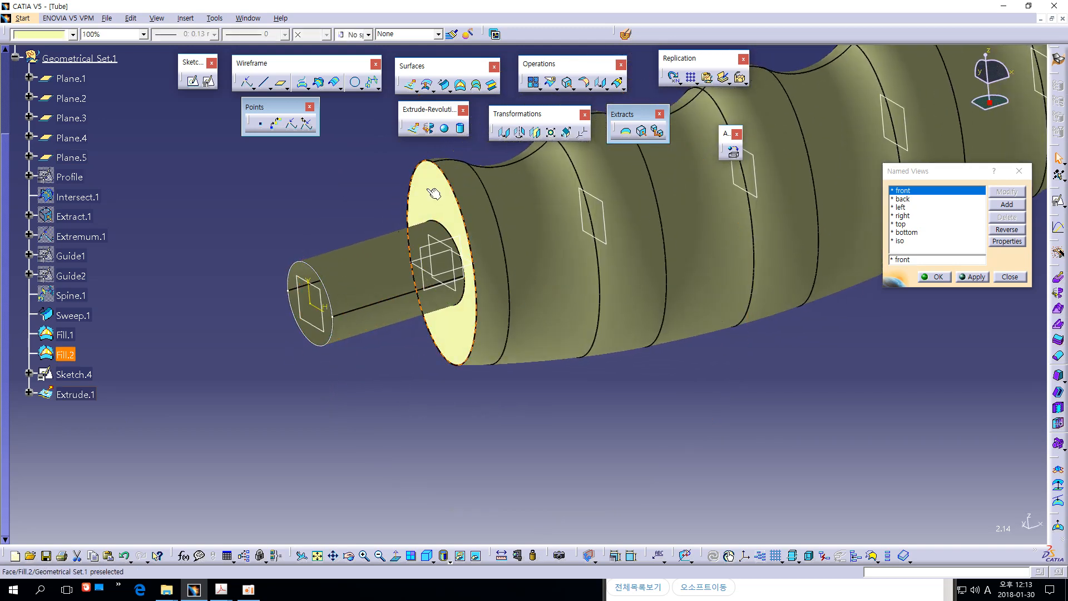
{"action": "left_click", "coordinate": [390, 251]}
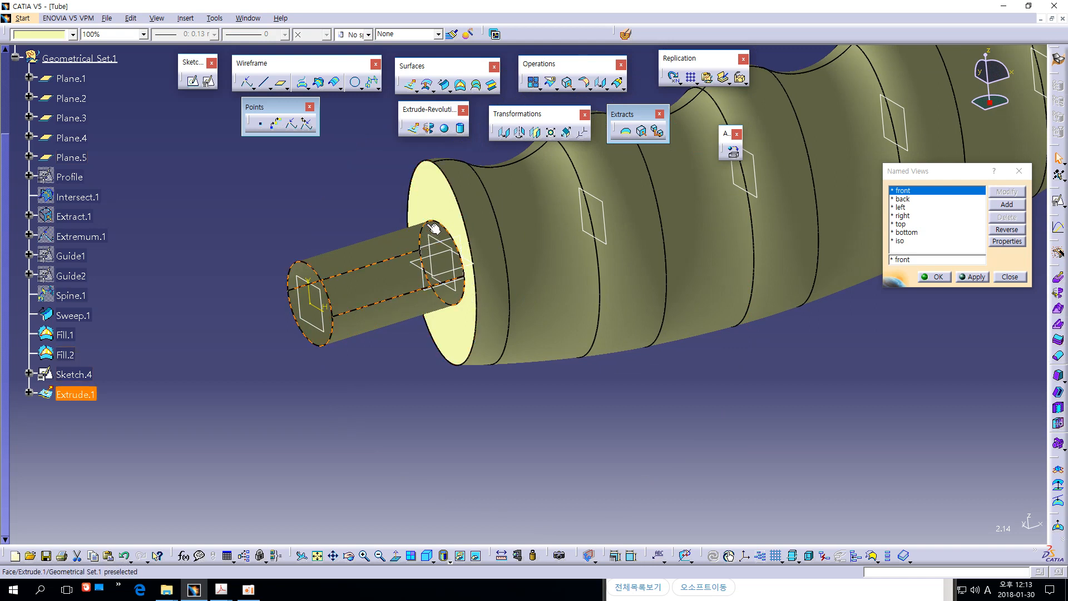
{"action": "left_click", "coordinate": [334, 203]}
{"action": "middle_click_drag", "start_coordinate": [336, 186], "coordinate": [334, 209]}
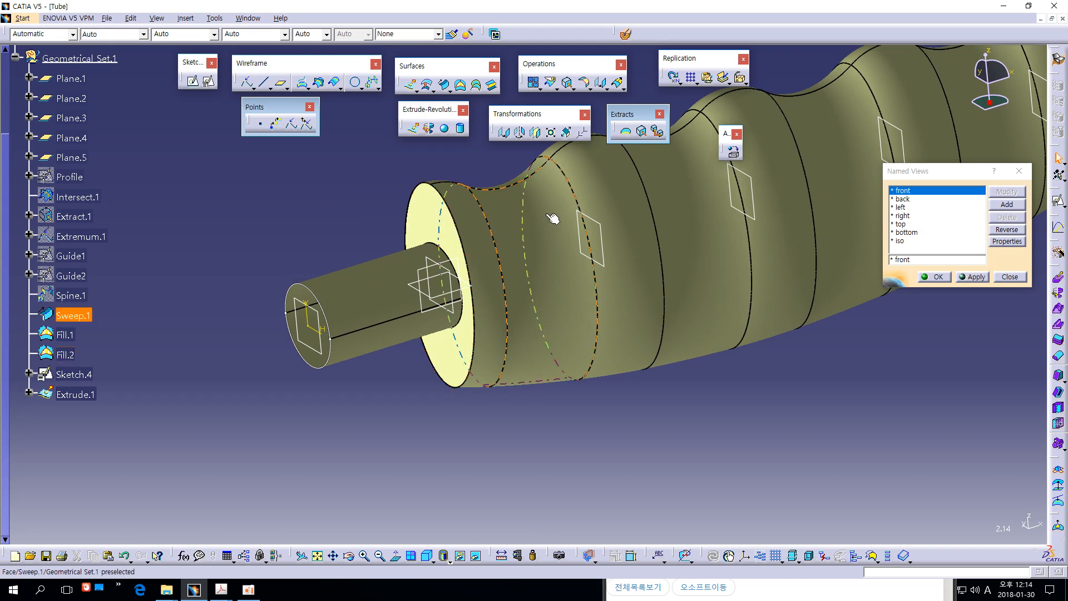
Split Fill.2 with Extrude.1 as the cutting element, comparing both sides and keeping the outer ring around the neck
{"action": "left_click", "coordinate": [551, 83]}
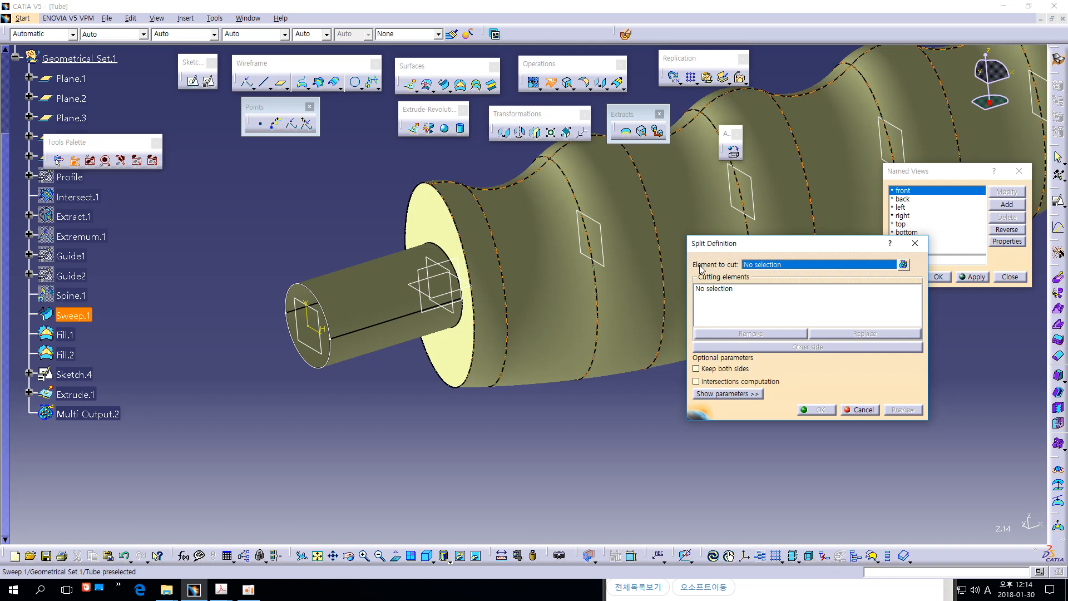
{"action": "left_click", "coordinate": [444, 224]}
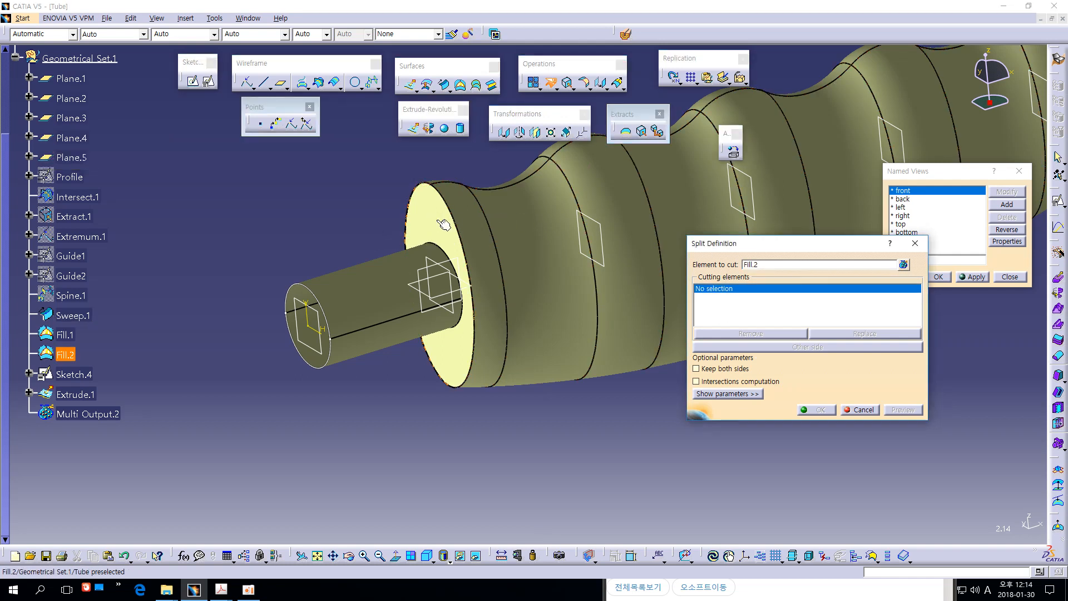
{"action": "middle_click_drag", "start_coordinate": [577, 439], "coordinate": [586, 420], "text": "ctrl"}
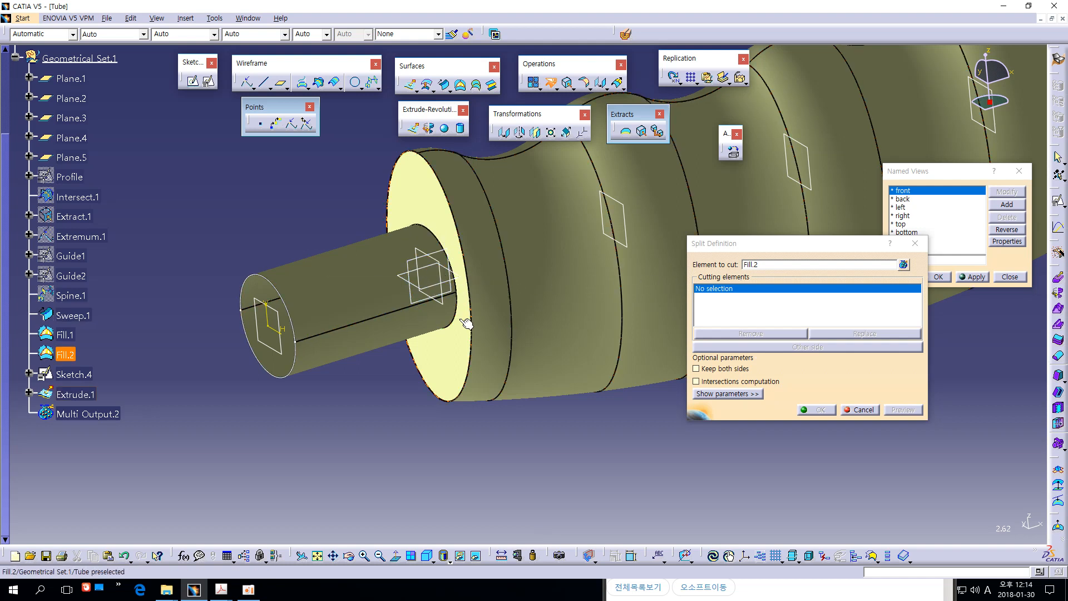
{"action": "left_click", "coordinate": [382, 265]}
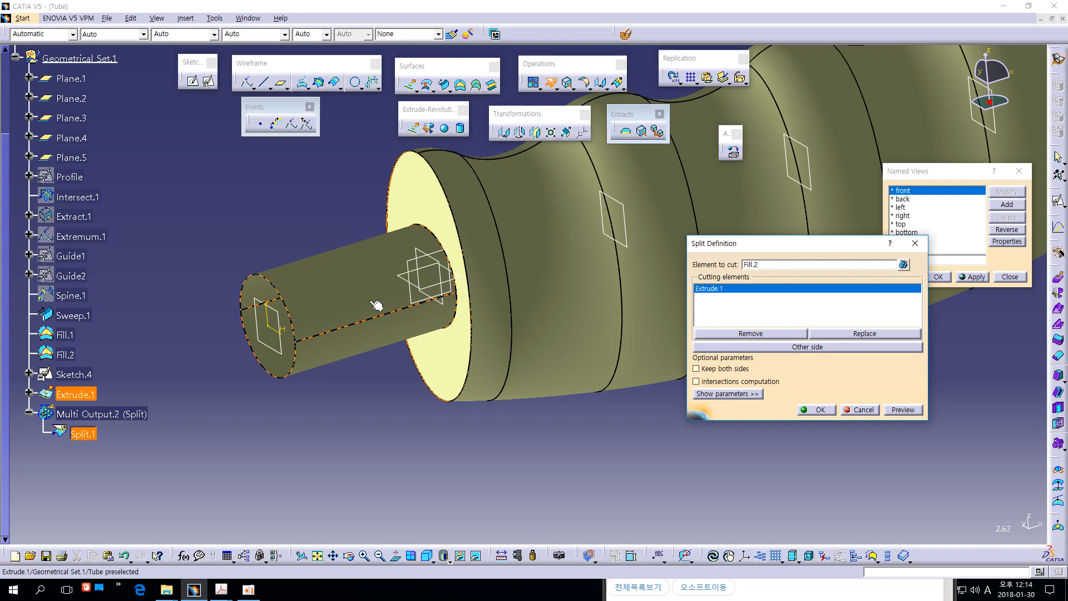
{"action": "middle_click_drag", "start_coordinate": [358, 360], "coordinate": [490, 243]}
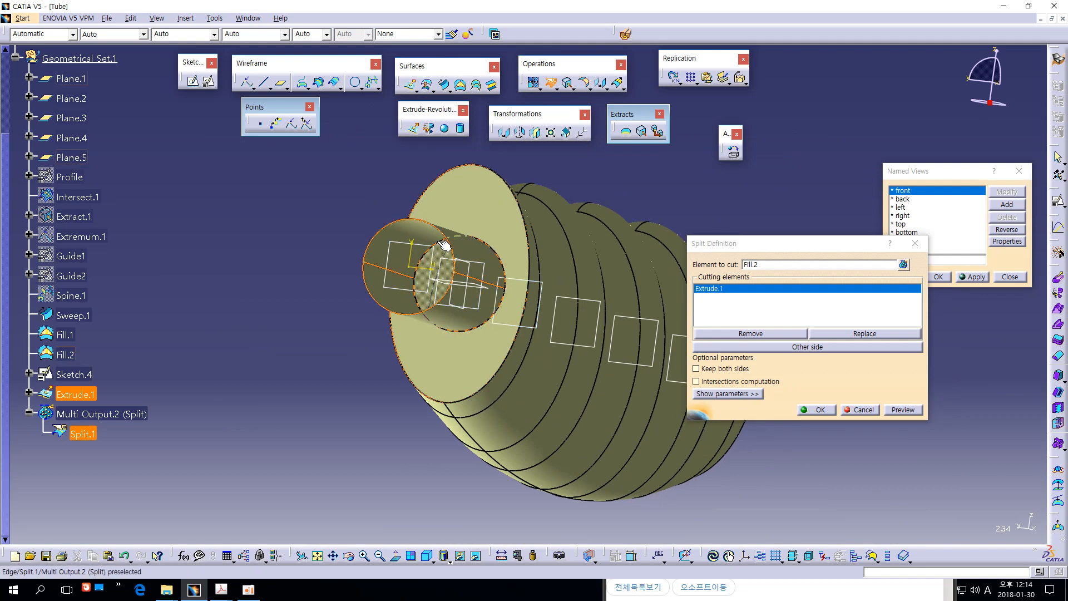
{"action": "left_click", "coordinate": [754, 348]}
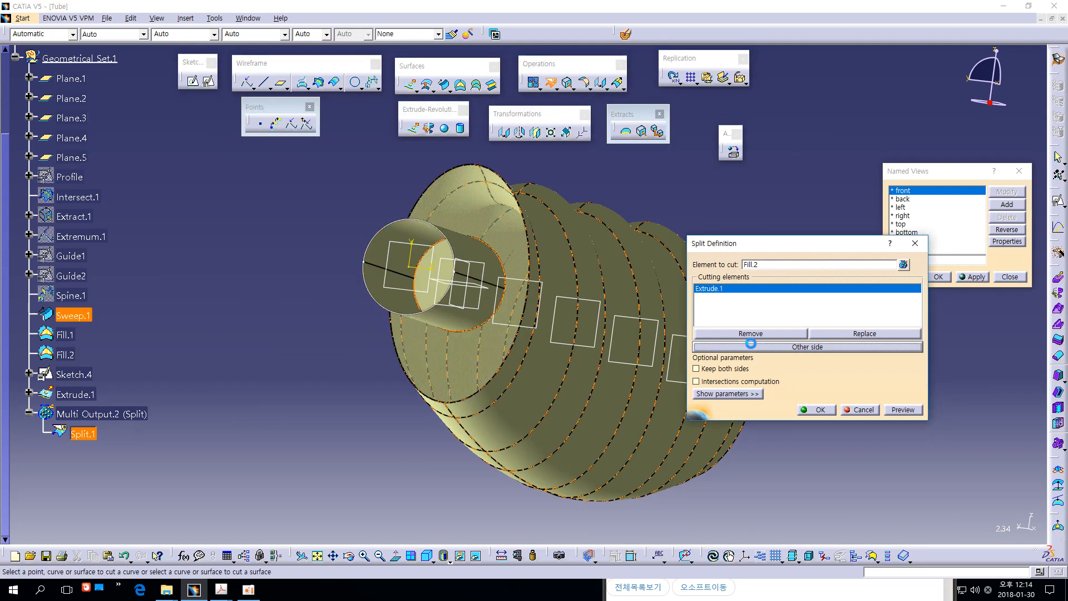
{"action": "middle_click_drag", "start_coordinate": [465, 297], "coordinate": [502, 301]}
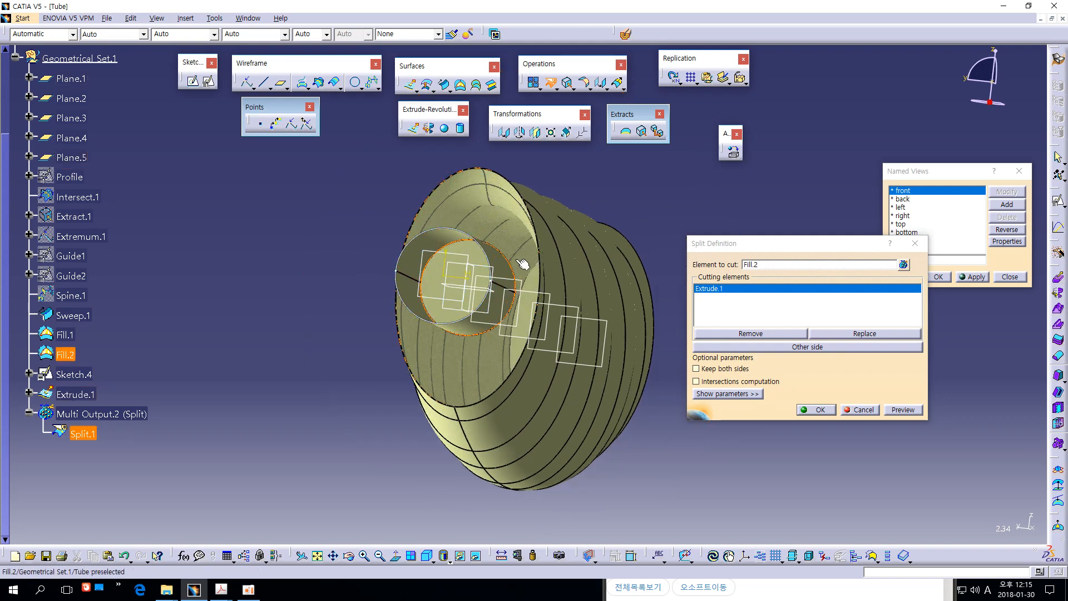
{"action": "left_click", "coordinate": [755, 347]}
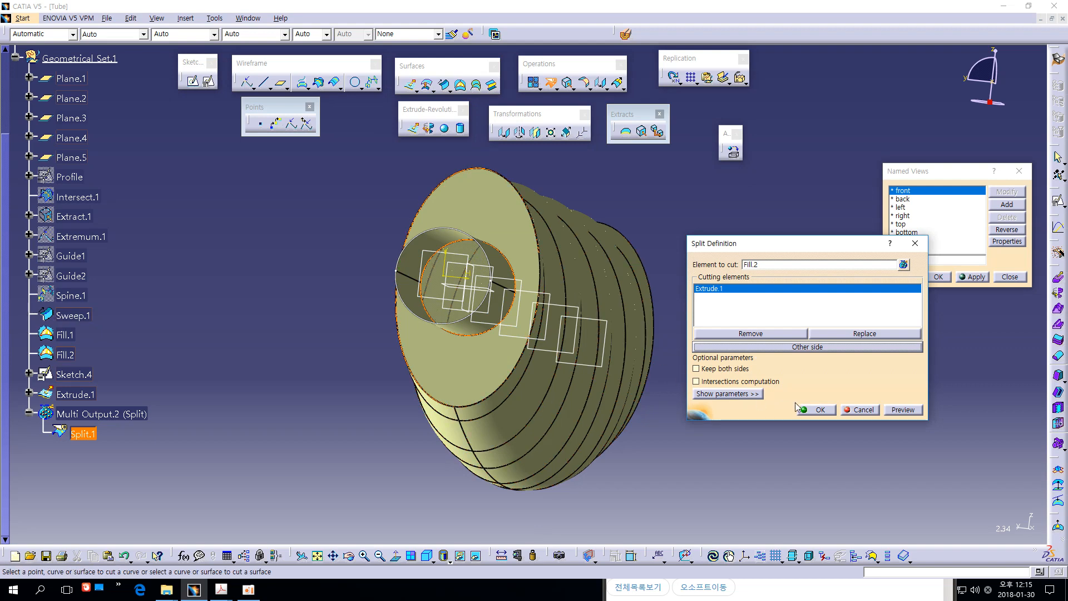
{"action": "left_click", "coordinate": [817, 411]}
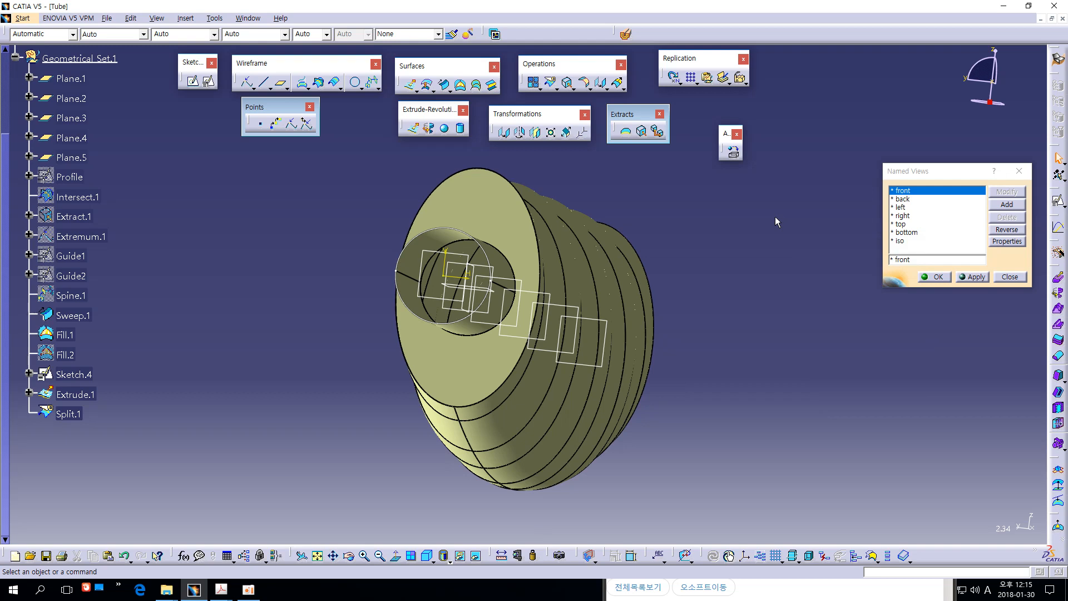
Annotate Sweep.1, Fill.1, Extrude.1 and Split.1 in the tree as surfaces by hand, and clear the marks
{"action": "middle_click_drag", "start_coordinate": [766, 227], "coordinate": [651, 292]}
{"action": "scroll", "coordinate": [246, 267], "scroll_direction": "down", "scroll_amount": 3}
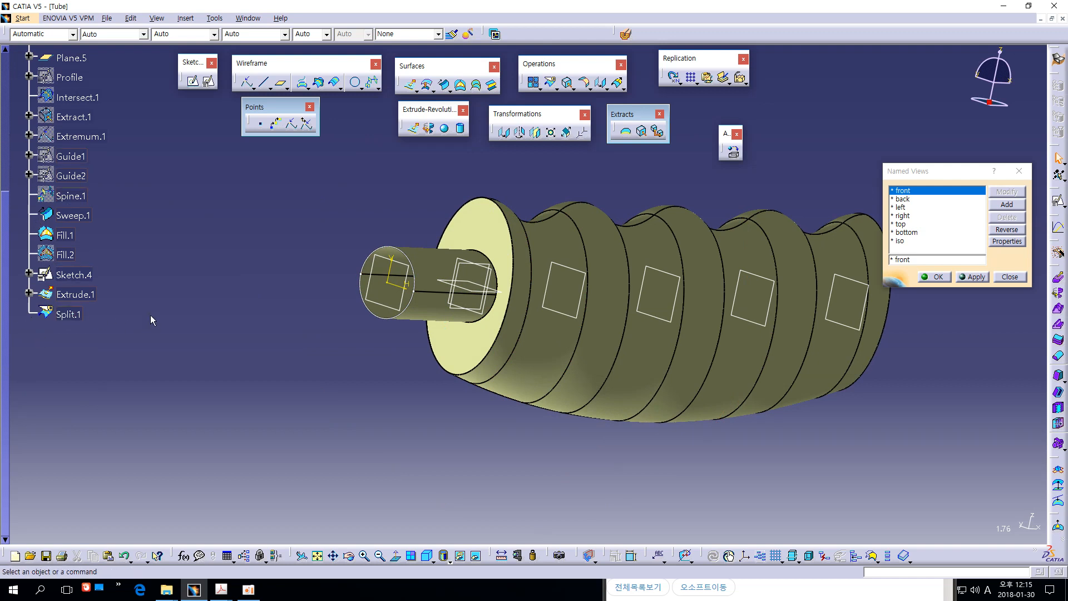
{"action": "mouse_move", "coordinate": [199, 211]}
{"action": "left_mouse_down"}
{"action": "mouse_move", "coordinate": [179, 219]}
{"action": "mouse_move", "coordinate": [179, 241]}
{"action": "mouse_move", "coordinate": [217, 243]}
{"action": "mouse_move", "coordinate": [230, 222]}
{"action": "mouse_move", "coordinate": [252, 218]}
{"action": "mouse_move", "coordinate": [248, 261]}
{"action": "mouse_move", "coordinate": [283, 216]}
{"action": "mouse_move", "coordinate": [303, 239]}
{"action": "left_mouse_up"}
{"action": "mouse_move", "coordinate": [312, 194]}
{"action": "left_mouse_down"}
{"action": "mouse_move", "coordinate": [327, 209]}
{"action": "mouse_move", "coordinate": [325, 243]}
{"action": "left_mouse_up"}
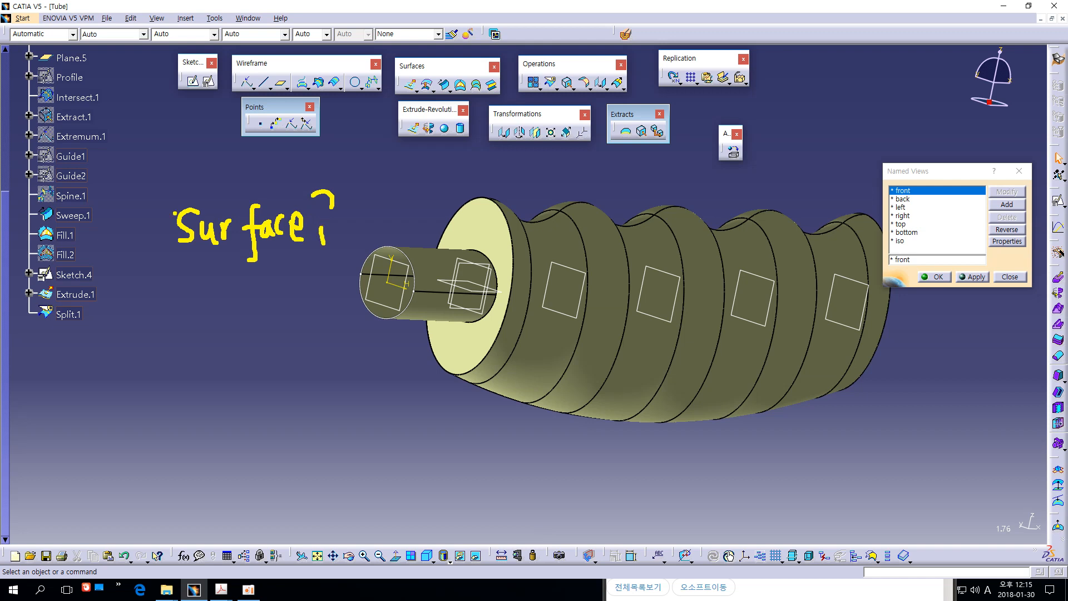
{"action": "left_click_drag", "start_coordinate": [171, 212], "coordinate": [100, 212]}
{"action": "mouse_move", "coordinate": [168, 233]}
{"action": "left_mouse_down"}
{"action": "mouse_move", "coordinate": [74, 235]}
{"action": "mouse_move", "coordinate": [66, 269]}
{"action": "mouse_move", "coordinate": [38, 253]}
{"action": "mouse_move", "coordinate": [79, 249]}
{"action": "left_mouse_up"}
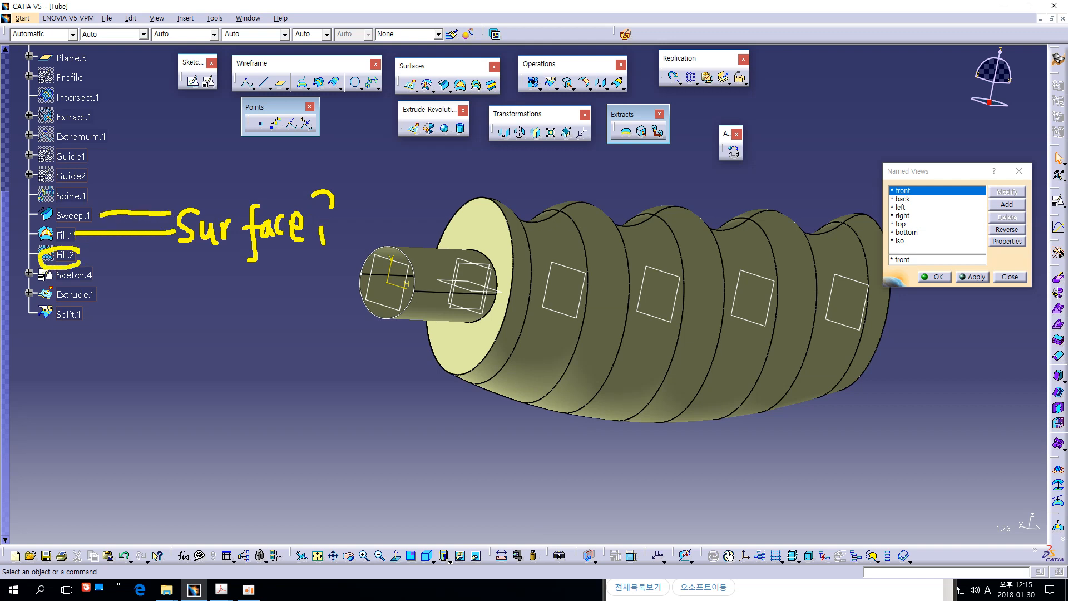
{"action": "key", "text": "ctrl+z"}
{"action": "left_click_drag", "start_coordinate": [92, 315], "coordinate": [166, 253]}
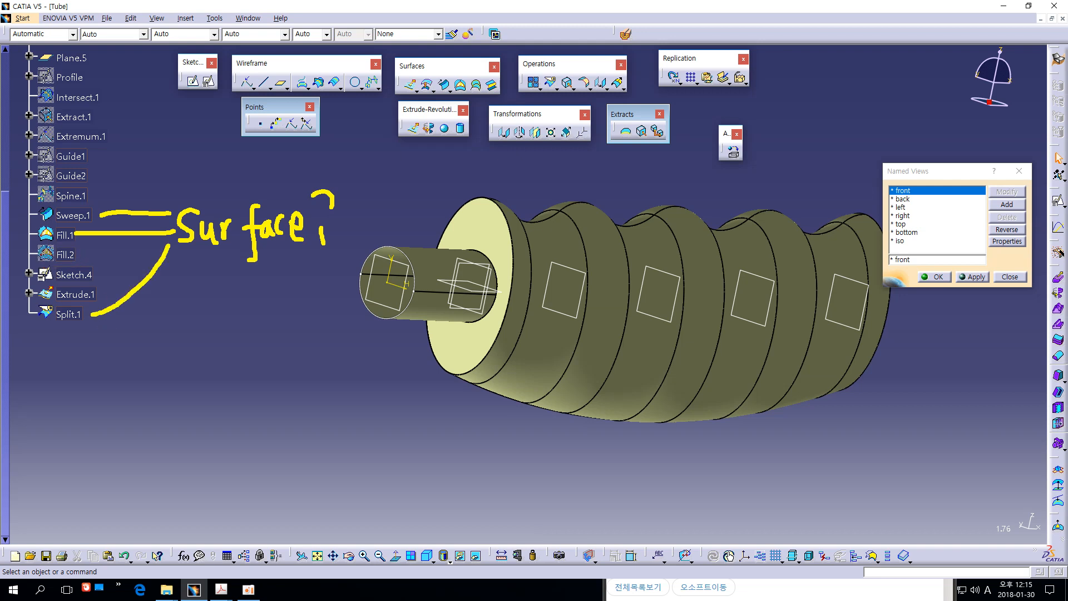
{"action": "left_click_drag", "start_coordinate": [99, 287], "coordinate": [119, 274]}
{"action": "key", "text": "Escape"}
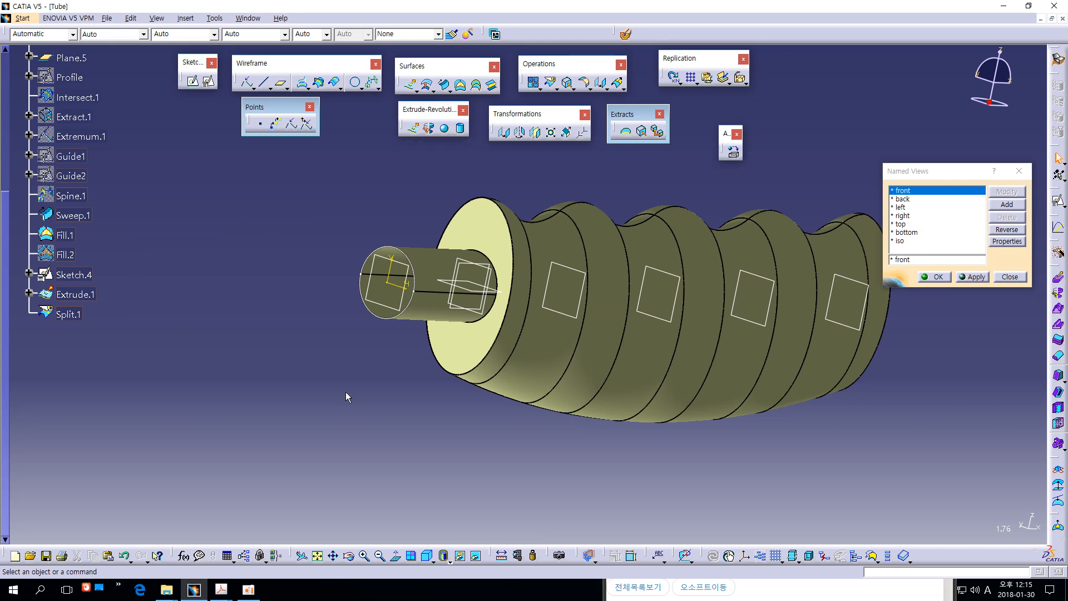
Hide the reference planes Plane.1 through Plane.5 in Geometrical Set.1
{"action": "mouse_move", "coordinate": [409, 412]}
{"action": "middle_mouse_down"}
{"action": "mouse_move", "coordinate": [291, 386]}
{"action": "mouse_move", "coordinate": [298, 399]}
{"action": "middle_mouse_up"}
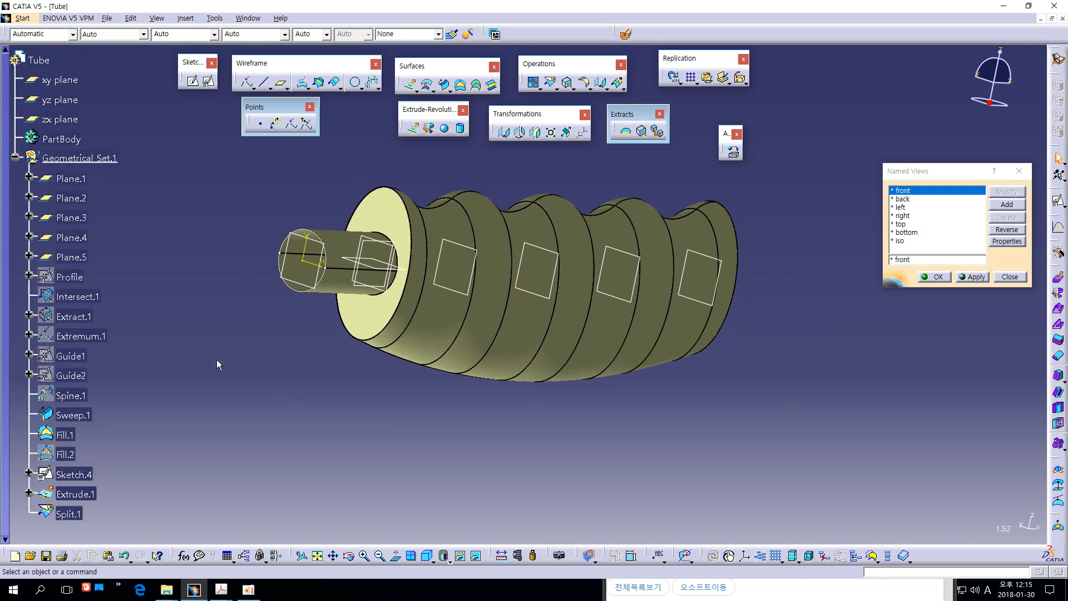
{"action": "left_click", "coordinate": [71, 178]}
{"action": "left_click", "coordinate": [70, 198]}
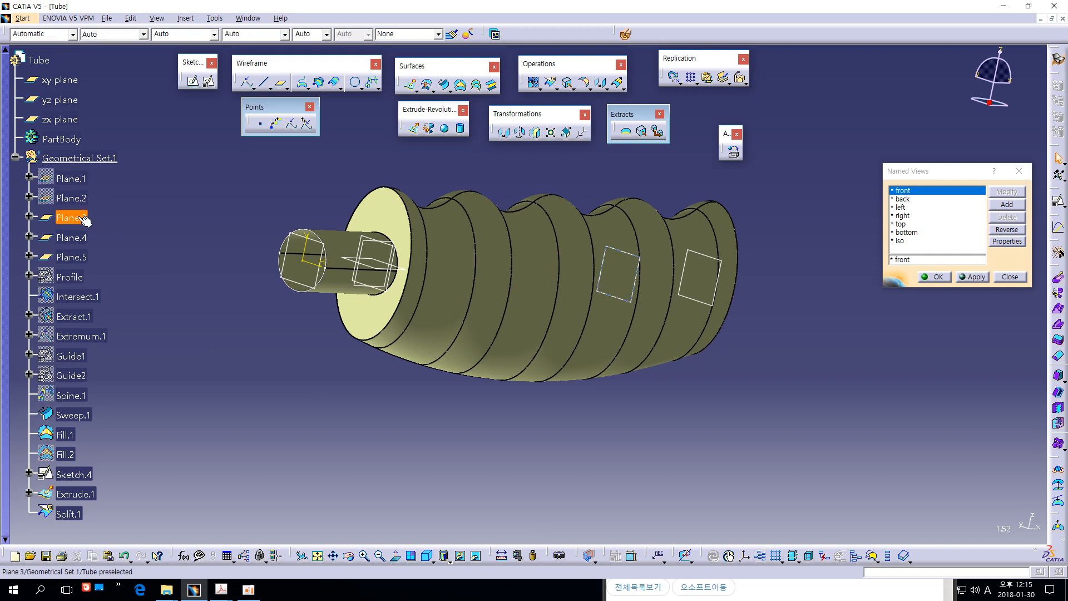
{"action": "left_click", "coordinate": [70, 218]}
{"action": "left_click", "coordinate": [71, 237]}
{"action": "left_click", "coordinate": [71, 257]}
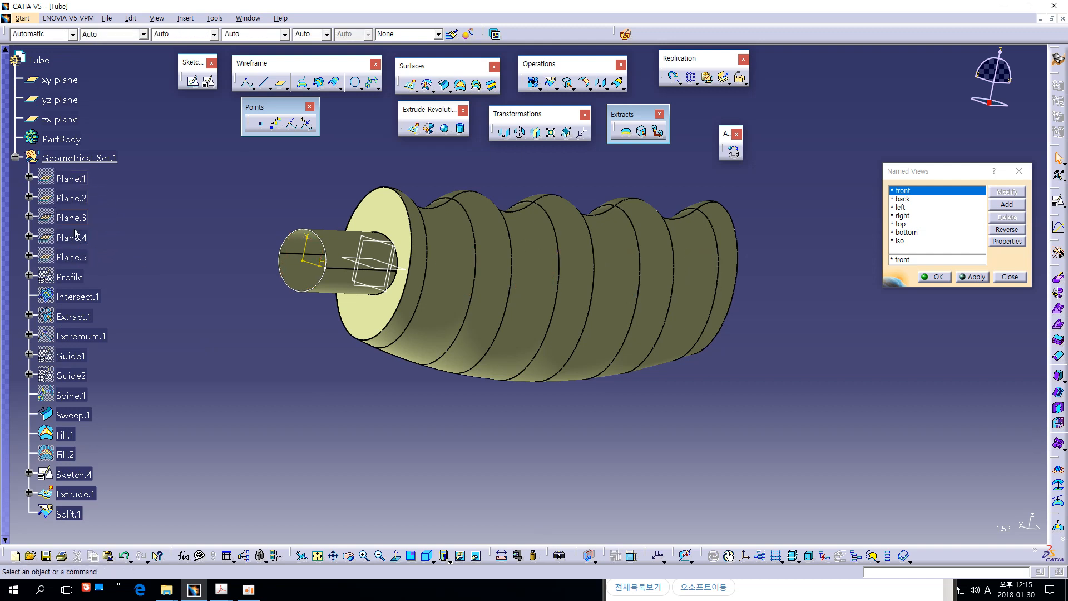
Hide the xy, yz and zx planes and the neck's circle sketch, Sketch.4
{"action": "scroll", "coordinate": [73, 259], "scroll_direction": "up", "scroll_amount": 1}
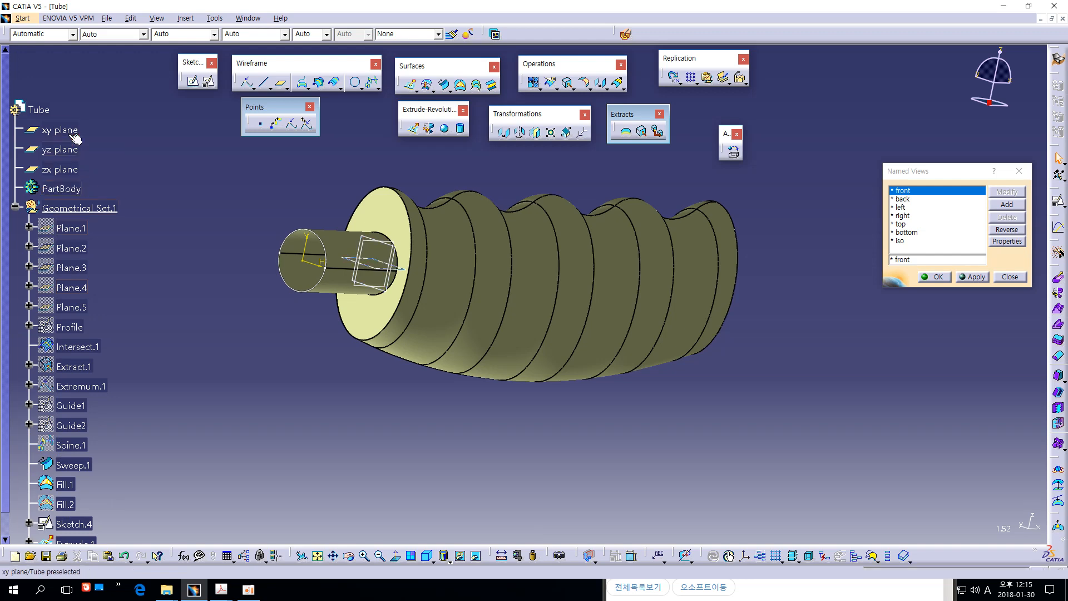
{"action": "left_click", "coordinate": [73, 148]}
{"action": "left_click", "coordinate": [70, 169]}
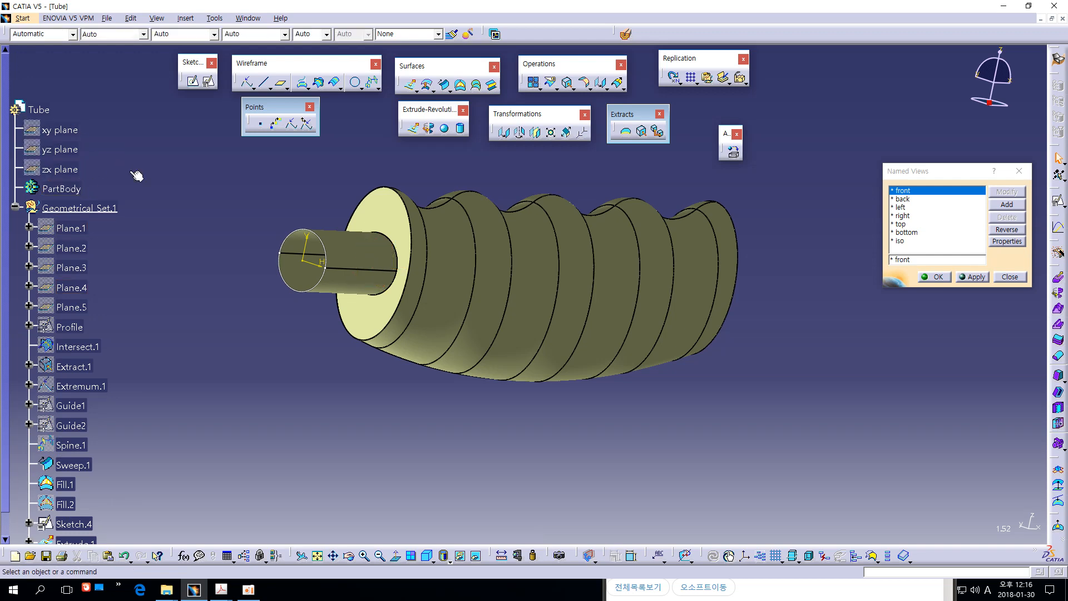
{"action": "scroll", "coordinate": [136, 176], "scroll_direction": "down", "scroll_amount": 4}
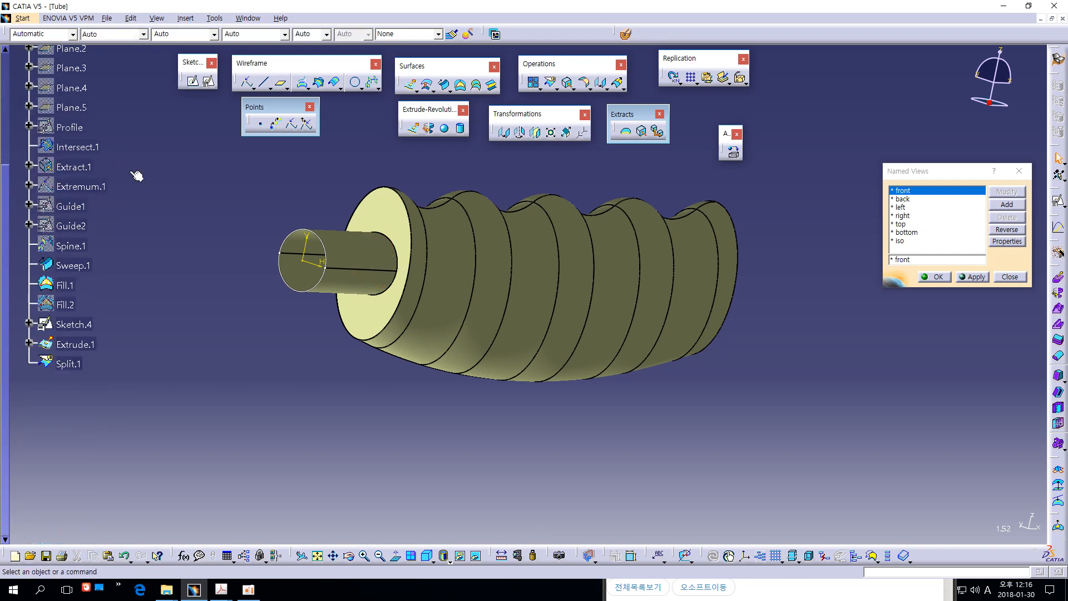
{"action": "left_click", "coordinate": [285, 242]}
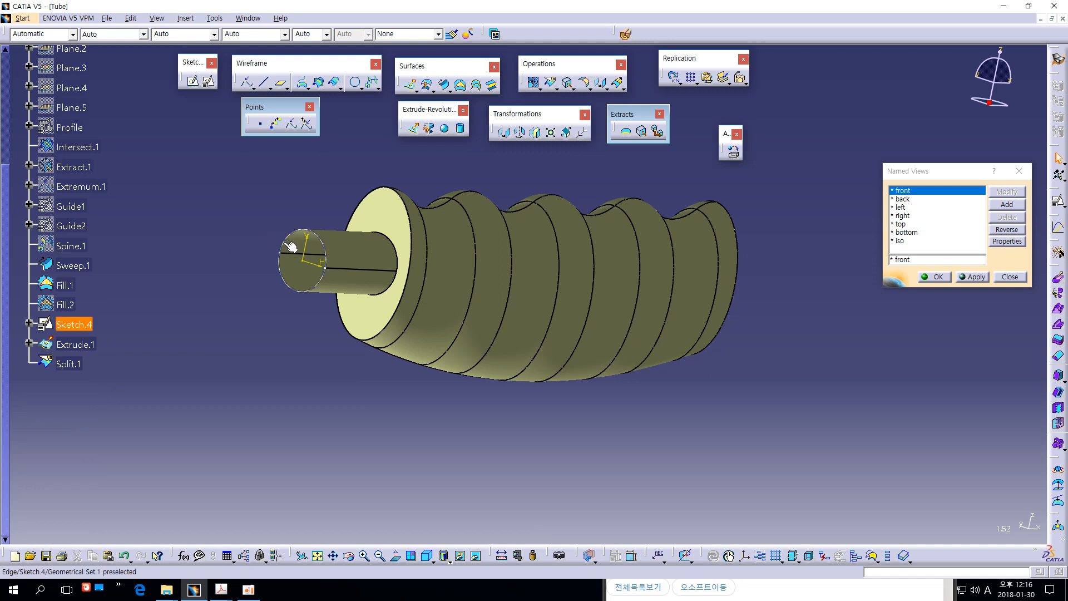
{"action": "left_click", "coordinate": [234, 212]}
Join Sweep.1, Fill.1, Extrude.1 and Split.1 into one surface, selecting them together around the whole tube
{"action": "middle_click_drag", "start_coordinate": [233, 211], "coordinate": [229, 272]}
{"action": "middle_click_drag", "start_coordinate": [284, 214], "coordinate": [279, 244]}
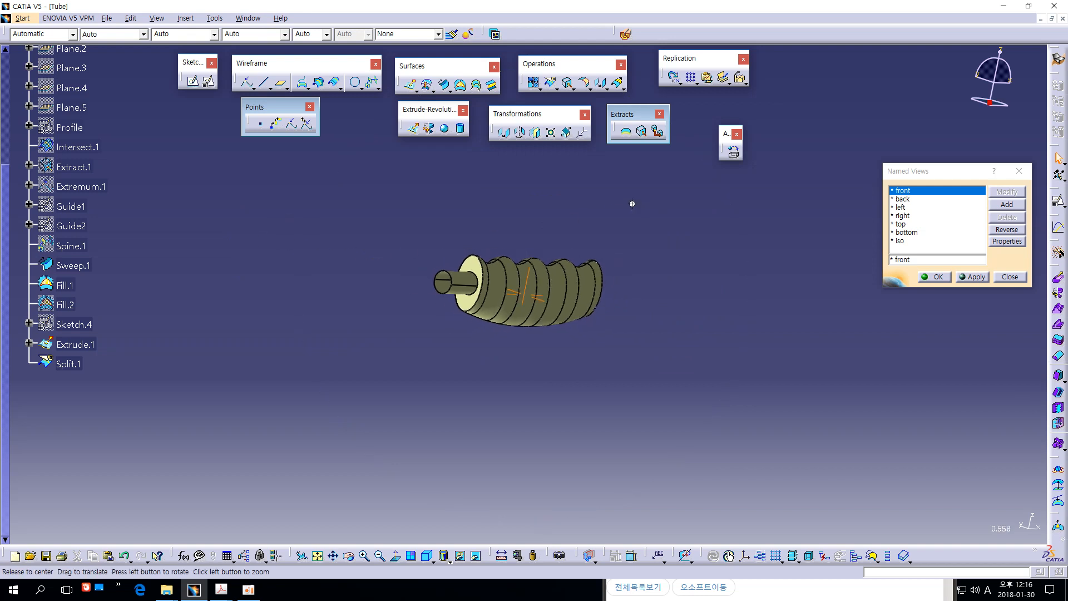
{"action": "middle_click_drag", "start_coordinate": [632, 204], "coordinate": [503, 214]}
{"action": "middle_click_drag", "start_coordinate": [551, 186], "coordinate": [473, 187]}
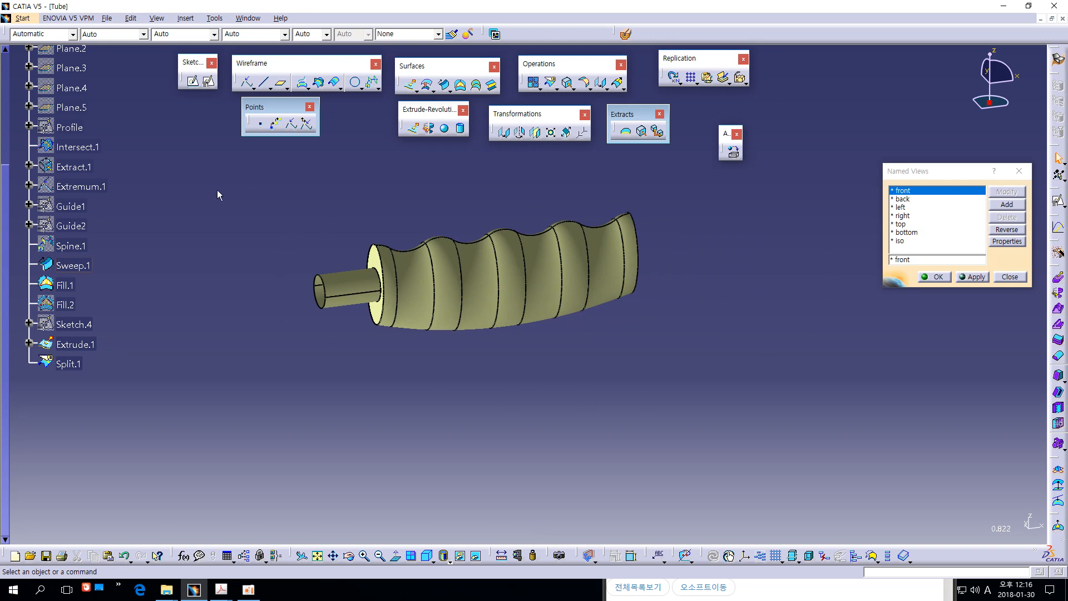
{"action": "left_click", "coordinate": [534, 82]}
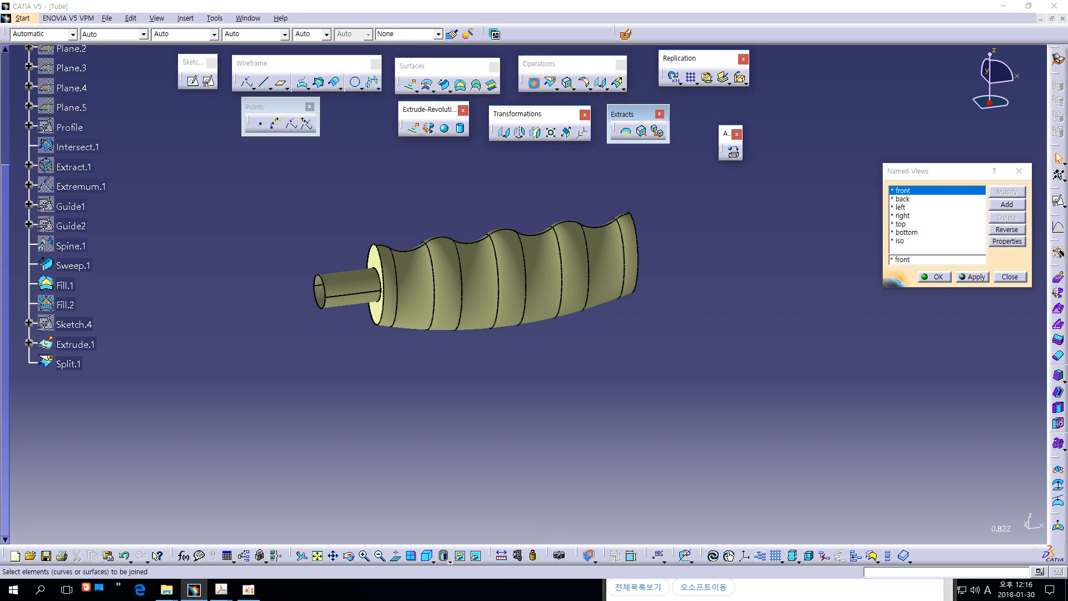
{"action": "middle_click_drag", "start_coordinate": [563, 399], "coordinate": [472, 396]}
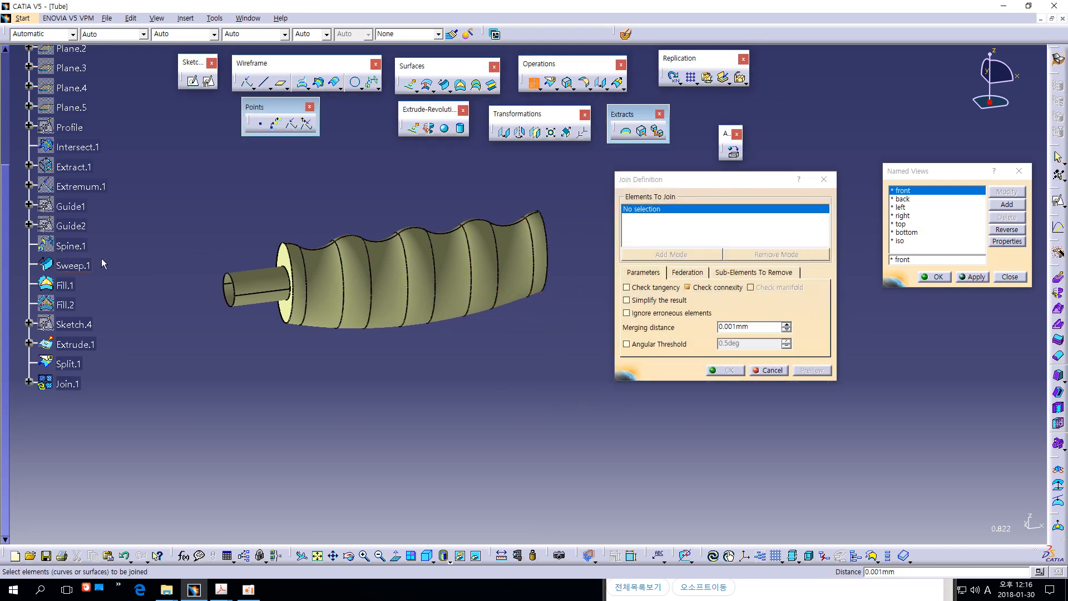
{"action": "left_click_drag", "start_coordinate": [177, 163], "coordinate": [580, 360]}
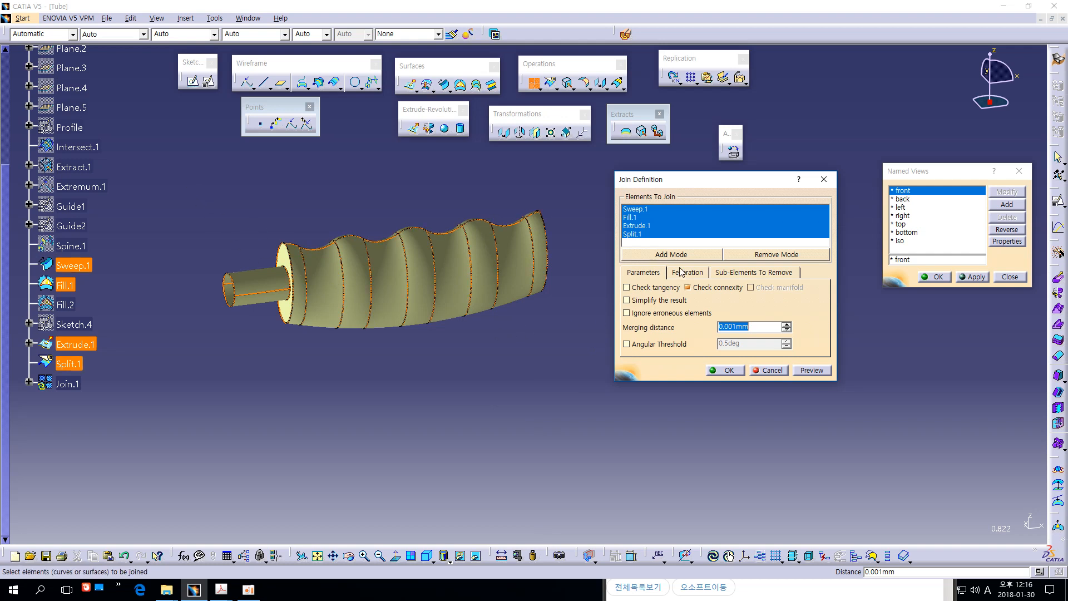
{"action": "middle_click_drag", "start_coordinate": [406, 219], "coordinate": [410, 236], "text": "ctrl"}
{"action": "left_click_drag", "start_coordinate": [301, 178], "coordinate": [596, 386]}
{"action": "left_click_drag", "start_coordinate": [329, 197], "coordinate": [589, 389]}
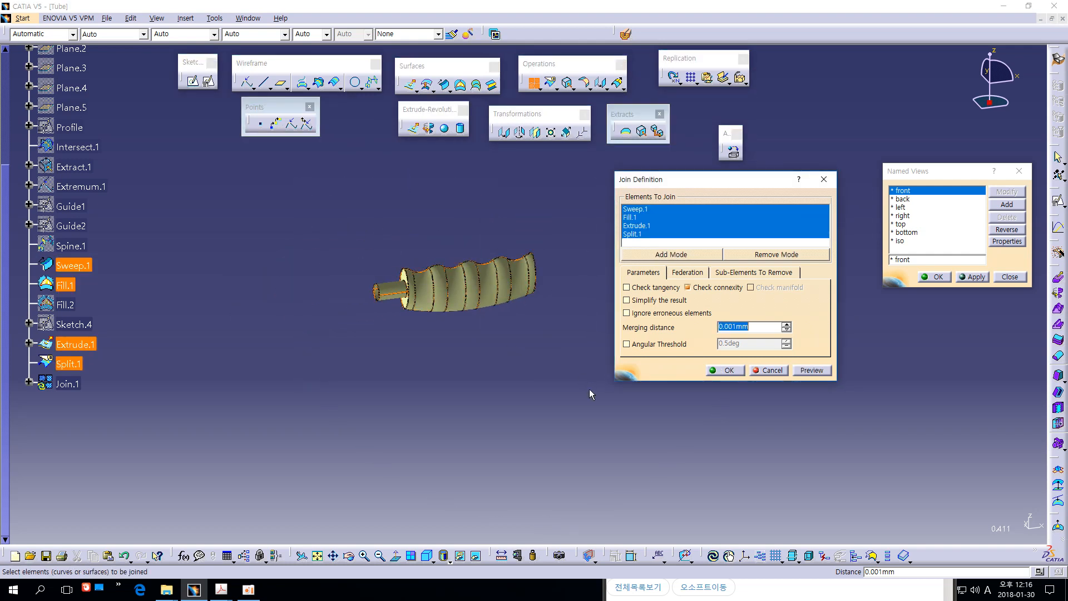
{"action": "middle_click_drag", "start_coordinate": [589, 389], "coordinate": [566, 338], "text": "ctrl"}
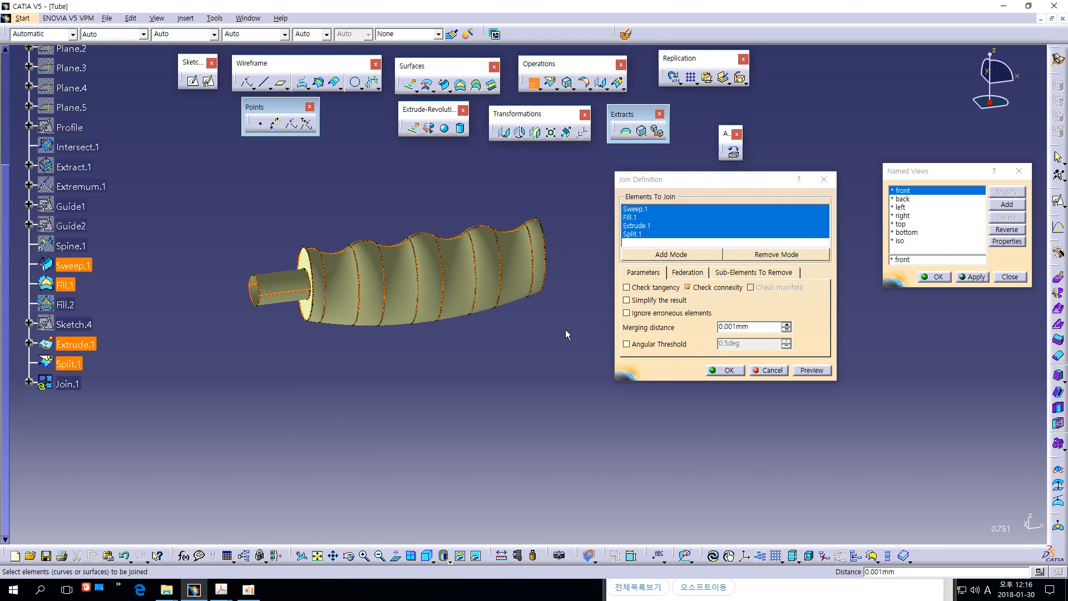
{"action": "left_click", "coordinate": [727, 371]}
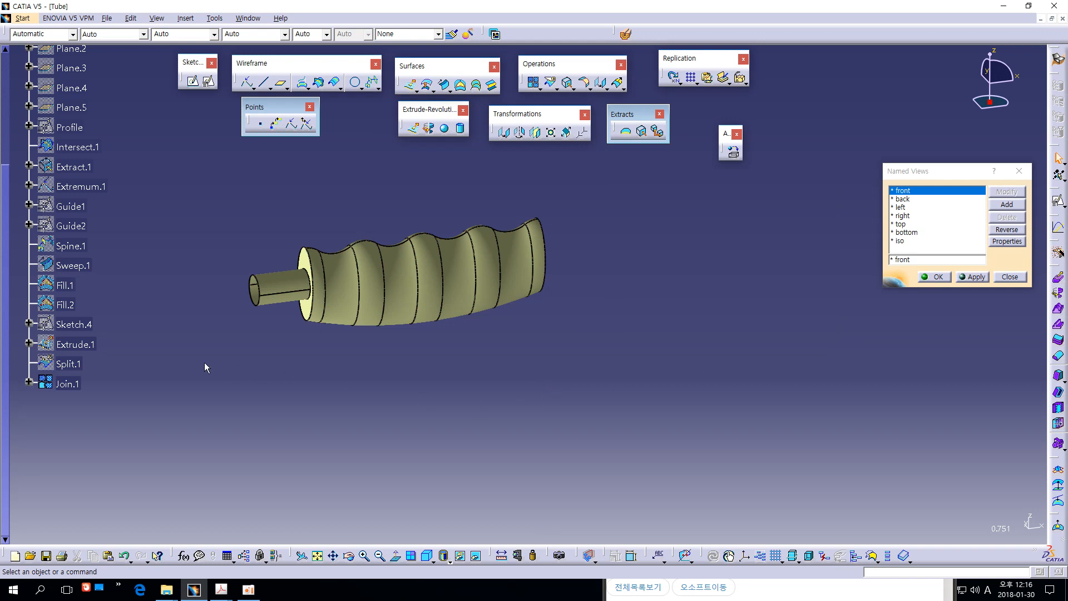
Fillet the edge where the neck meets the end face of the joined surface, using the R4 radius from tube_05.pdf
{"action": "middle_click_drag", "start_coordinate": [205, 367], "coordinate": [202, 357], "text": "ctrl"}
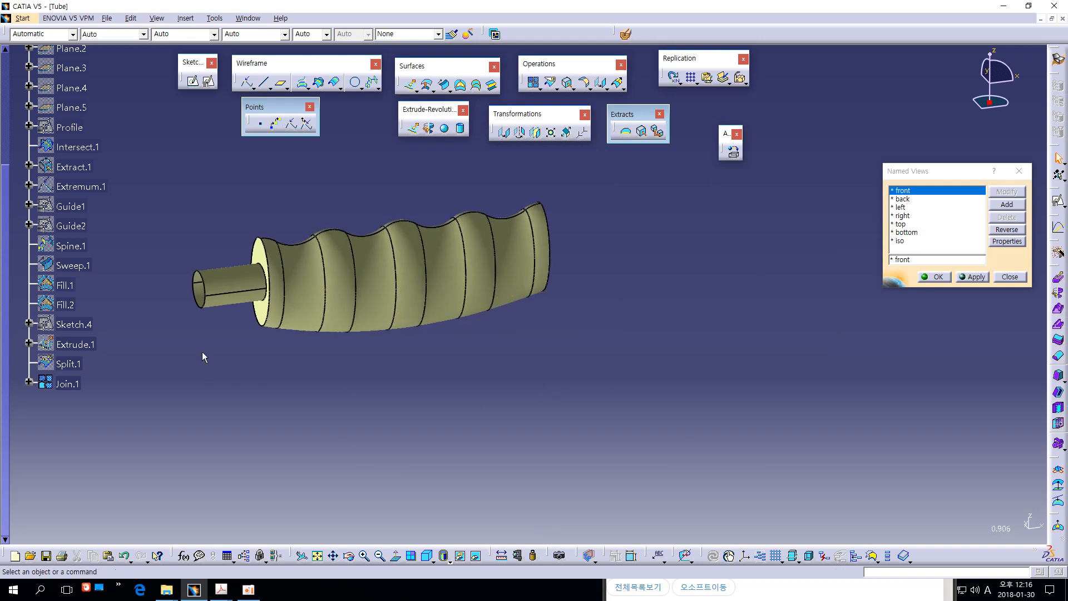
{"action": "left_click", "coordinate": [69, 384]}
{"action": "left_click", "coordinate": [350, 416]}
{"action": "middle_click_drag", "start_coordinate": [428, 393], "coordinate": [501, 375]}
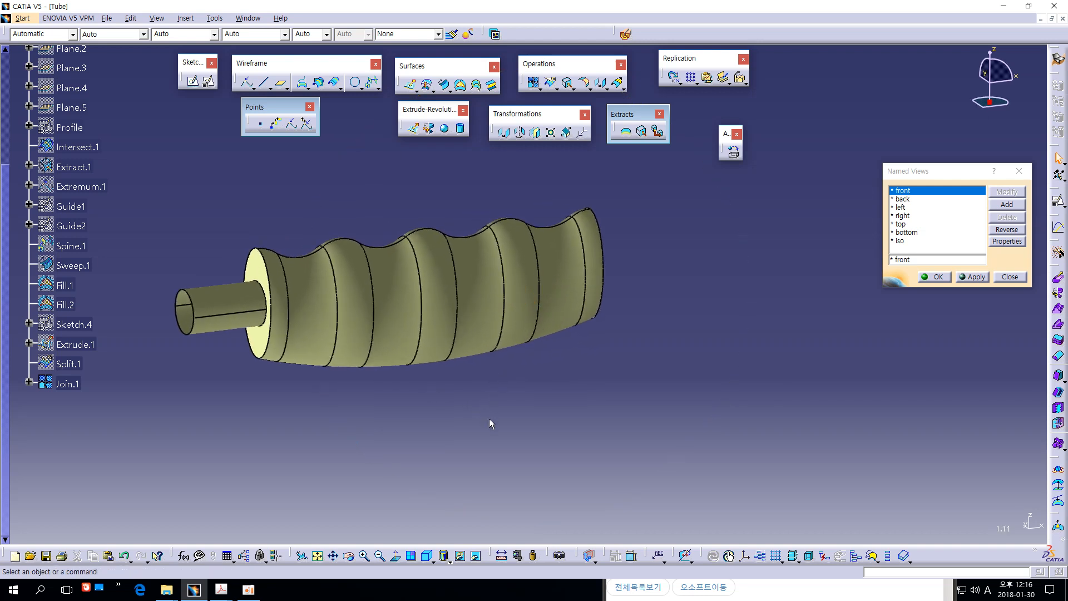
{"action": "middle_click_drag", "start_coordinate": [489, 419], "coordinate": [648, 375], "text": "ctrl"}
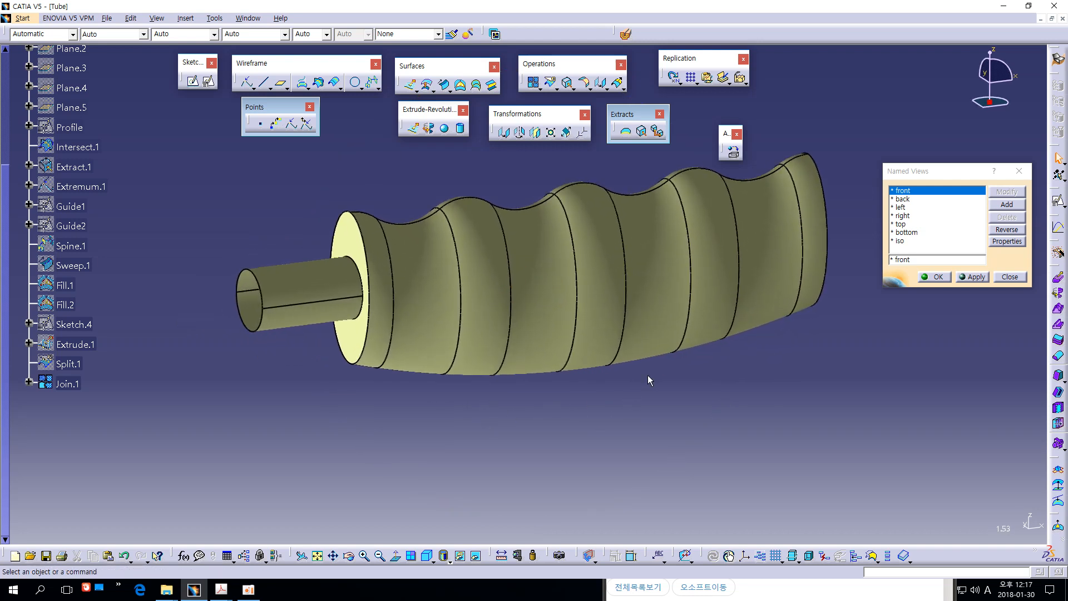
{"action": "middle_click_drag", "start_coordinate": [610, 412], "coordinate": [645, 391]}
{"action": "left_click", "coordinate": [589, 89]}
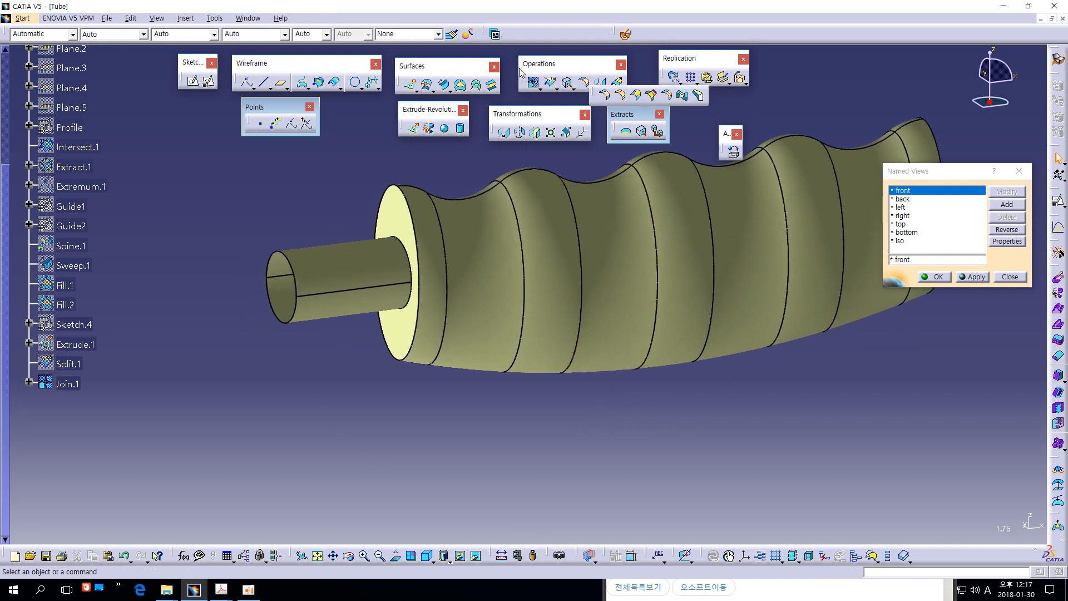
{"action": "left_click", "coordinate": [621, 96]}
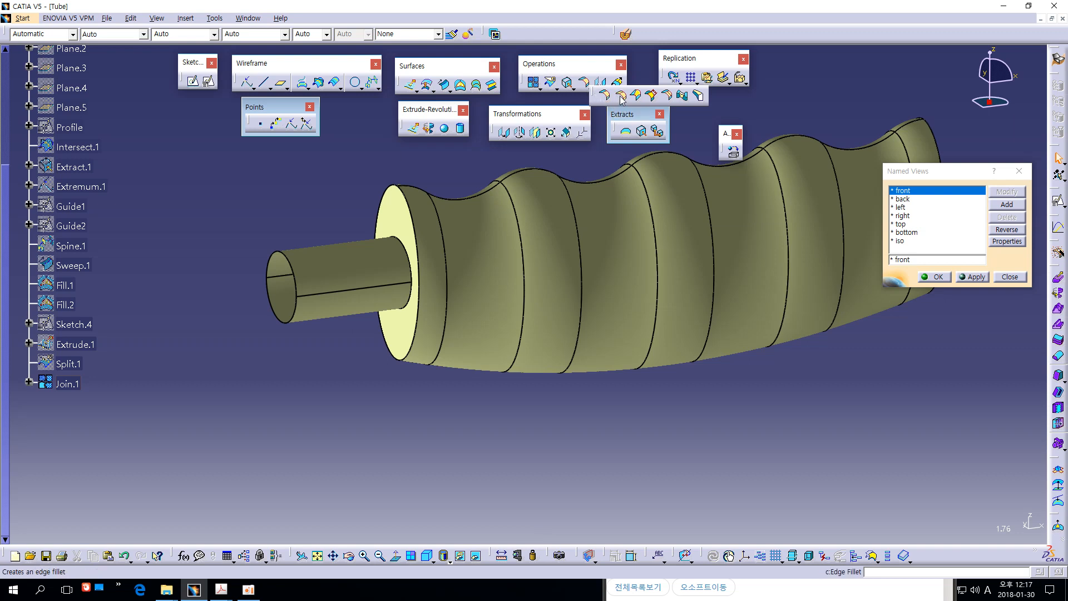
{"action": "left_click", "coordinate": [403, 240]}
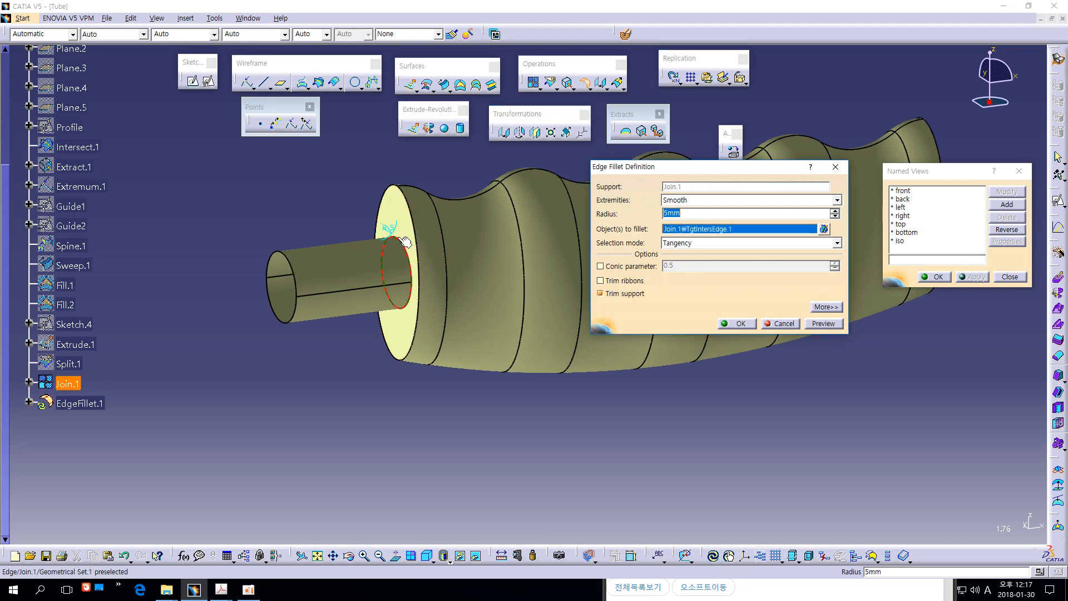
{"action": "key", "text": "alt+Tab"}
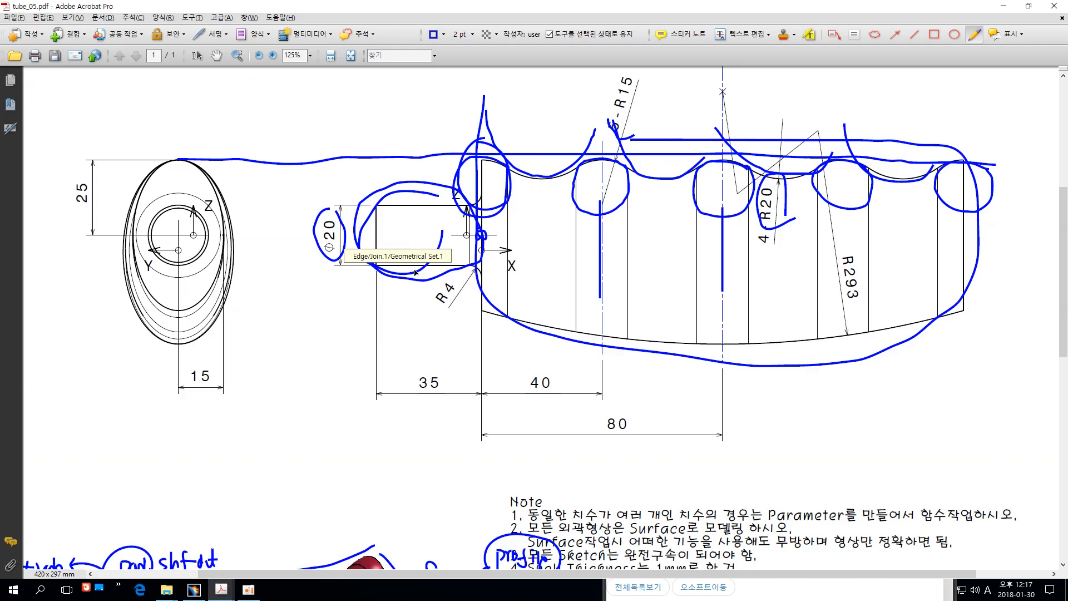
{"action": "key", "text": "alt+Tab"}
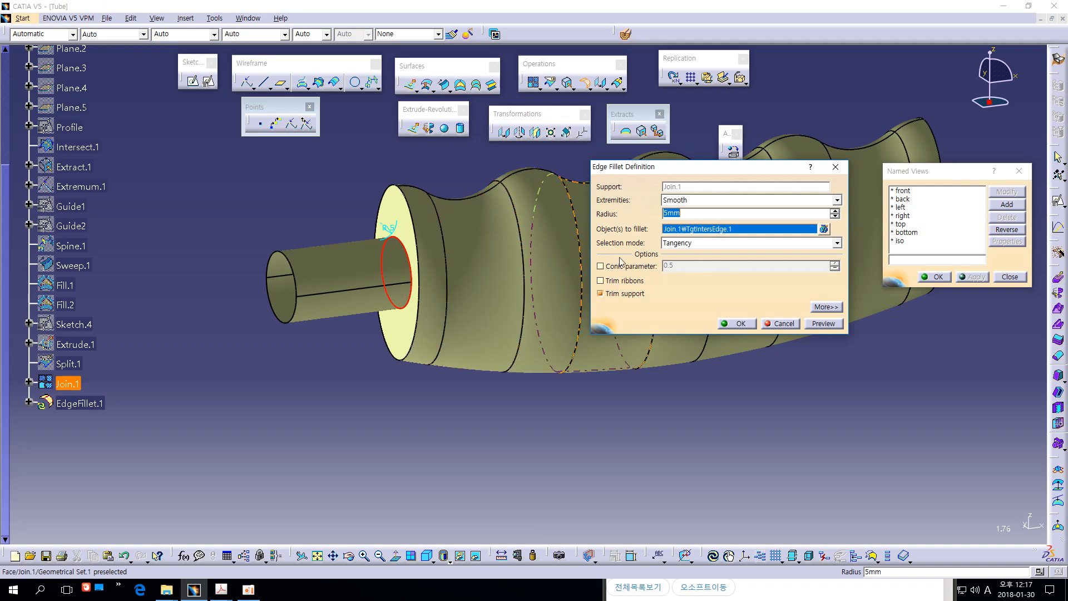
{"action": "key", "text": "Return"}
{"action": "mouse_move", "coordinate": [593, 429]}
{"action": "middle_mouse_down"}
{"action": "mouse_move", "coordinate": [650, 406]}
{"action": "mouse_move", "coordinate": [592, 376]}
{"action": "mouse_move", "coordinate": [725, 324]}
{"action": "mouse_move", "coordinate": [610, 369]}
{"action": "middle_mouse_up"}
Check the notes in tube_05.pdf for the required shell thickness and return to the CATIA model
{"action": "key", "text": "alt+Tab"}
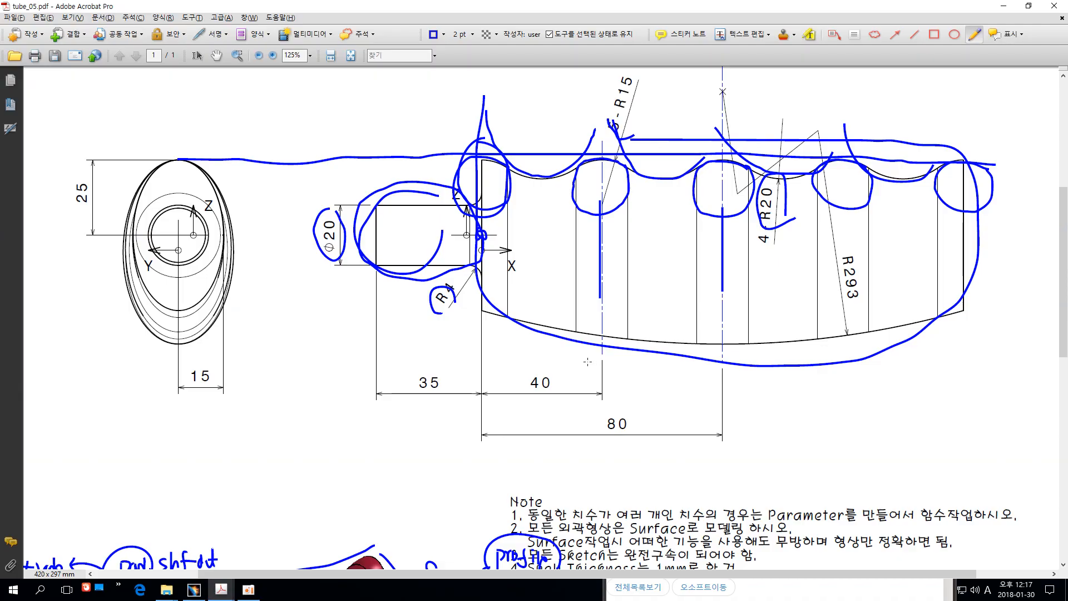
{"action": "scroll", "coordinate": [587, 362], "scroll_direction": "down", "scroll_amount": 2, "text": "ctrl"}
{"action": "scroll", "coordinate": [677, 554], "scroll_direction": "up", "scroll_amount": 2, "text": "ctrl"}
{"action": "mouse_move", "coordinate": [679, 540]}
{"action": "left_mouse_down"}
{"action": "mouse_move", "coordinate": [624, 526]}
{"action": "mouse_move", "coordinate": [680, 504]}
{"action": "mouse_move", "coordinate": [671, 534]}
{"action": "left_mouse_up"}
{"action": "key", "text": "alt+Tab"}
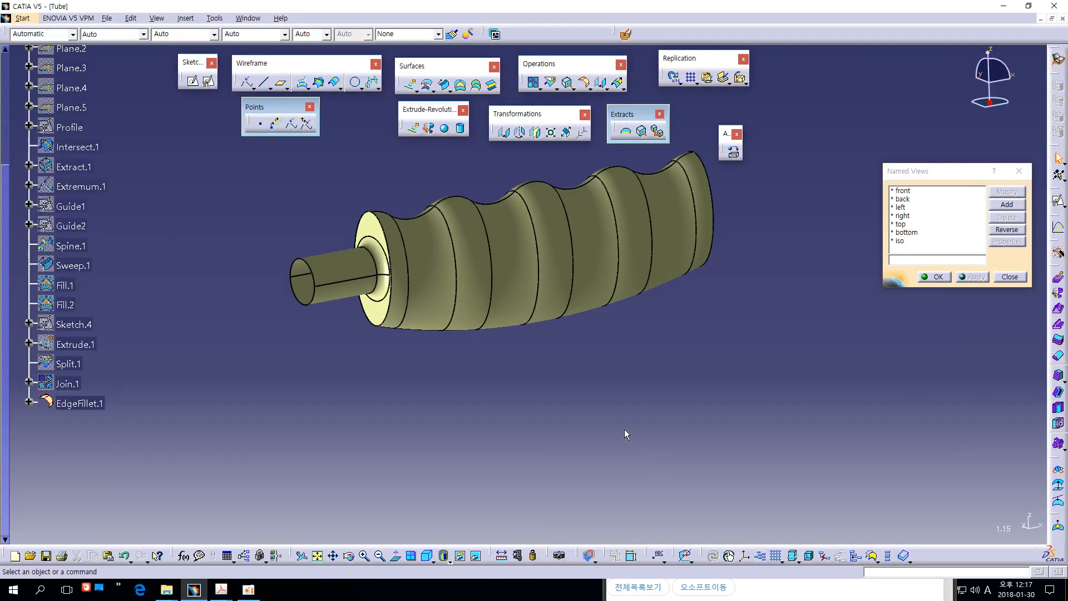
Switch the Tube part to the Part Design workbench
{"action": "middle_click_drag", "start_coordinate": [651, 409], "coordinate": [680, 401]}
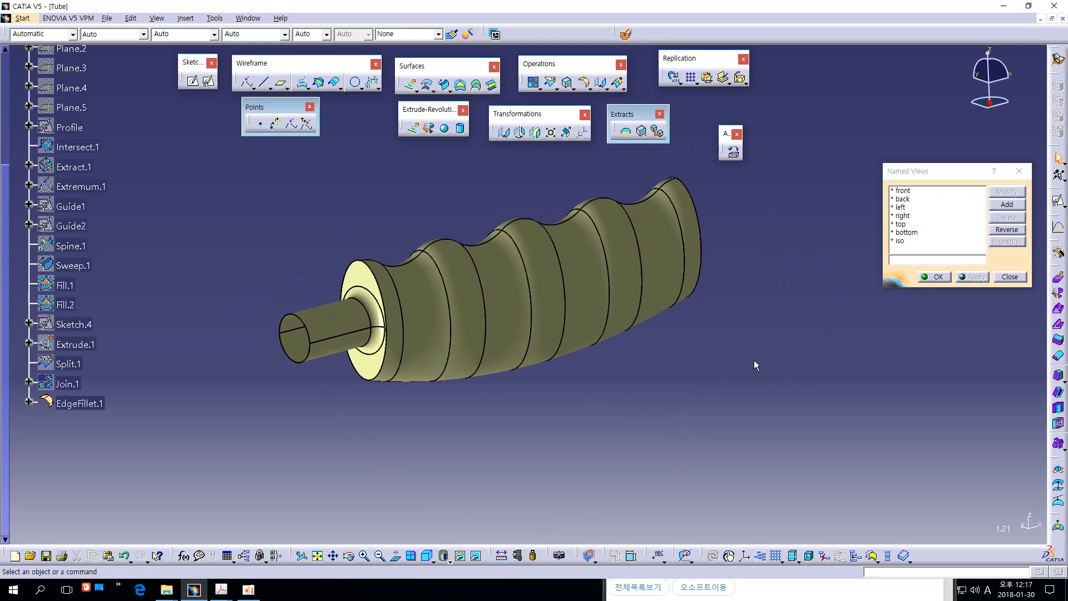
{"action": "left_click", "coordinate": [1059, 58]}
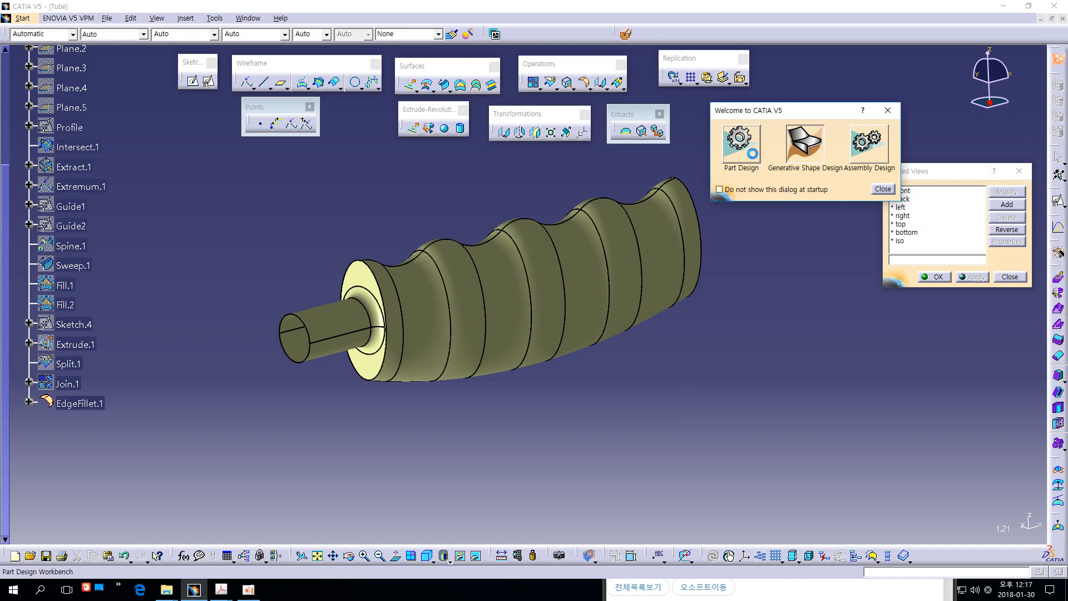
{"action": "left_click", "coordinate": [748, 149]}
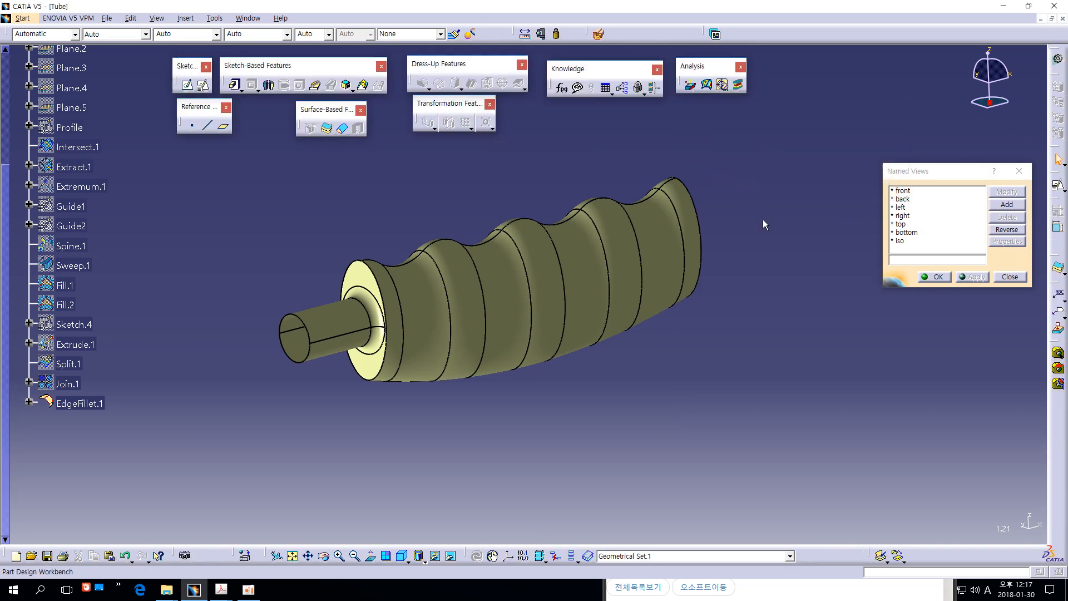
Thicken the filleted surface EdgeFillet.1 into a solid with a 1 mm first offset and 0 mm second offset, and hide the source surface
{"action": "left_click", "coordinate": [327, 131]}
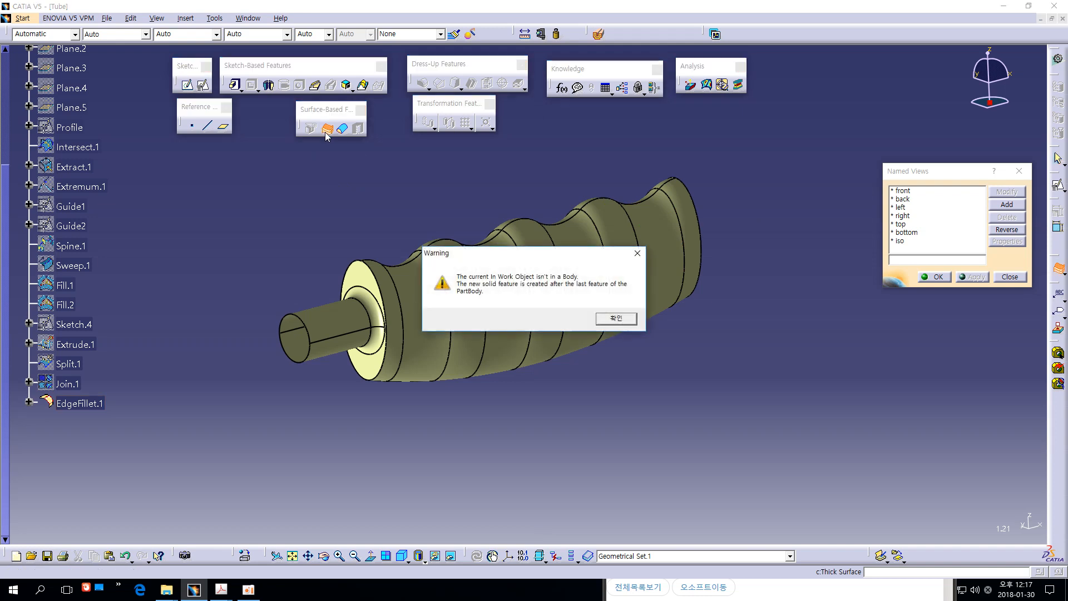
{"action": "left_click", "coordinate": [614, 319]}
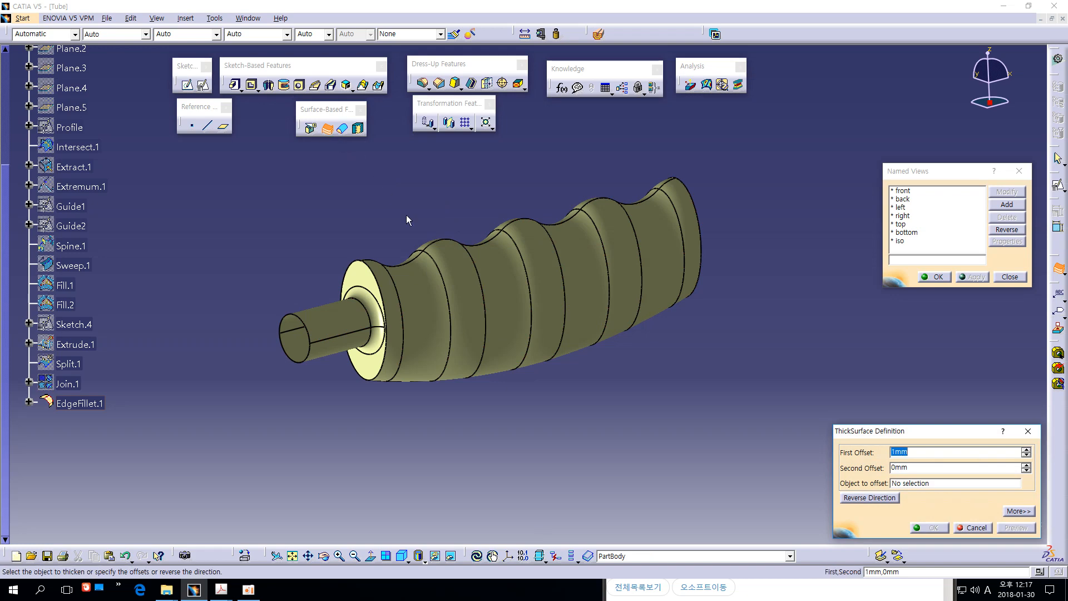
{"action": "left_click", "coordinate": [436, 274]}
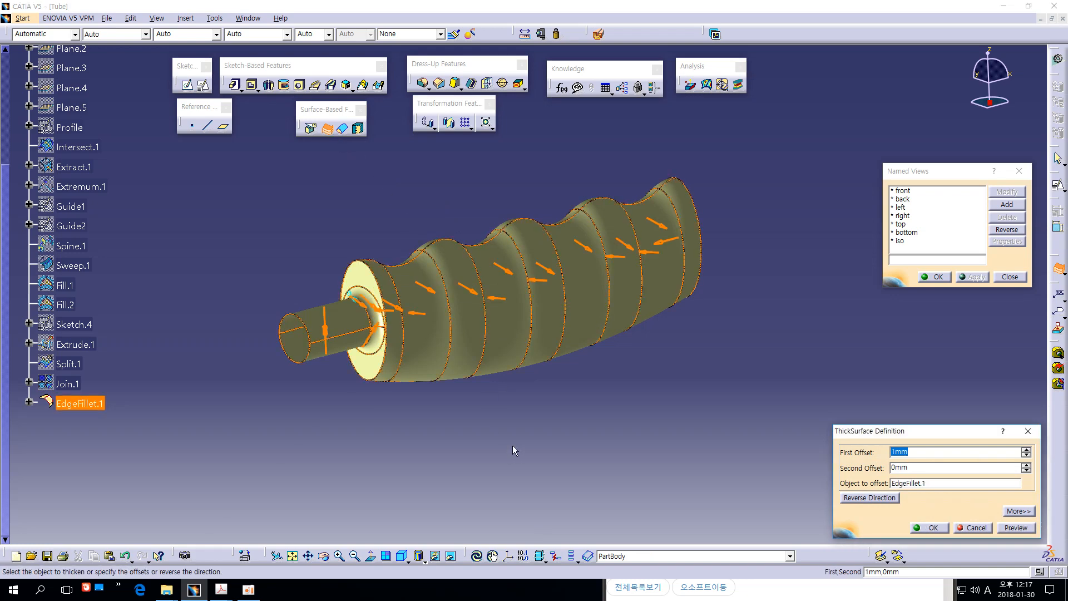
{"action": "middle_click_drag", "start_coordinate": [435, 274], "coordinate": [526, 437]}
{"action": "left_click_drag", "start_coordinate": [855, 431], "coordinate": [726, 203]}
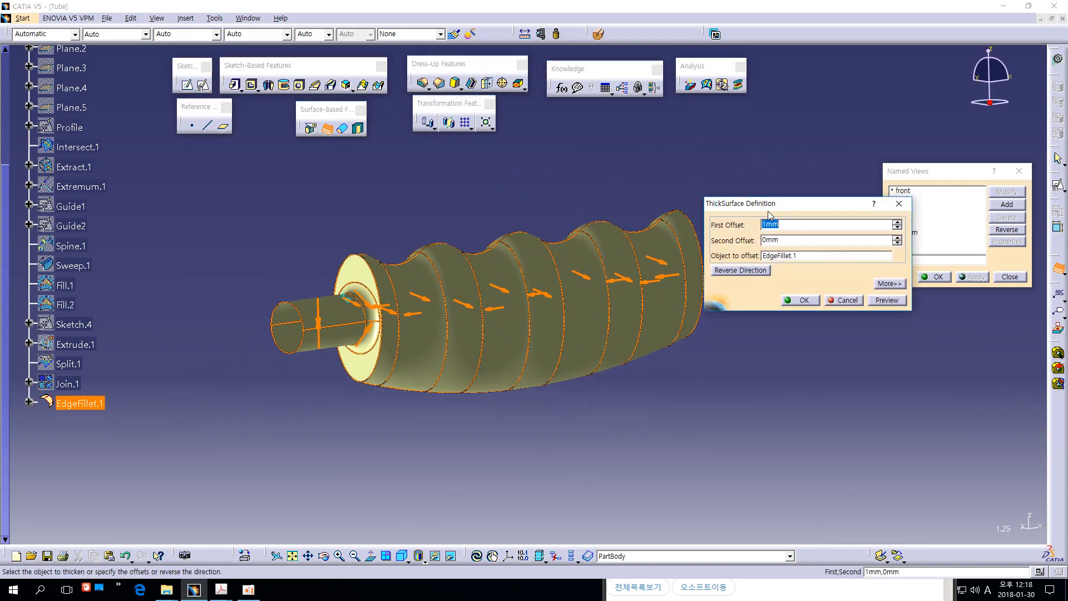
{"action": "left_click", "coordinate": [800, 301]}
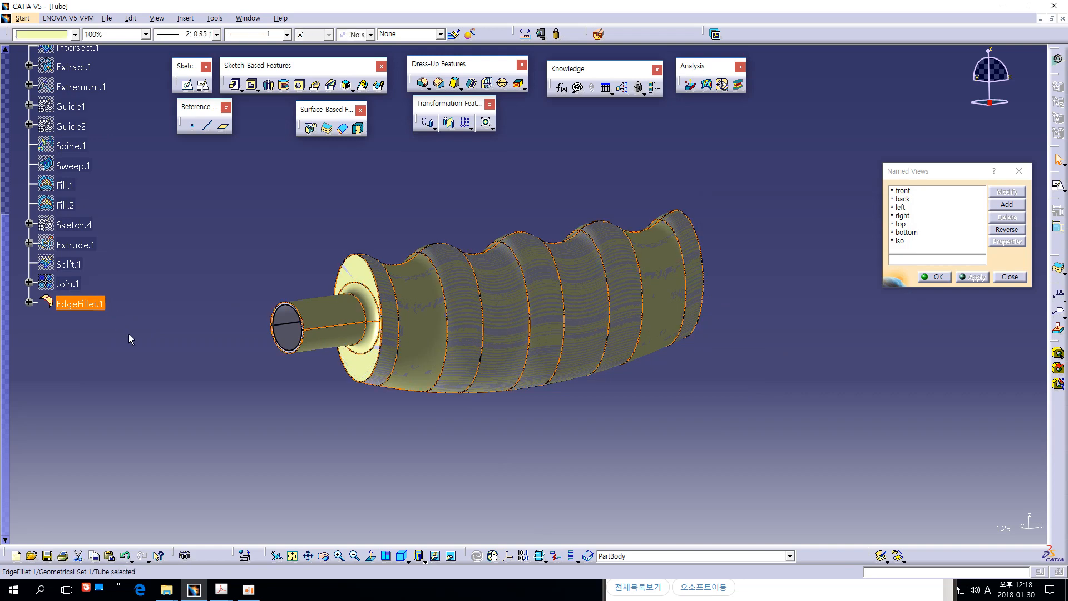
{"action": "middle_click_drag", "start_coordinate": [757, 353], "coordinate": [733, 401]}
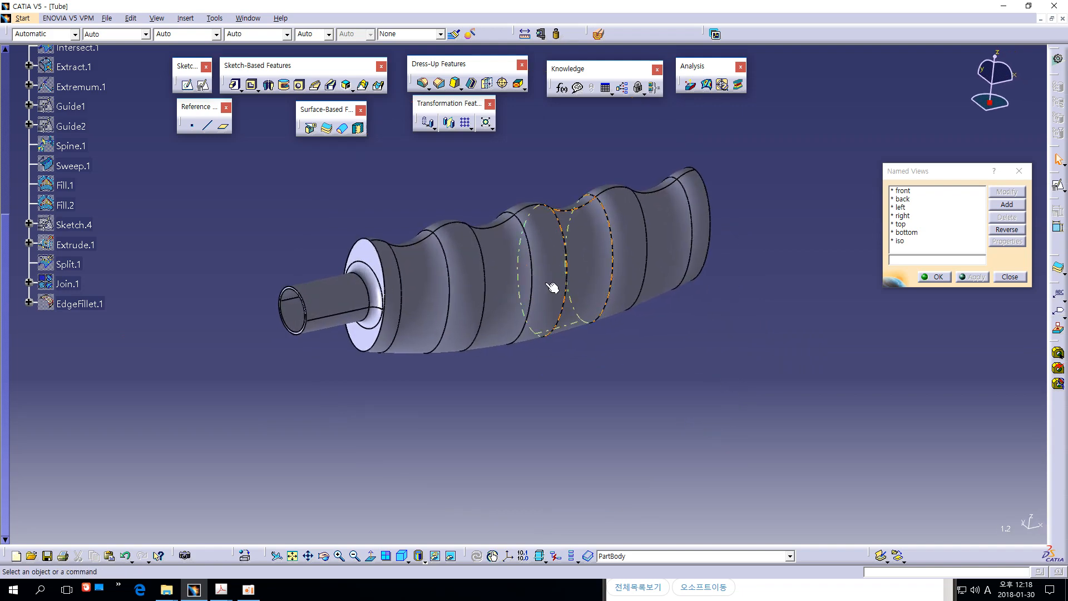
Save the part as a CATPart named Tube, choosing the desktop as the starting location for the target folder
{"action": "scroll", "coordinate": [177, 225], "scroll_direction": "up", "scroll_amount": 4}
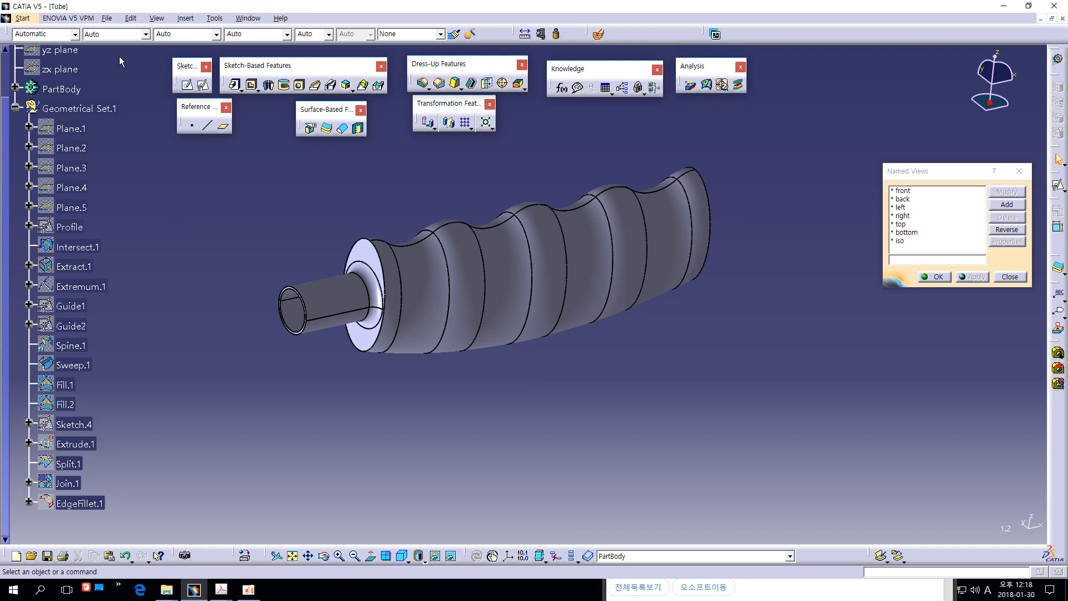
{"action": "left_click", "coordinate": [108, 20]}
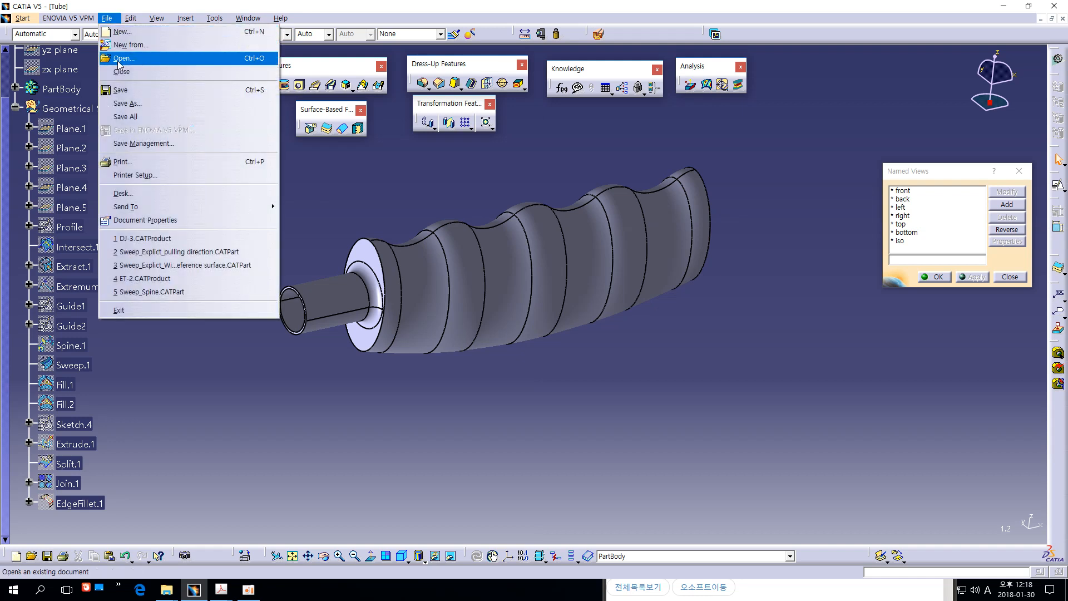
{"action": "left_click", "coordinate": [121, 92]}
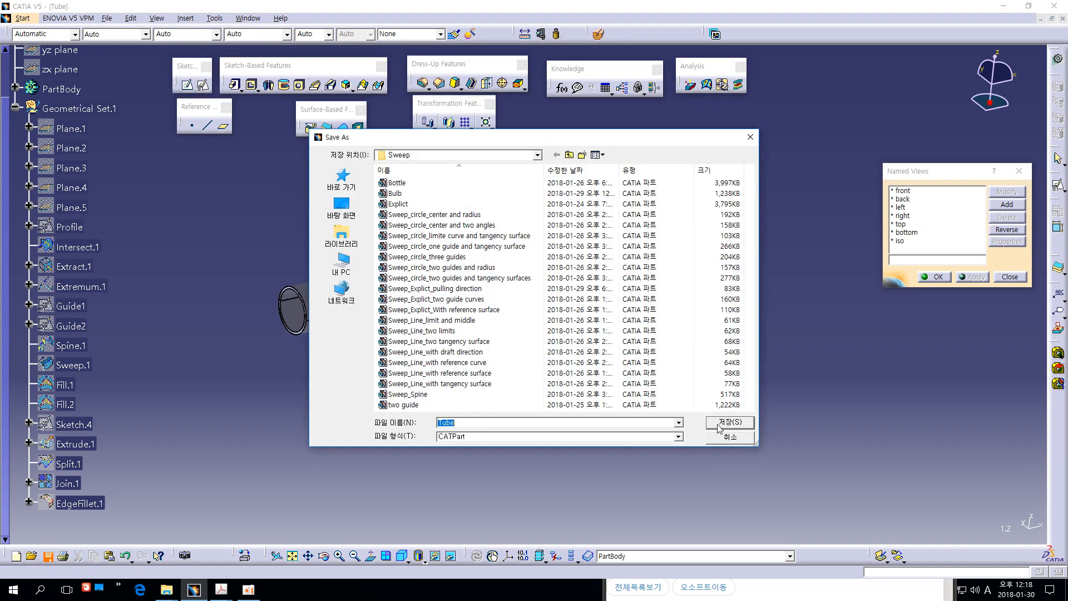
{"action": "left_click", "coordinate": [719, 427]}
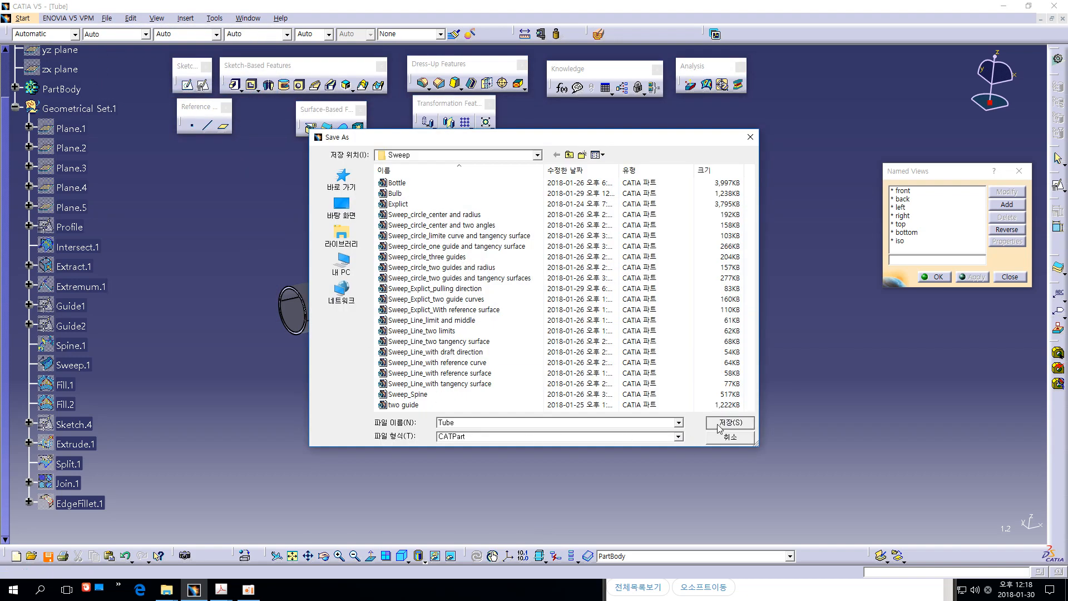
{"action": "left_click", "coordinate": [358, 216]}
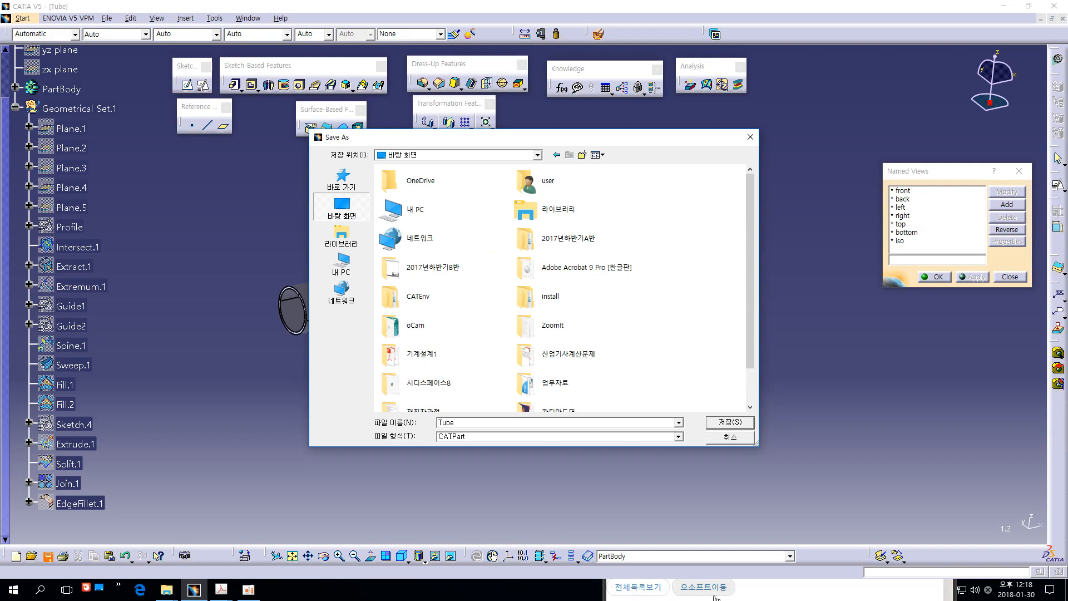